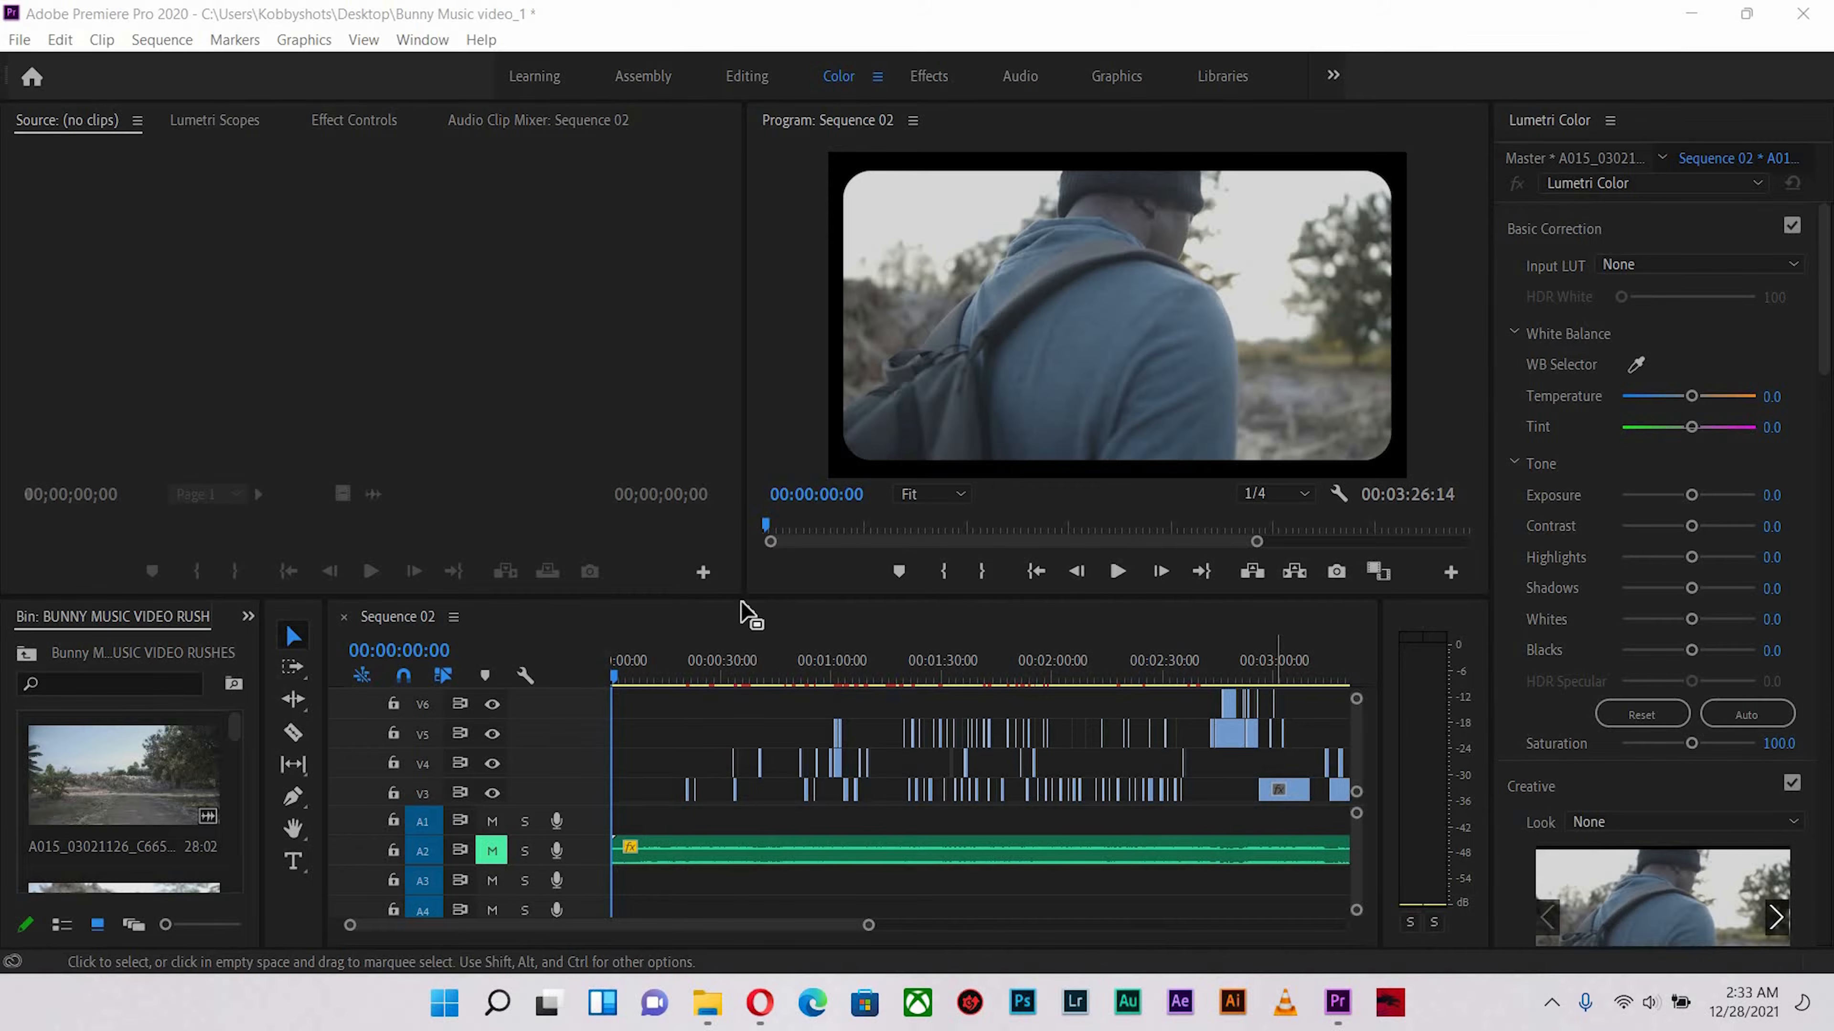
Play back the ungraded music video and sample shots at several points of the sequence
click(696, 668)
key(space)
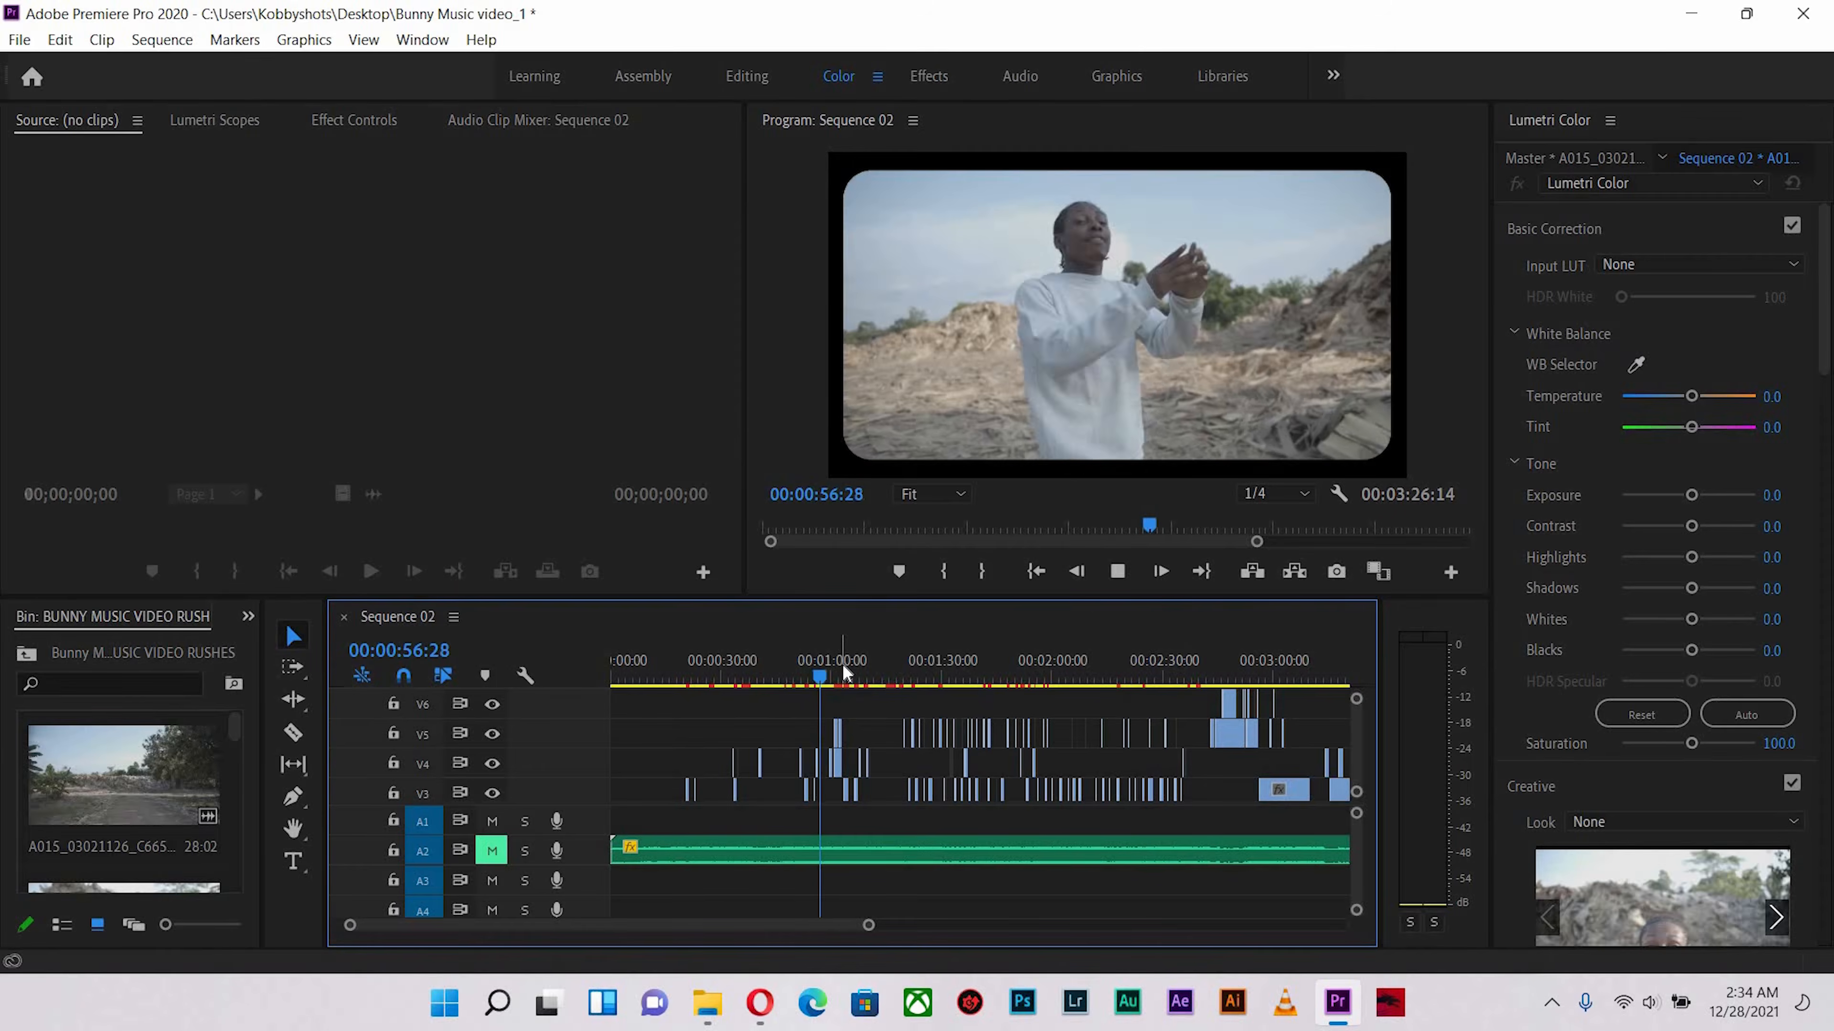
click(841, 675)
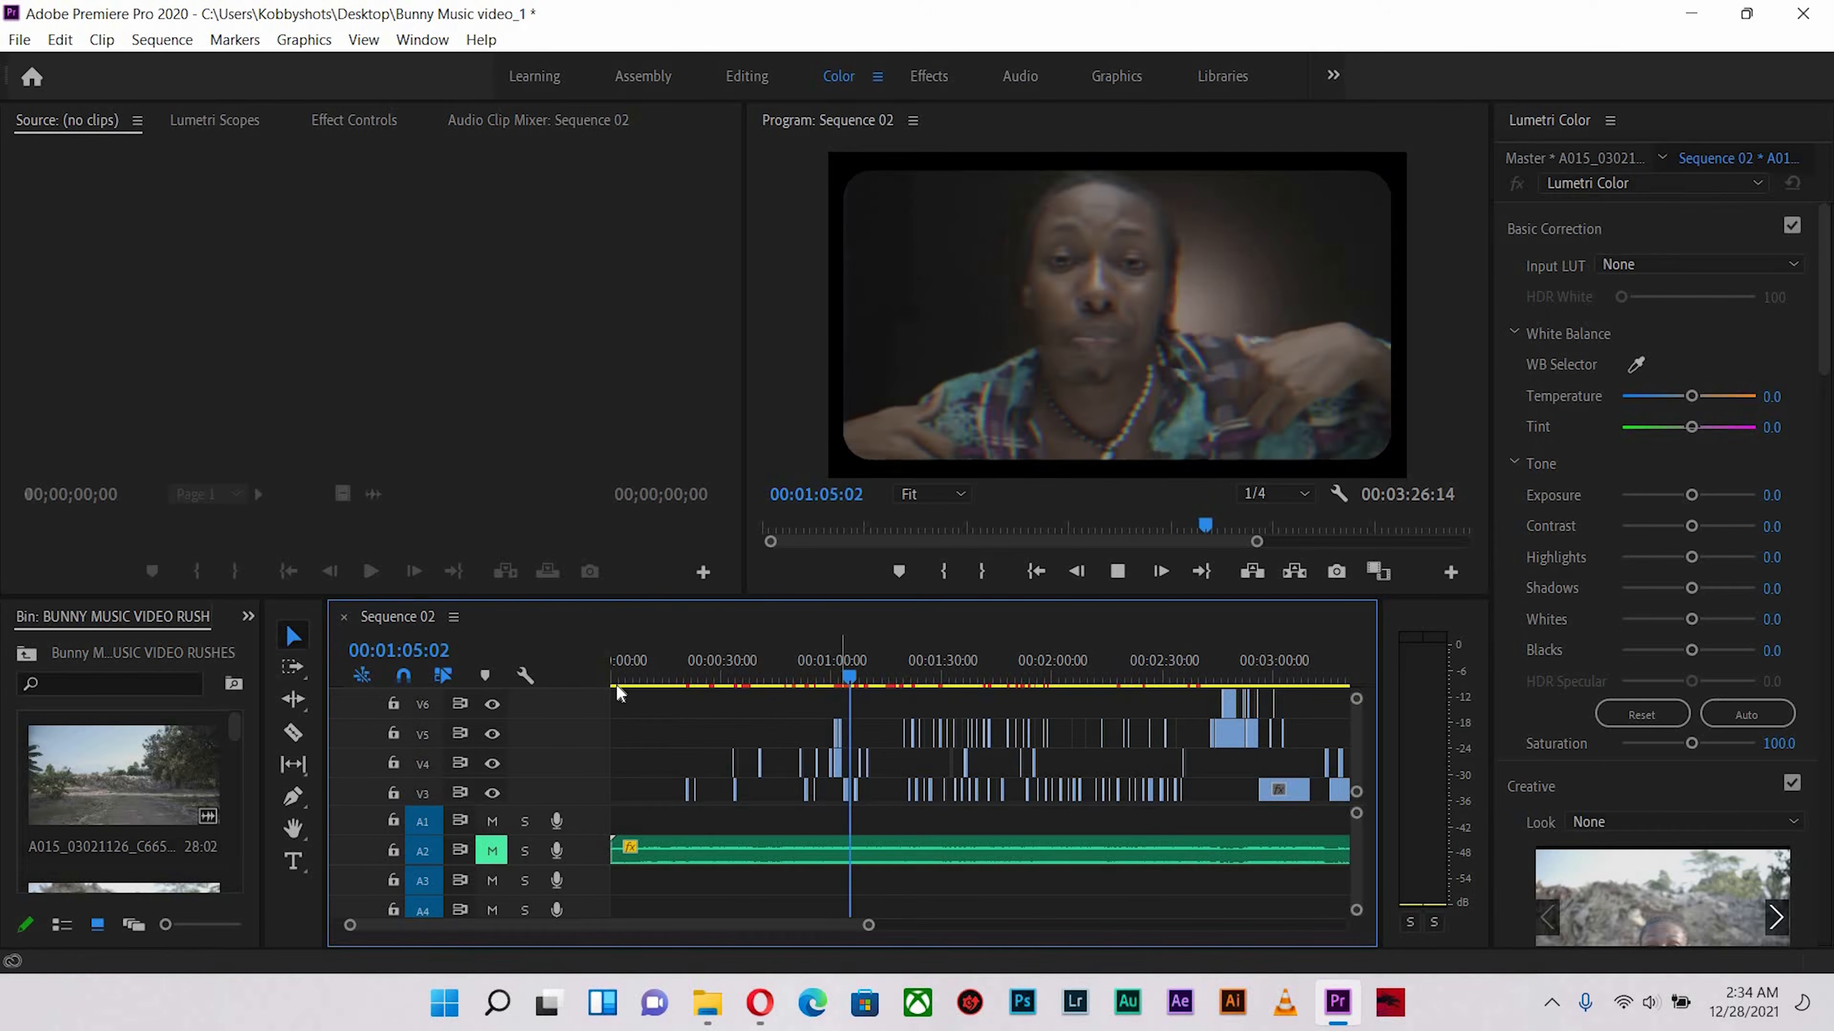
click(664, 675)
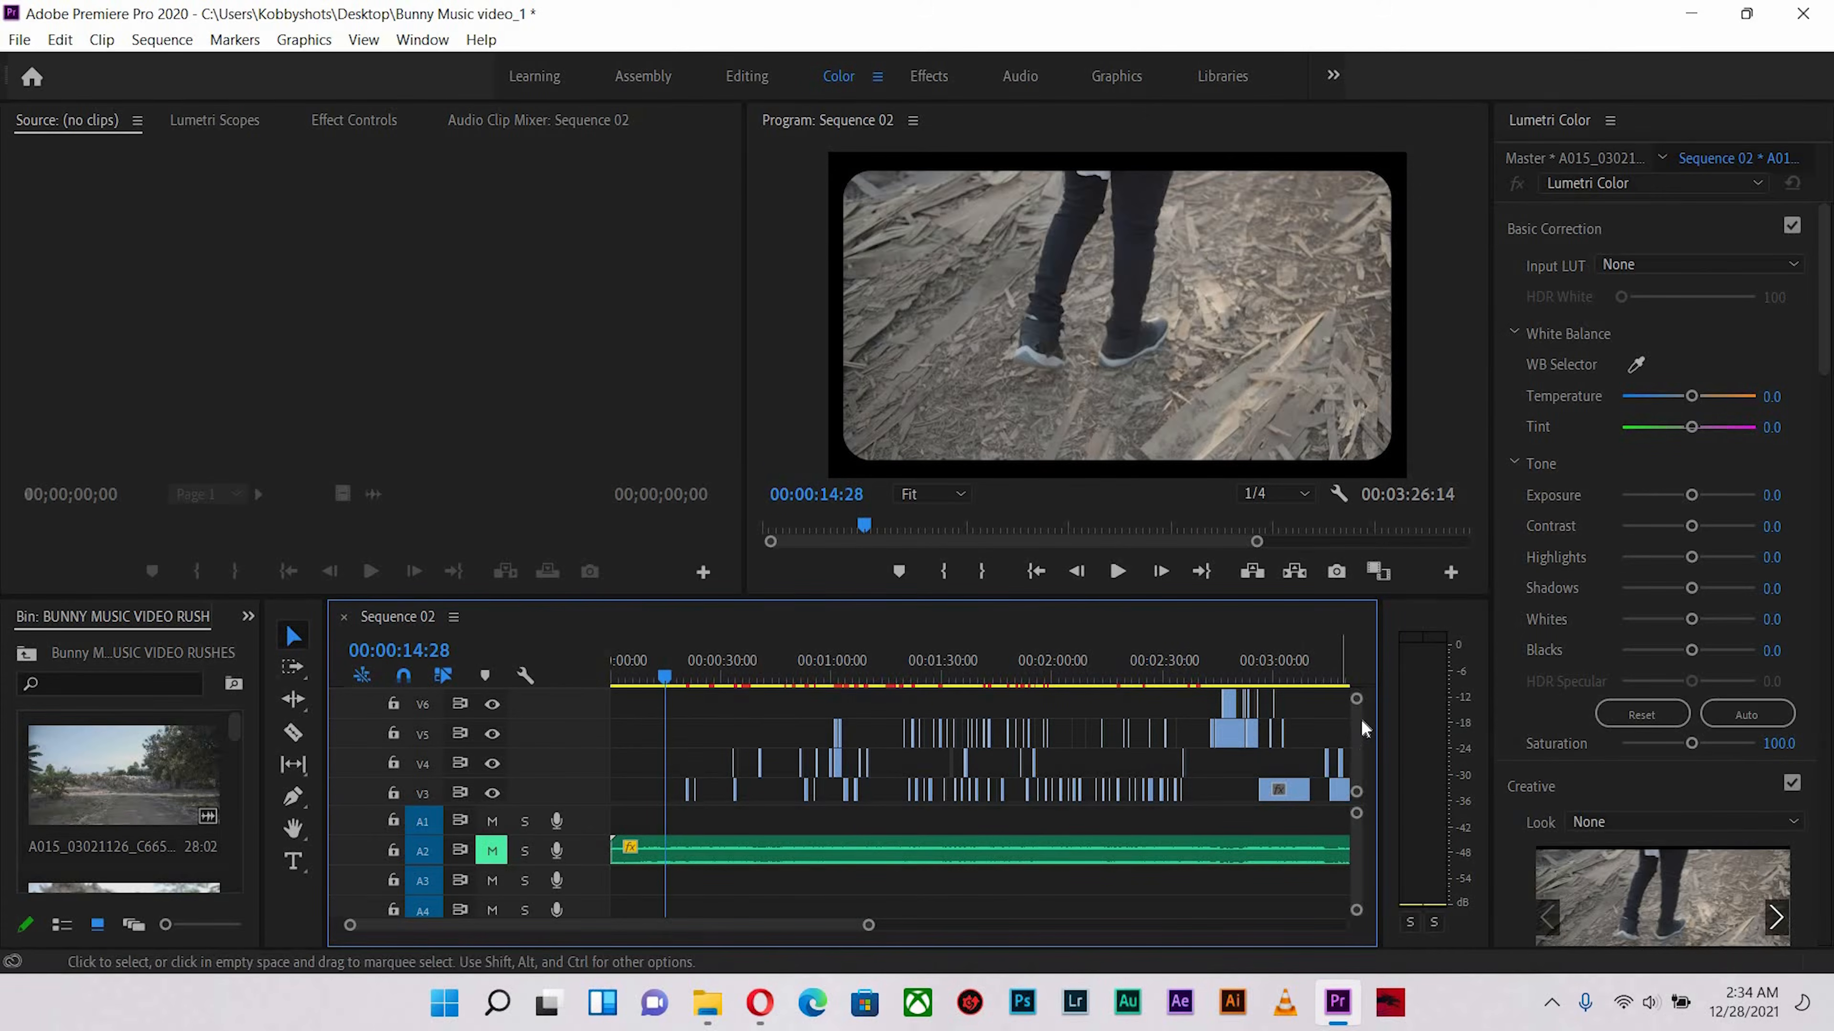
Create a new adjustment layer in the project at 2880 x 1620, 30.00 fps, with square pixels
drag(1359, 725, 1360, 721)
key(minus)
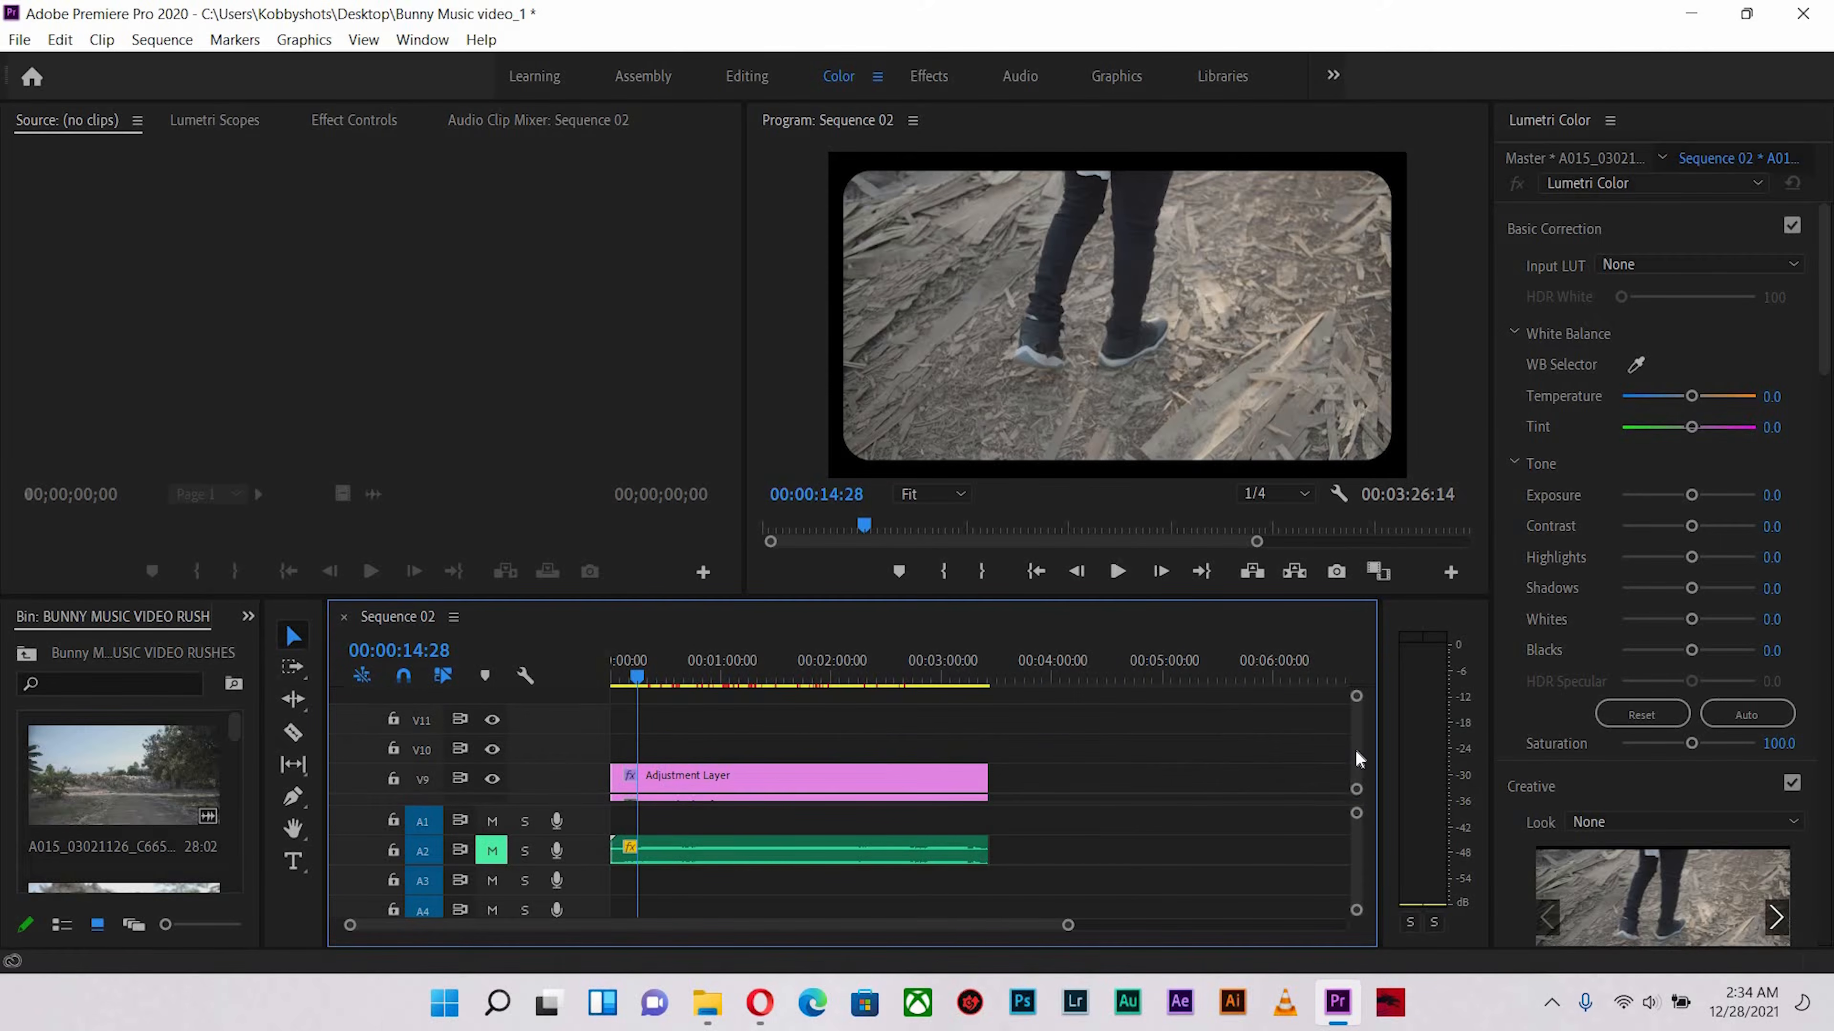
scroll(1356, 755, down, 2)
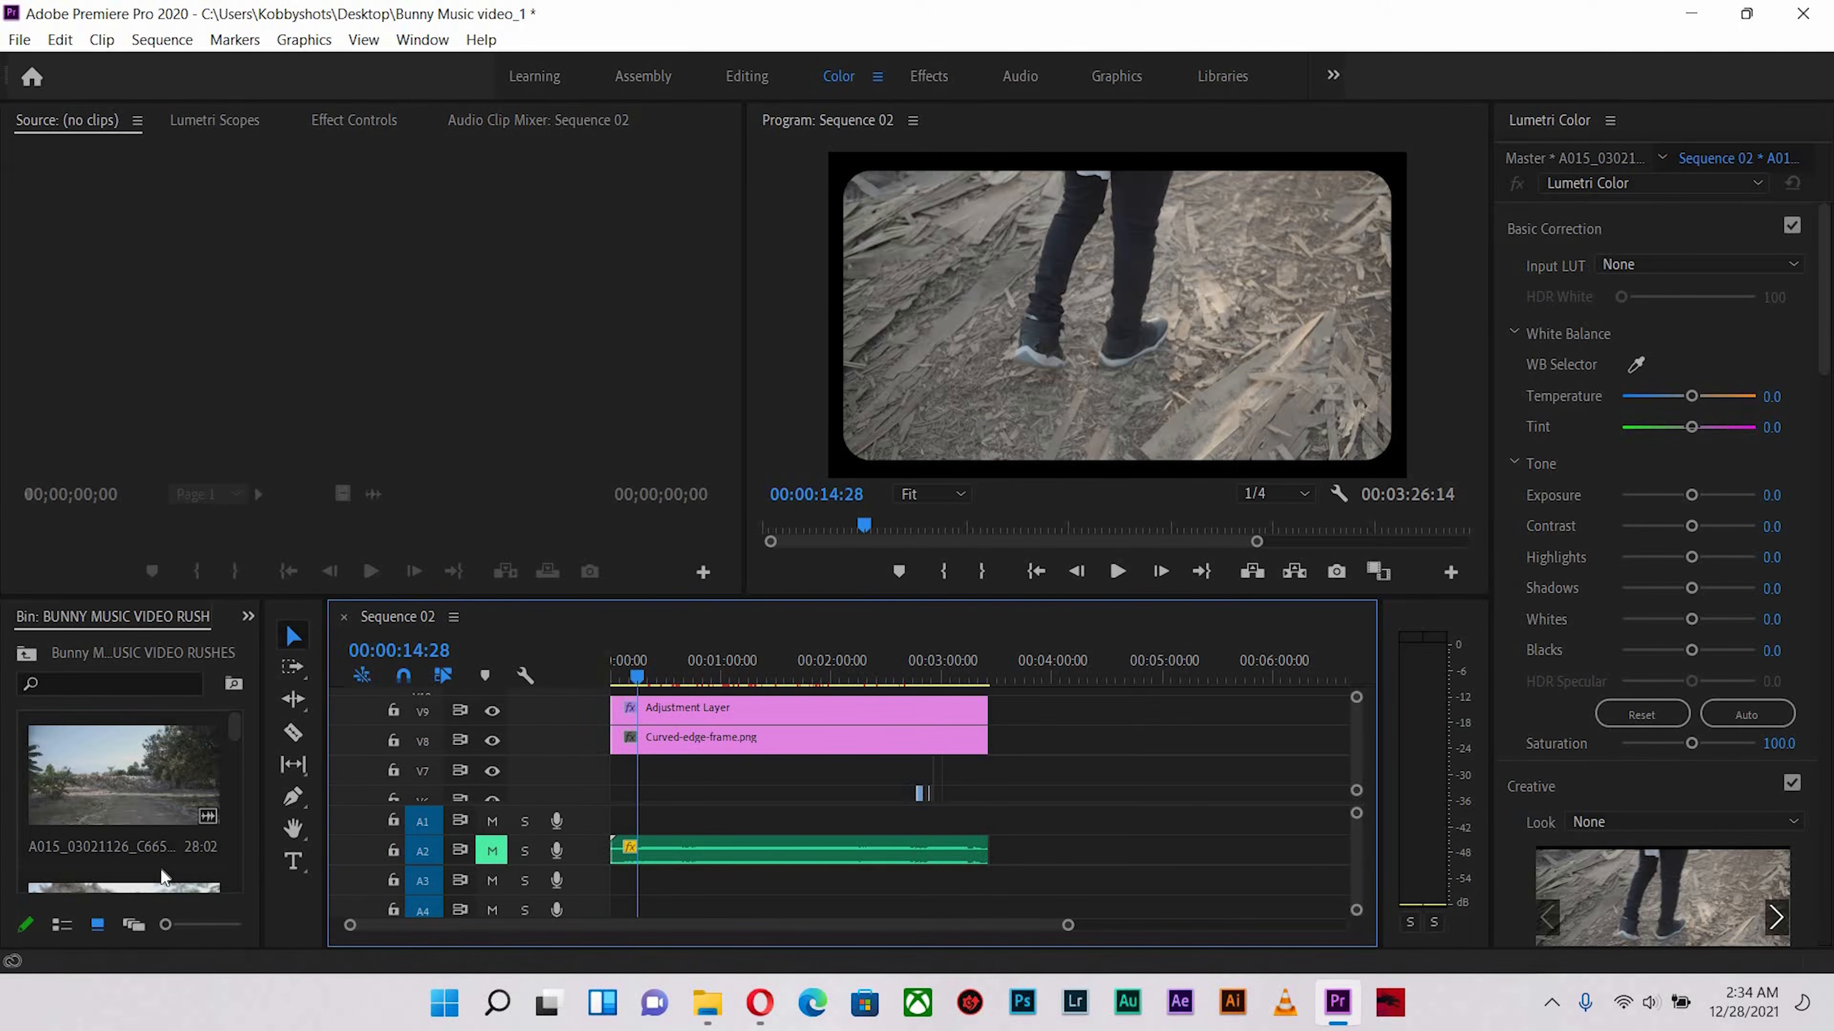
click(433, 842)
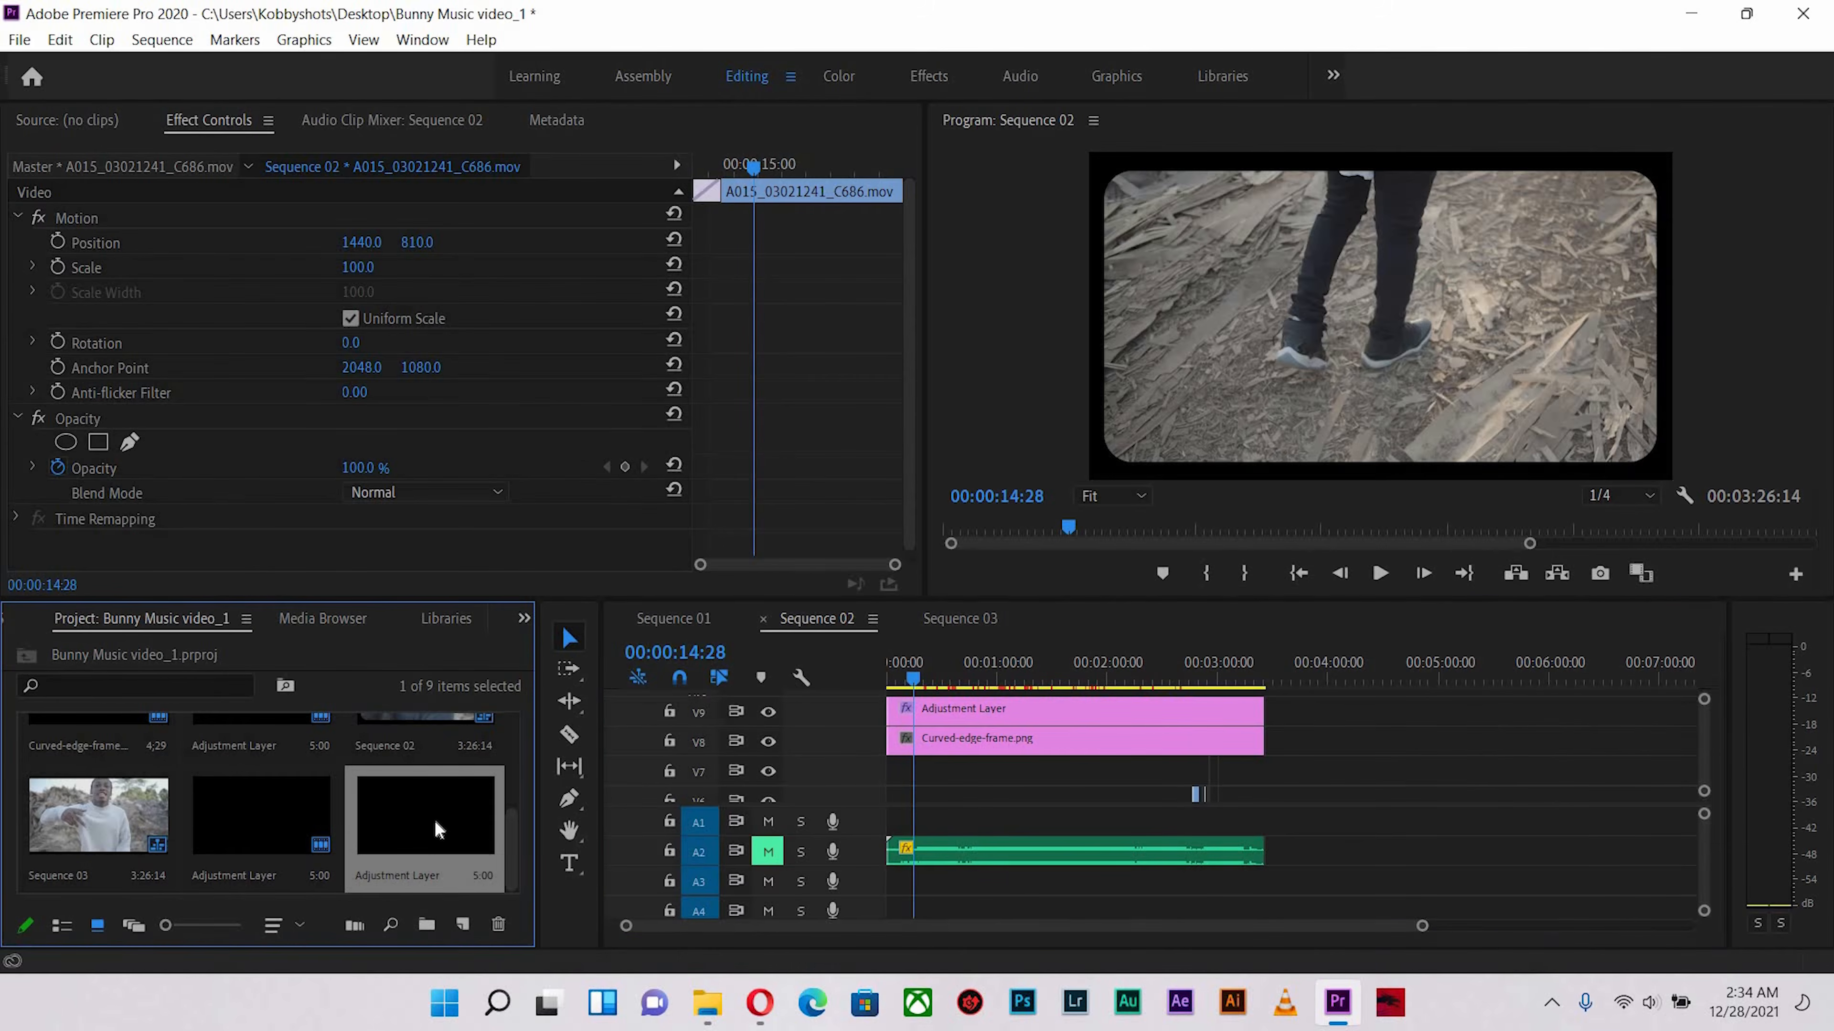
click(463, 924)
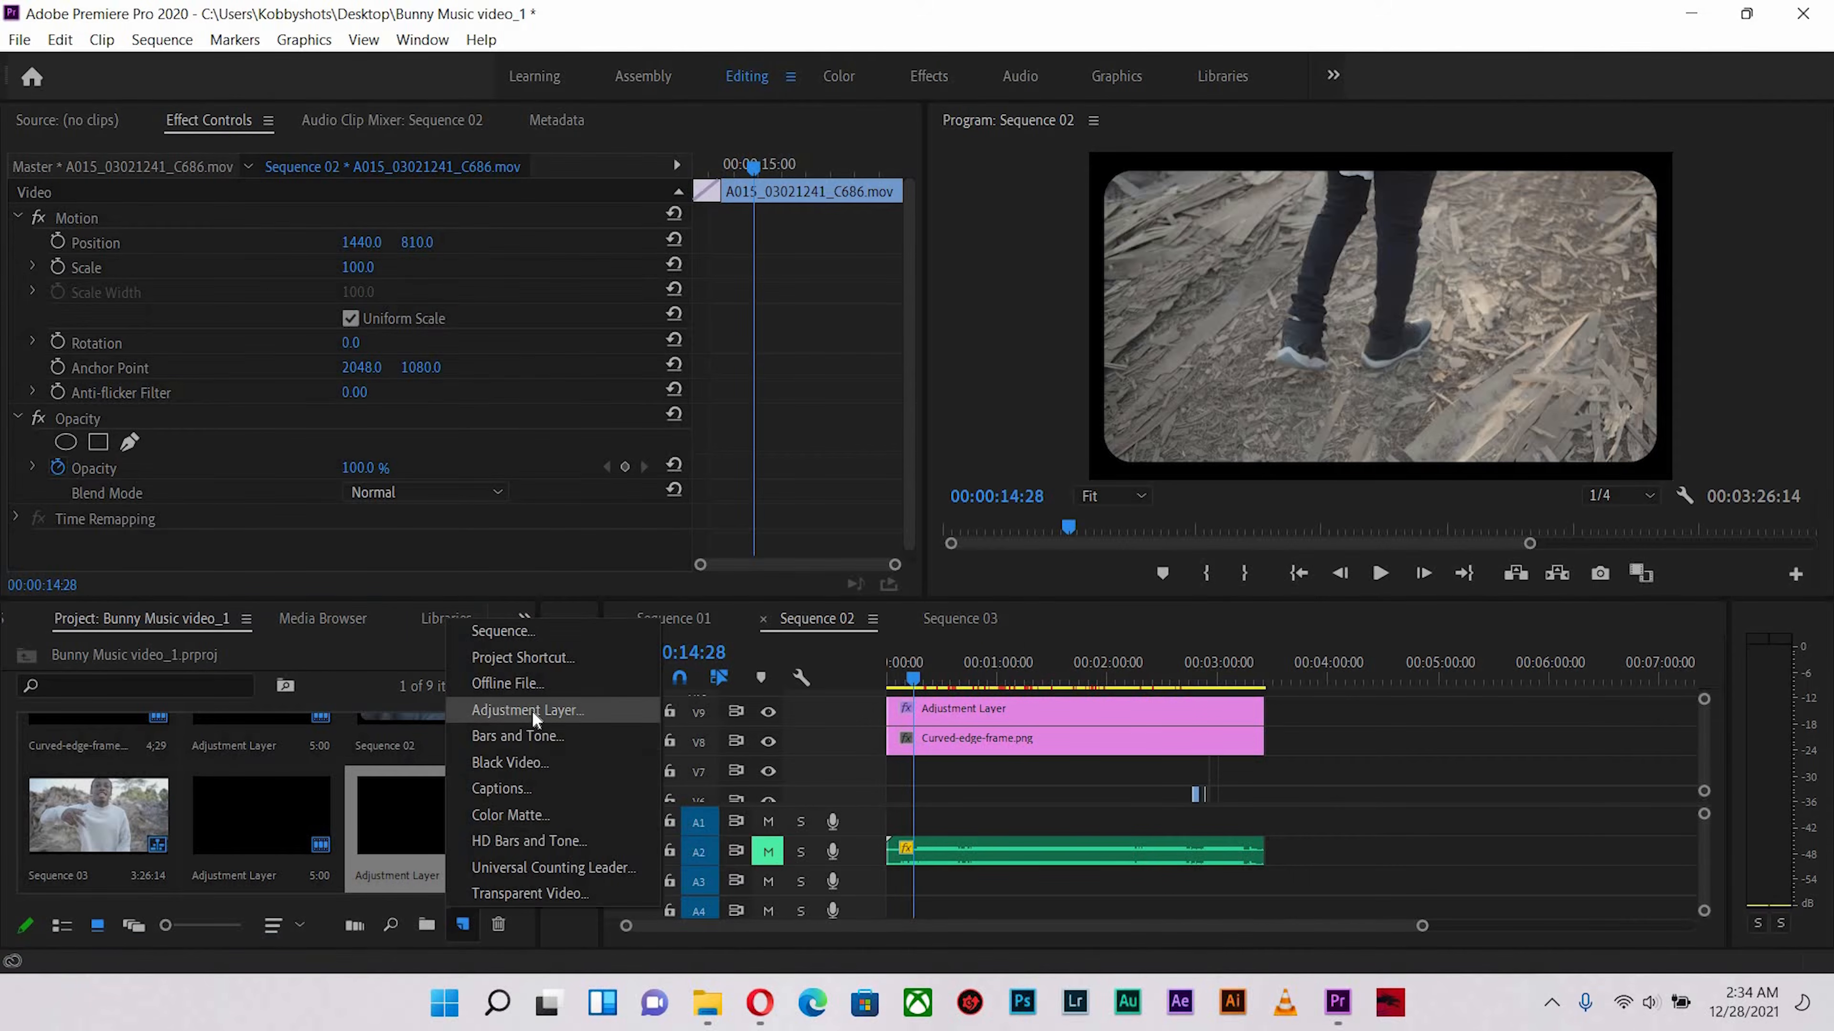
click(532, 711)
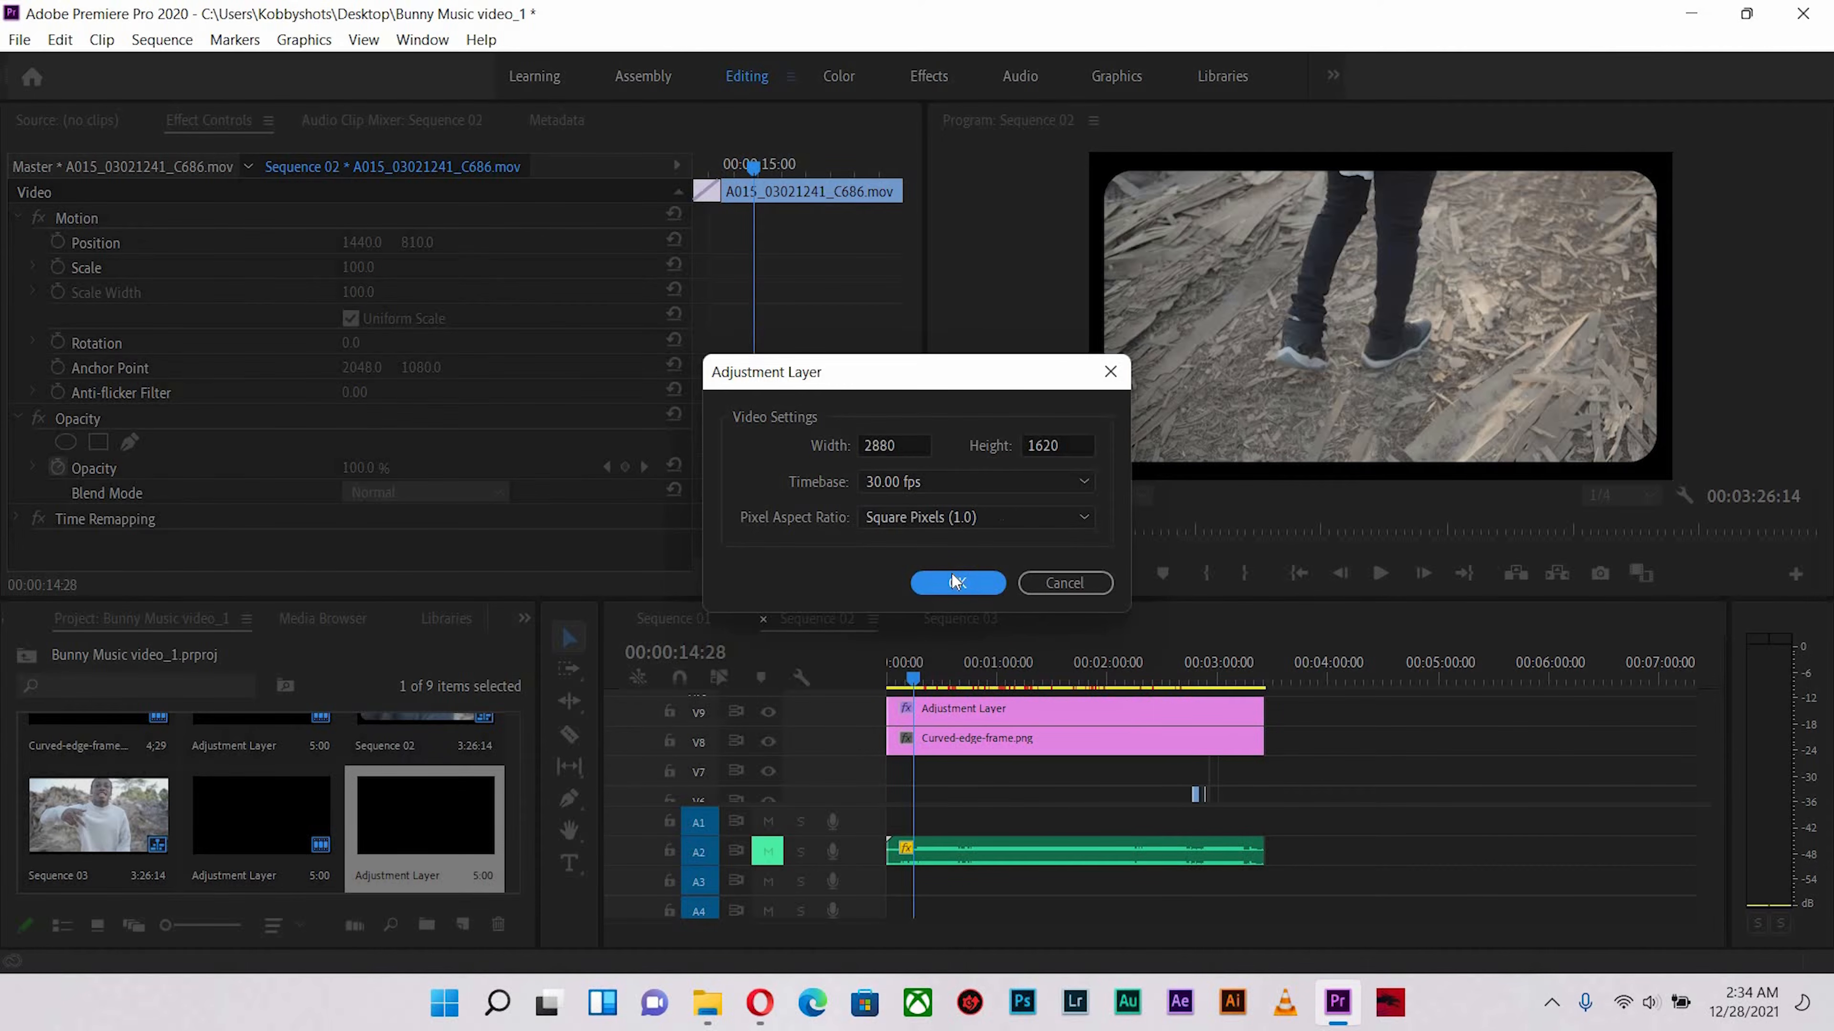
key(Return)
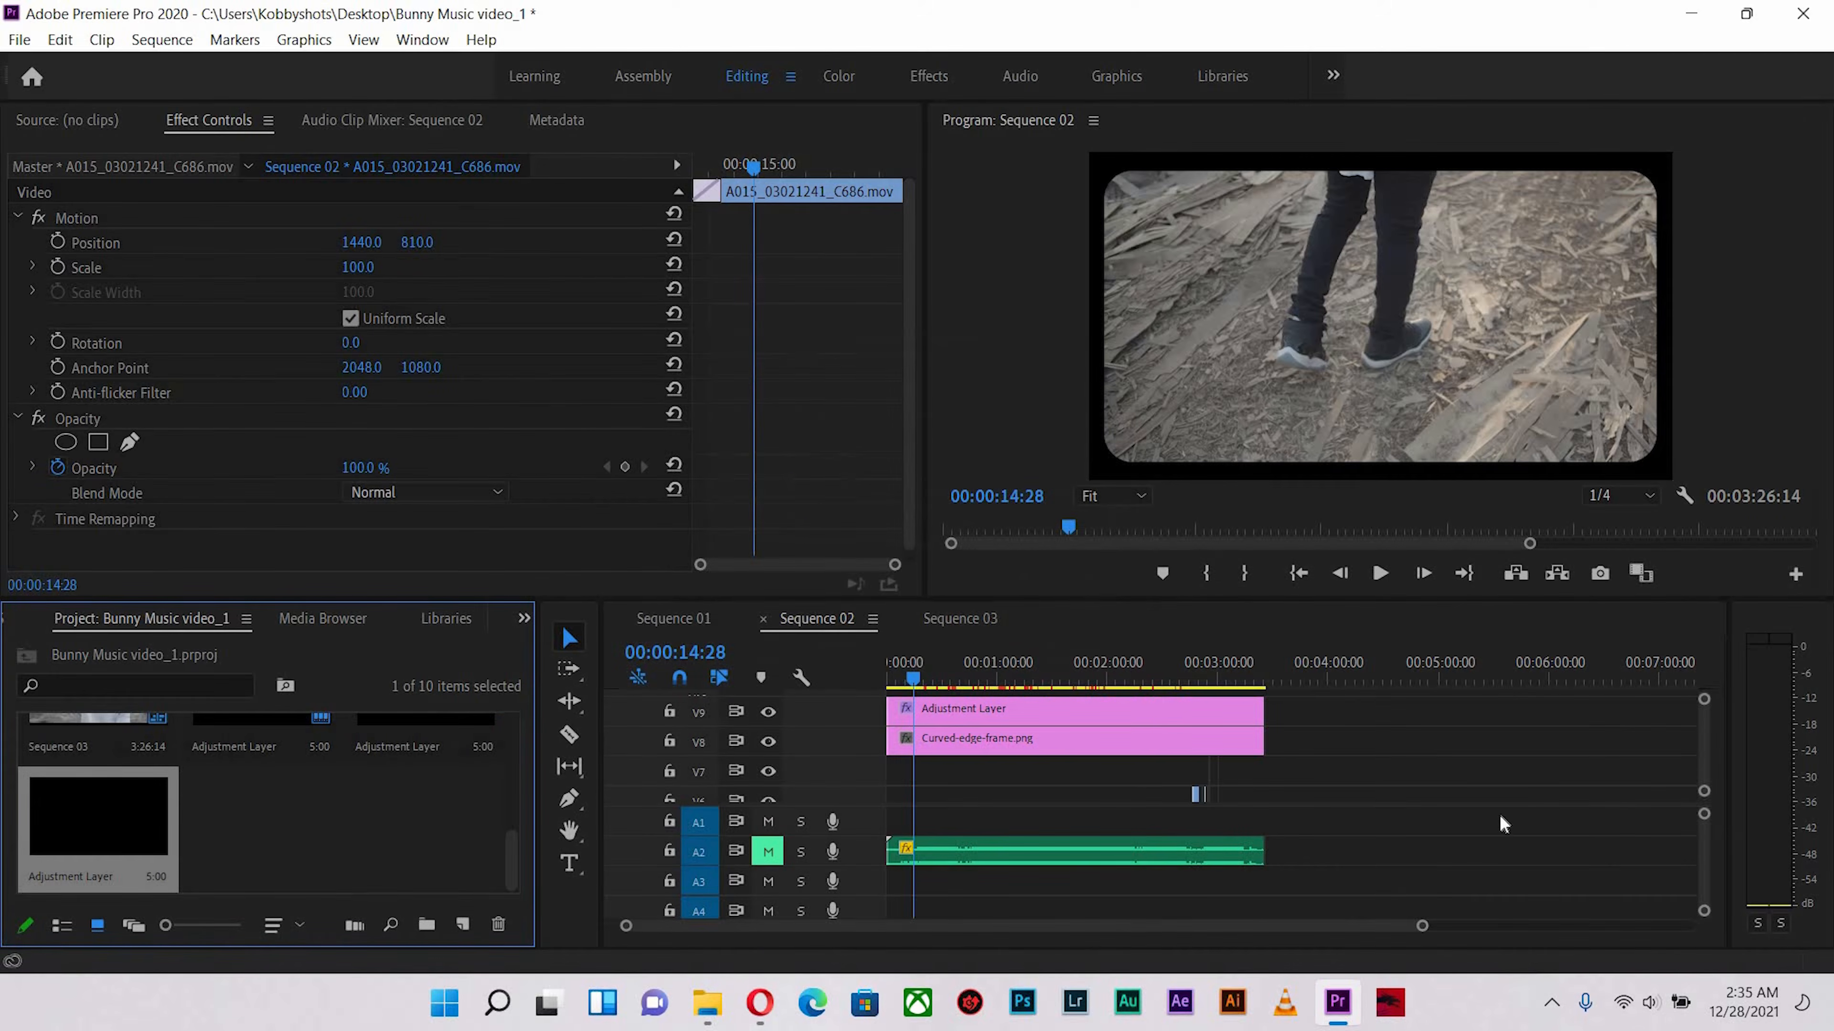
Place adjustment layers on tracks V10 and V11, each spanning the full length of the sequence
scroll(631, 749, up, 3)
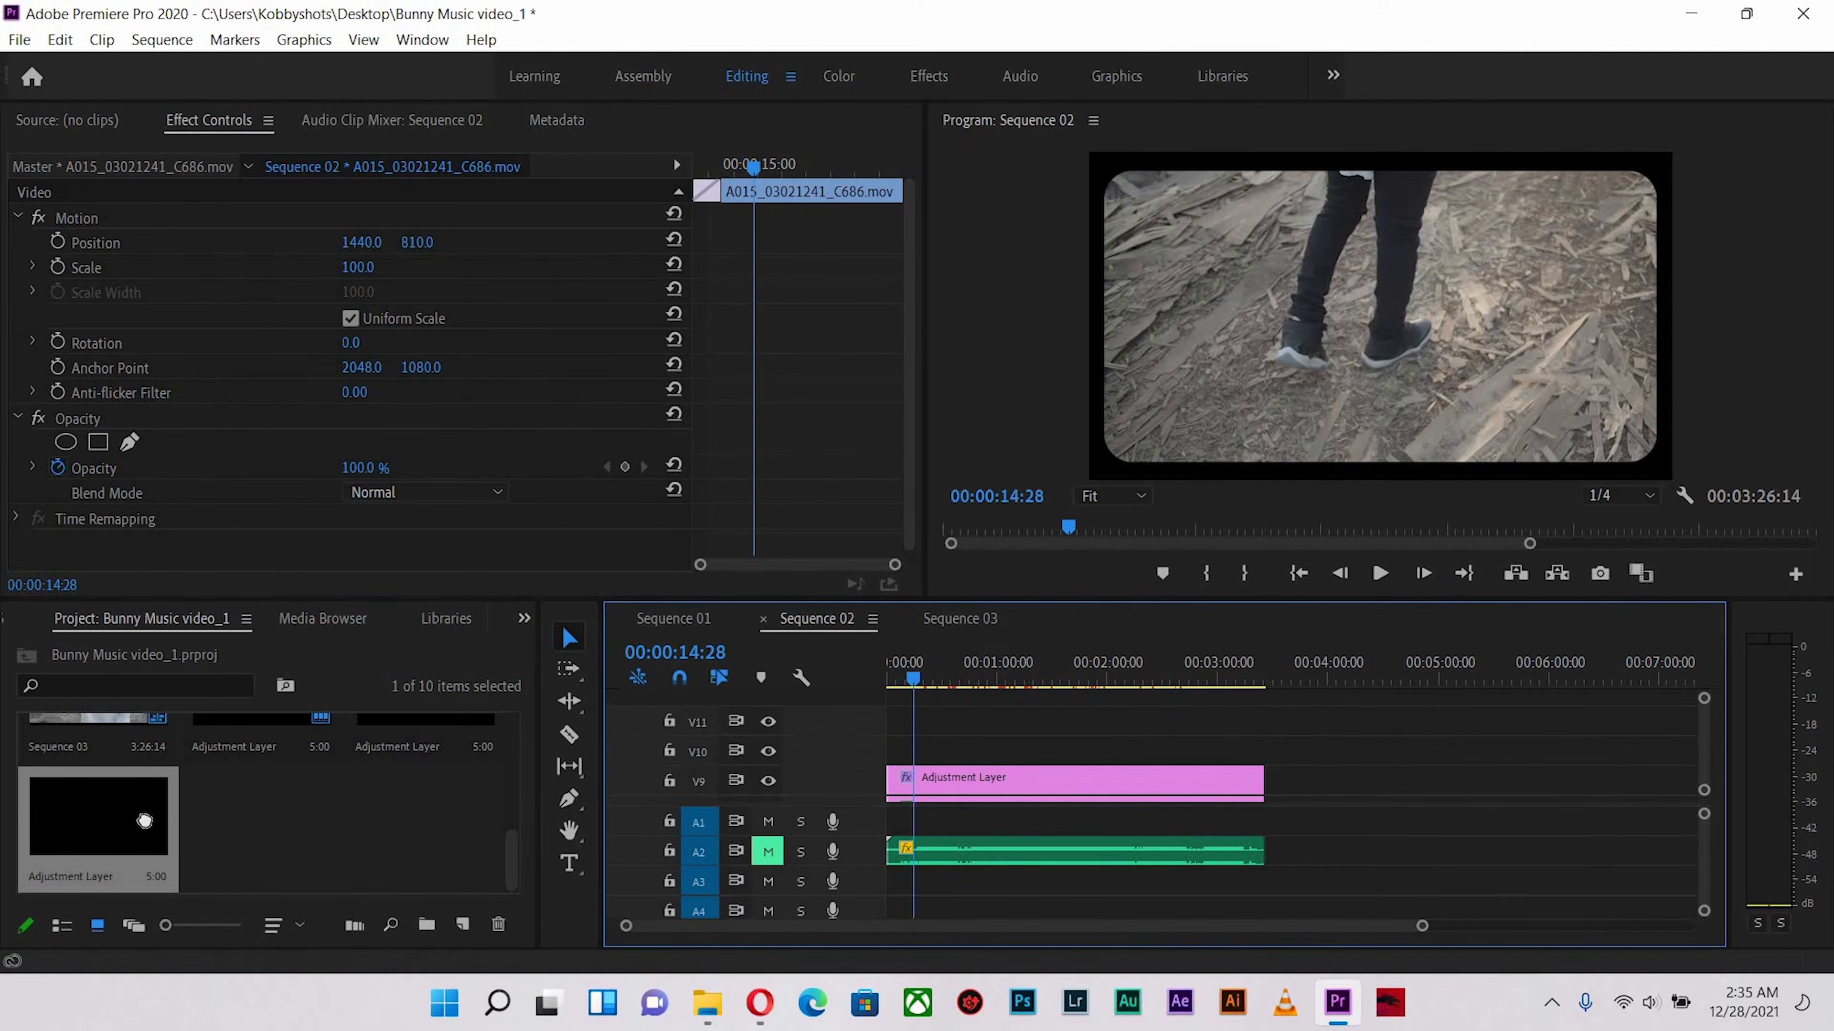
drag(147, 819, 1263, 758)
drag(983, 752, 972, 745)
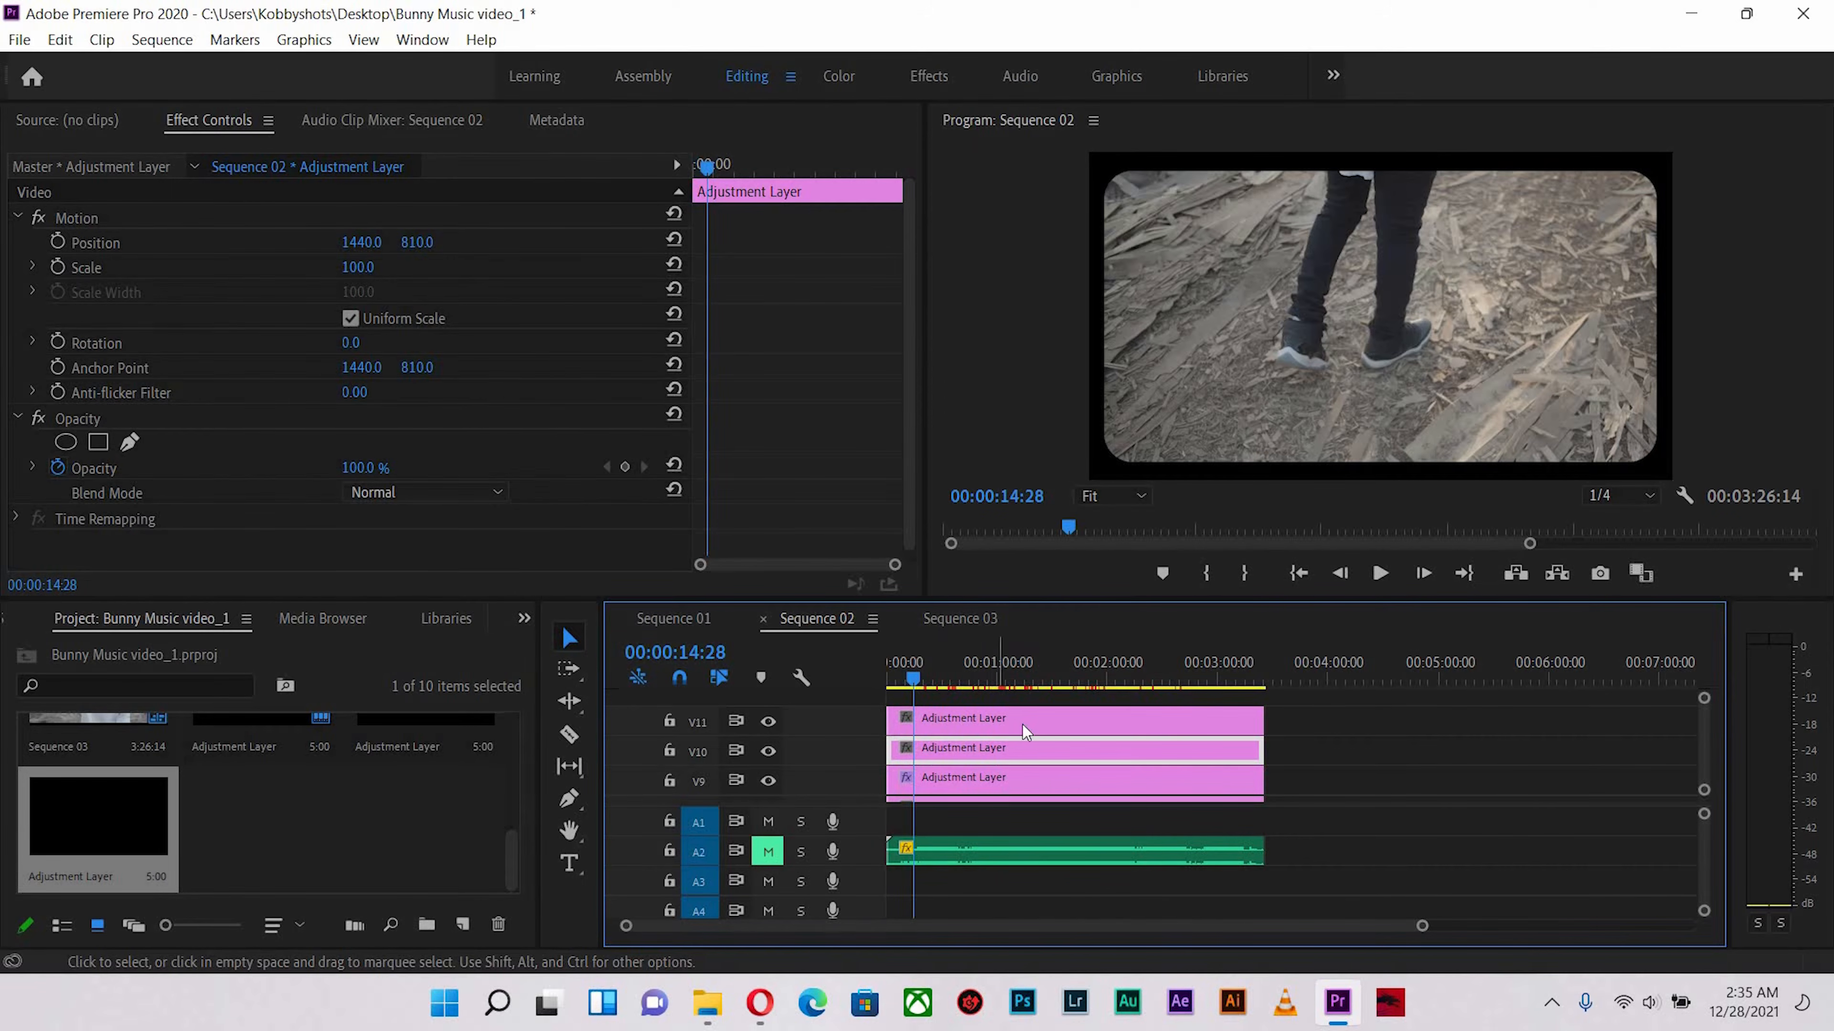
Apply P4K2Alexa_Rec709_ISO400_OnSet.cube from the folder "Selected Color grade for my films" as the creative look of the V10 adjustment layer
click(913, 667)
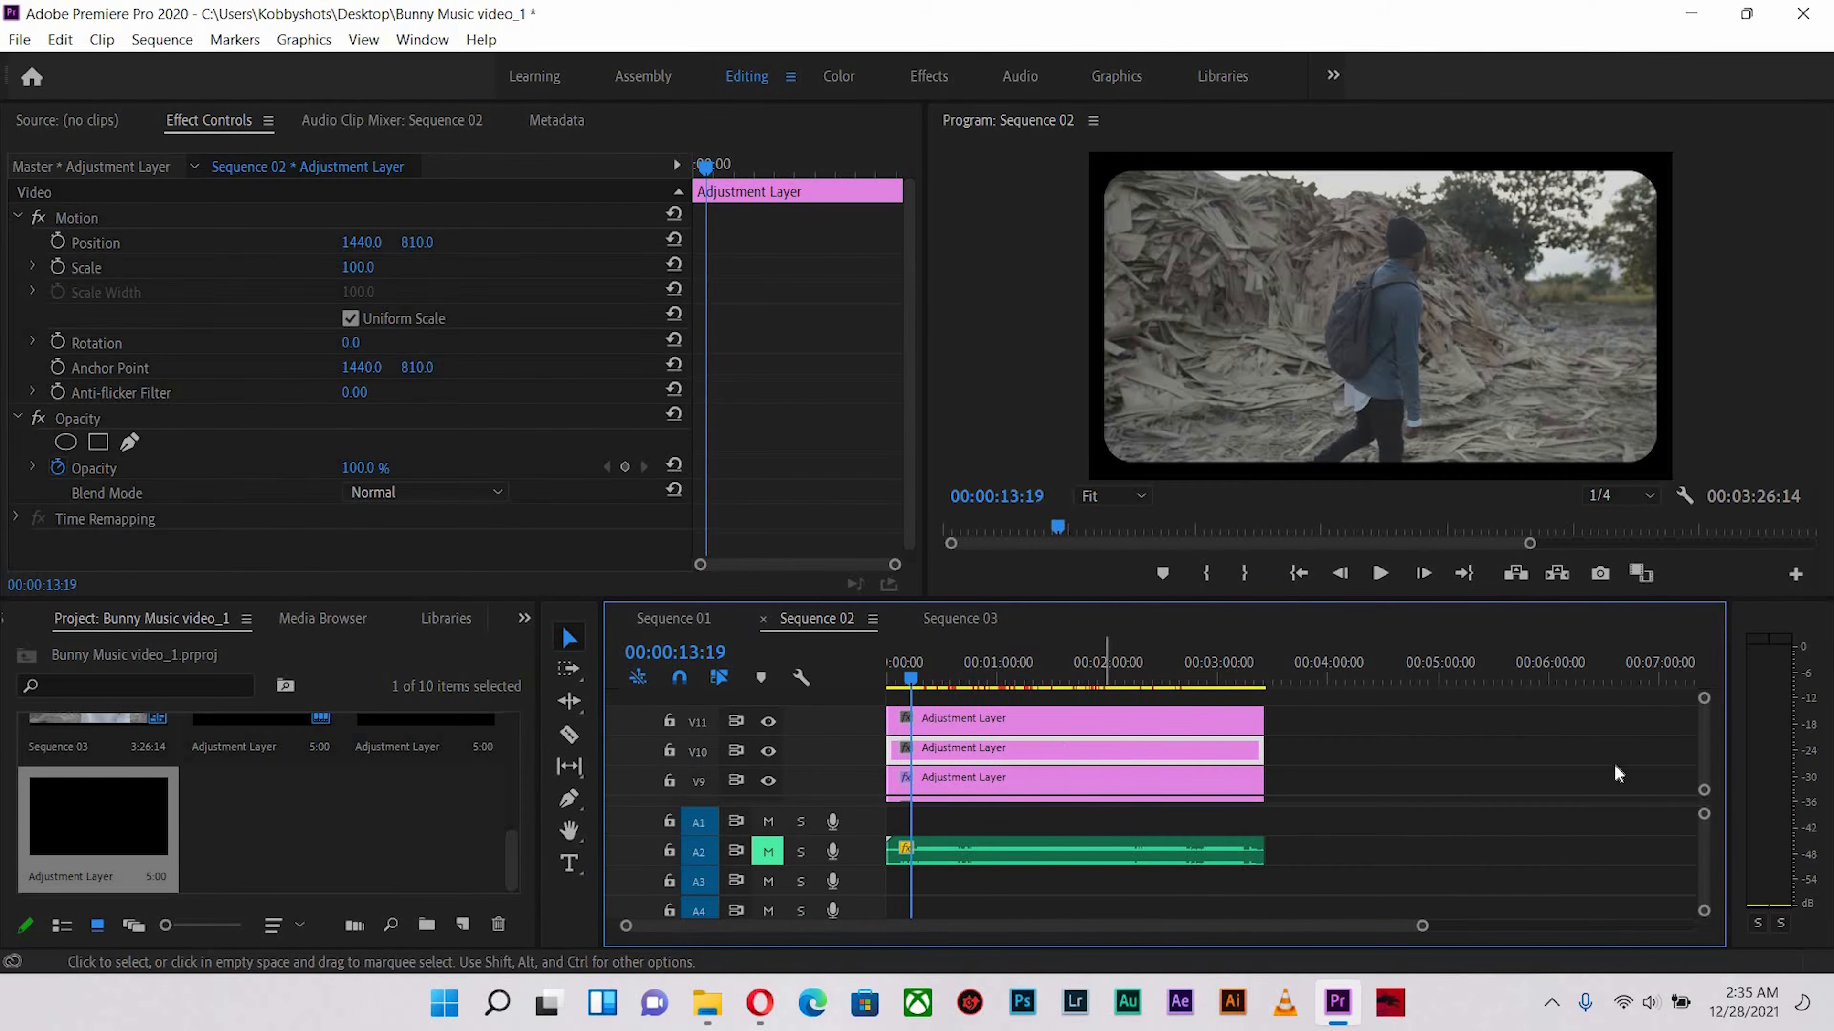
drag(1704, 729, 1704, 731)
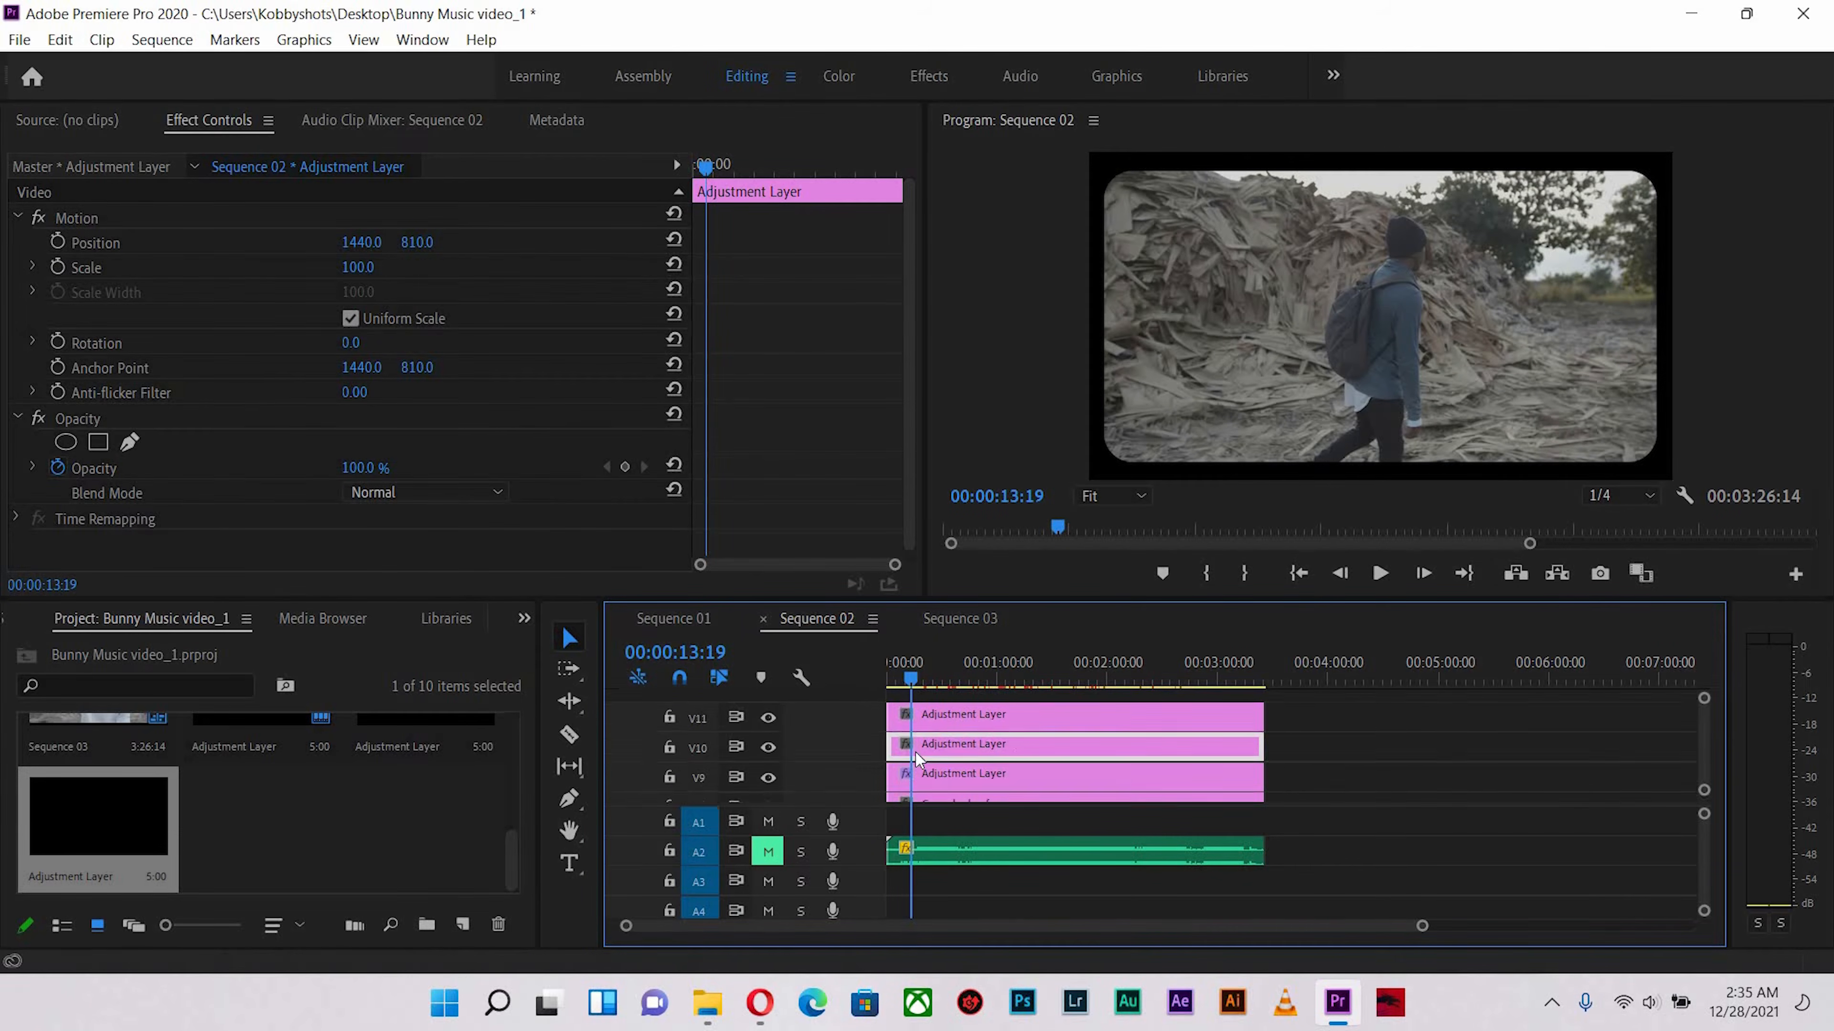
scroll(915, 759, up, 1)
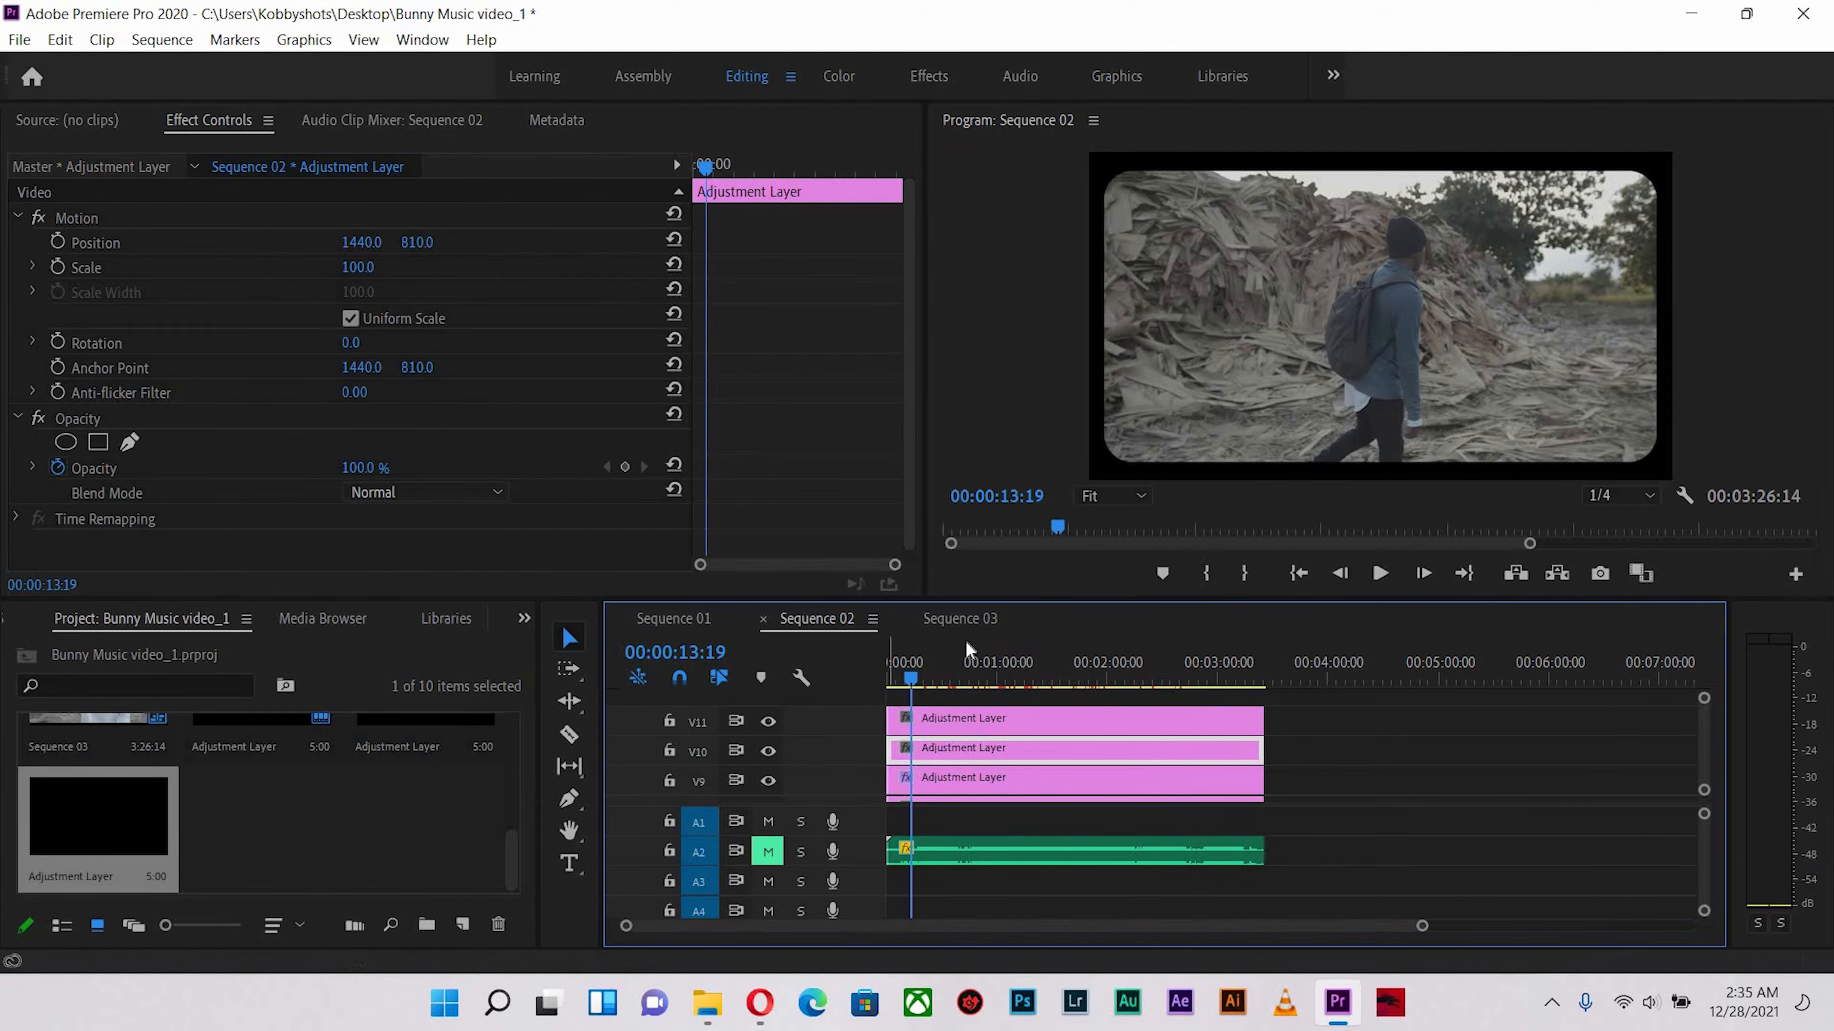
click(849, 83)
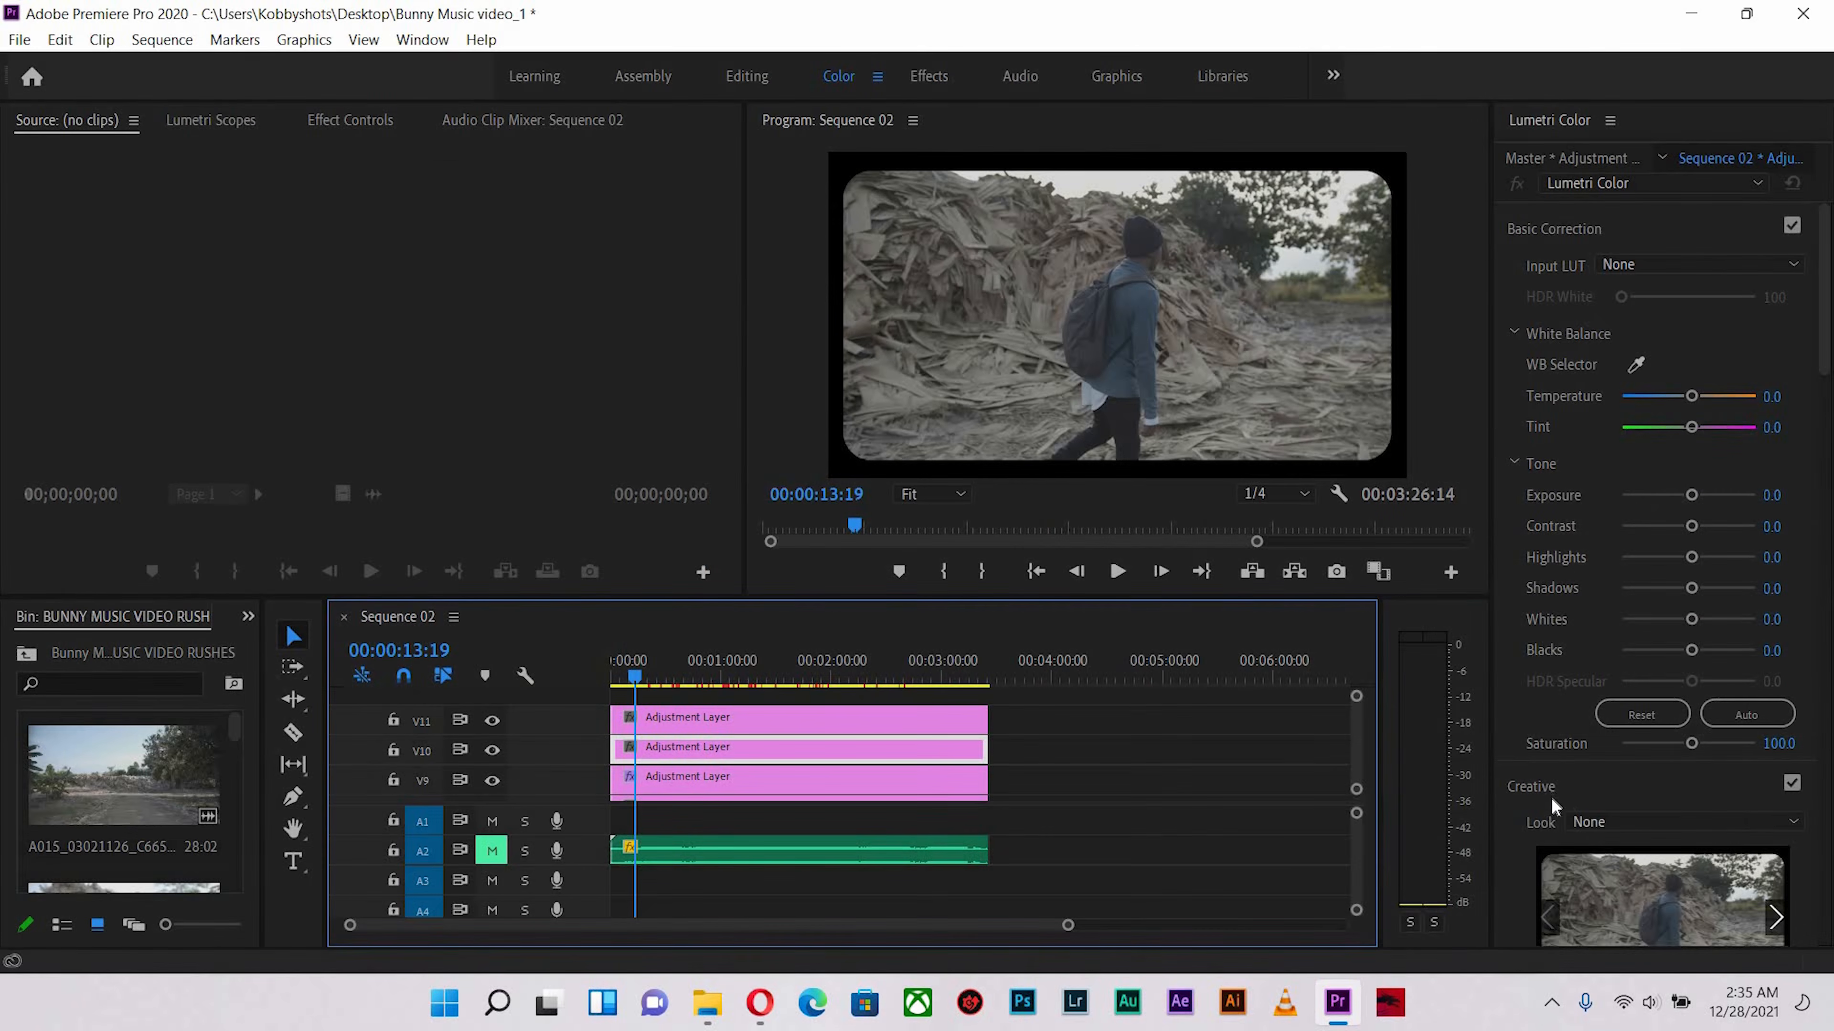
click(1604, 822)
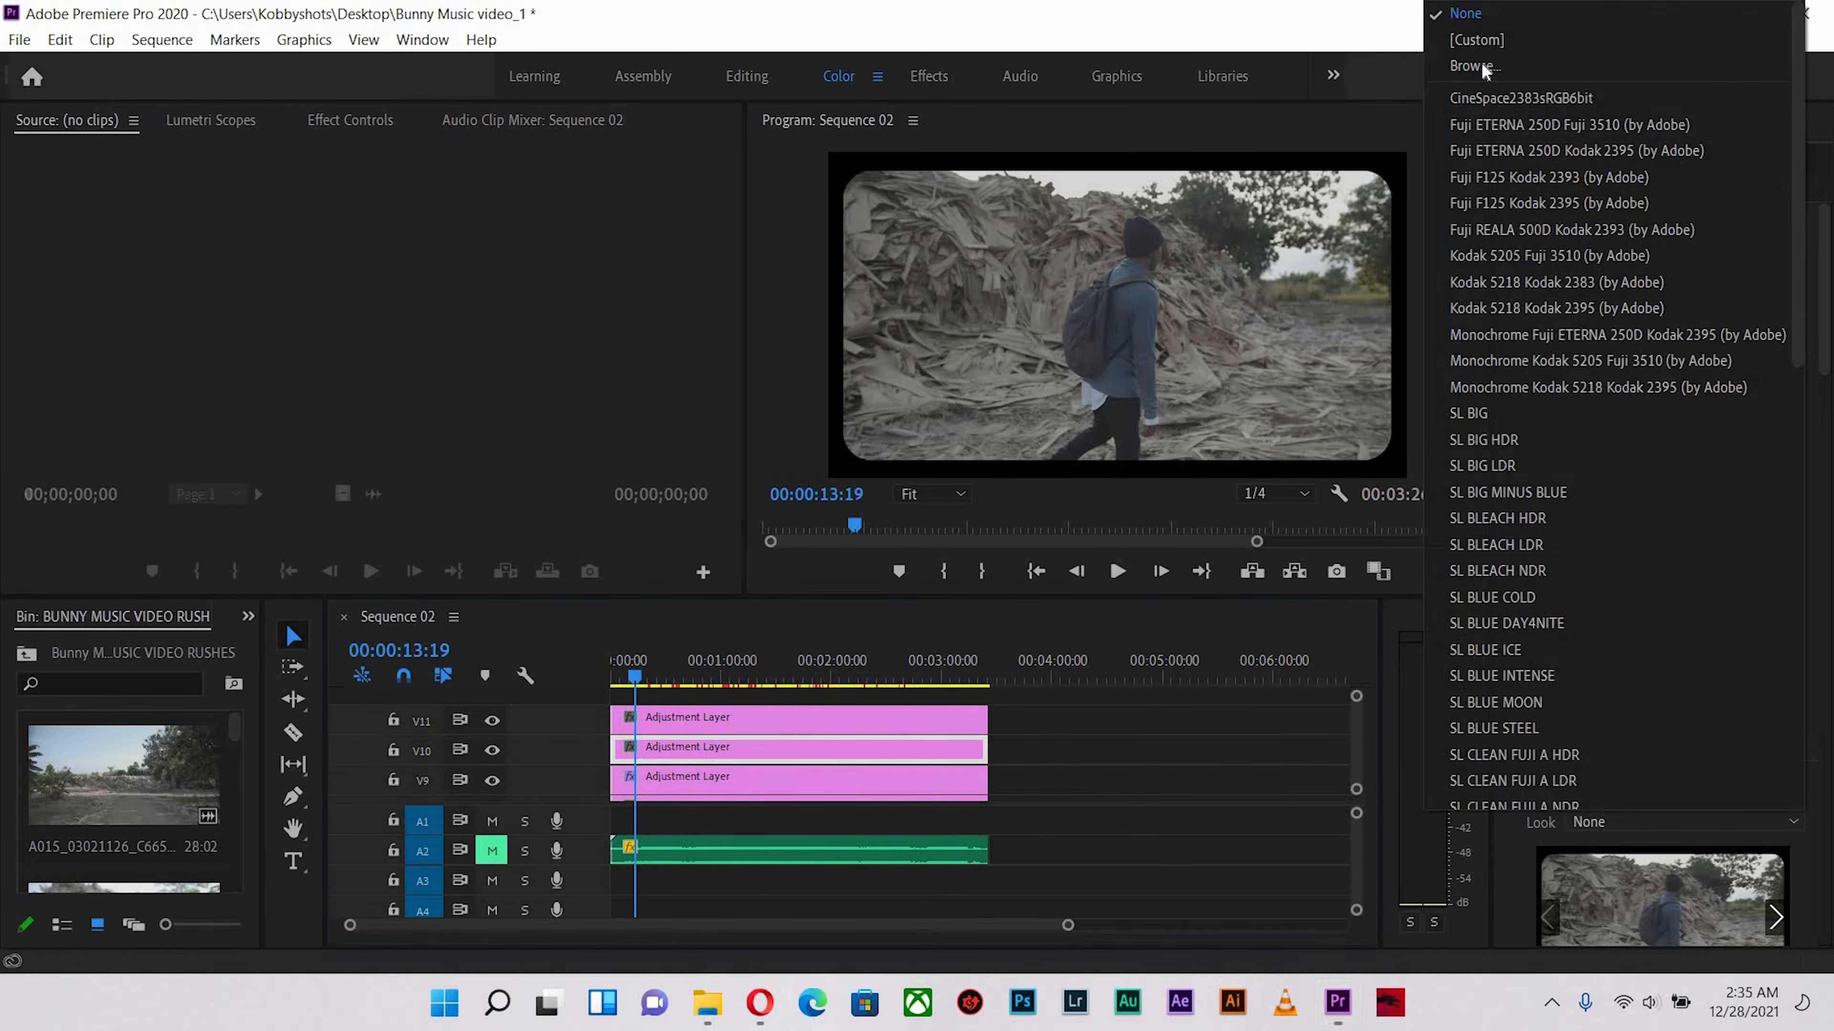
click(812, 115)
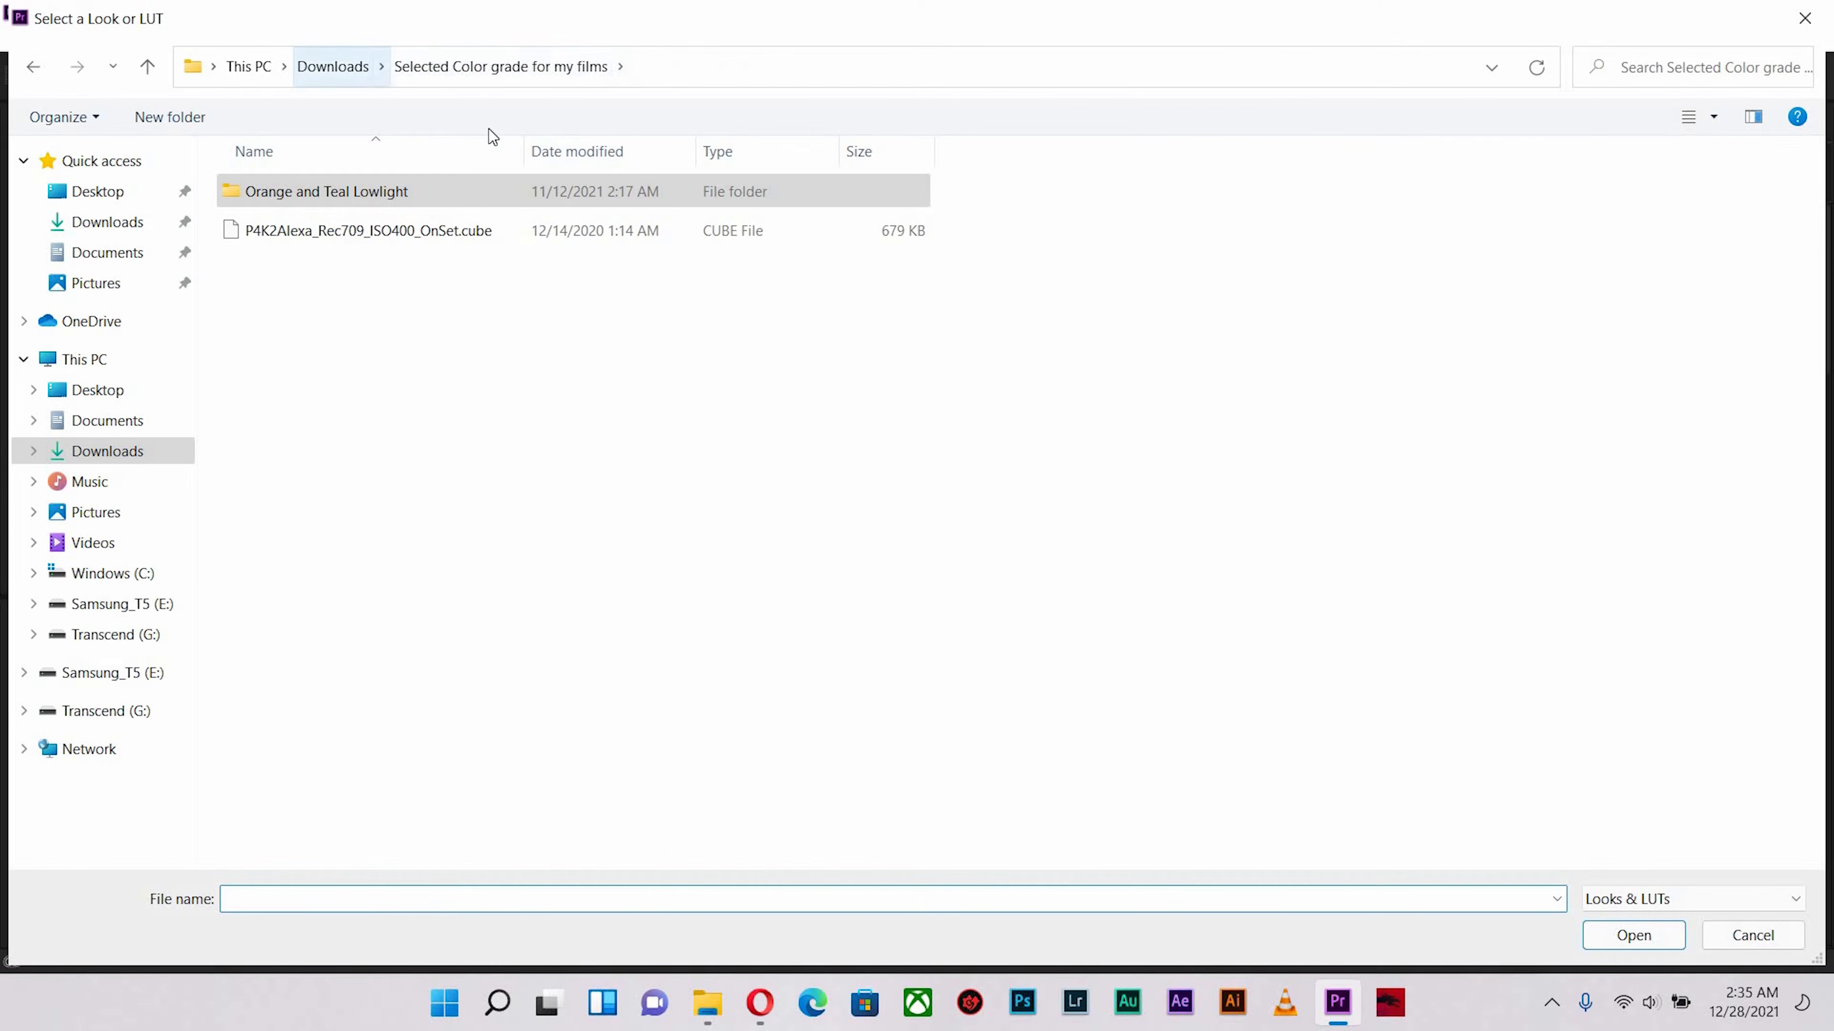
click(336, 67)
double_click(693, 761)
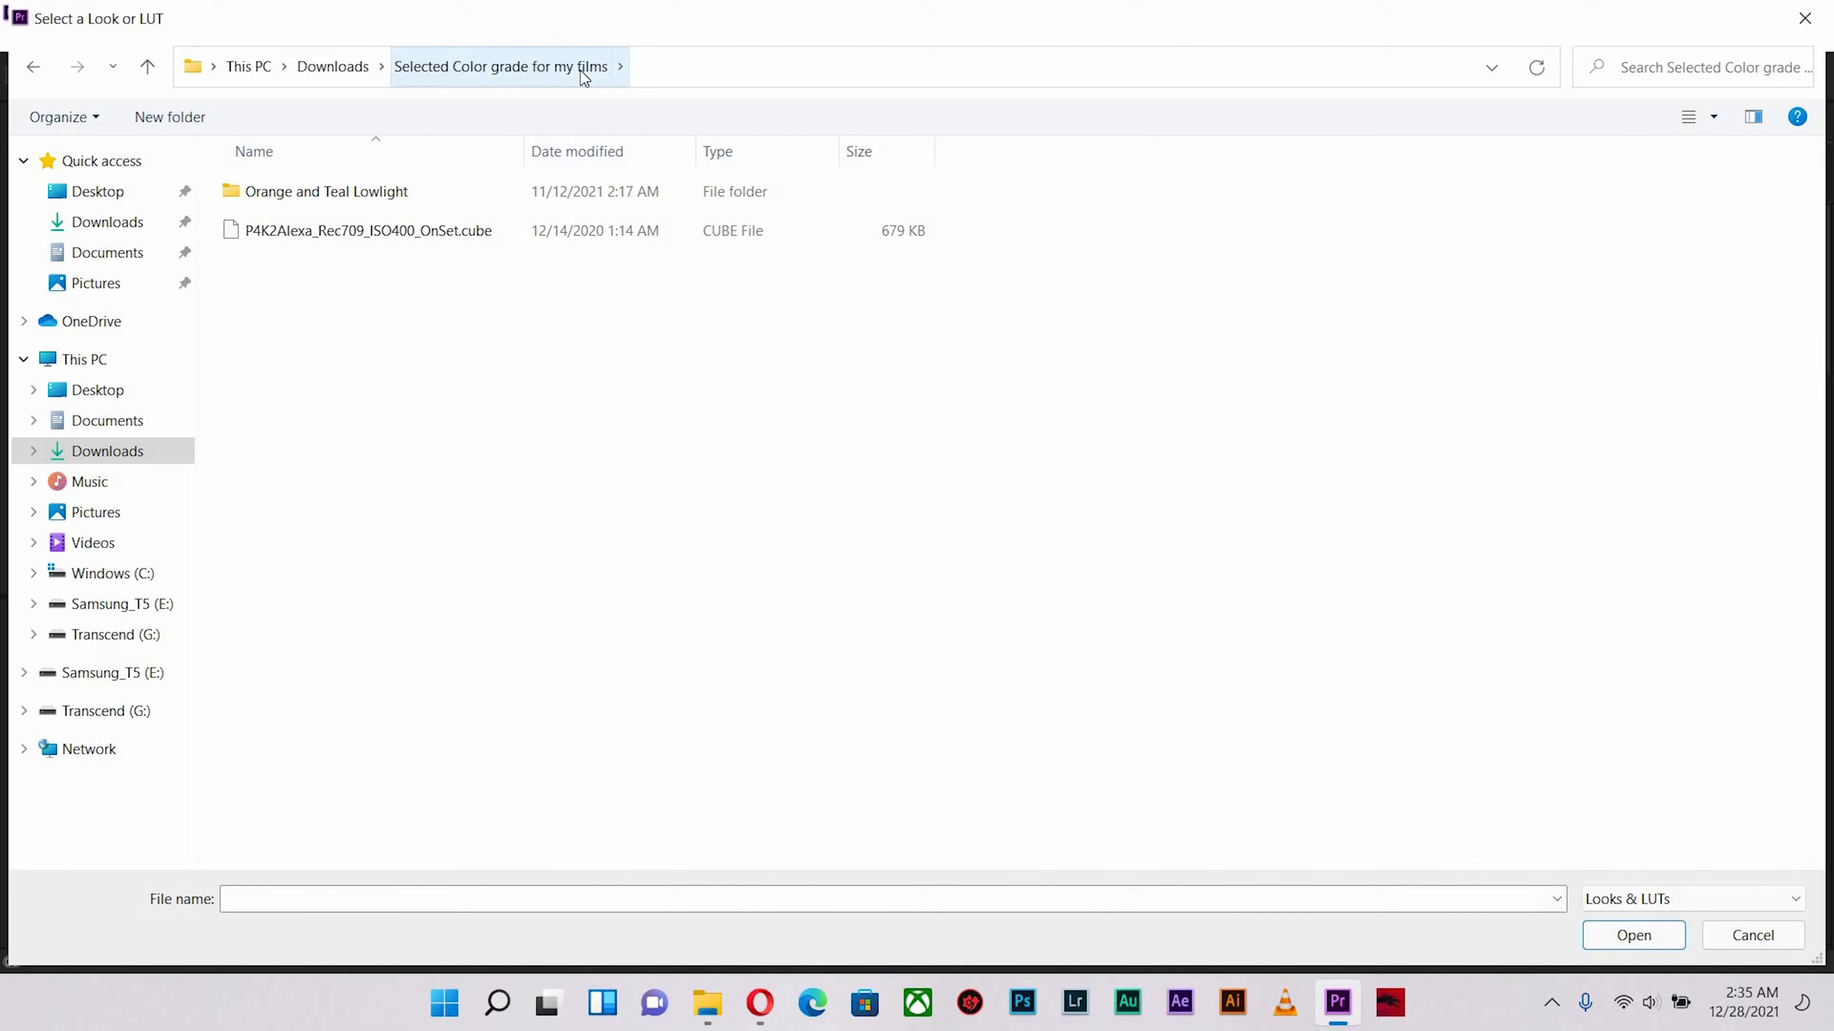
click(388, 192)
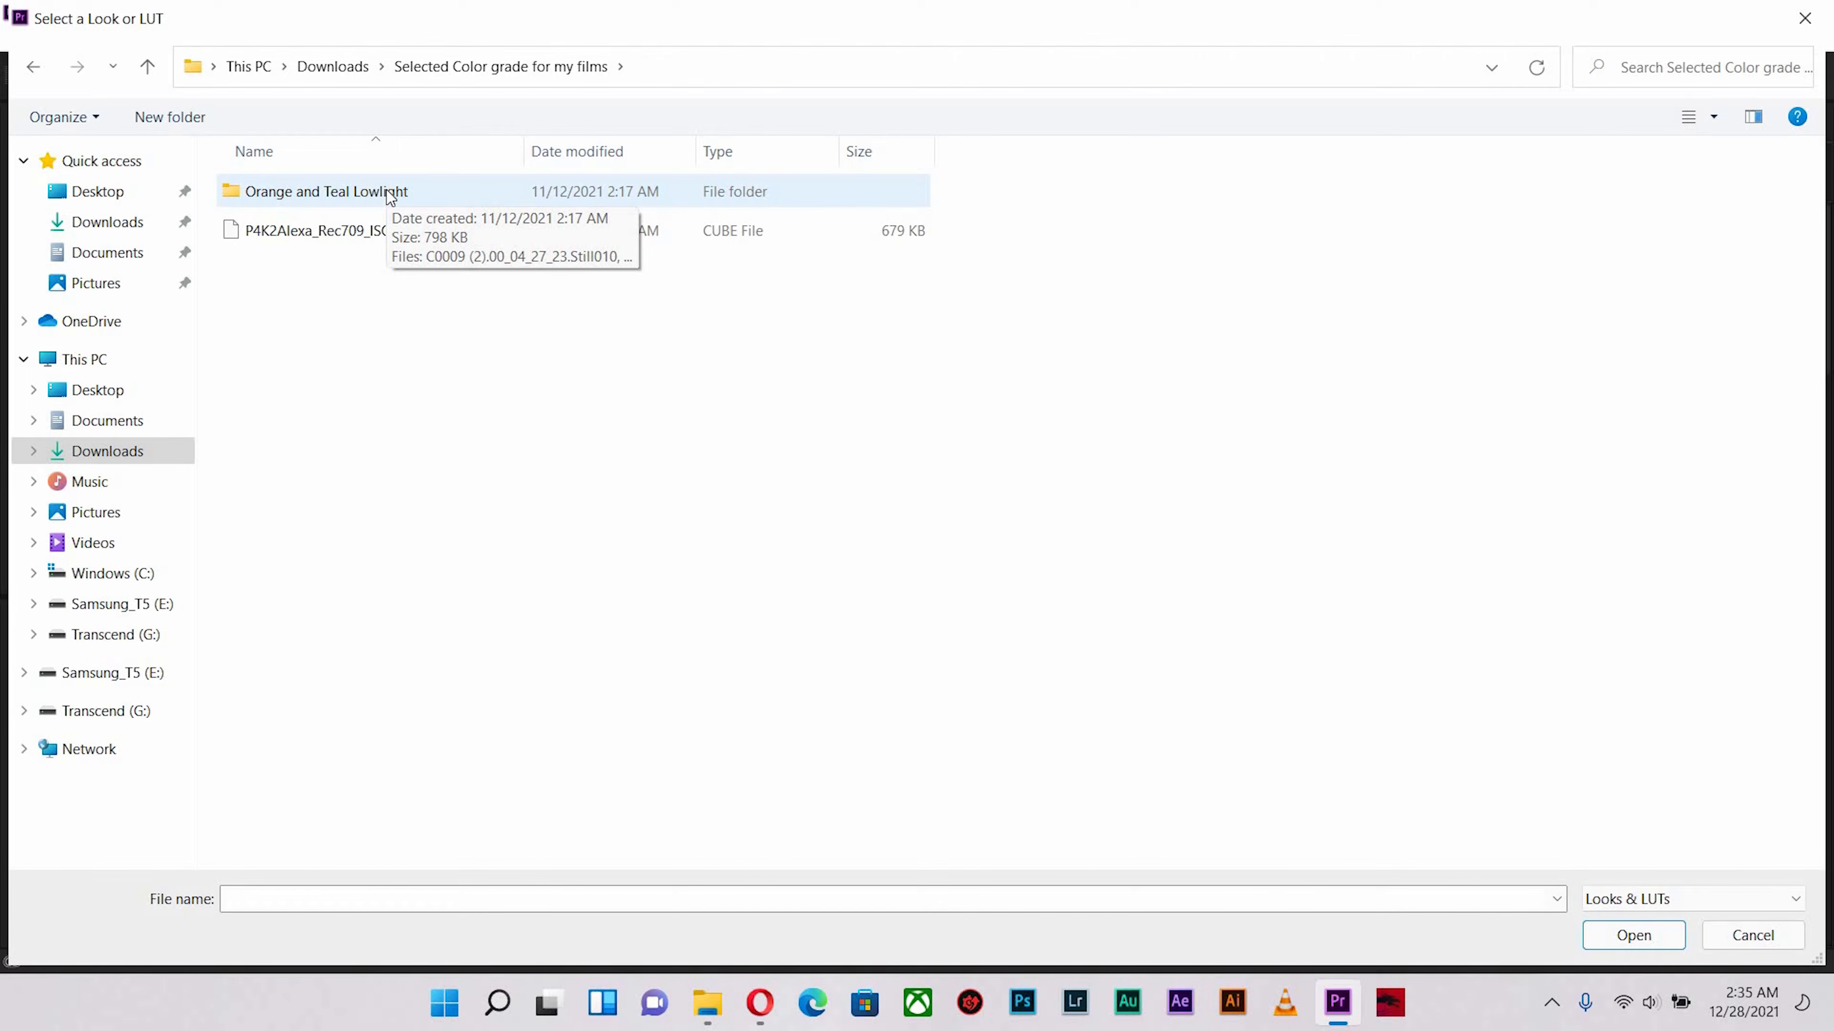
click(254, 268)
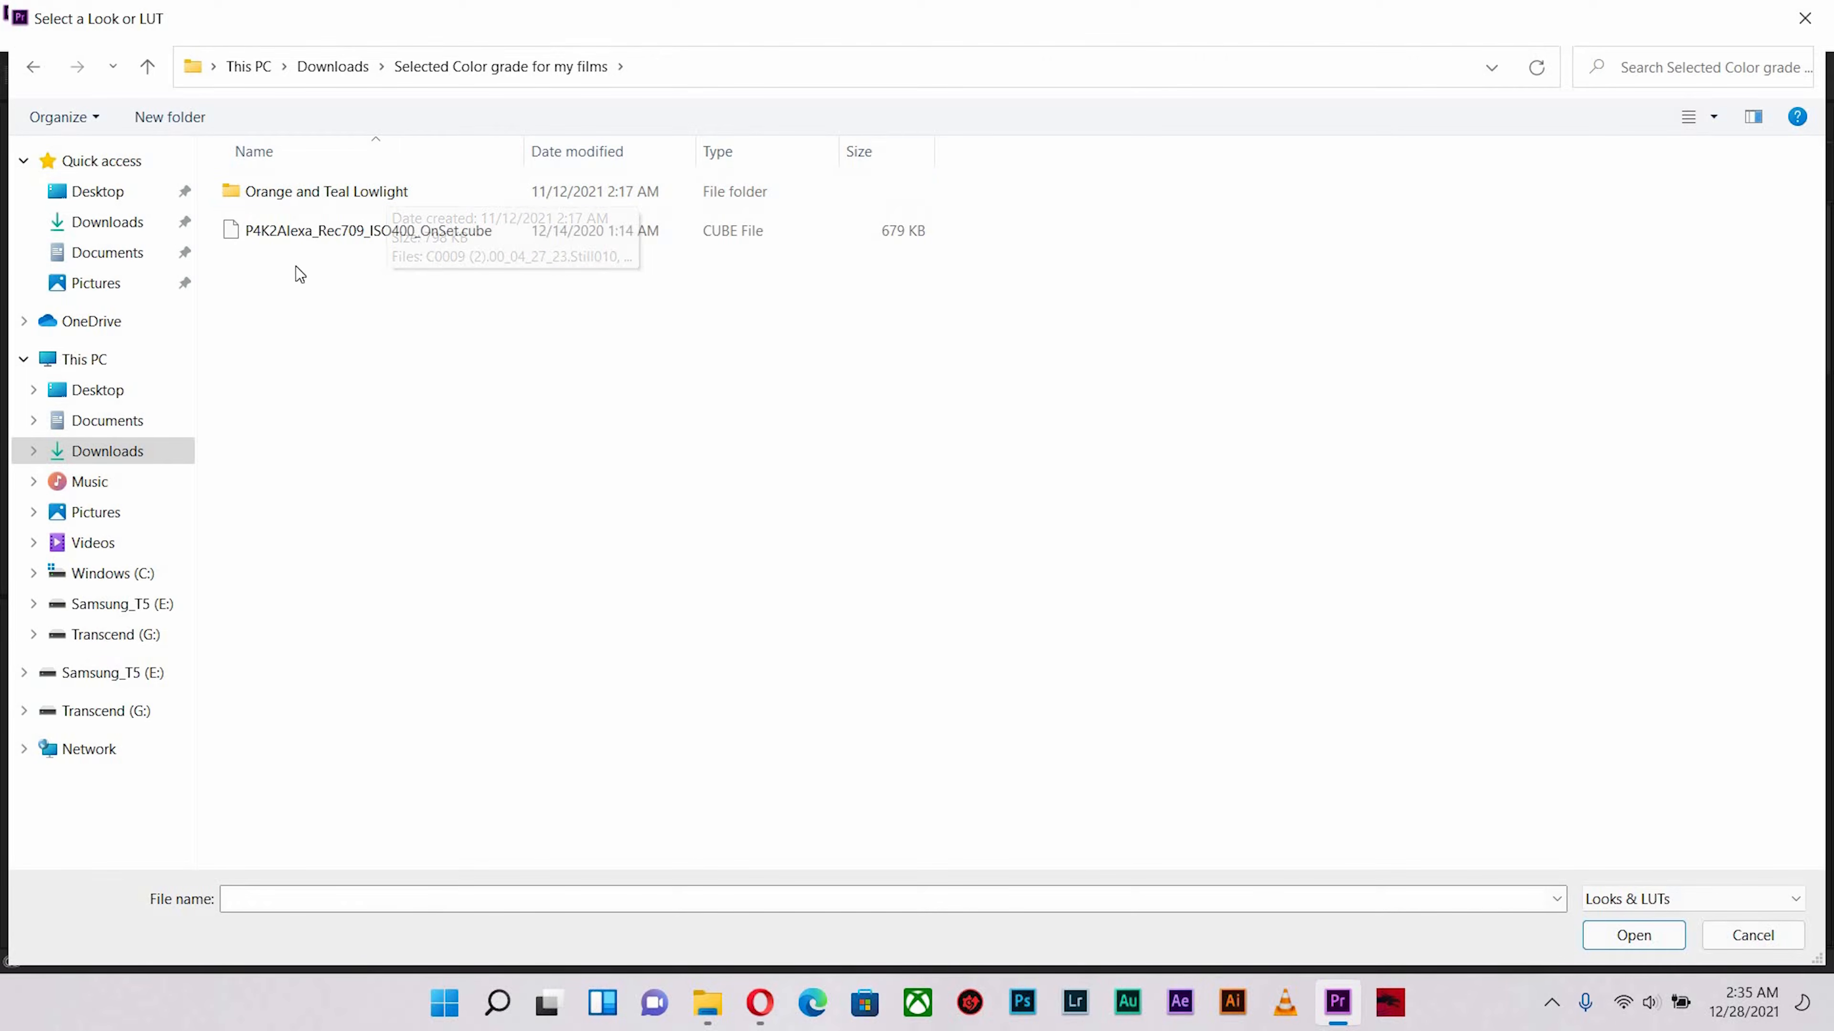
double_click(316, 241)
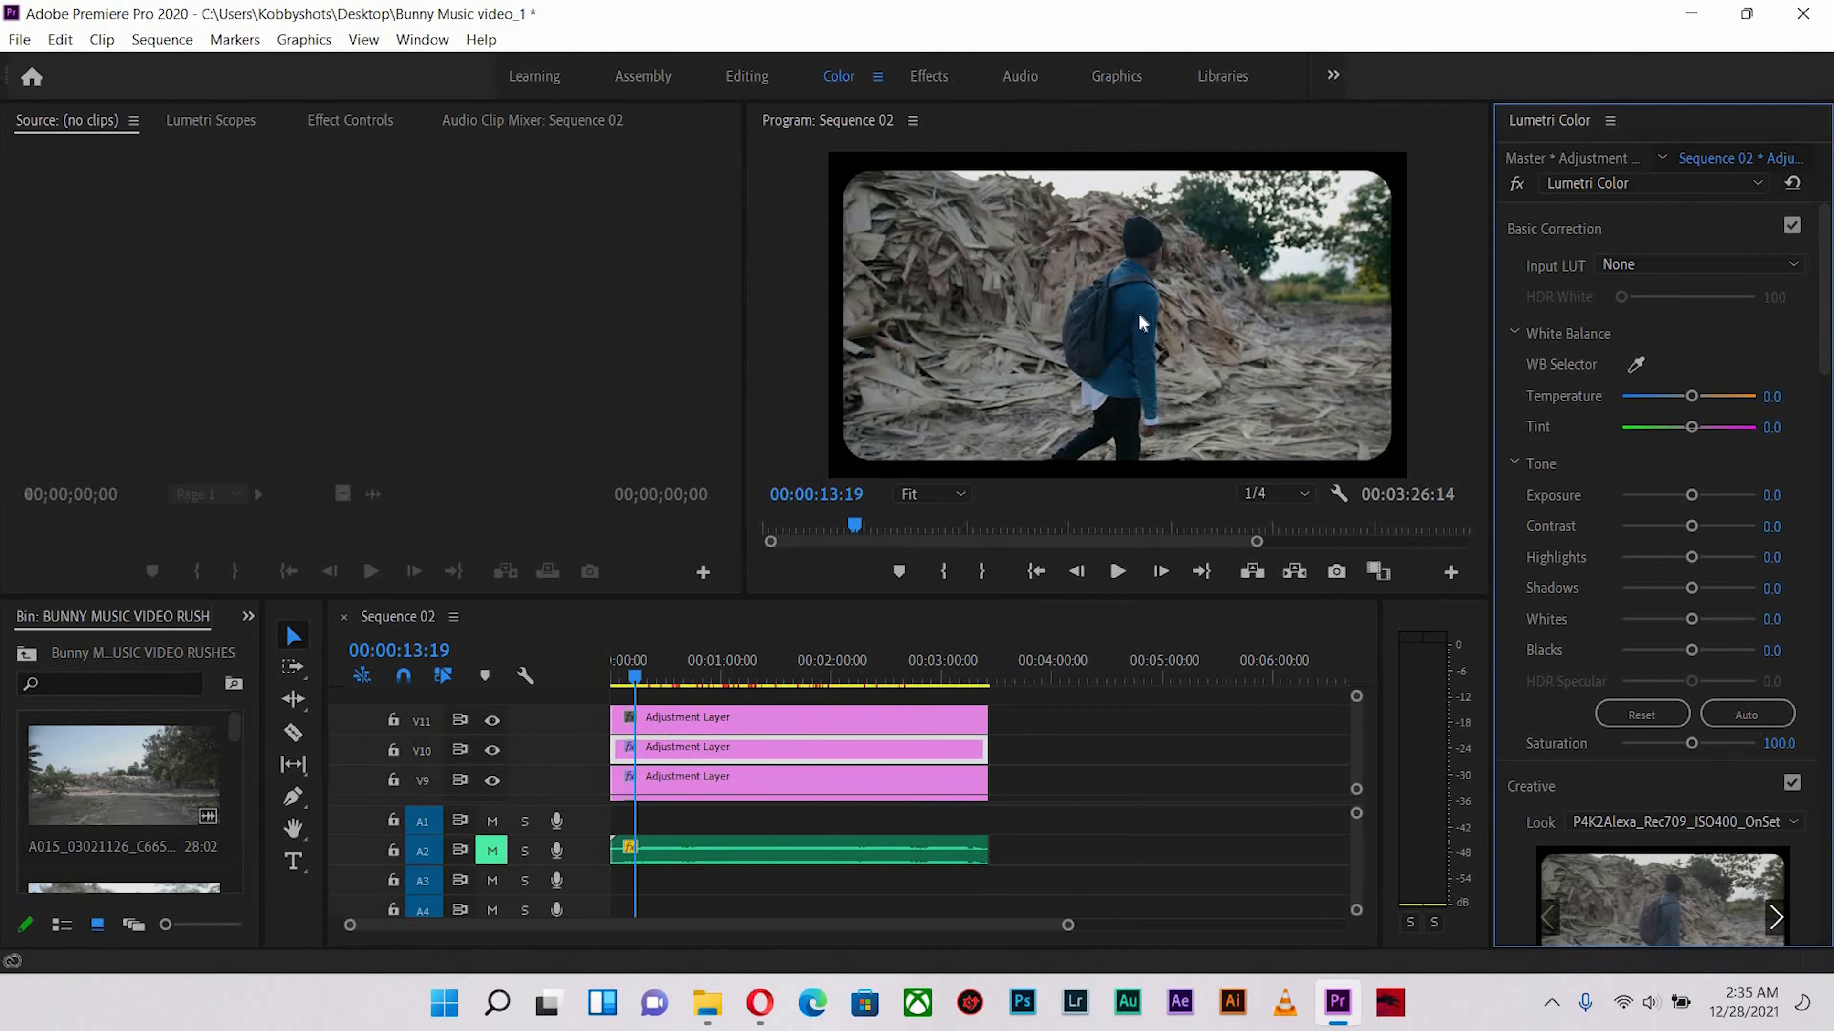
Compare several shots with the V10 adjustment layer's look hidden and shown
click(654, 663)
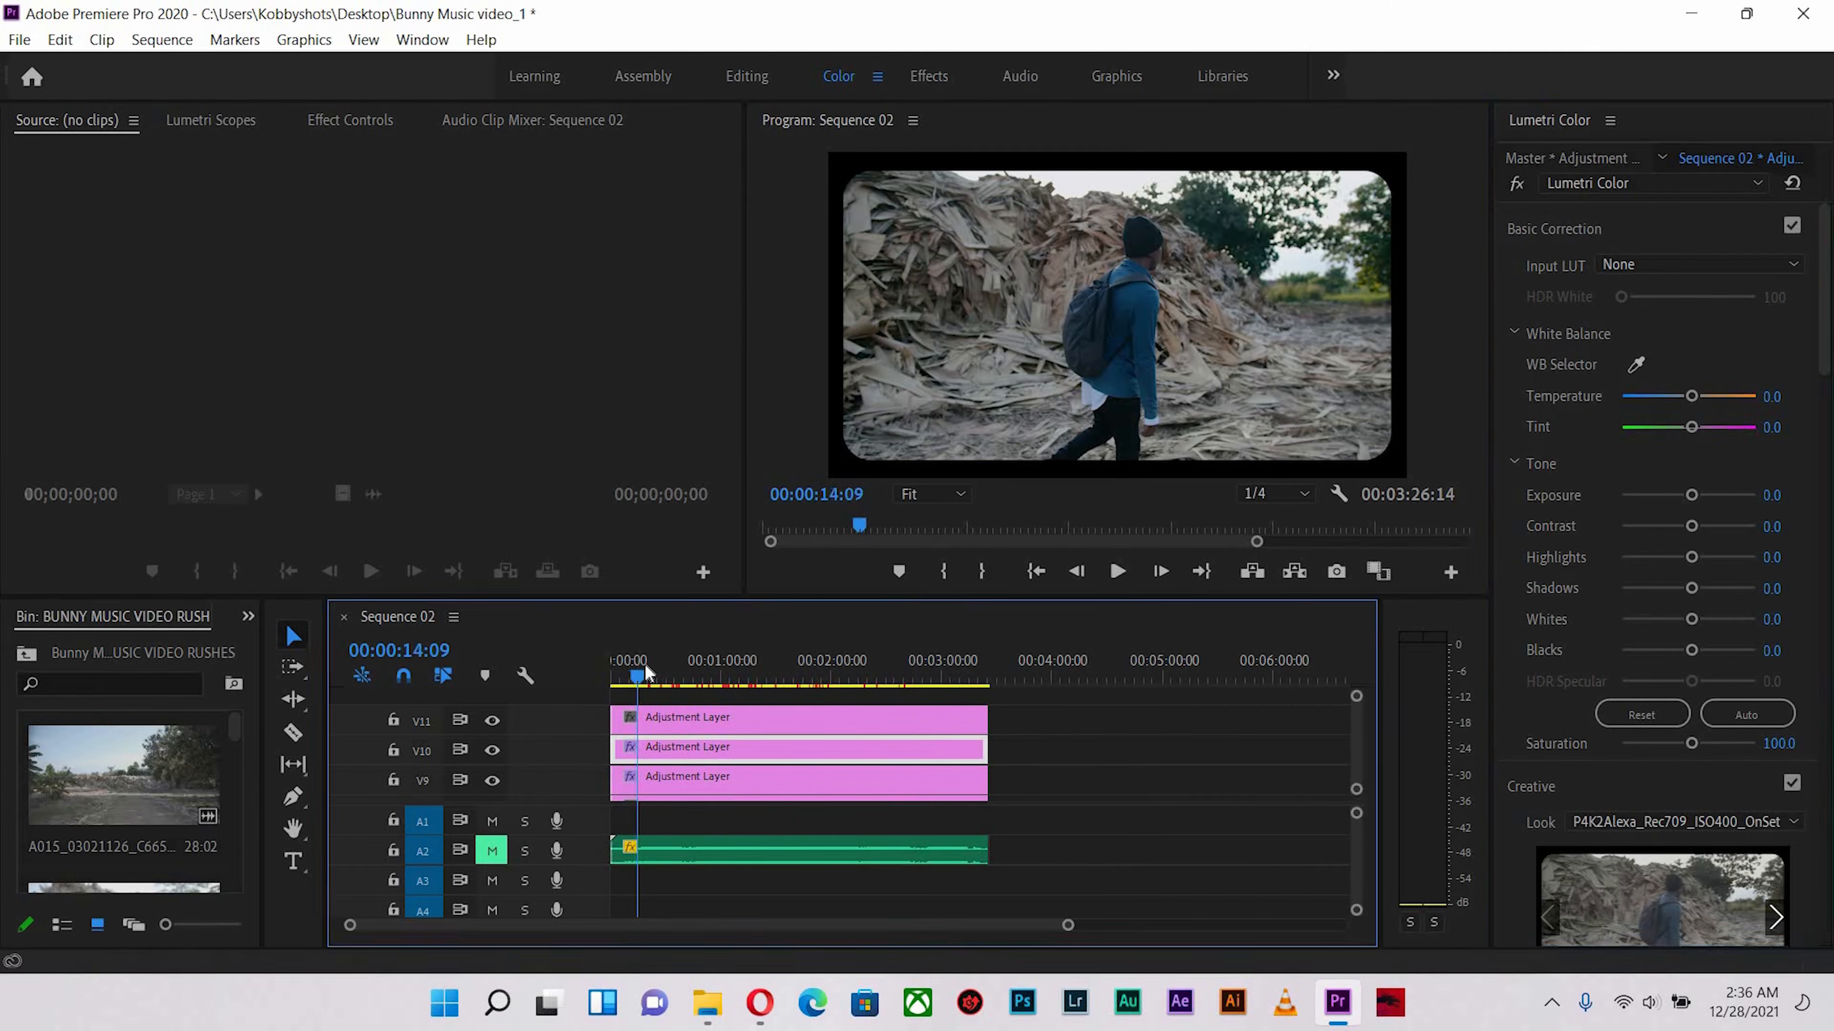
drag(639, 665, 638, 663)
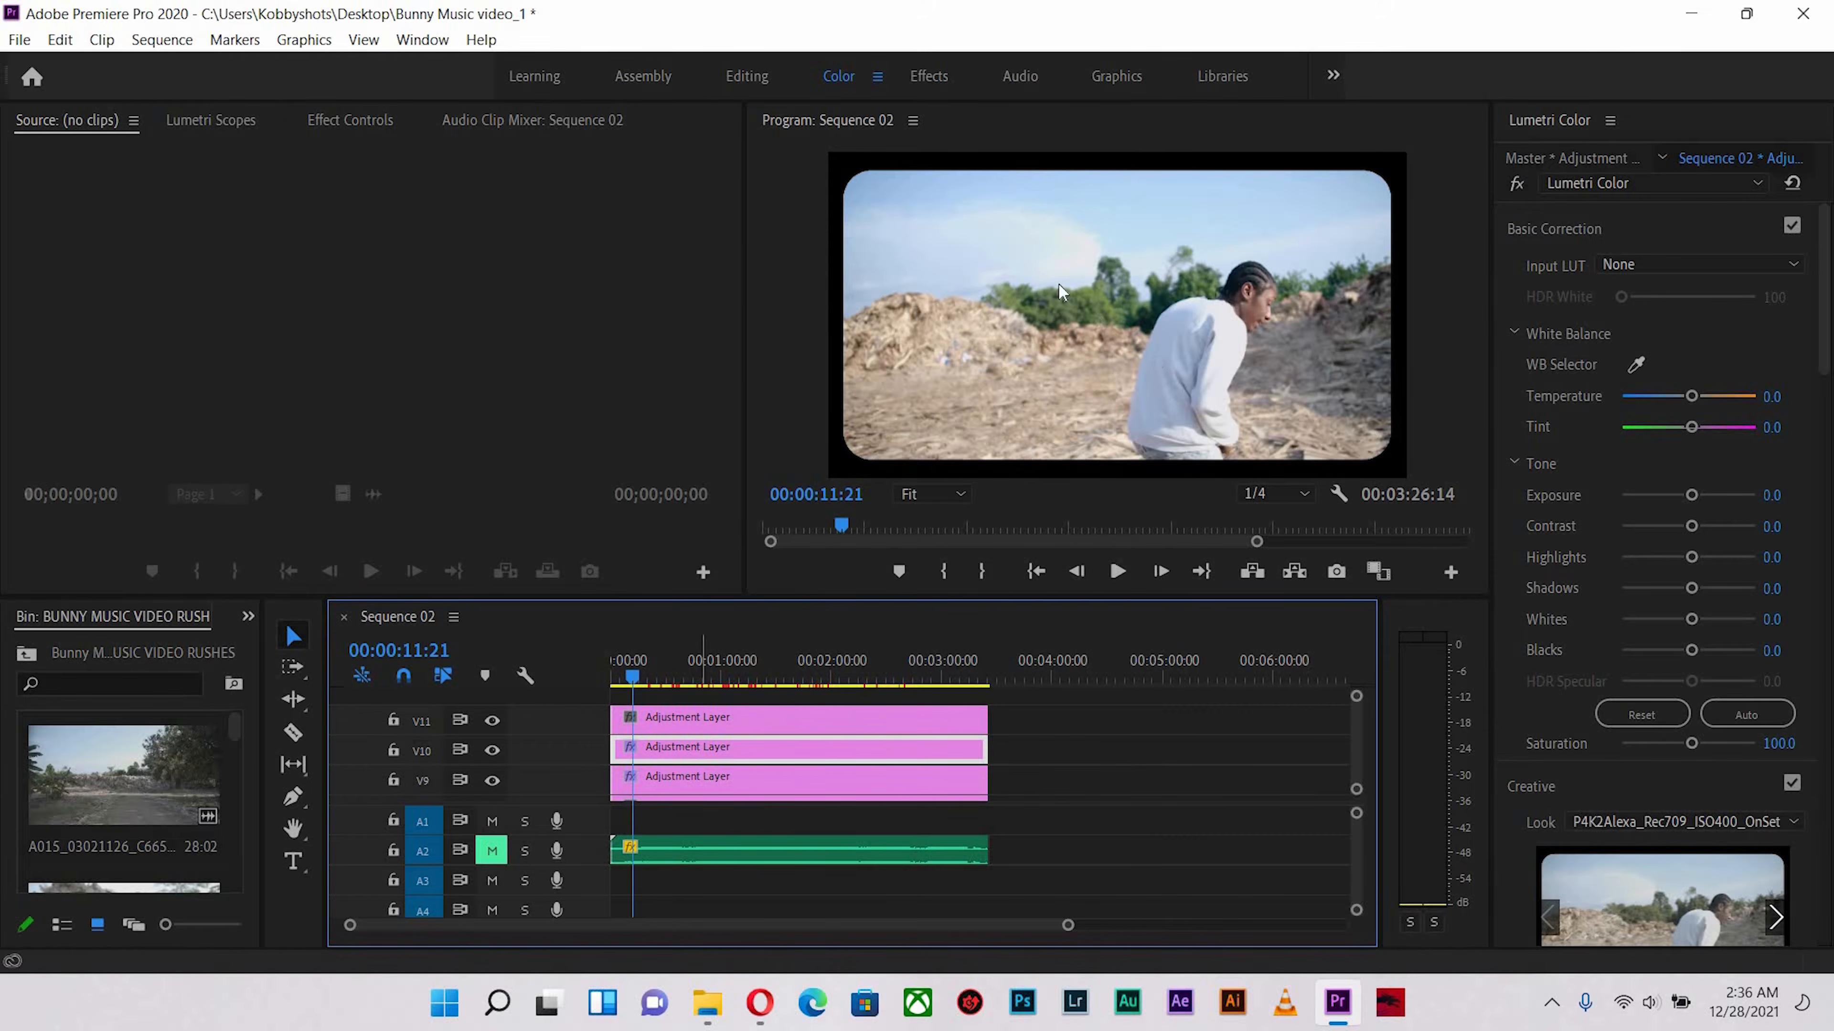
click(492, 751)
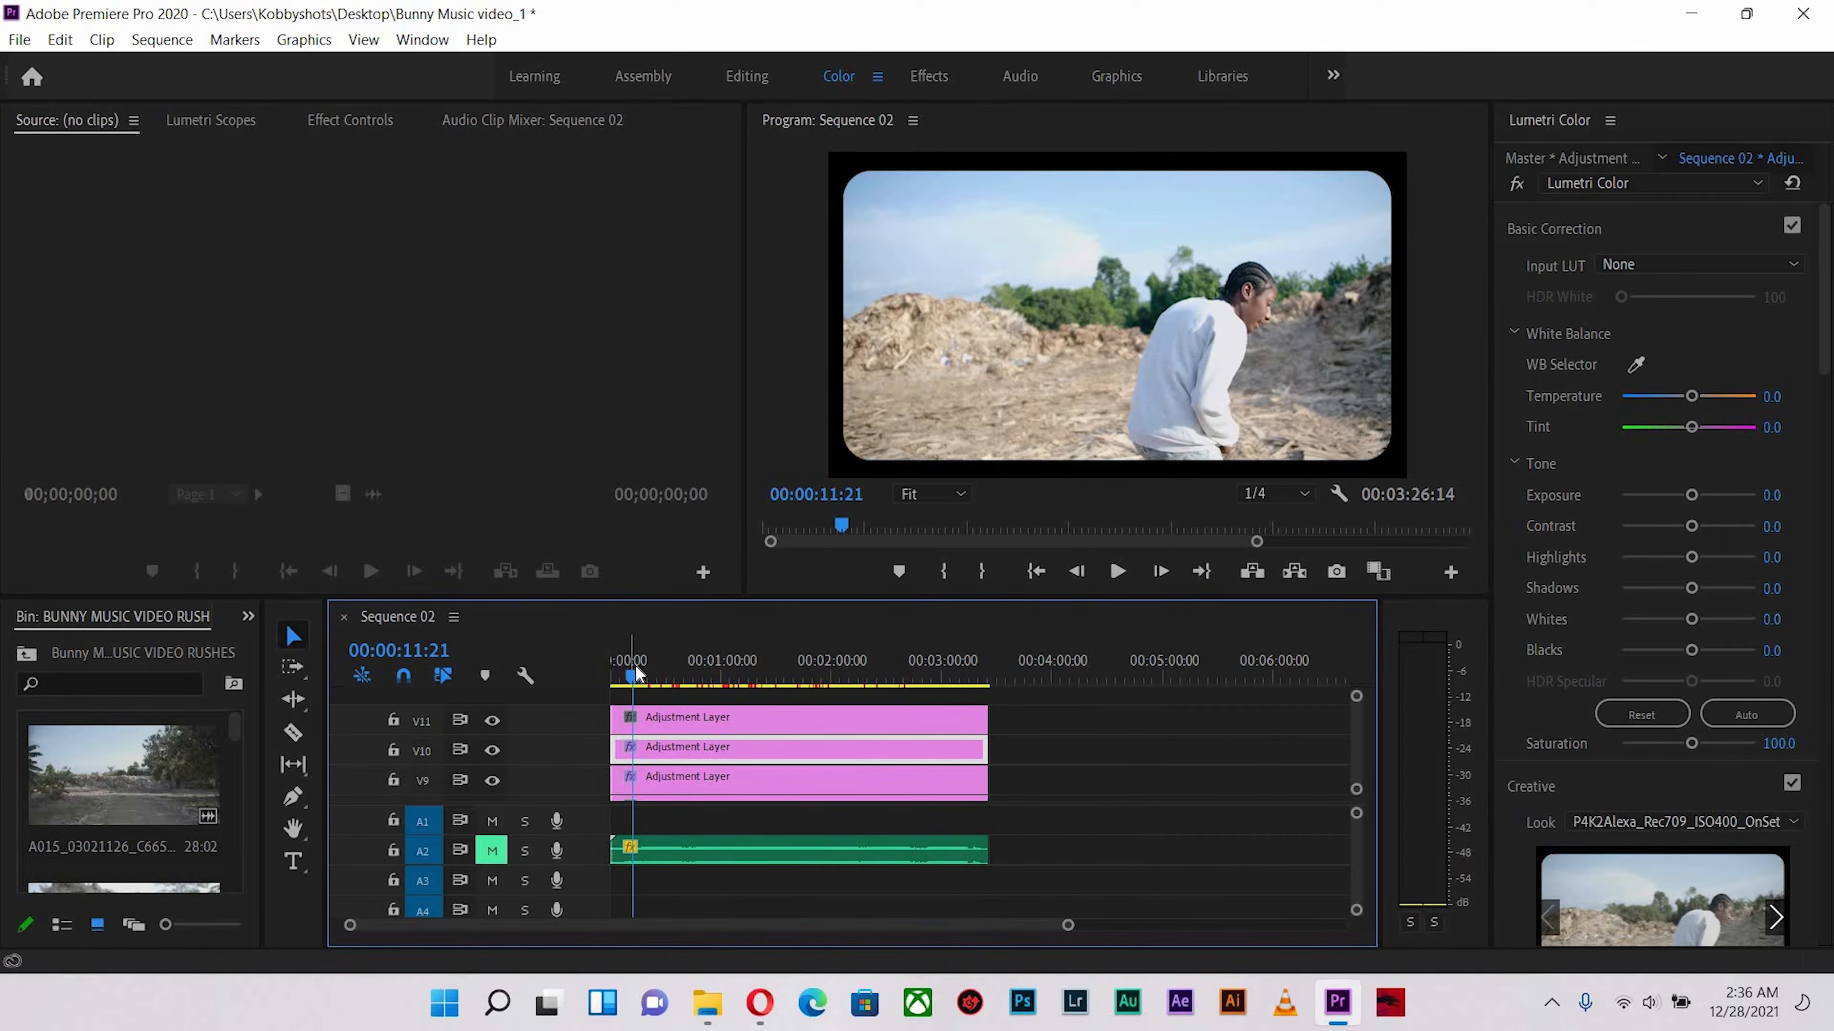
mouse_move(636, 668)
mouse_down()
mouse_move(691, 654)
mouse_move(652, 679)
mouse_up()
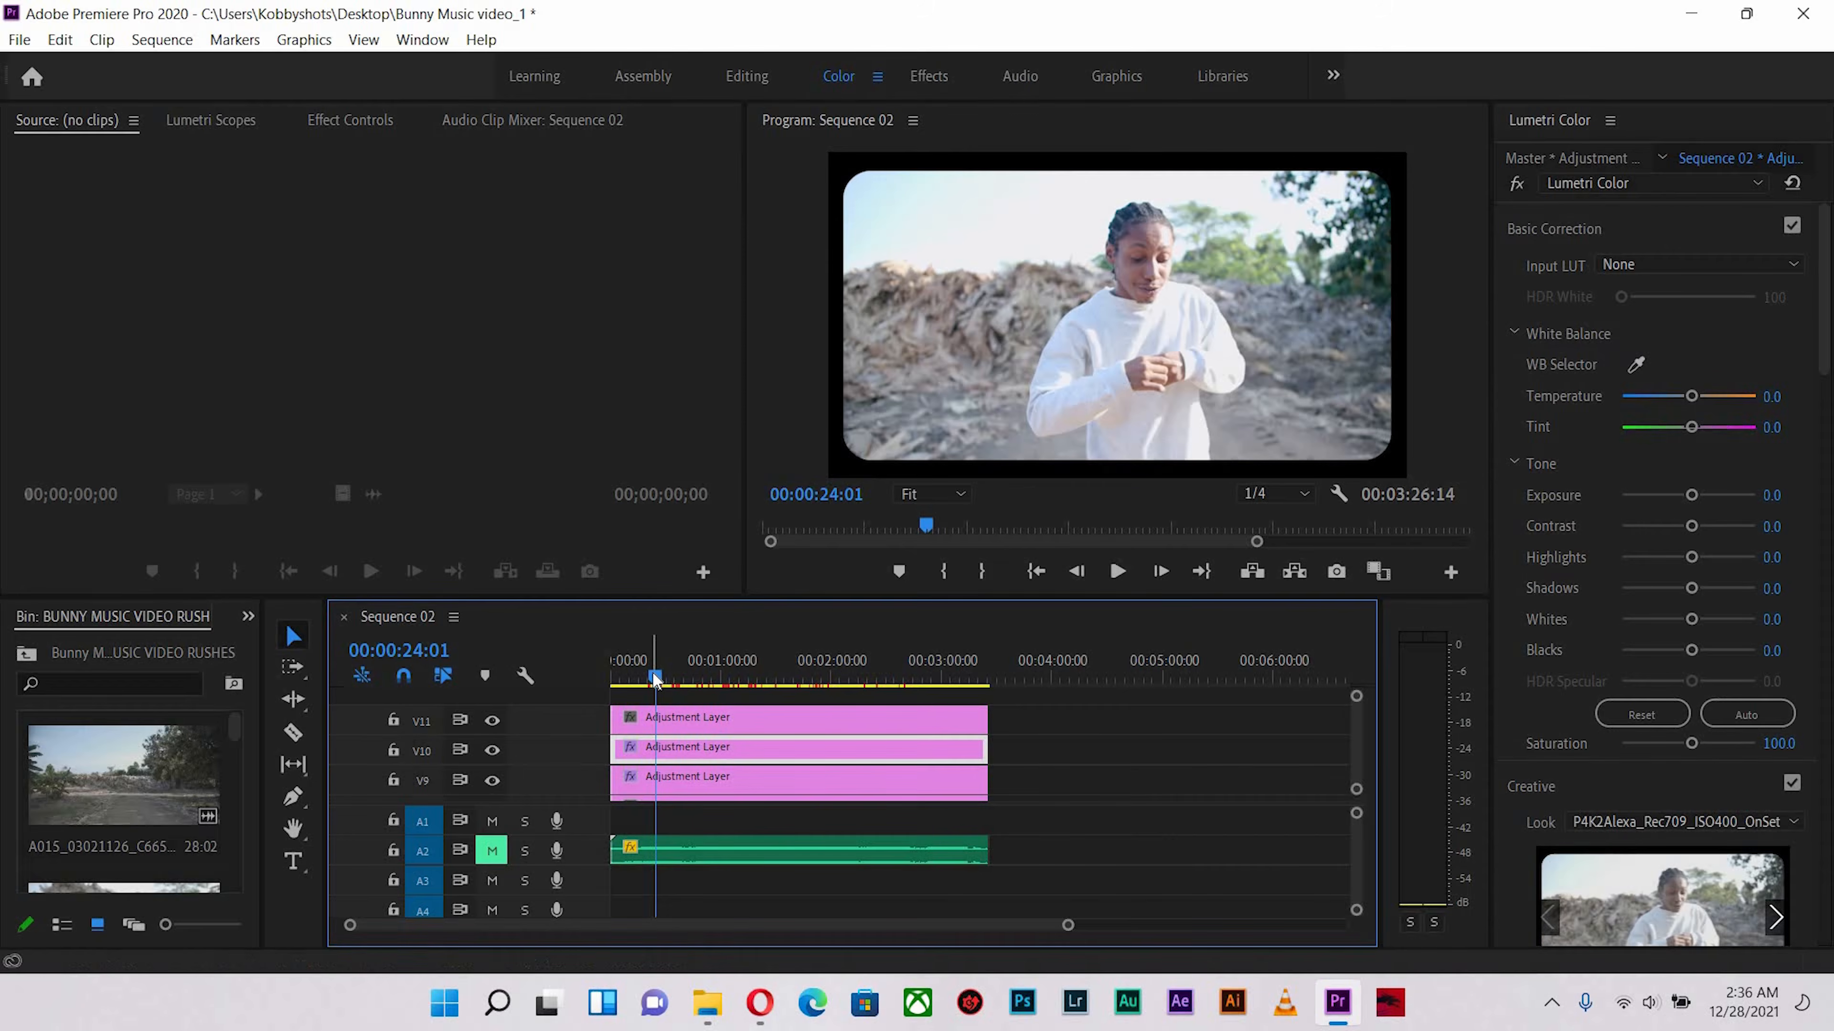
click(492, 752)
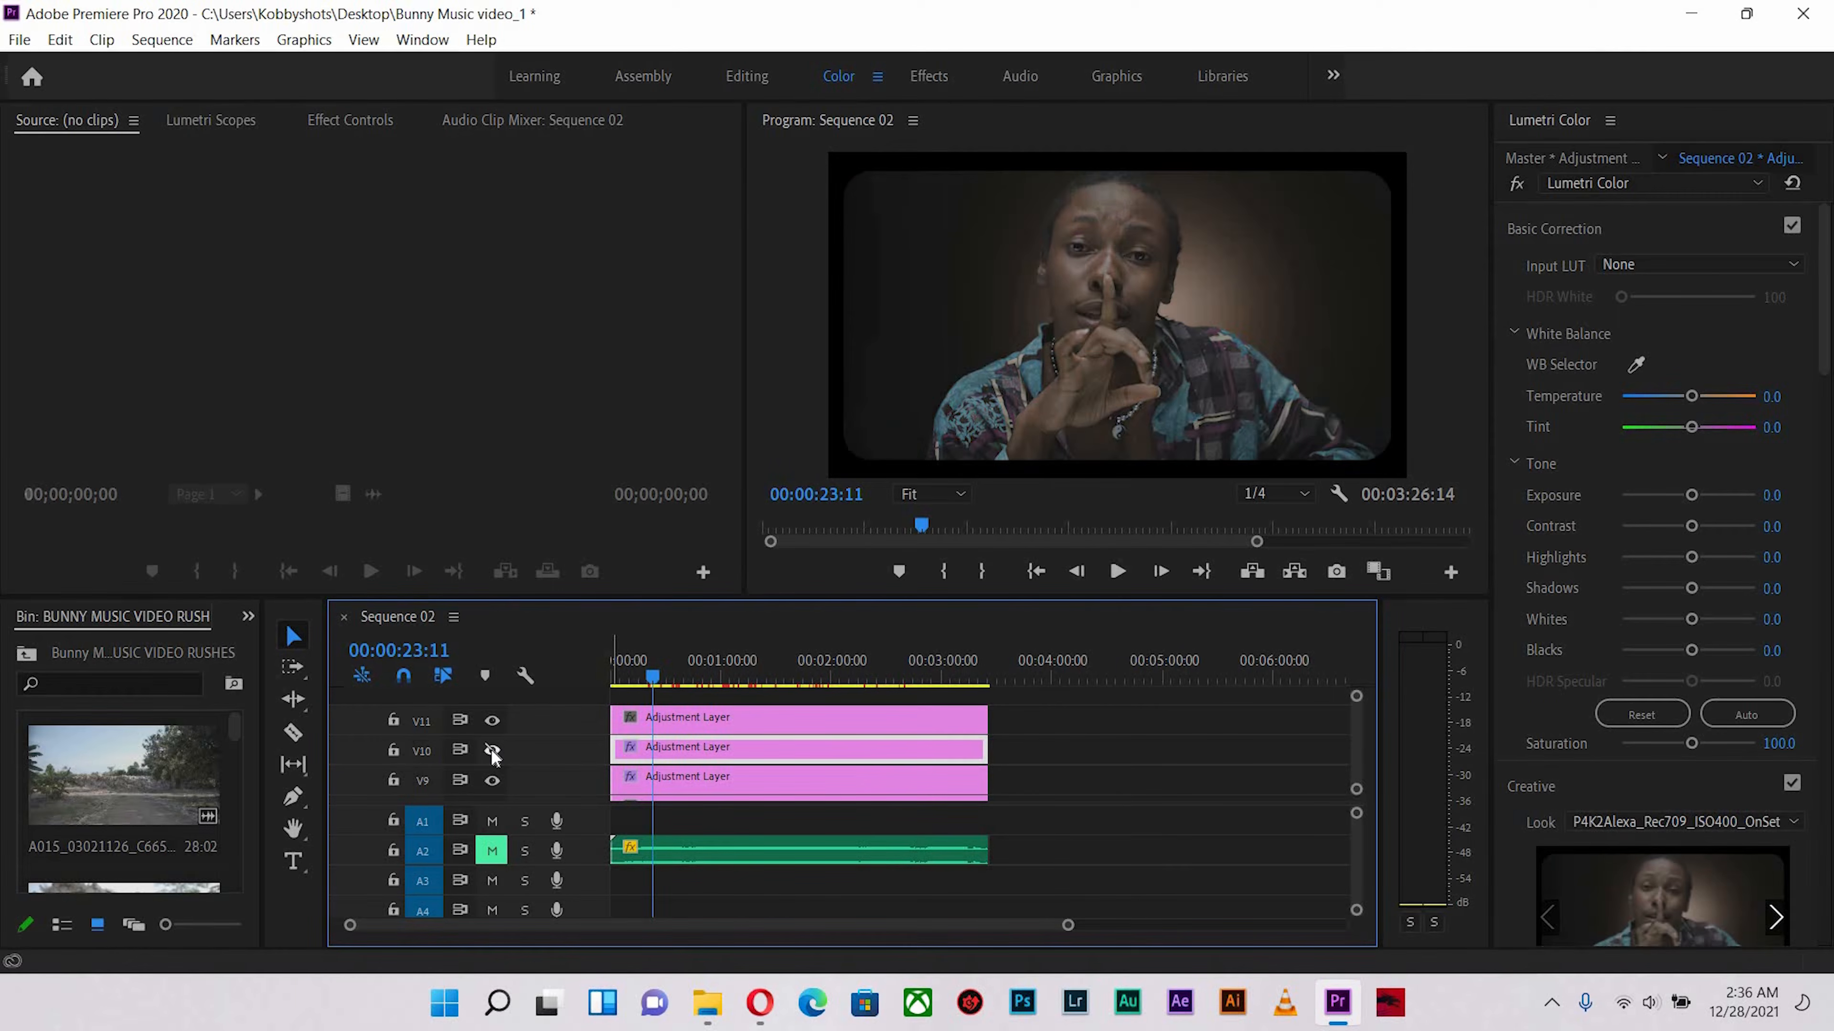
click(664, 665)
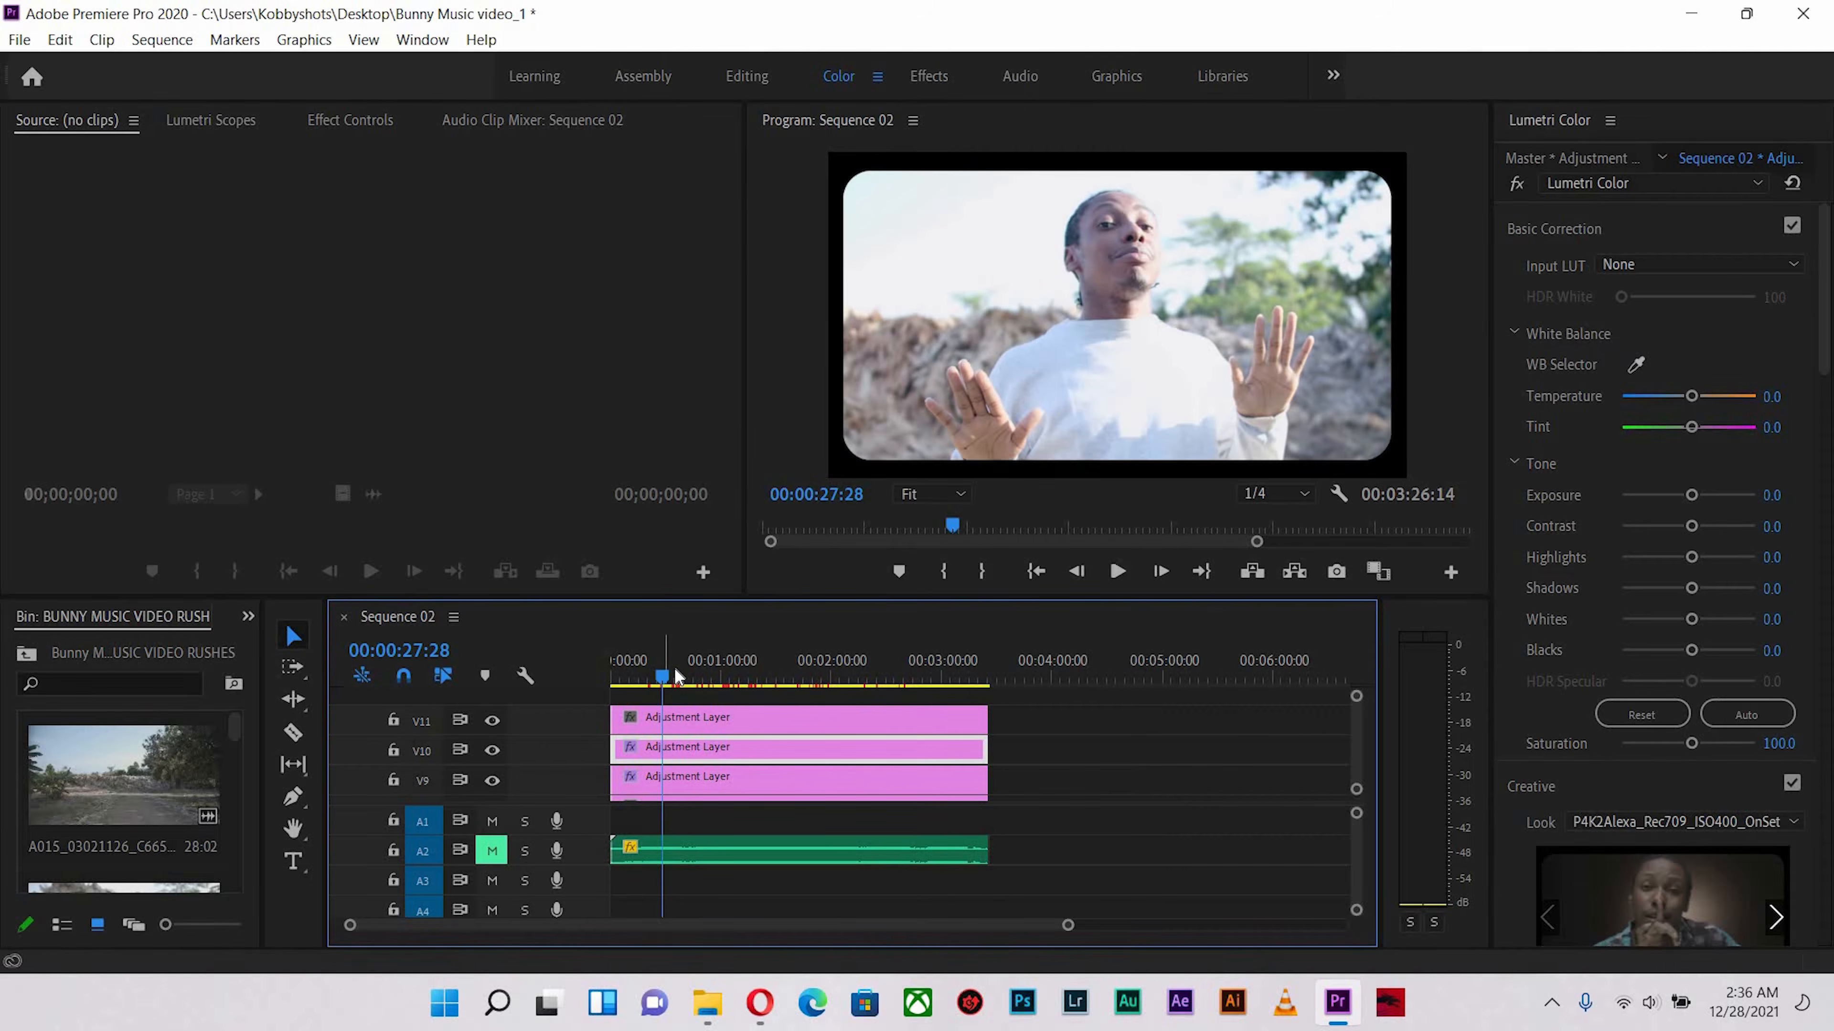
click(671, 675)
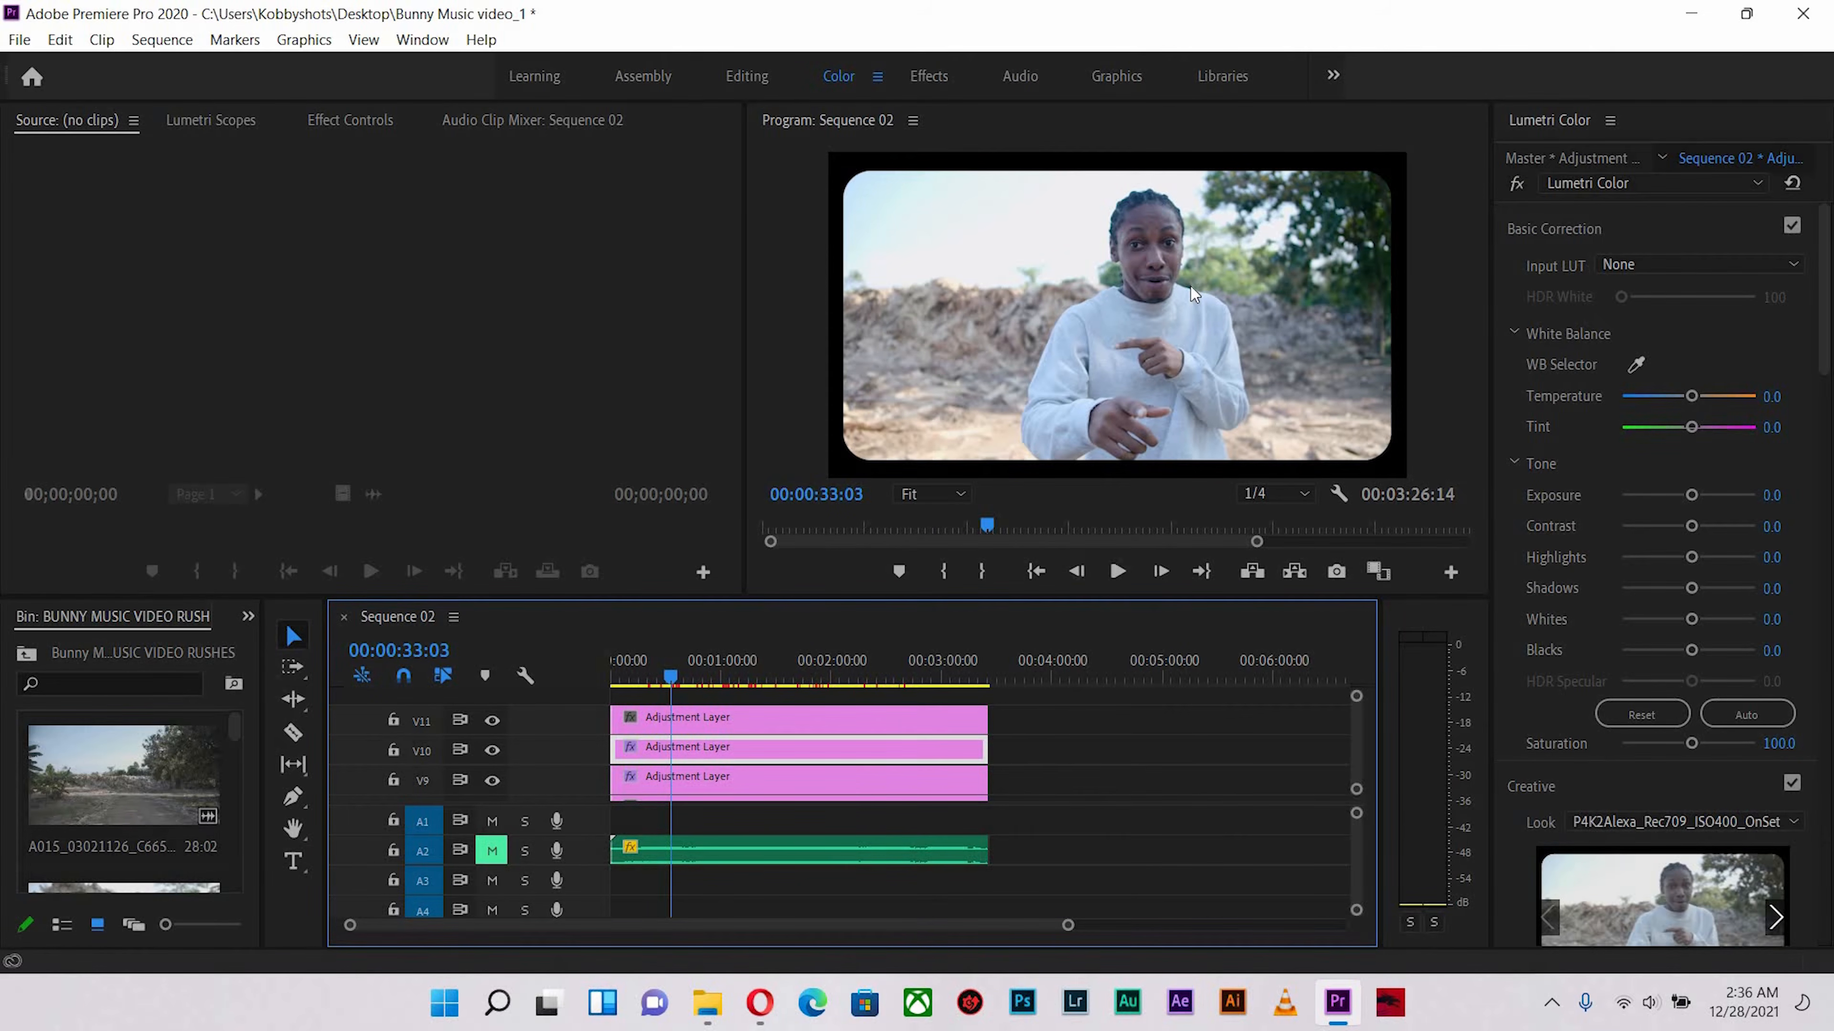
Apply the Orange and Teal Lowlight file as the creative look of the V11 adjustment layer
click(752, 719)
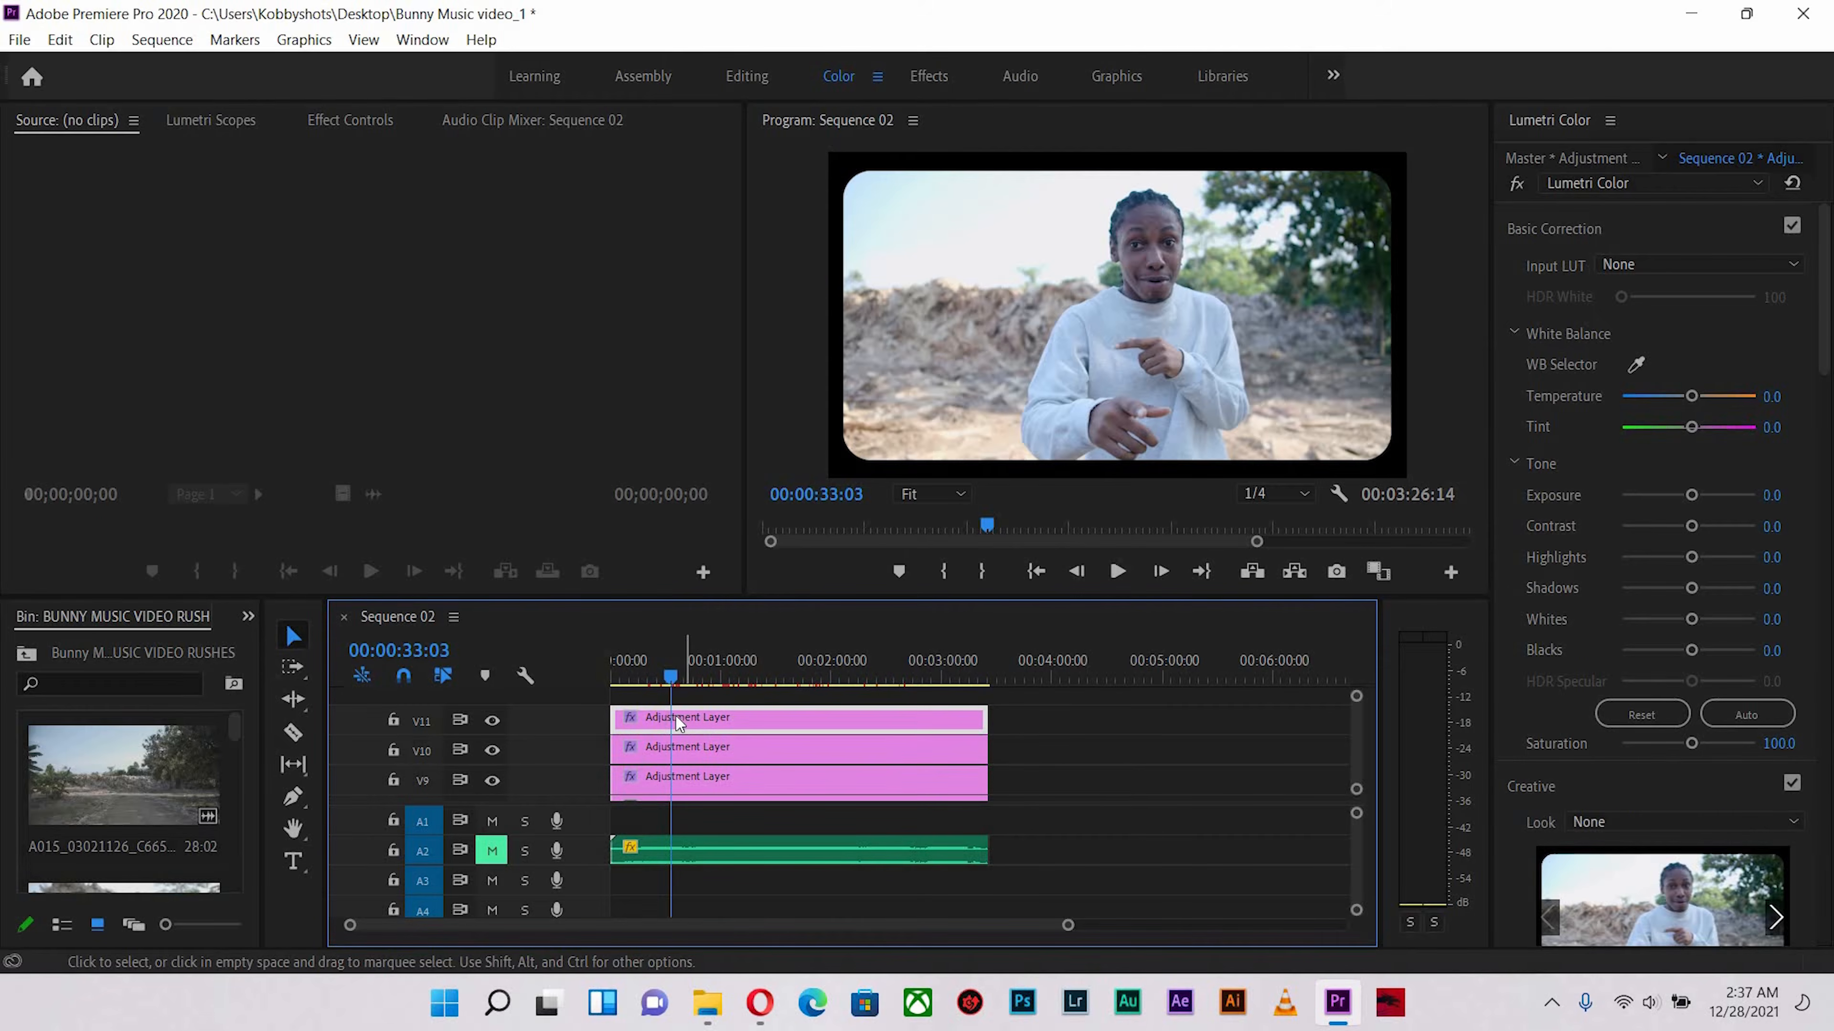
click(1603, 812)
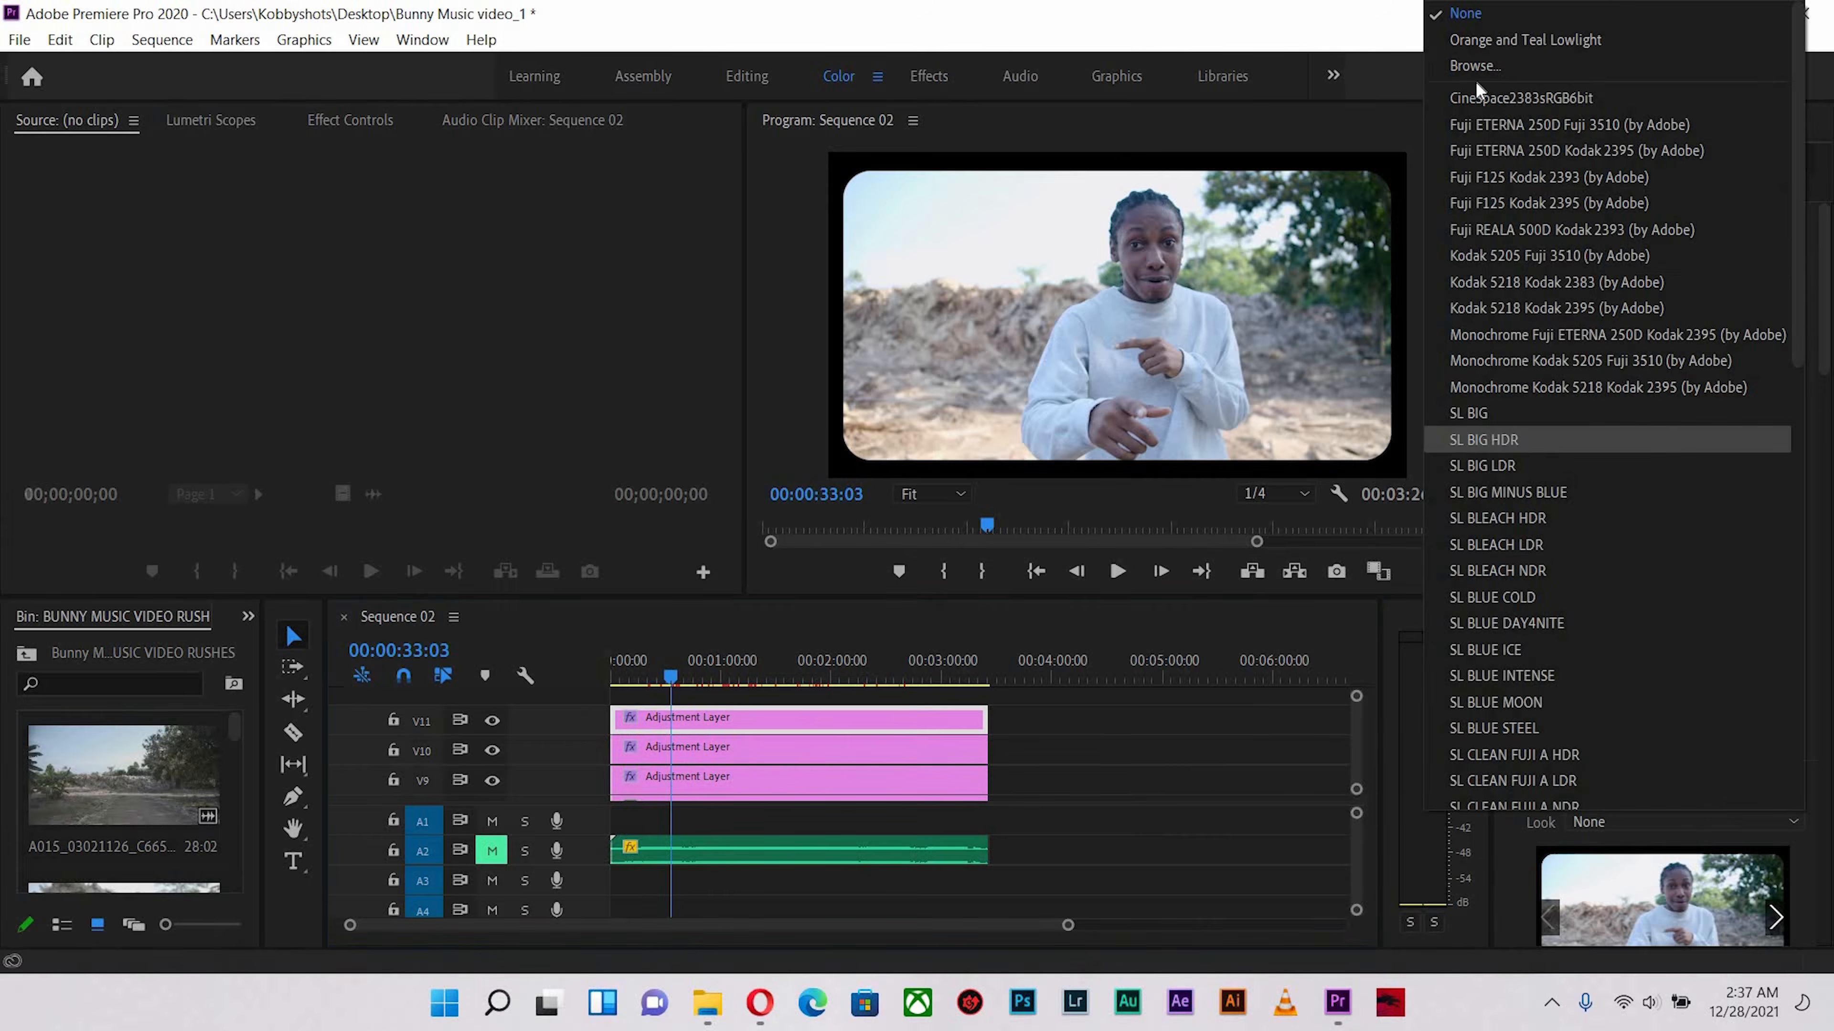
click(1473, 62)
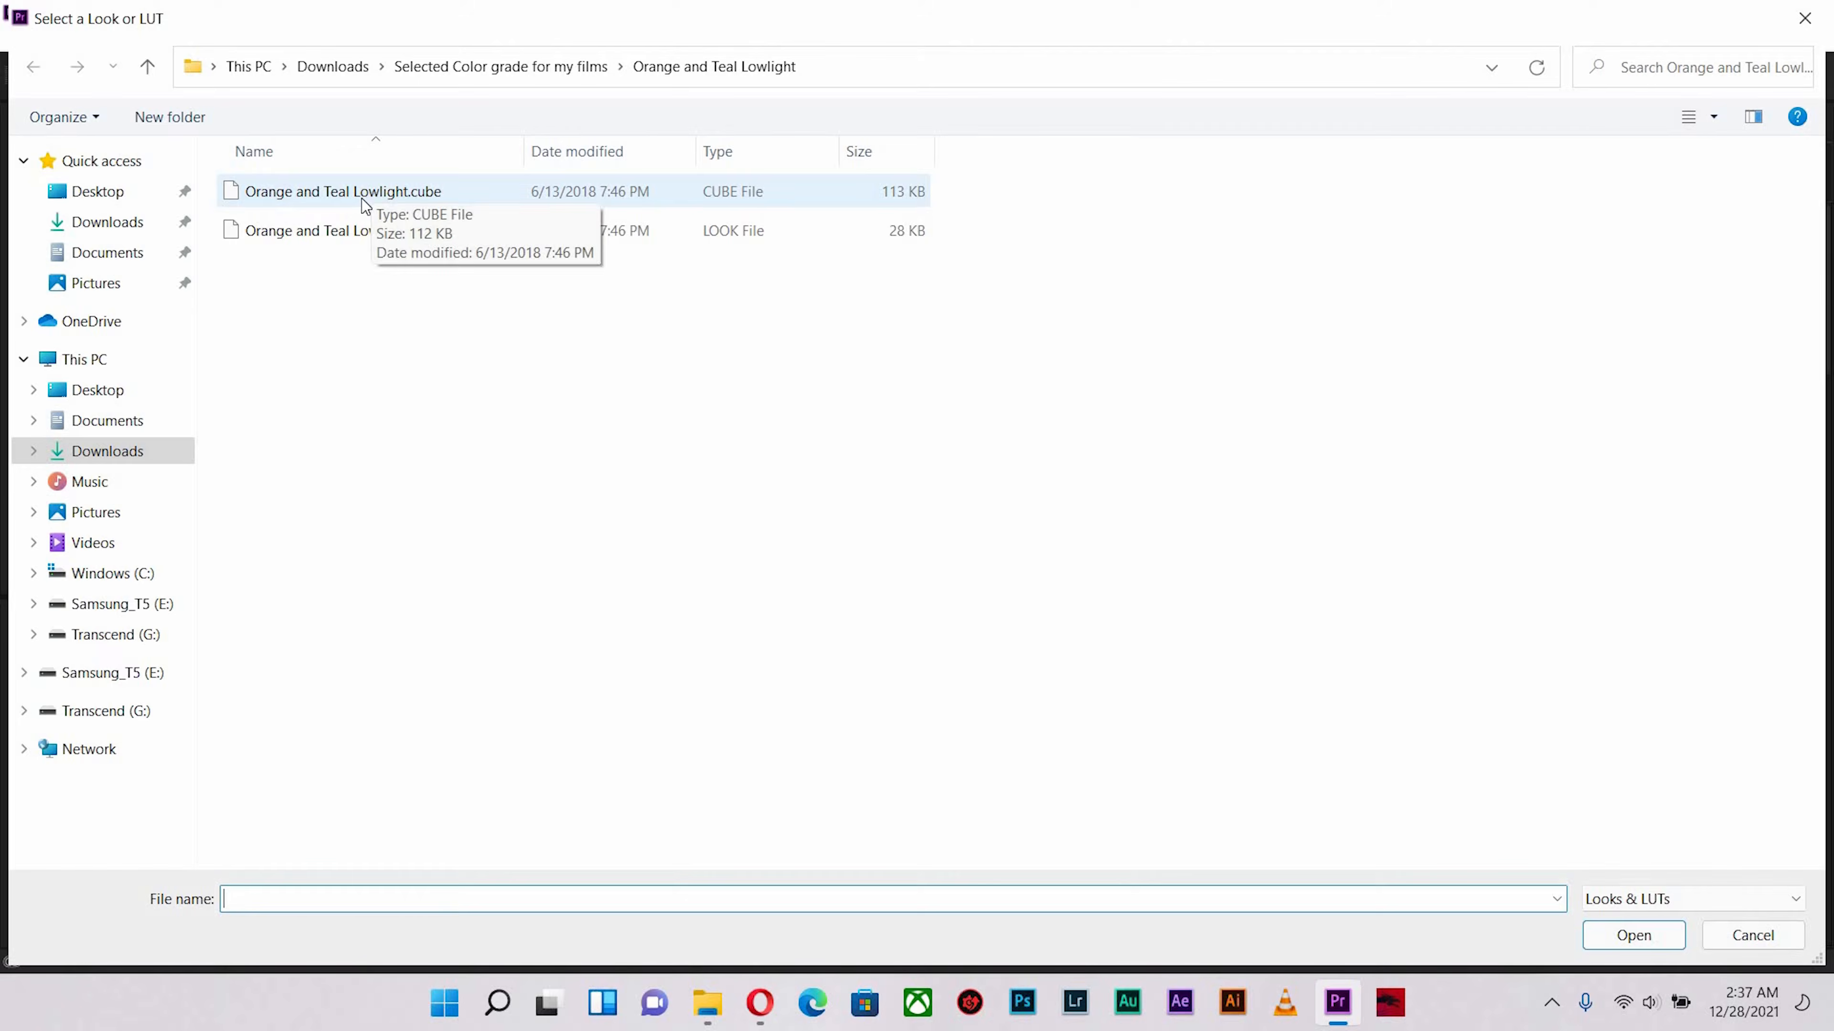
click(379, 211)
key(Return)
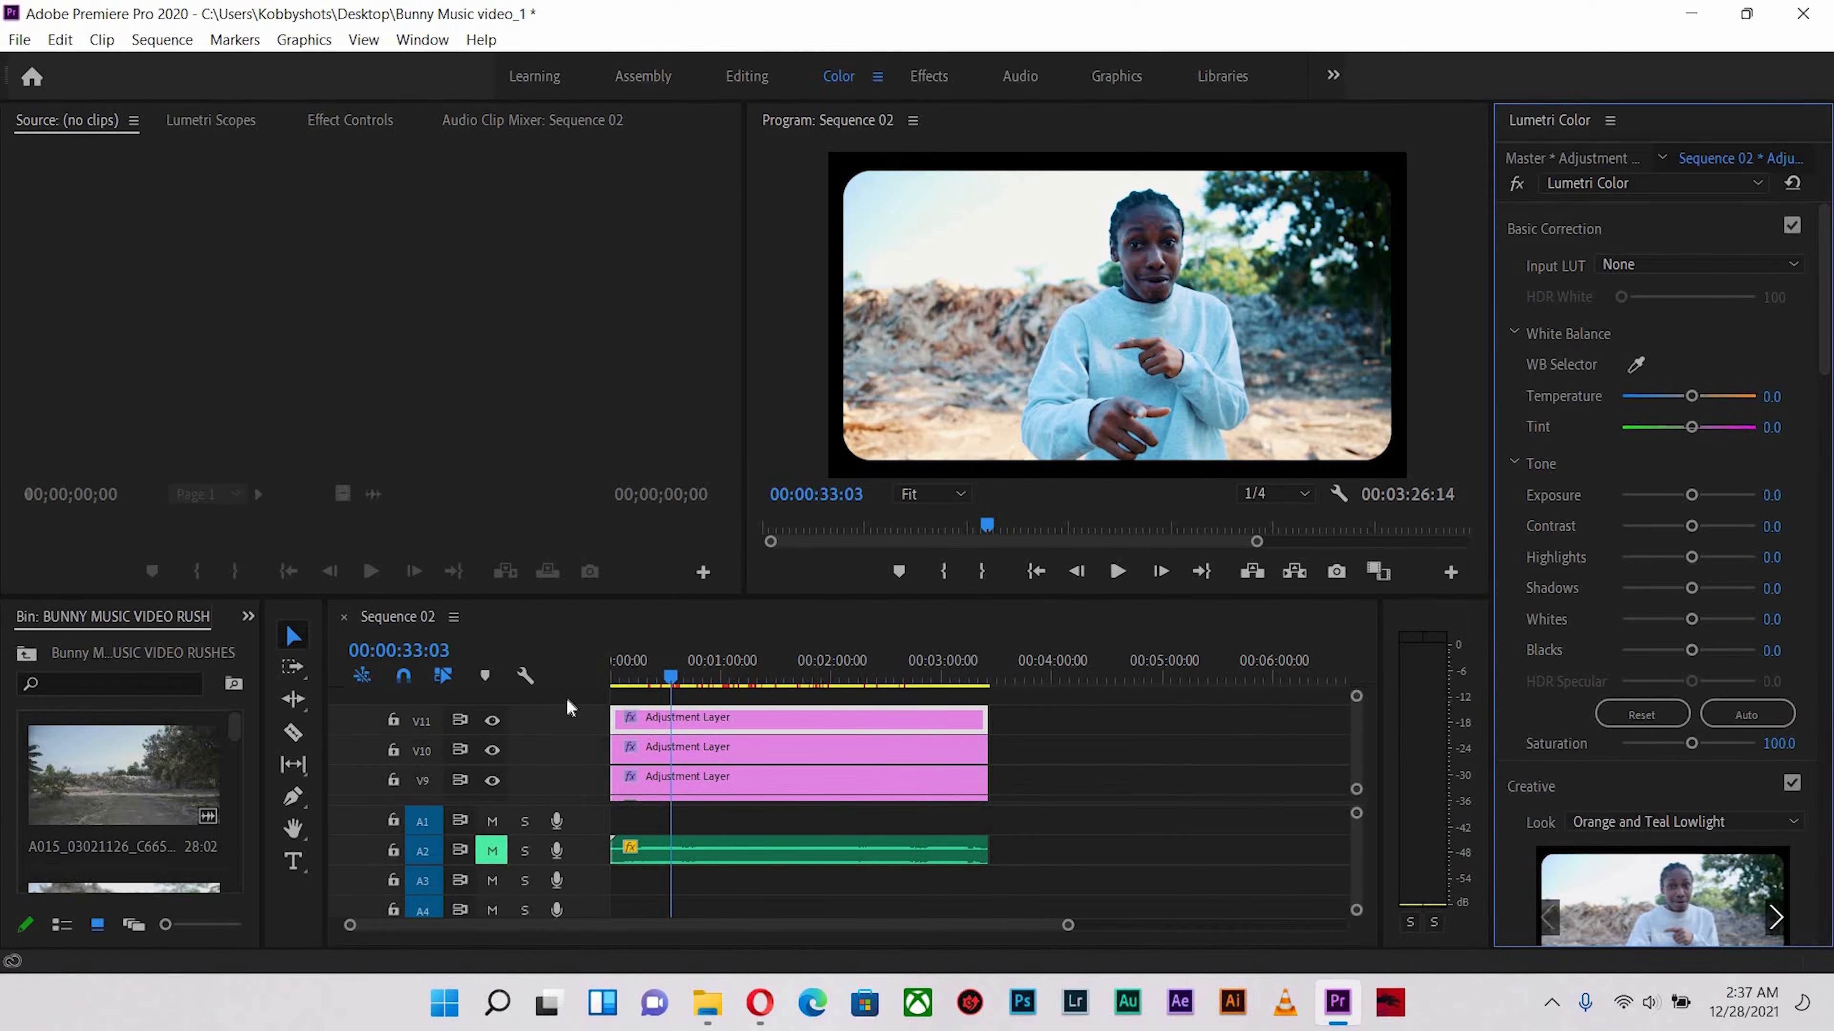
Review the combined grade on outdoor and dark studio shots, and bring the lower video tracks into view
drag(645, 676, 673, 682)
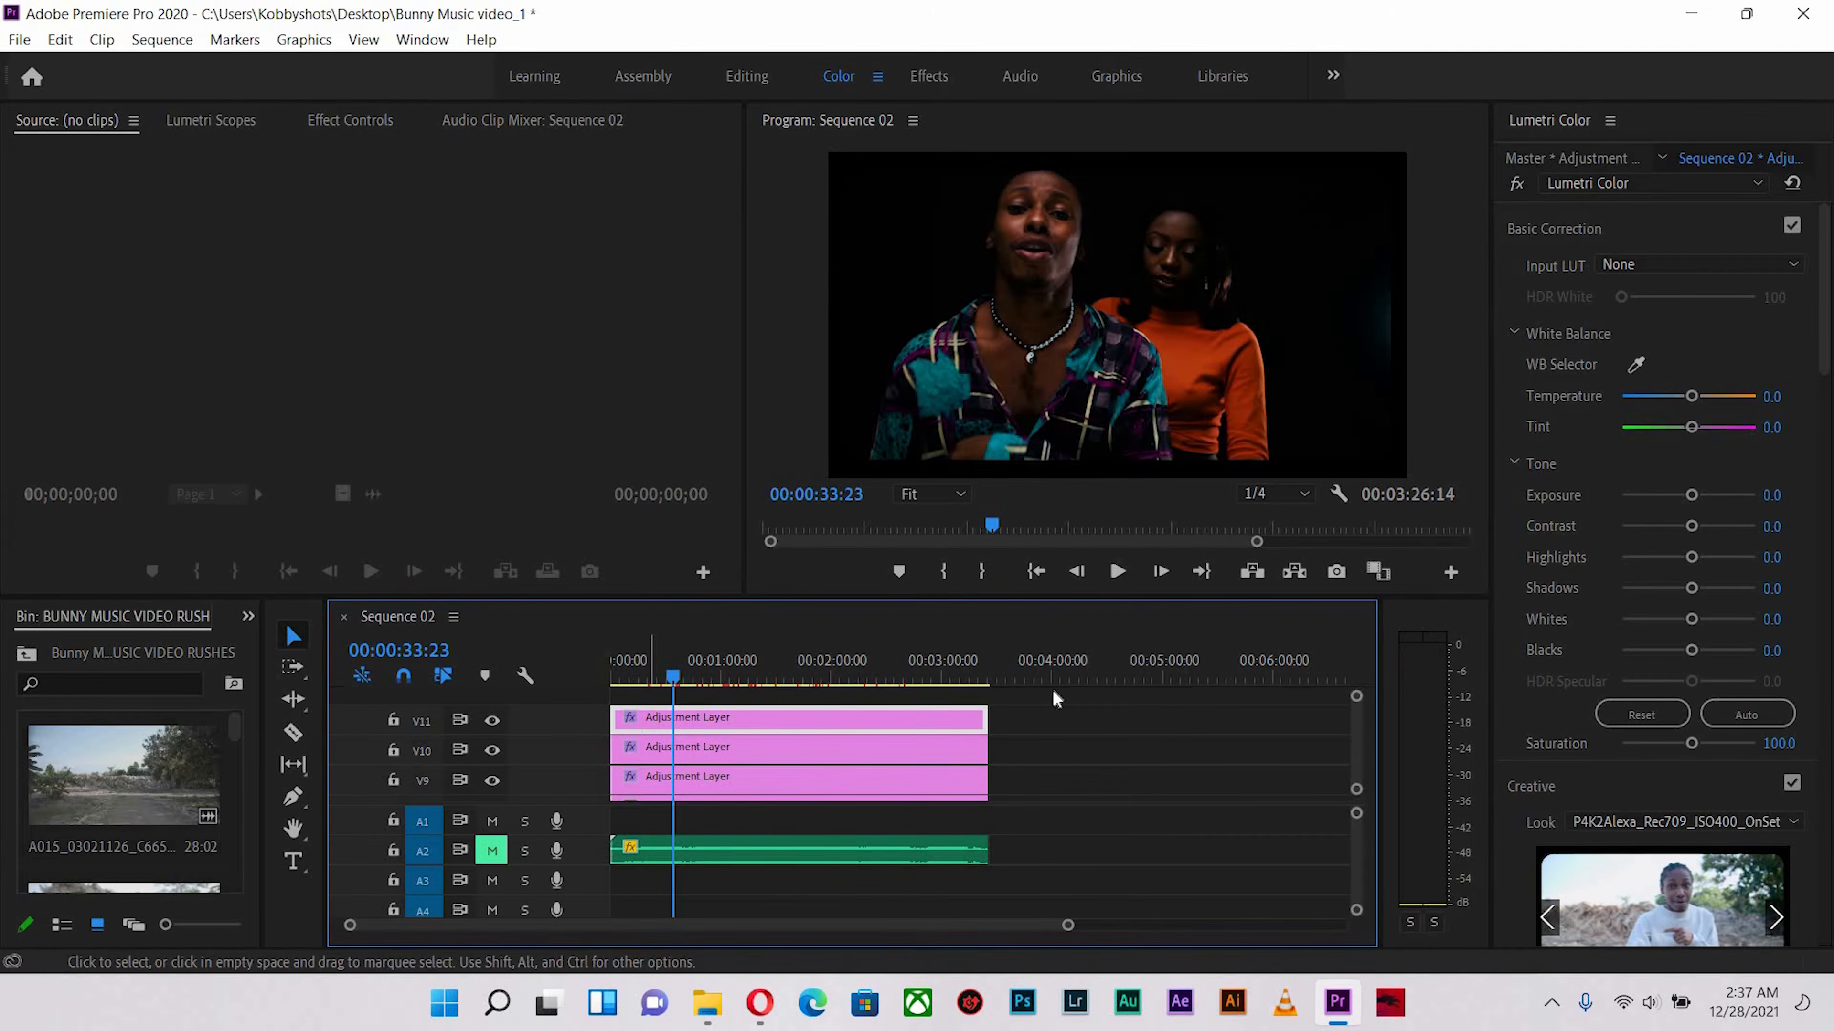
click(625, 668)
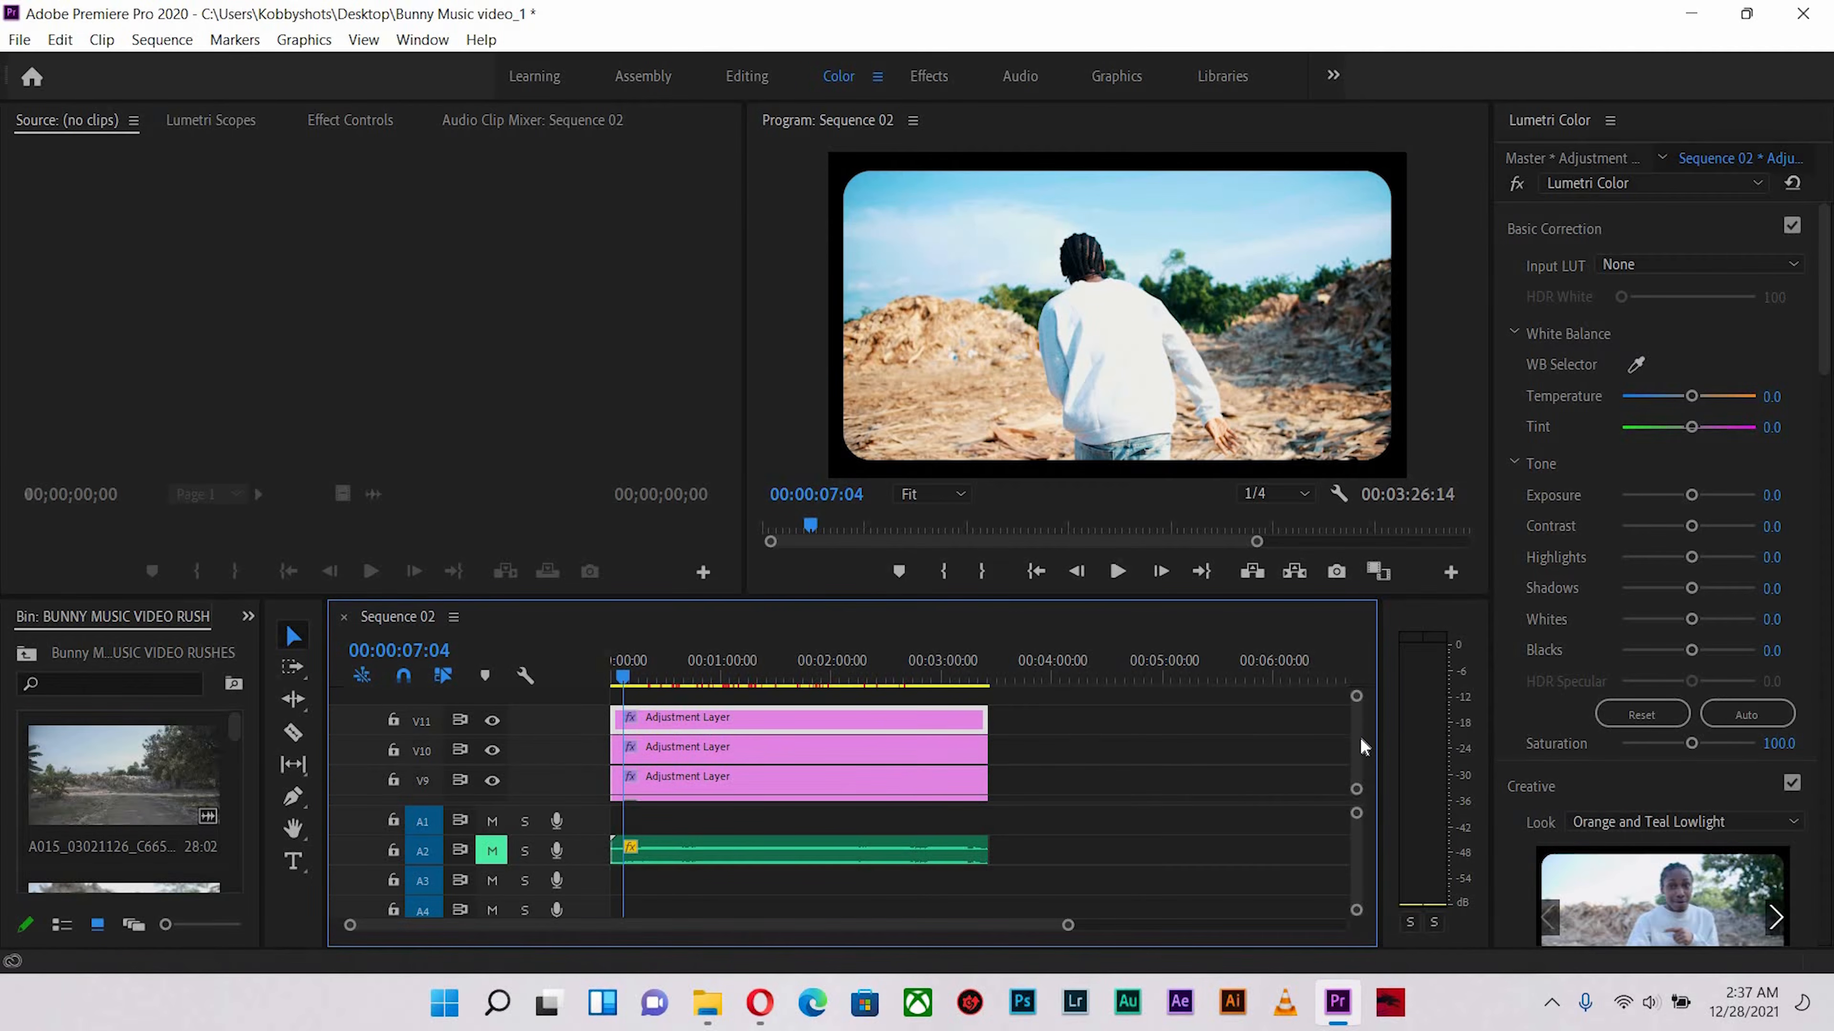
scroll(1359, 735, down, 5)
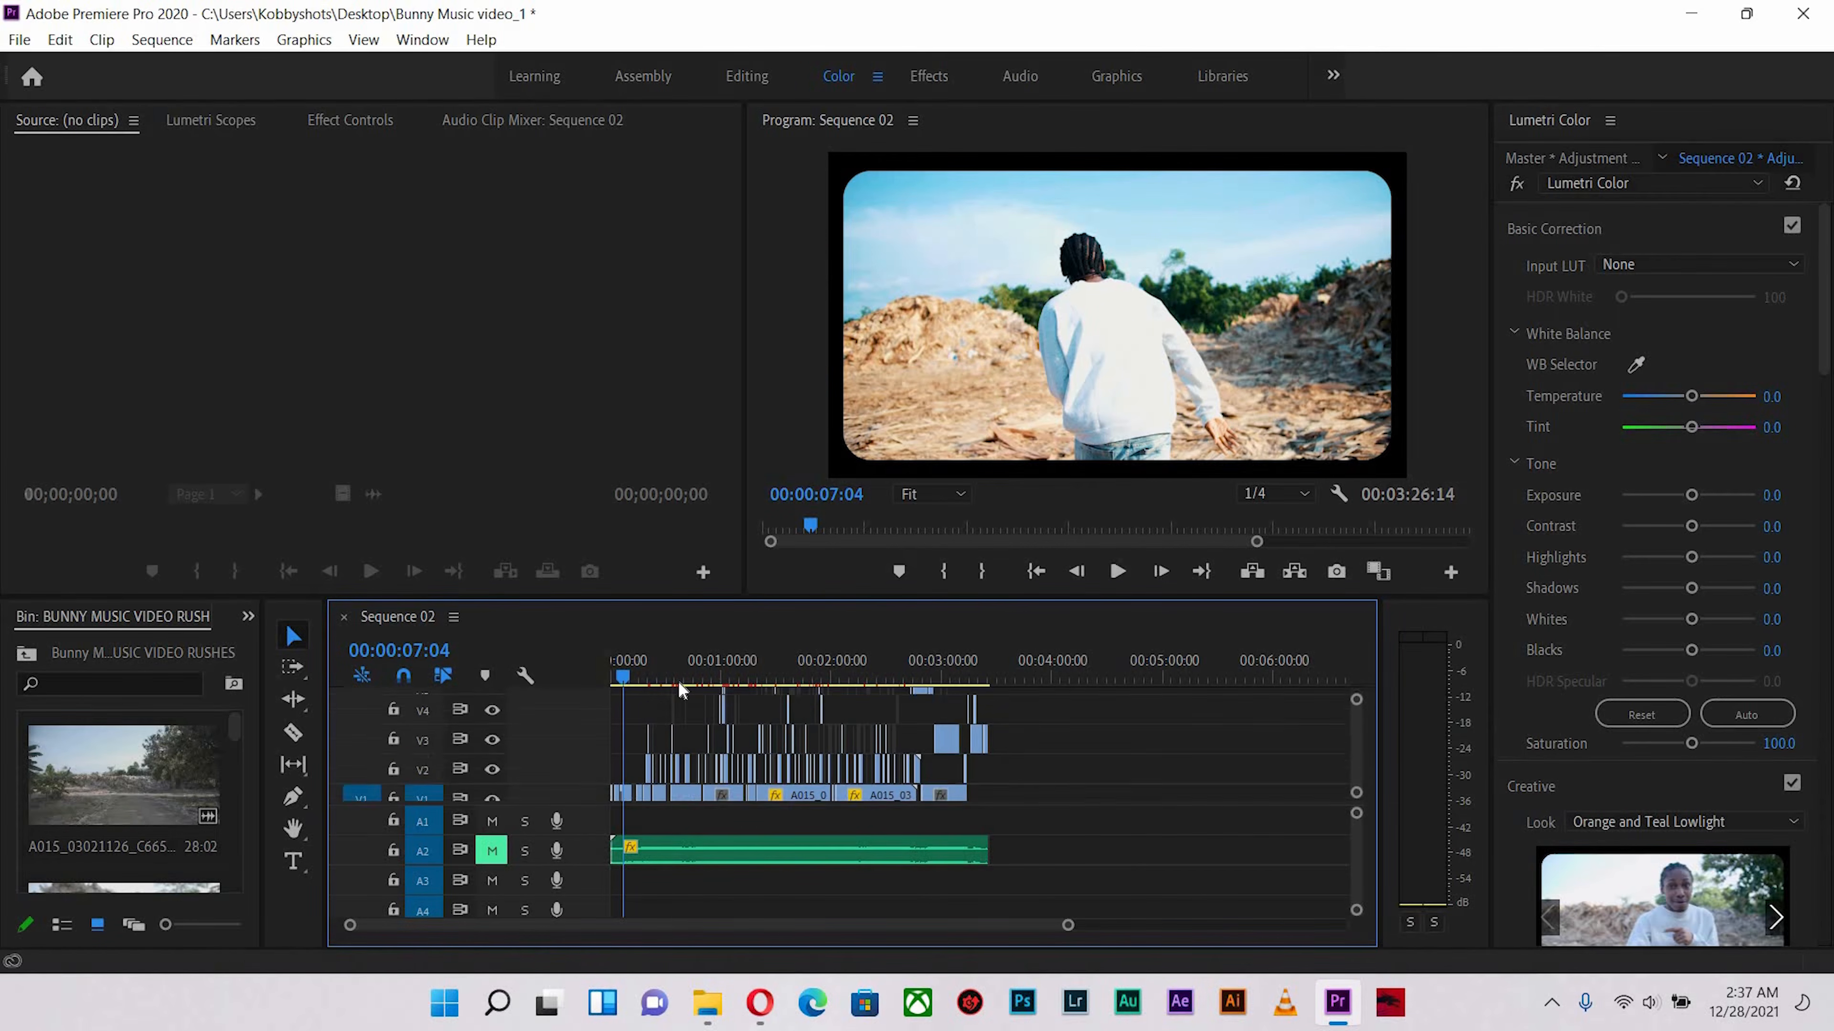
Set the white balance temperature of the first V1 clip, the beanie-and-backpack shot, to 15
click(624, 678)
key(equal)
key(equal)
key(equal)
key(equal)
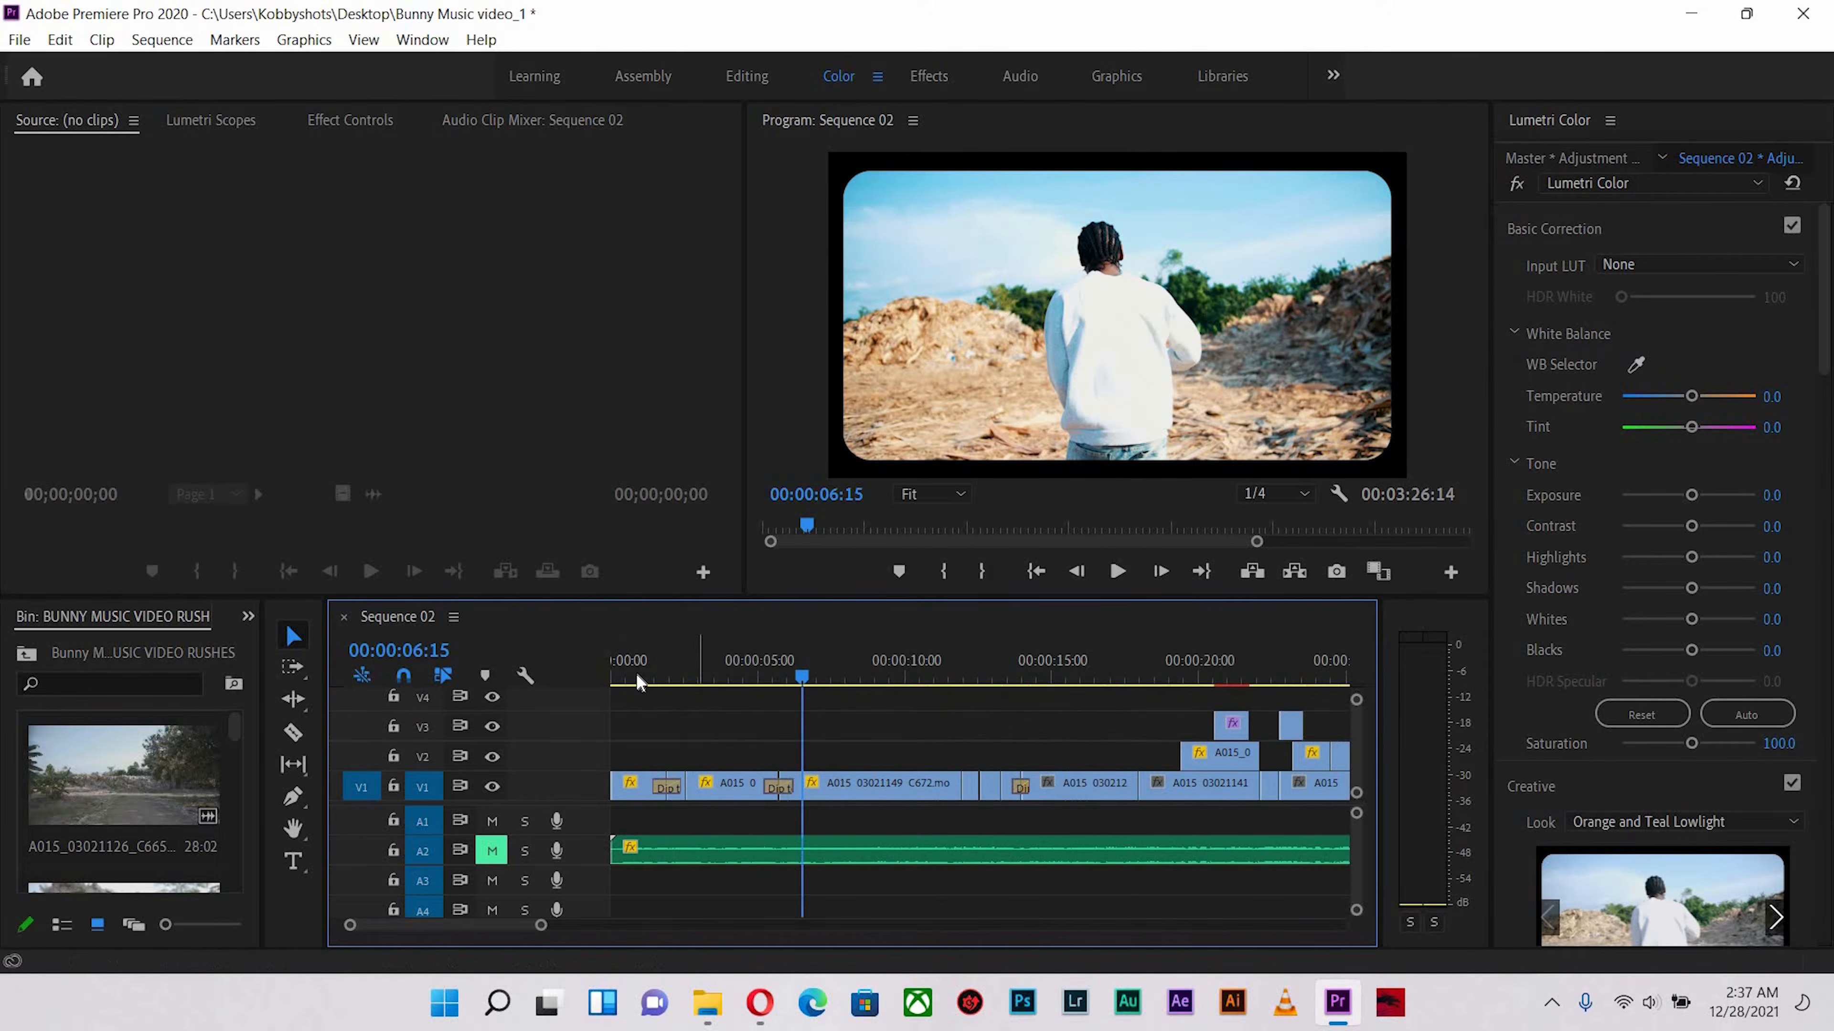
drag(704, 679, 643, 684)
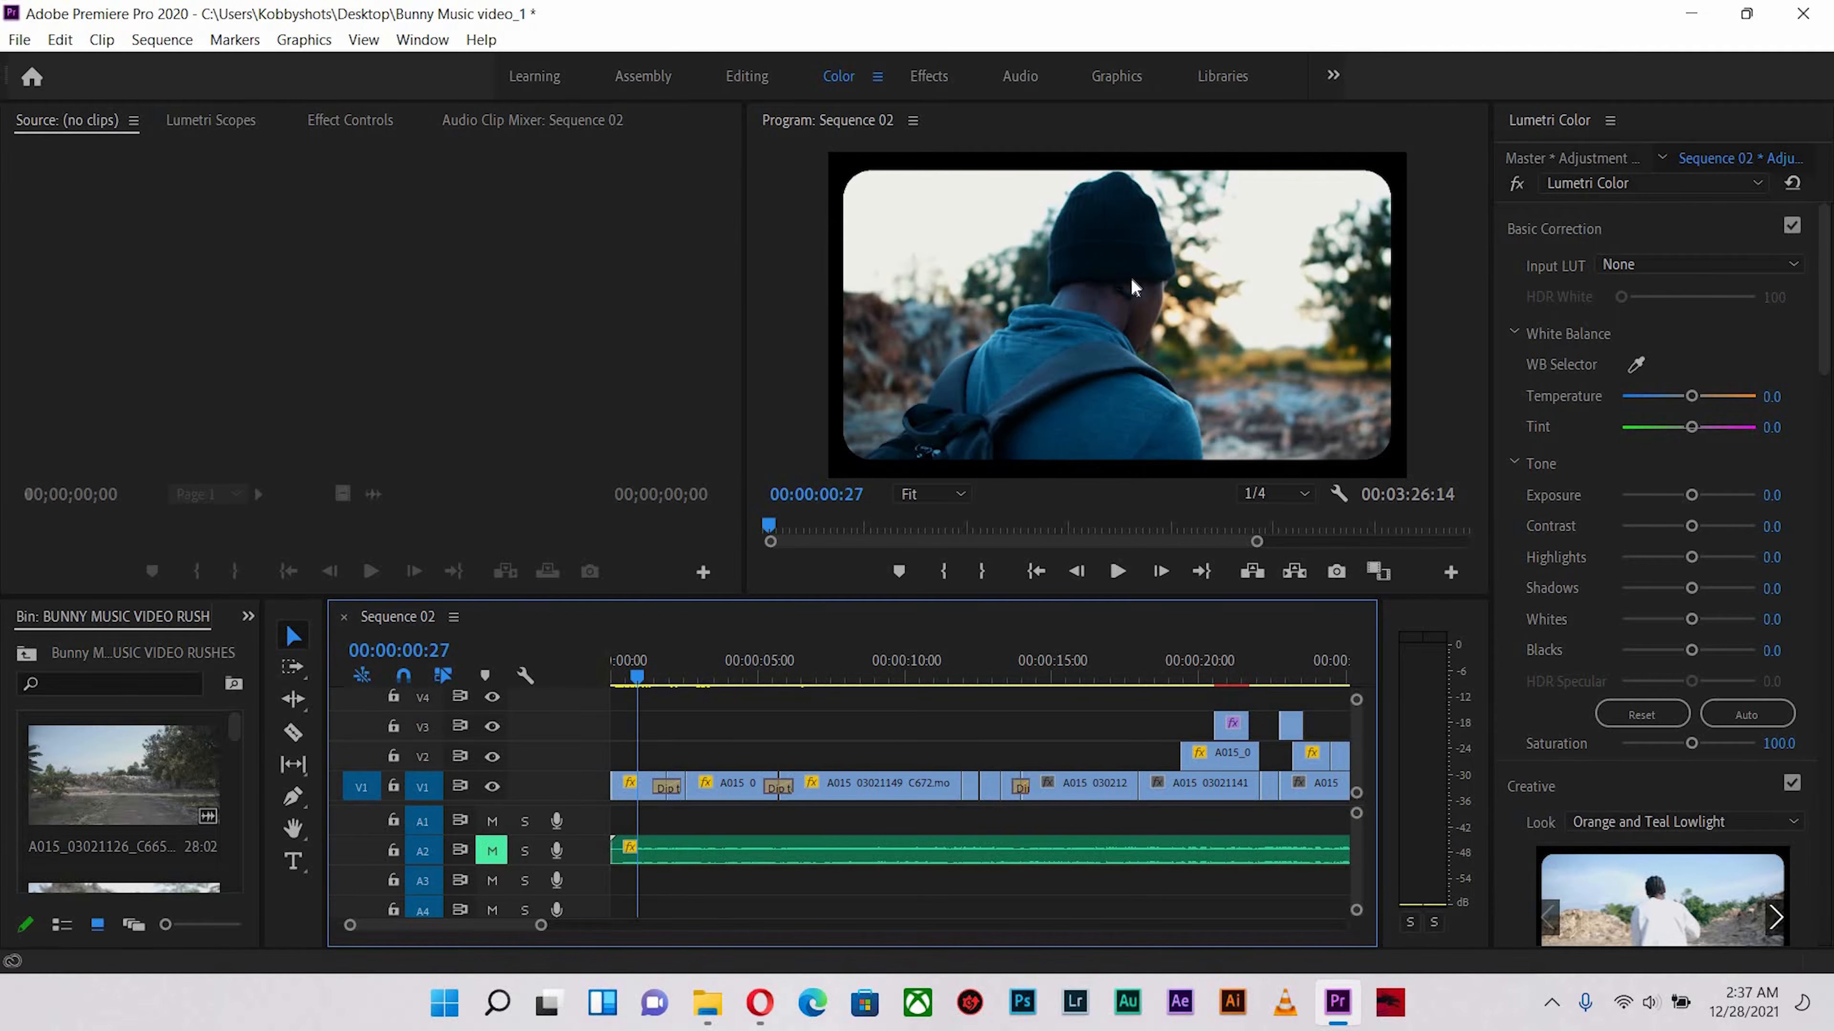
key(Right)
key(Right)
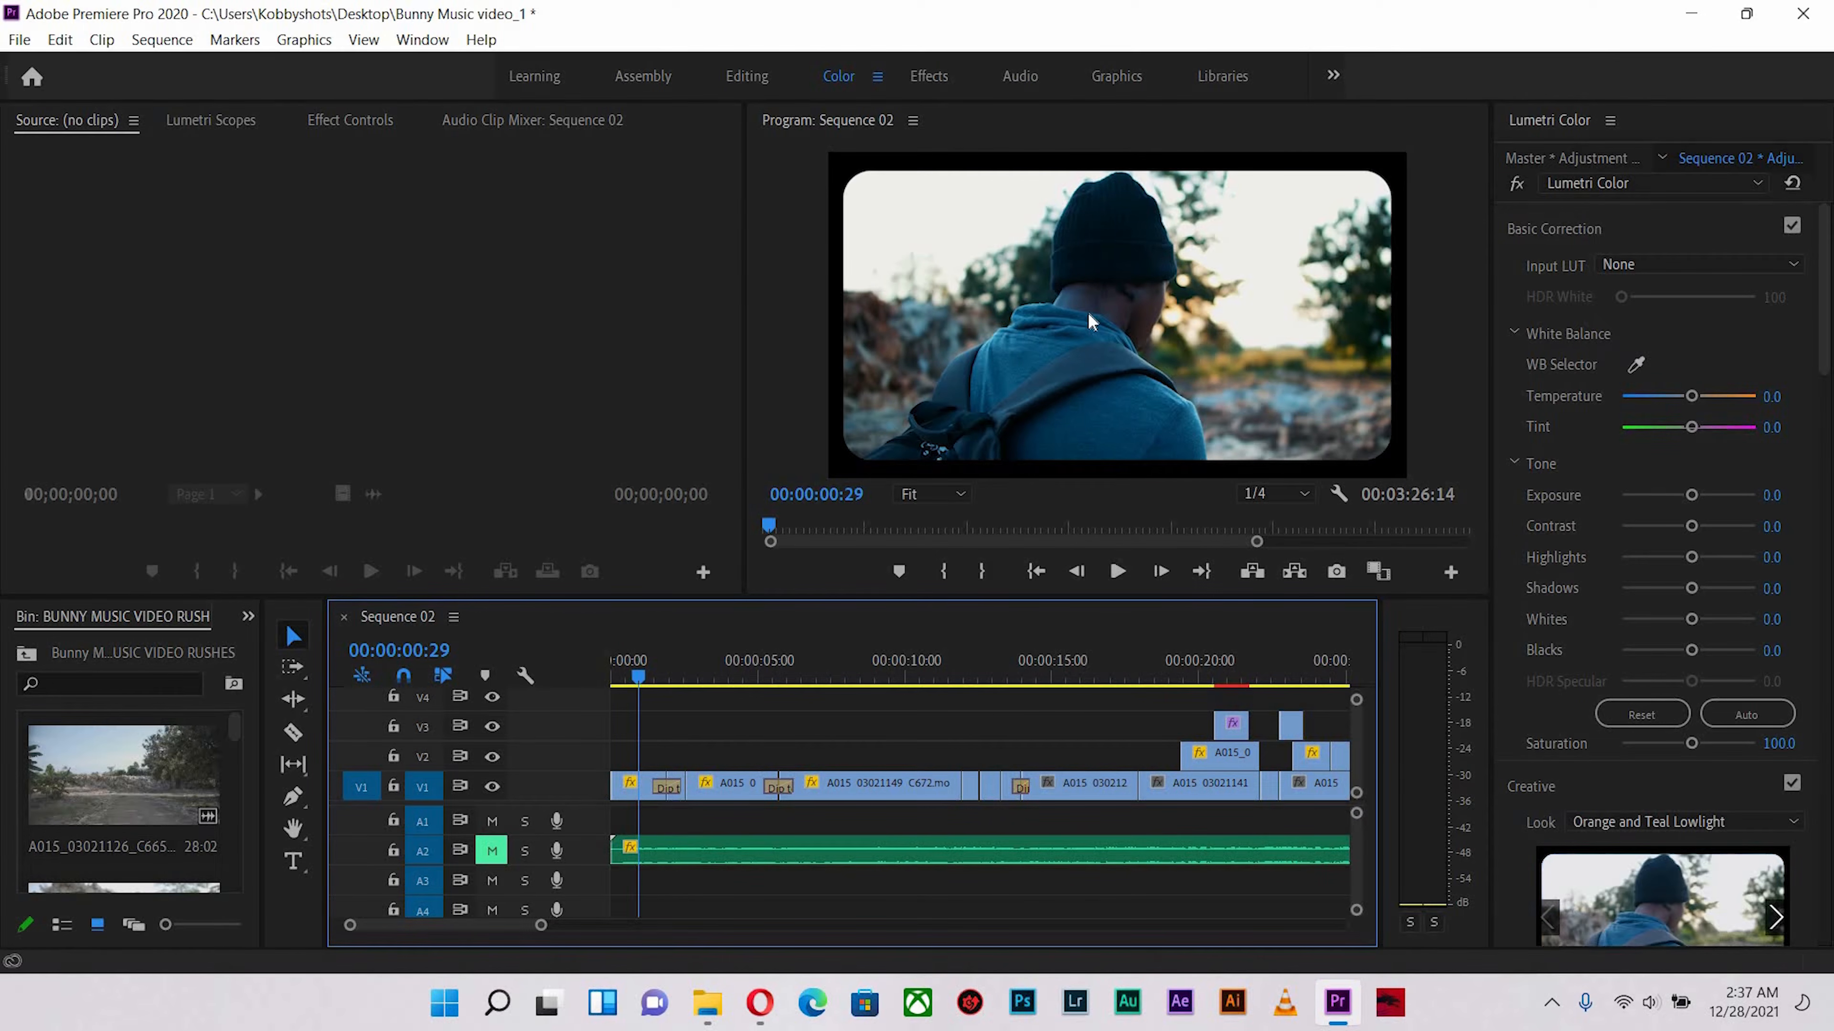
click(638, 790)
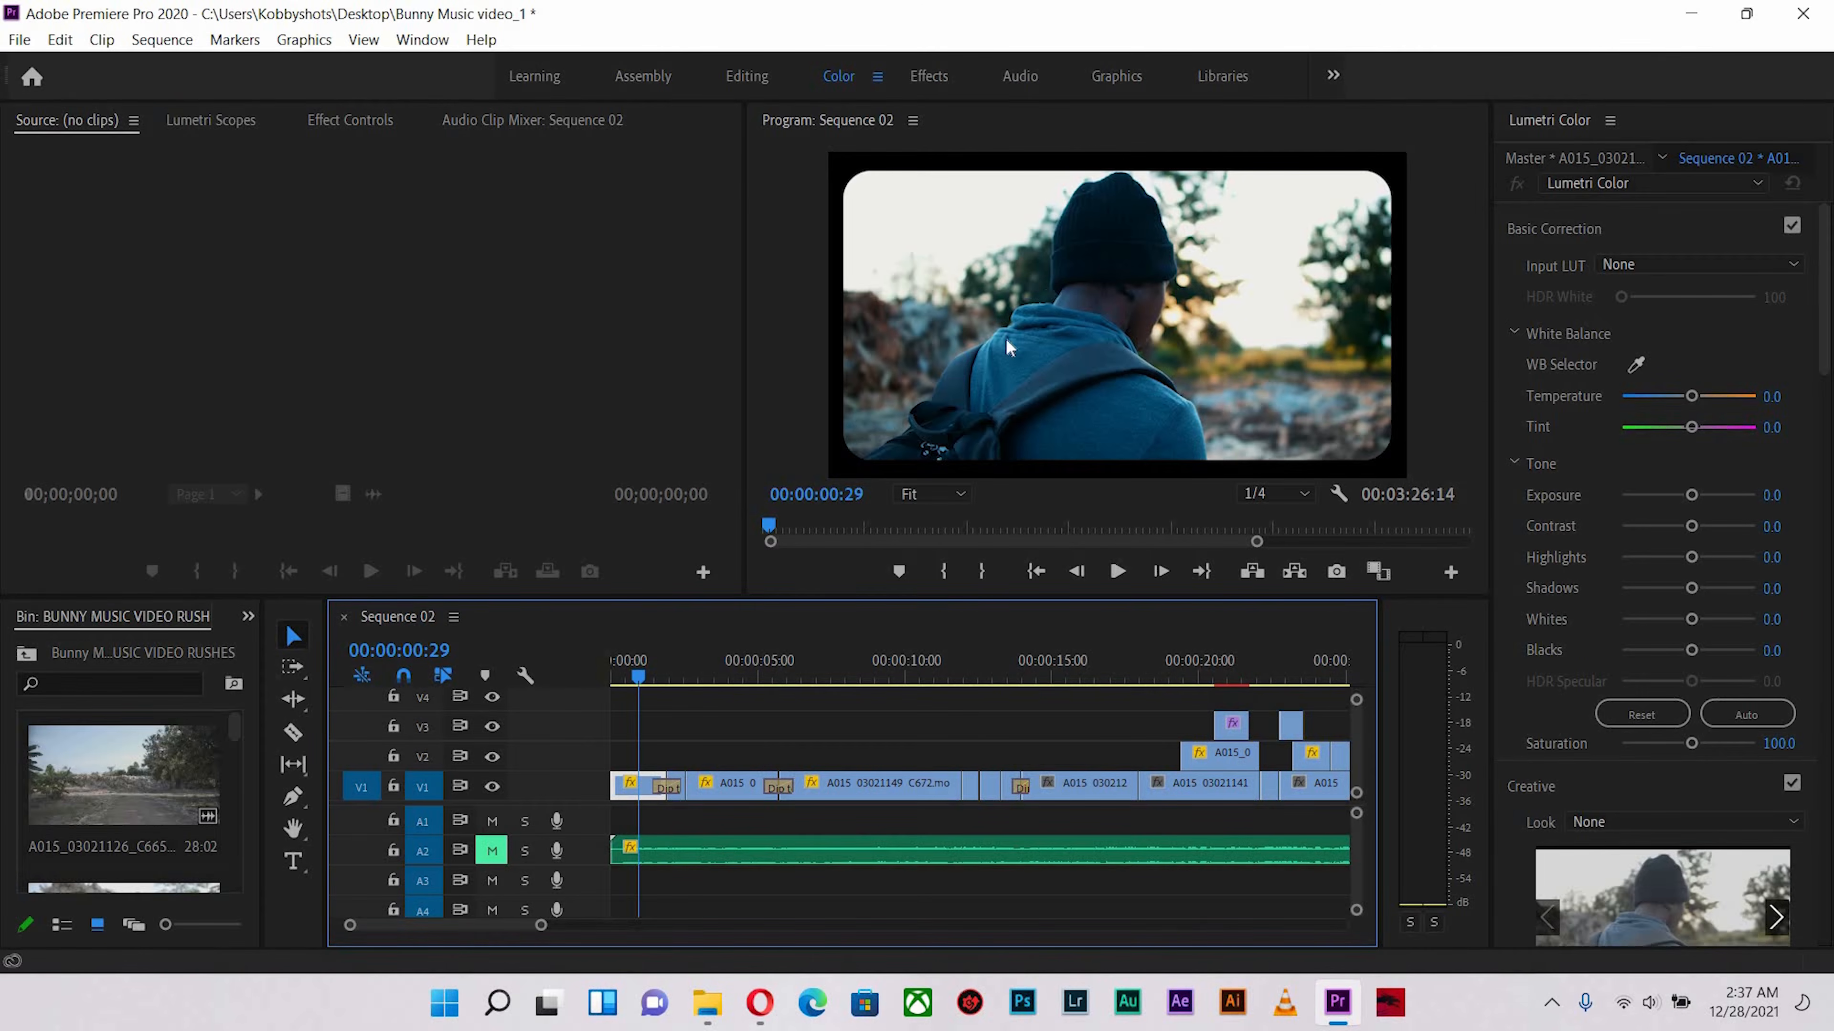
click(1691, 396)
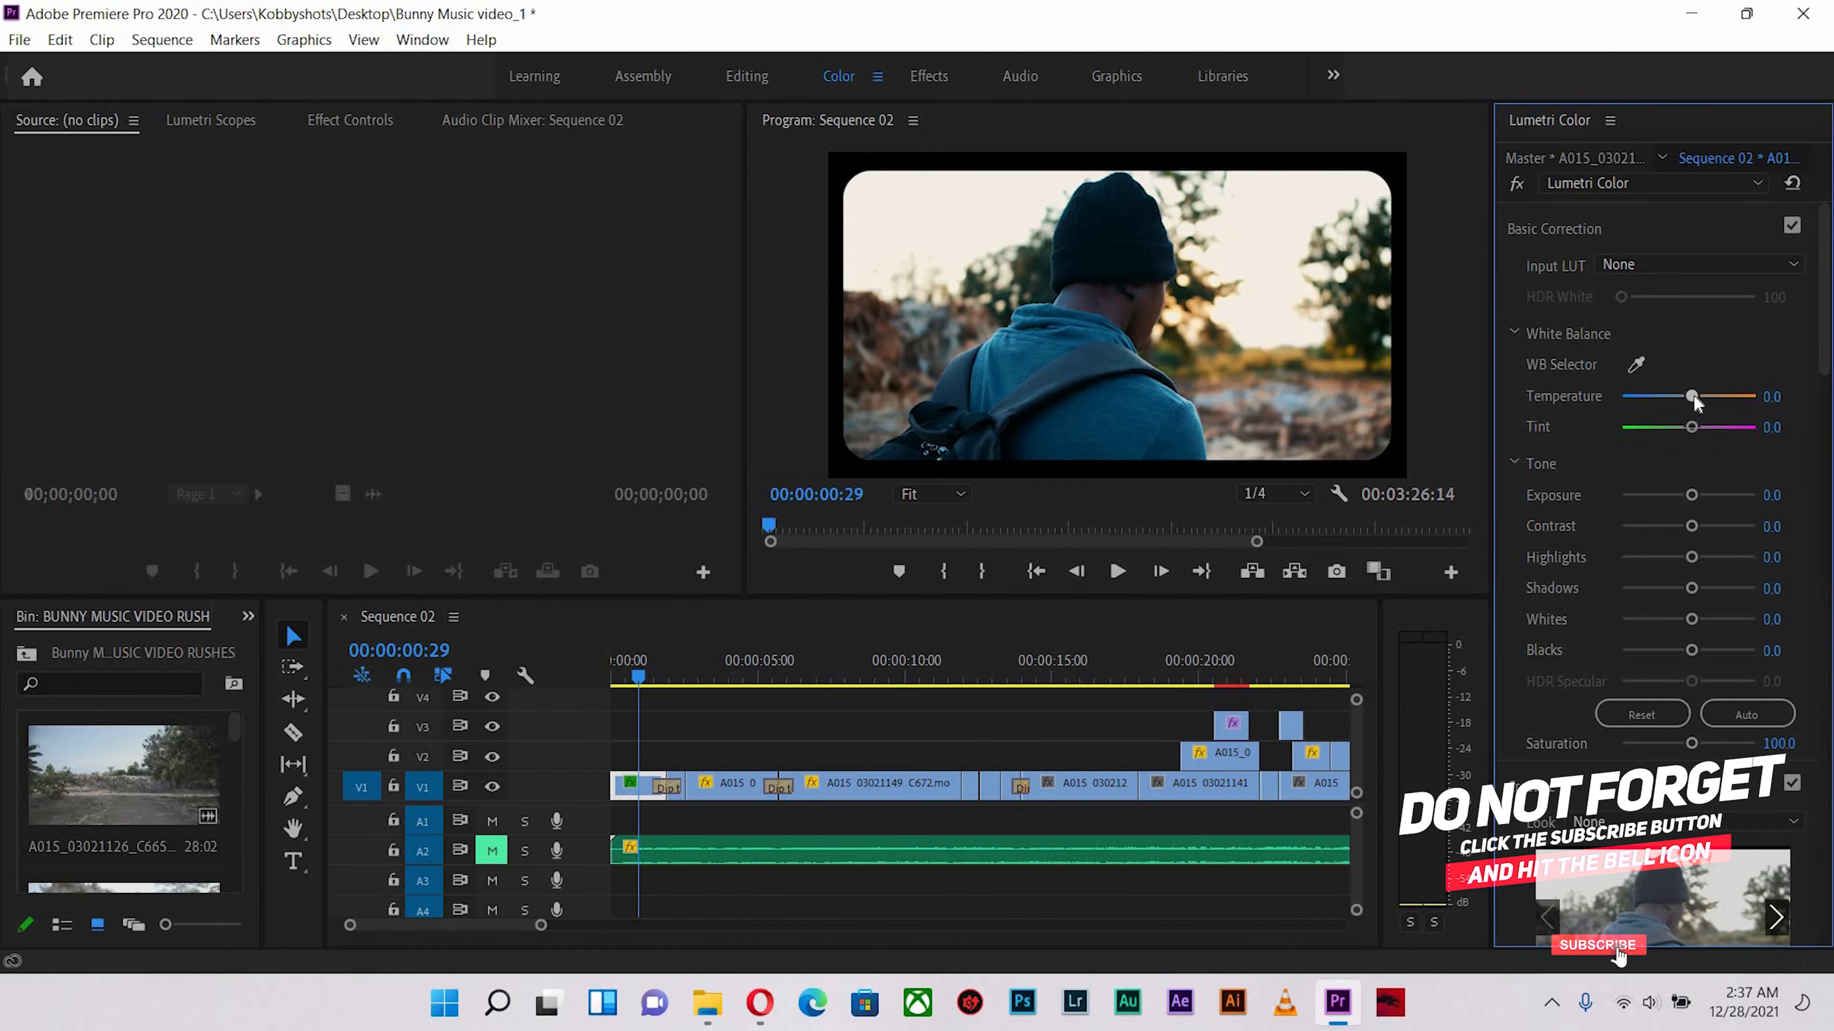
drag(1695, 396, 1698, 397)
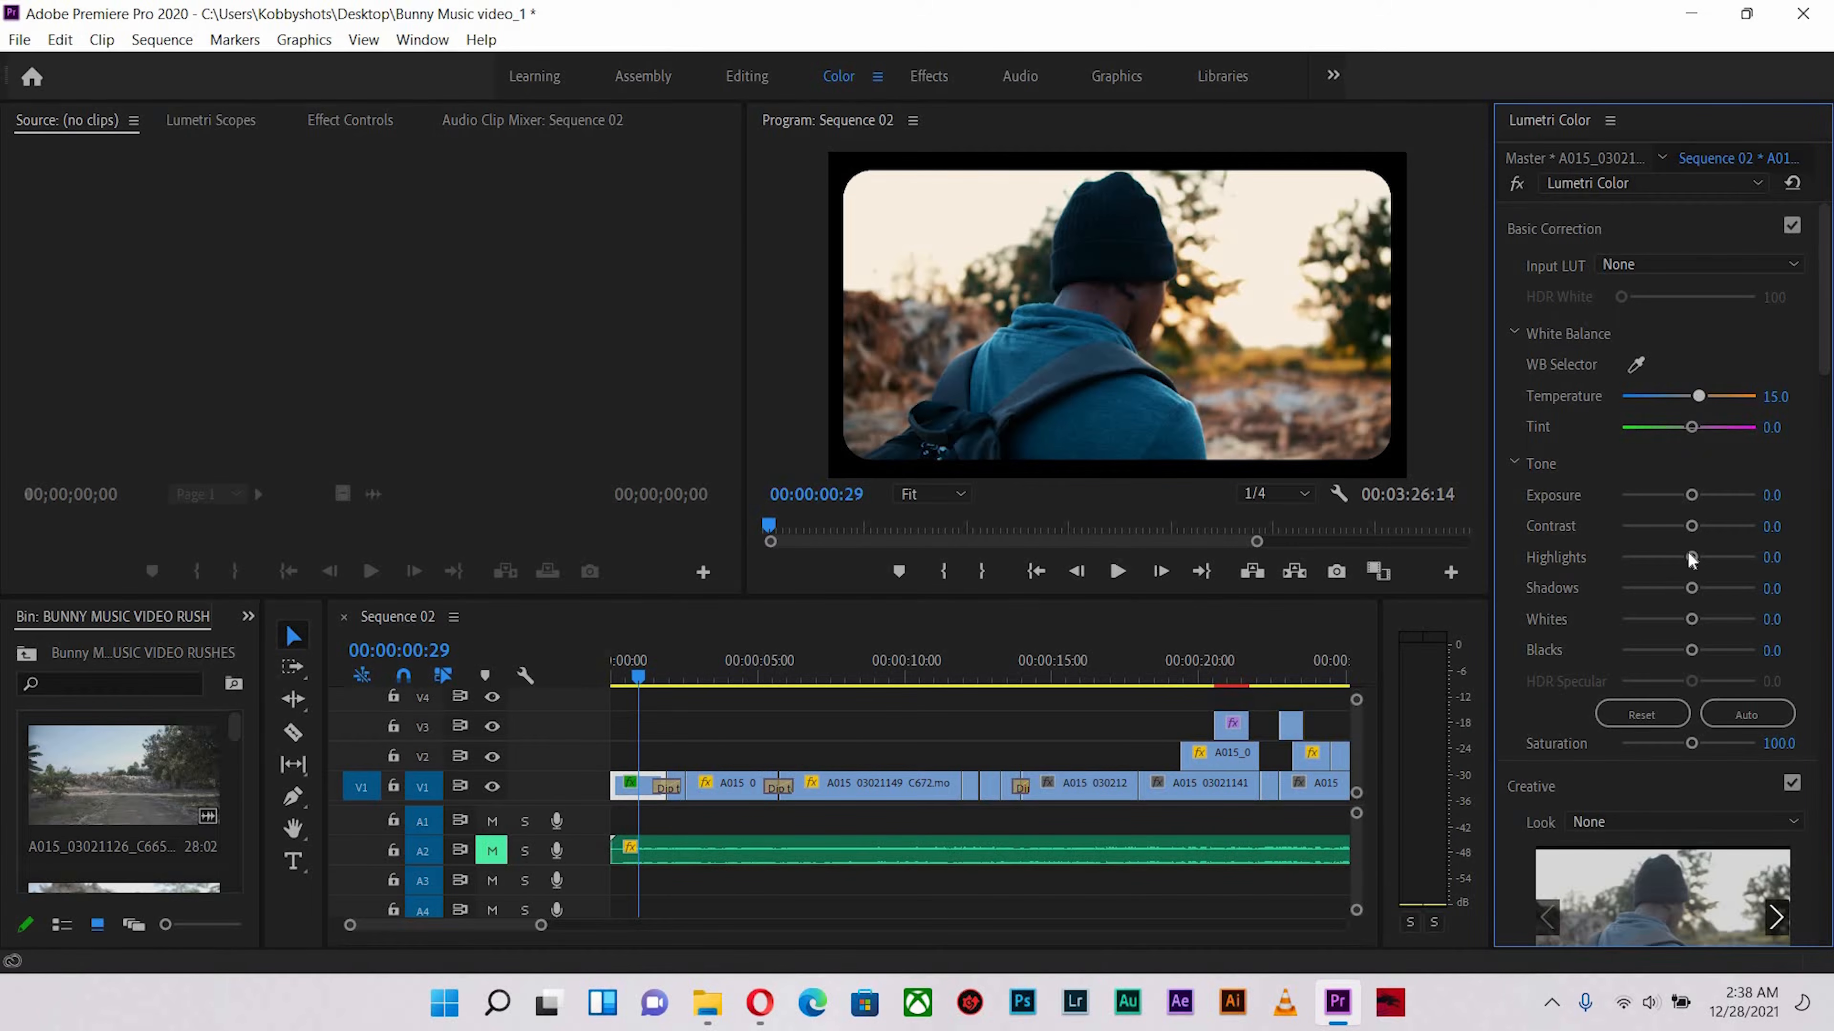
Adjust the first clip's tone to shadows 23.9, highlights -45.1, contrast -31 and whites 32.7
click(1716, 589)
drag(1705, 587, 1703, 588)
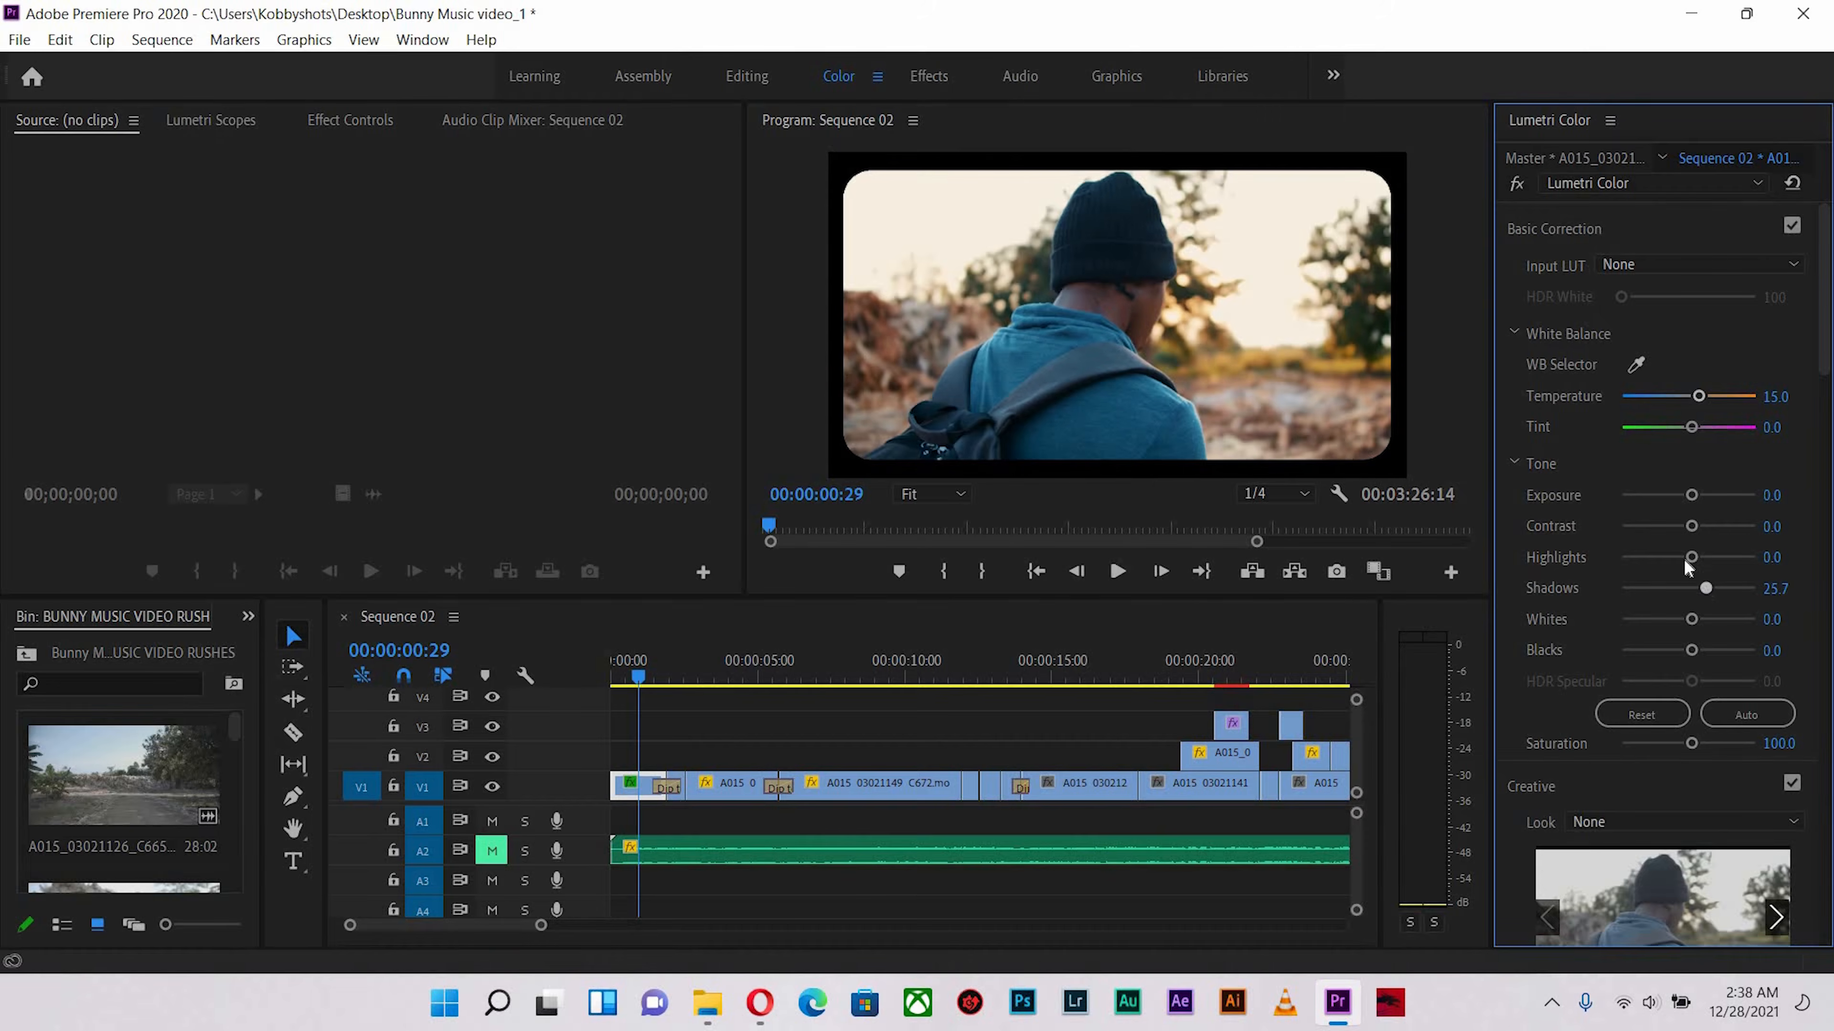
click(1652, 557)
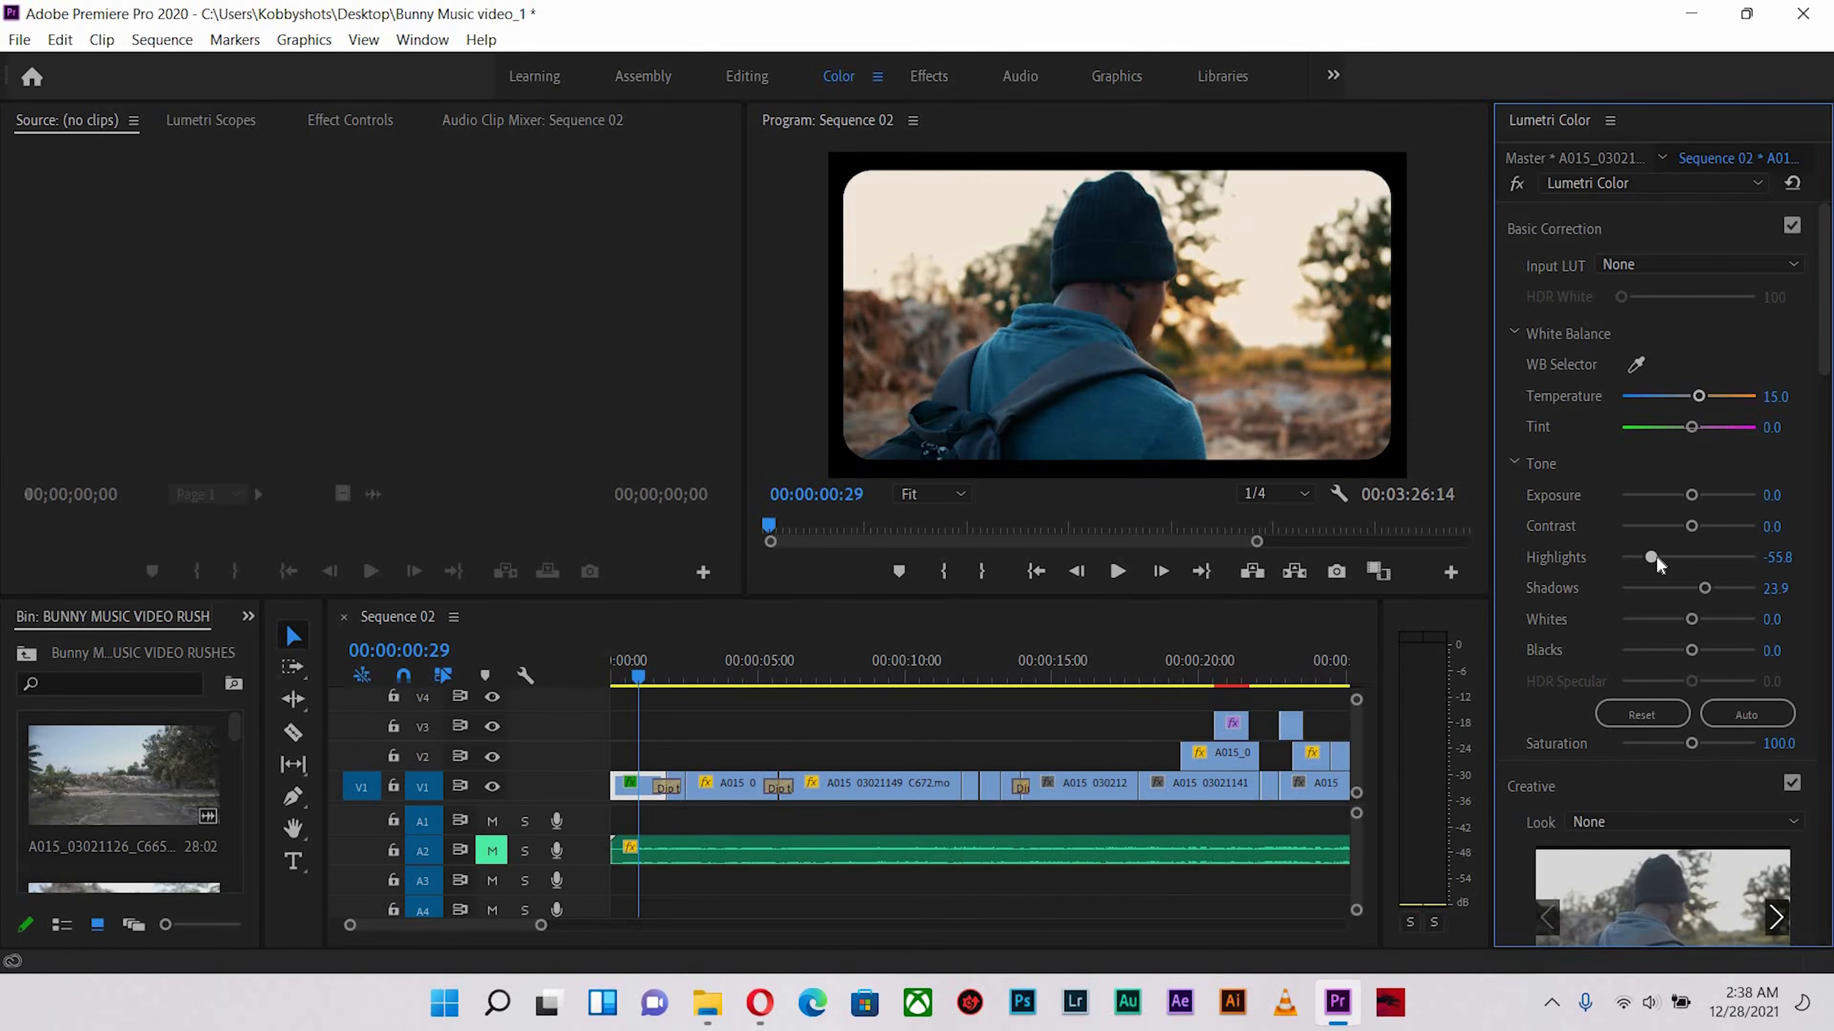
click(1665, 526)
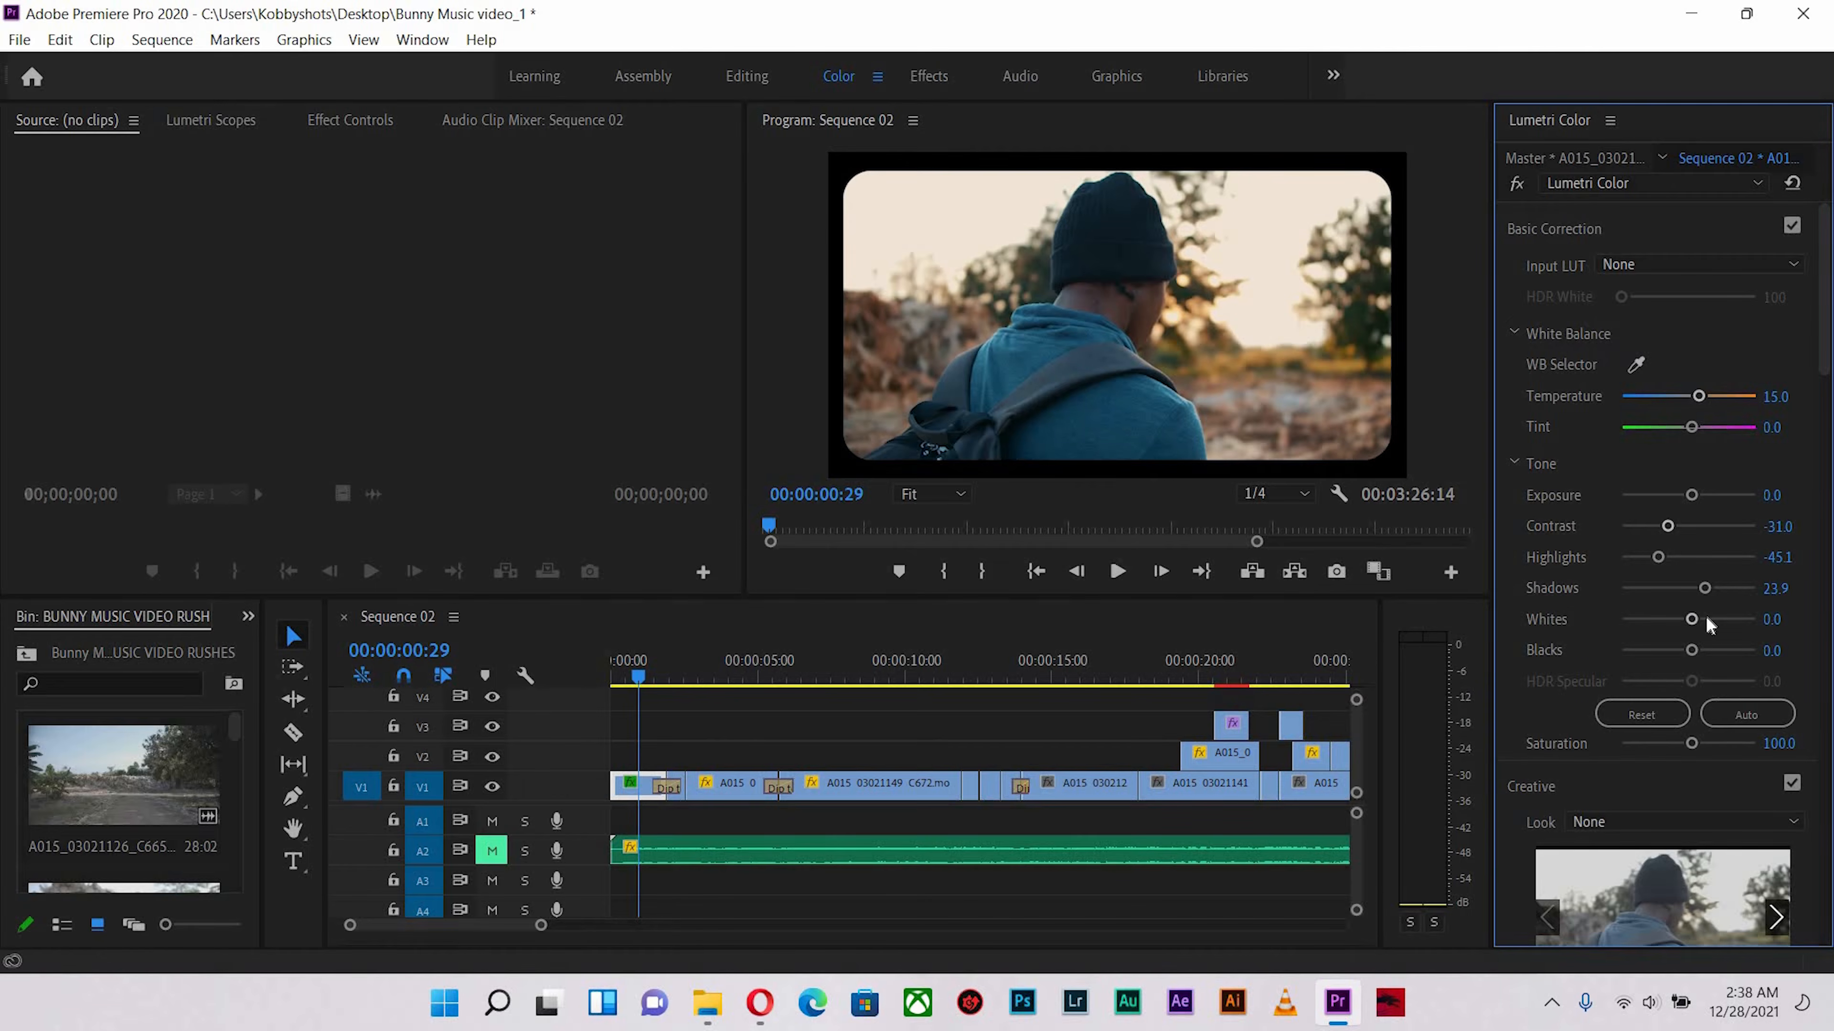
drag(1706, 619, 1708, 618)
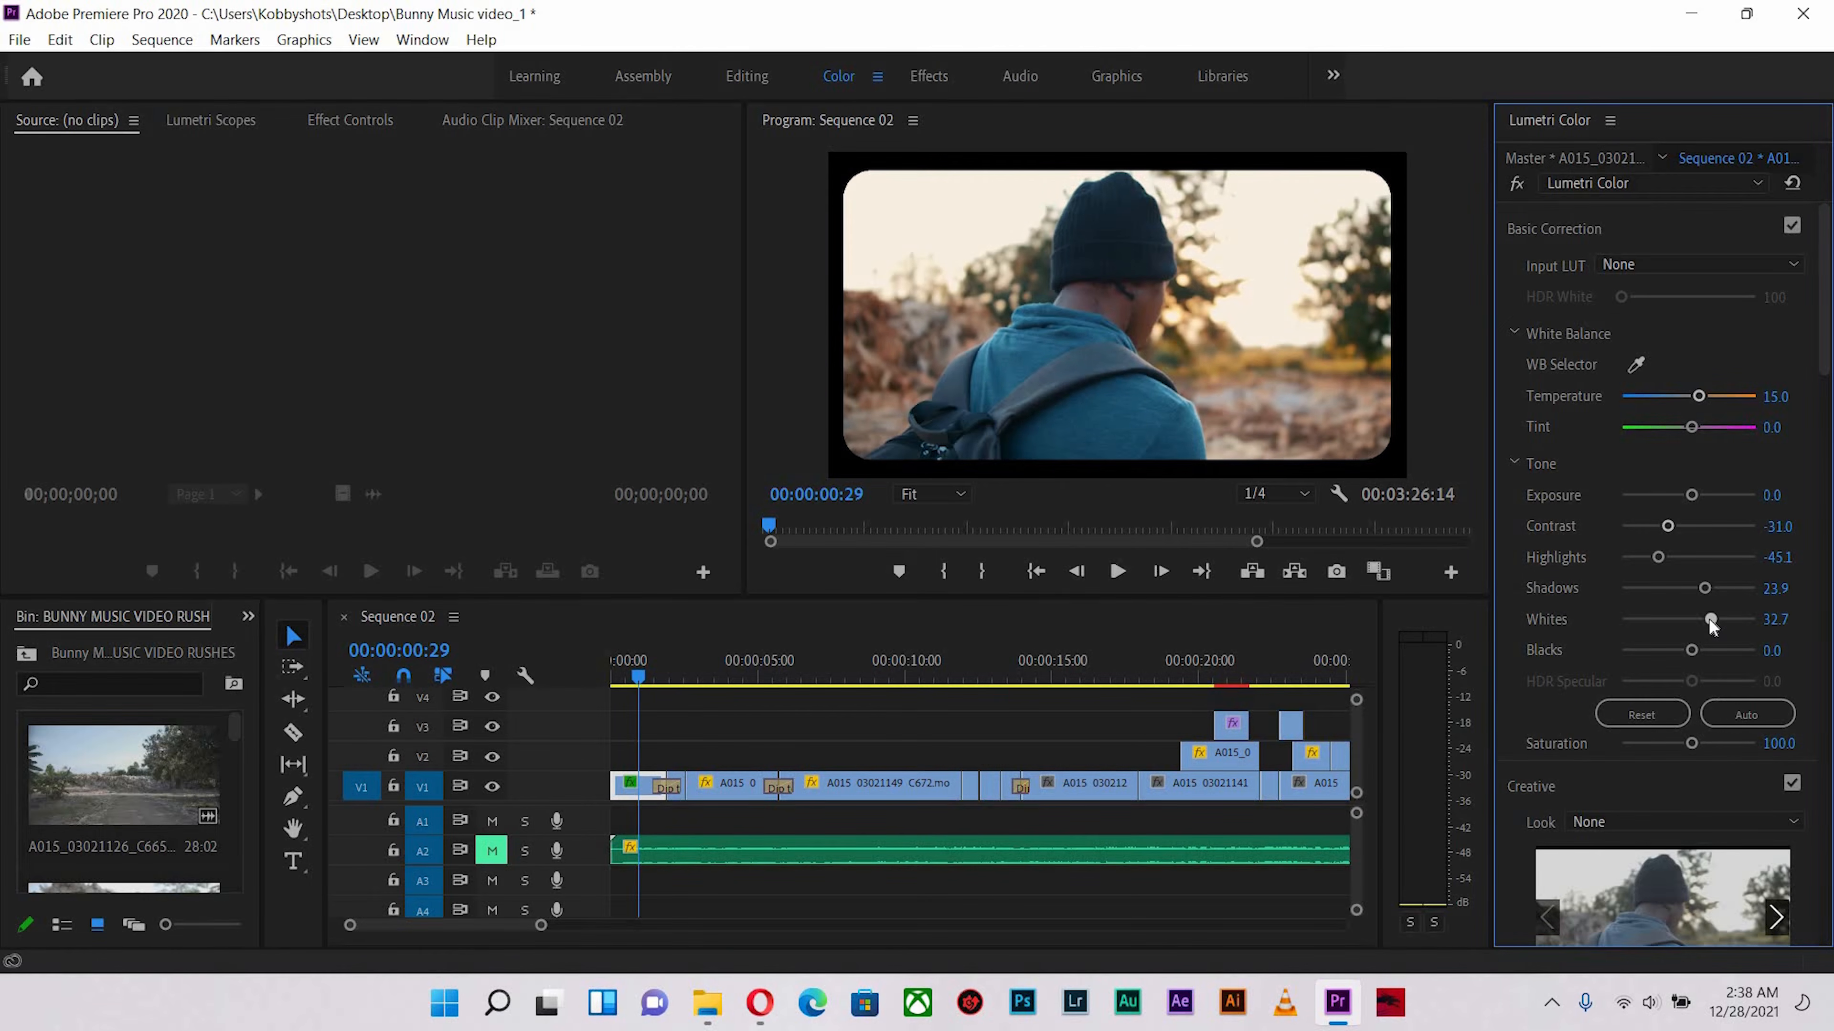
Compare the first clip with its own Lumetri Color effect off and on
click(633, 676)
drag(641, 681, 646, 682)
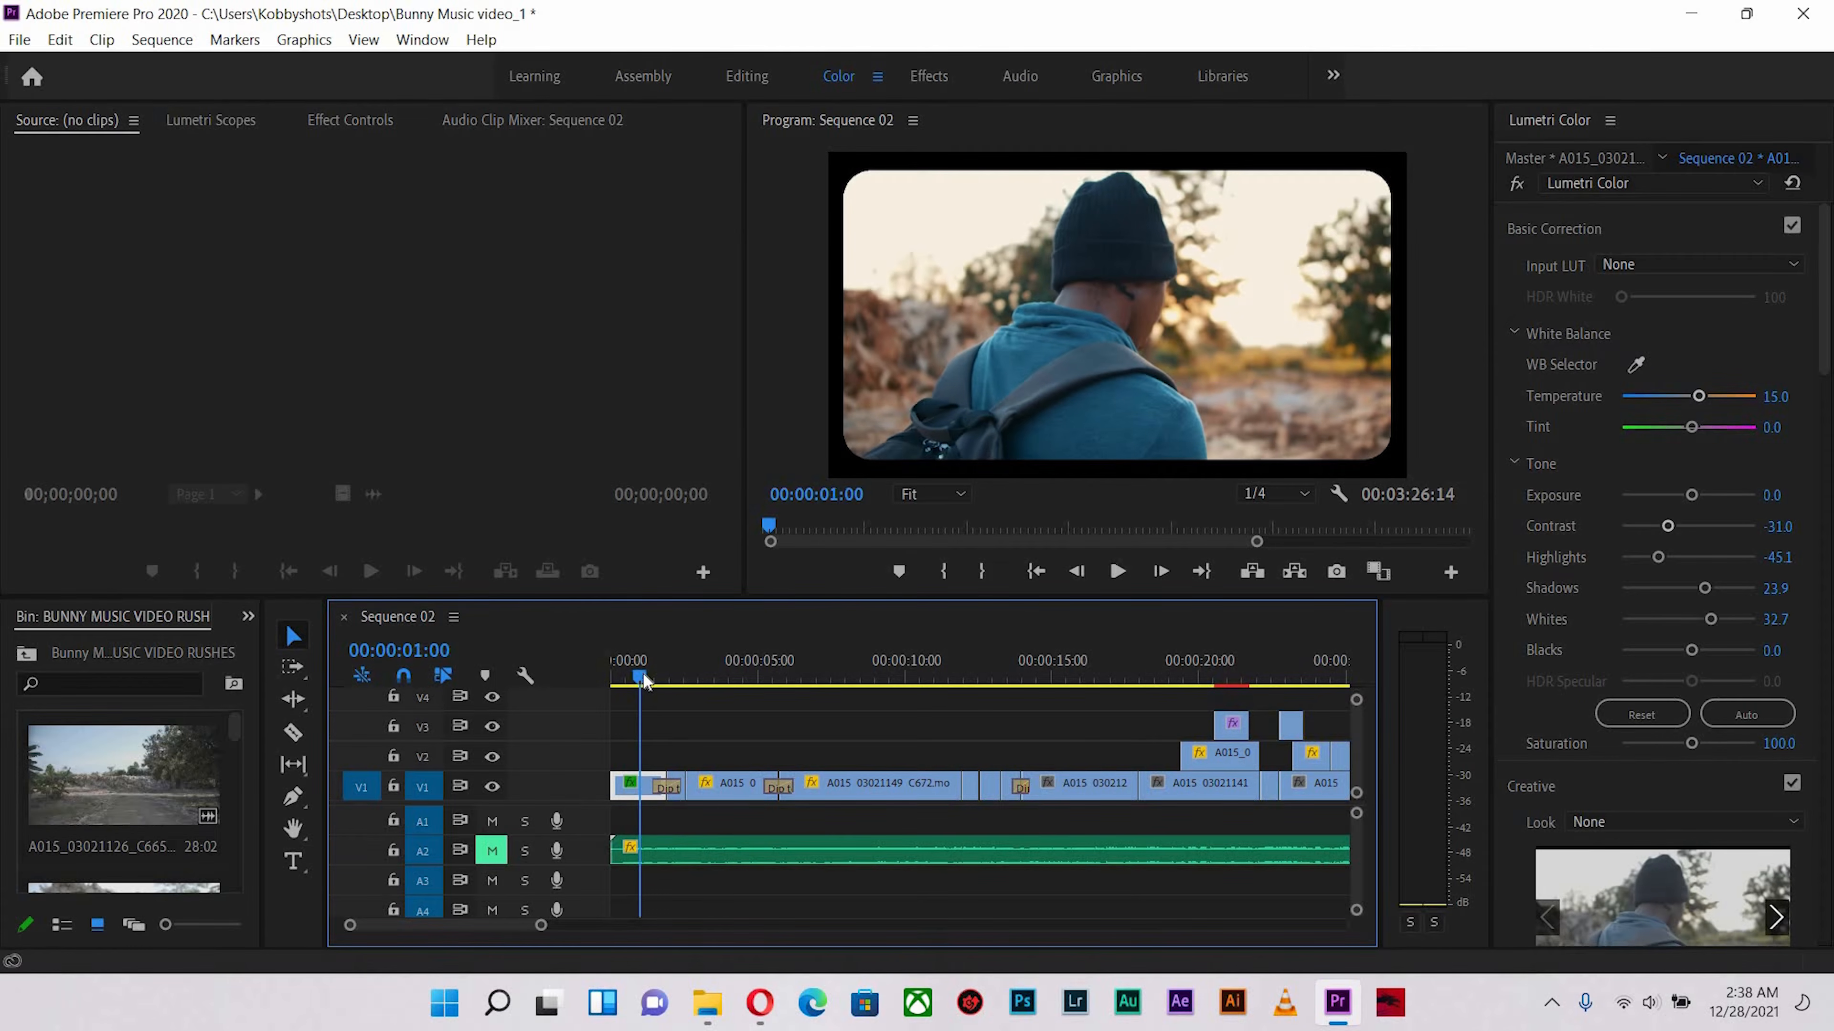
click(327, 115)
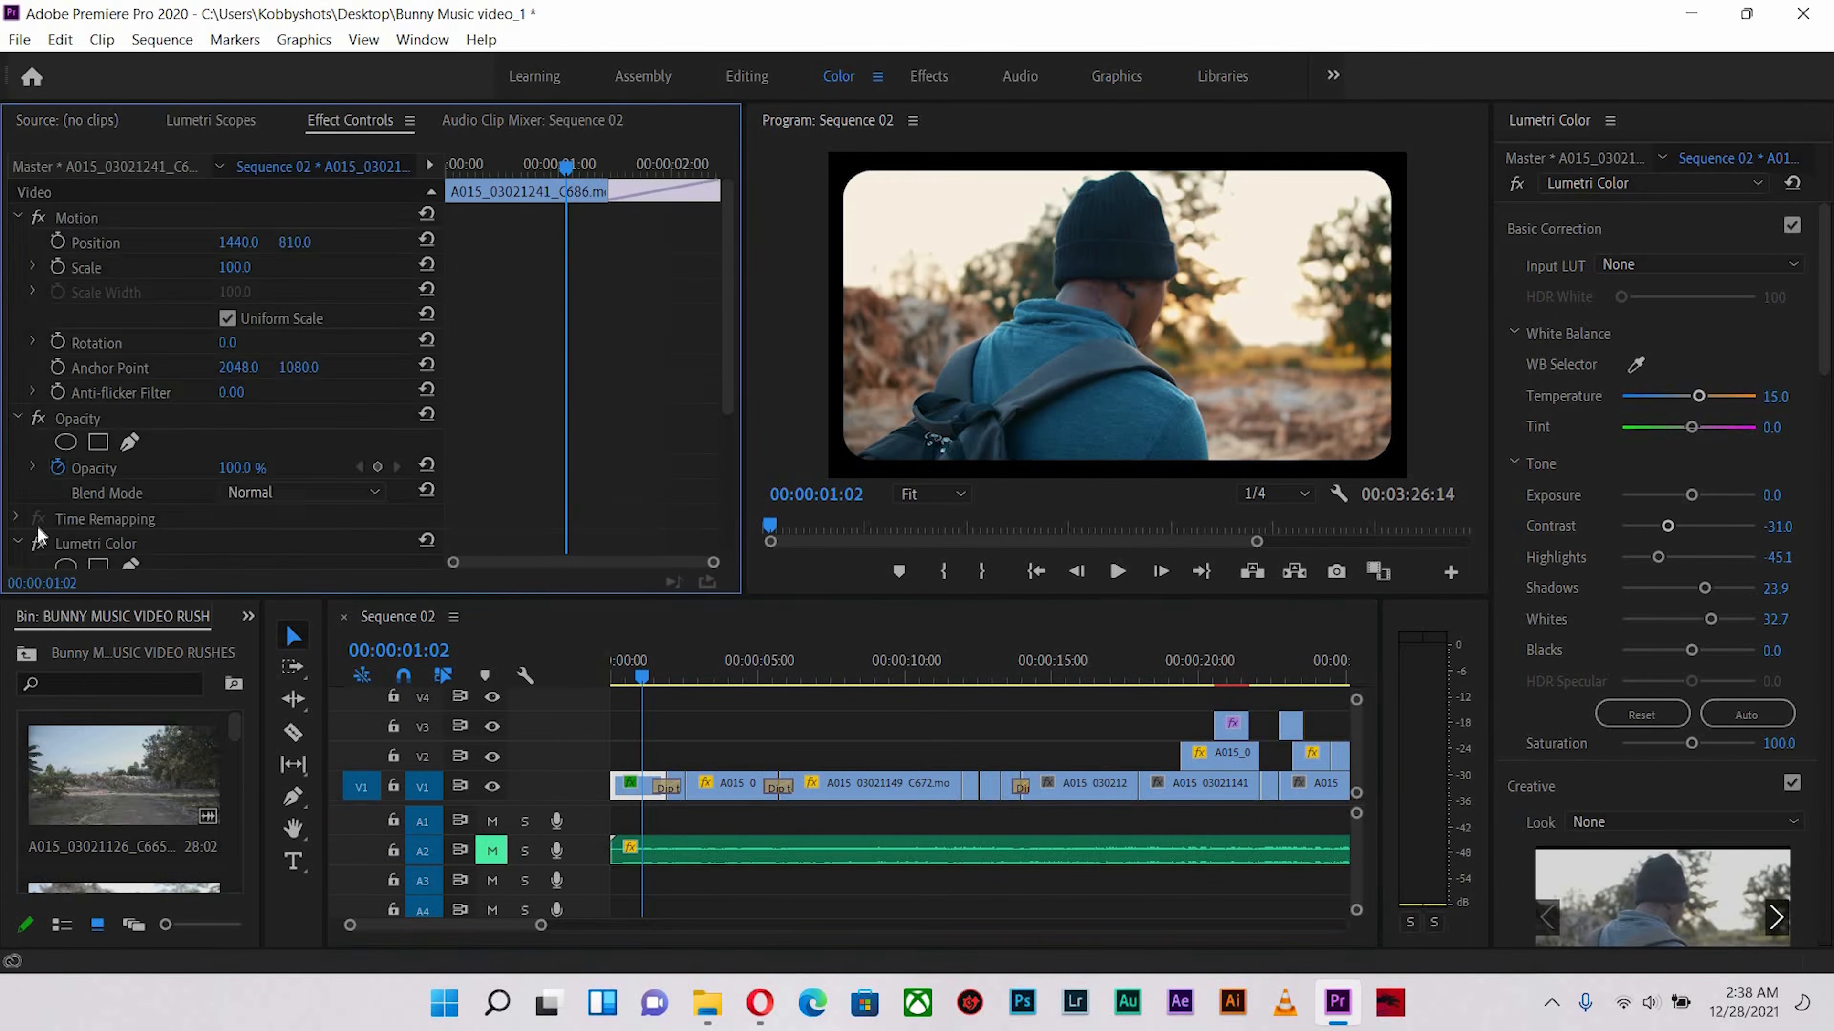
scroll(640, 450, down, 5)
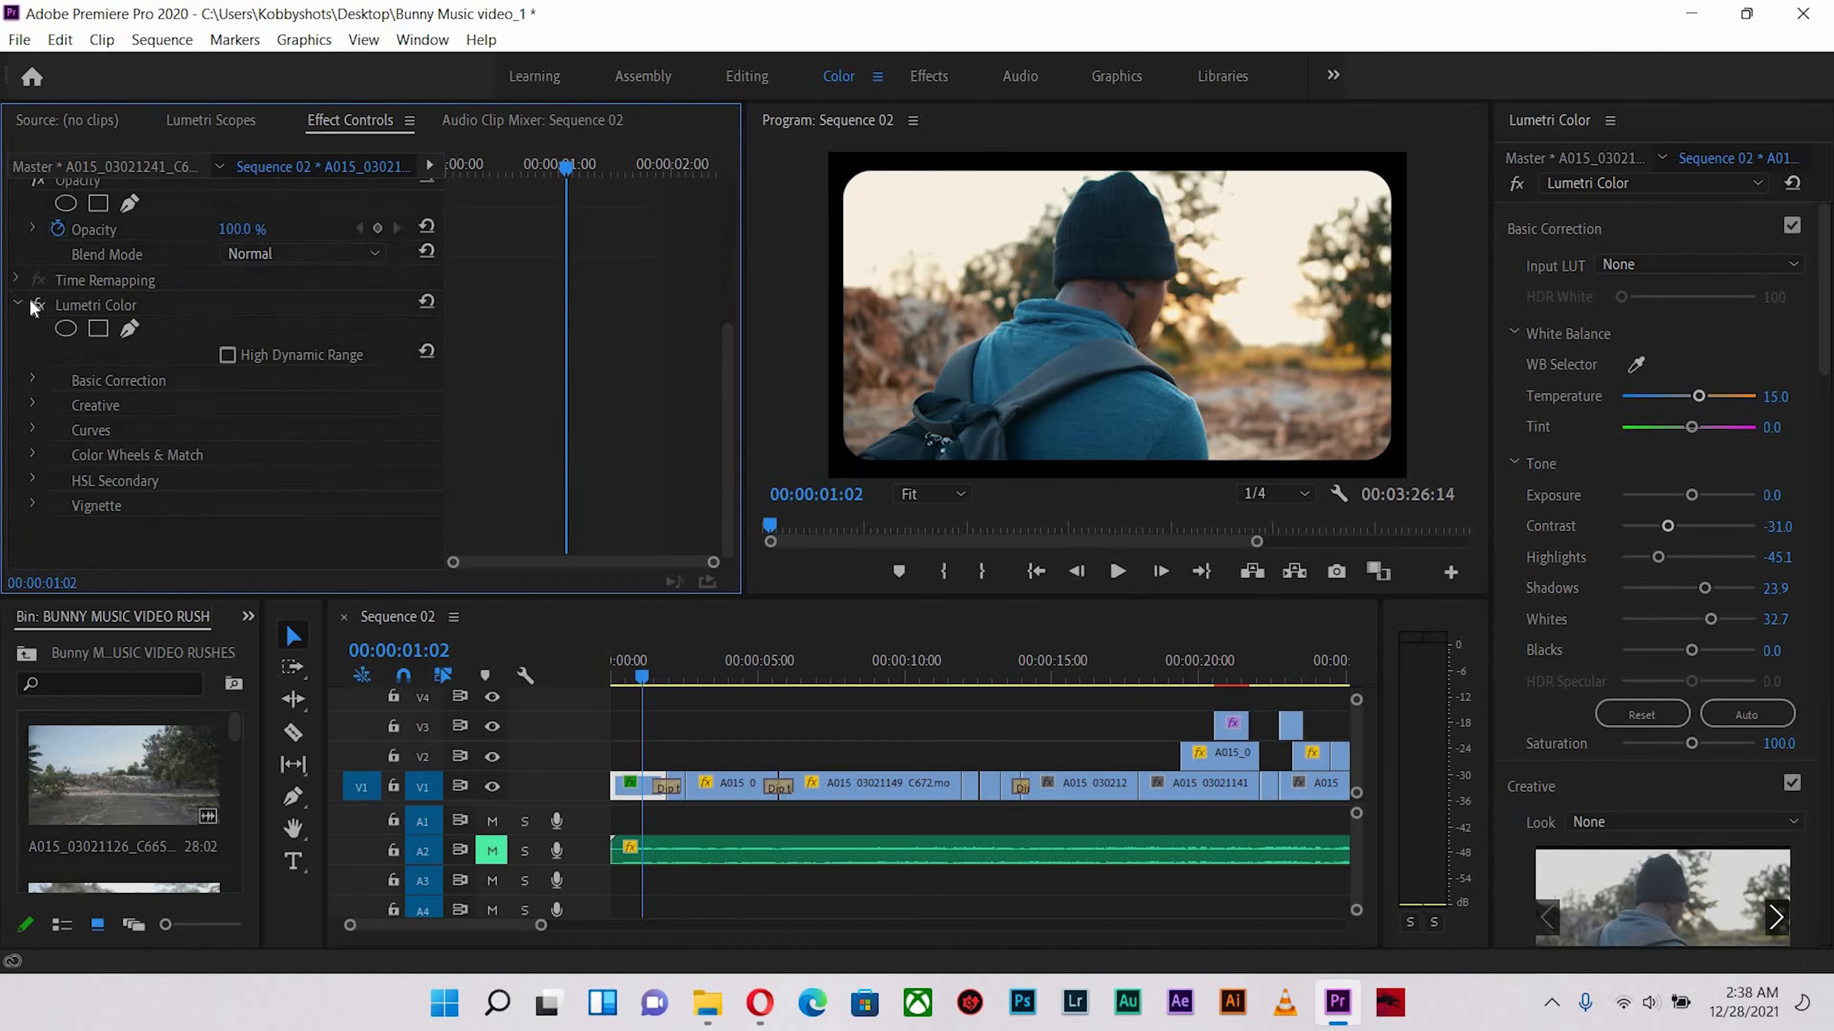
click(41, 304)
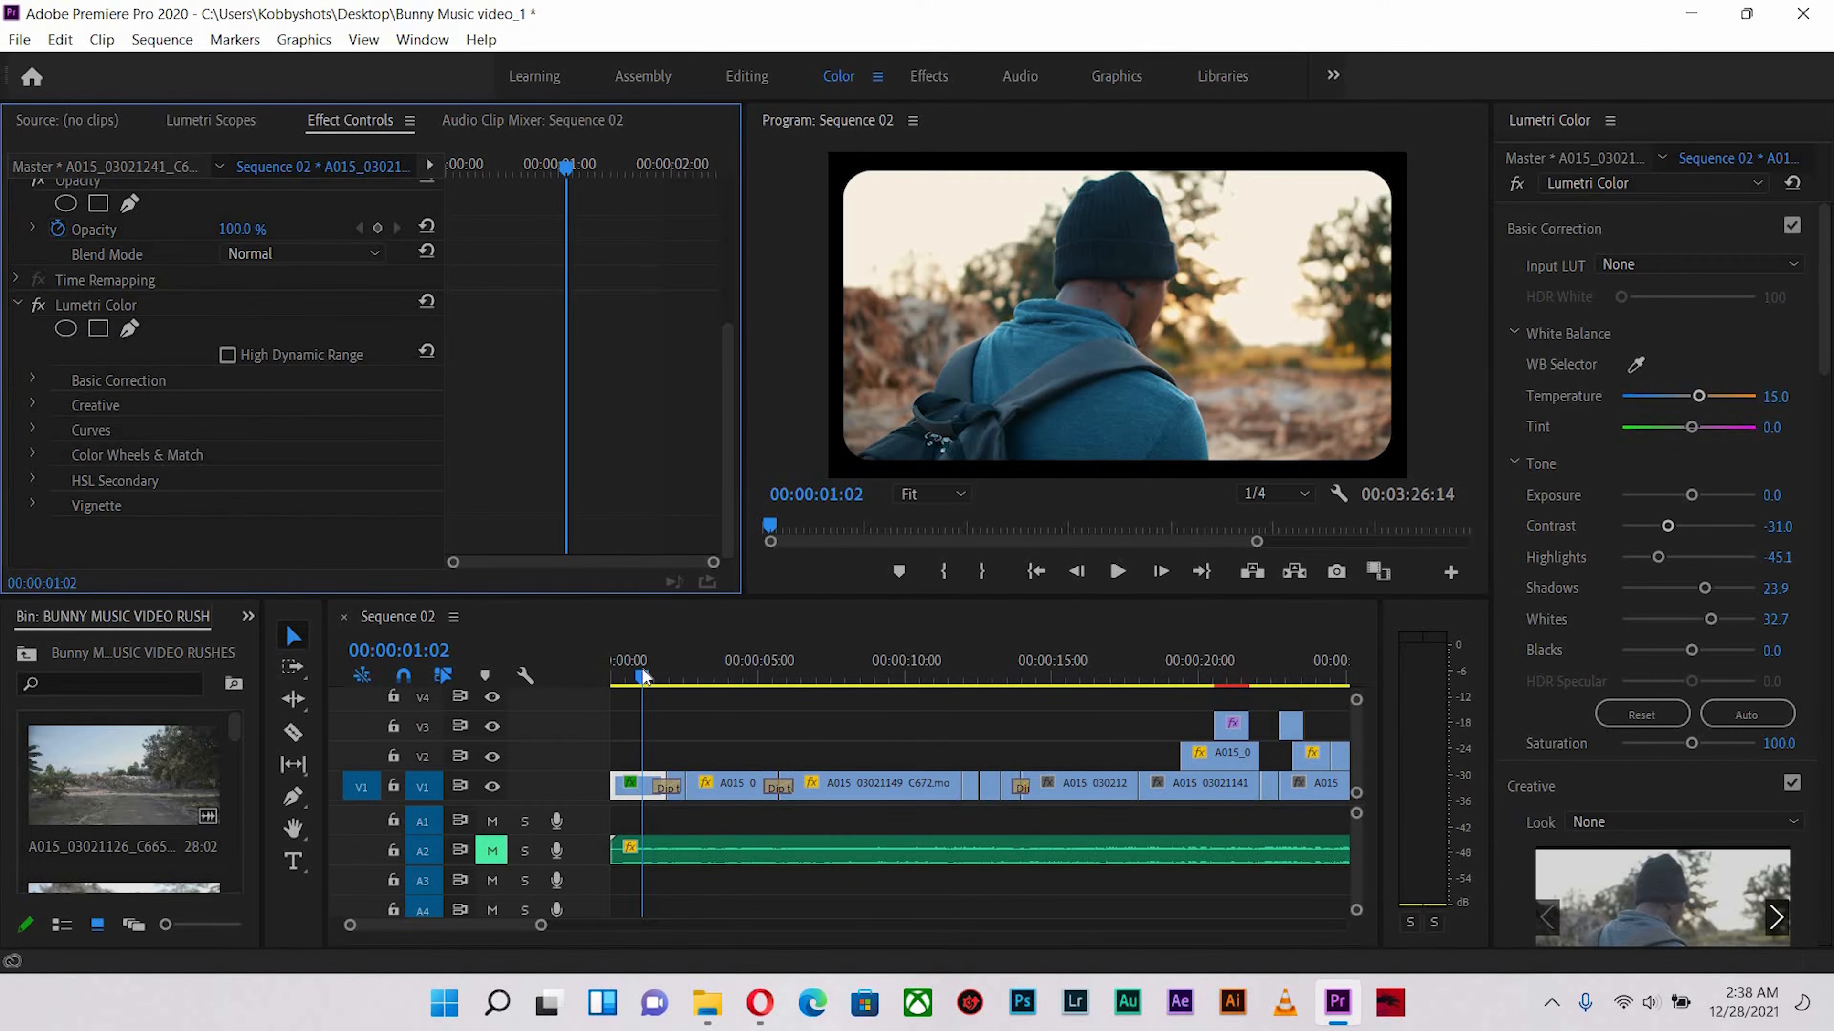
drag(642, 672, 646, 721)
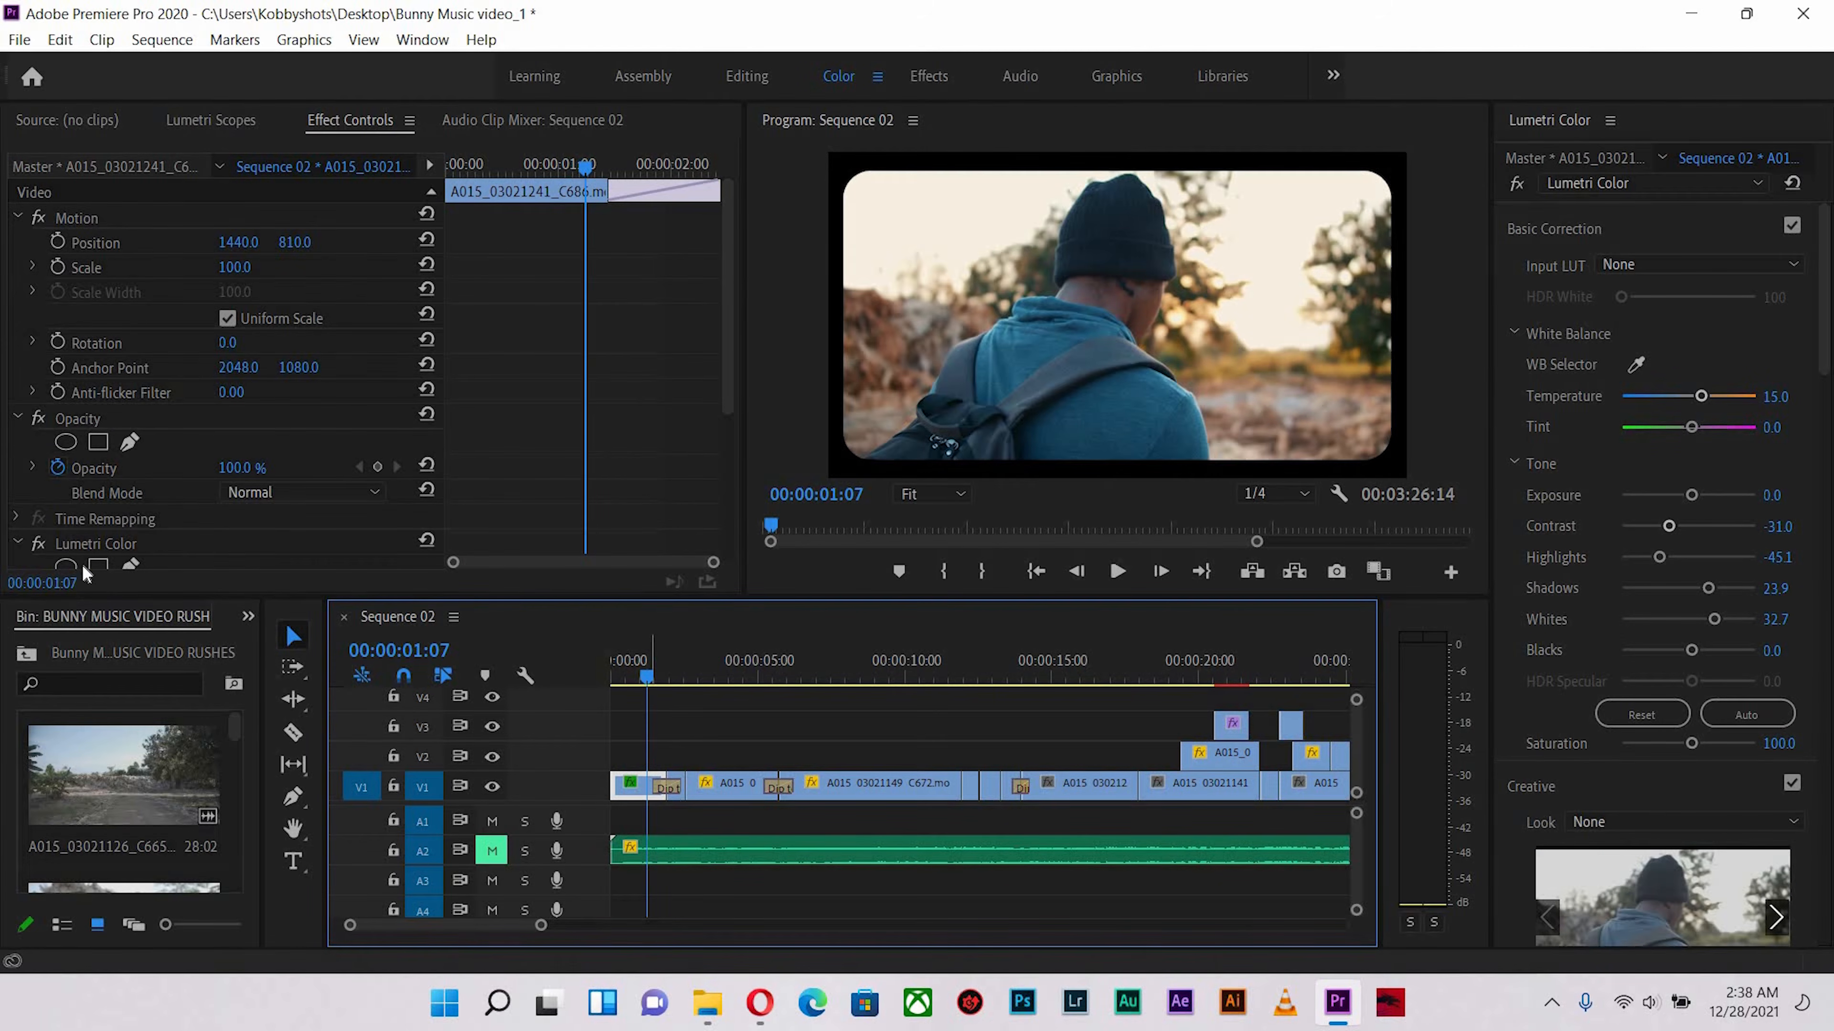
Copy the first clip's Lumetri Color effect onto the next two V1 clips, the walking feet and the face against the sky
click(96, 546)
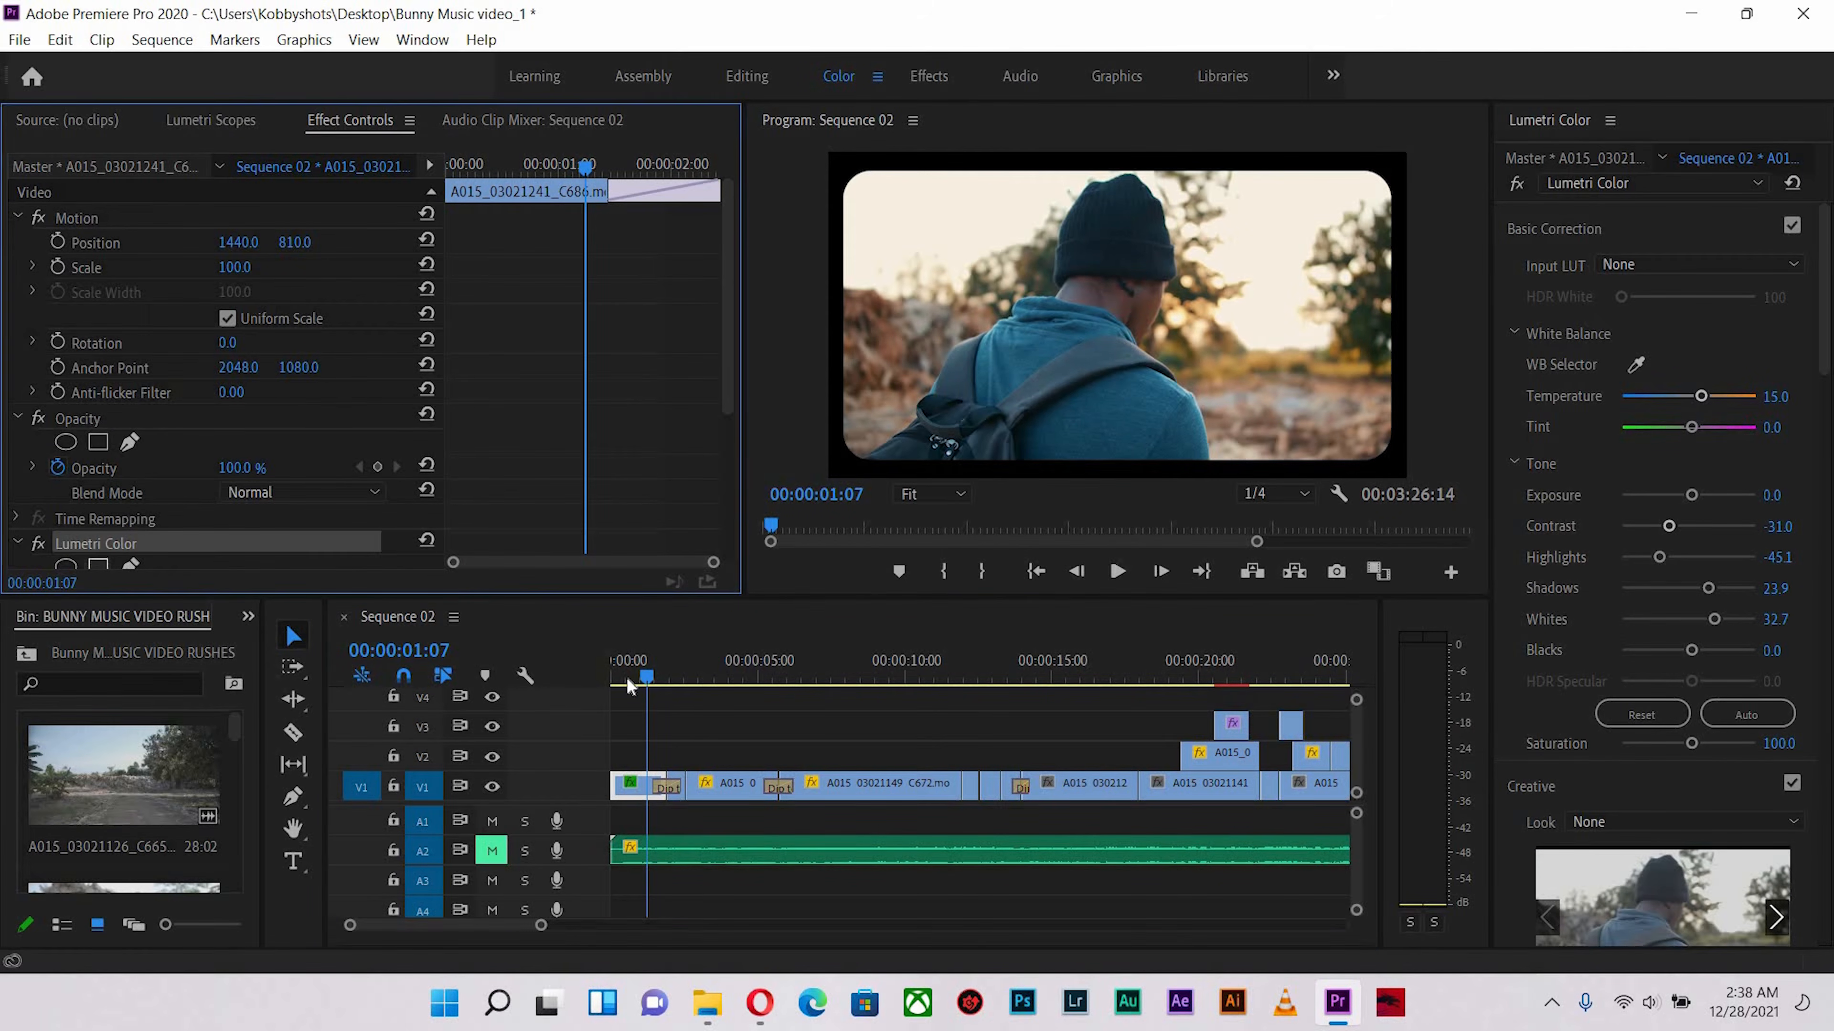
click(682, 652)
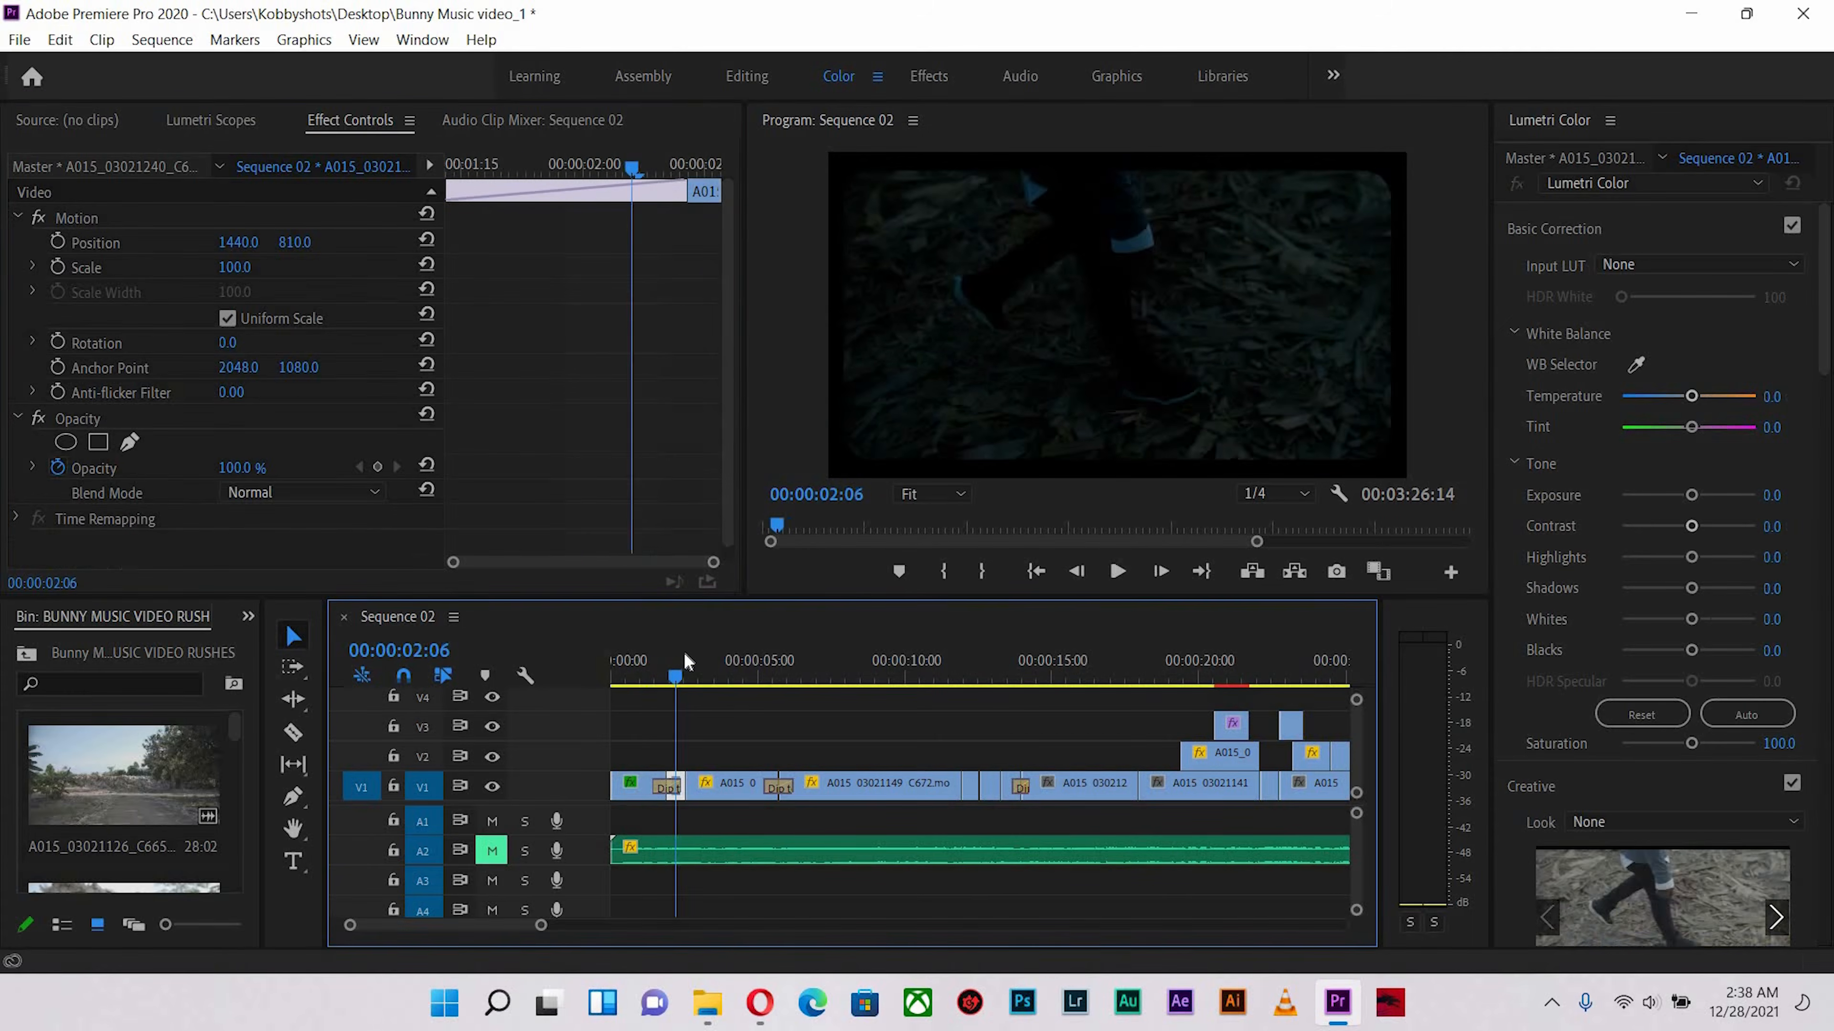
key(ctrl+v)
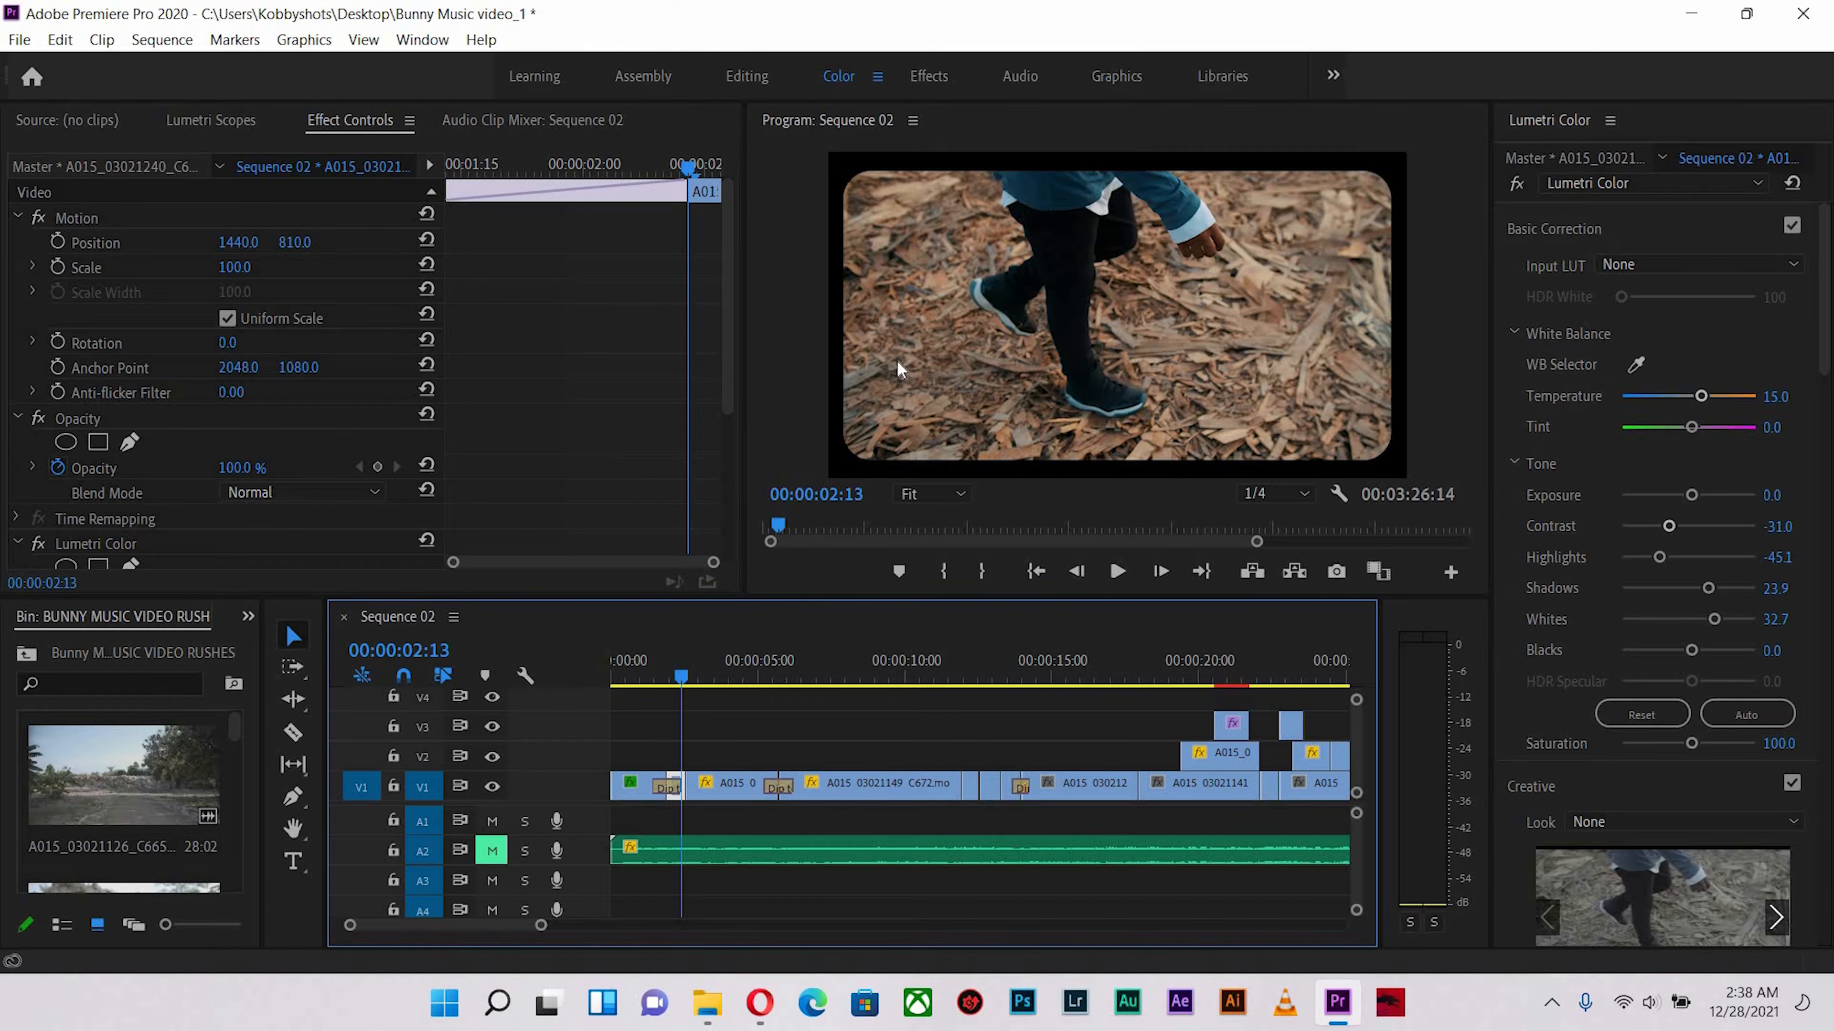
click(699, 671)
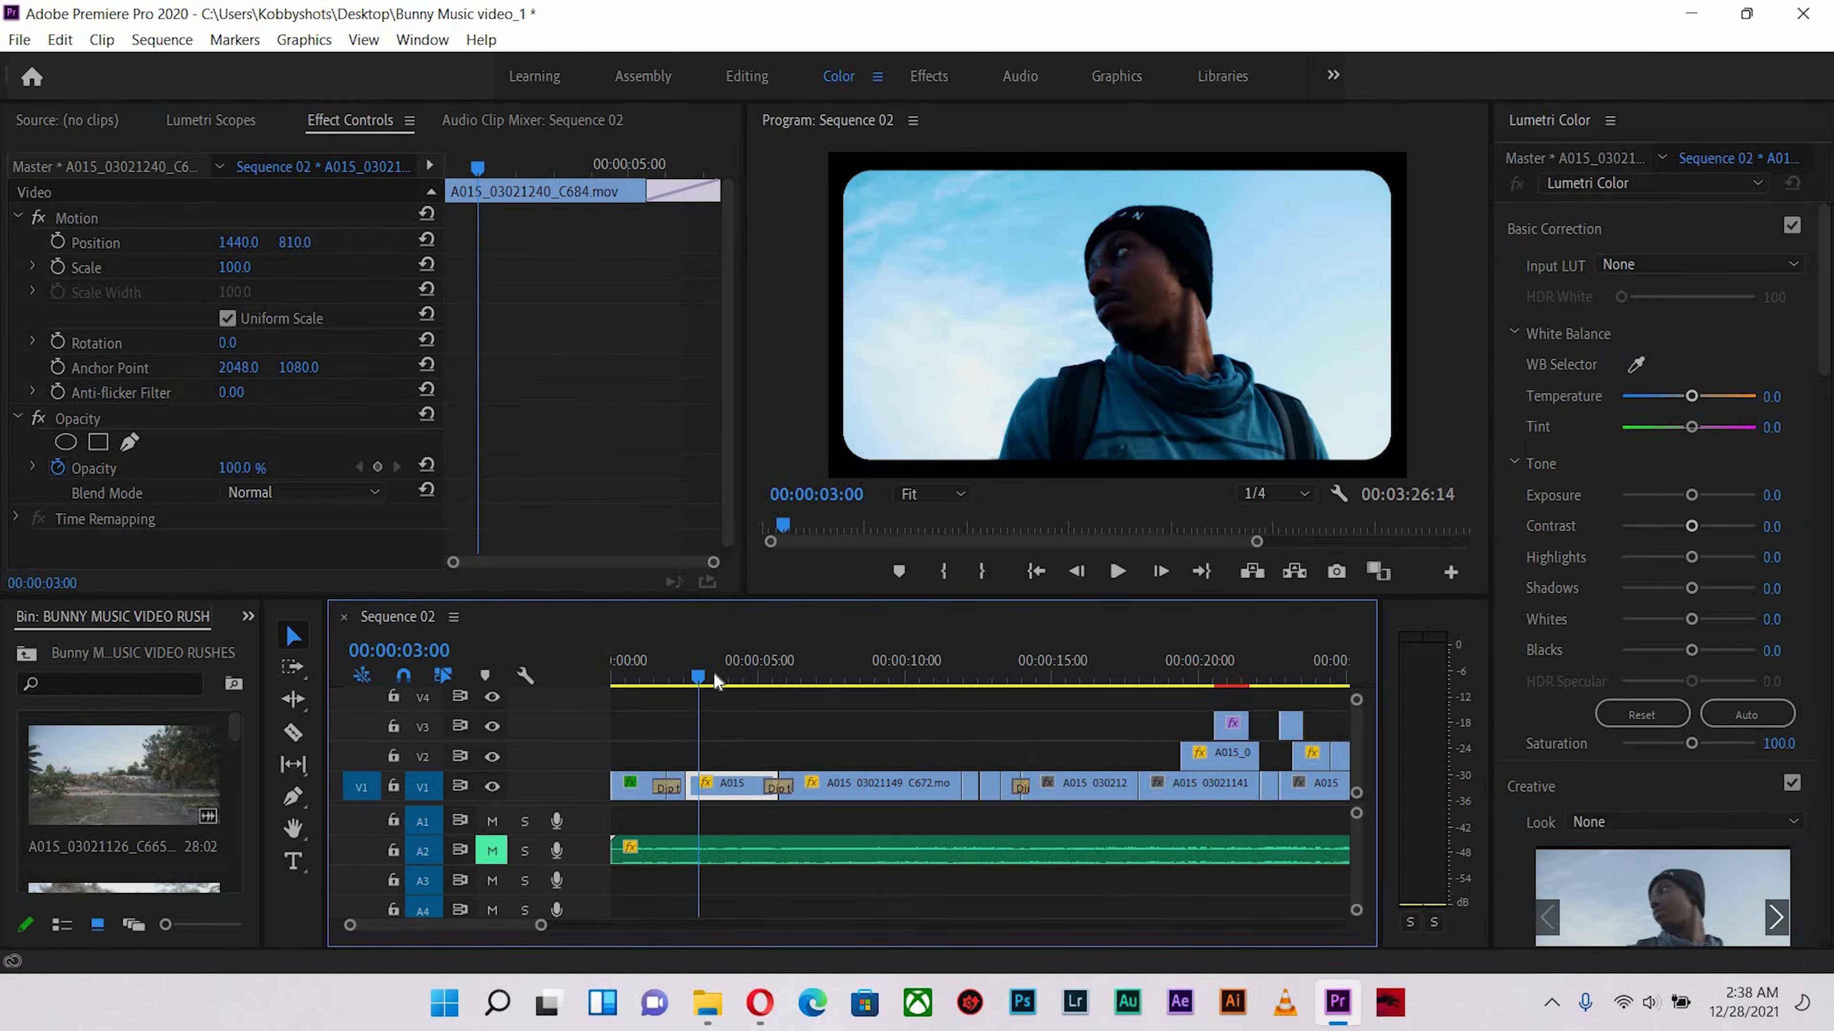
click(709, 677)
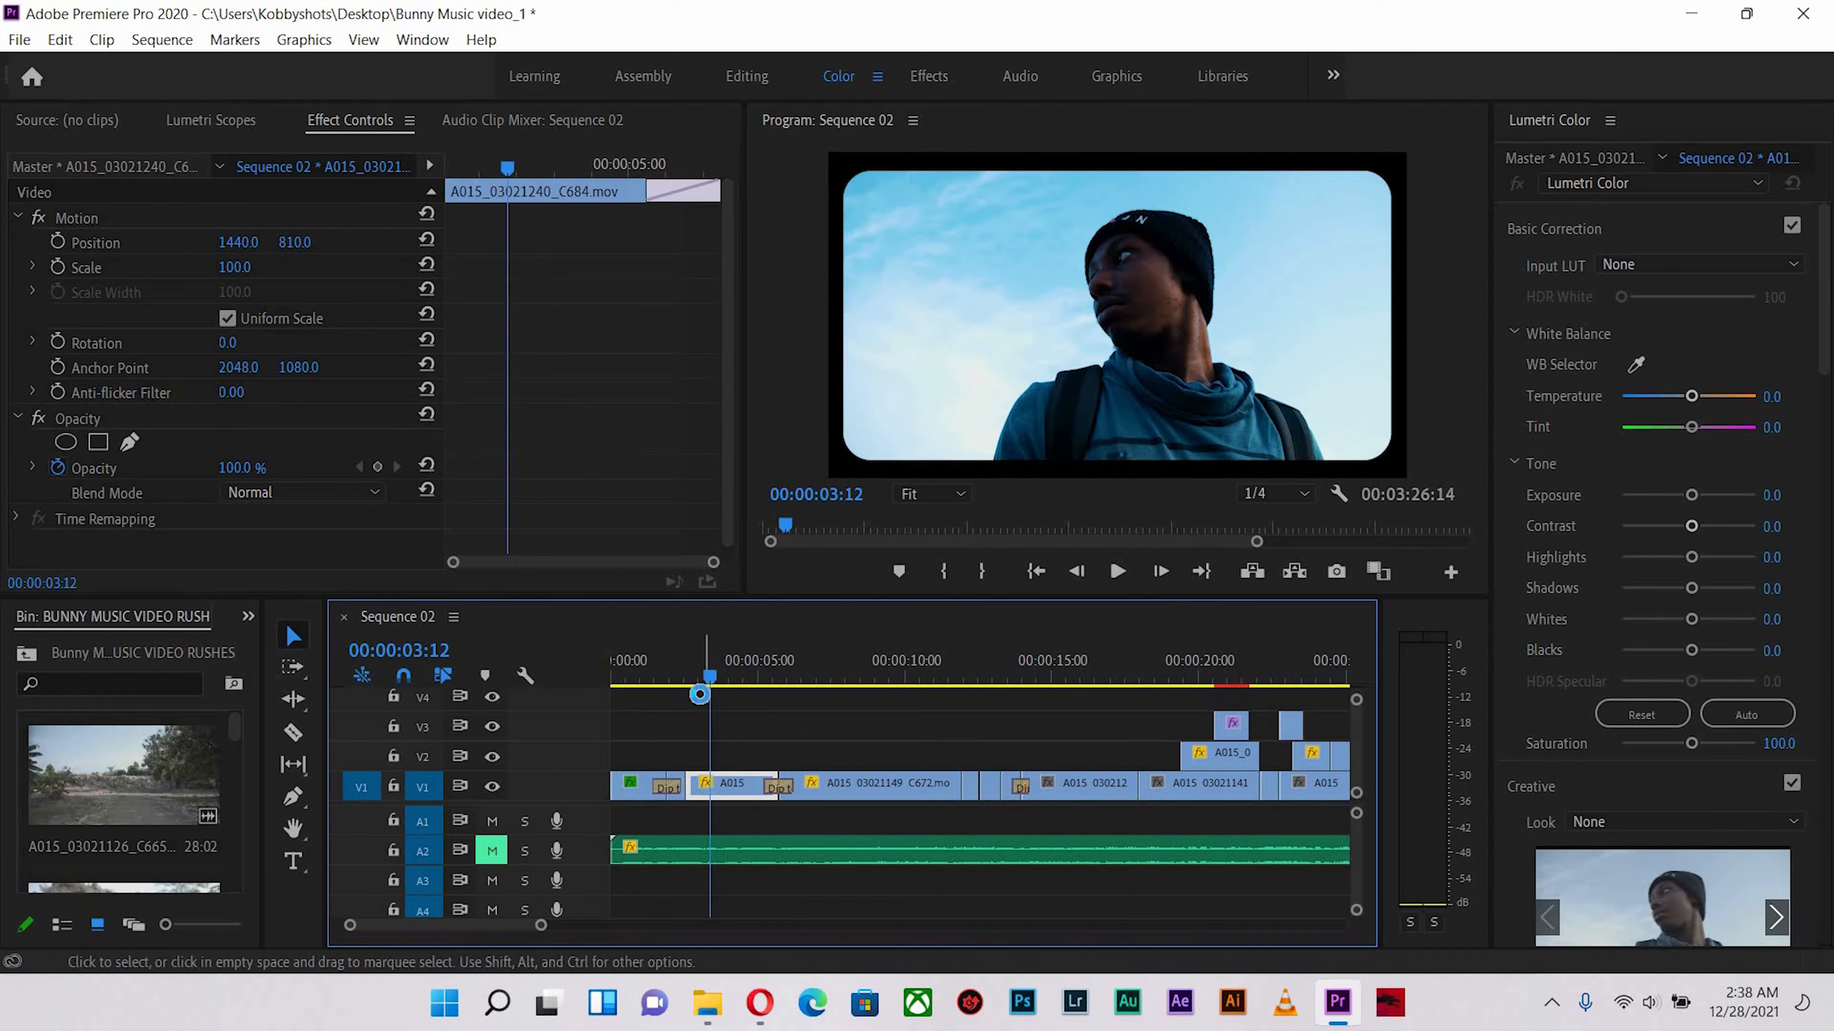
key(ctrl+v)
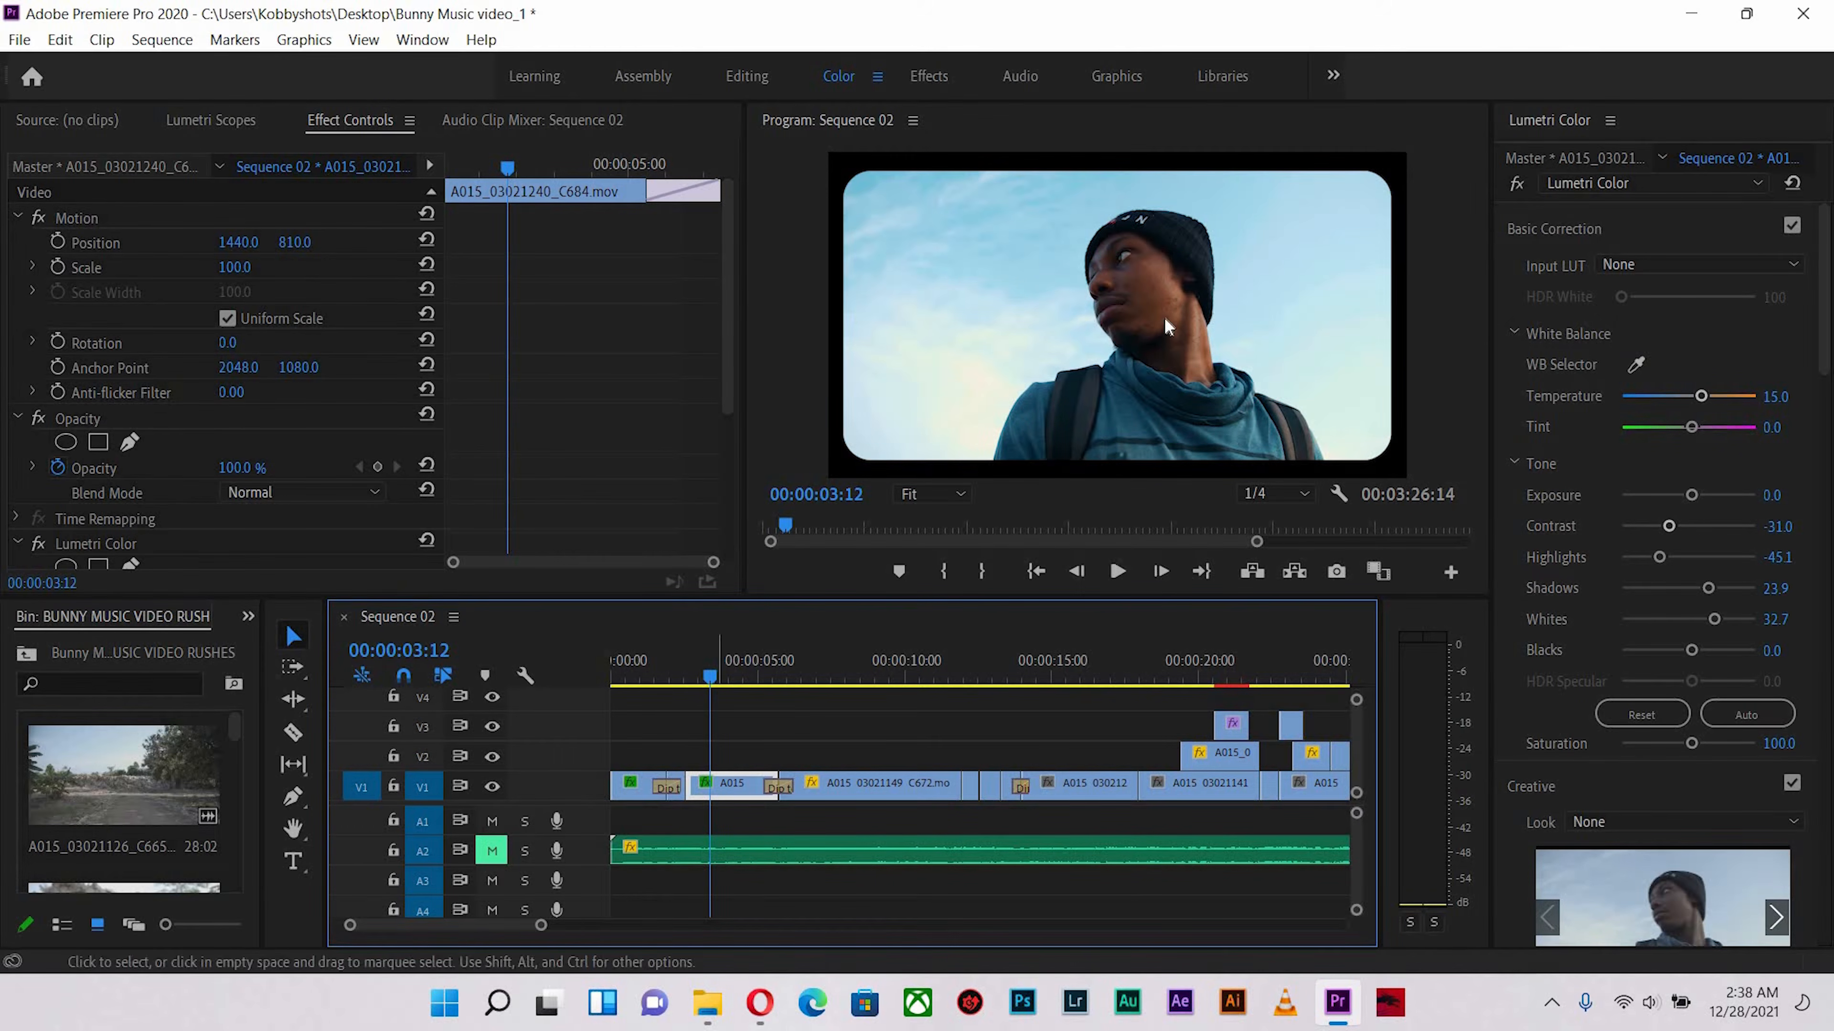
Compare the sky shot with Lumetri Color off and on, and set its shadows to 45.1 and highlights to -80.5
click(38, 545)
click(38, 545)
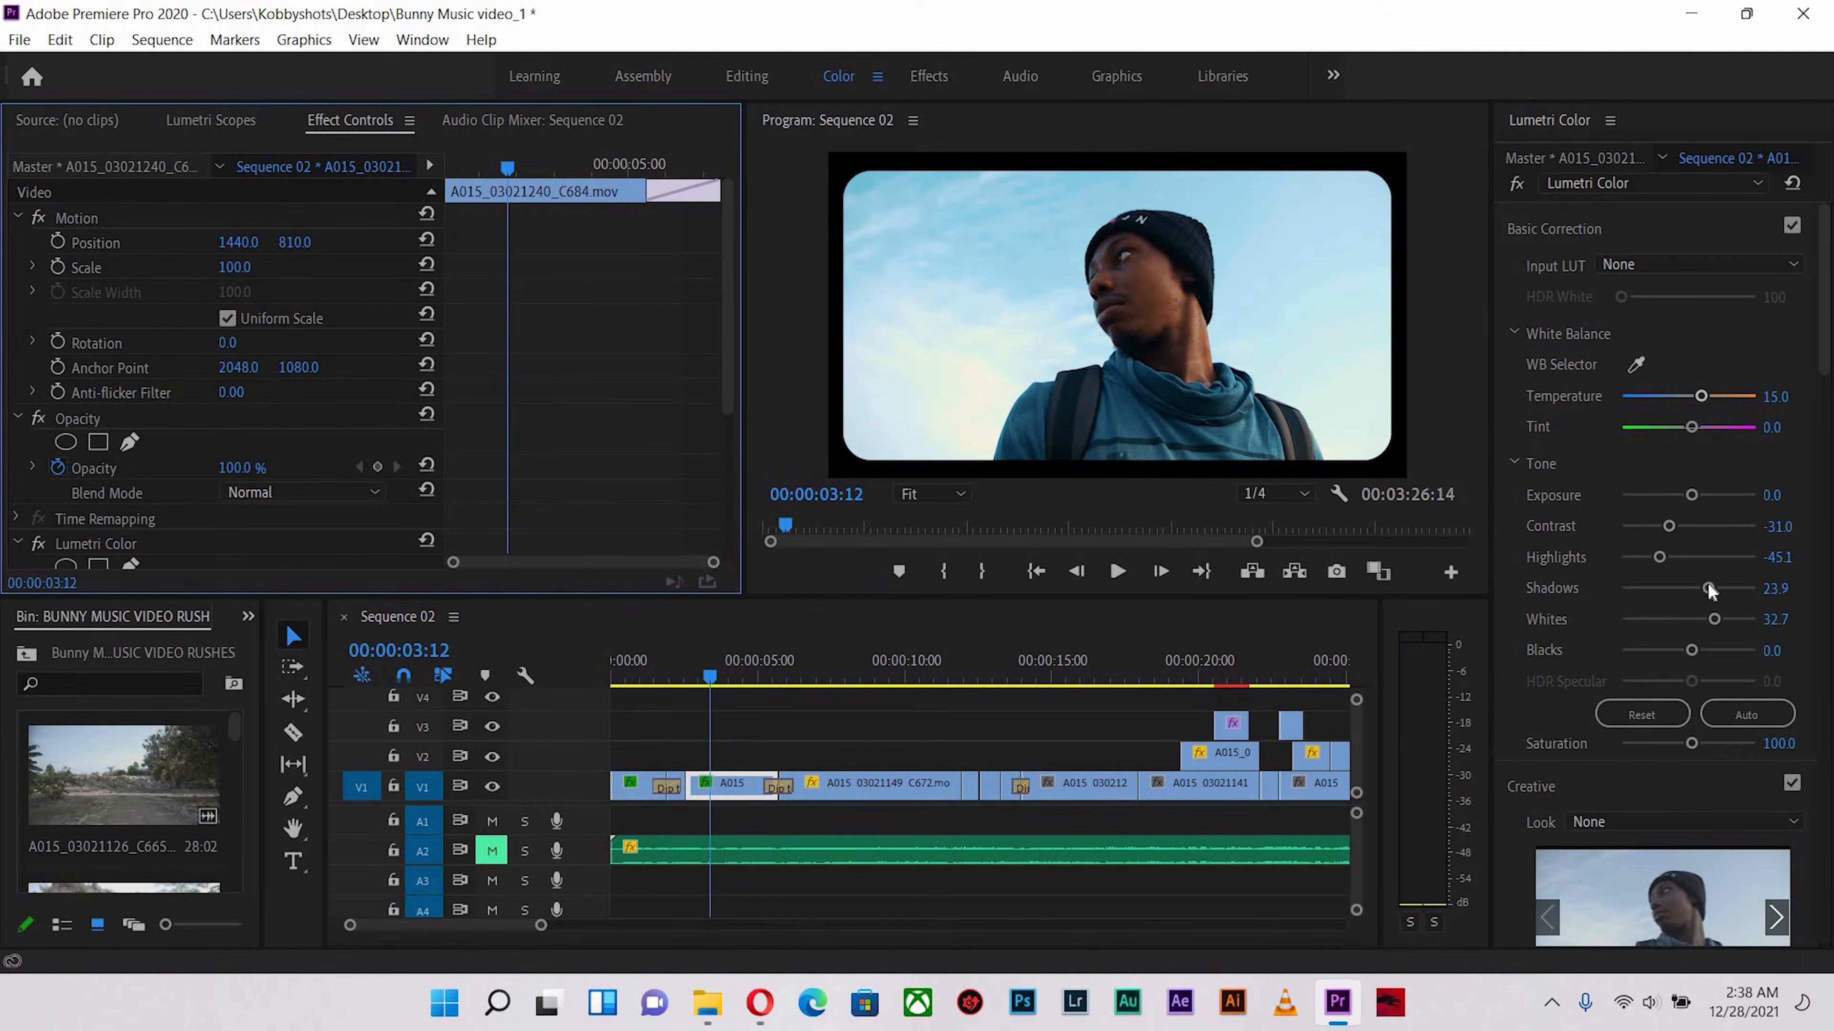
click(1723, 589)
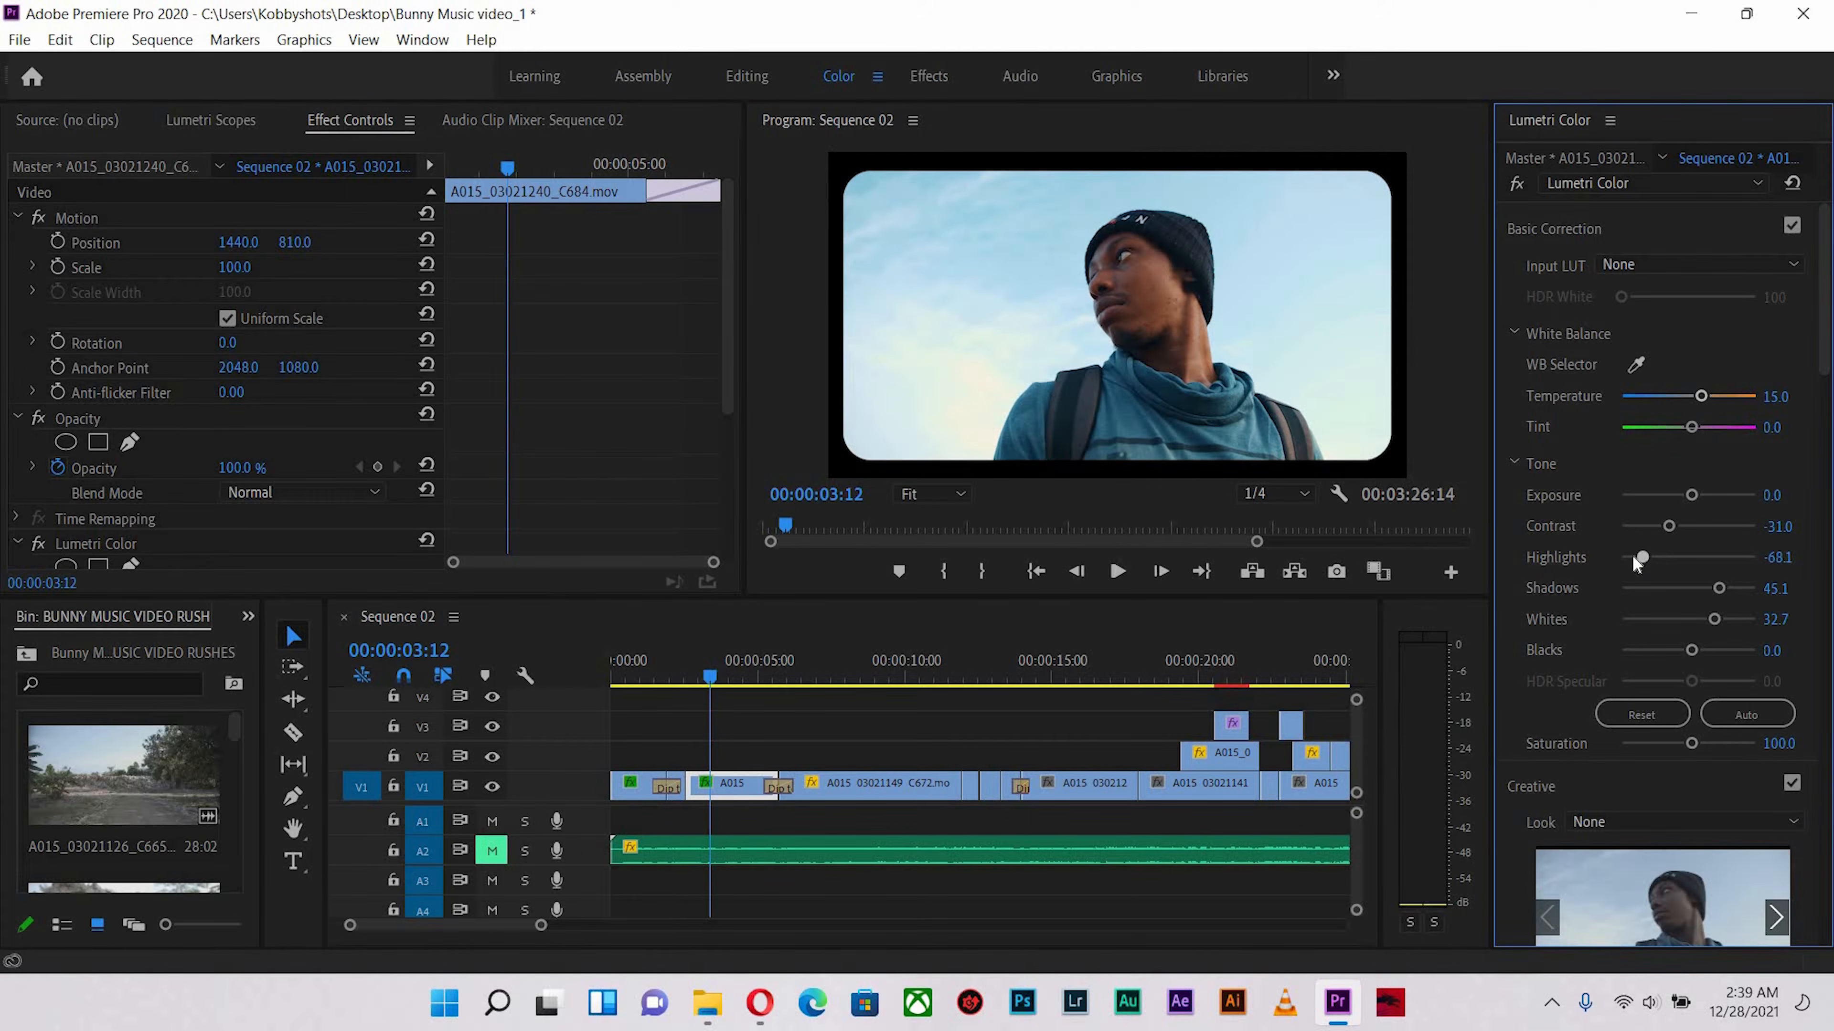
drag(1633, 556, 1632, 550)
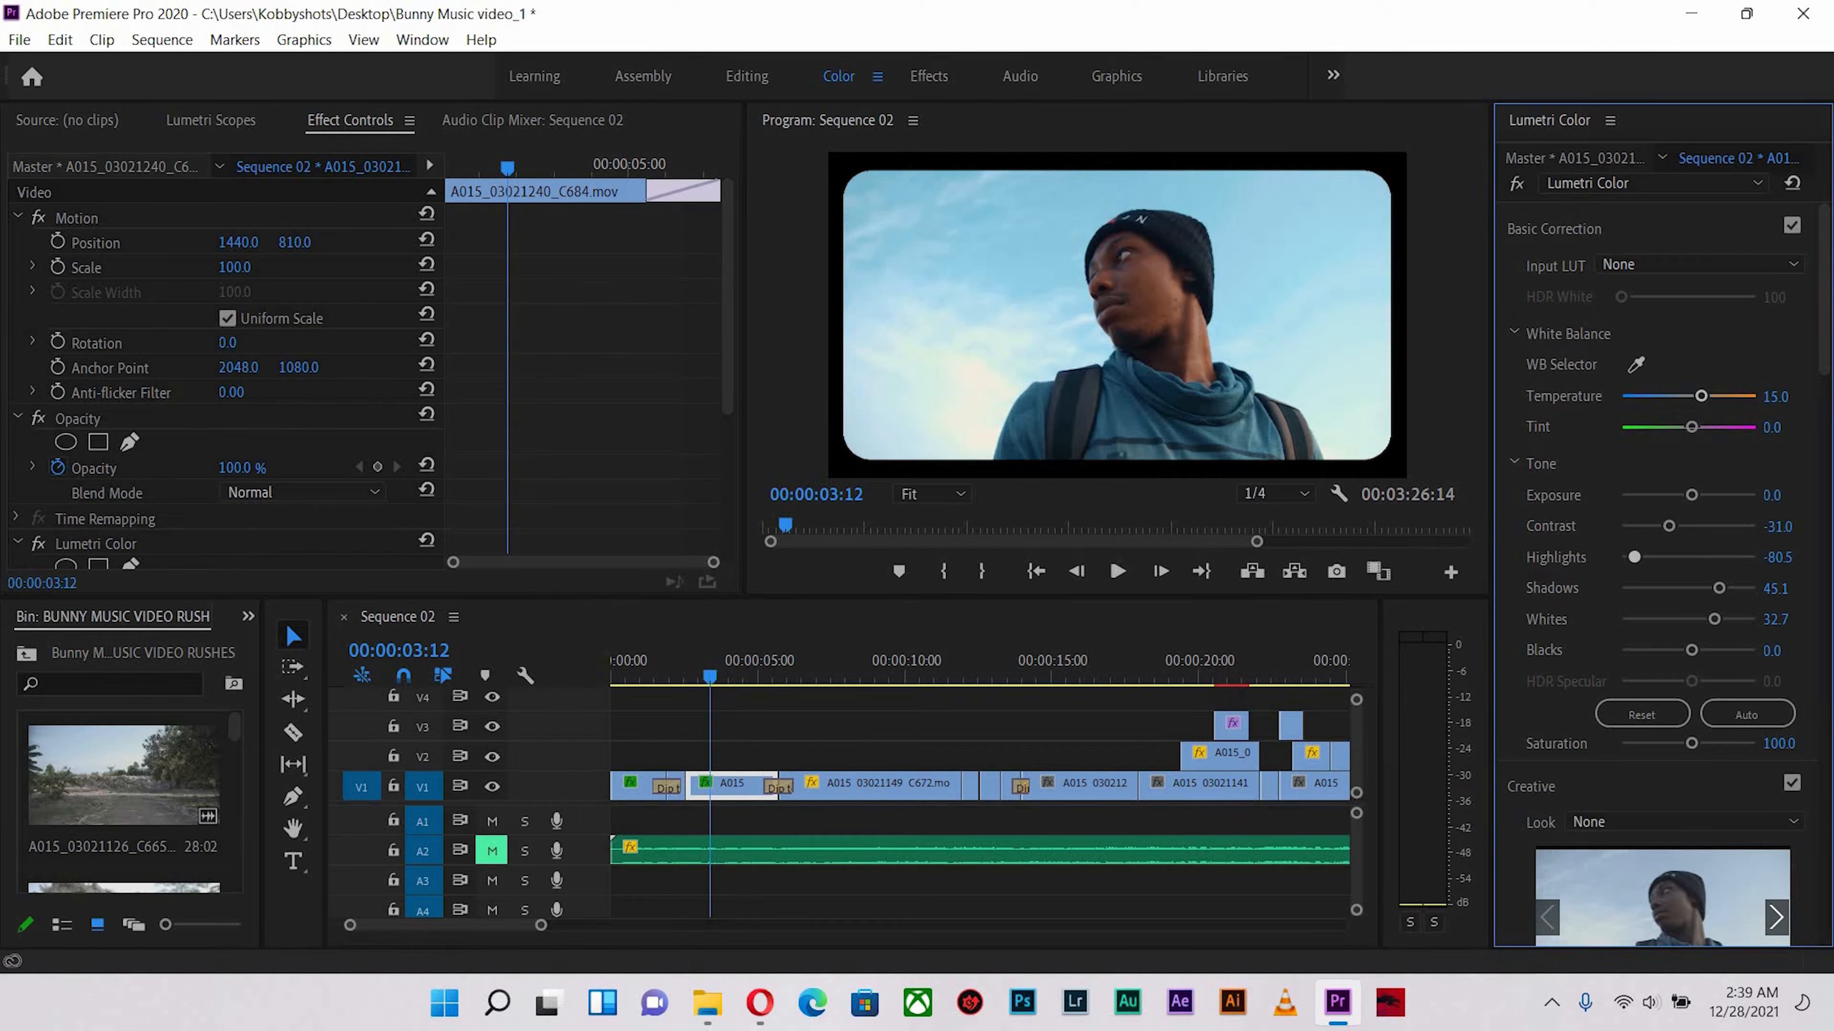
Raise the sky blue's saturation on the Hue vs Sat curve and sample the same blue on the Hue vs Hue curve
scroll(1813, 466, down, 5)
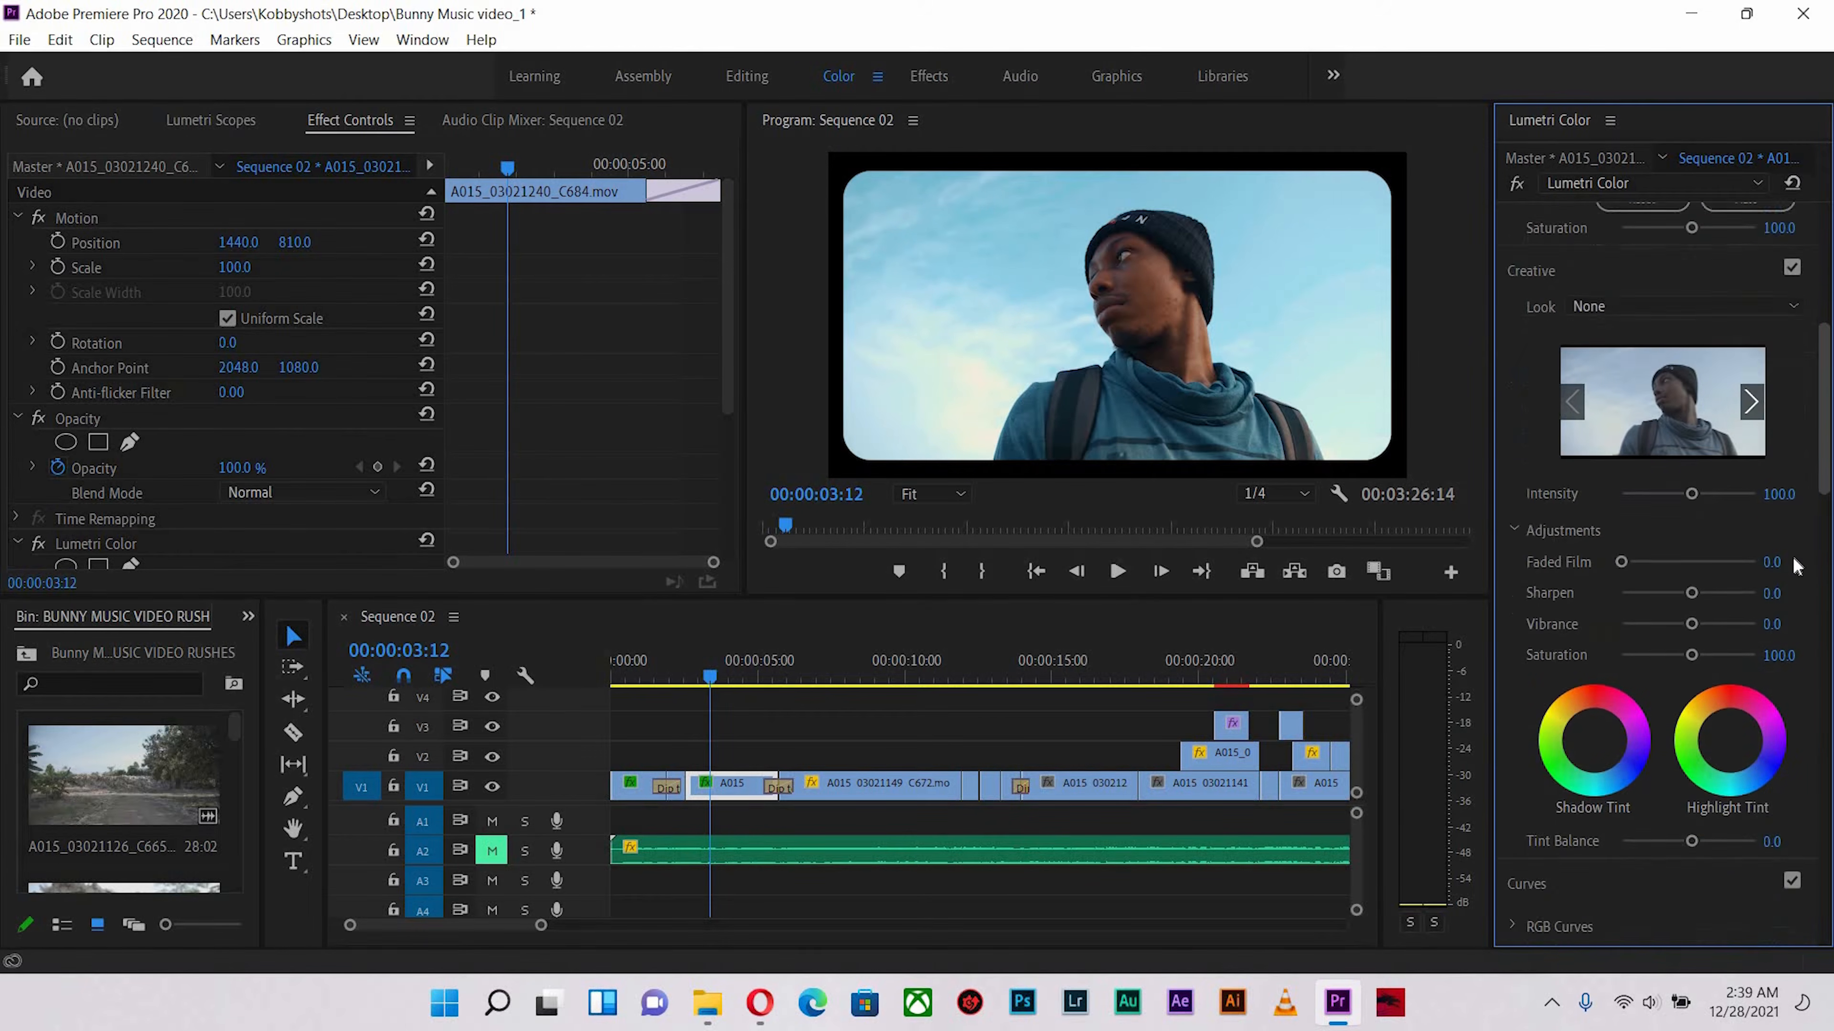
scroll(1793, 575, down, 10)
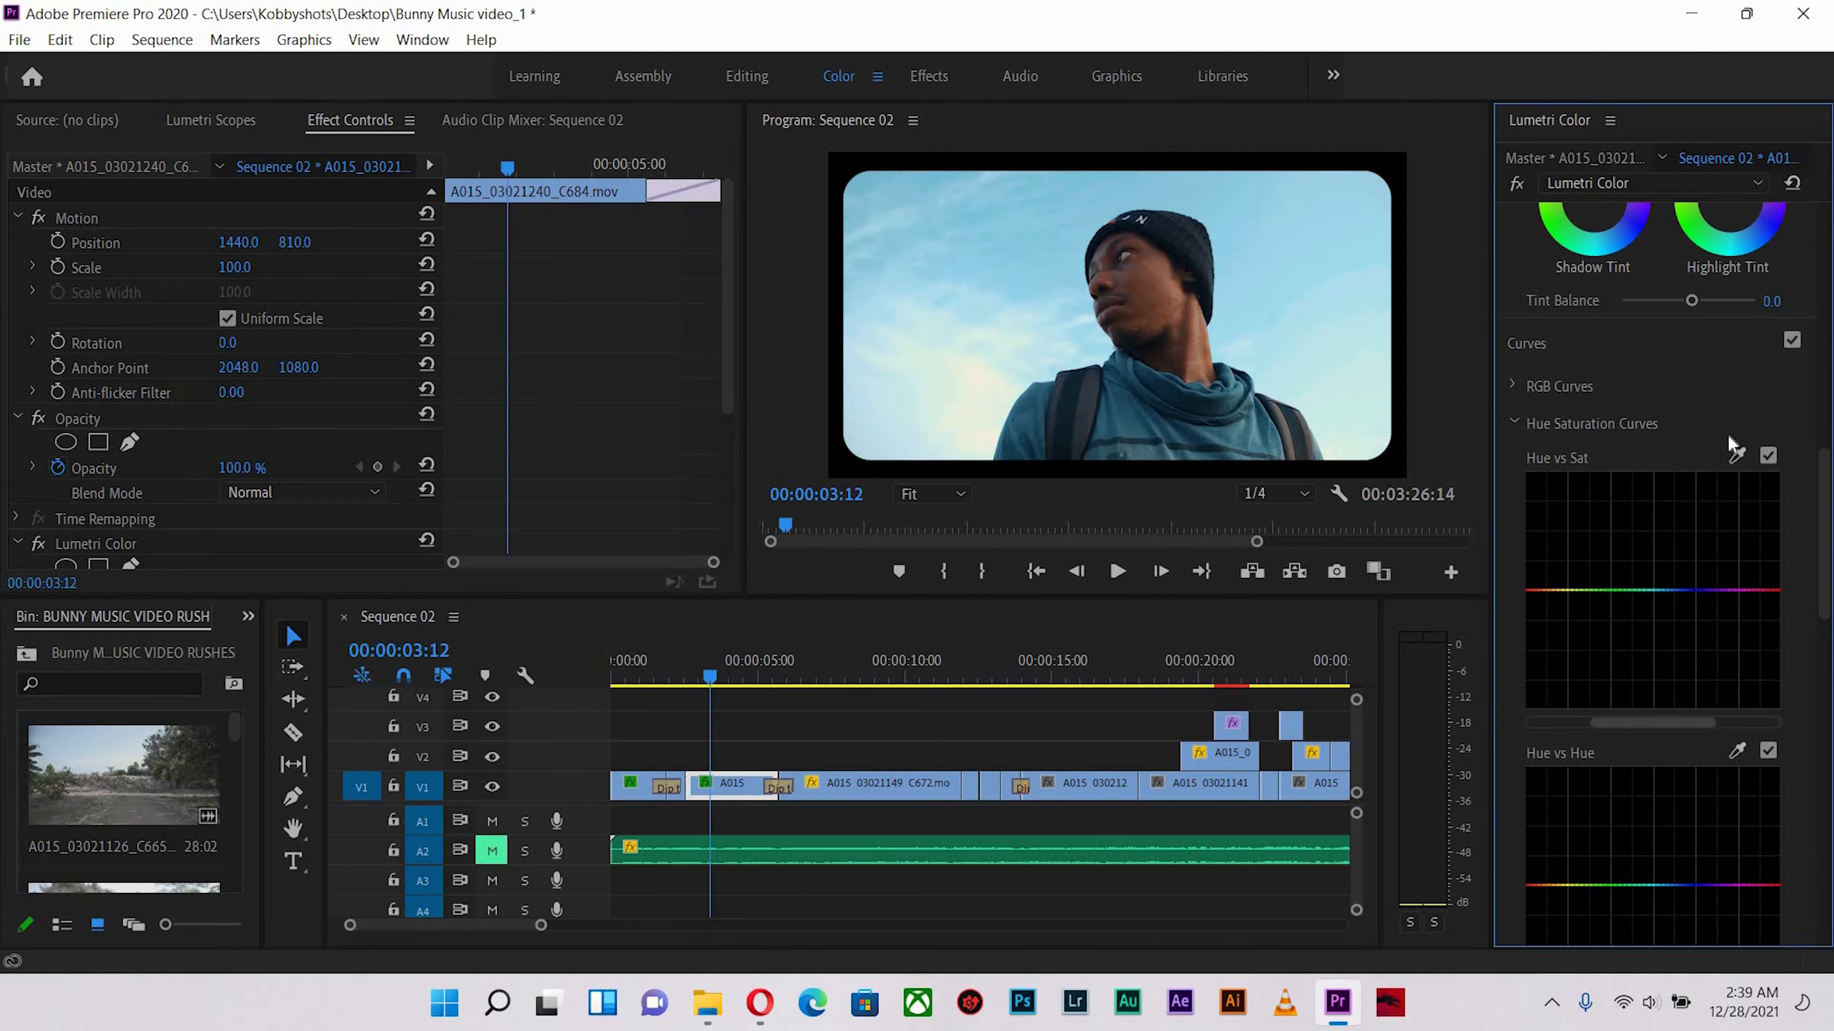
click(1736, 454)
mouse_move(1673, 596)
mouse_down()
mouse_move(1674, 556)
mouse_move(1674, 576)
mouse_up()
click(1740, 747)
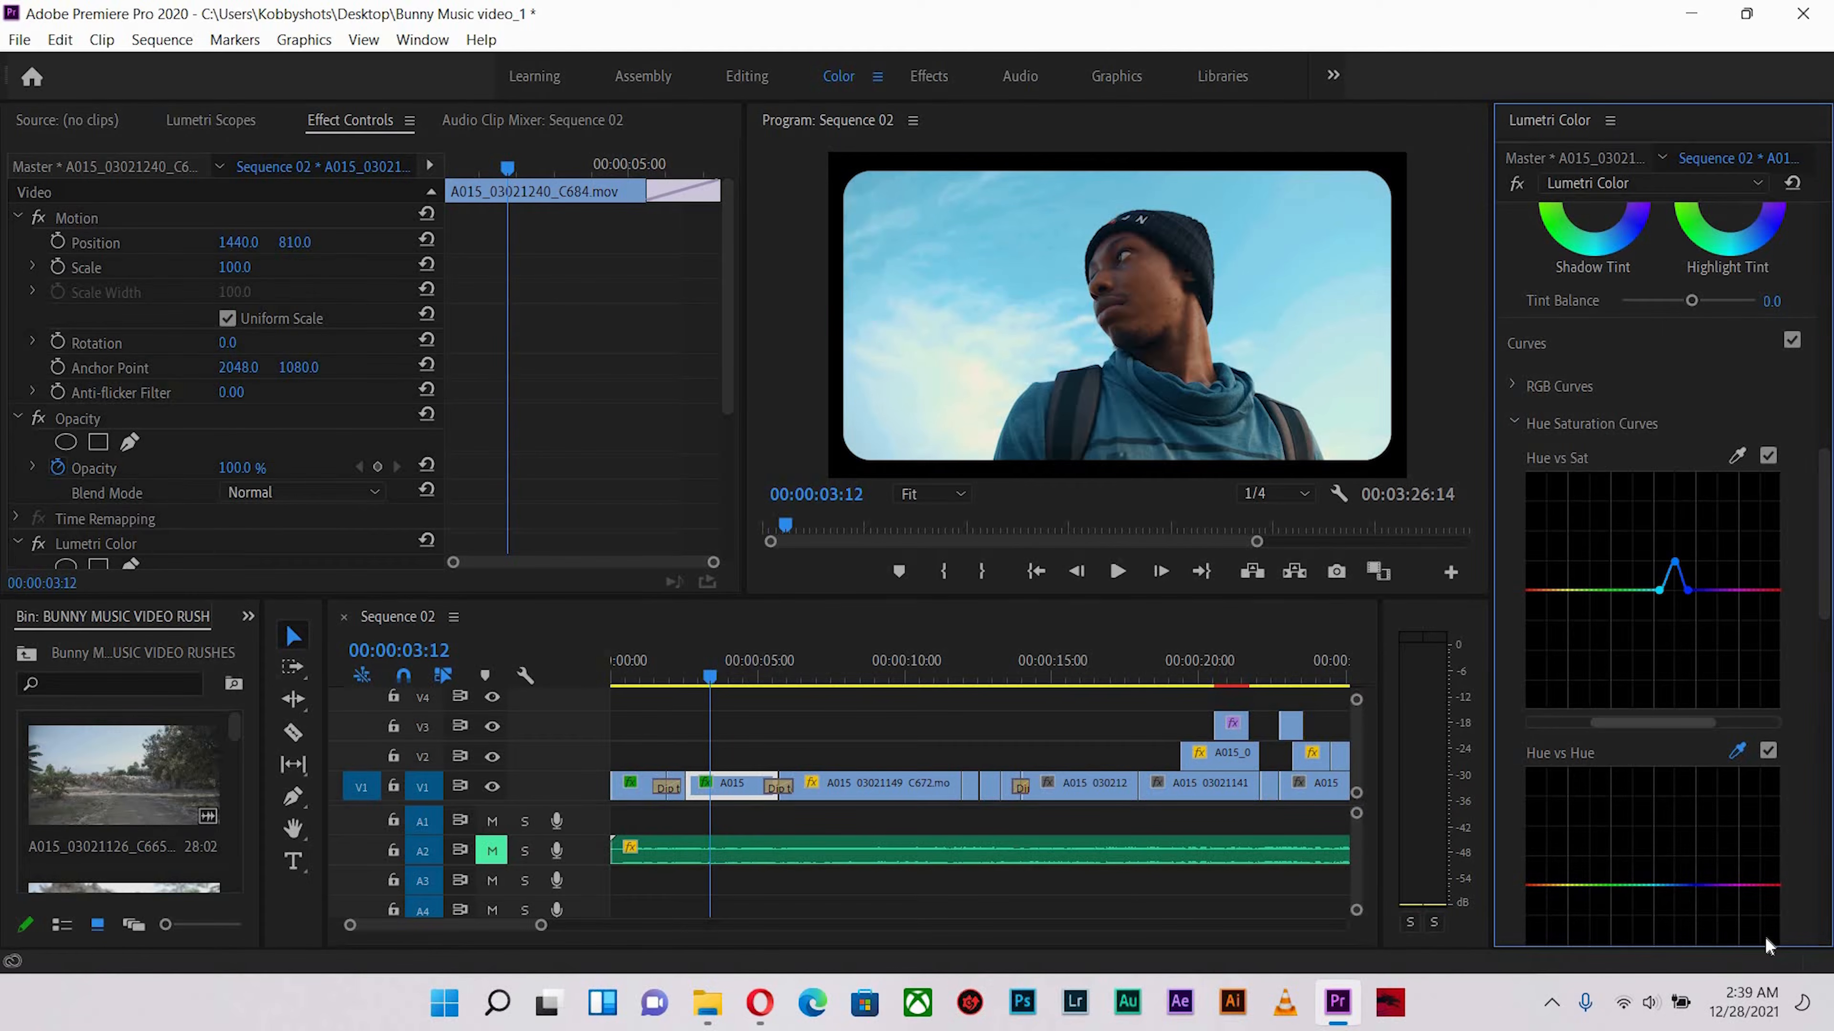
click(1674, 884)
Play and scrub through the walking-feet and sky shots to review the corrected grade
click(694, 679)
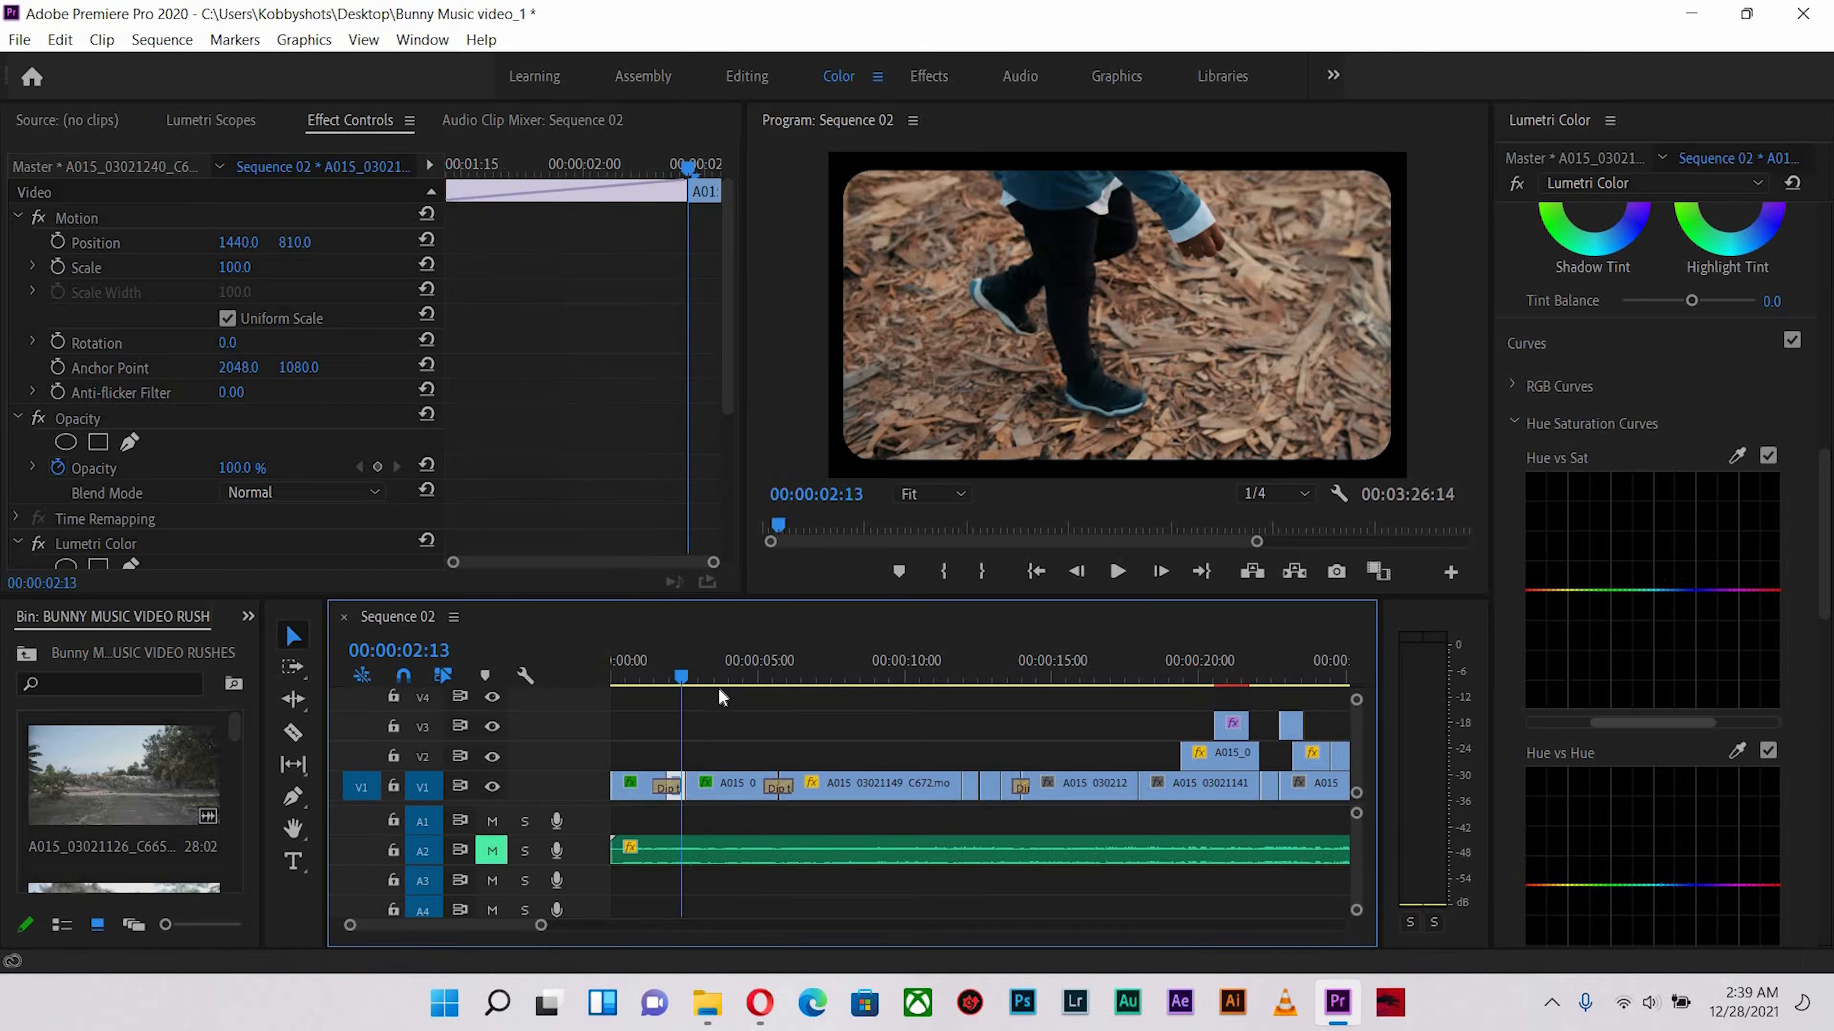
key(space)
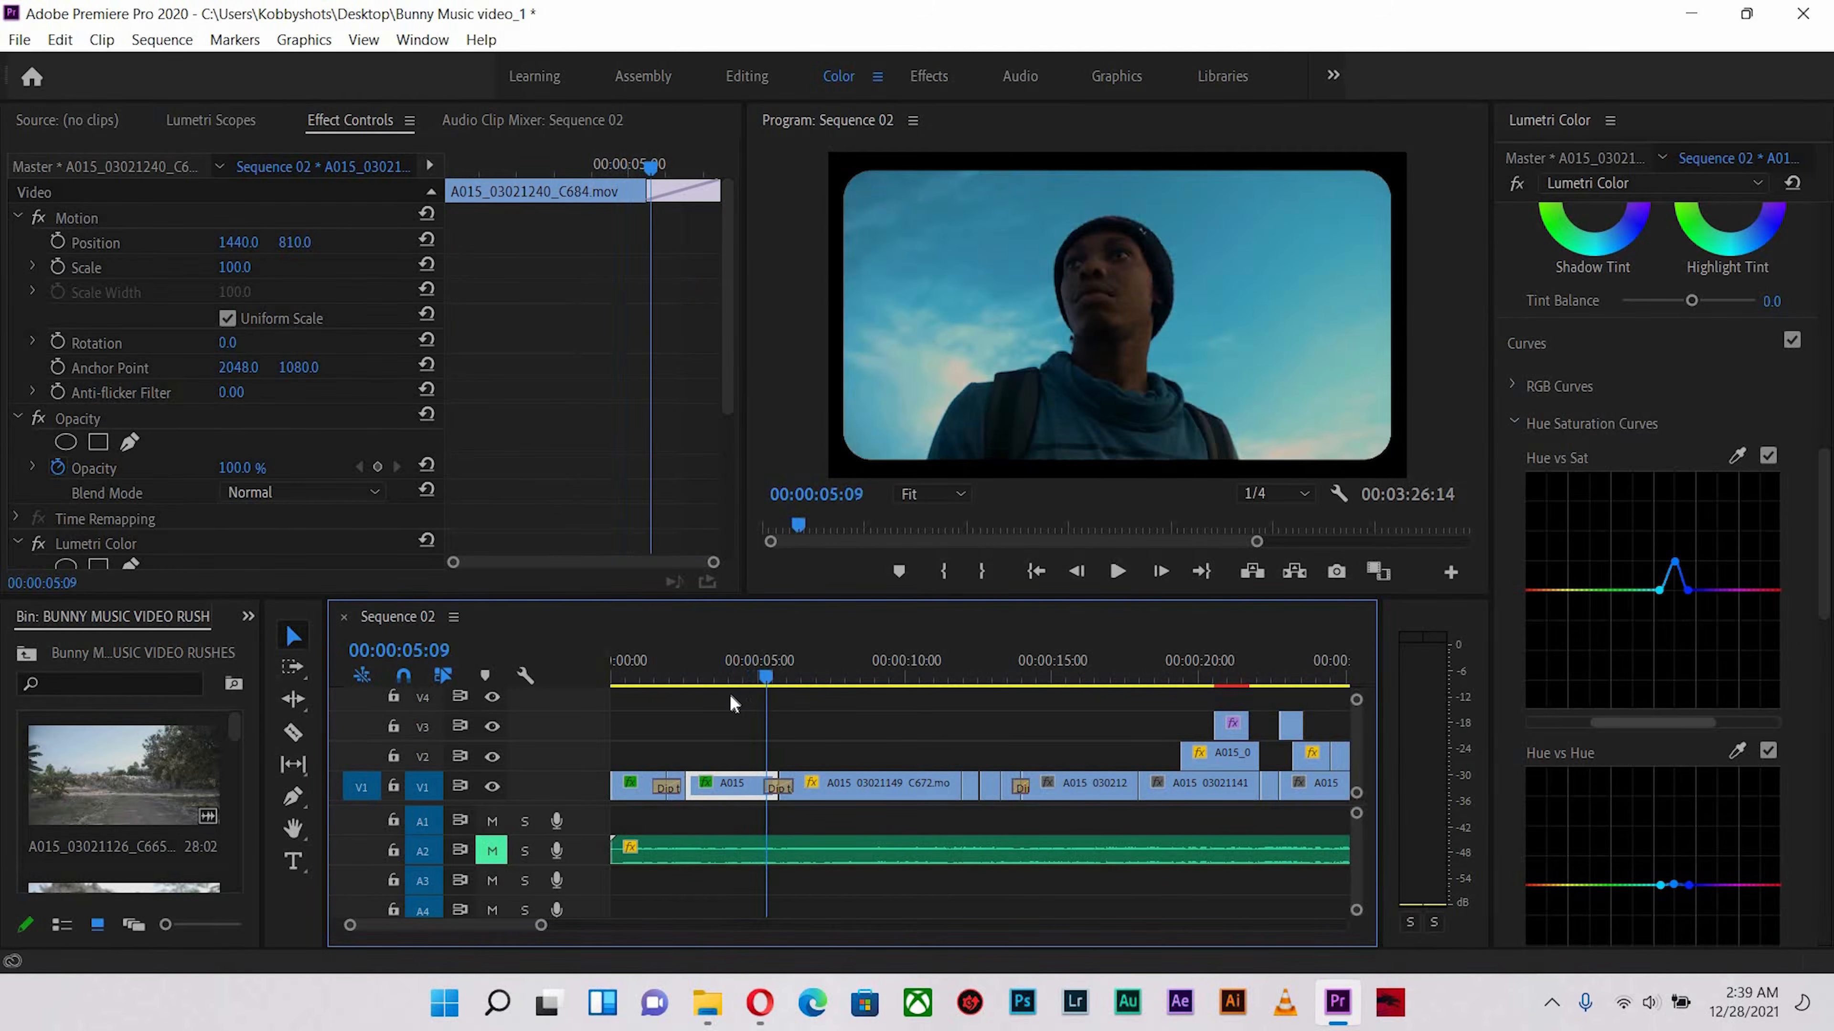
drag(737, 695, 736, 694)
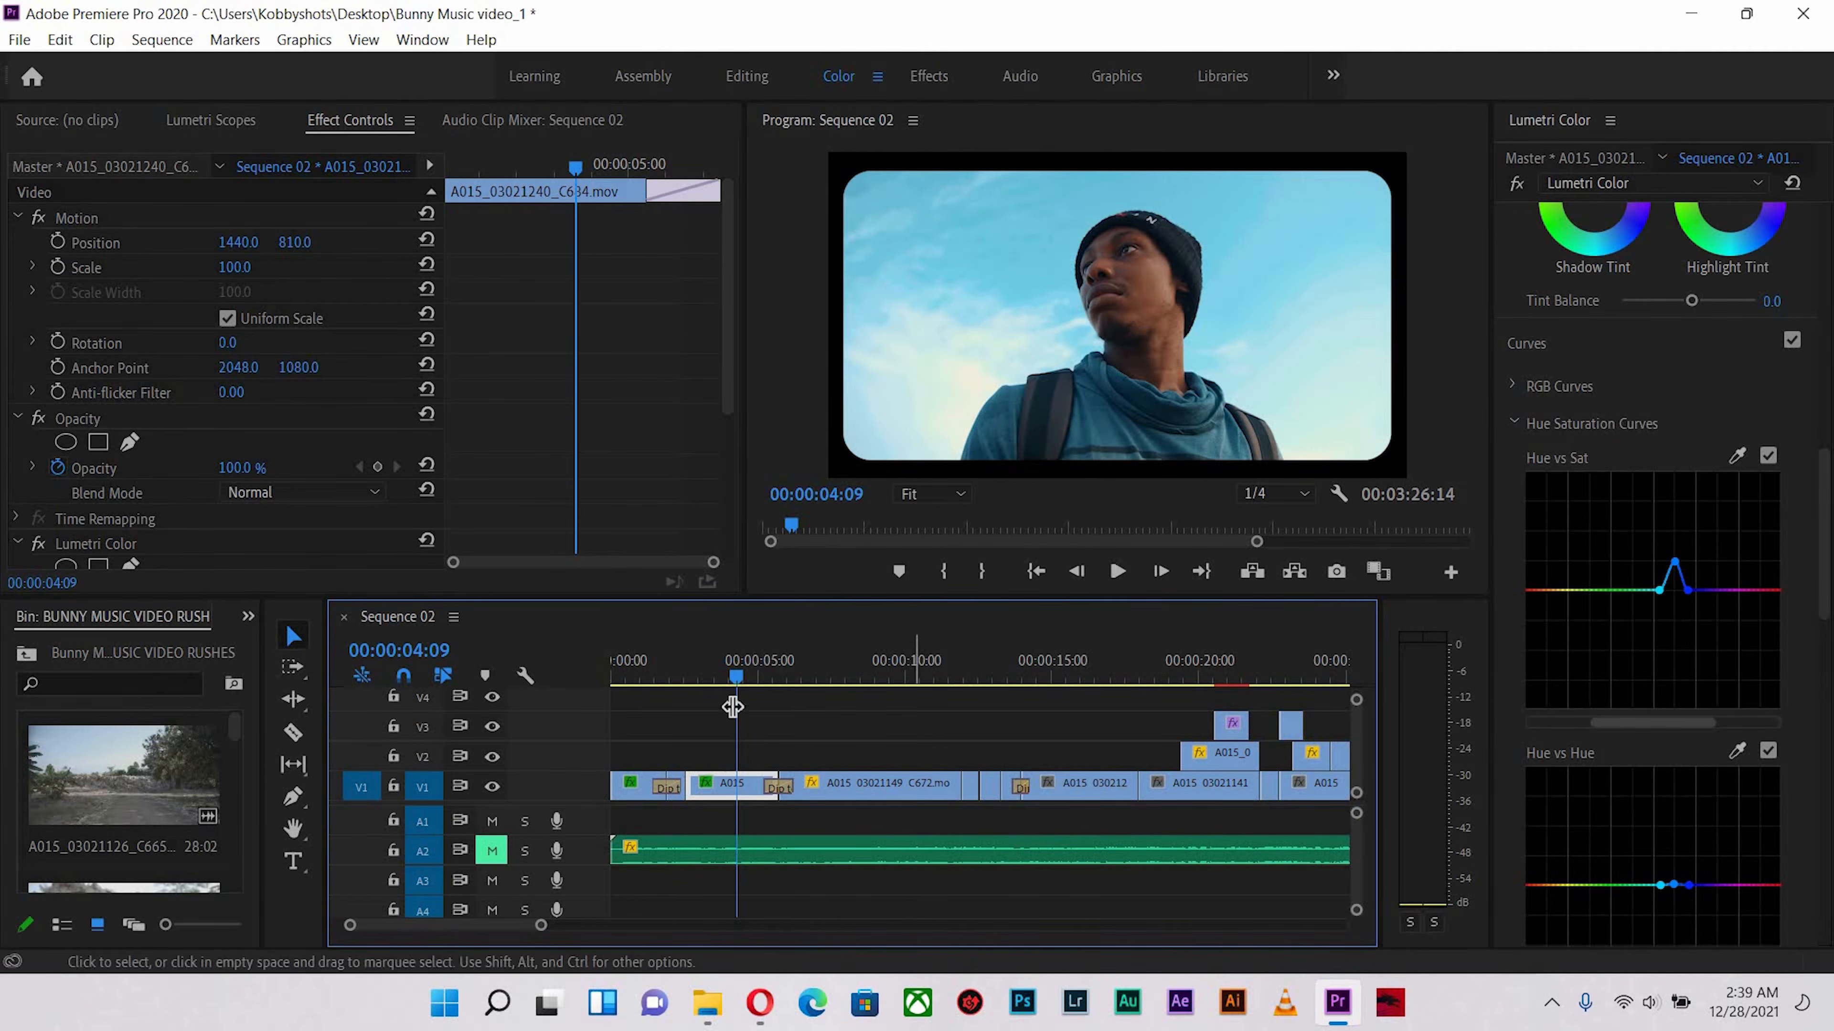
click(742, 679)
drag(813, 684, 742, 685)
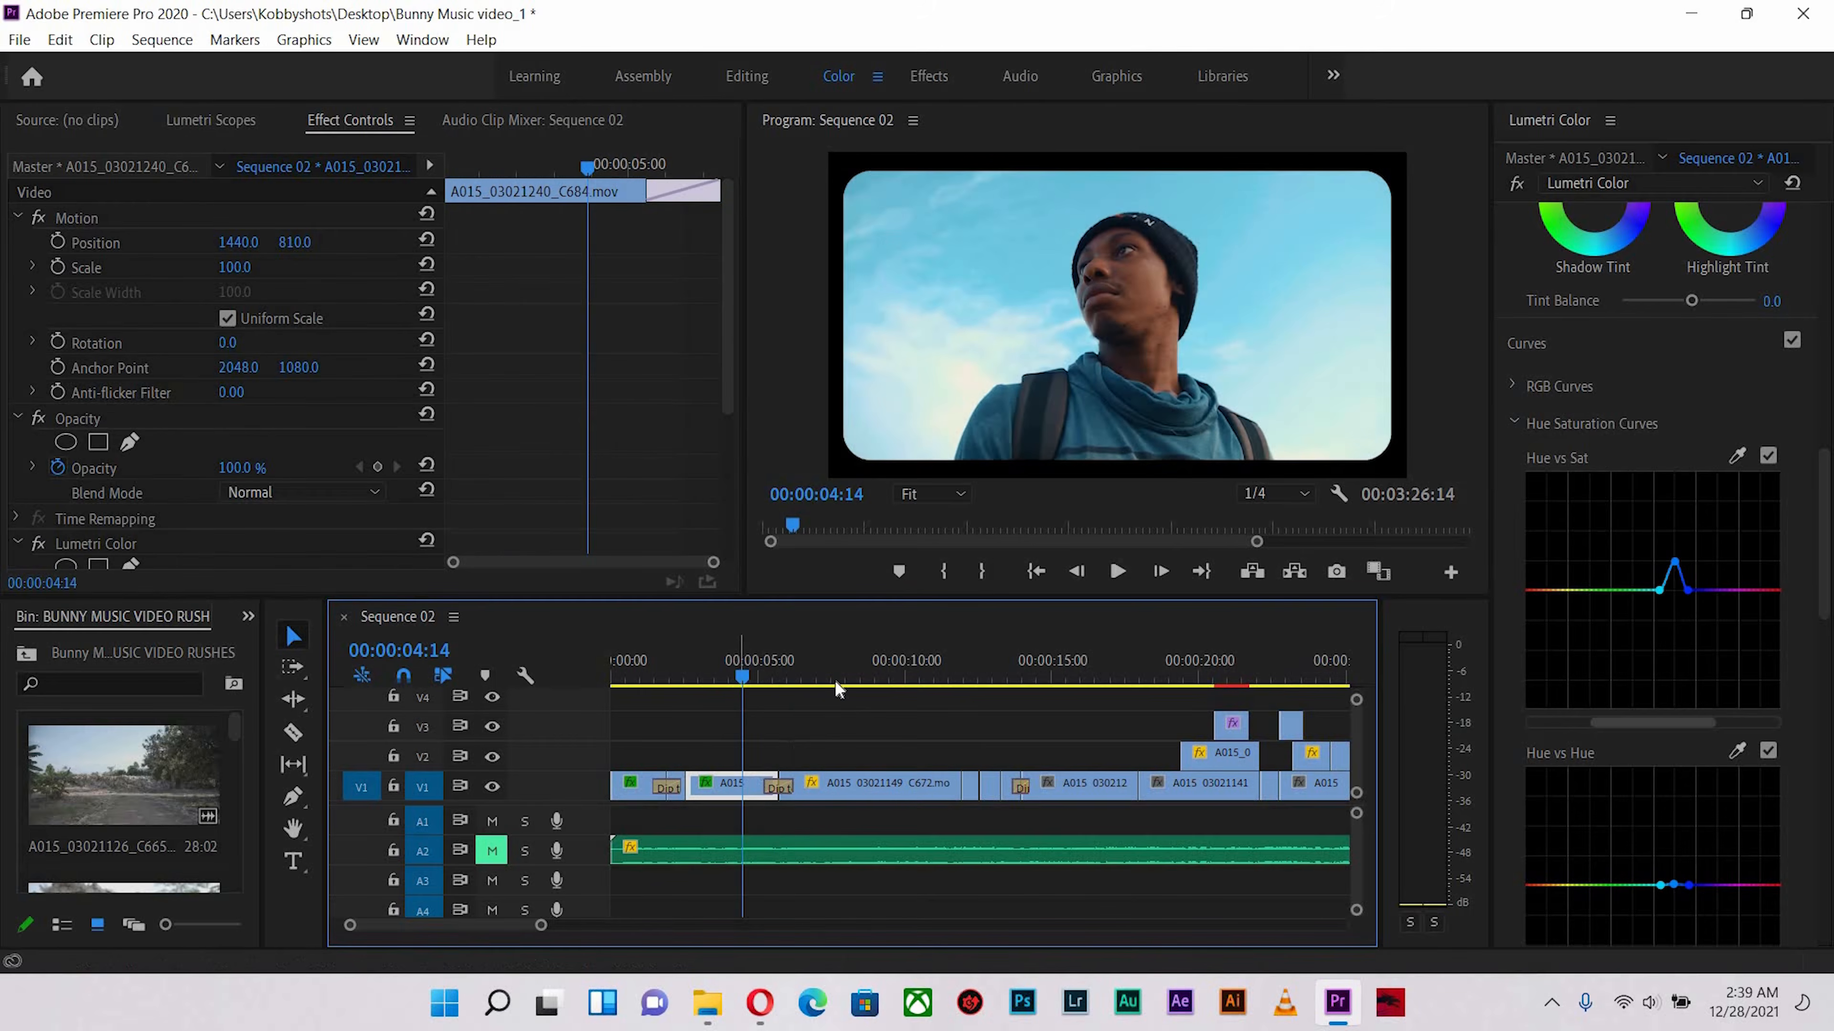
Copy the sky shot's Lumetri Color effect onto the clip A015_03021149_C672.mov on V1
click(844, 783)
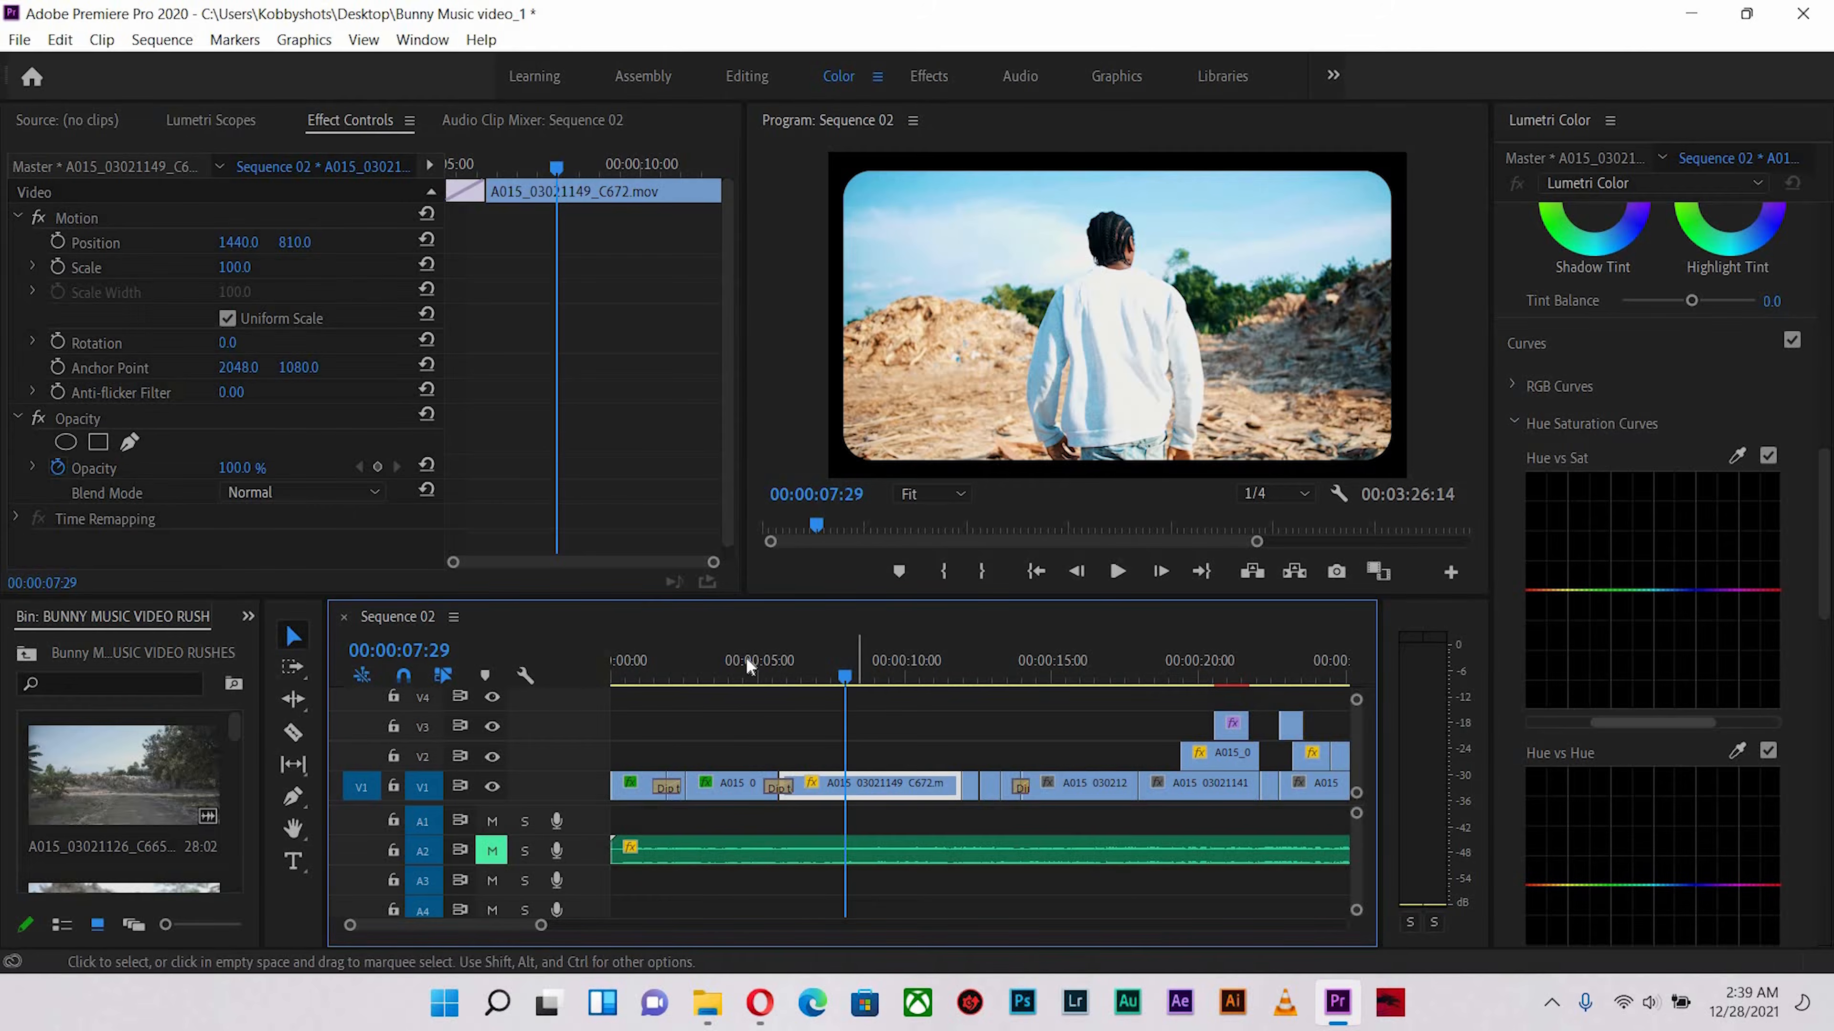
click(742, 783)
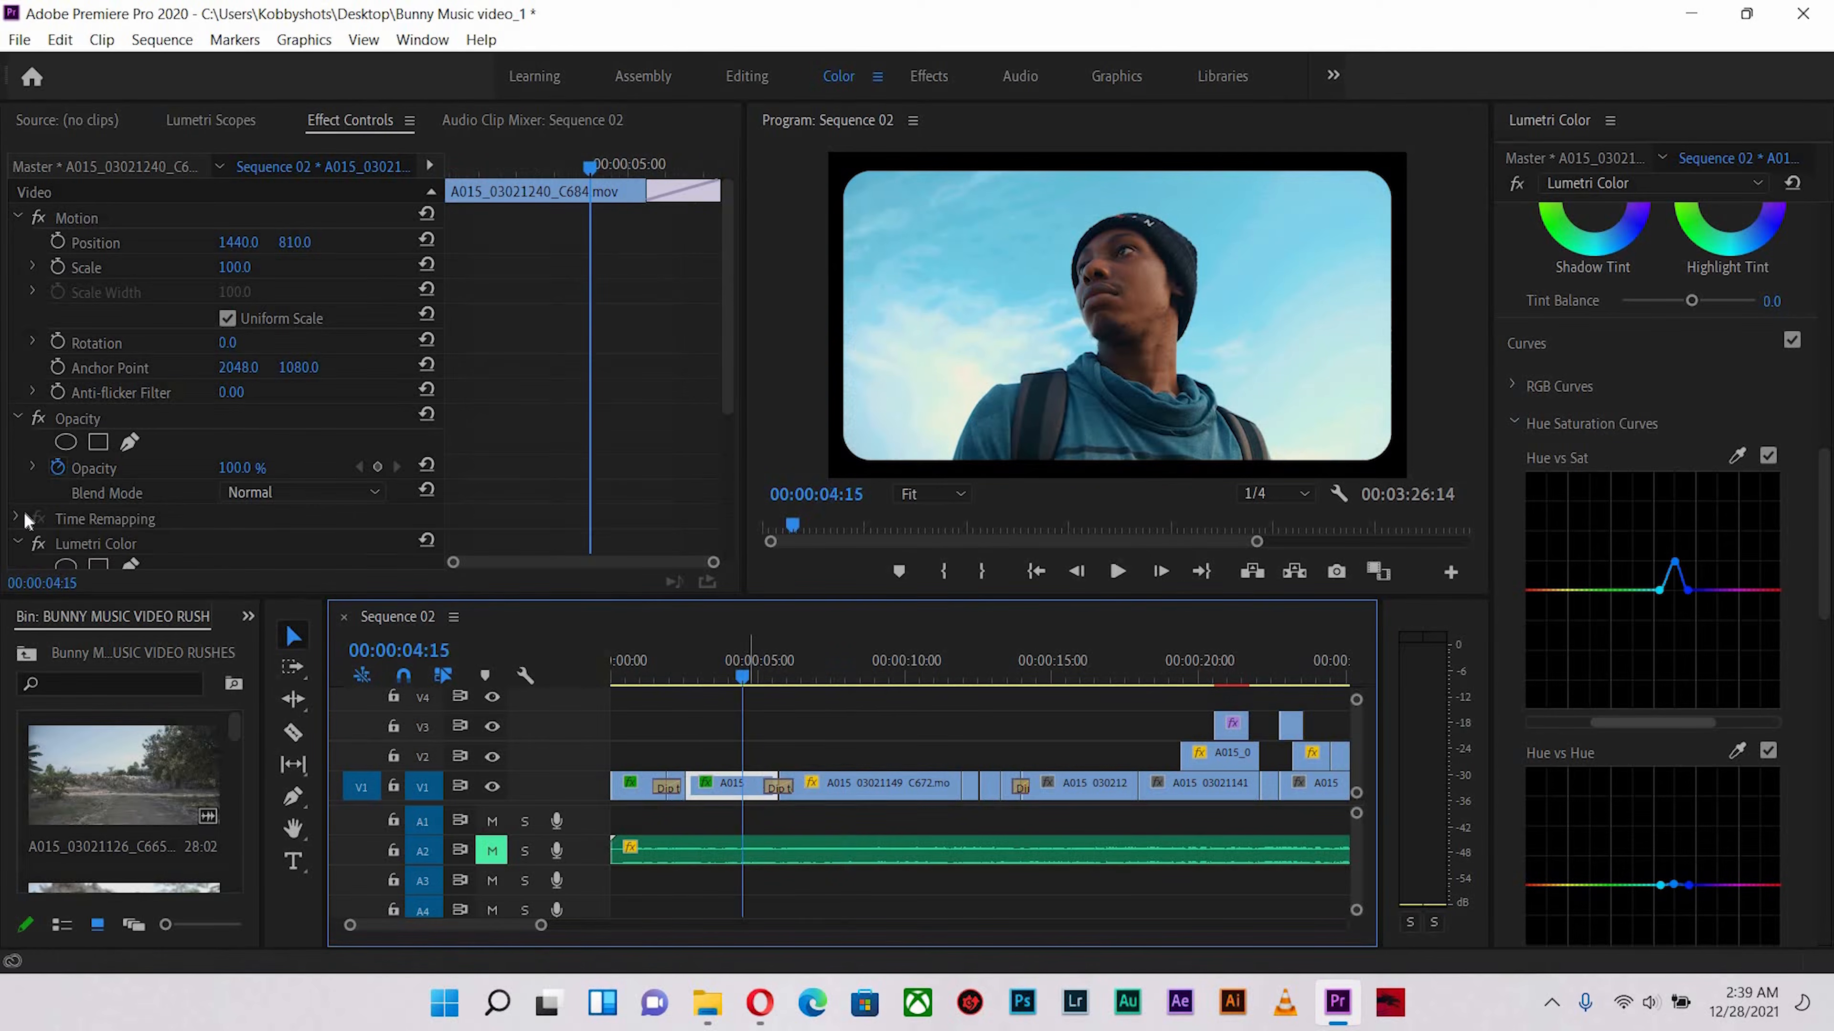
click(69, 545)
click(877, 788)
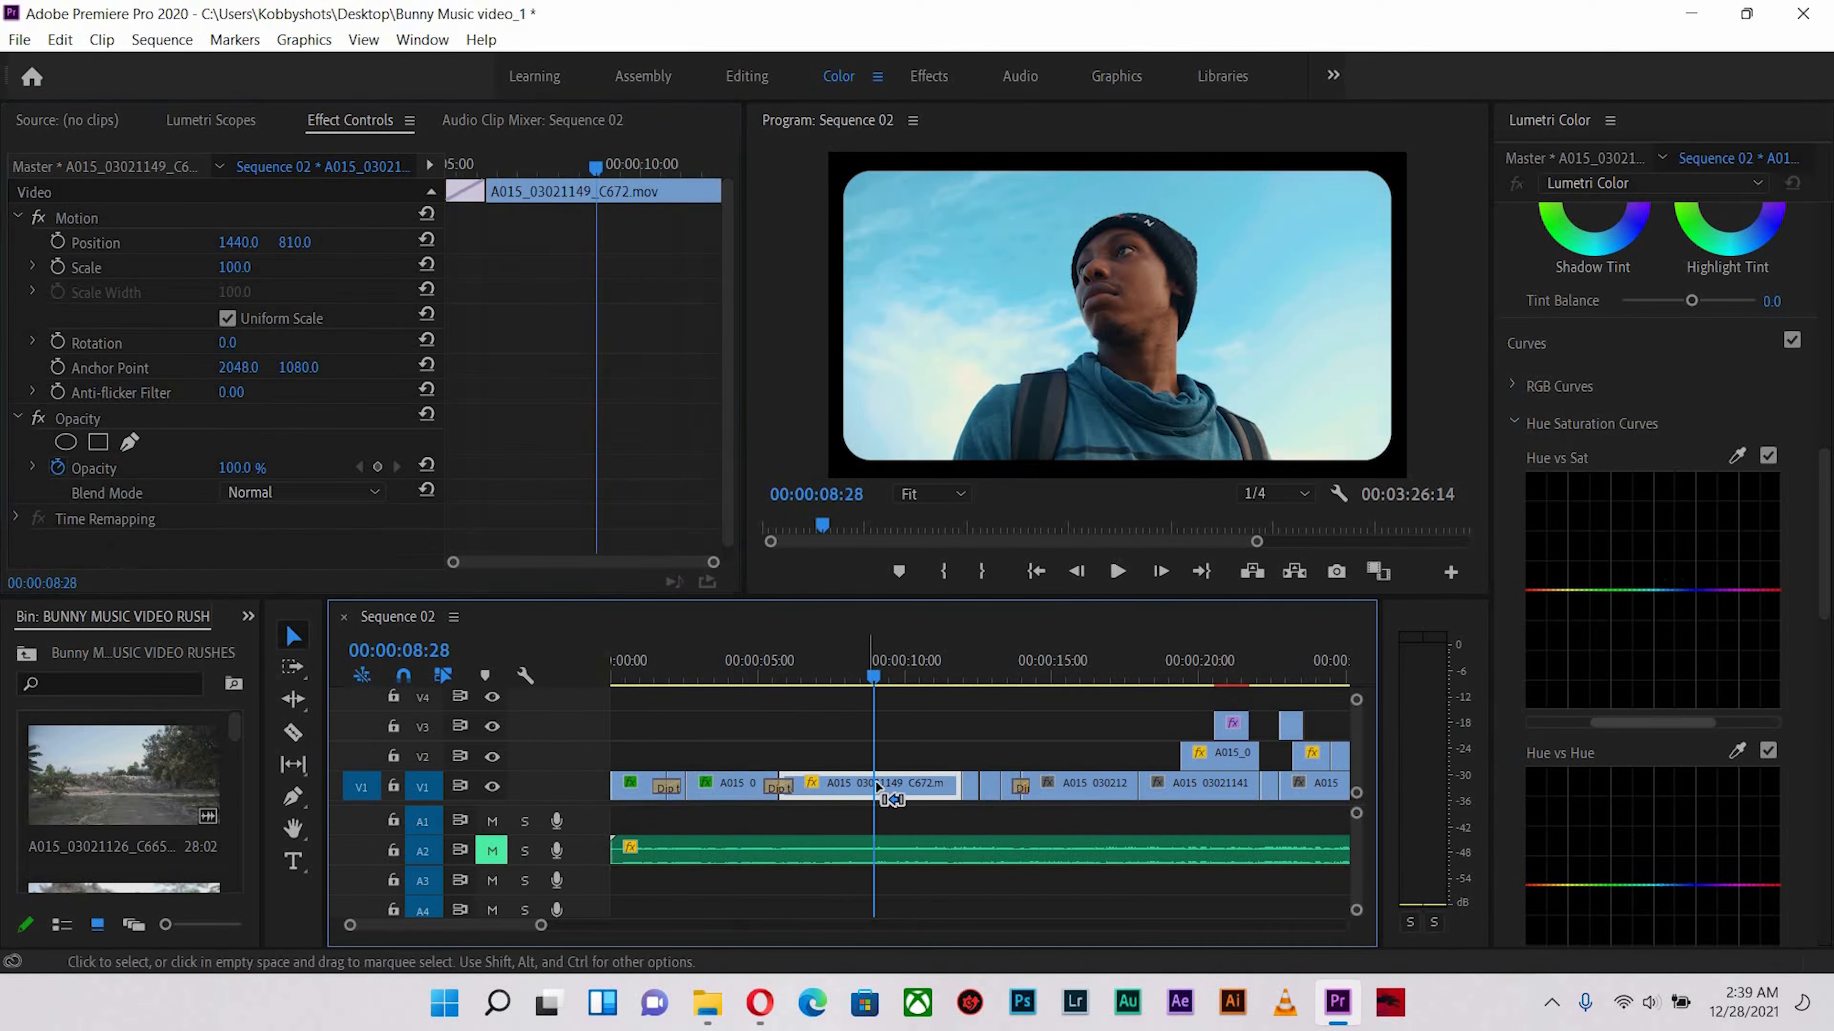
key(ctrl+v)
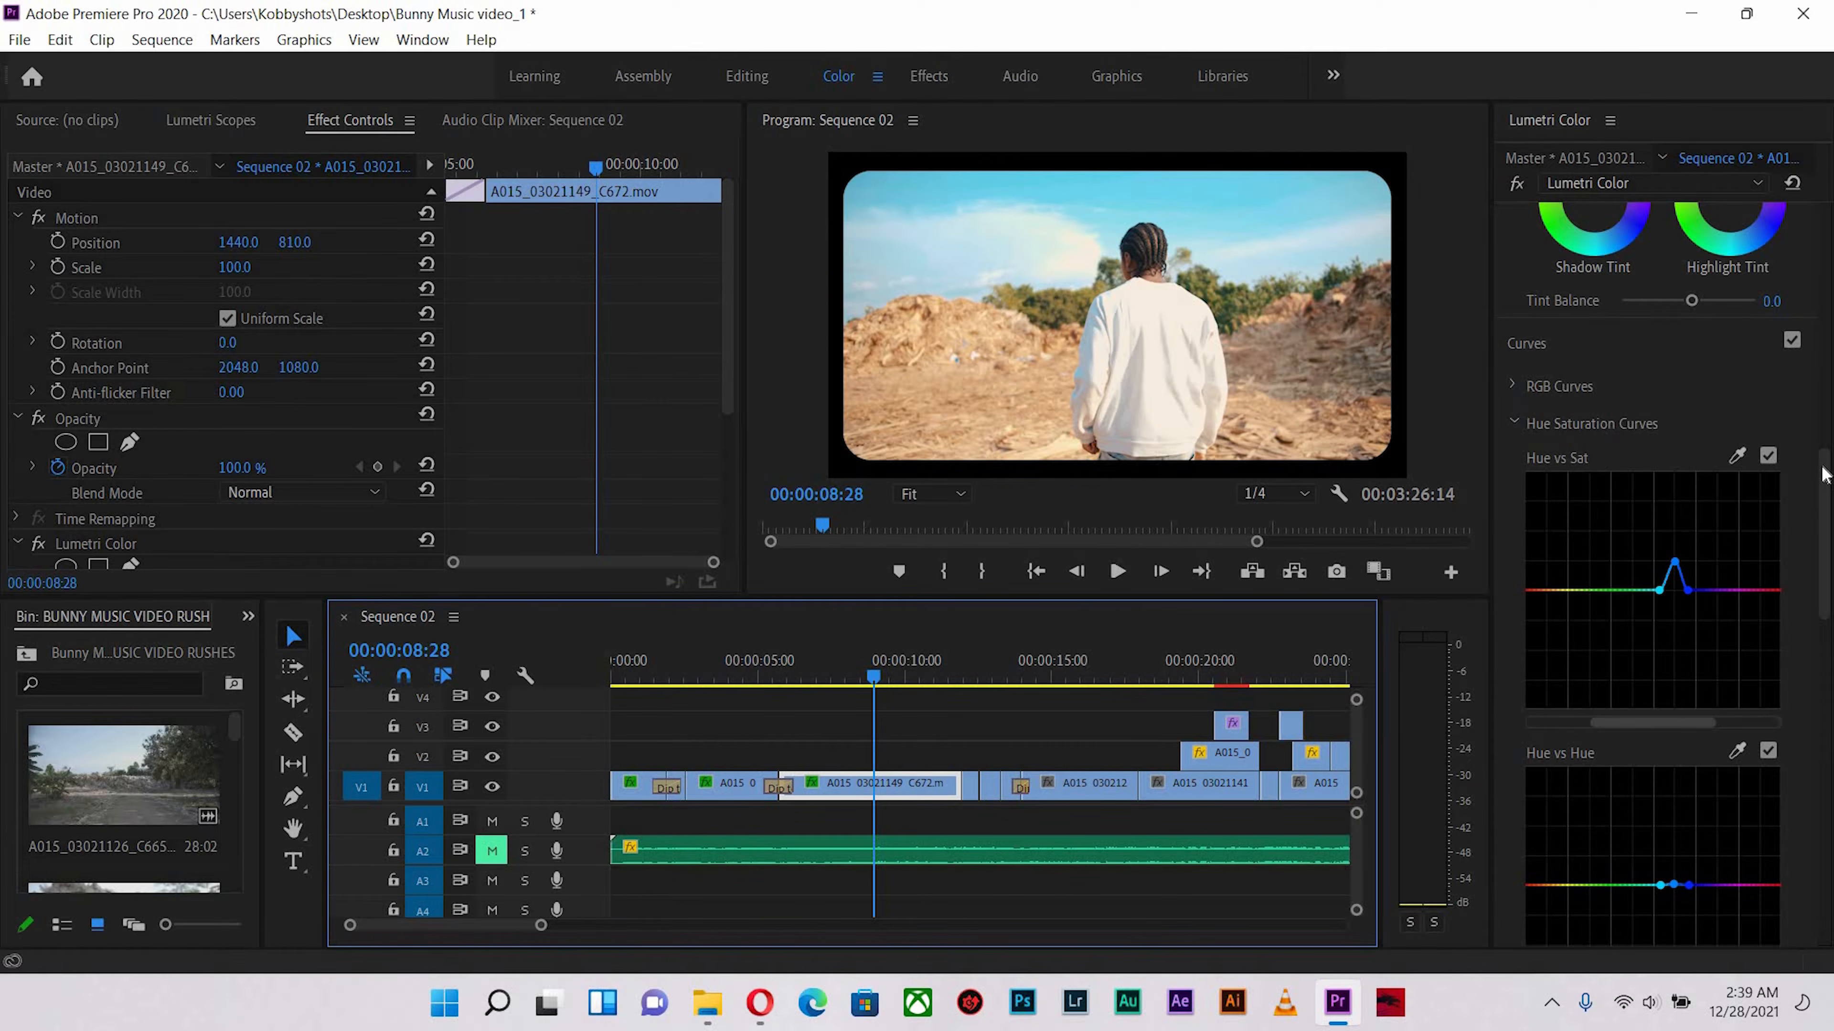
Correct the tone of clip A015_03021149_C672.mov by setting whites to 2.7, exposure to -0.4 and shadows to 27.4
scroll(1713, 523, up, 10)
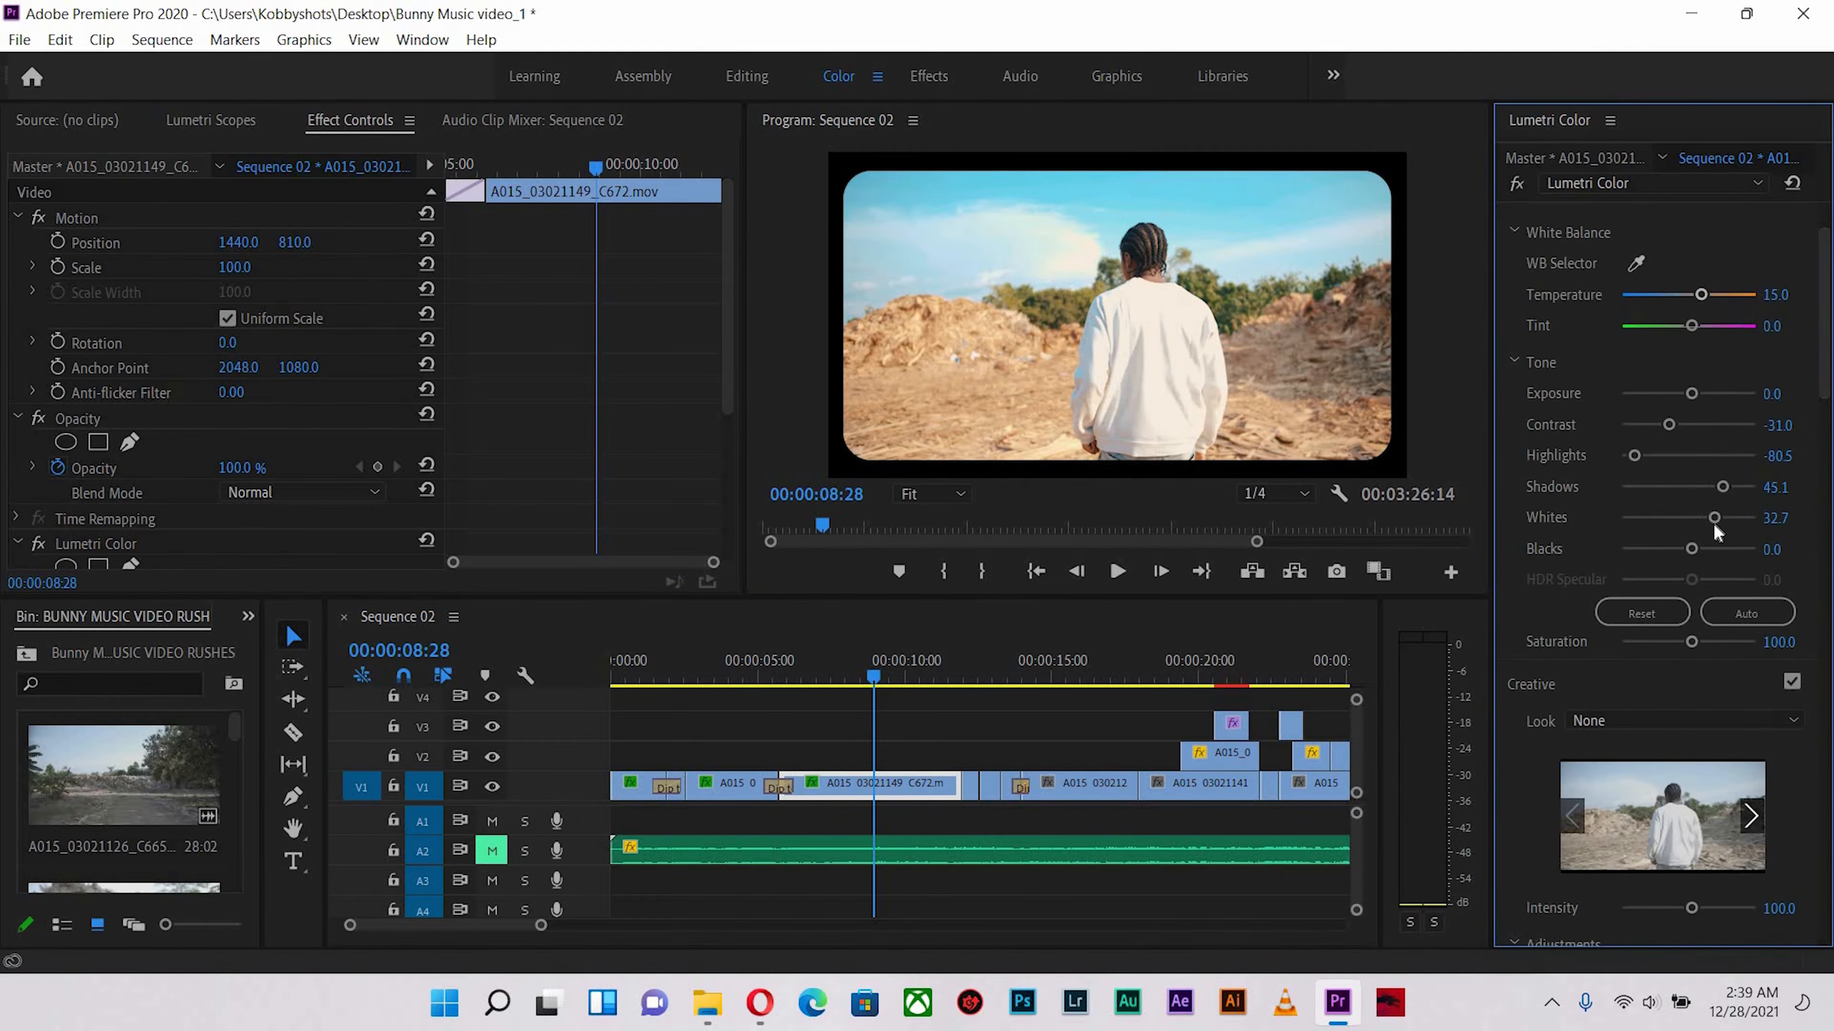
drag(1682, 520, 1690, 514)
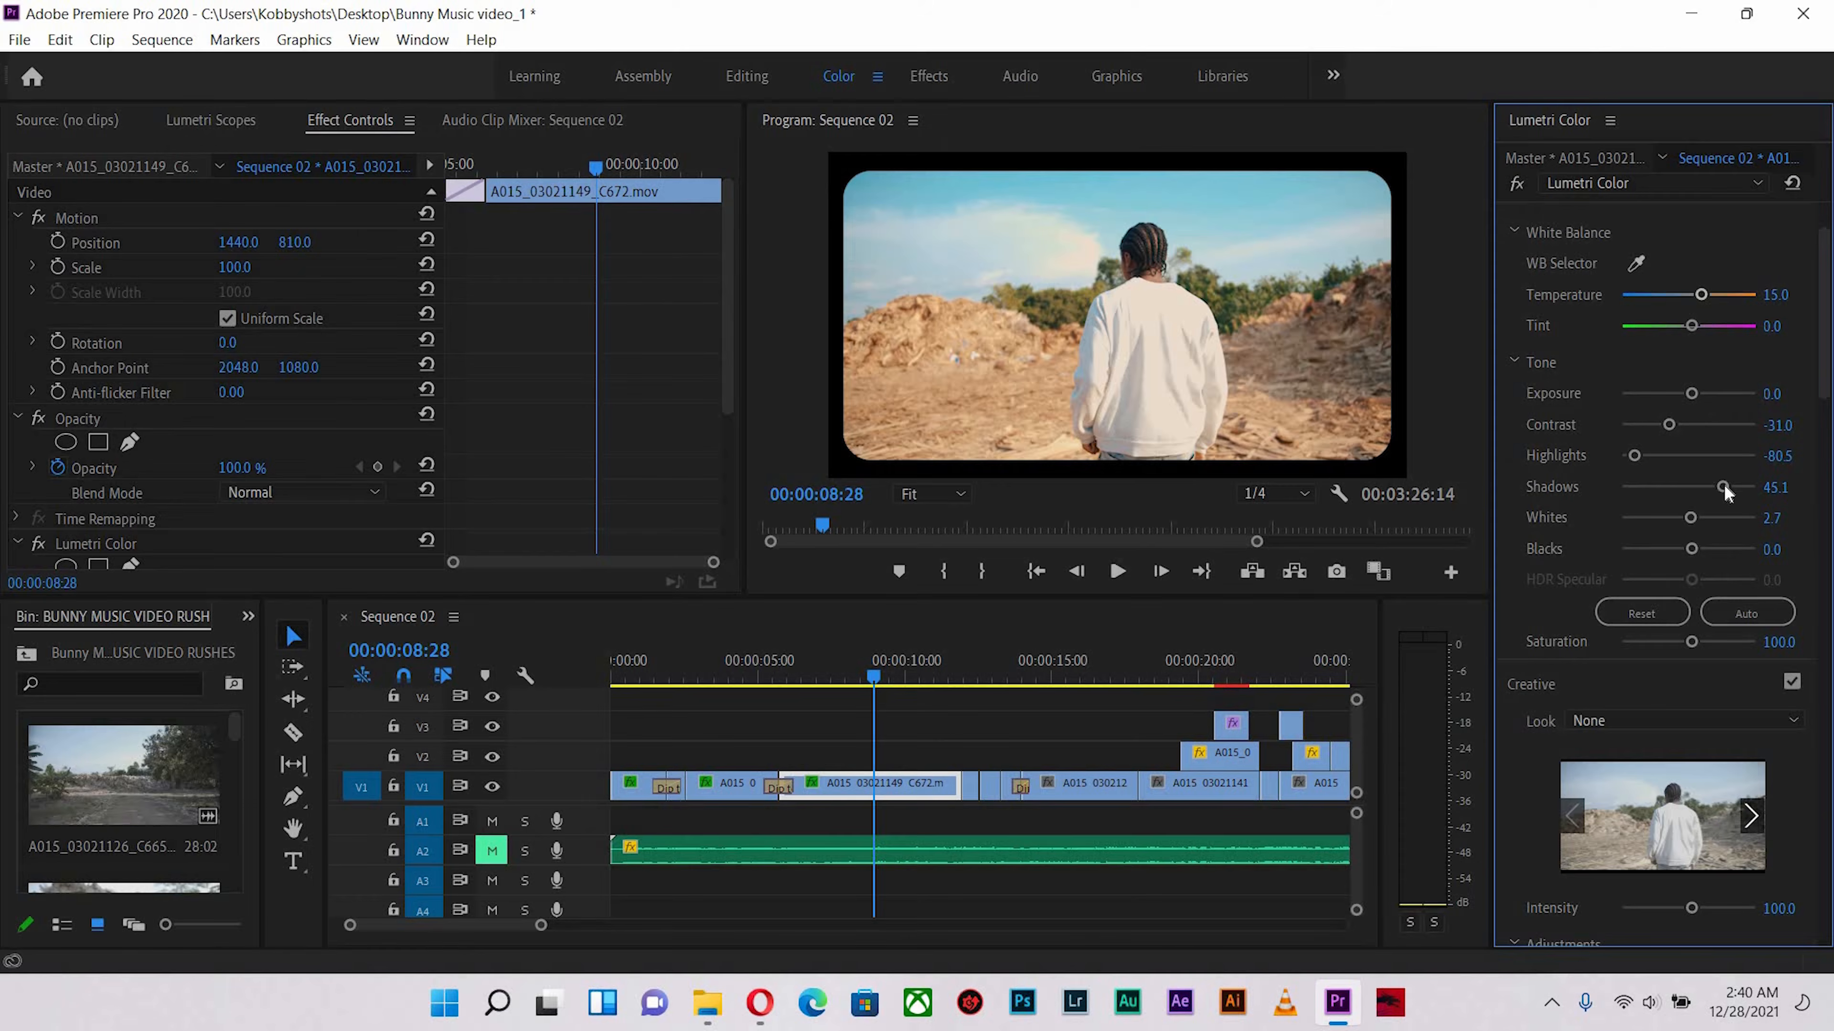
drag(1705, 482, 1700, 481)
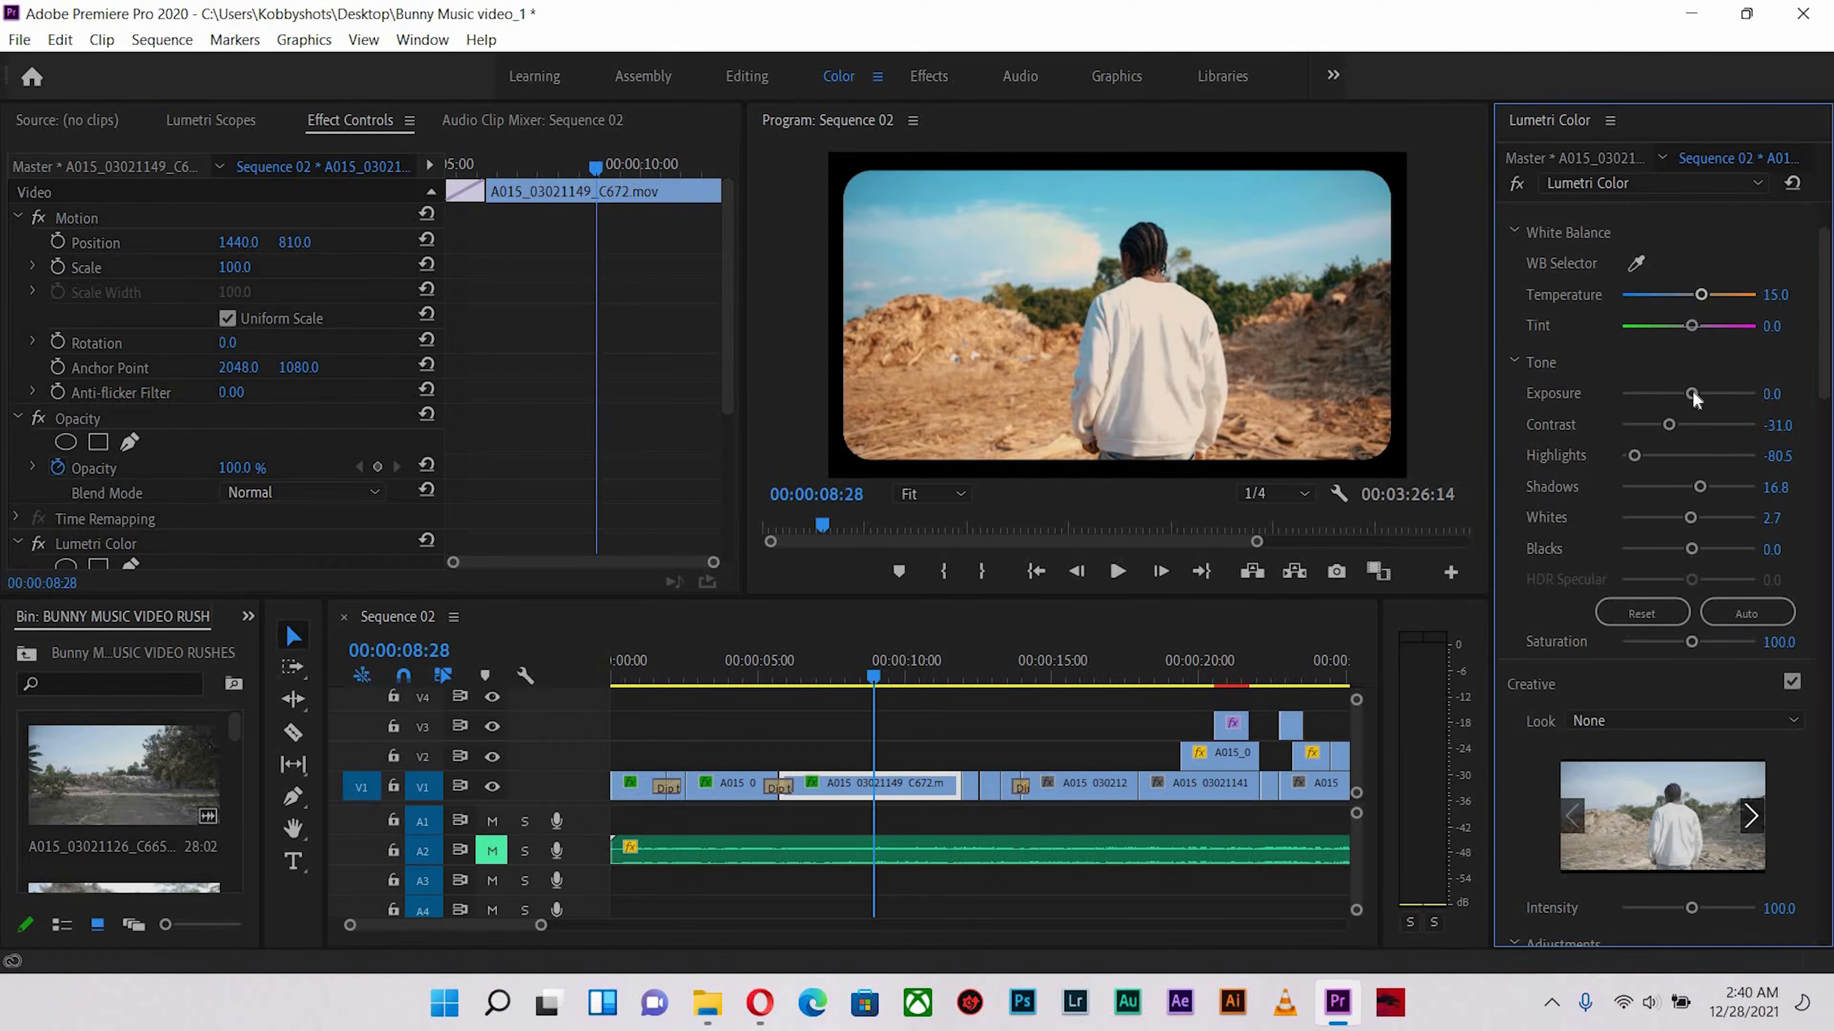
drag(1687, 393, 1681, 393)
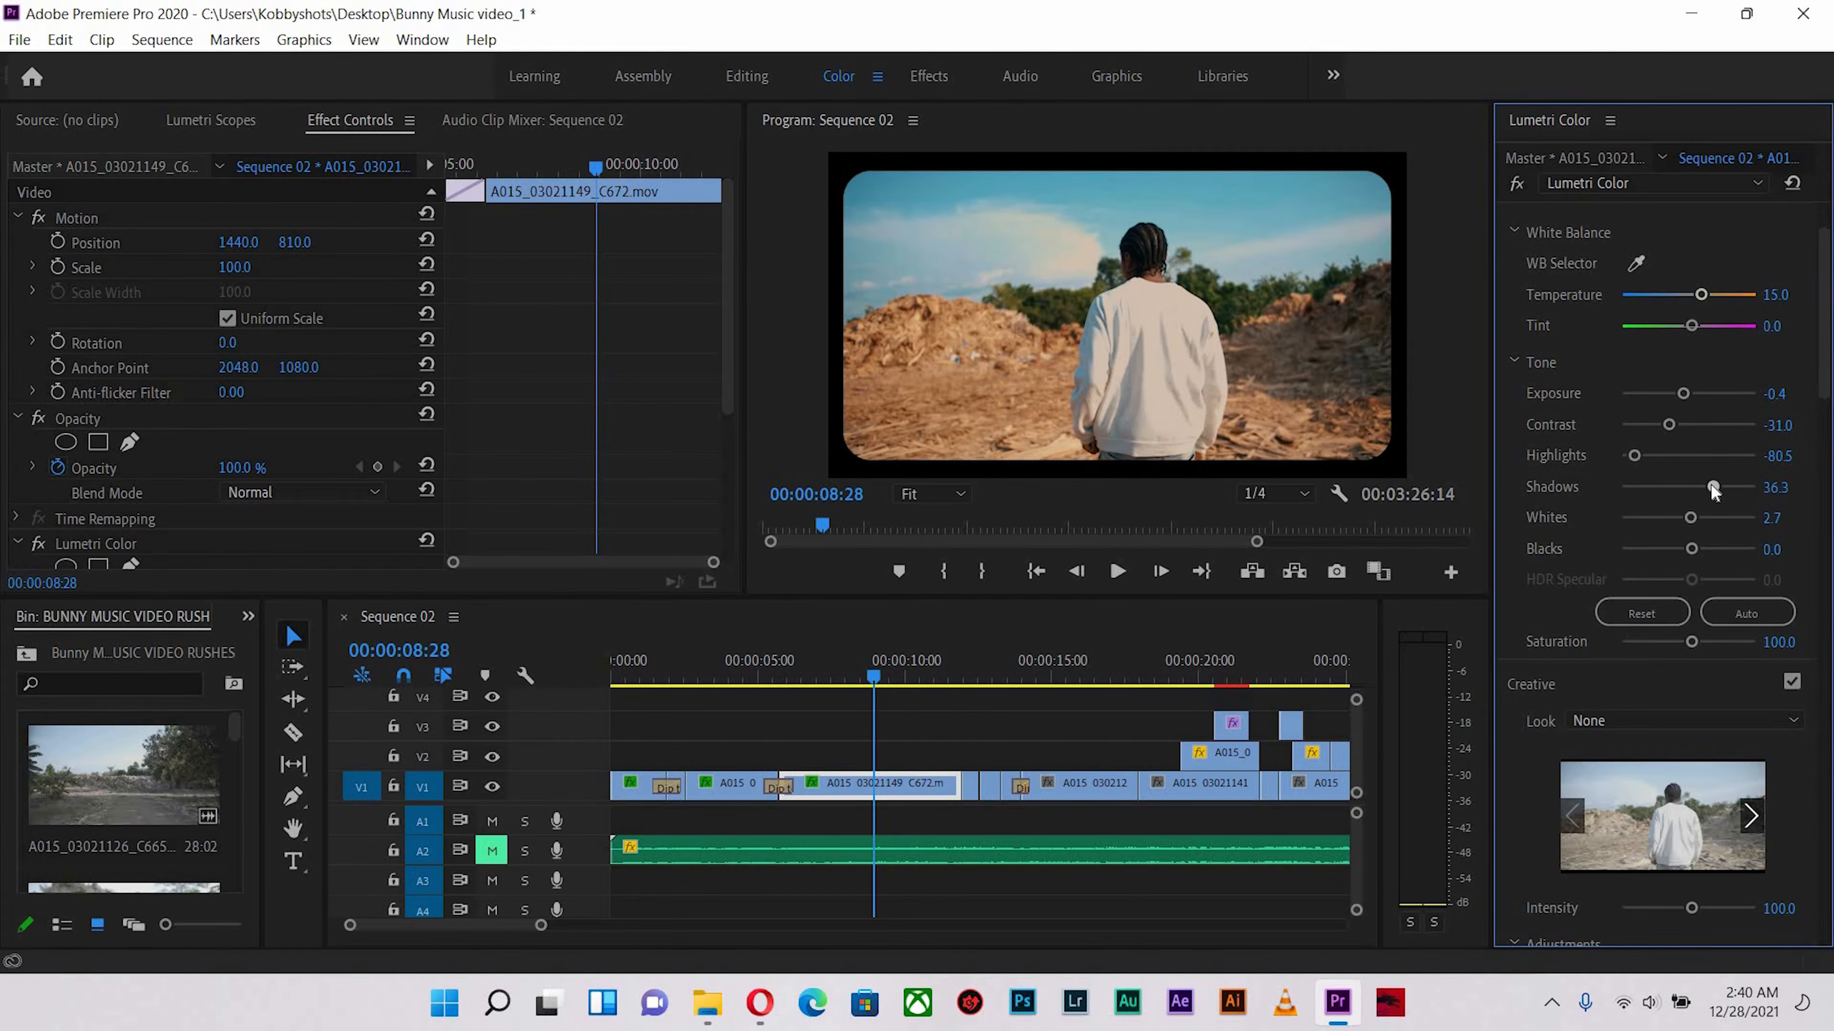
drag(1713, 487, 1707, 488)
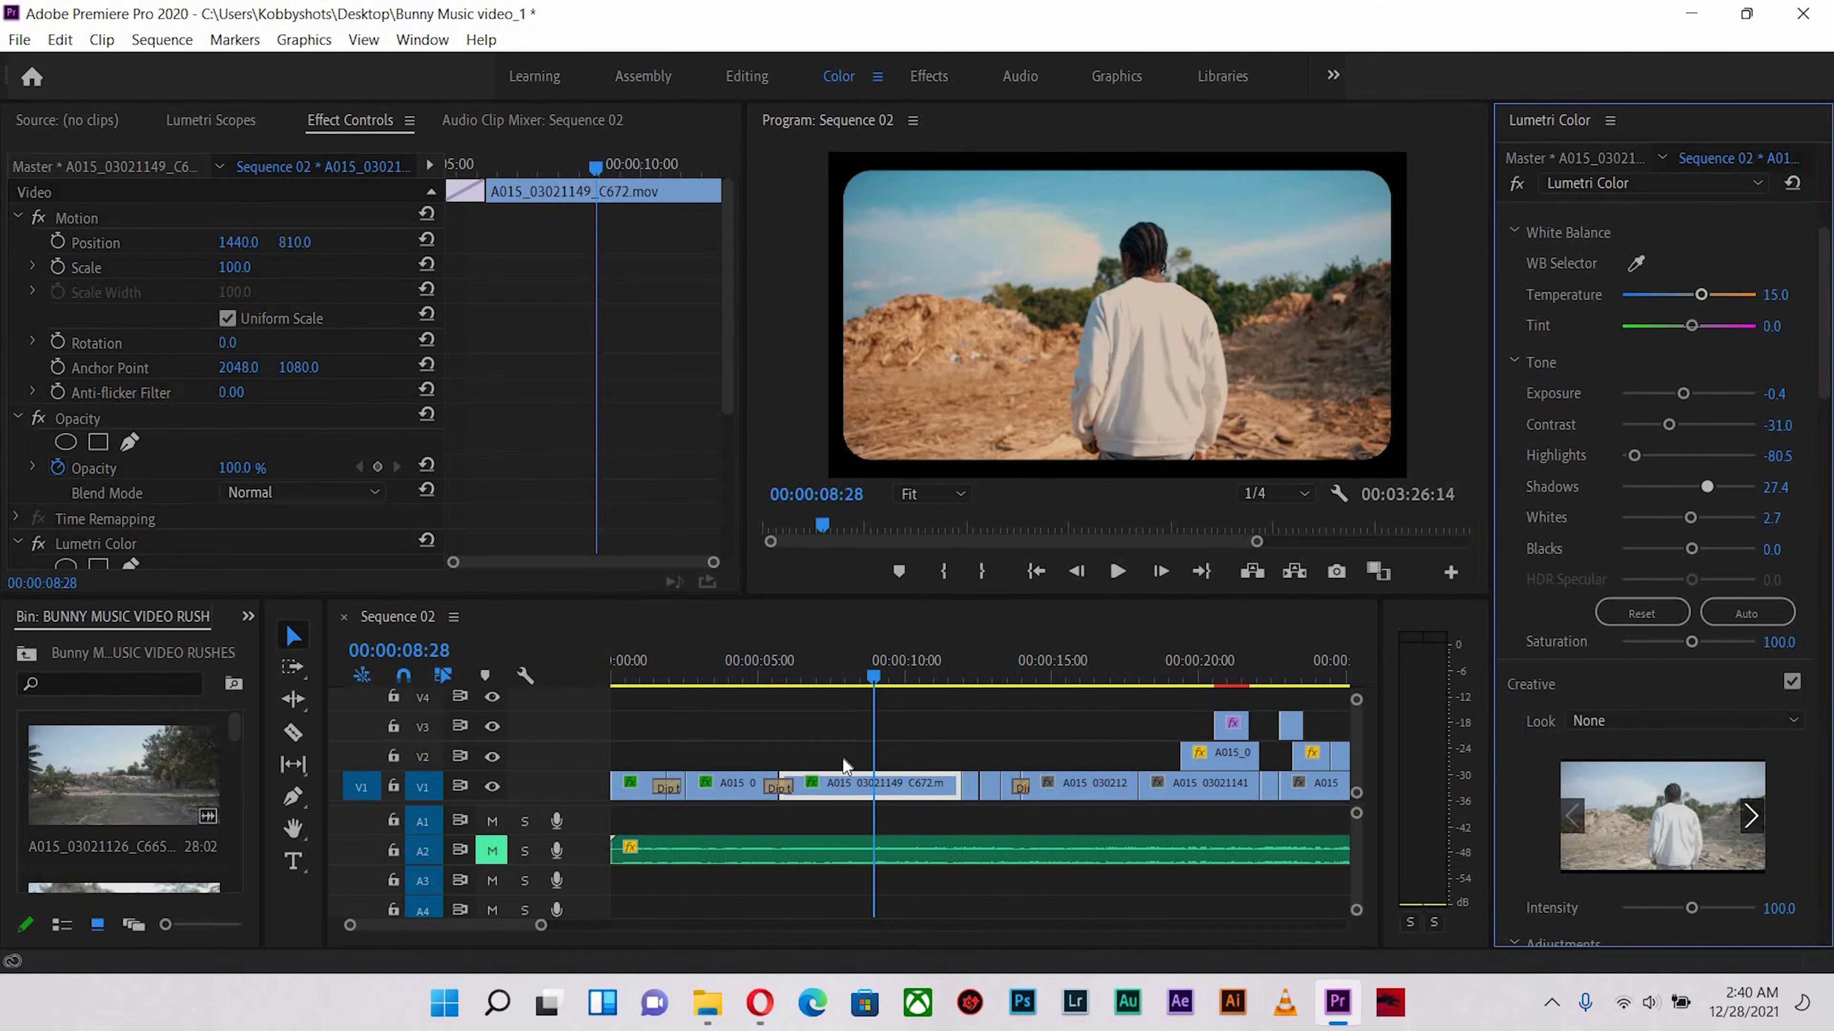
Copy the Lumetri Color effect from the walking-feet clip near 00:00:02:13 onto A015_03021239_C682.mov on V1
click(776, 666)
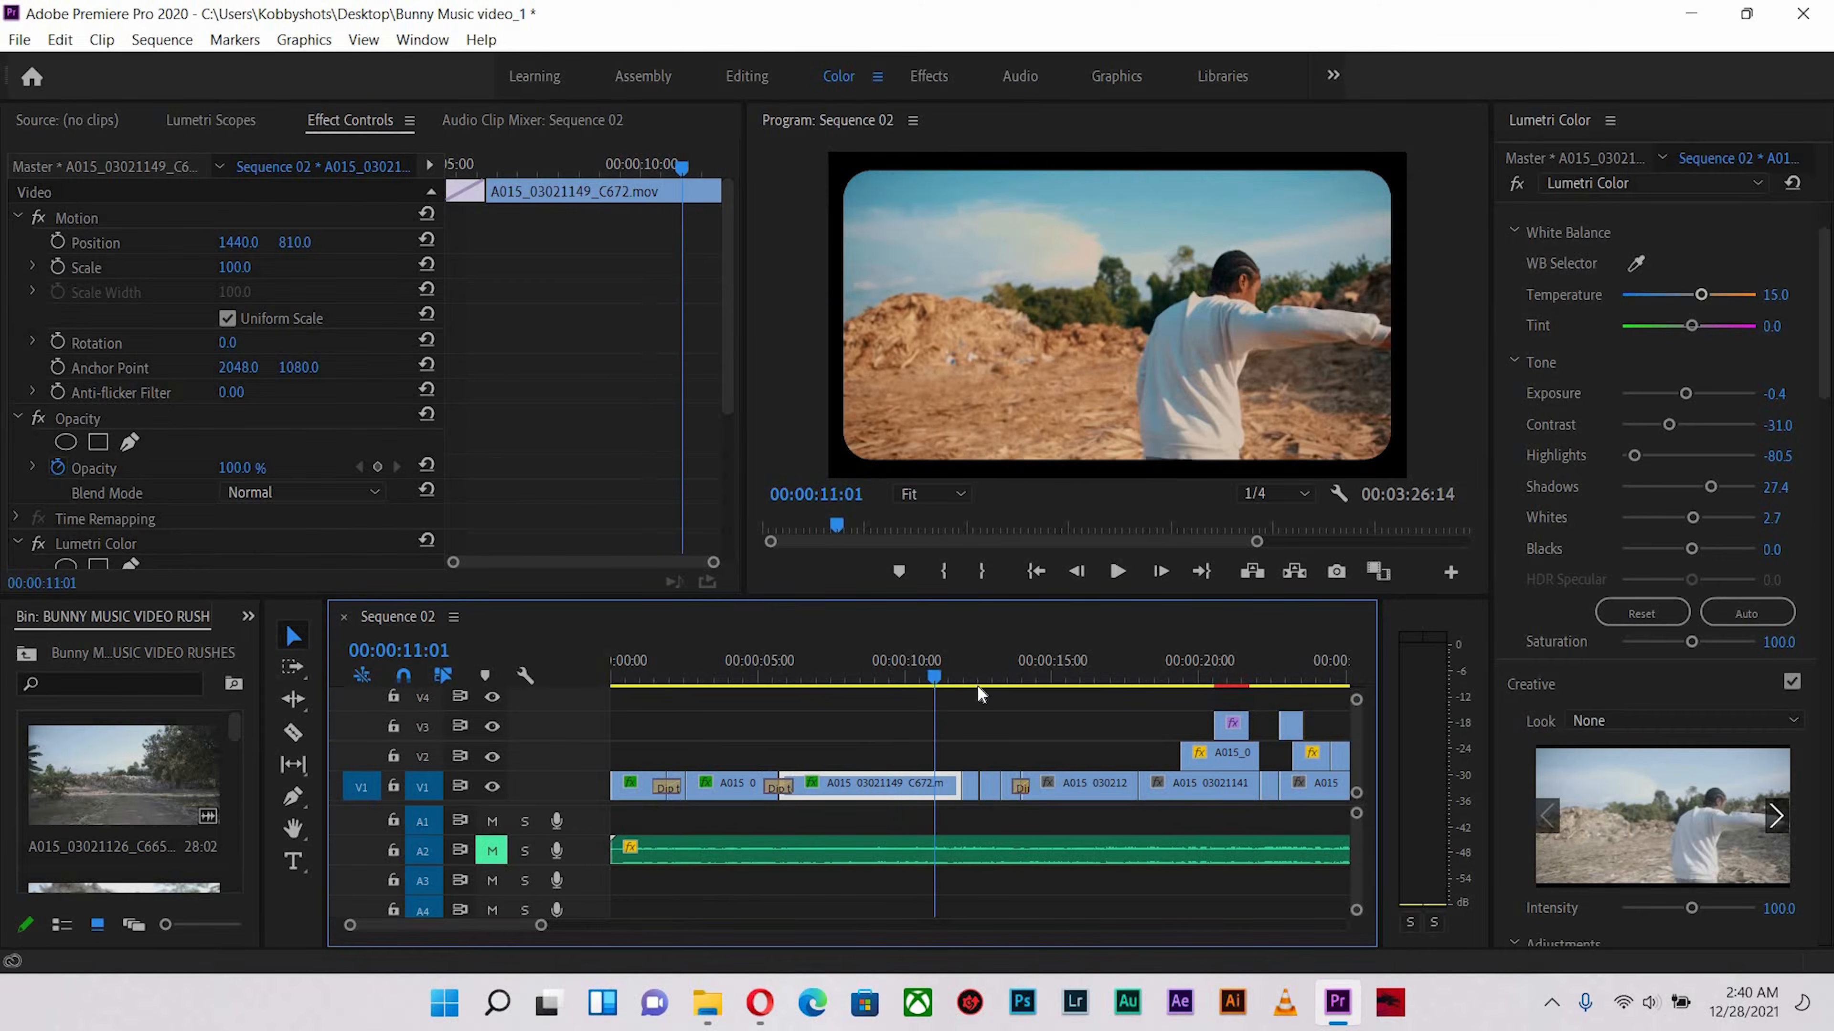
drag(978, 687, 971, 730)
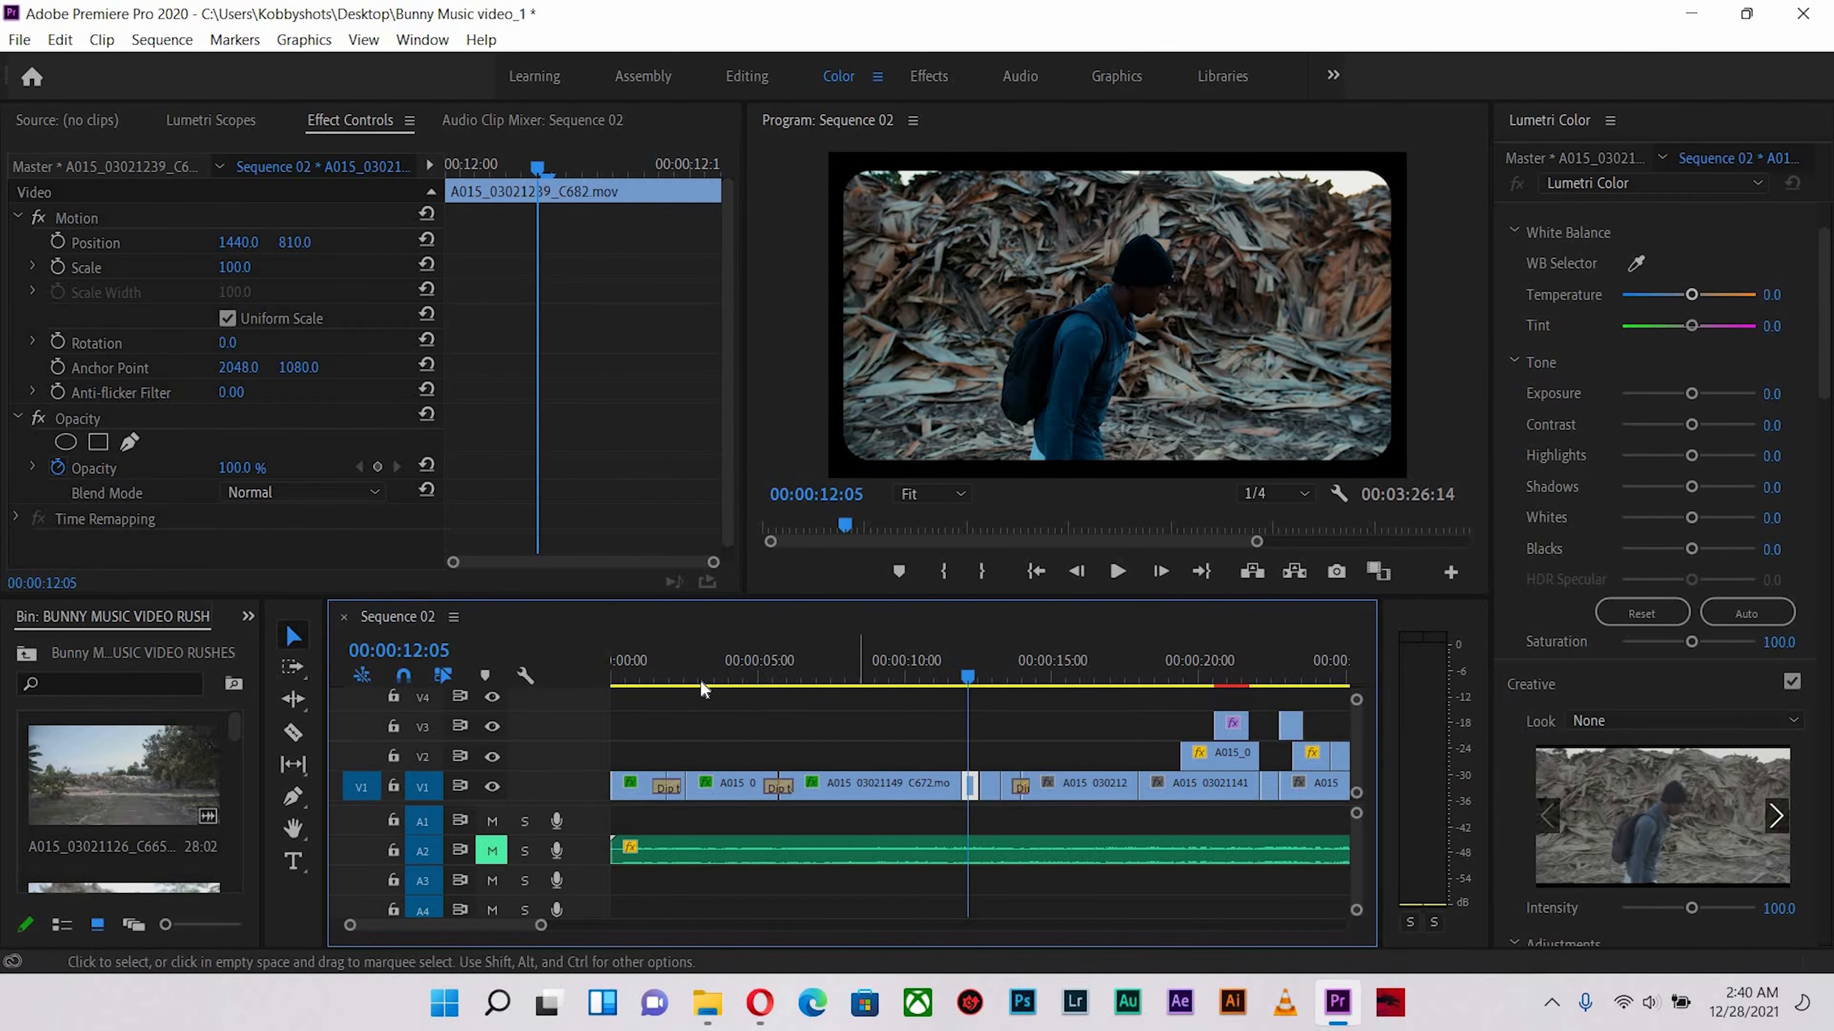
click(683, 656)
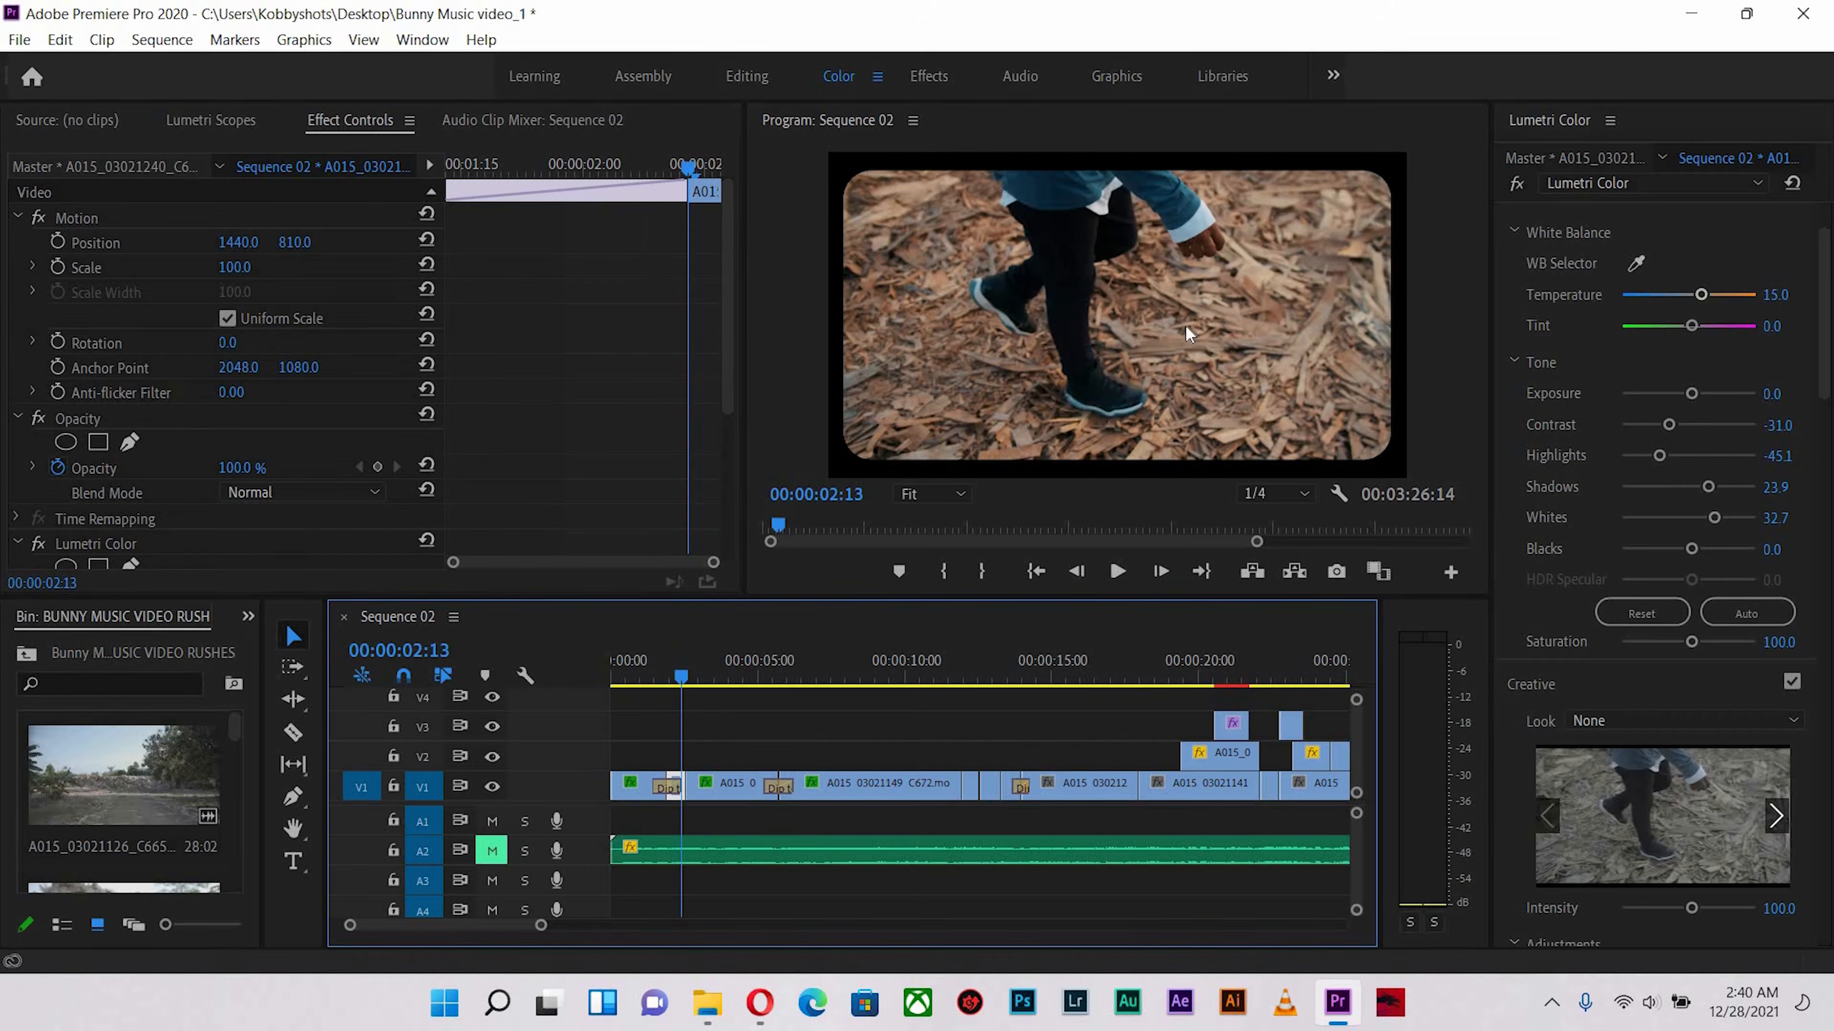
scroll(75, 399, down, 5)
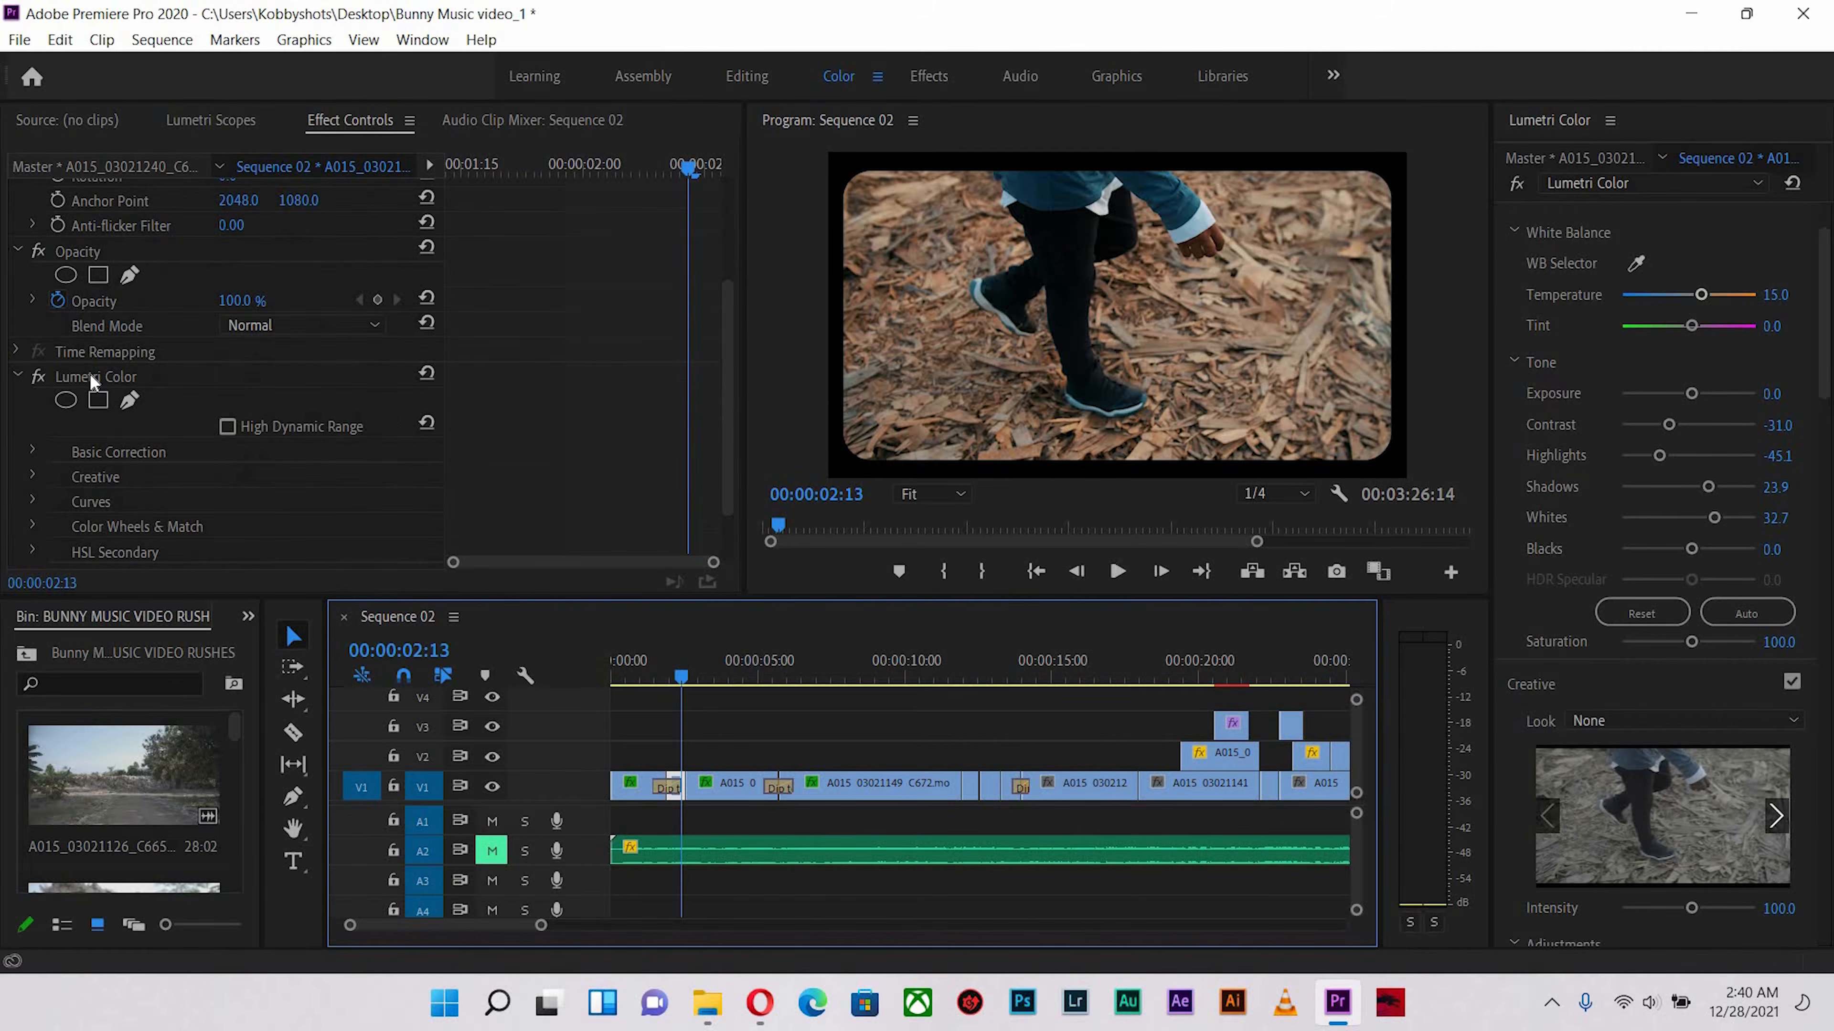
click(89, 373)
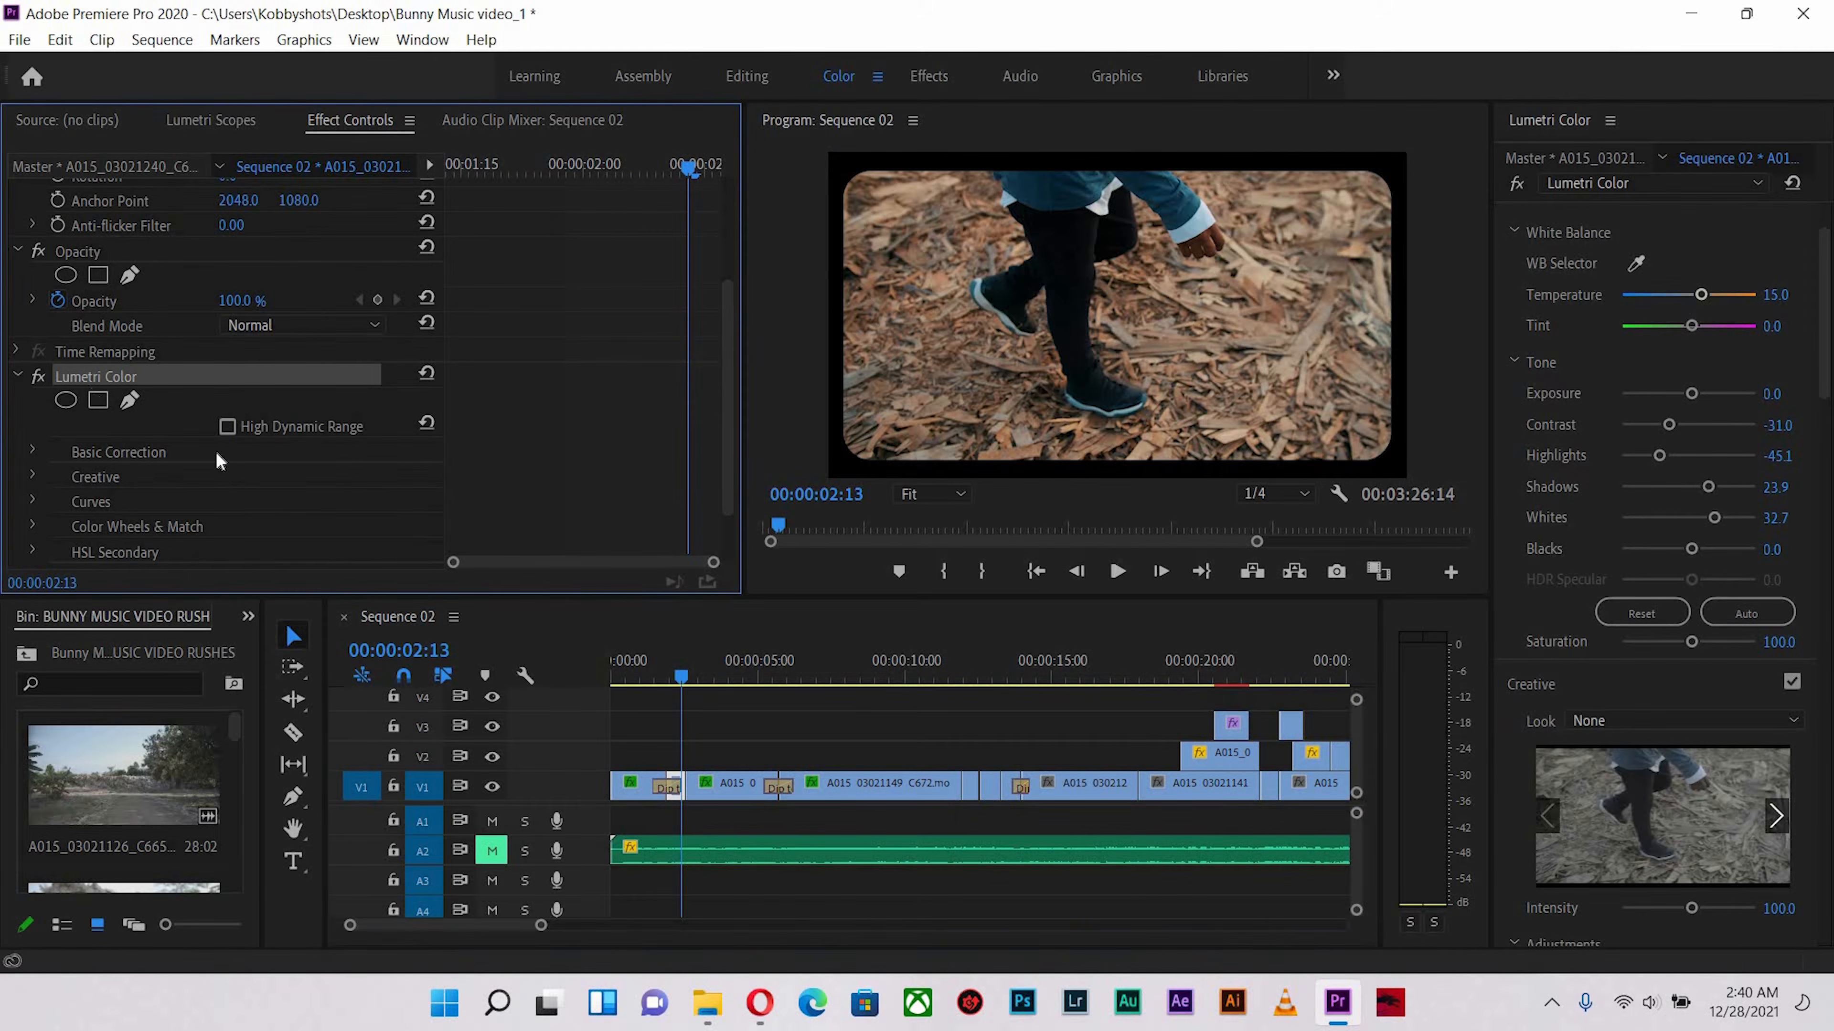
click(966, 668)
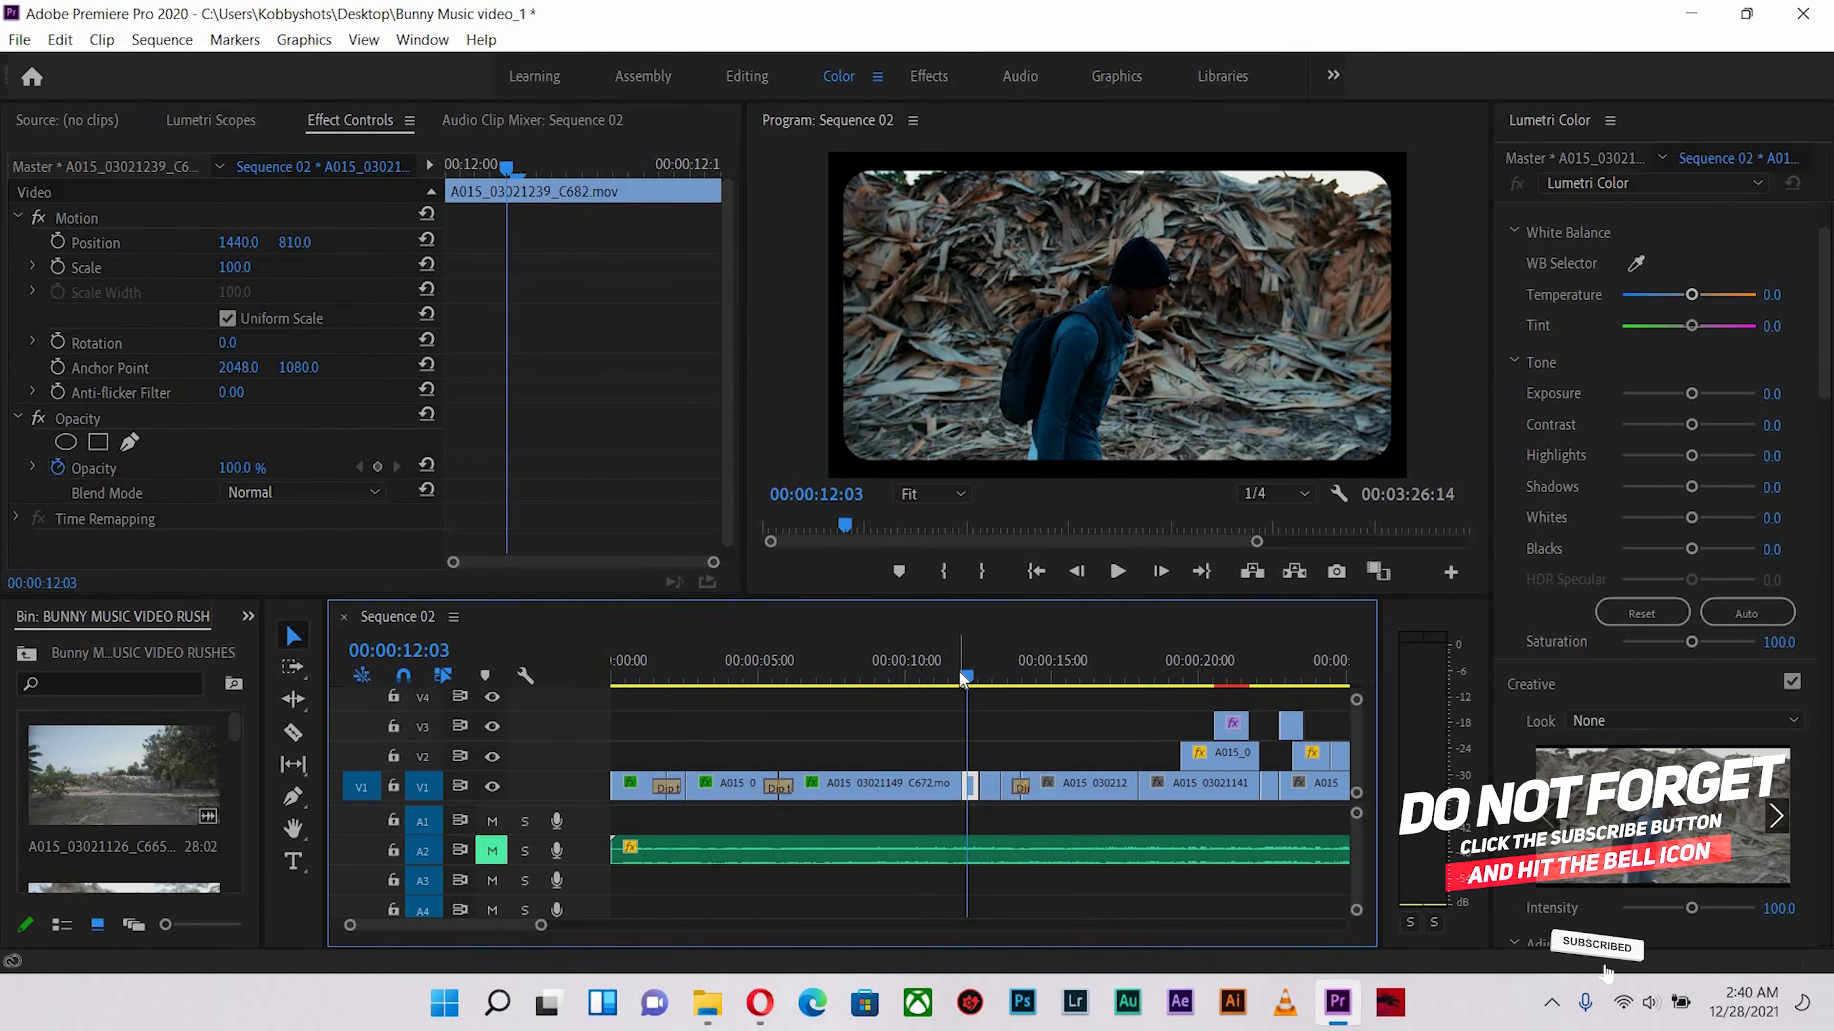
key(ctrl+v)
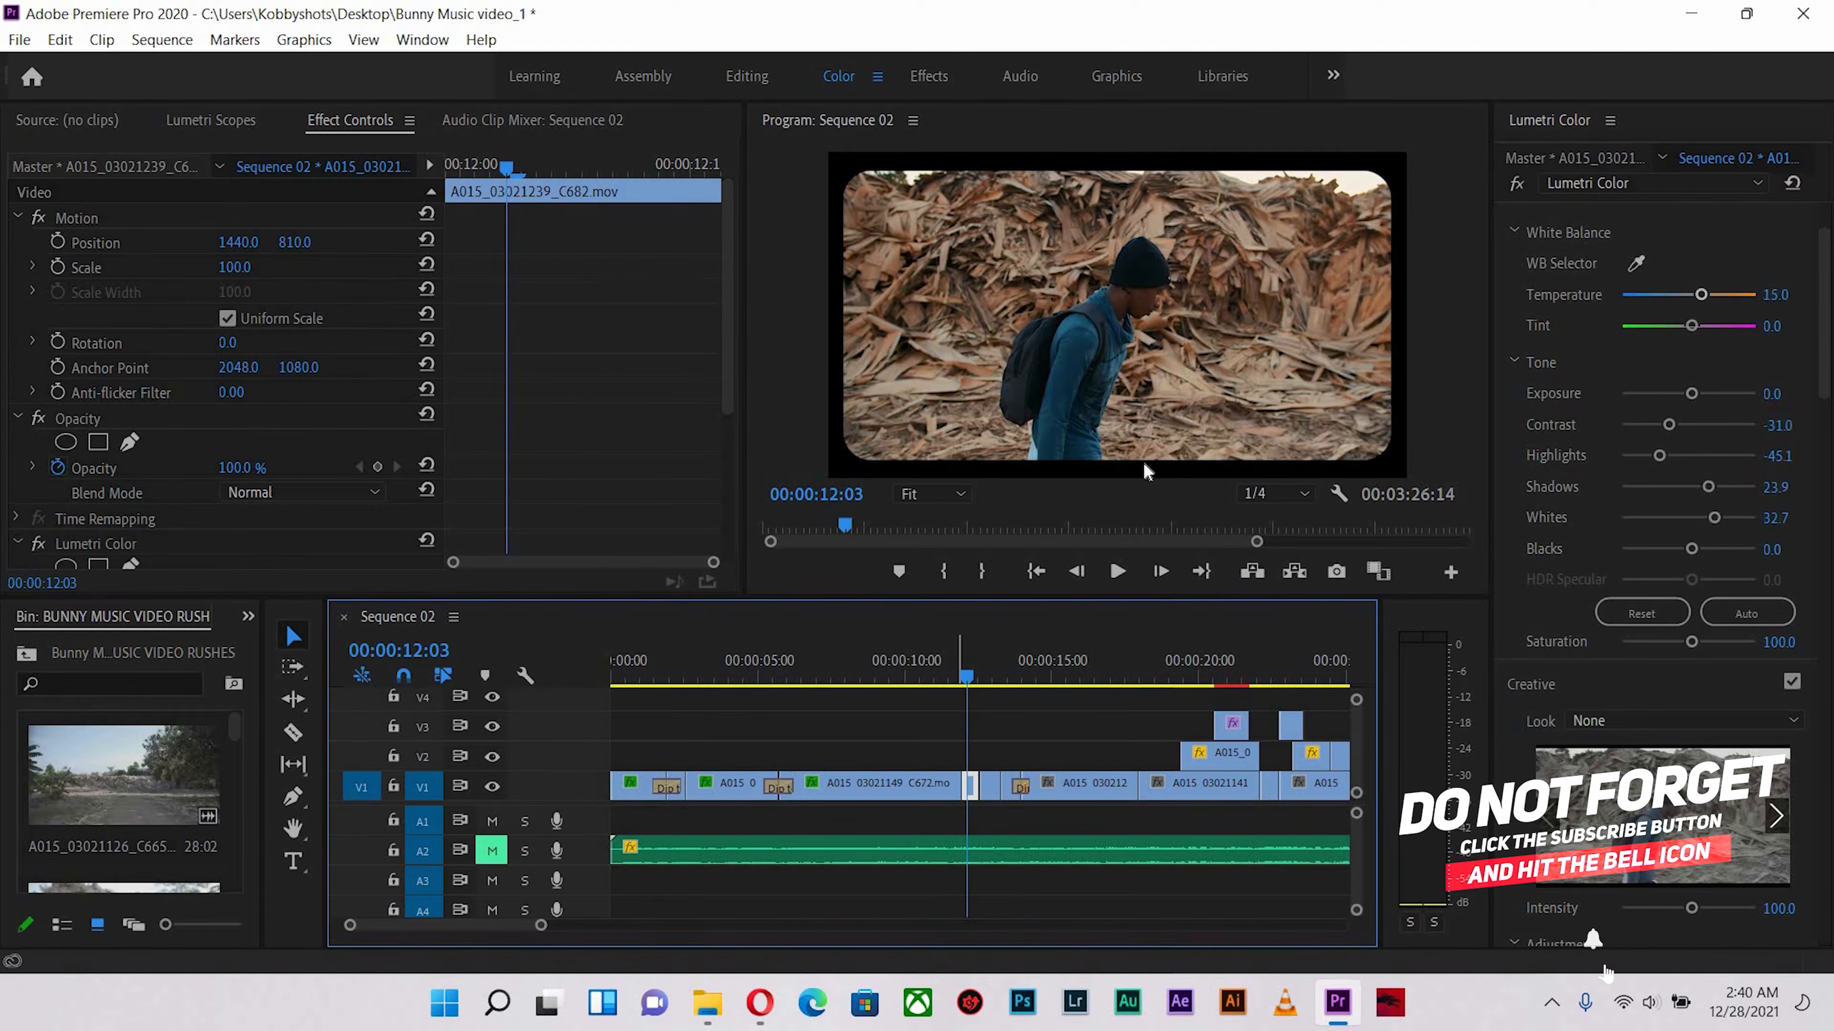
Apply the copied Lumetri Color effect to the clip A015_03021241_C686.mov on V1
key(ctrl+z)
click(991, 657)
drag(994, 663, 1110, 658)
key(Left)
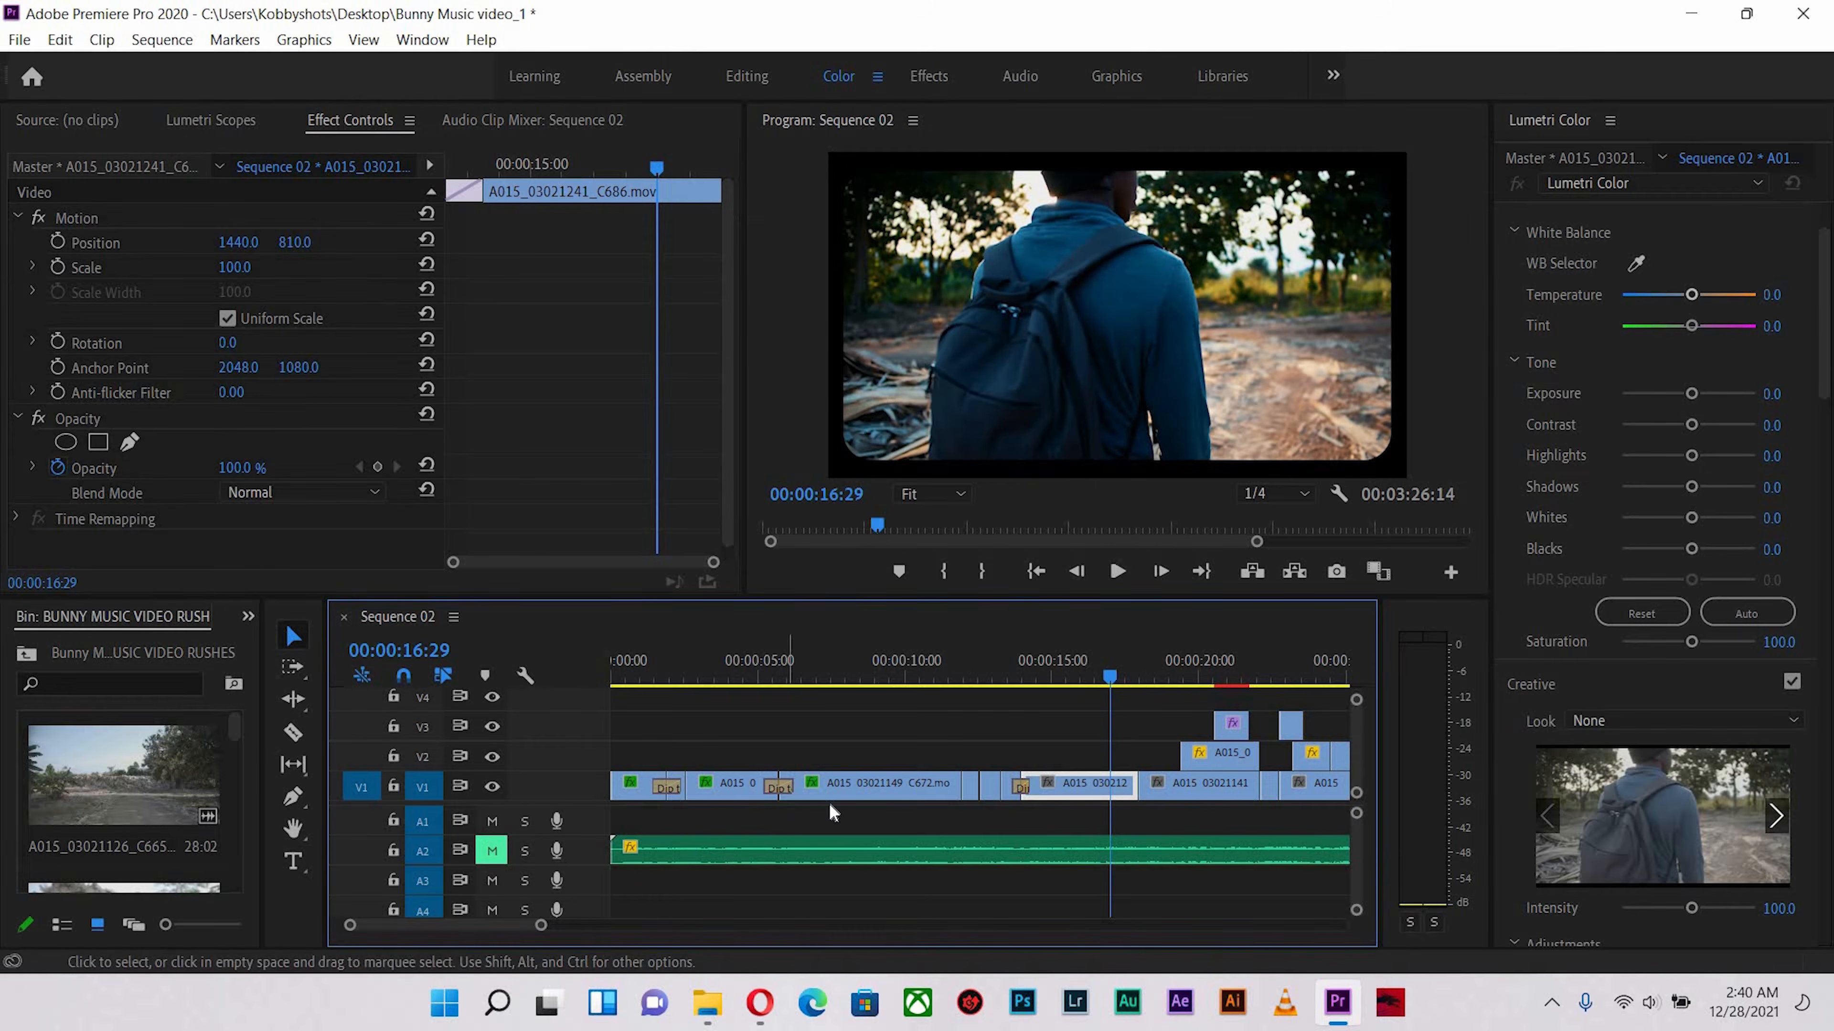
click(1054, 657)
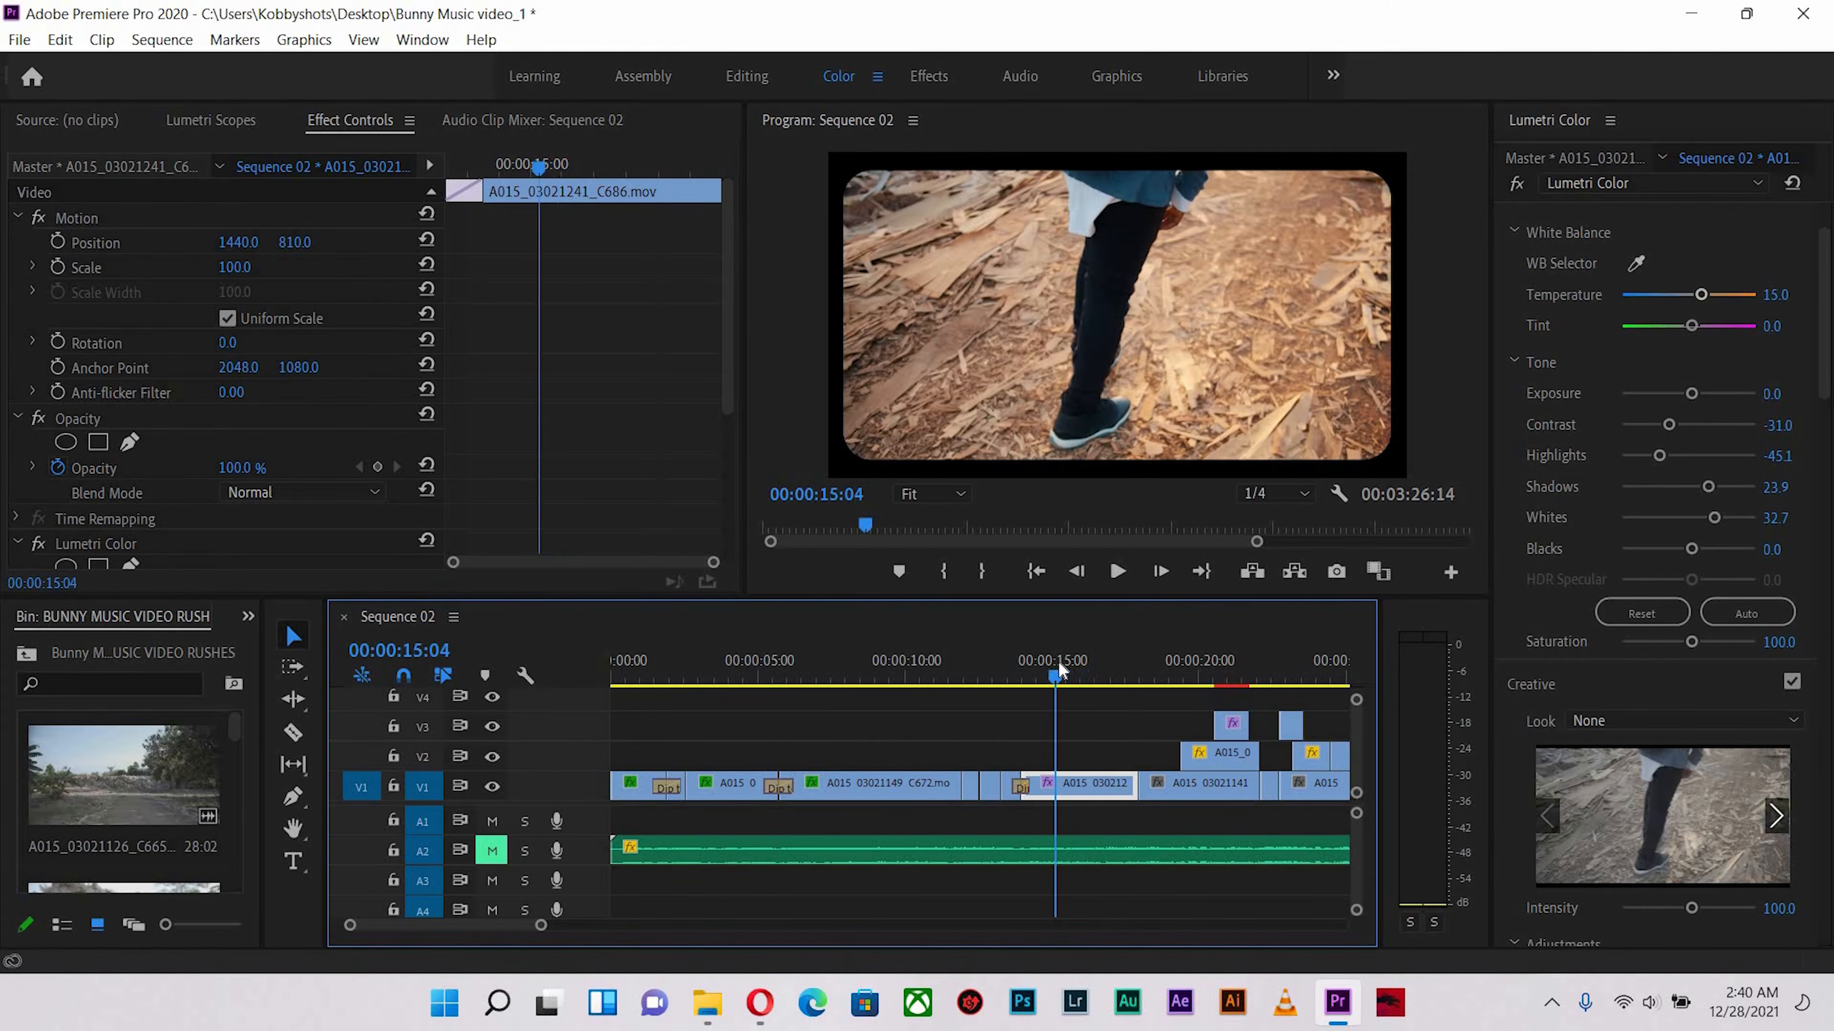
Paste the copied Lumetri Color onto A015_03021141_C669.mov and set its exposure to -0.4, highlights to -84.1 and whites to 57.5
drag(1092, 663, 1154, 679)
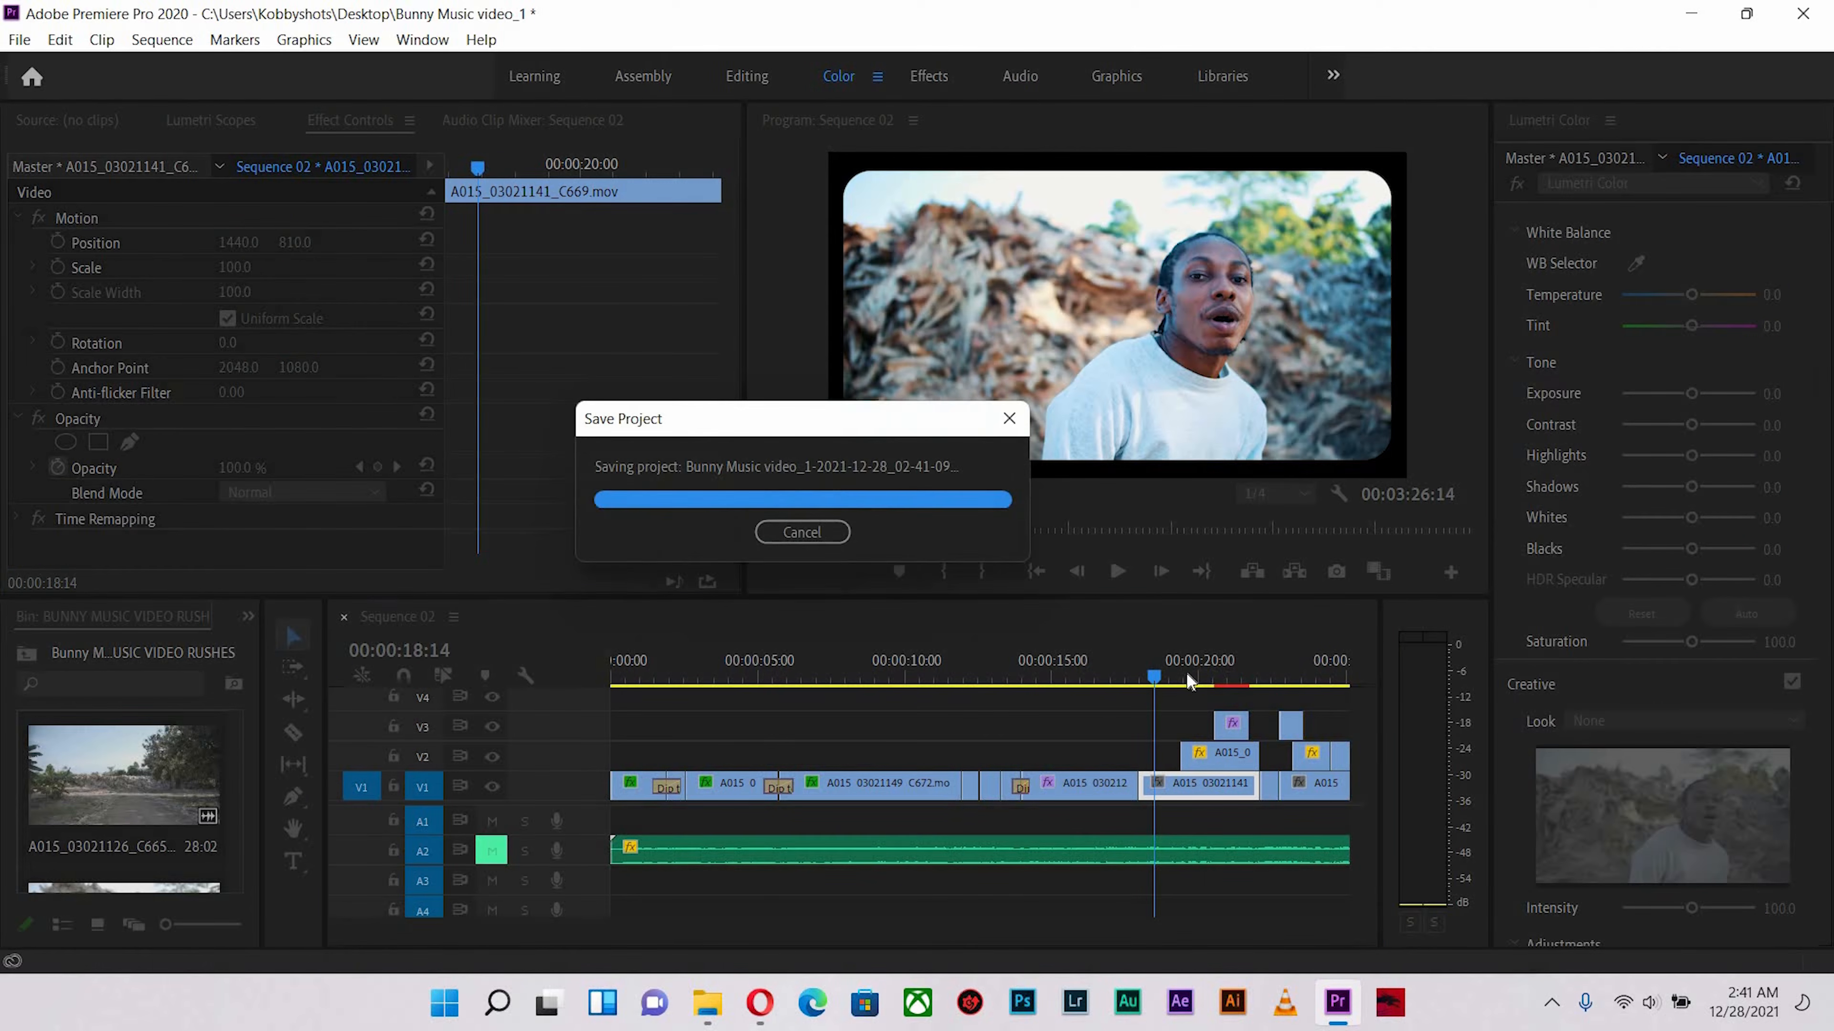
key(ctrl+v)
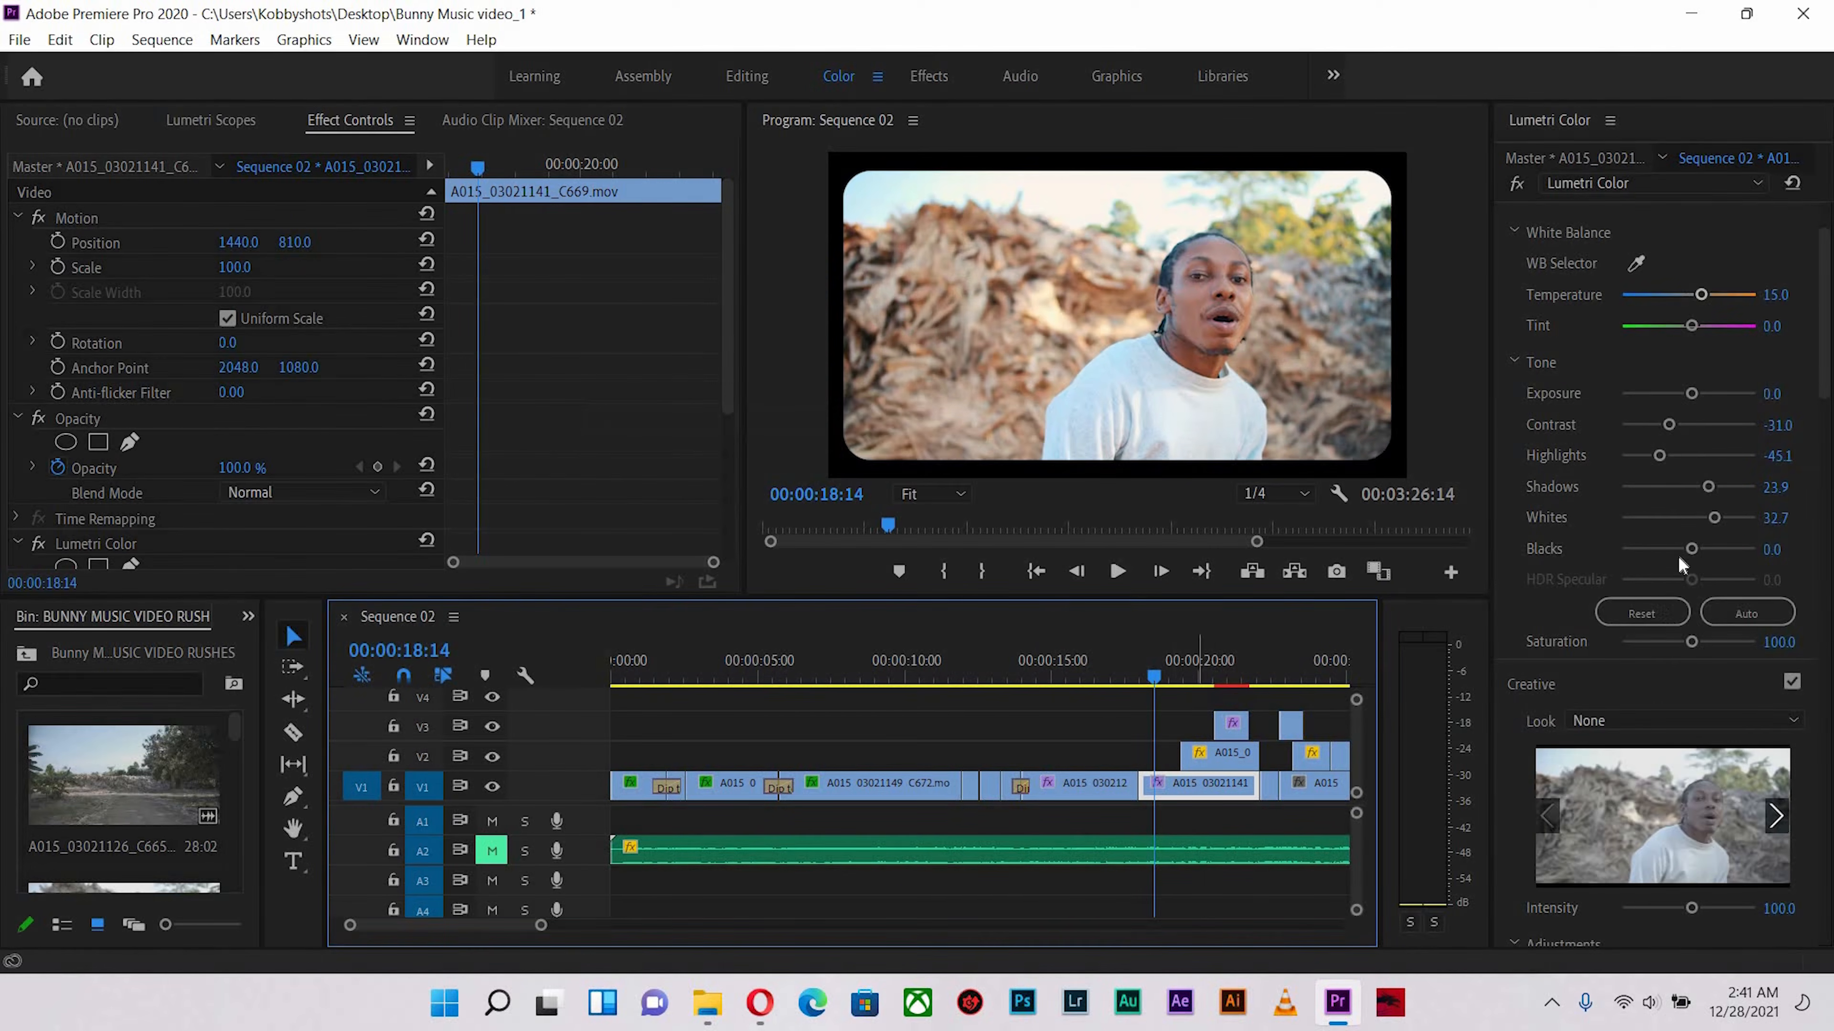
click(1628, 453)
drag(1676, 389, 1683, 394)
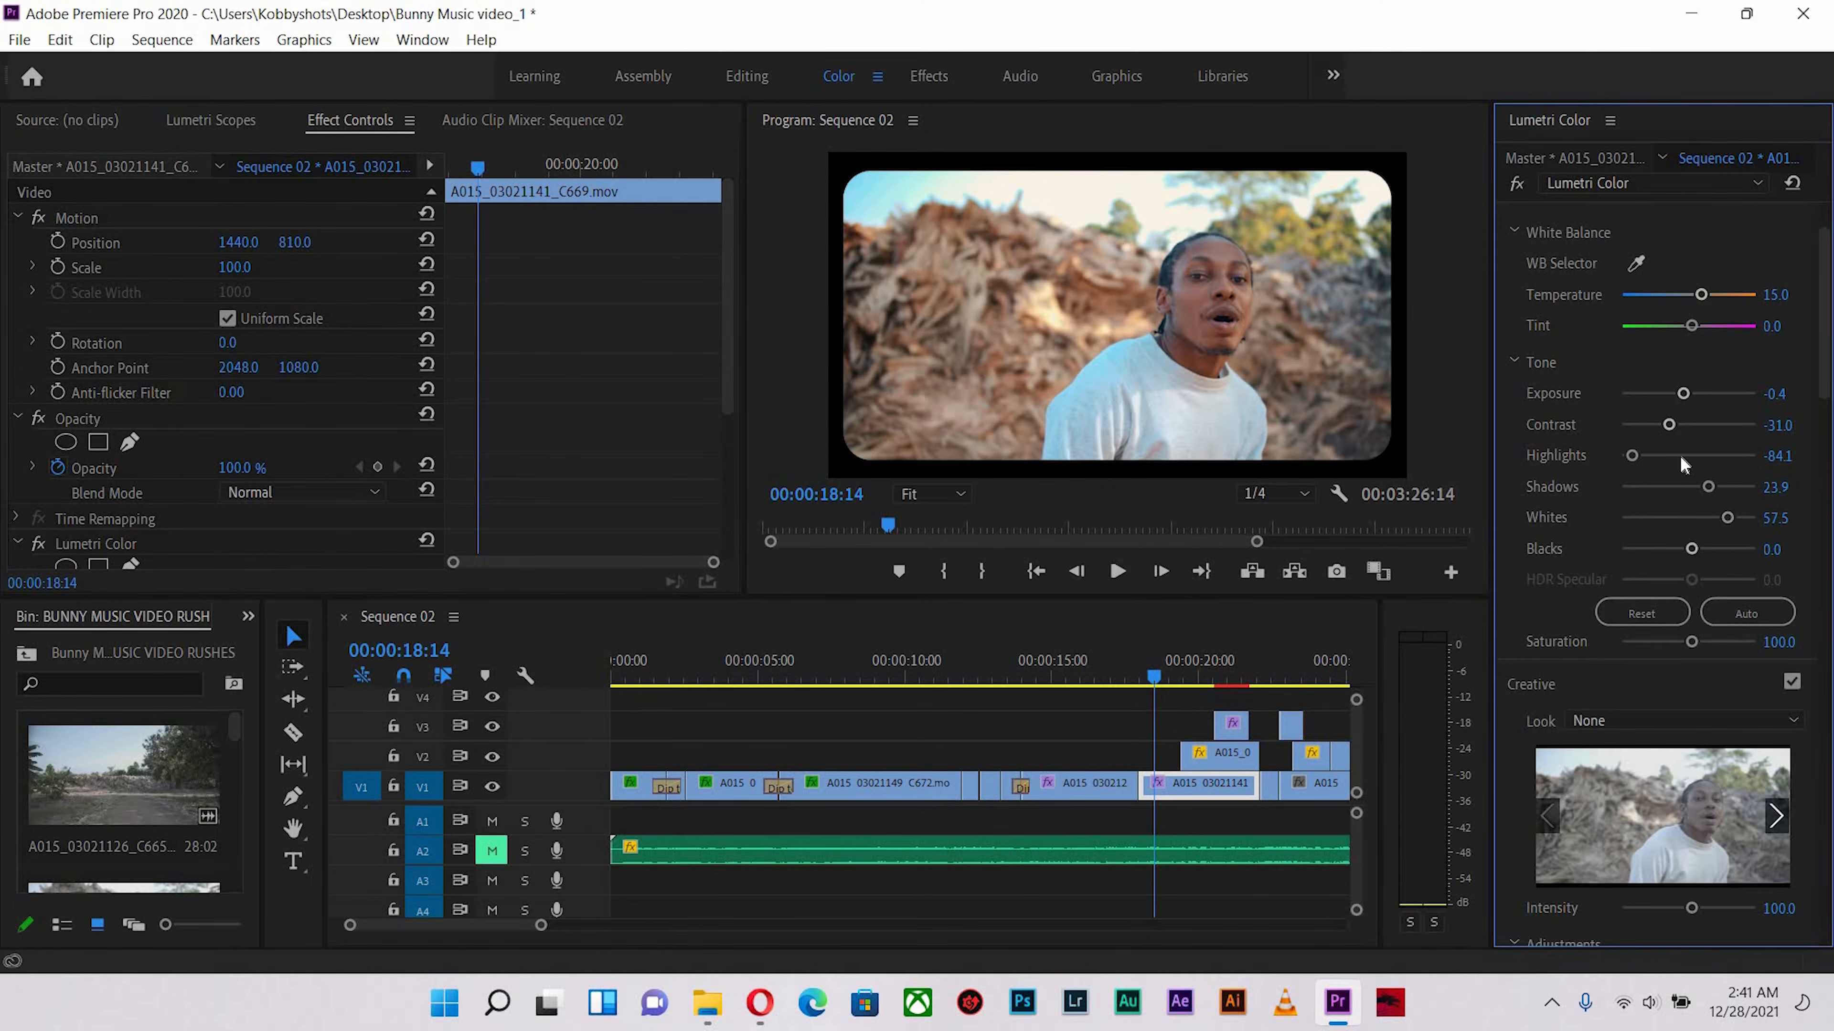
Set the vibrance of A015_03021141_C669.mov to 31.0 and preview the shot
scroll(1824, 460, down, 8)
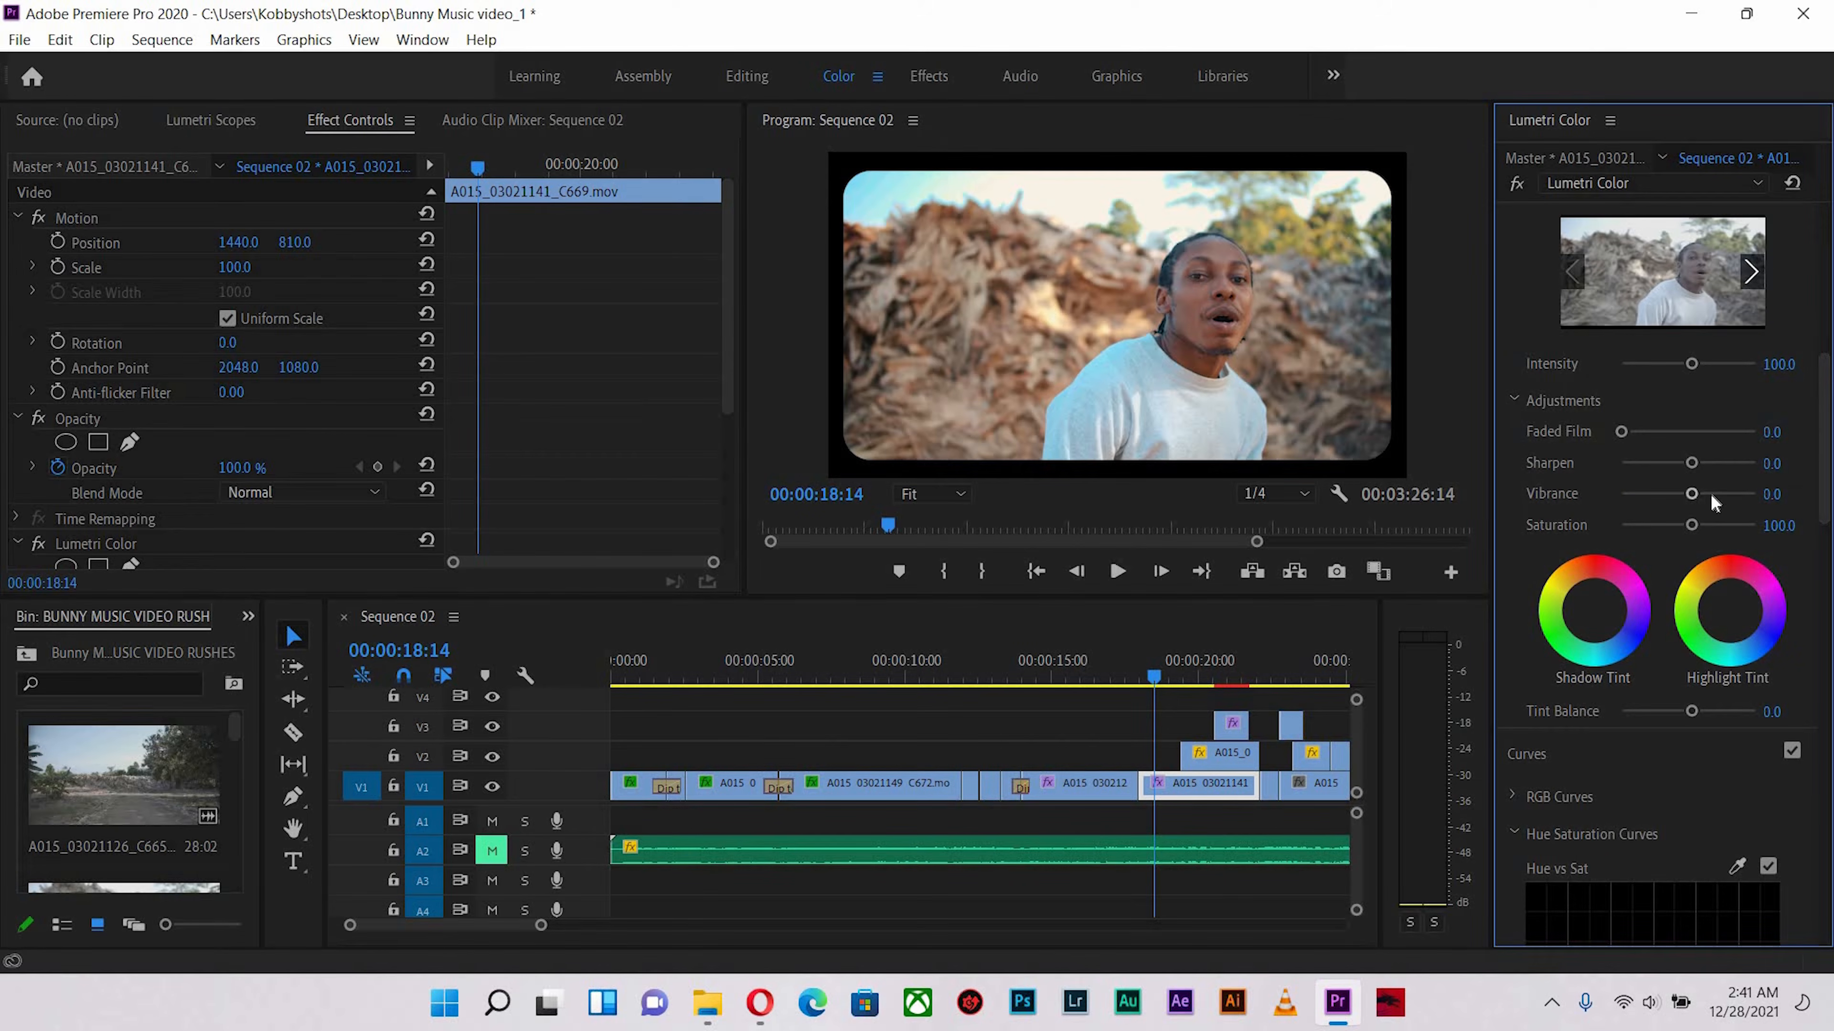
drag(1708, 493, 1707, 495)
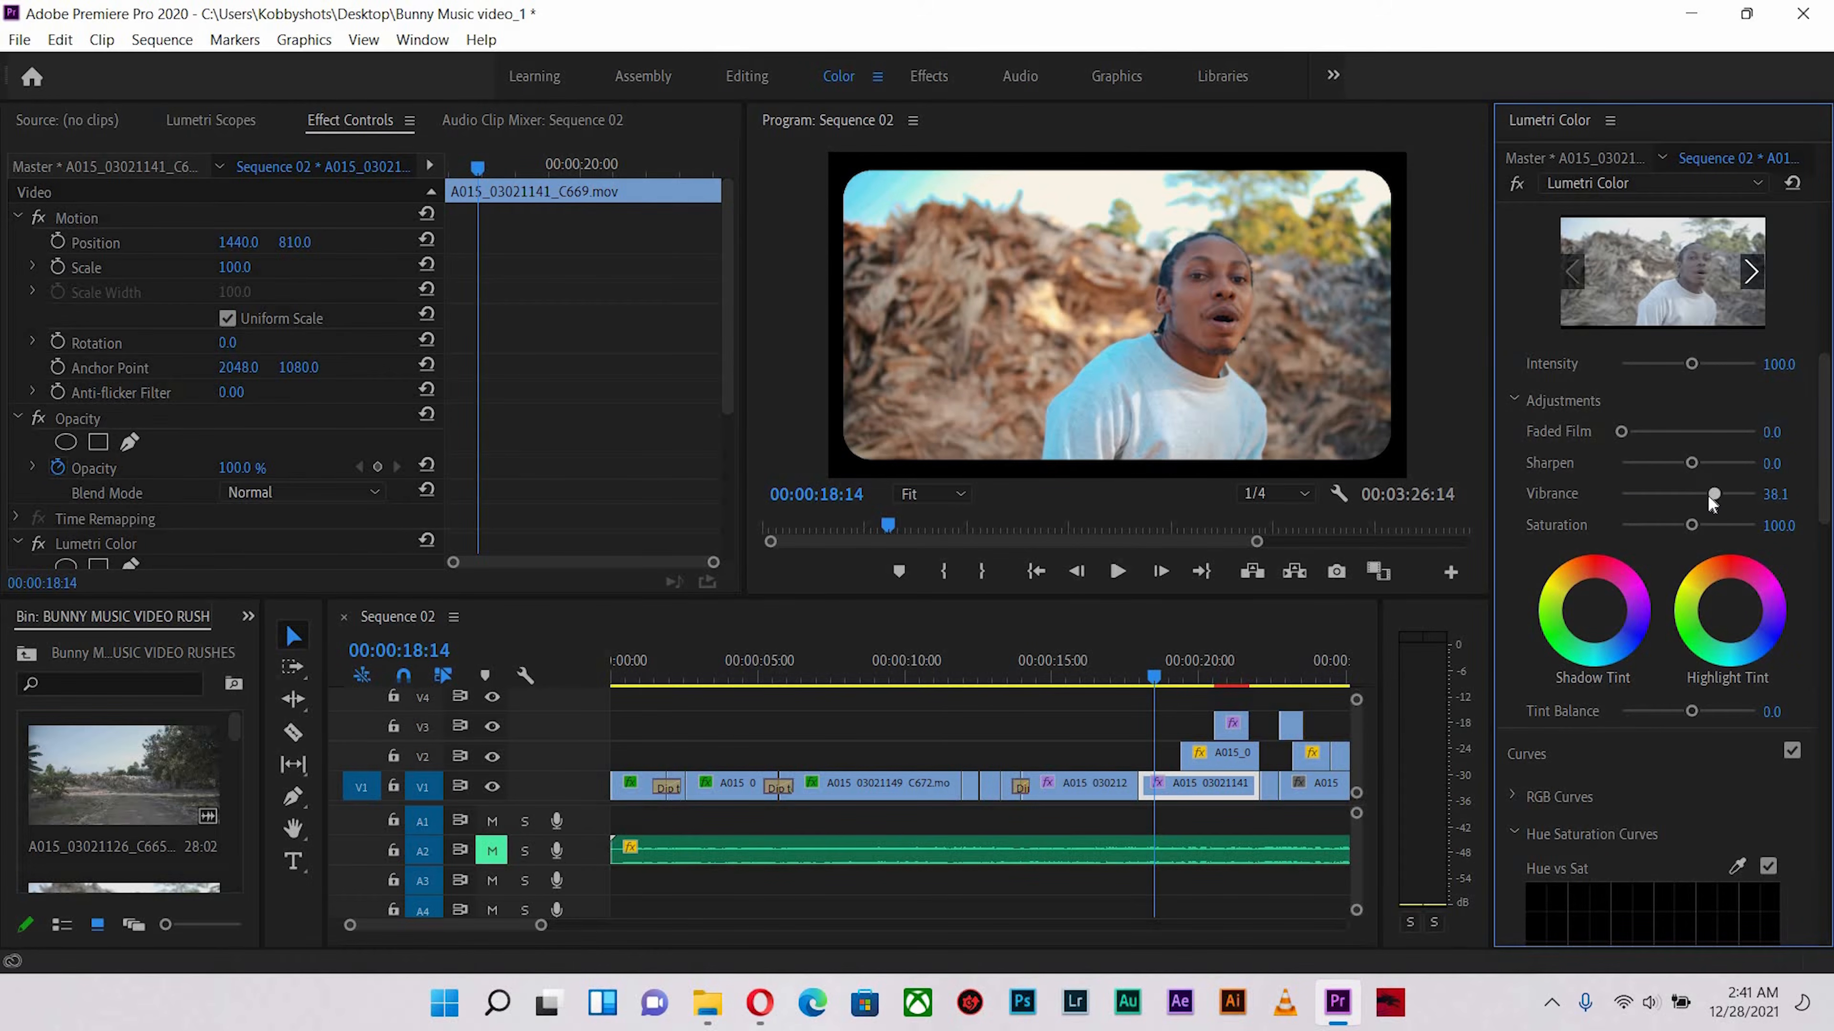
drag(1164, 671, 1171, 677)
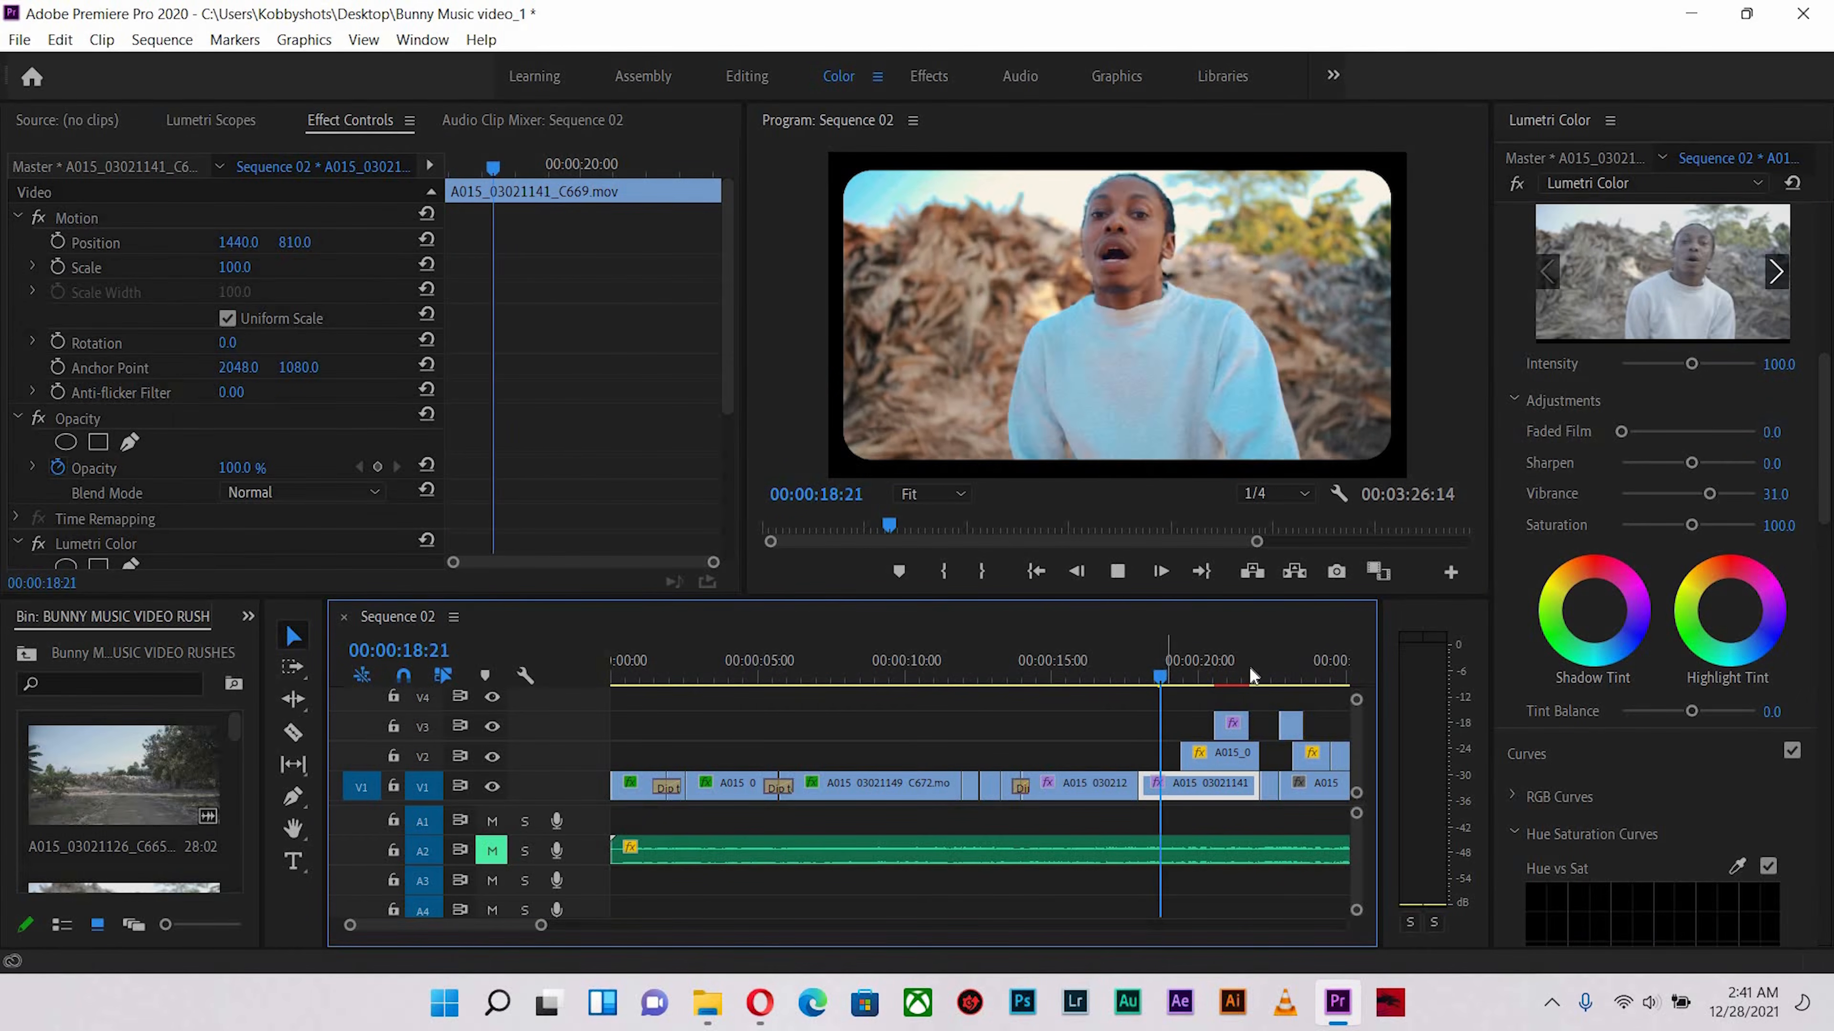
Lower the saturation of the sweater's cyan and blue hues on the Hue vs Sat curve and play the shot to check it
scroll(1822, 606, down, 5)
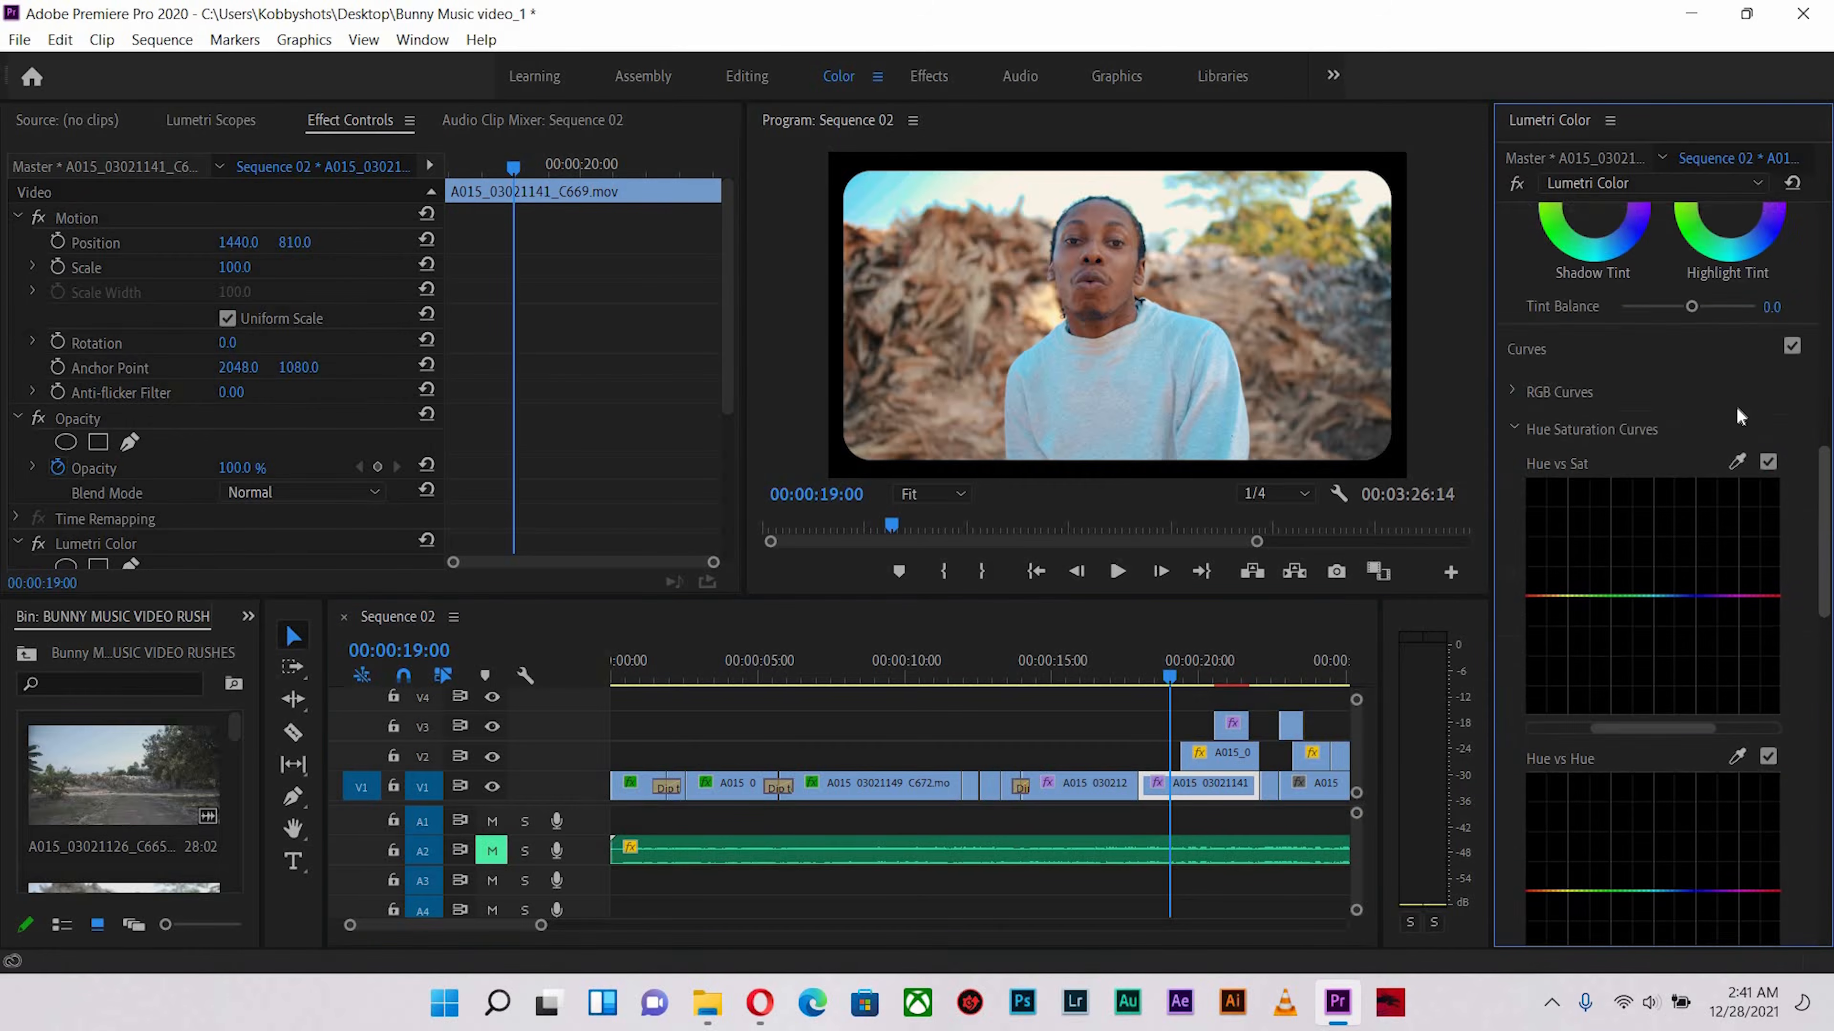
click(1736, 340)
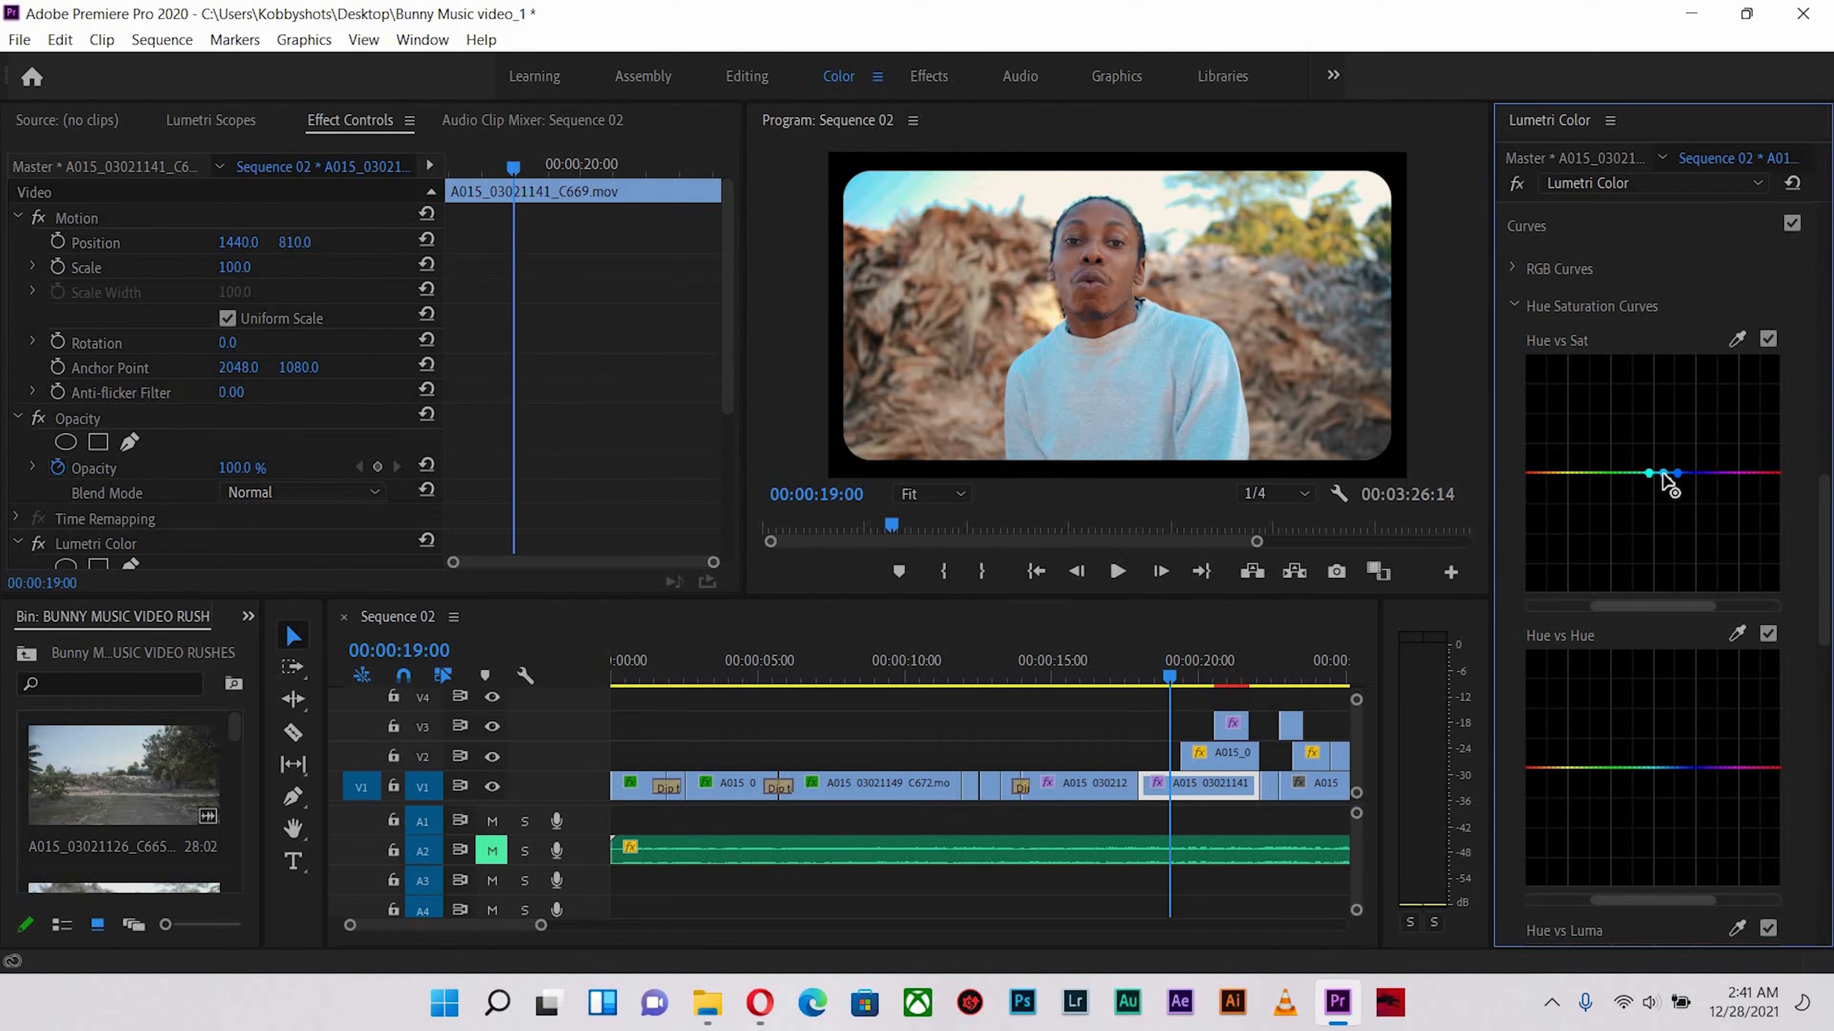
mouse_move(1663, 485)
mouse_down()
mouse_move(1665, 509)
mouse_move(1645, 489)
mouse_up()
click(1697, 475)
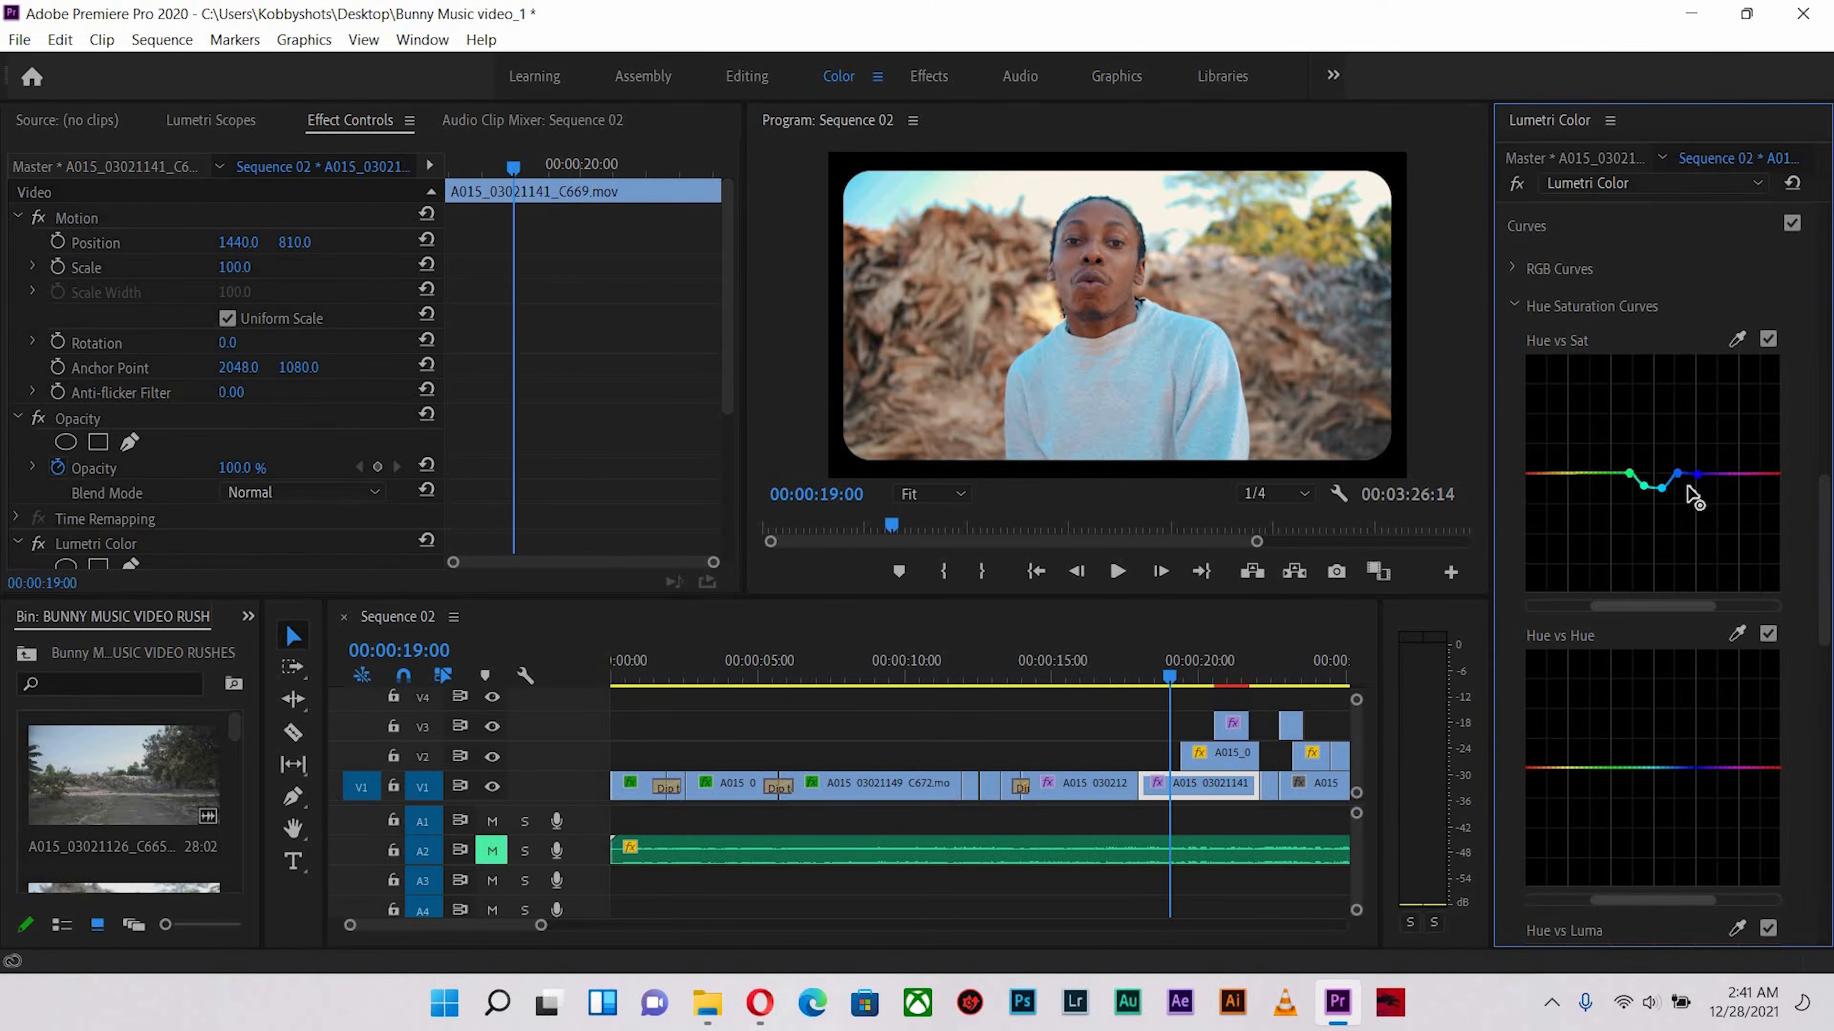
click(1687, 486)
drag(1687, 493, 1673, 488)
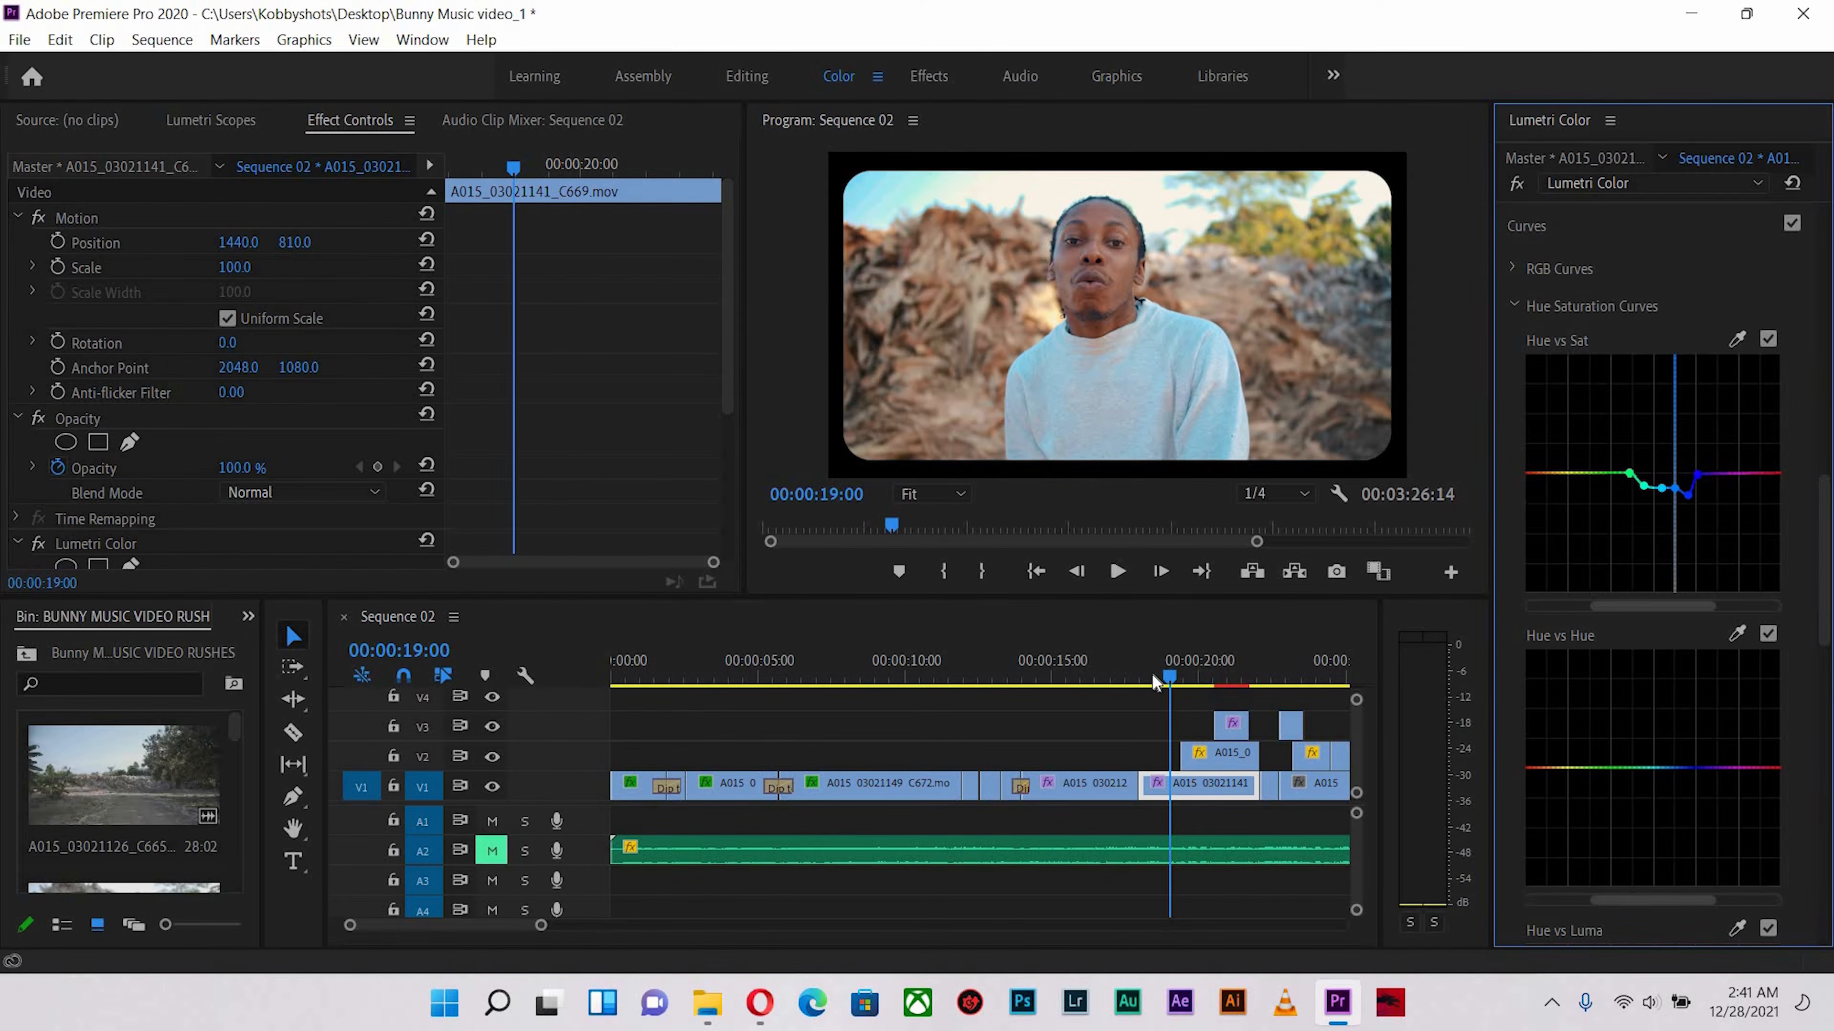
click(1124, 682)
key(space)
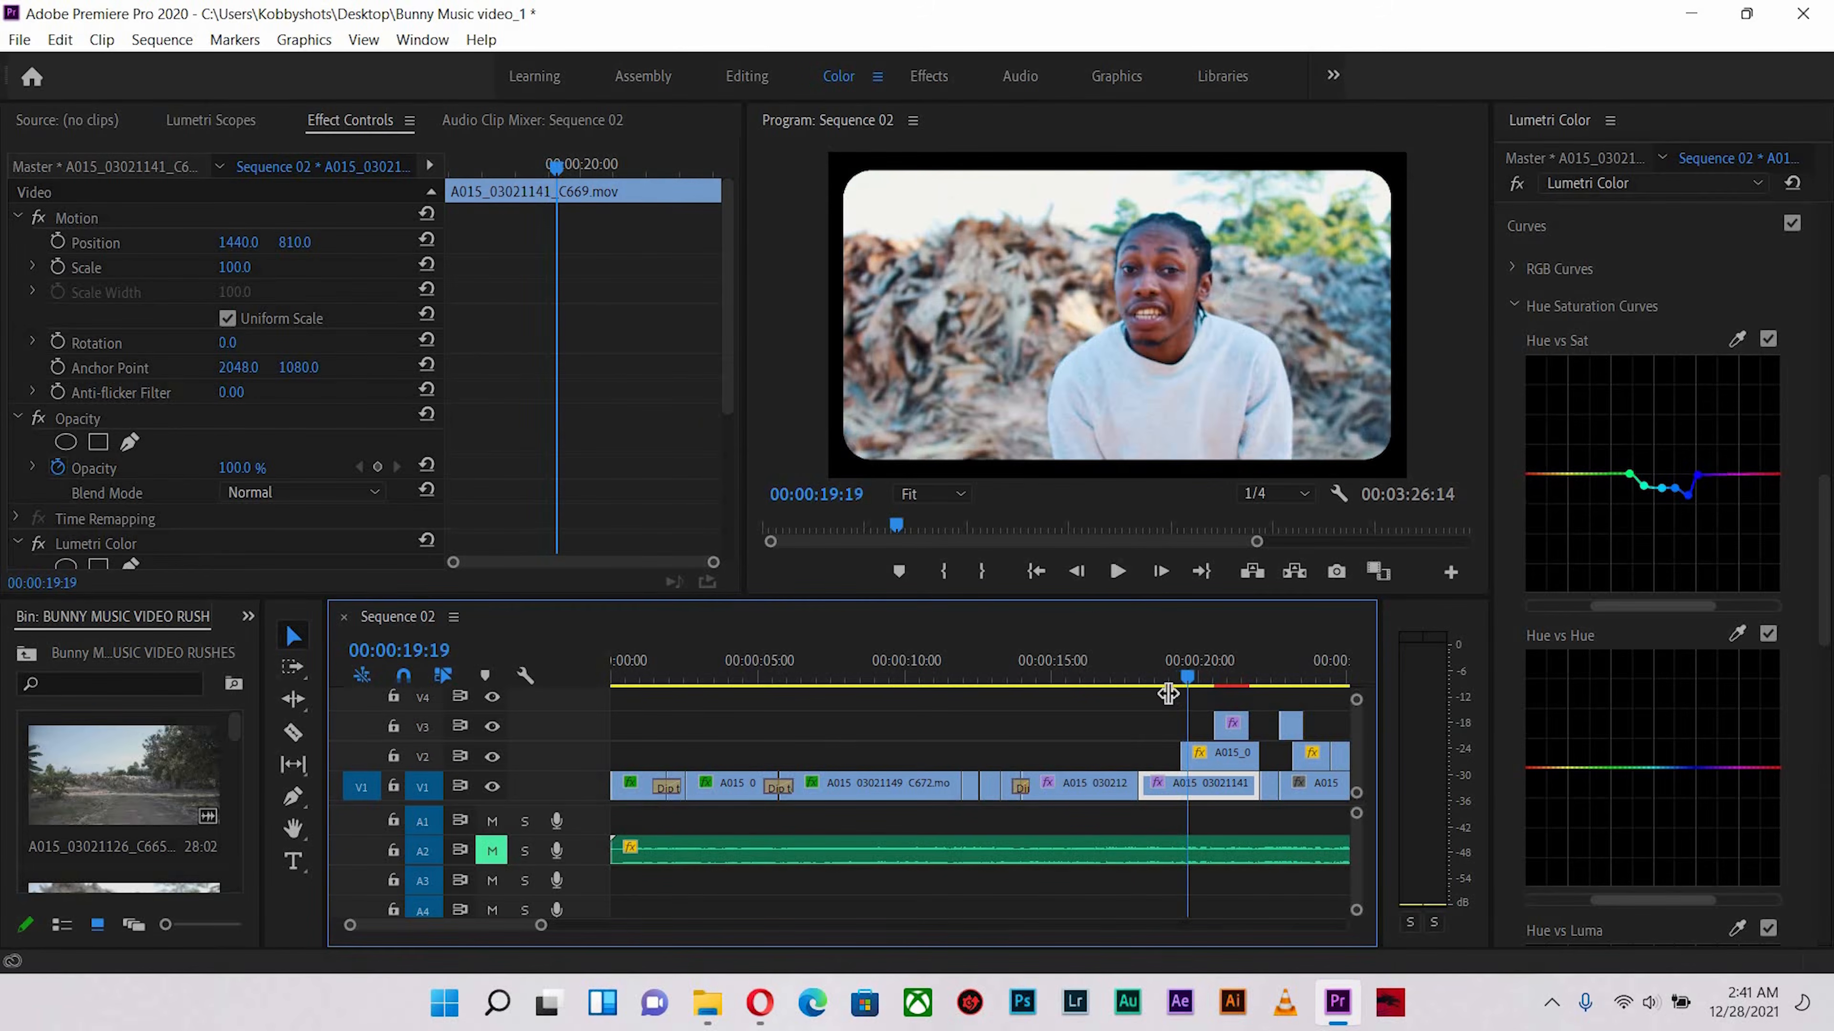
Copy the Lumetri Color effect of A015_03021141_C669.mov onto the clip A015_03021144_C670.mov on V2 and play the result
drag(1167, 684, 1162, 683)
click(104, 548)
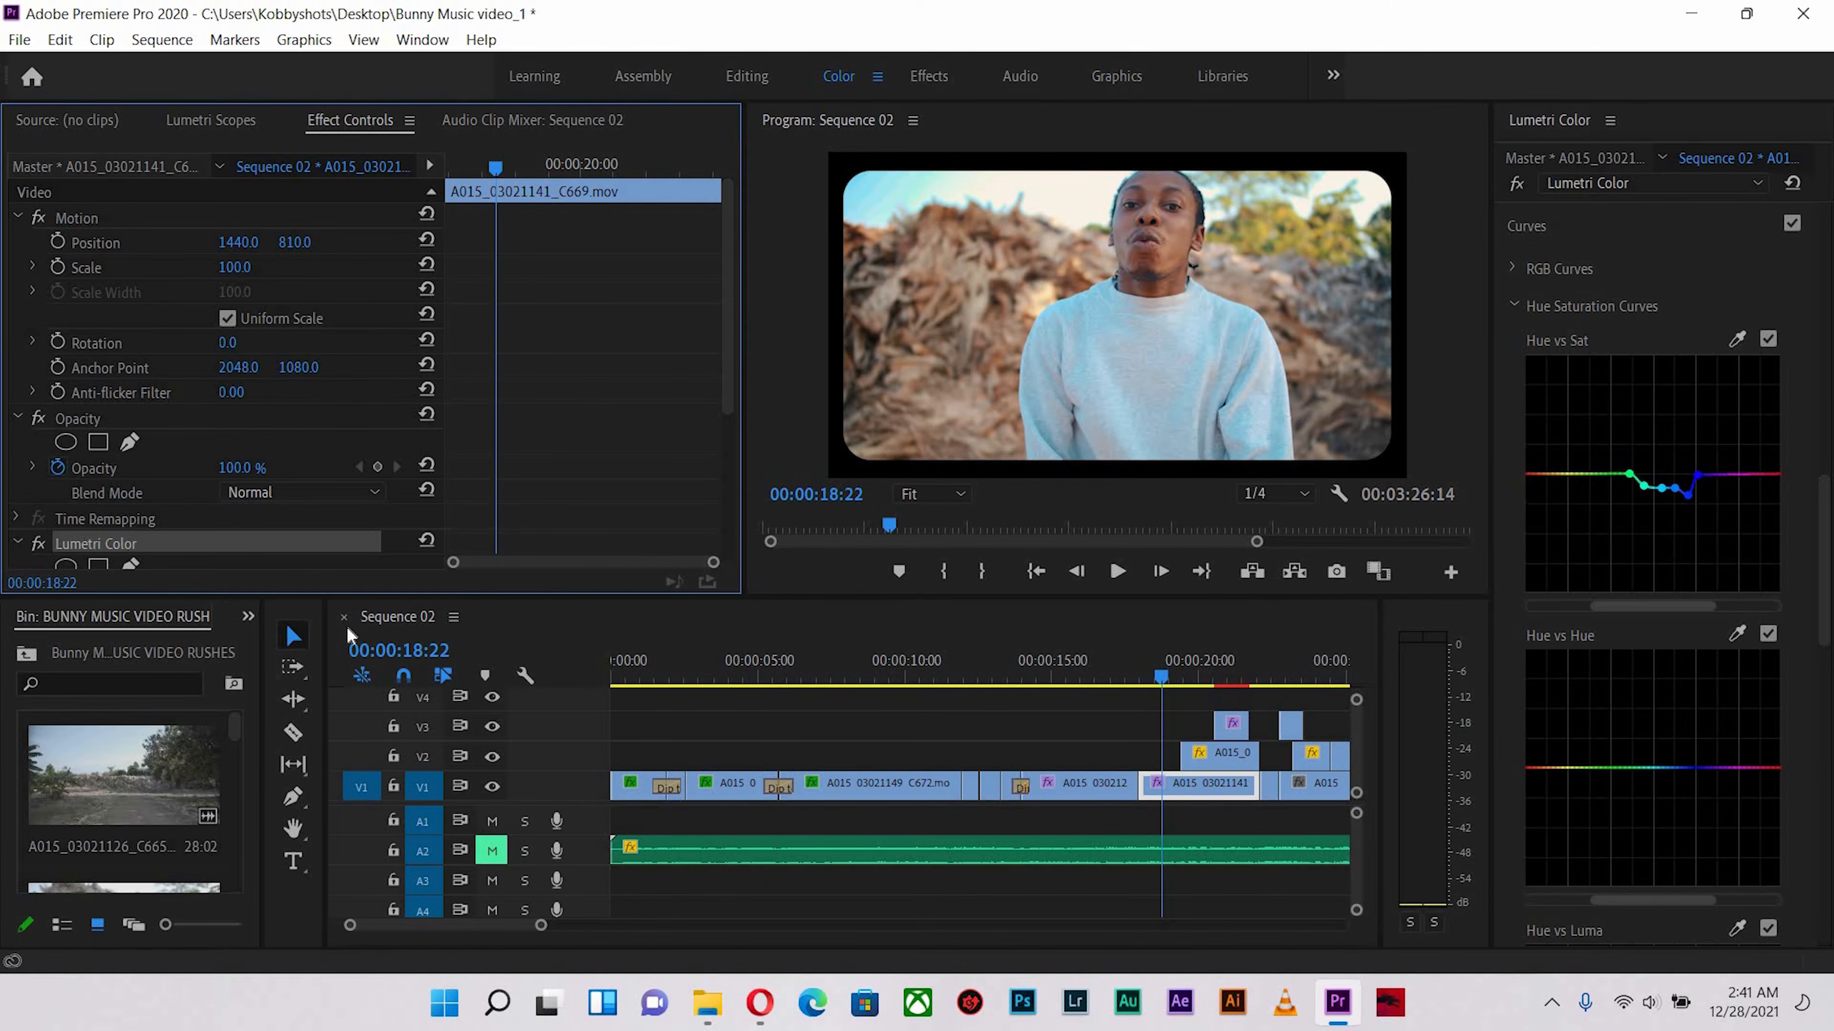
click(1205, 754)
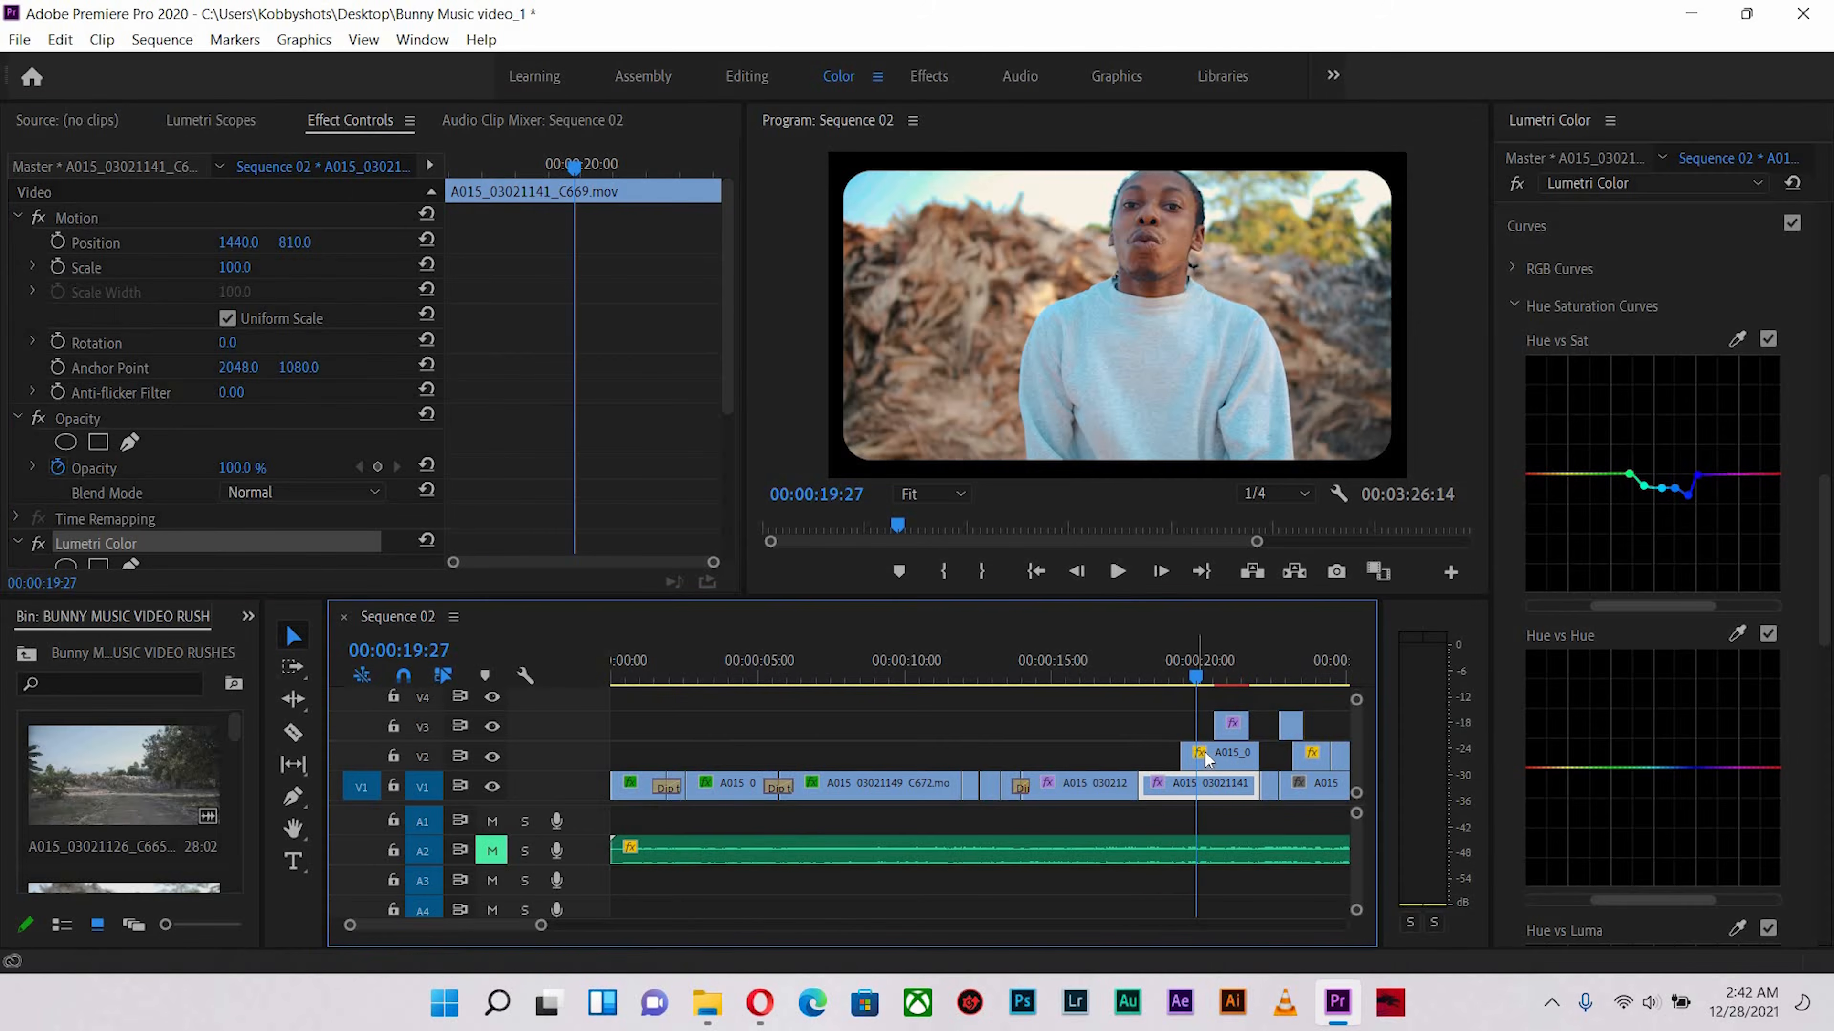
click(1173, 668)
key(space)
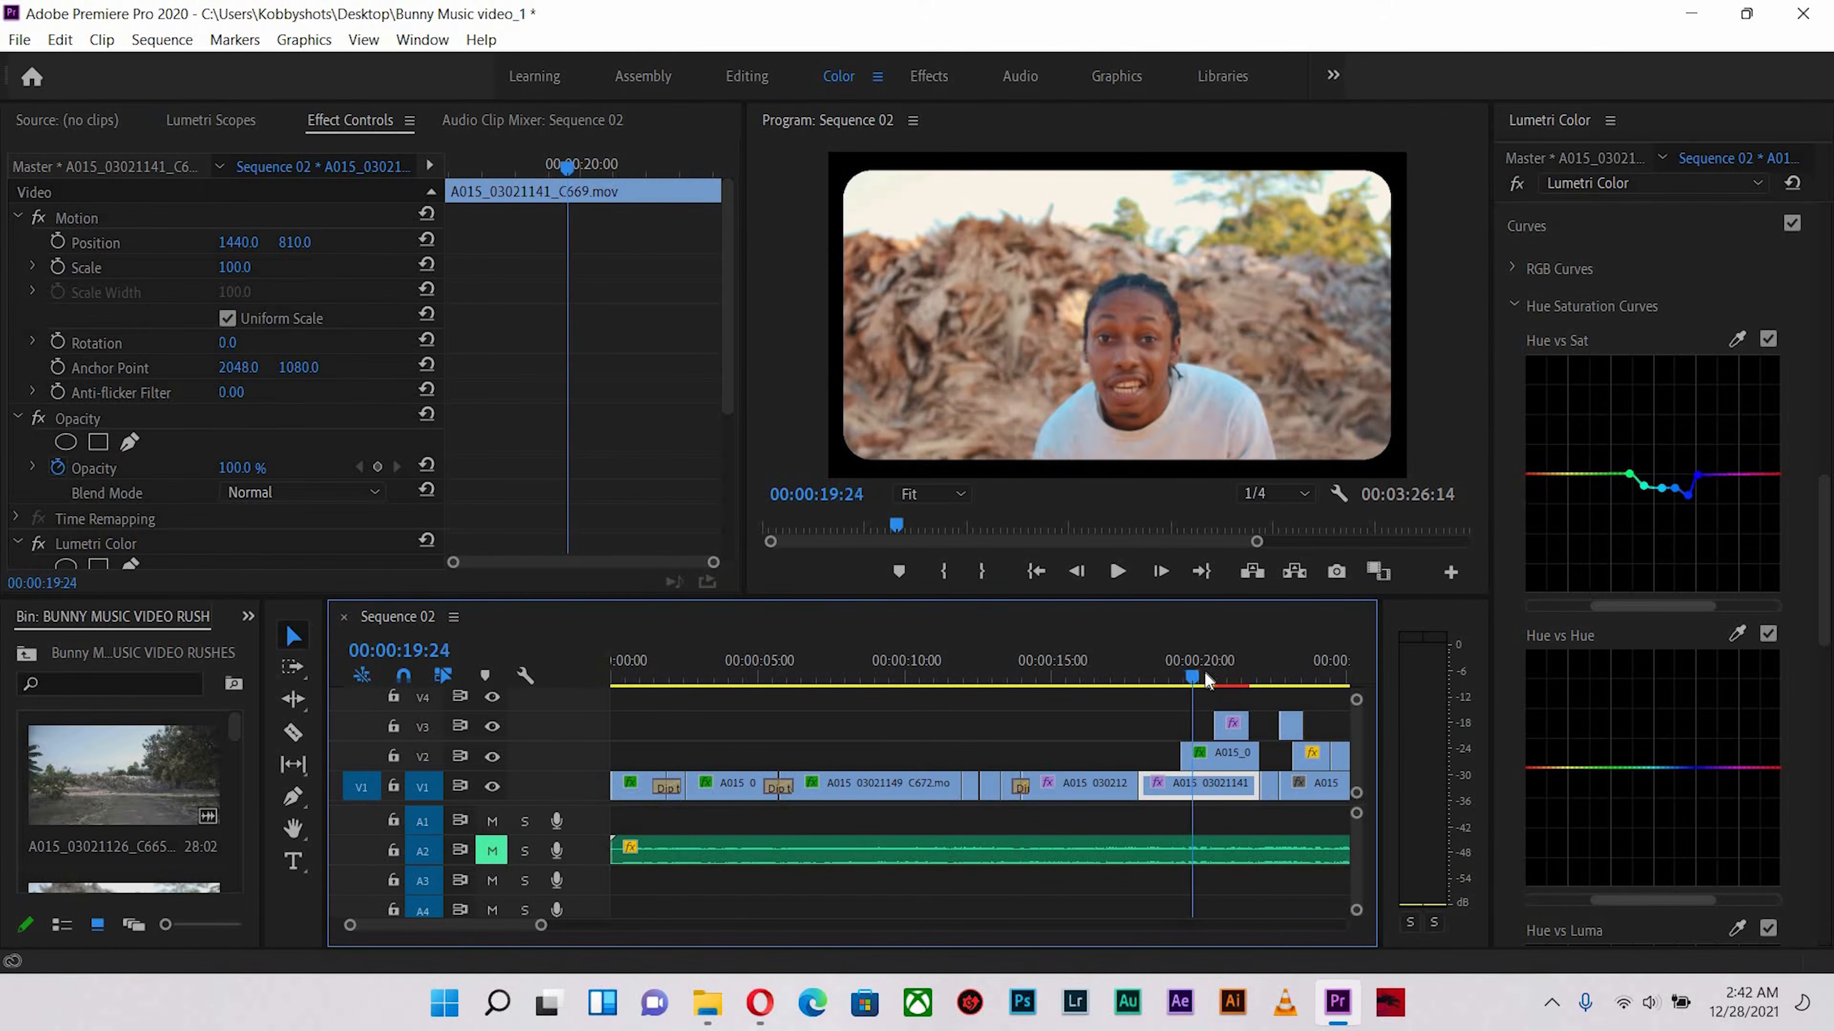
Sample the singer's skin tone in A015_03021144_C670.mov and lower that red hue's saturation on the Hue vs Sat curve
drag(1202, 677, 1199, 677)
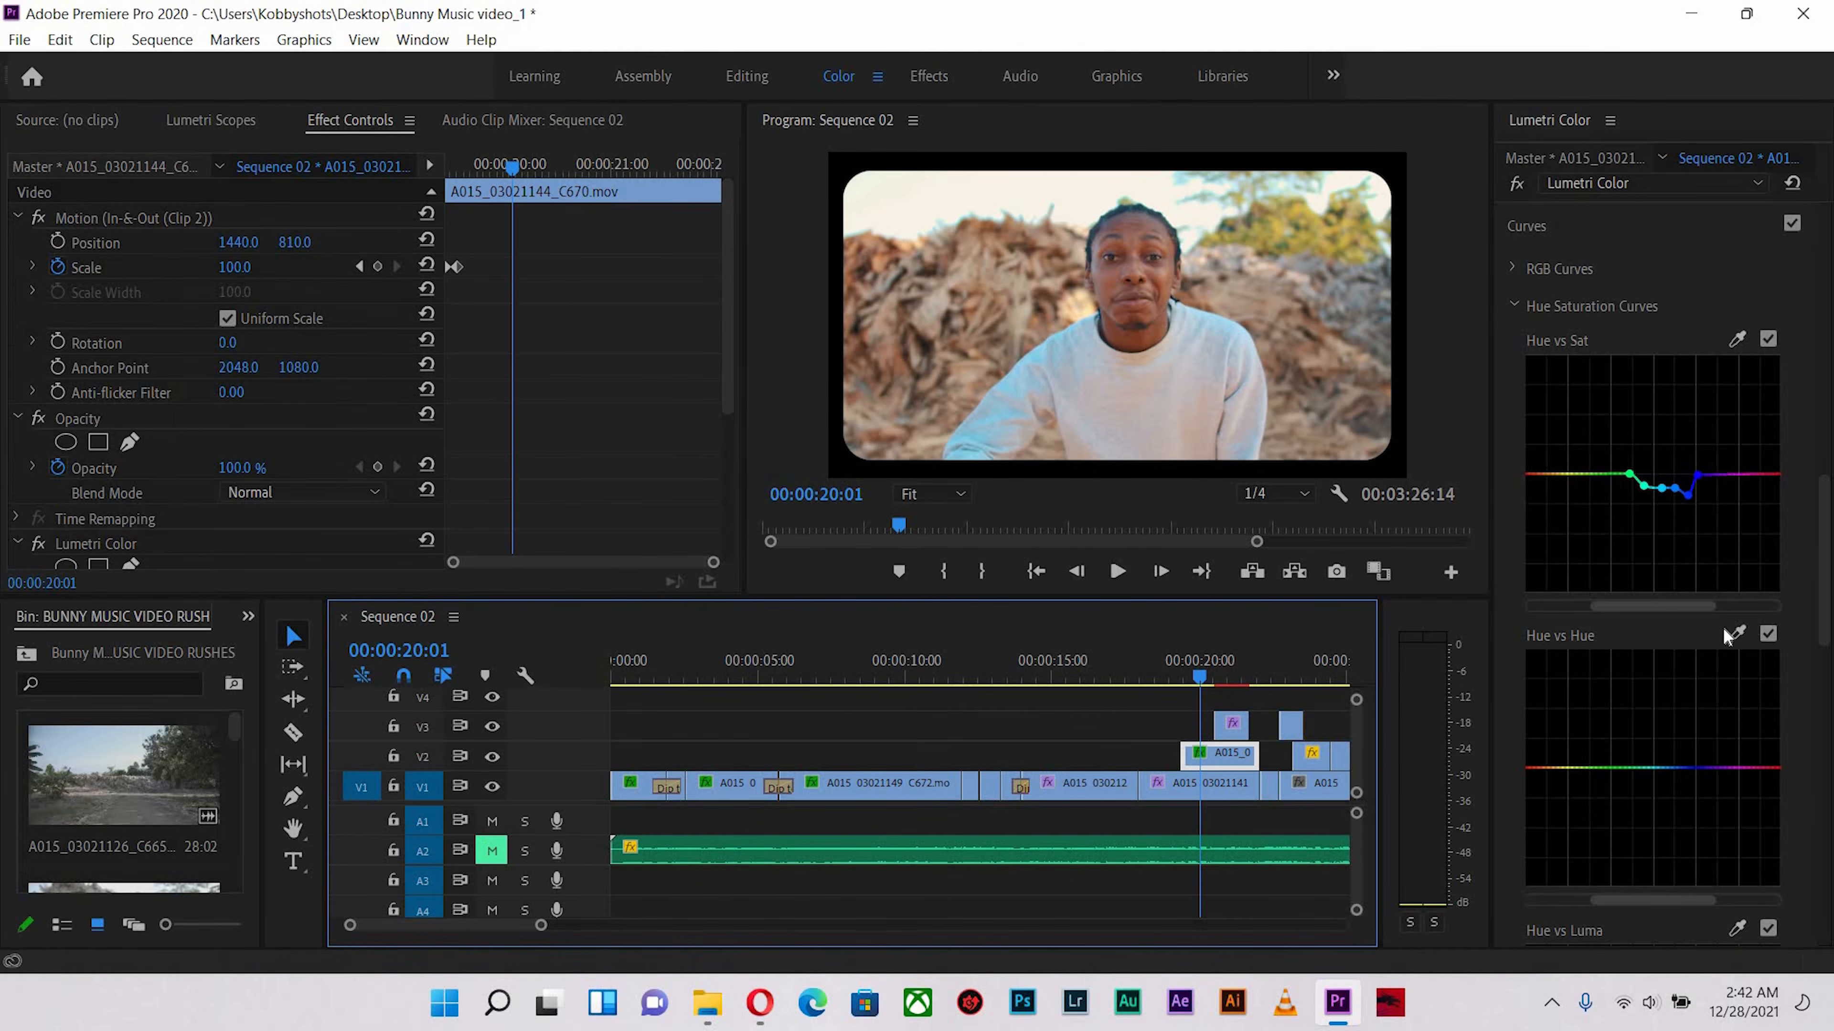
click(1736, 338)
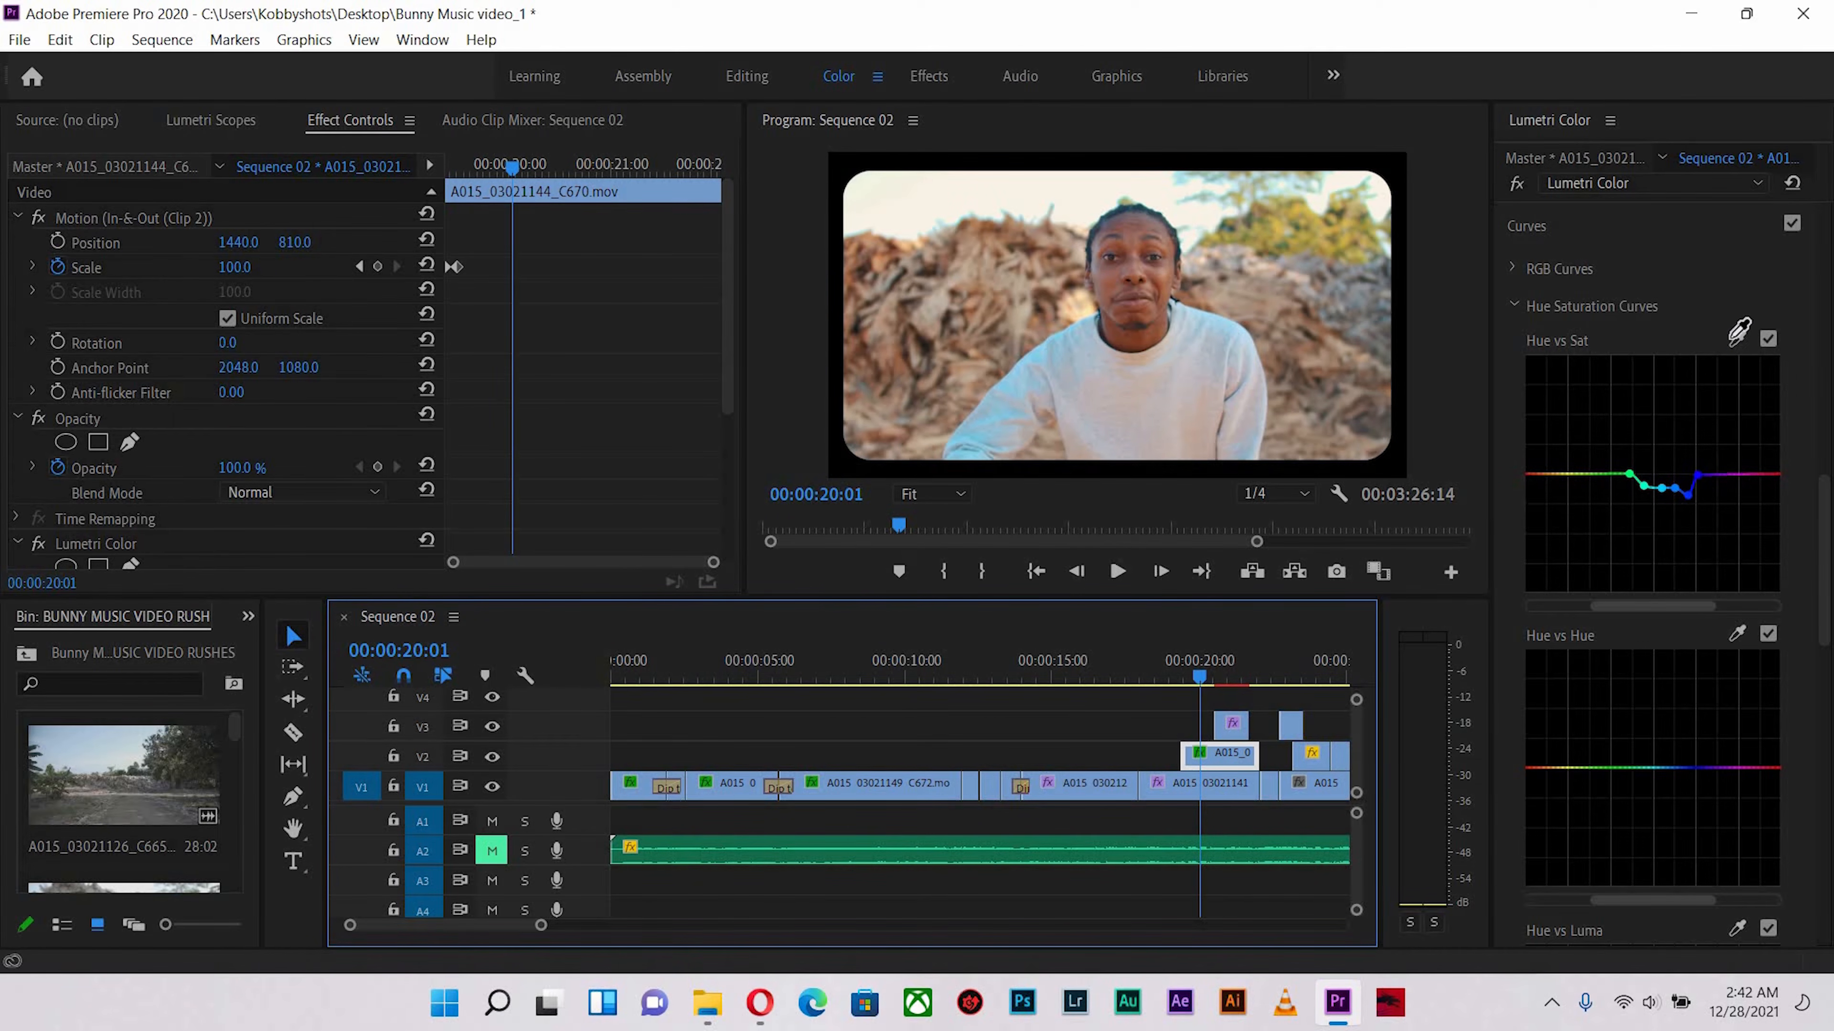
click(1137, 227)
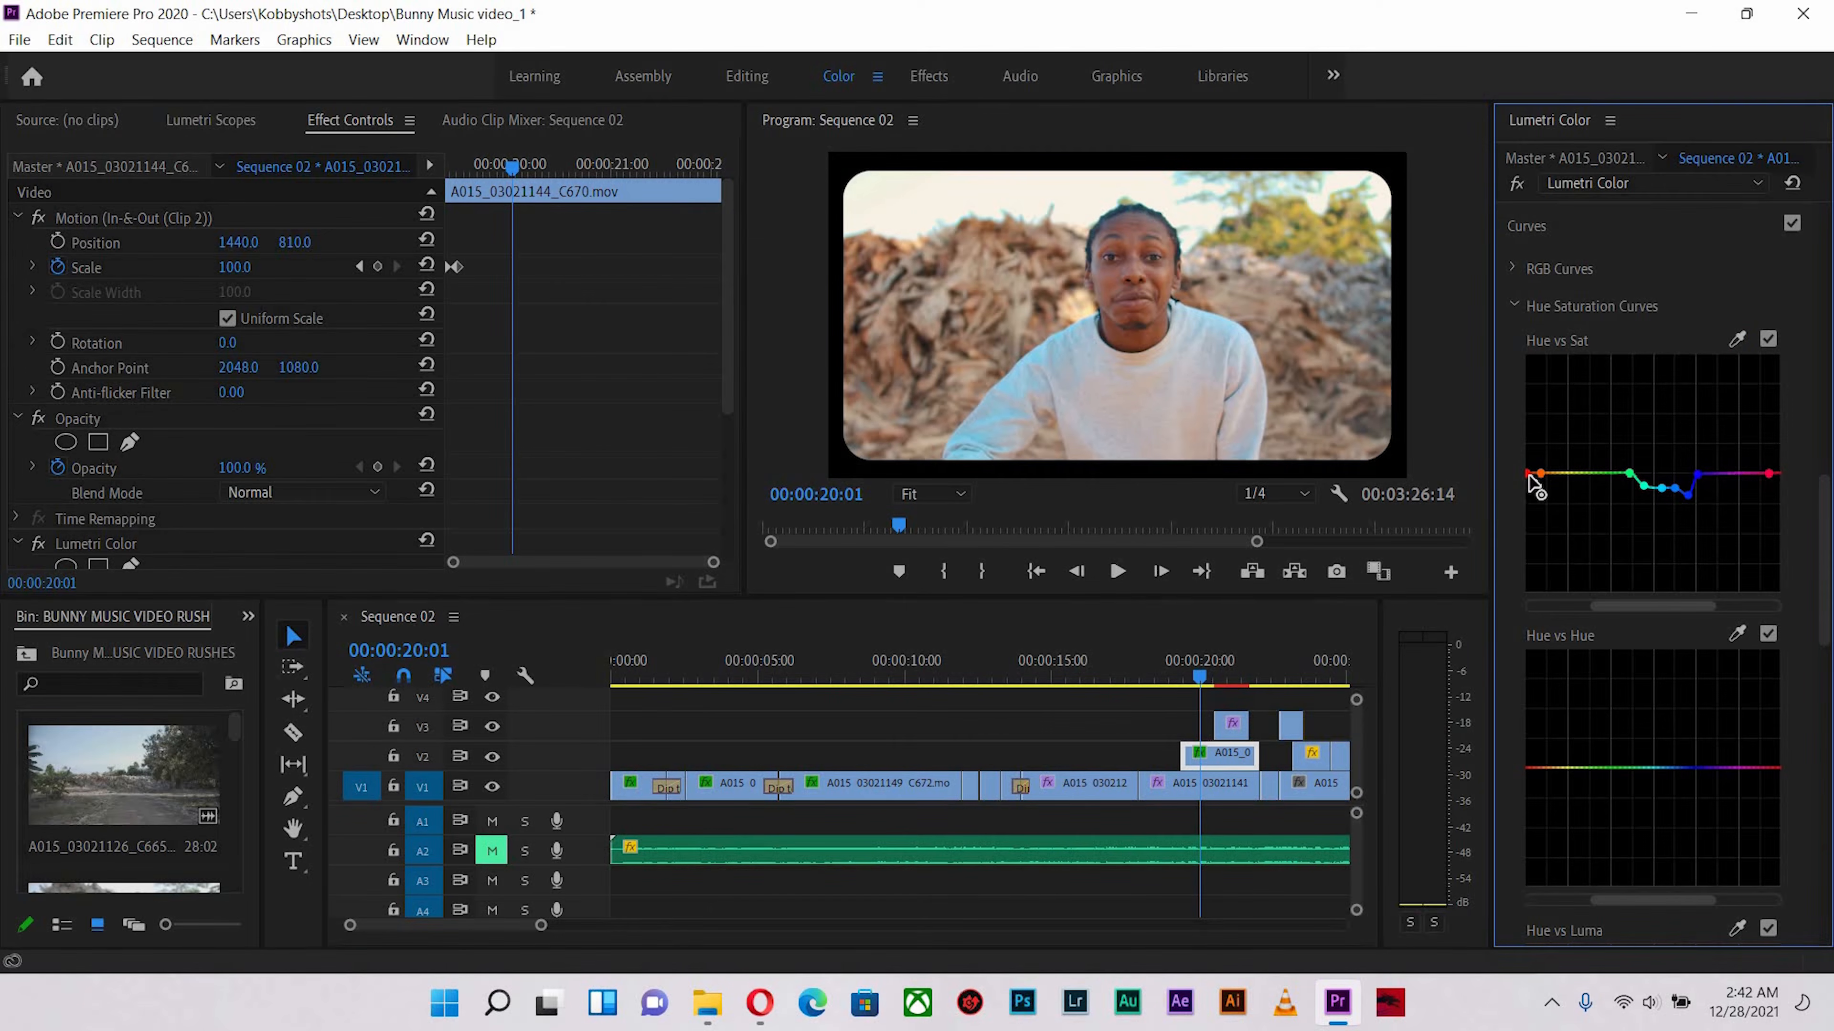
drag(1527, 479, 1531, 499)
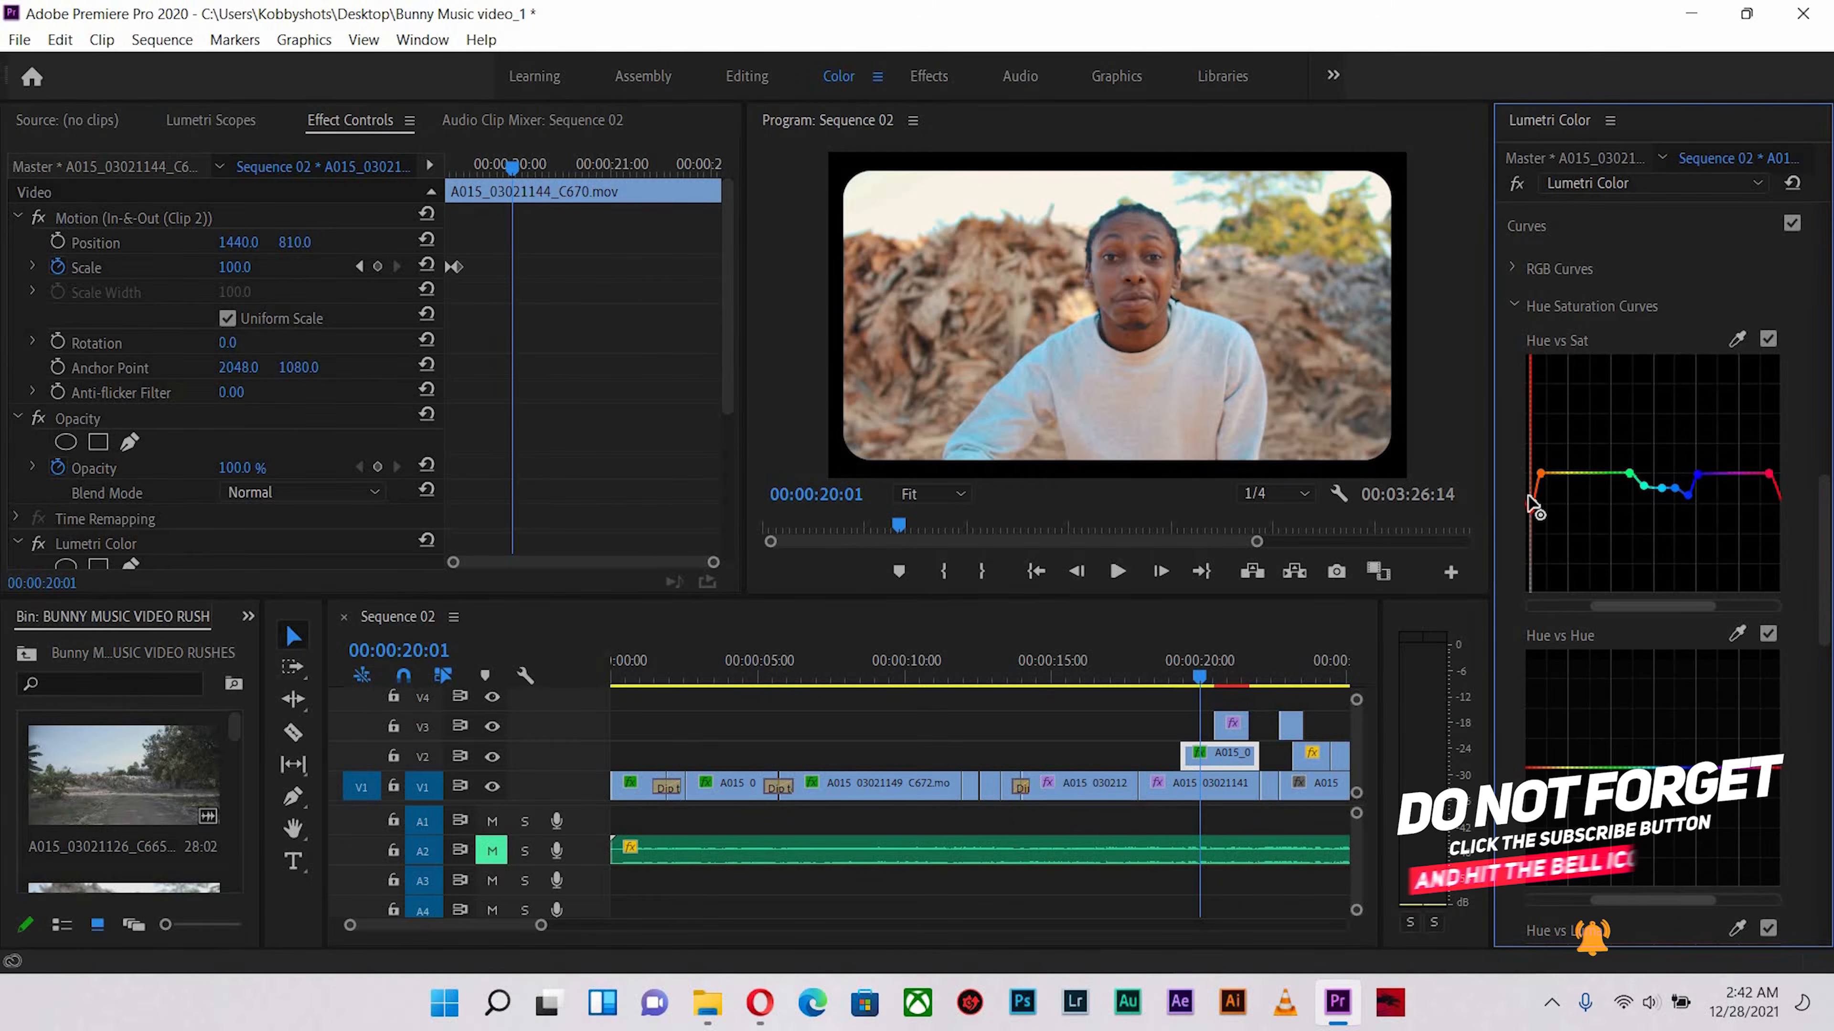
Select A015_03021433_C687.mov on V3 near 00:00:21 and disable its Wave Warp and VR Digital Glitch effects
drag(1156, 669, 1226, 682)
key(equal)
key(equal)
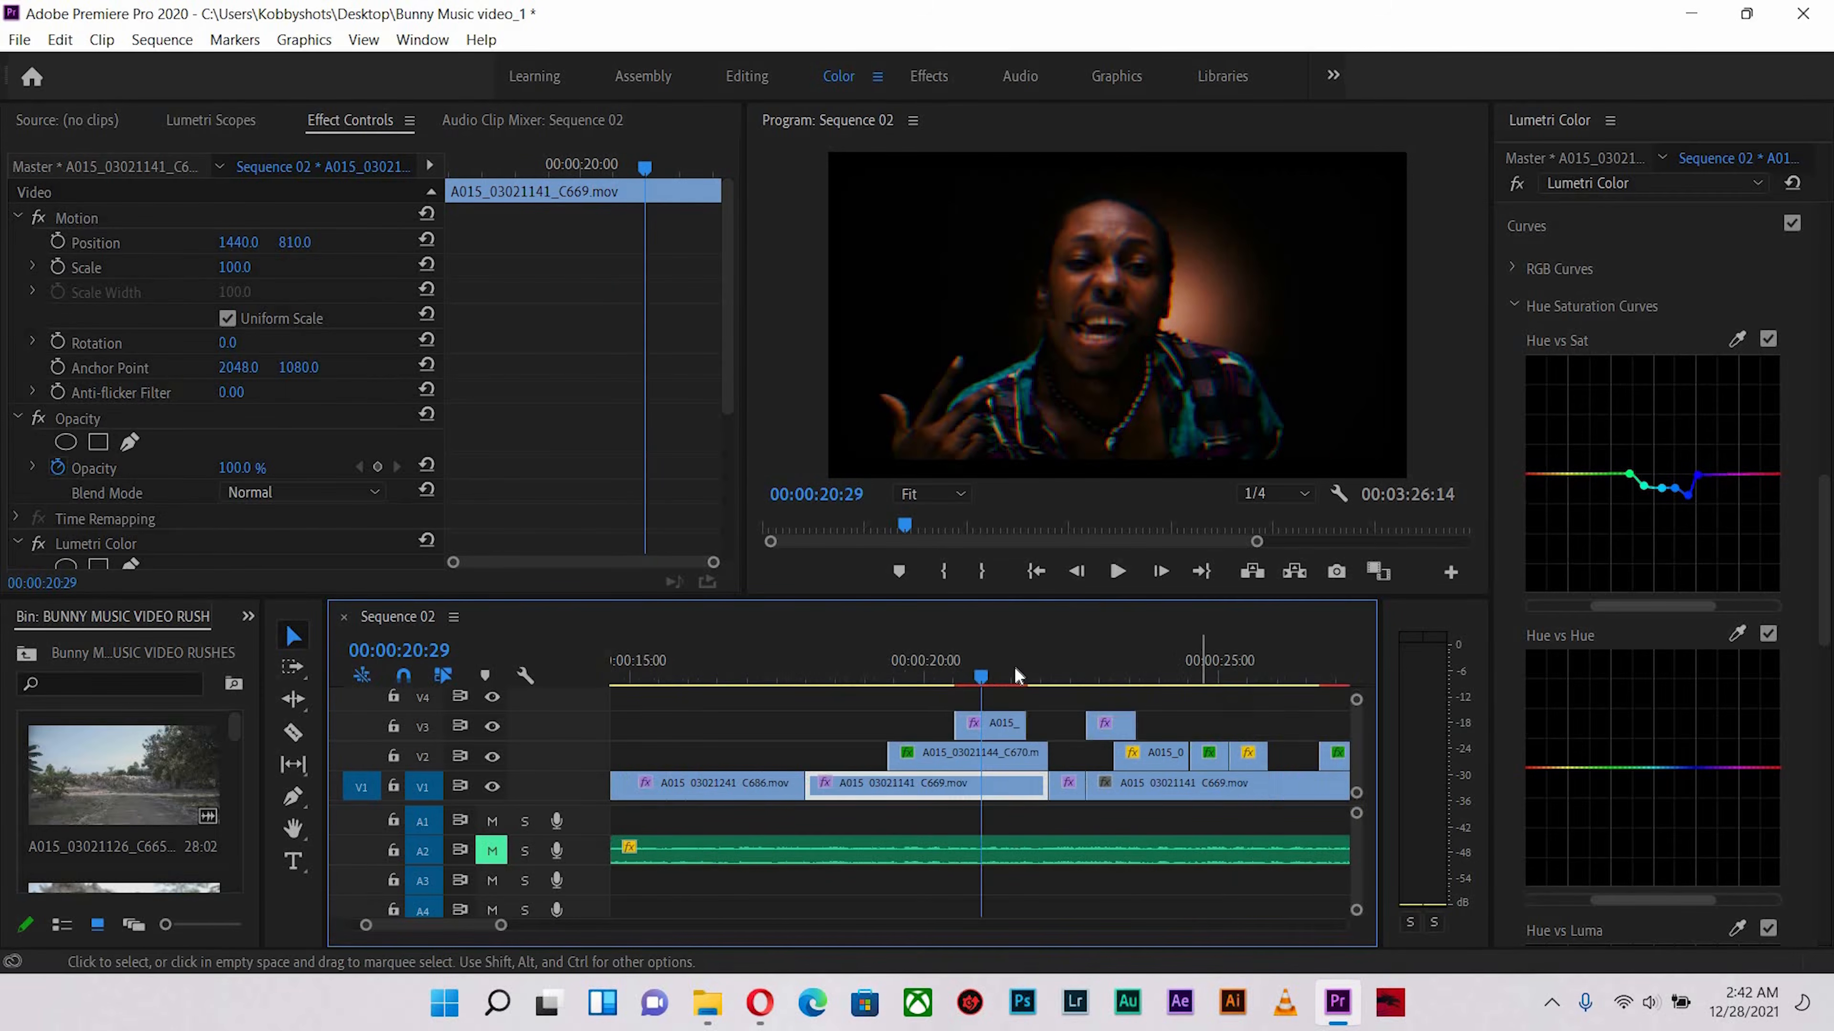
drag(1015, 667, 981, 672)
click(987, 722)
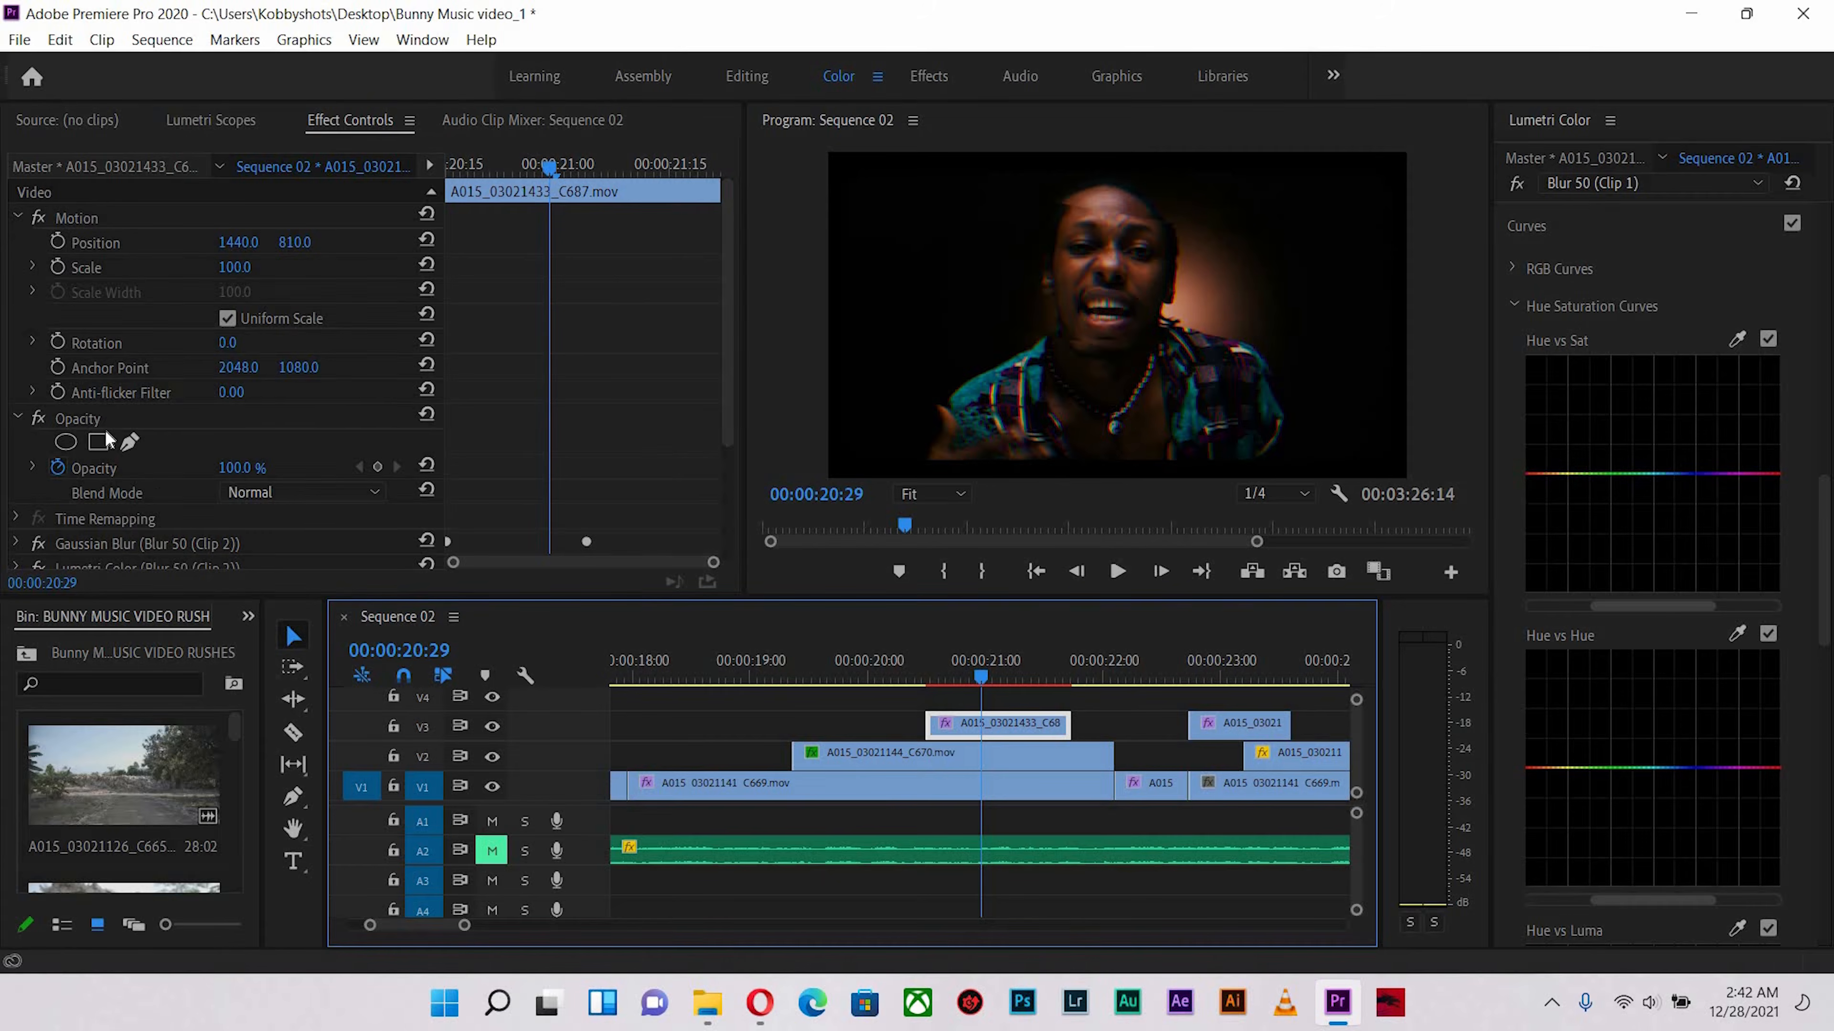
scroll(619, 408, down, 3)
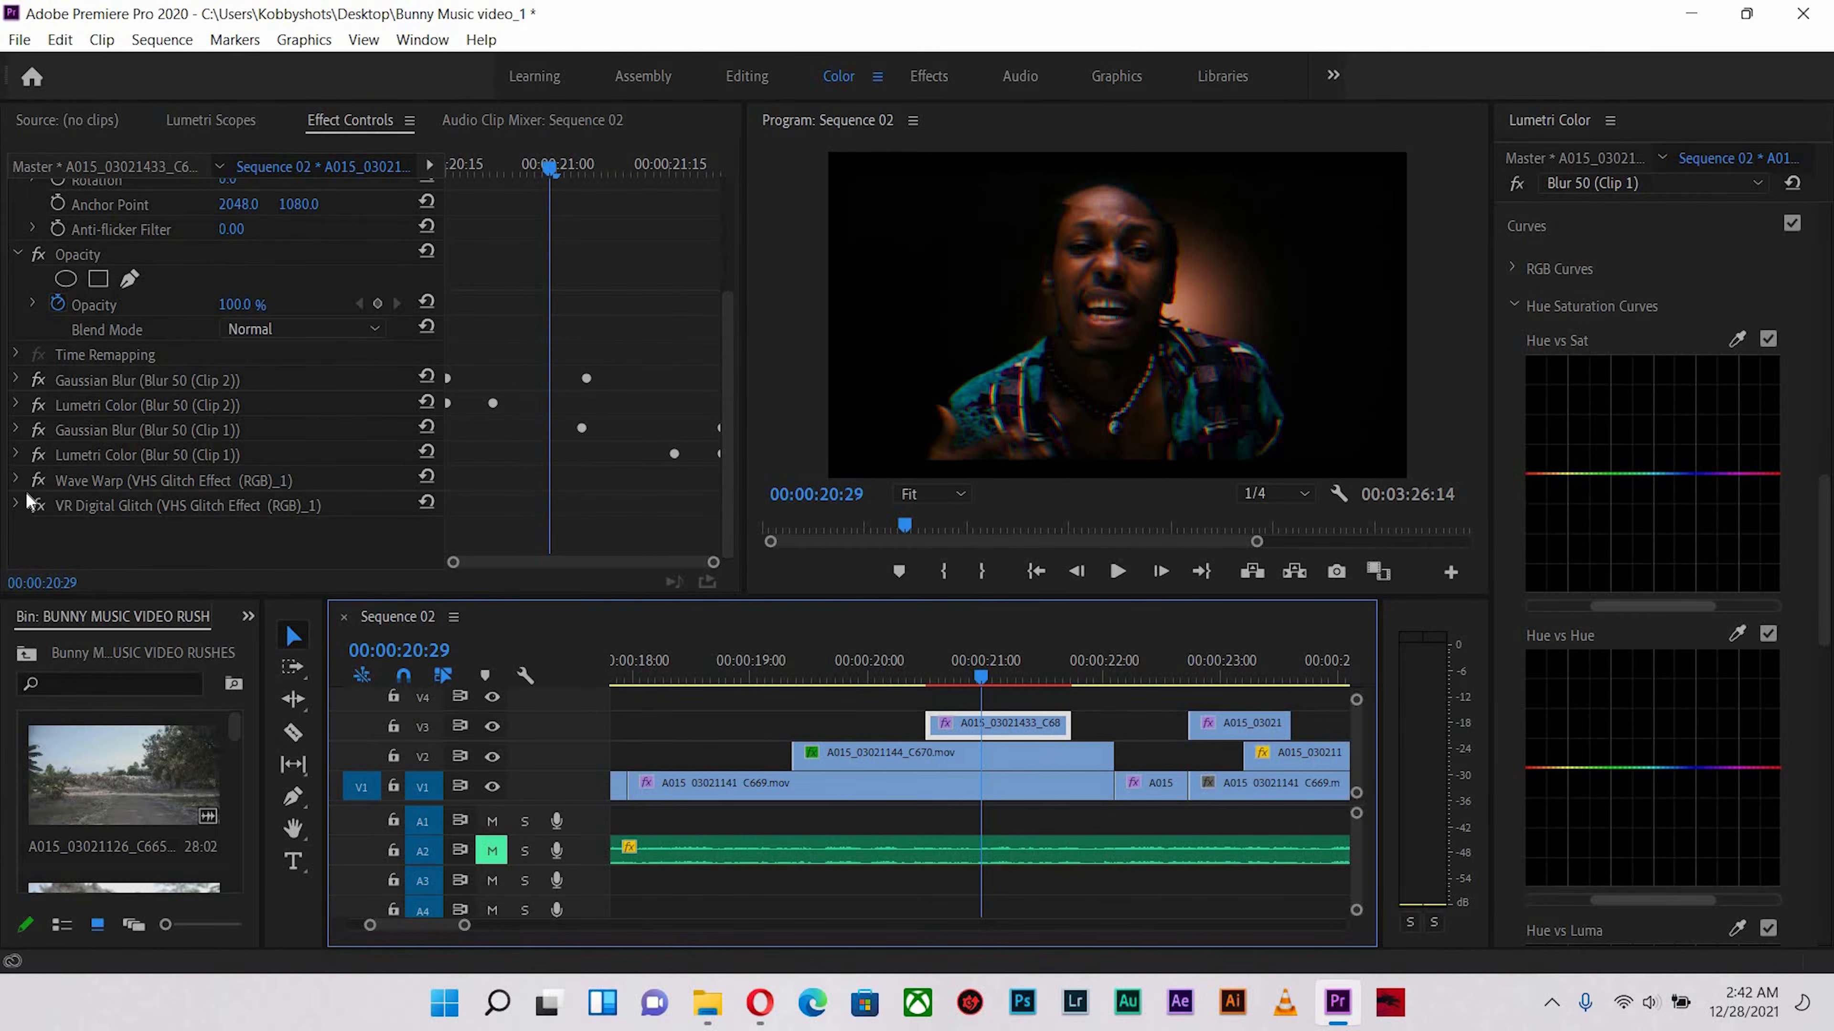
click(39, 480)
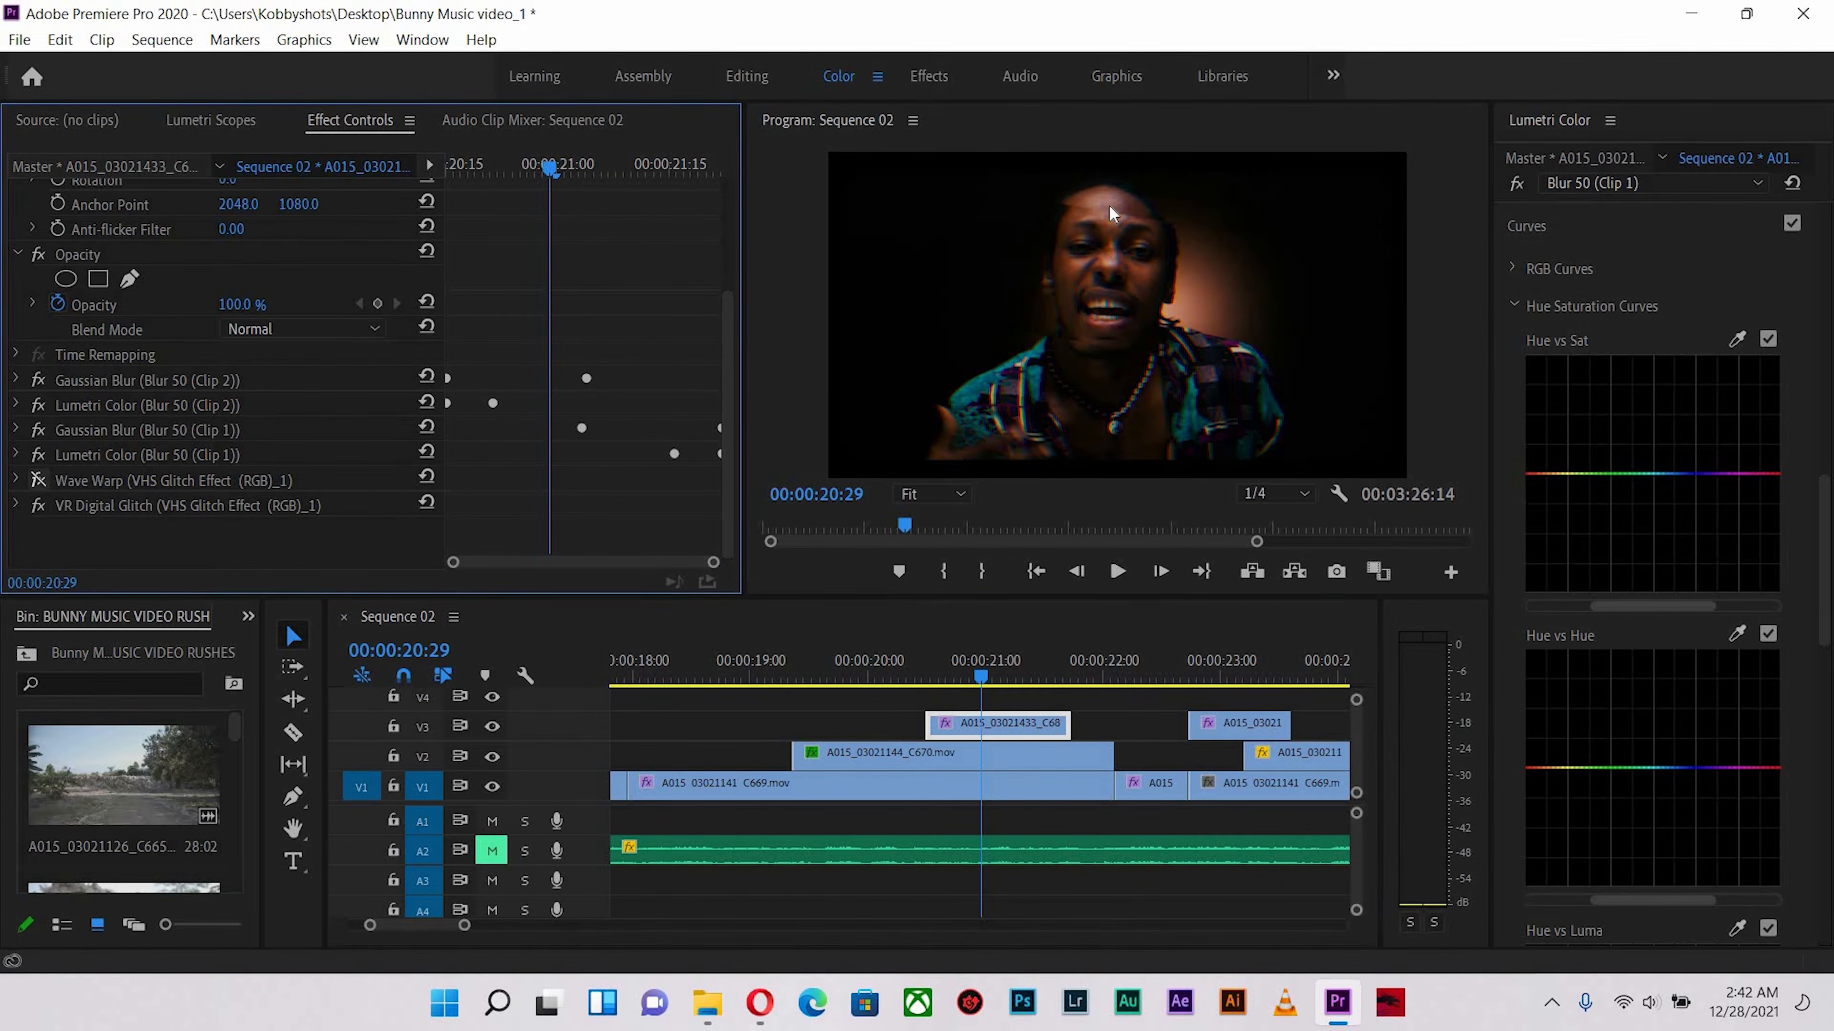
click(987, 665)
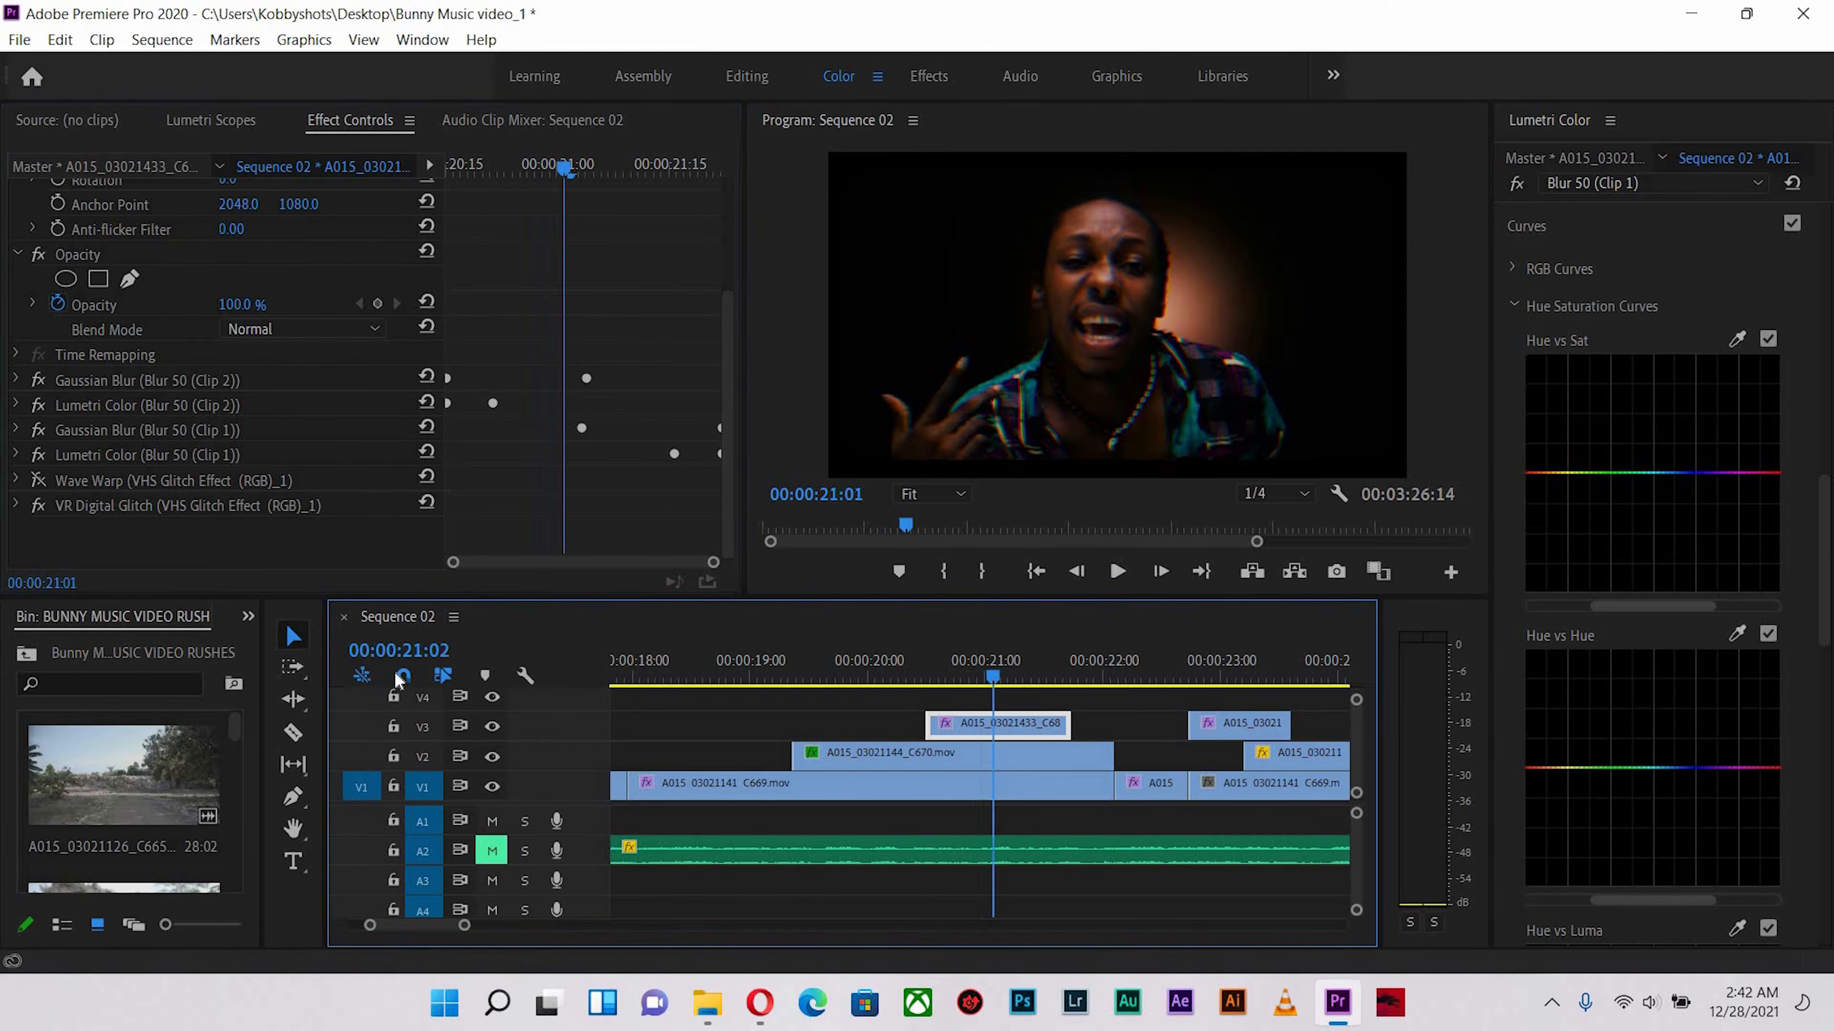
key(Left)
key(Left)
click(39, 506)
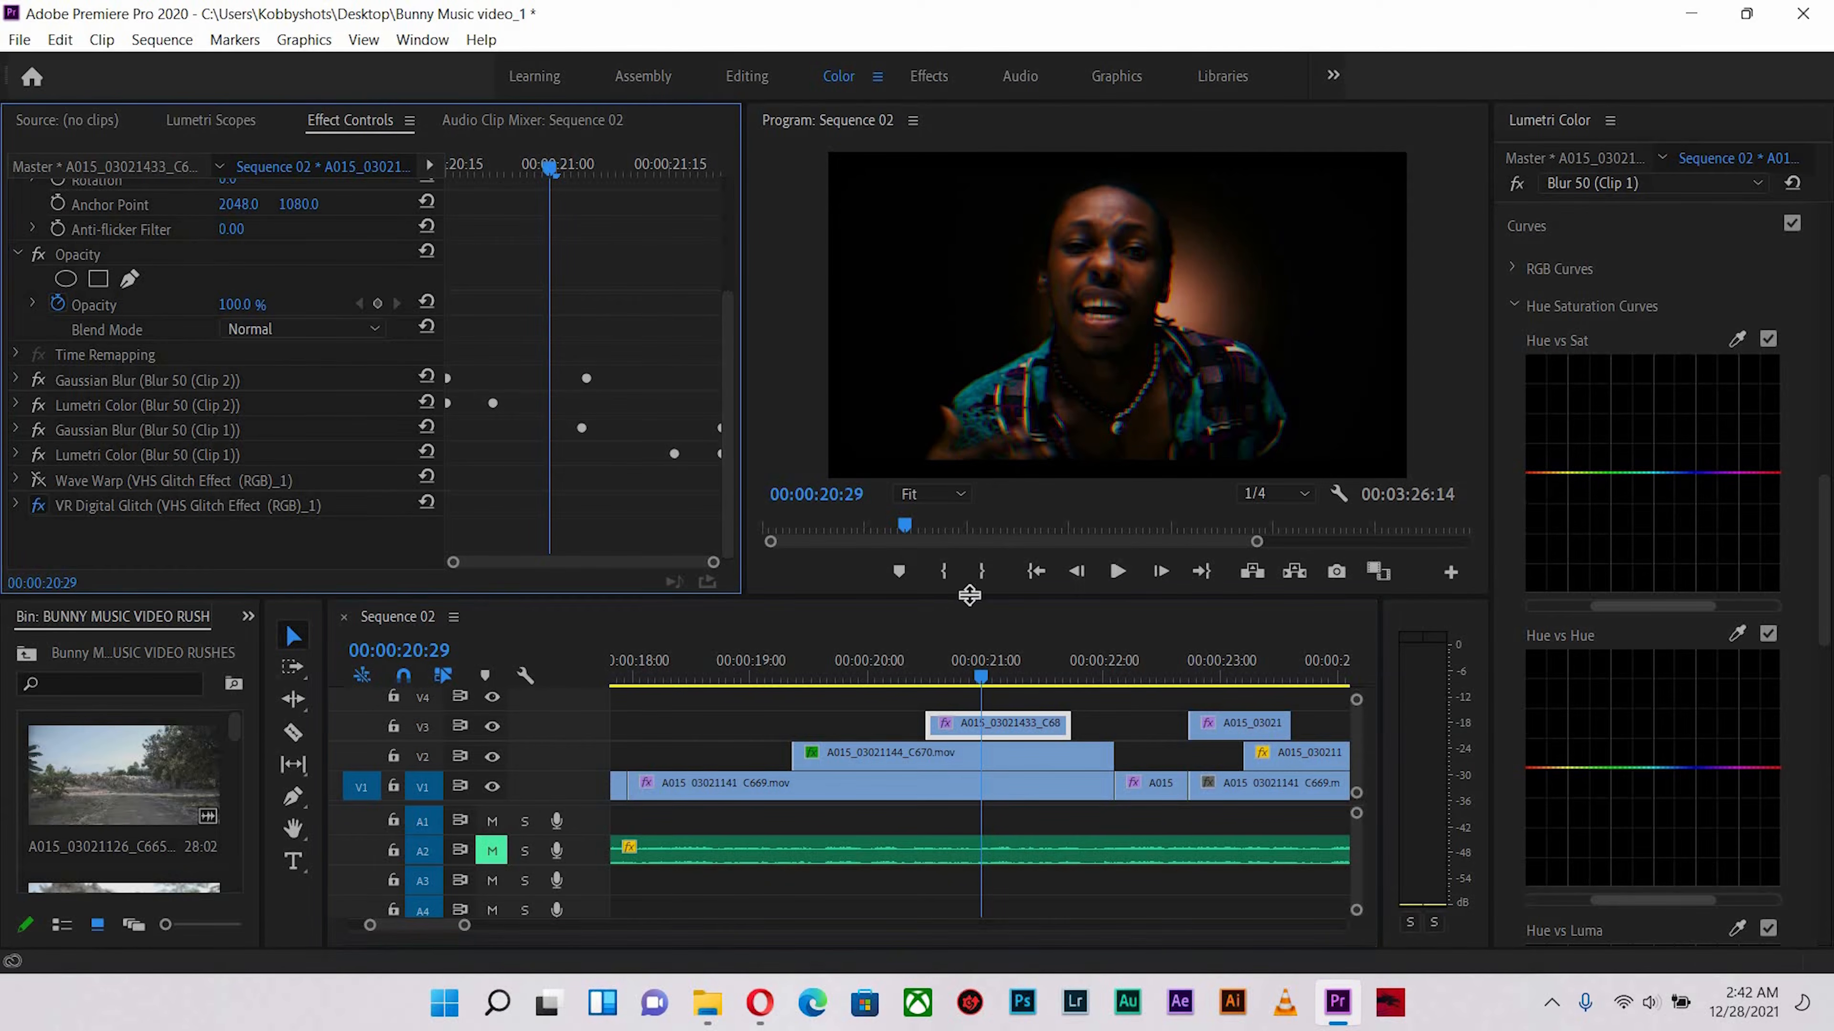
click(987, 679)
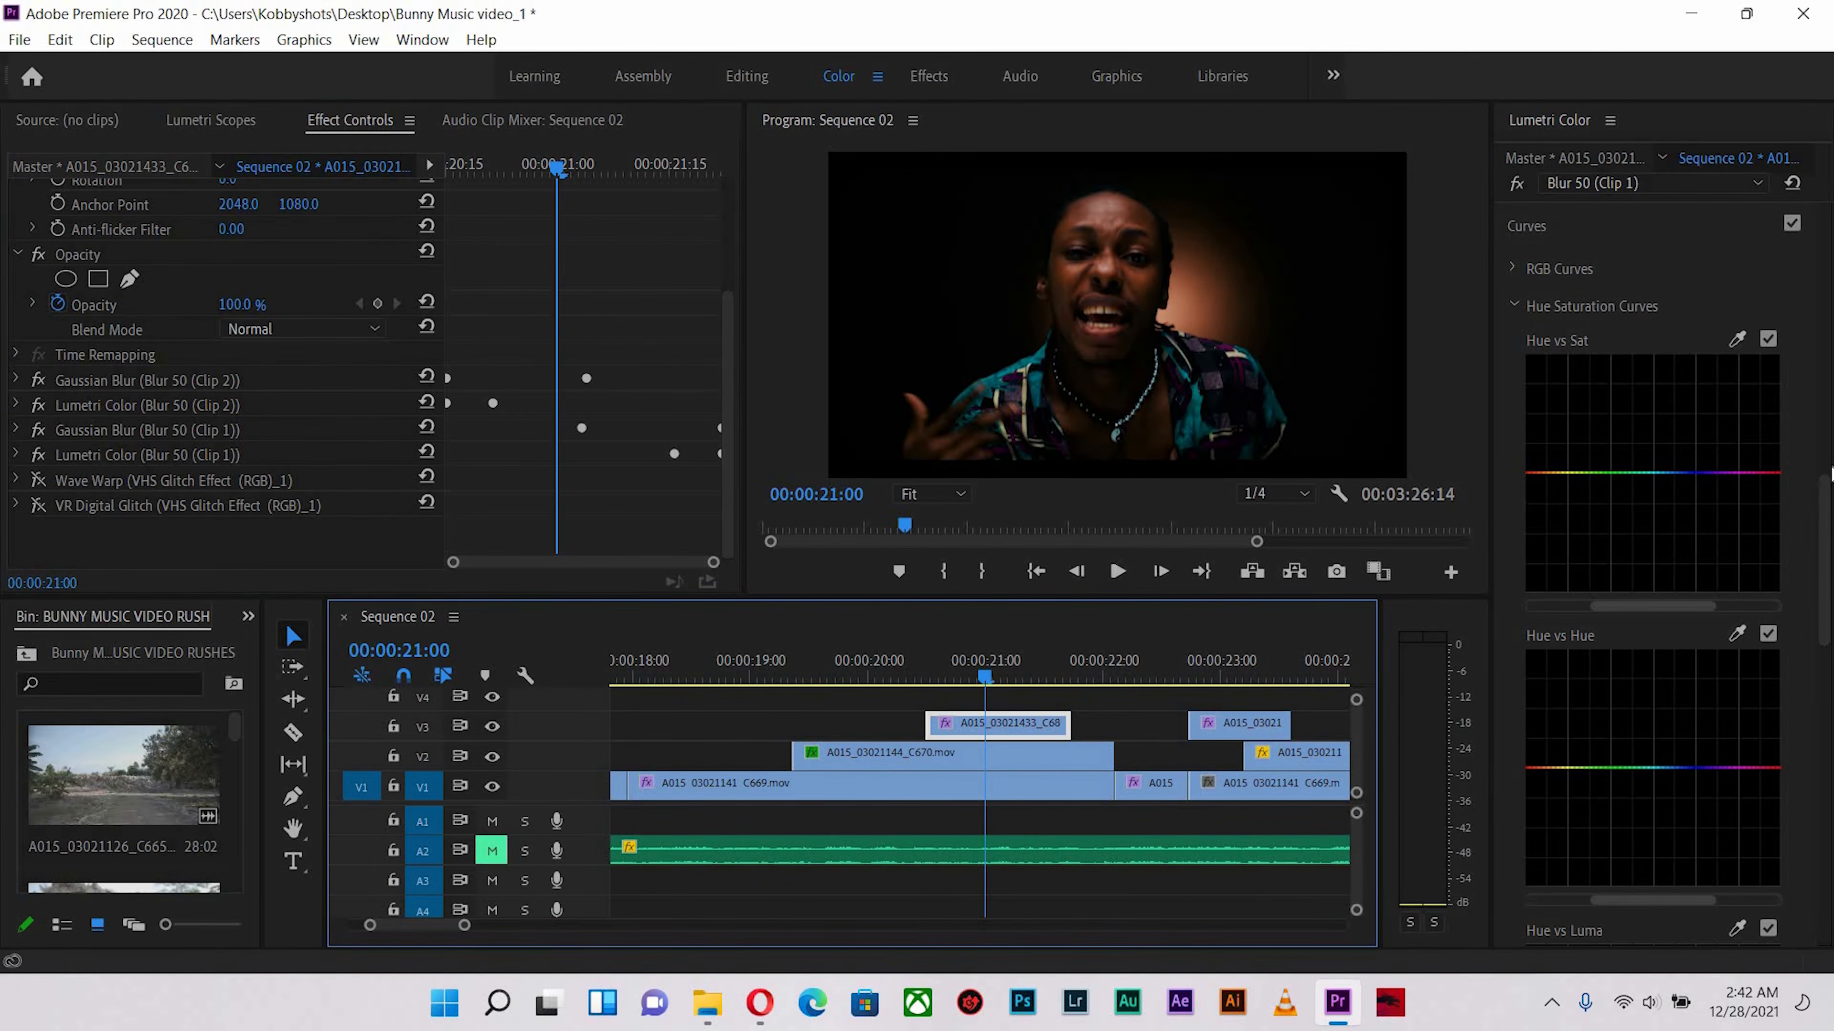
Set the shadows to 52.2, highlights to 48.7 and whites to 4.4 in the clip's Blur 50 (Clip 1) Lumetri effect
scroll(1701, 564, up, 15)
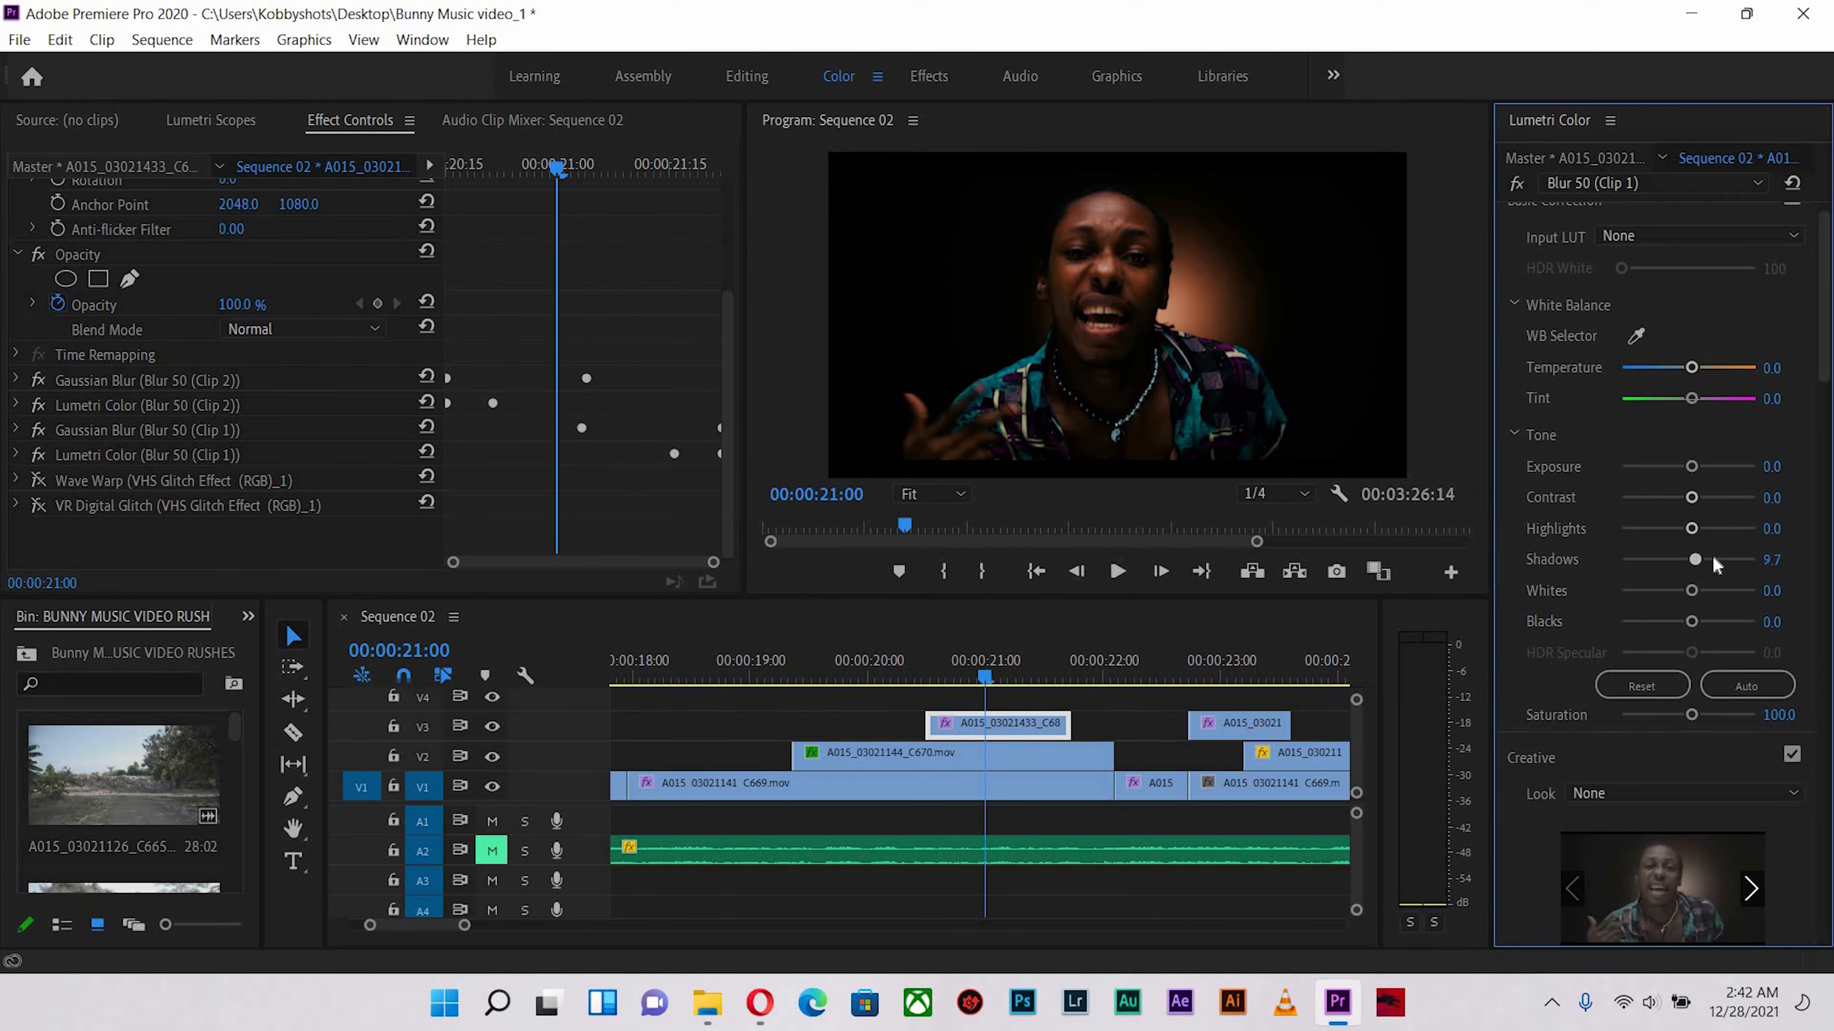
click(1712, 558)
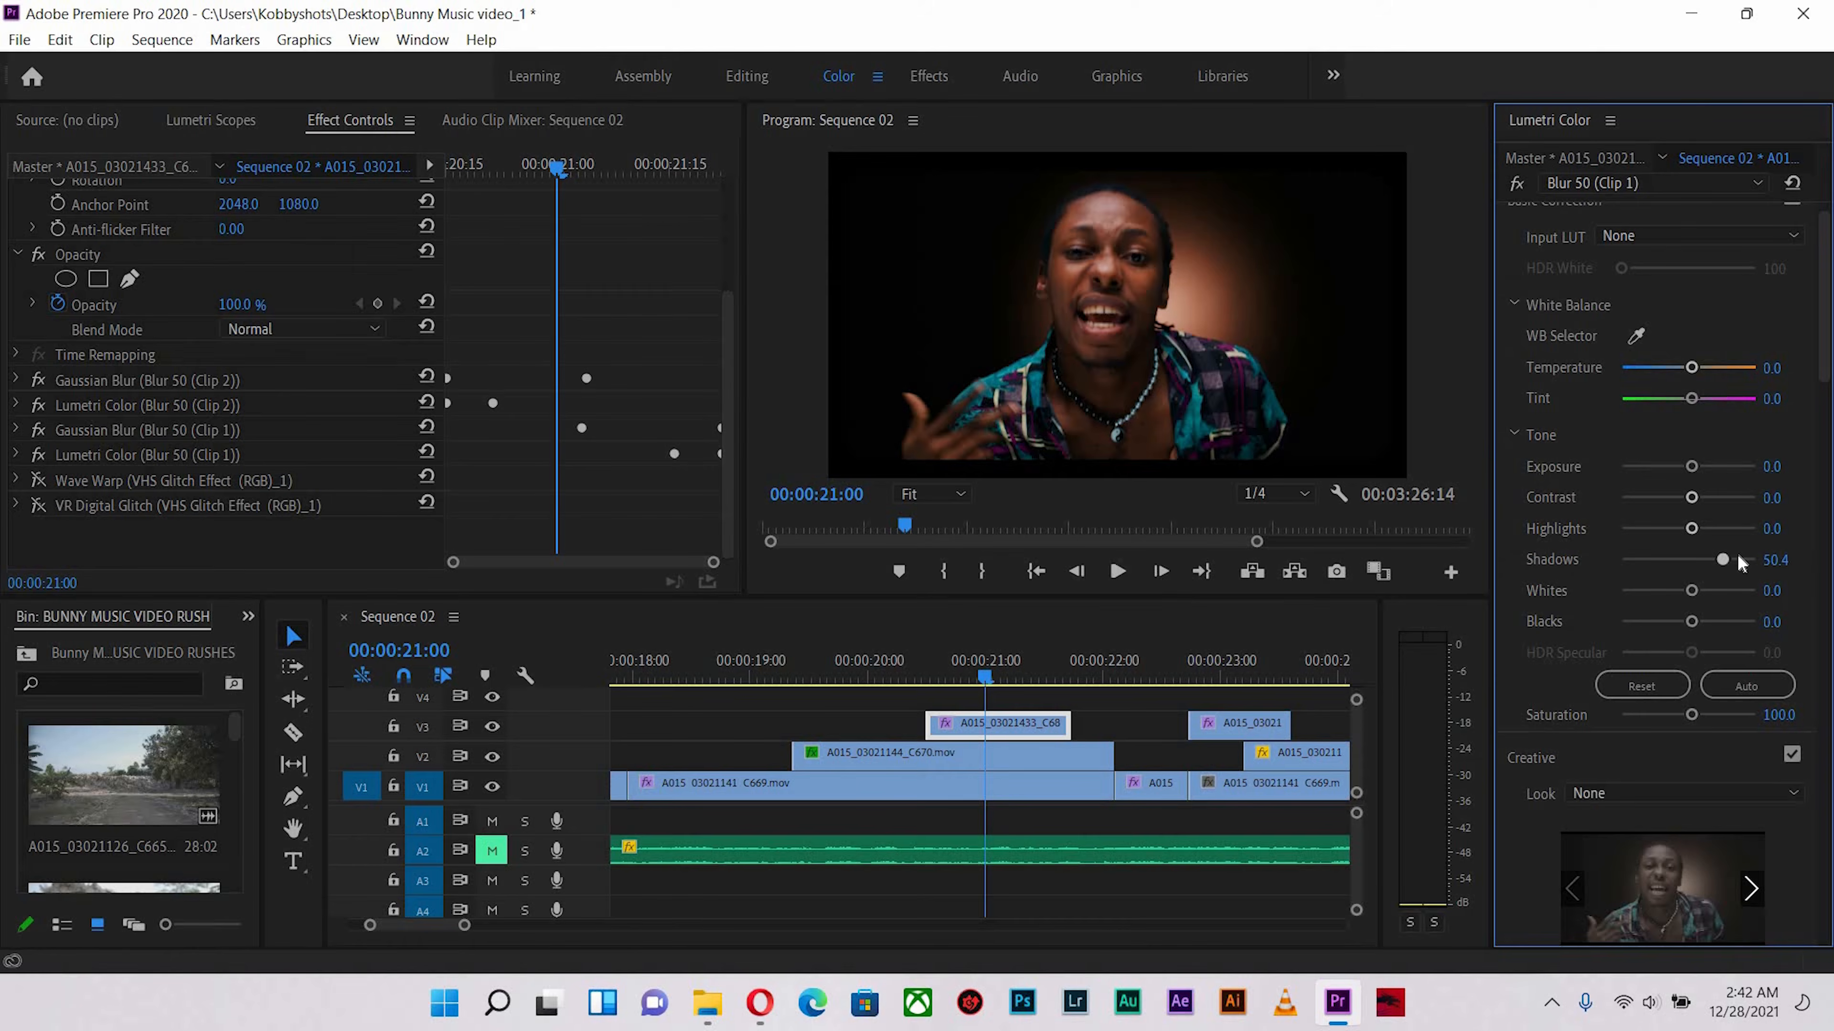
drag(1724, 562, 1723, 562)
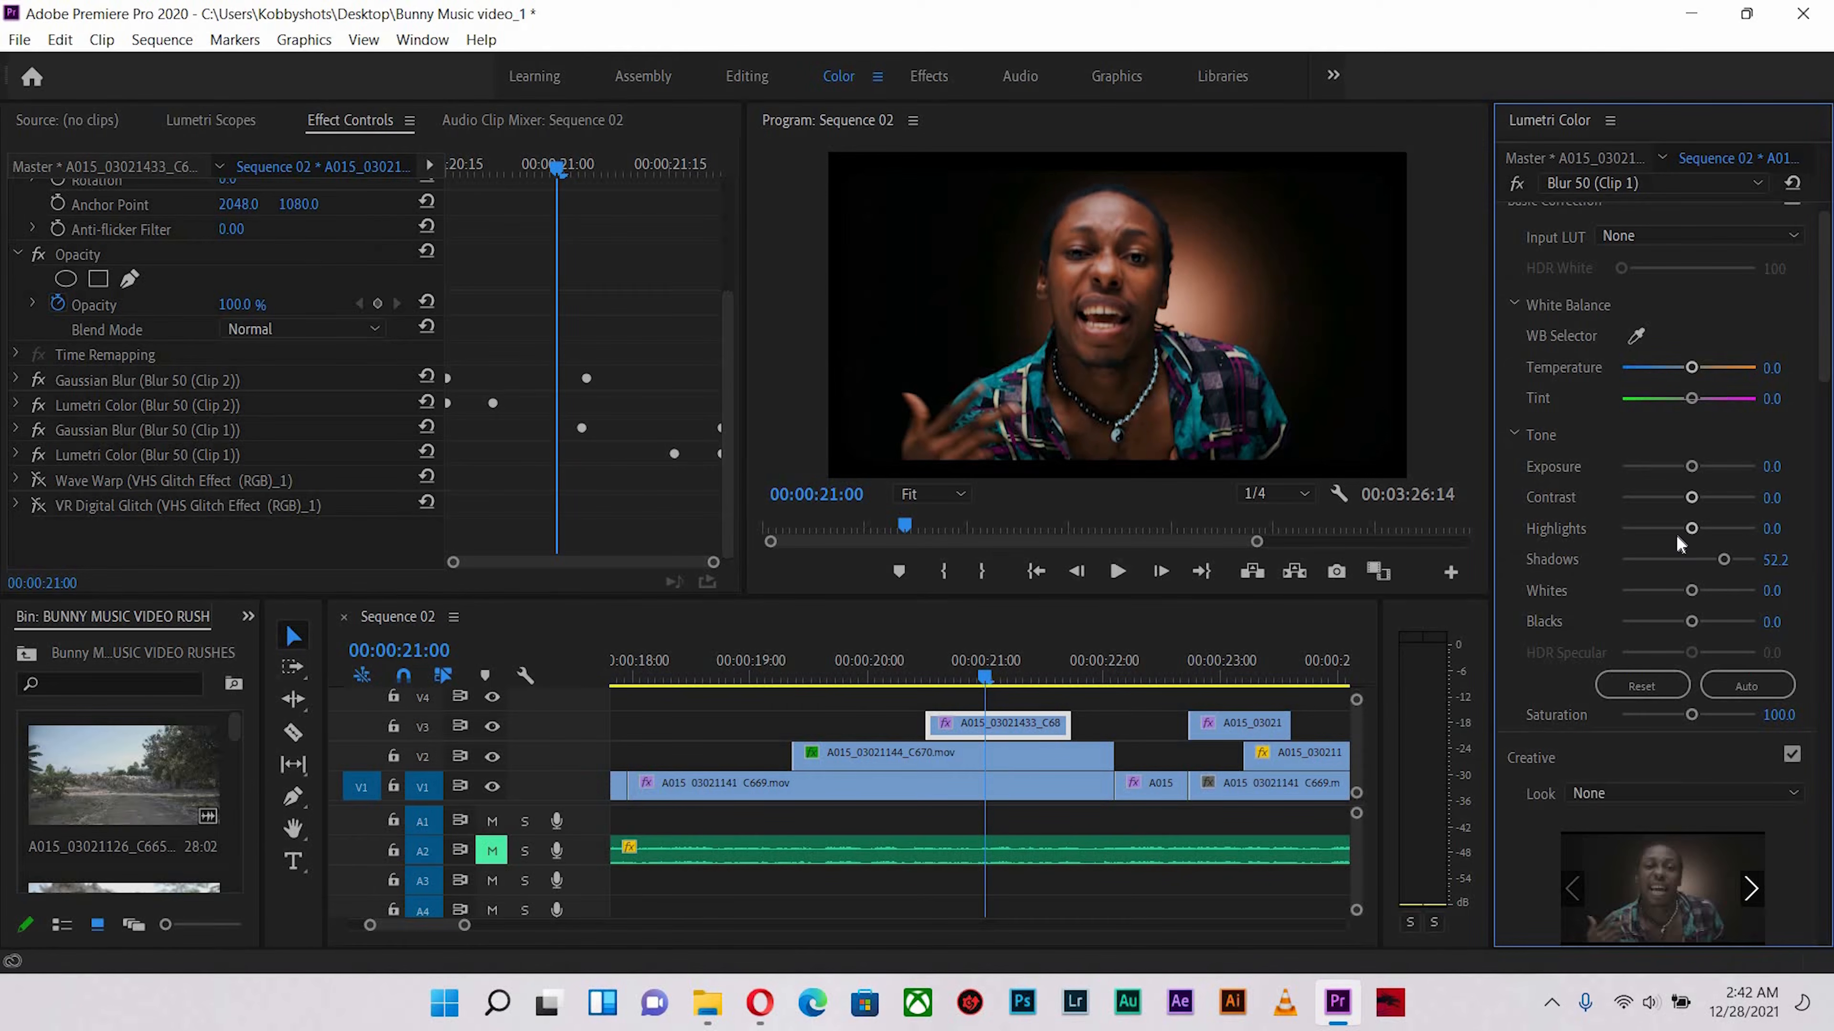
click(1708, 528)
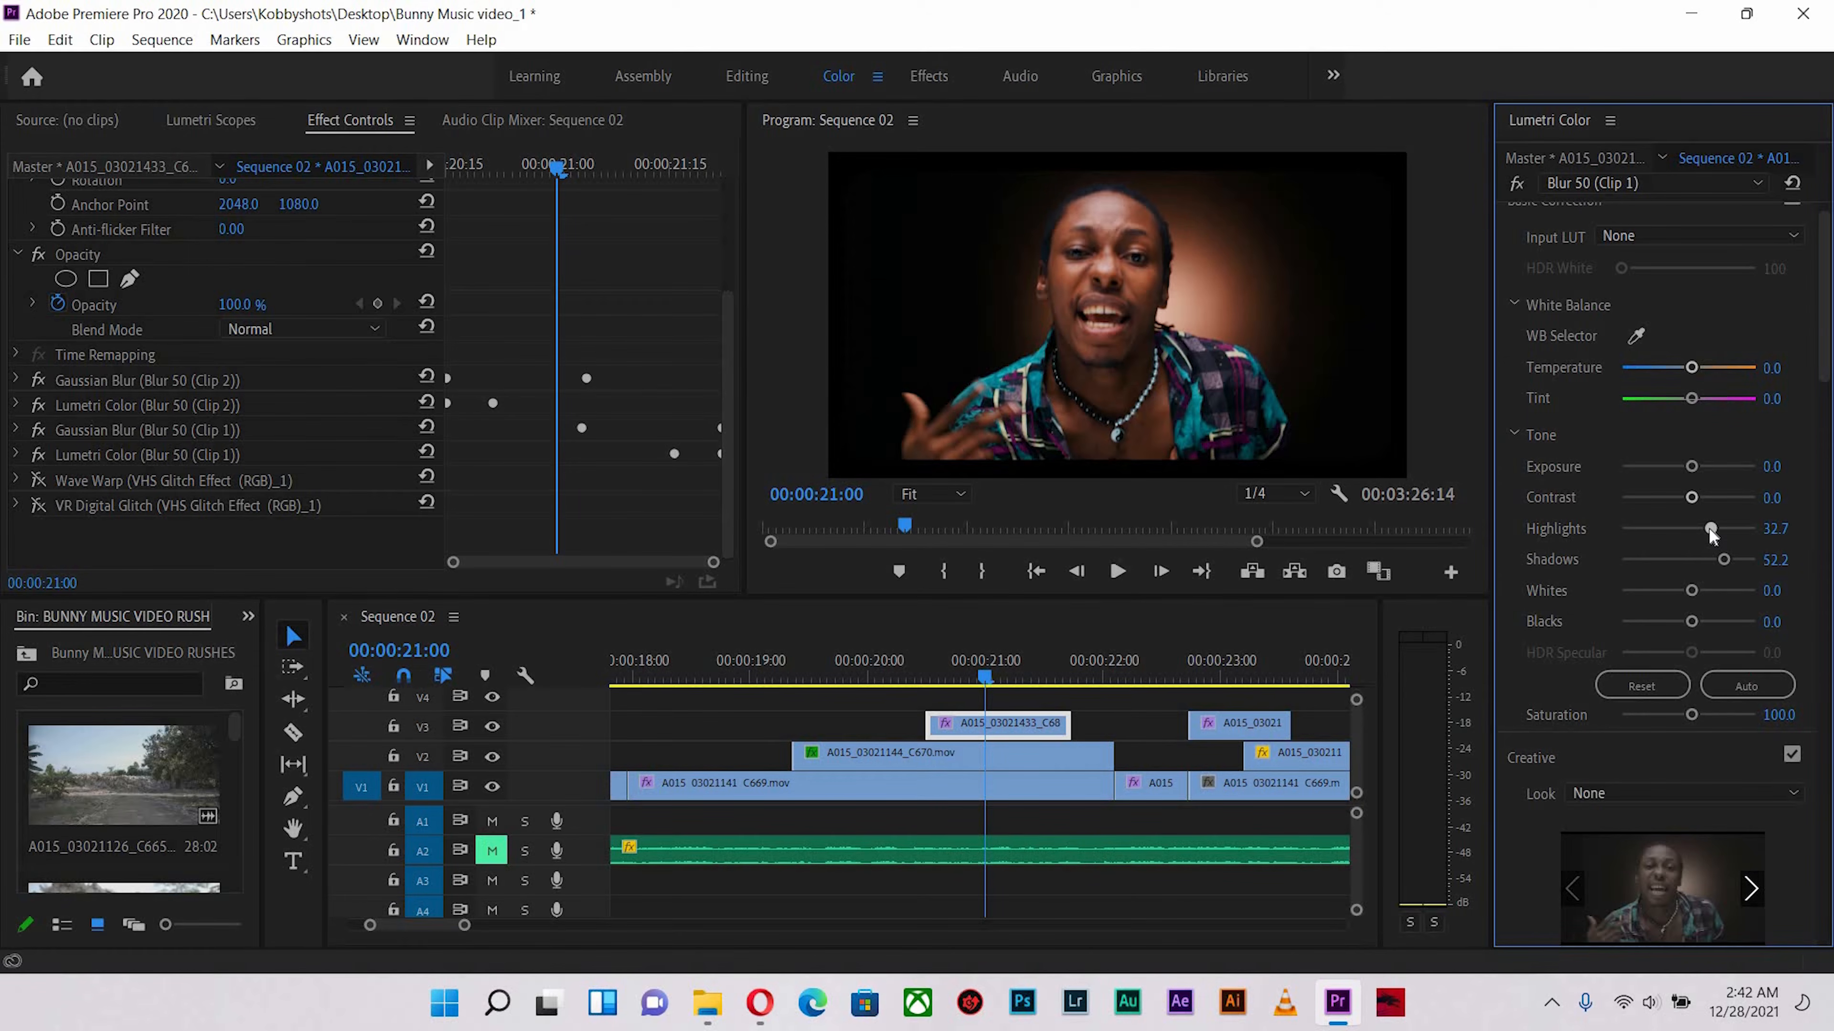
click(1720, 529)
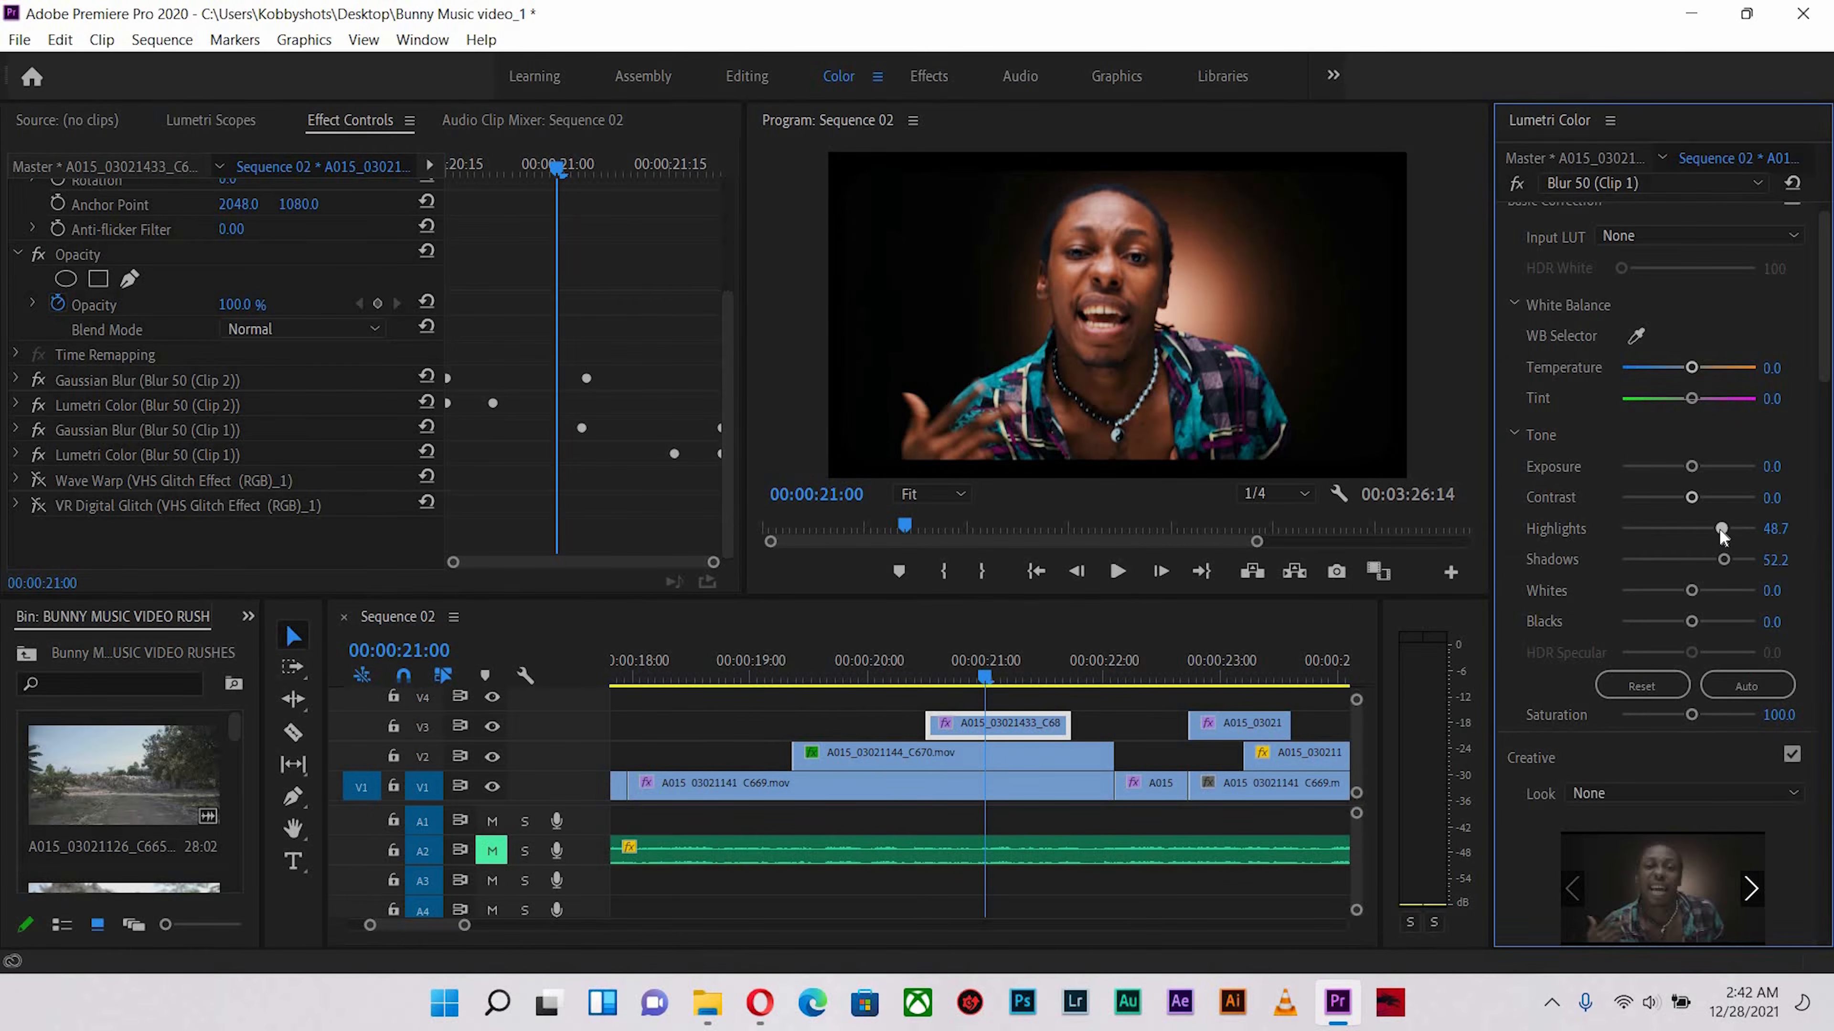
click(1660, 589)
click(1690, 591)
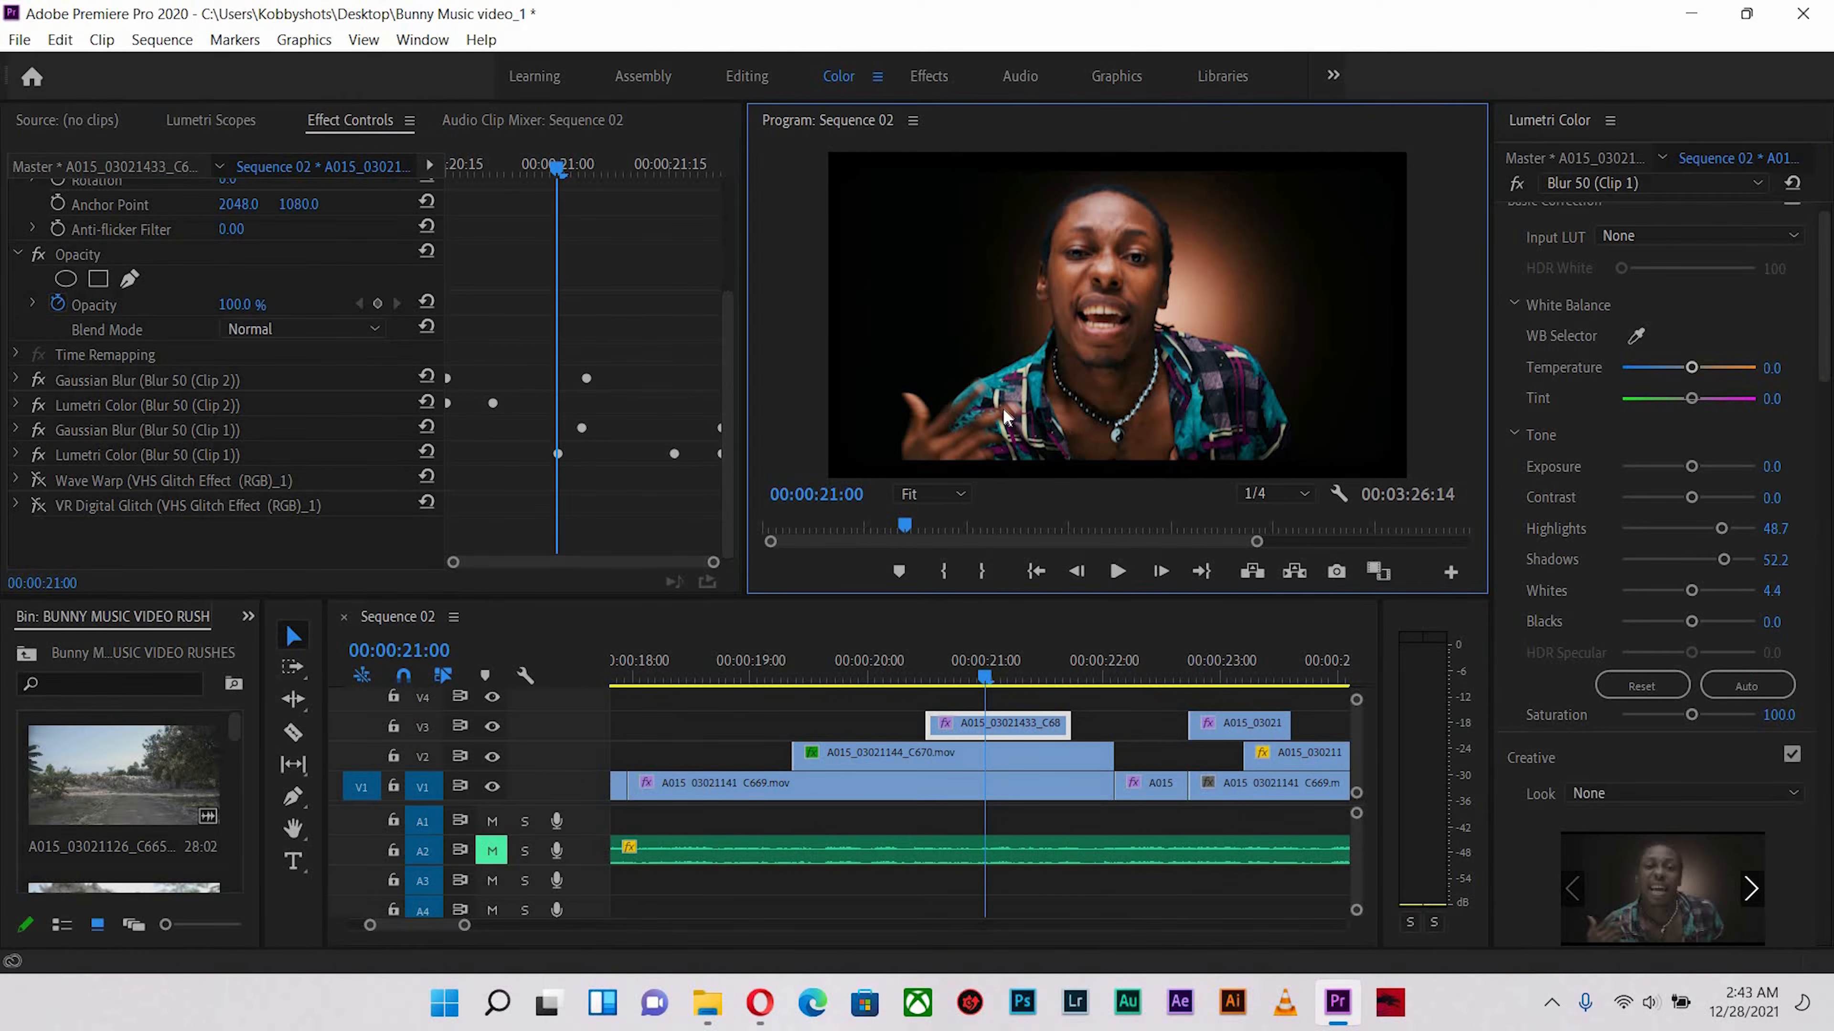
Set the Program monitor's playback resolution to Full and inspect the corrected close-up in the maximized view
key(grave)
click(1633, 850)
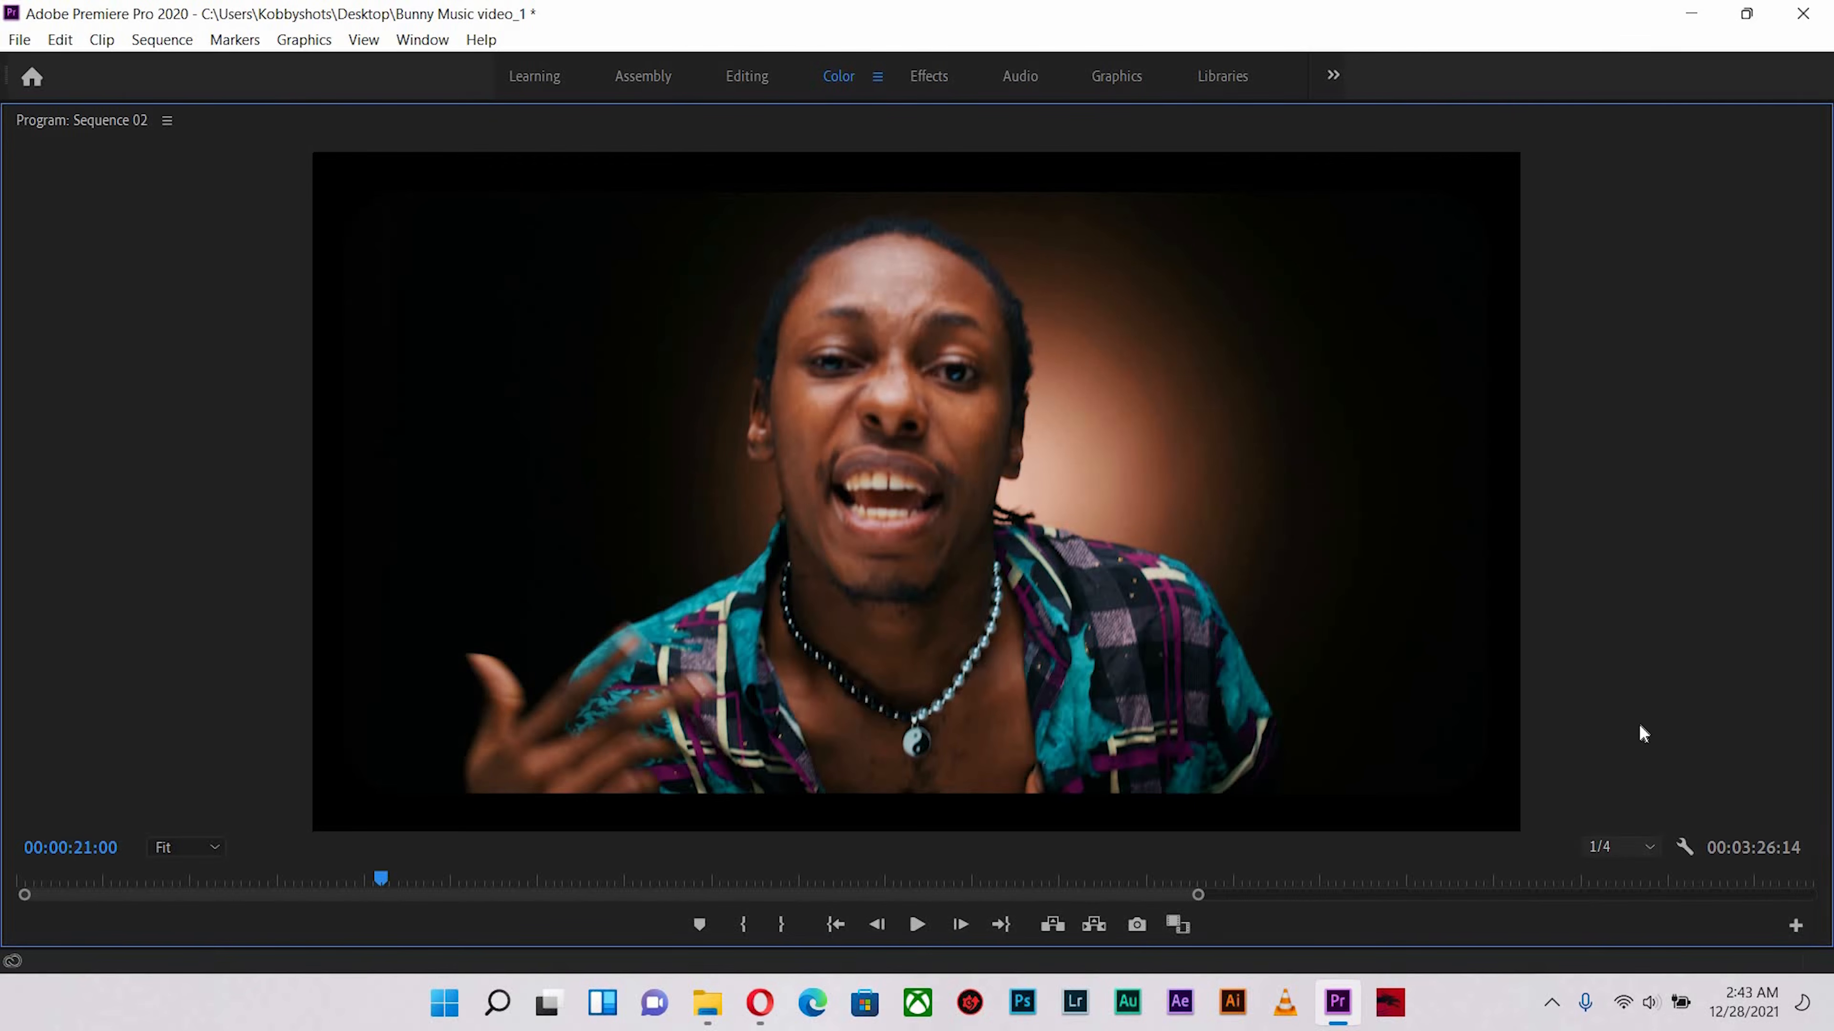
click(1617, 717)
click(391, 881)
click(382, 881)
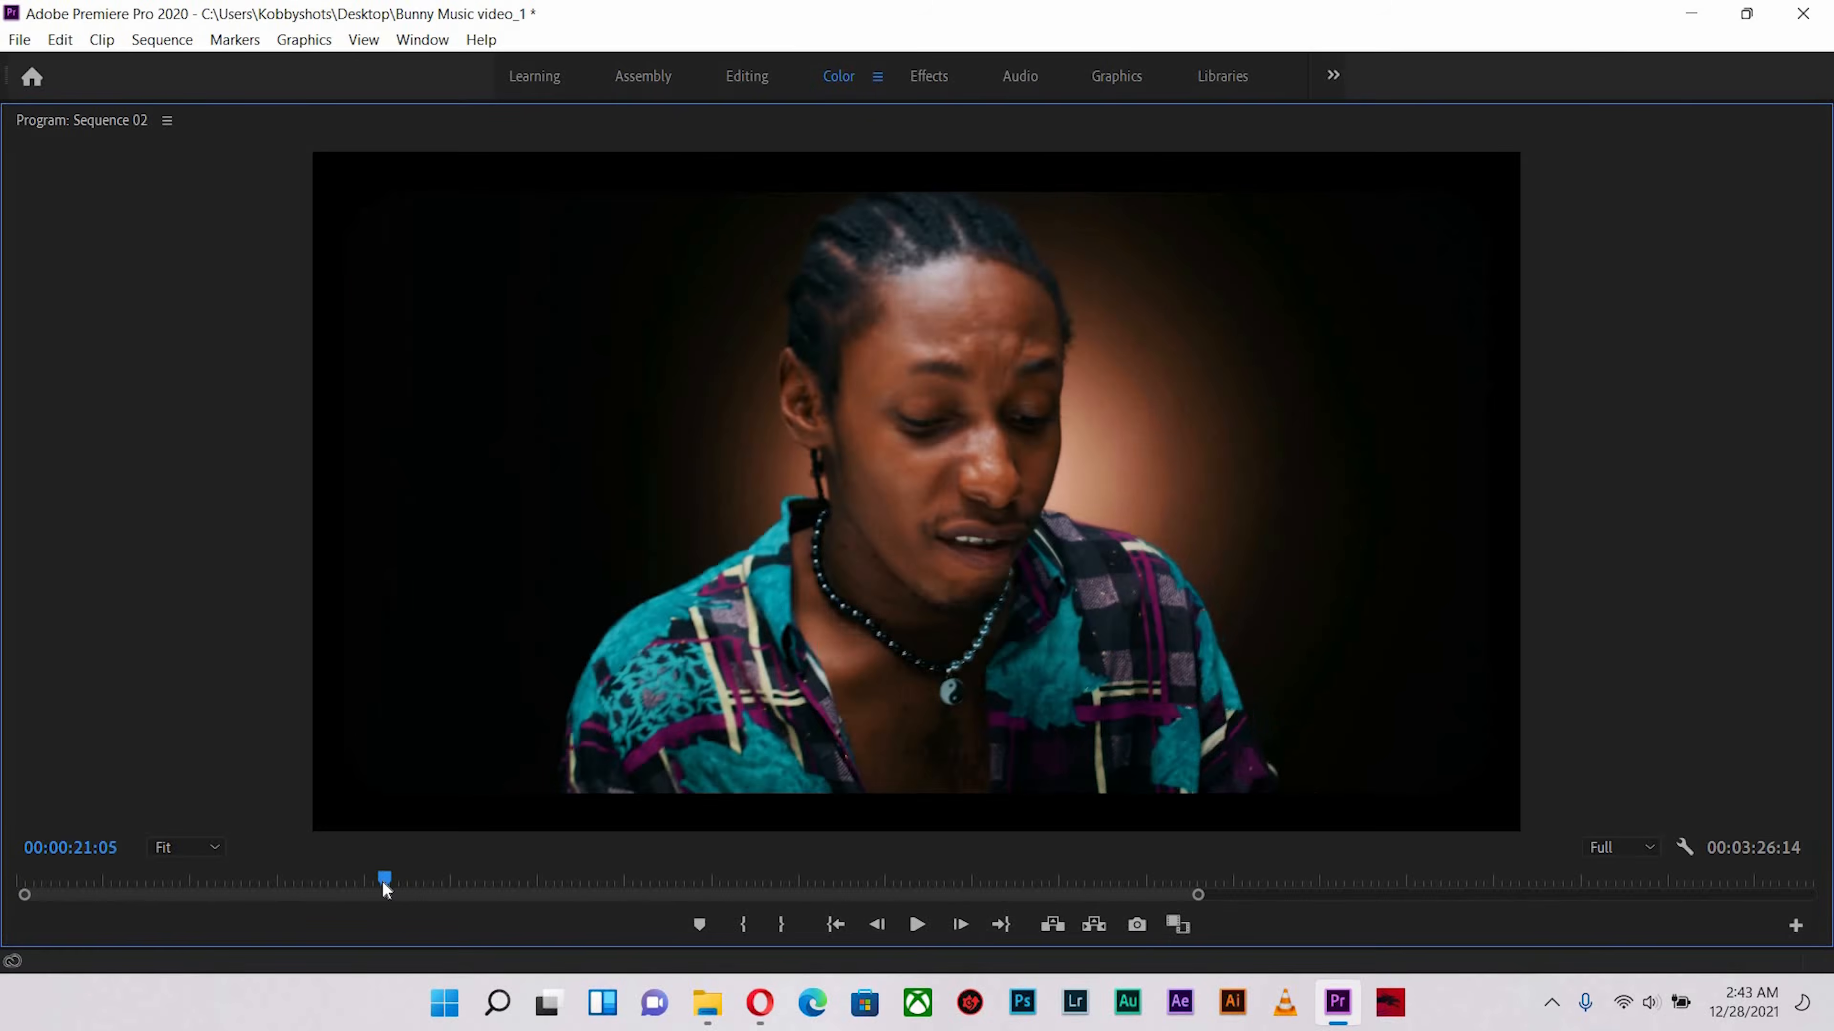
drag(382, 882, 381, 882)
key(grave)
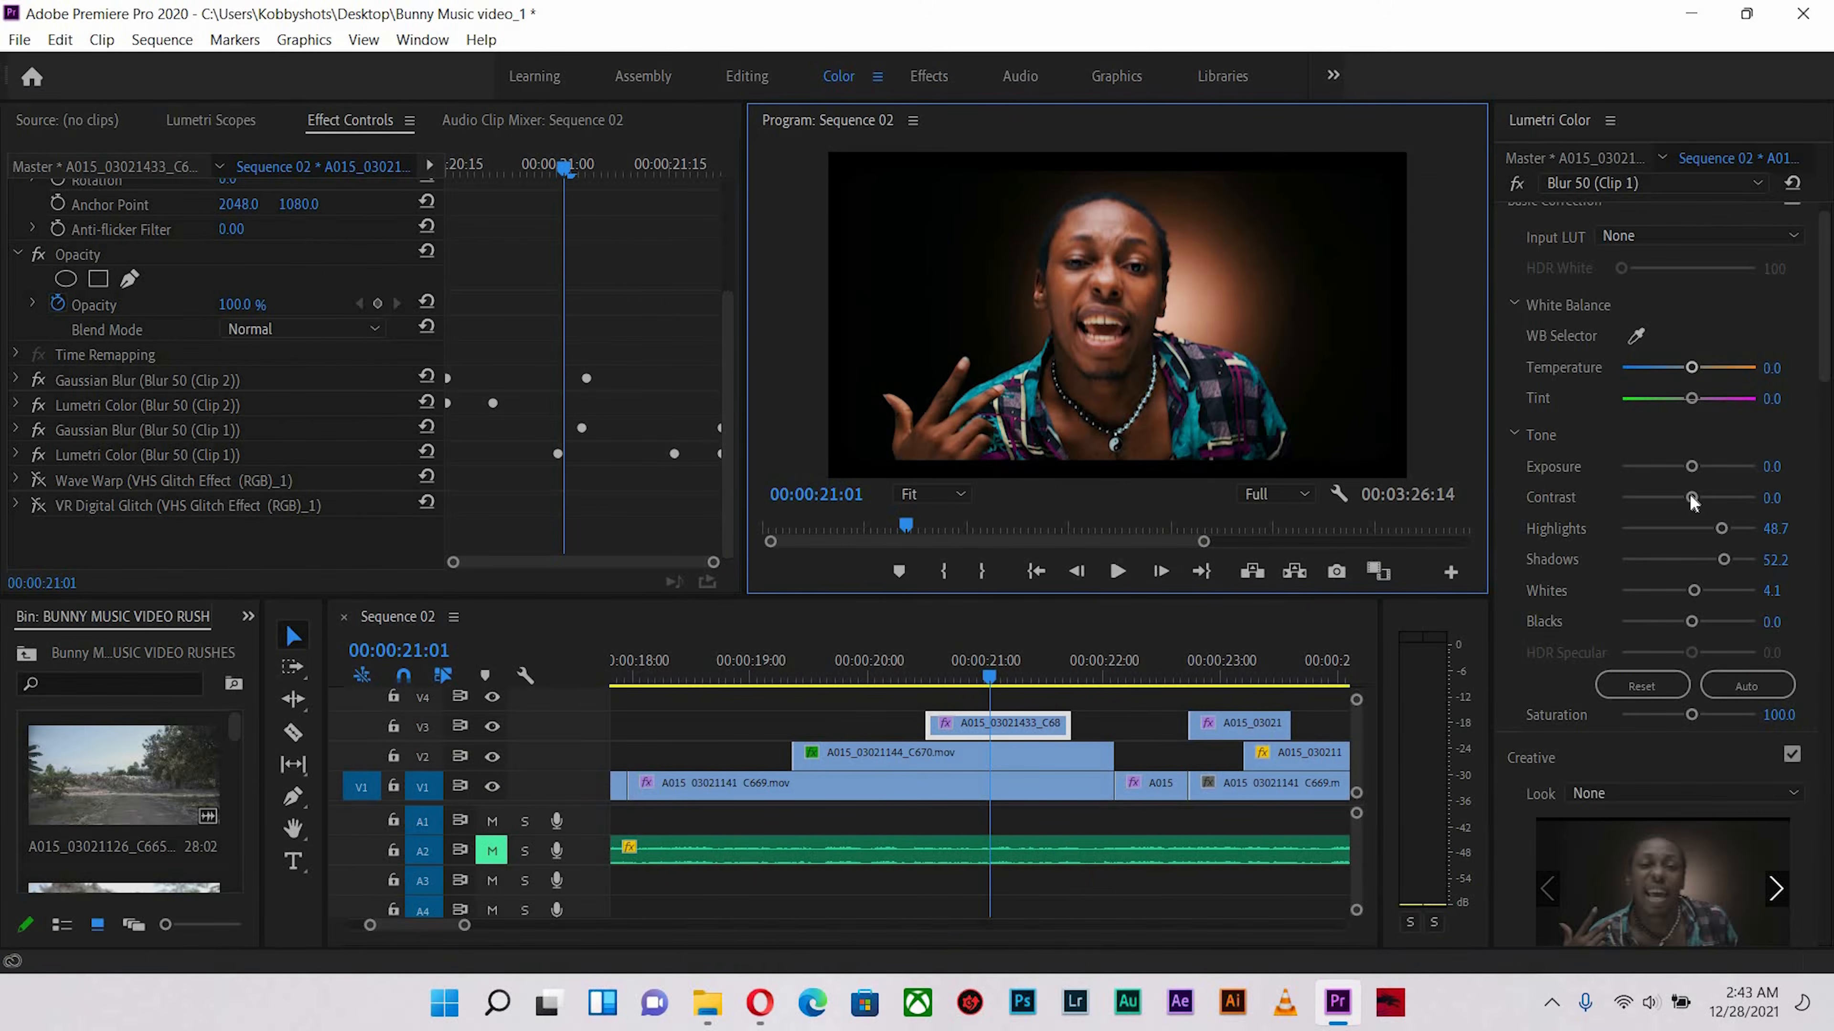
Set the contrast of A015_03021433_C687.mov to -13.3 and play the shot
click(1678, 498)
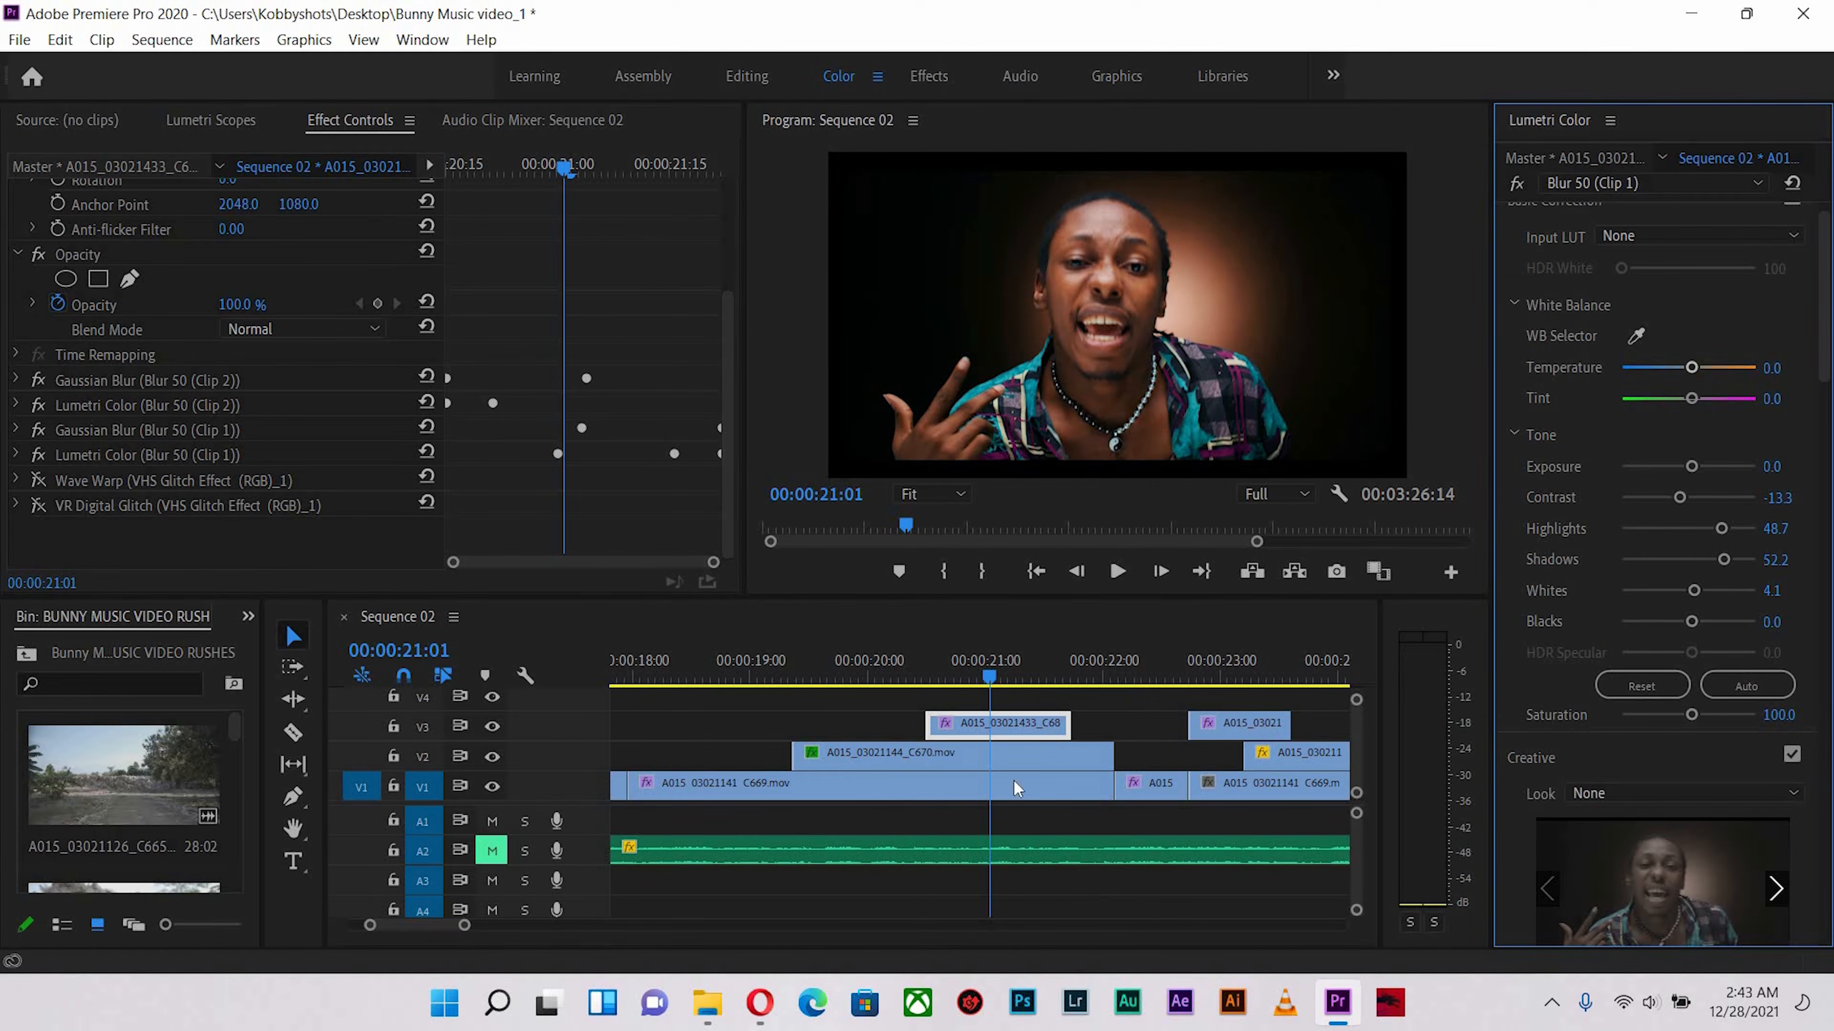
drag(1020, 674, 934, 671)
key(space)
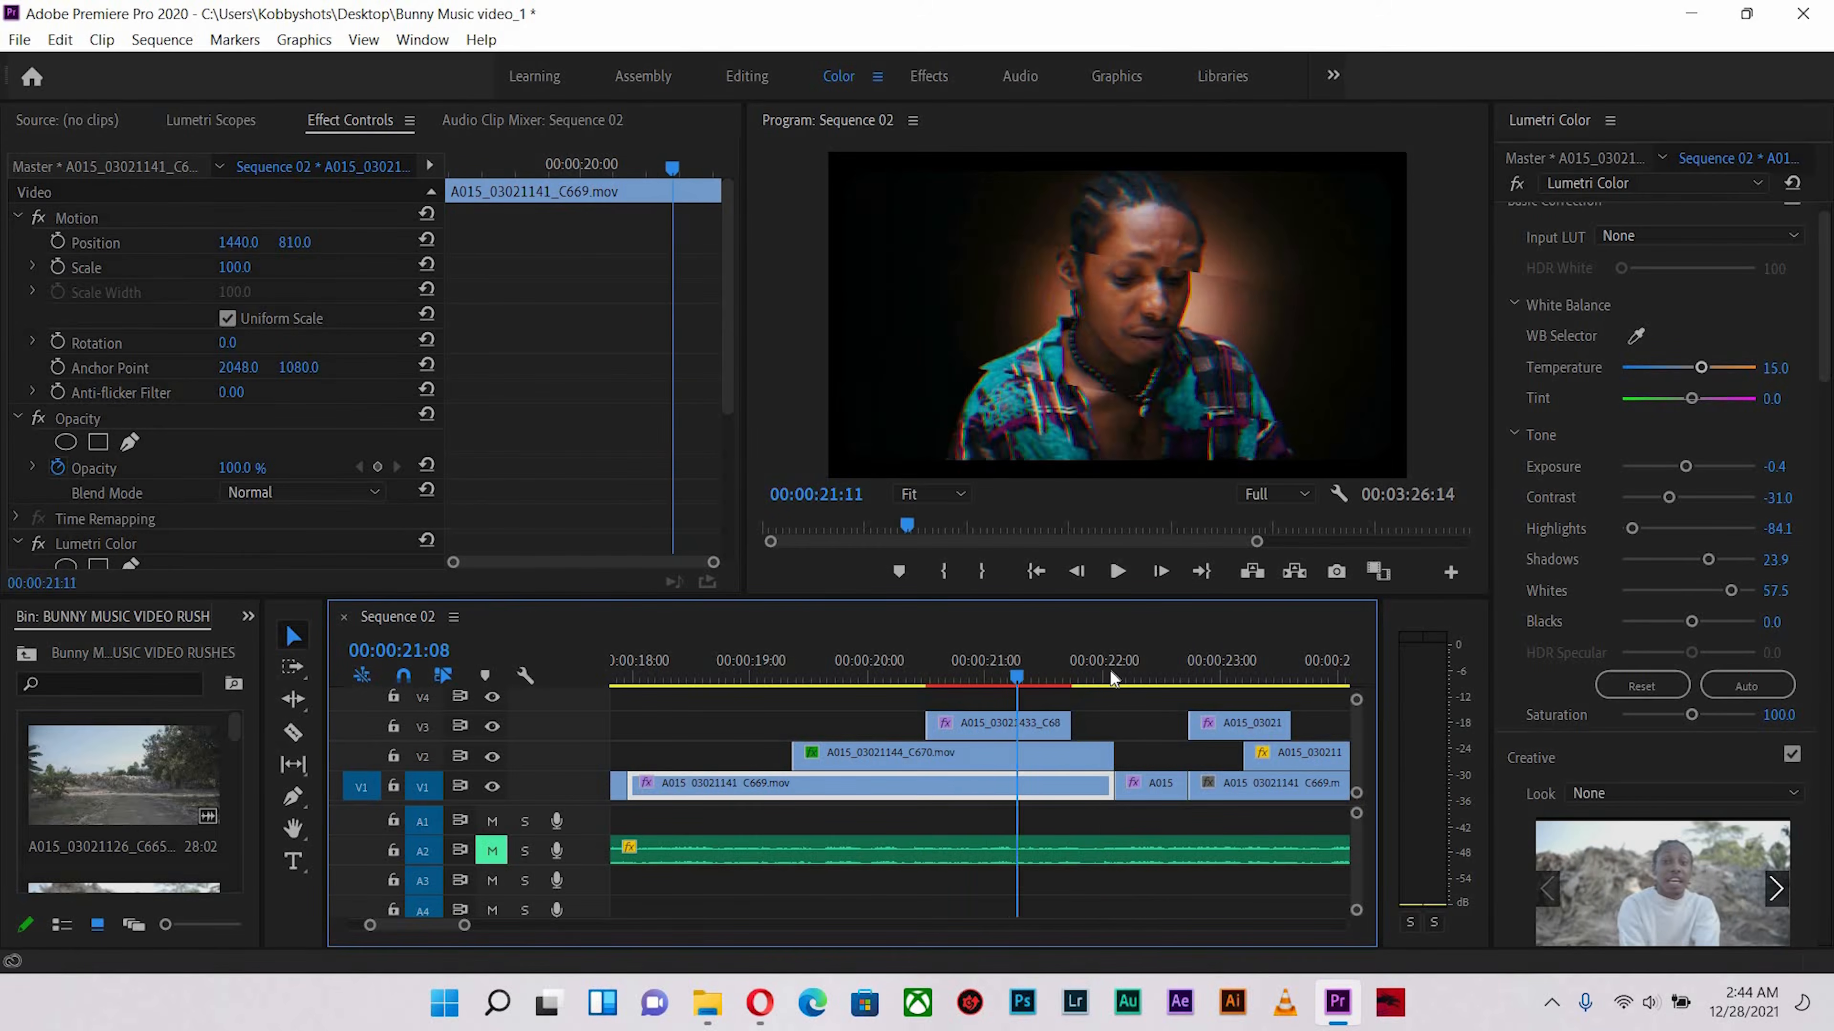
Scrub and play the sequence from about 00:00:21 to 00:00:33 to review the shots and find the next one needing correction
drag(1144, 672, 1228, 664)
key(minus)
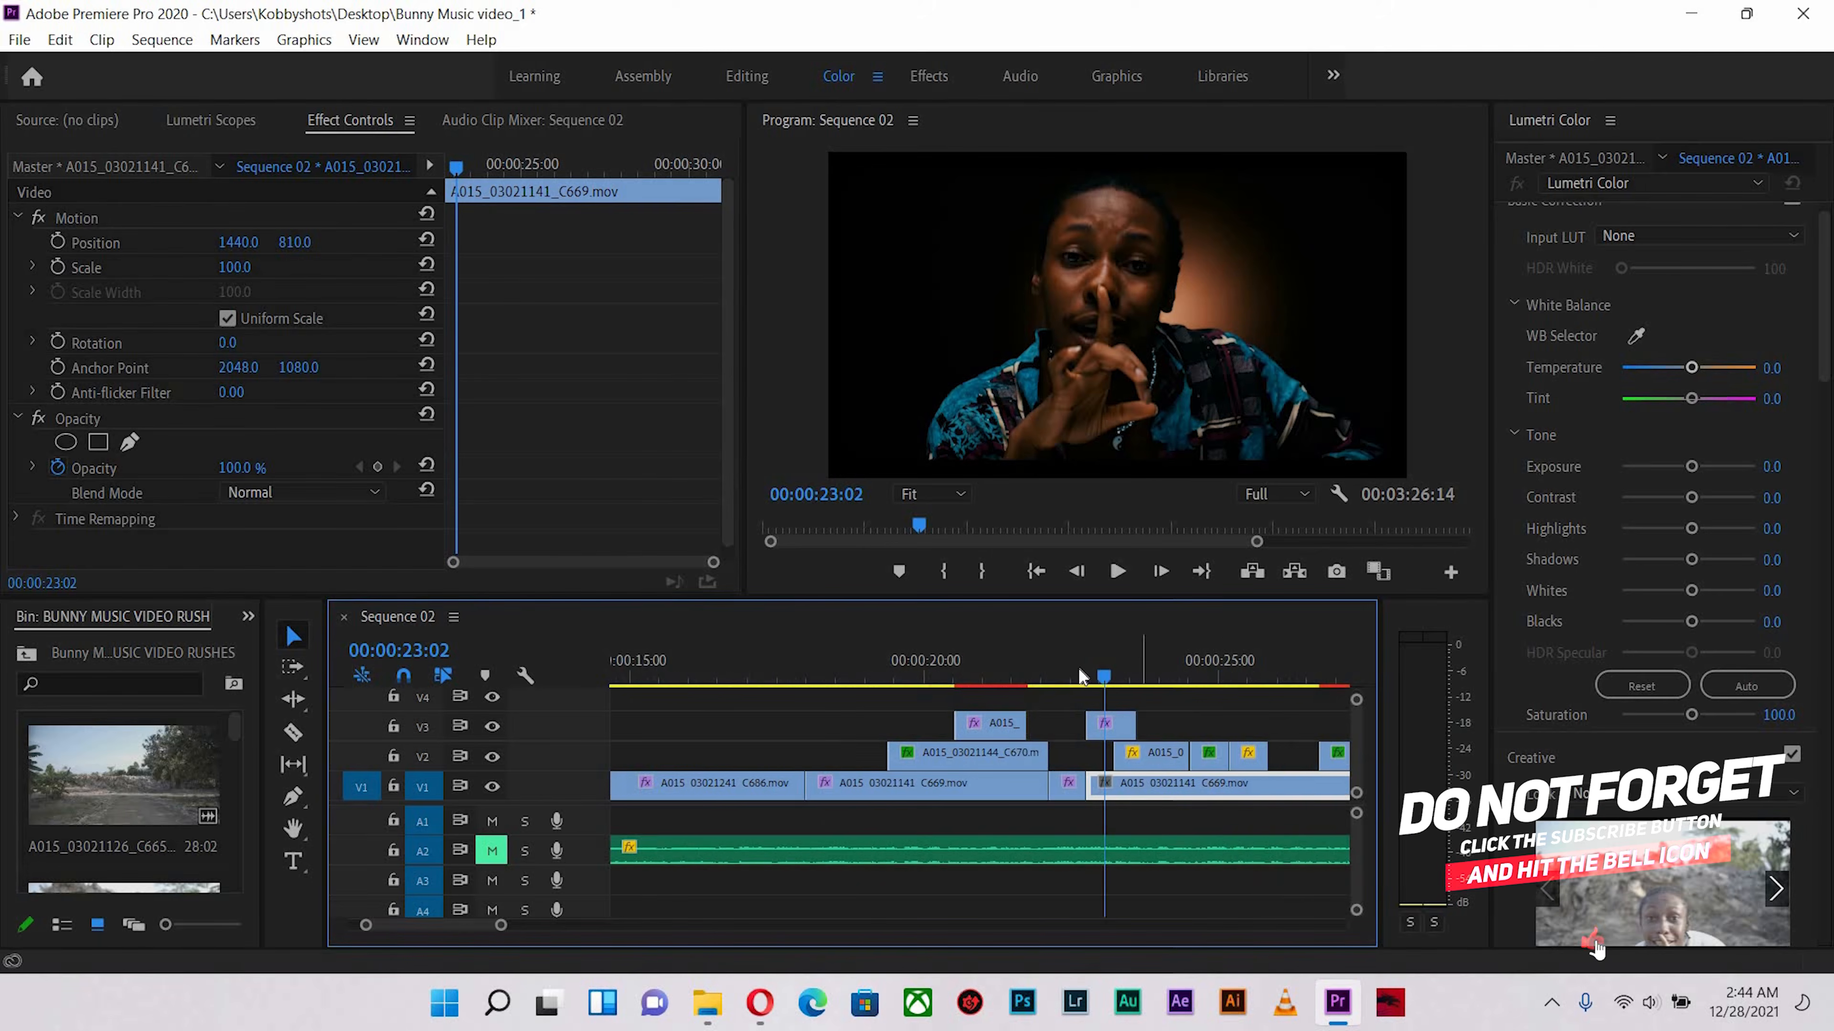
key(minus)
drag(1068, 672, 1137, 671)
key(space)
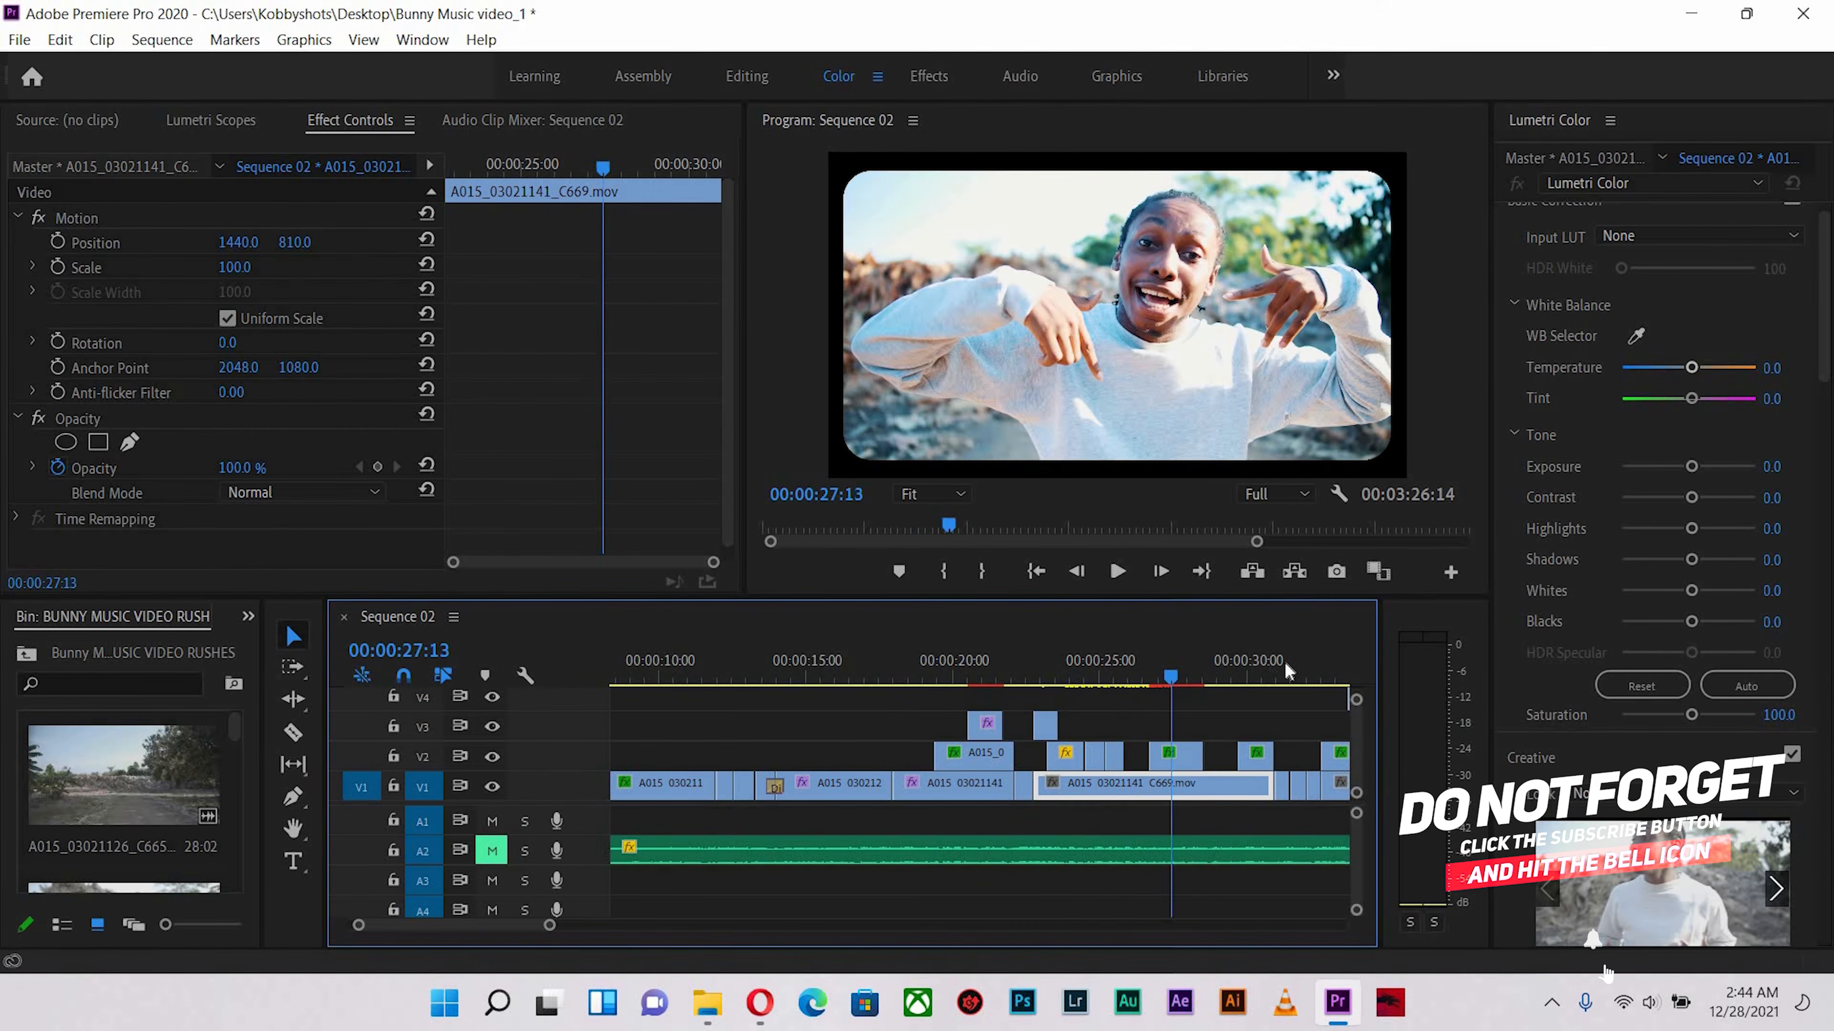
key(minus)
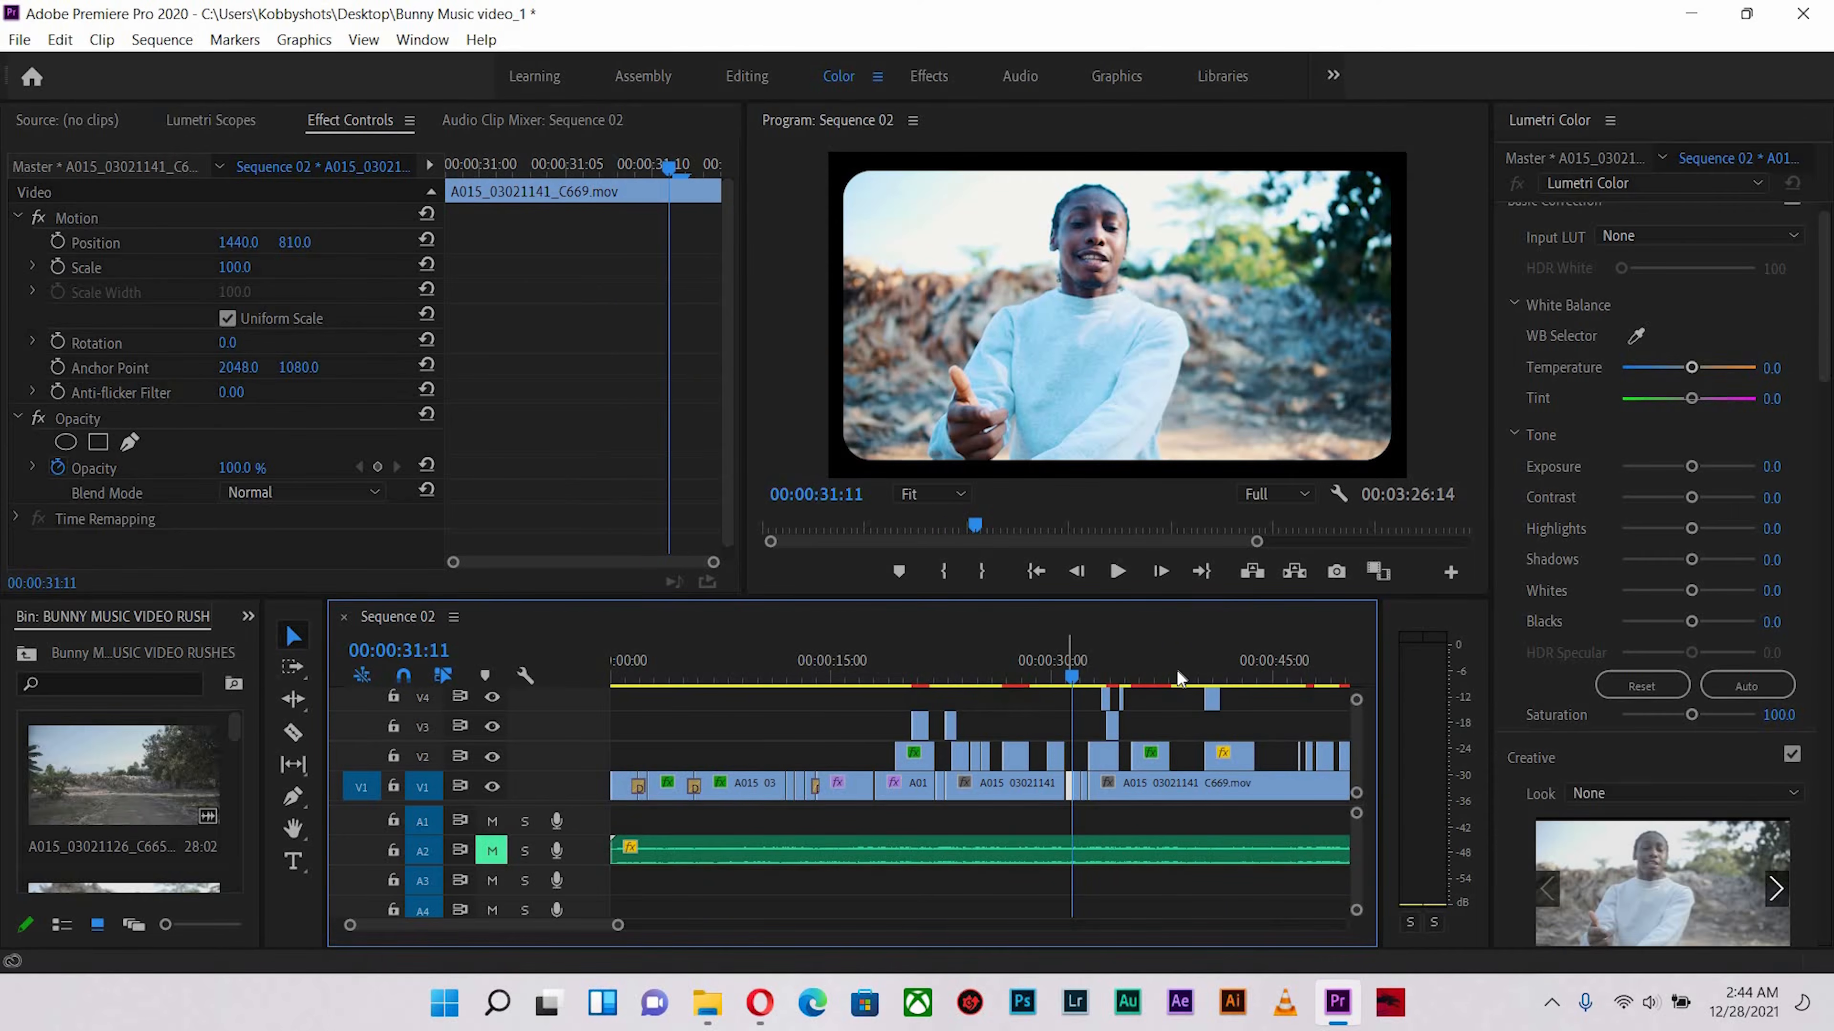
drag(1137, 671, 1104, 669)
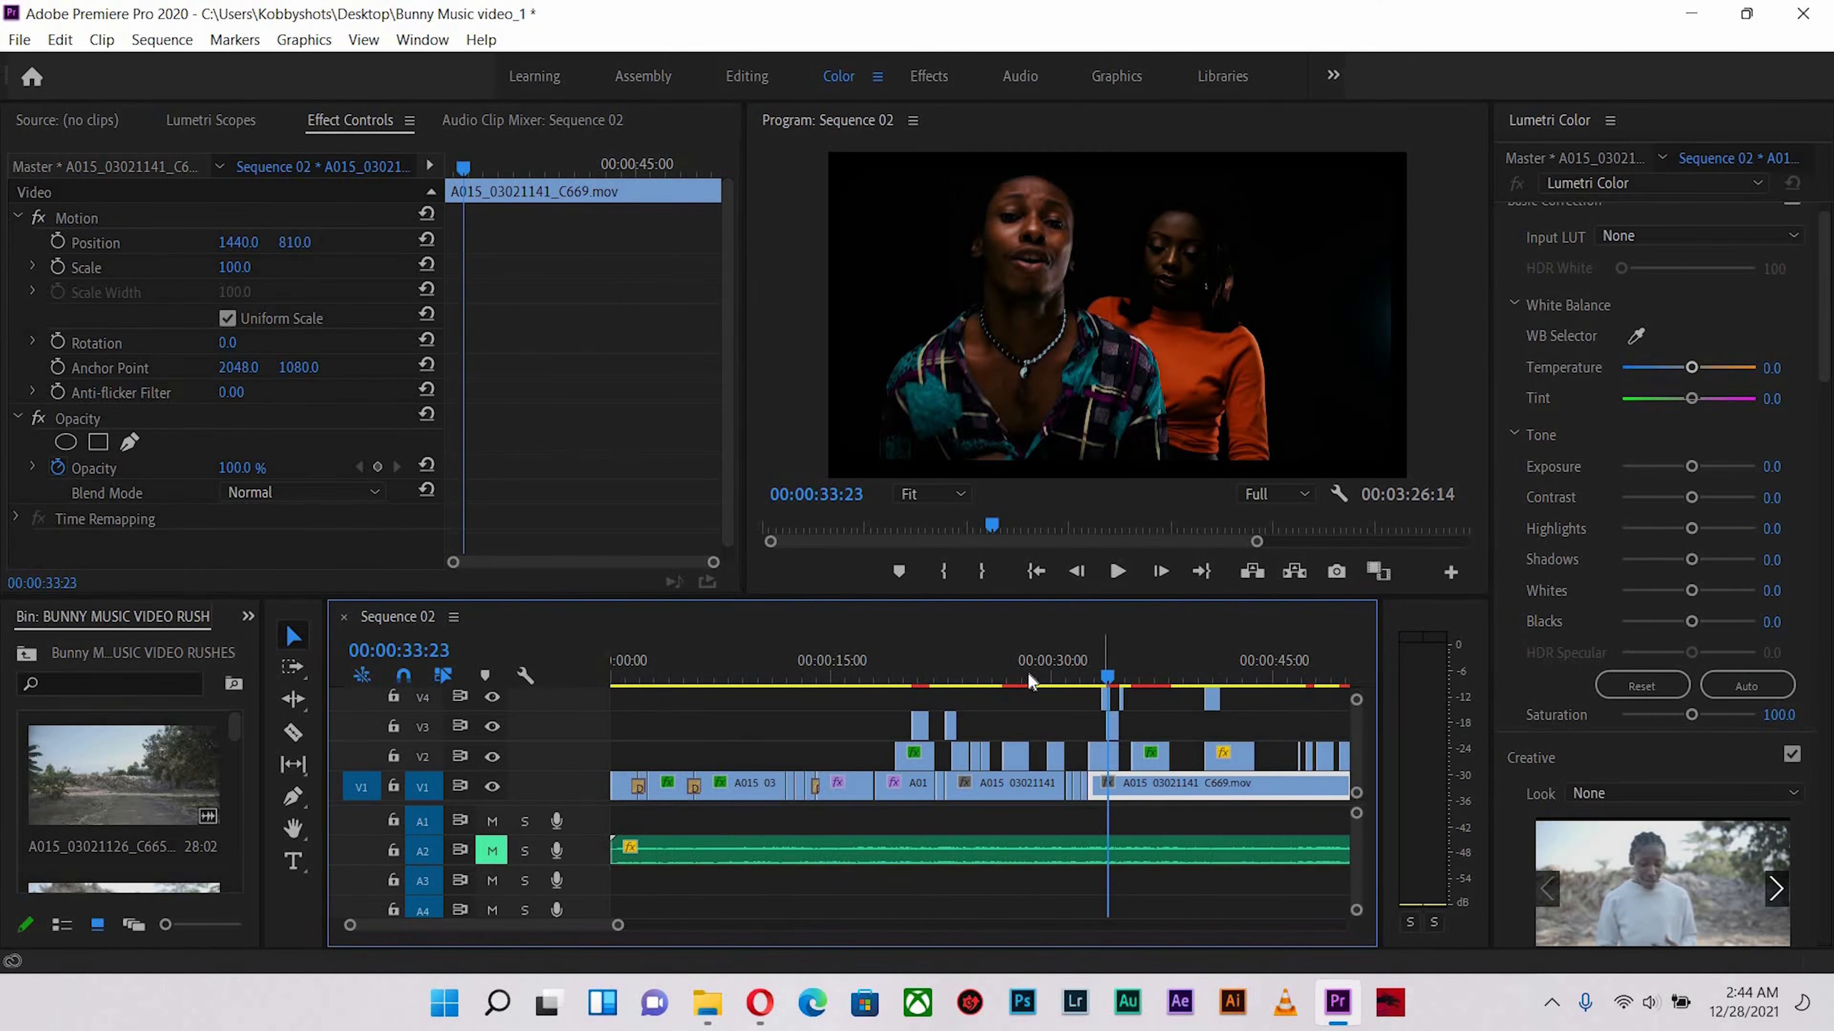
Correct A015_03021448_C689.mov on V4 with contrast -18.6, highlights 32.7, shadows 62.8, whites 45.1 and temperature 2.7
key(equal)
key(equal)
key(equal)
drag(951, 664, 953, 666)
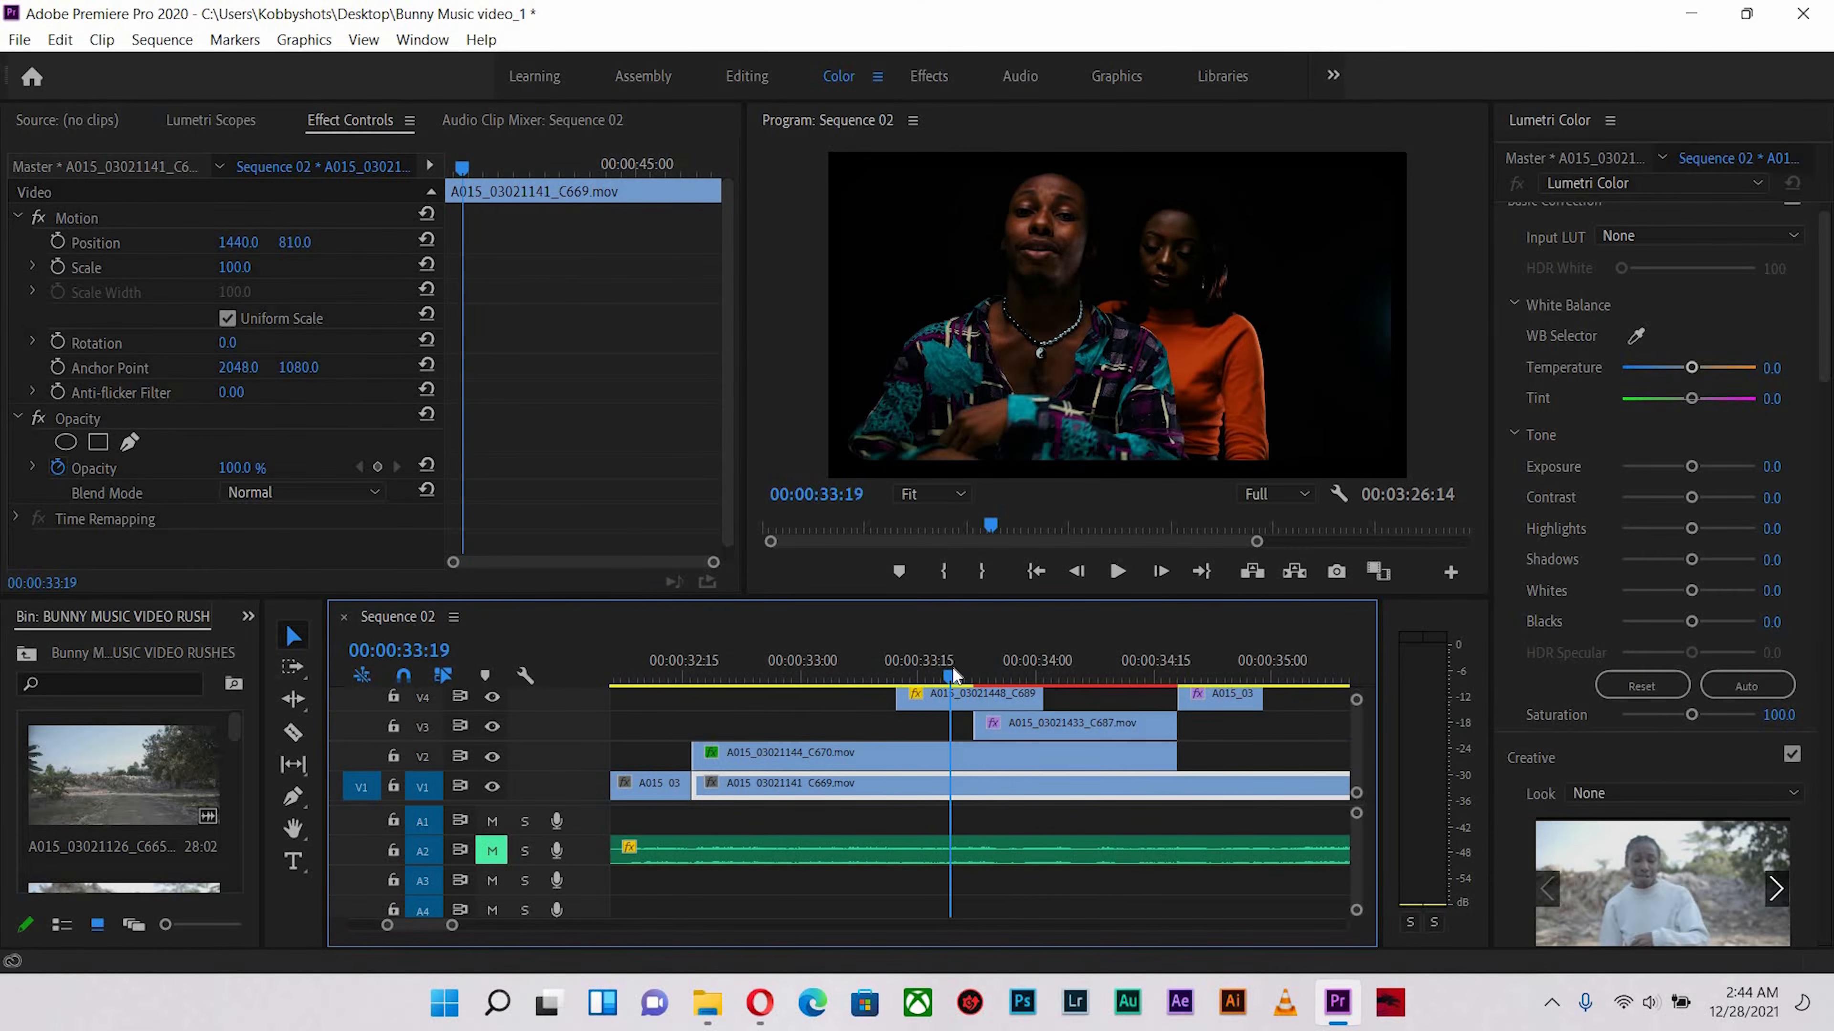
click(938, 704)
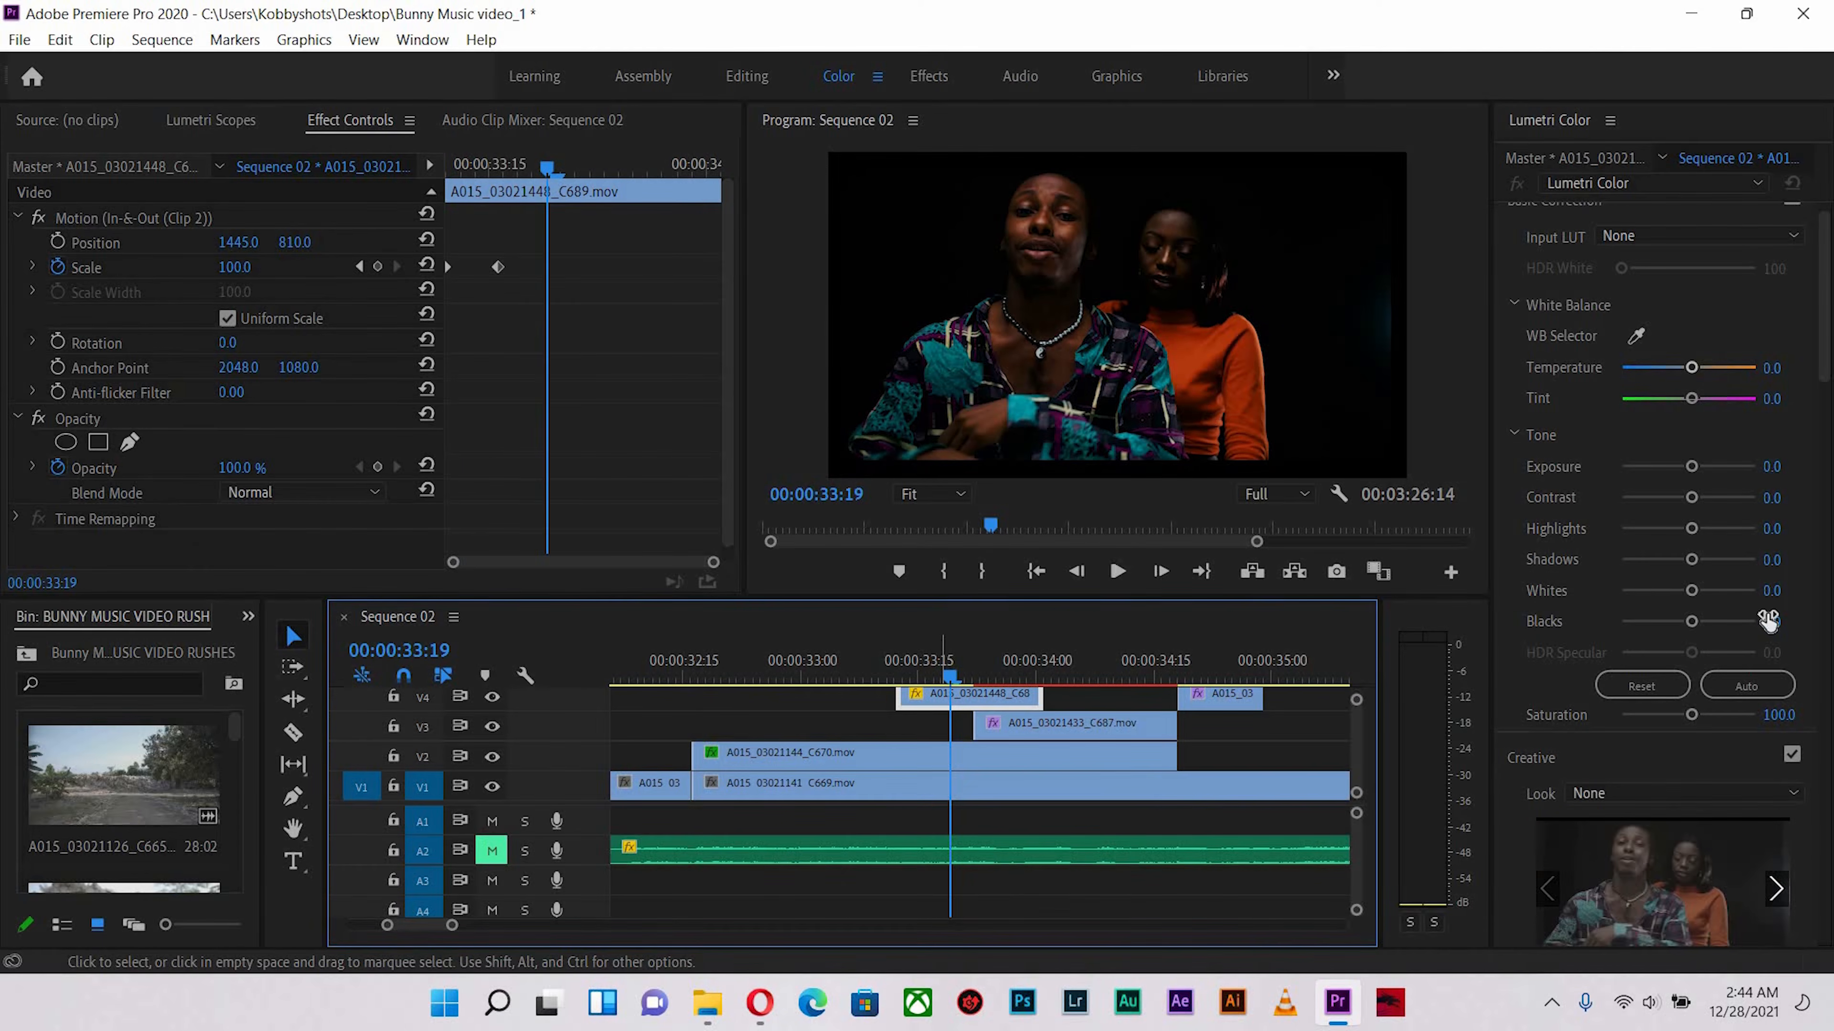
drag(1690, 560, 1728, 563)
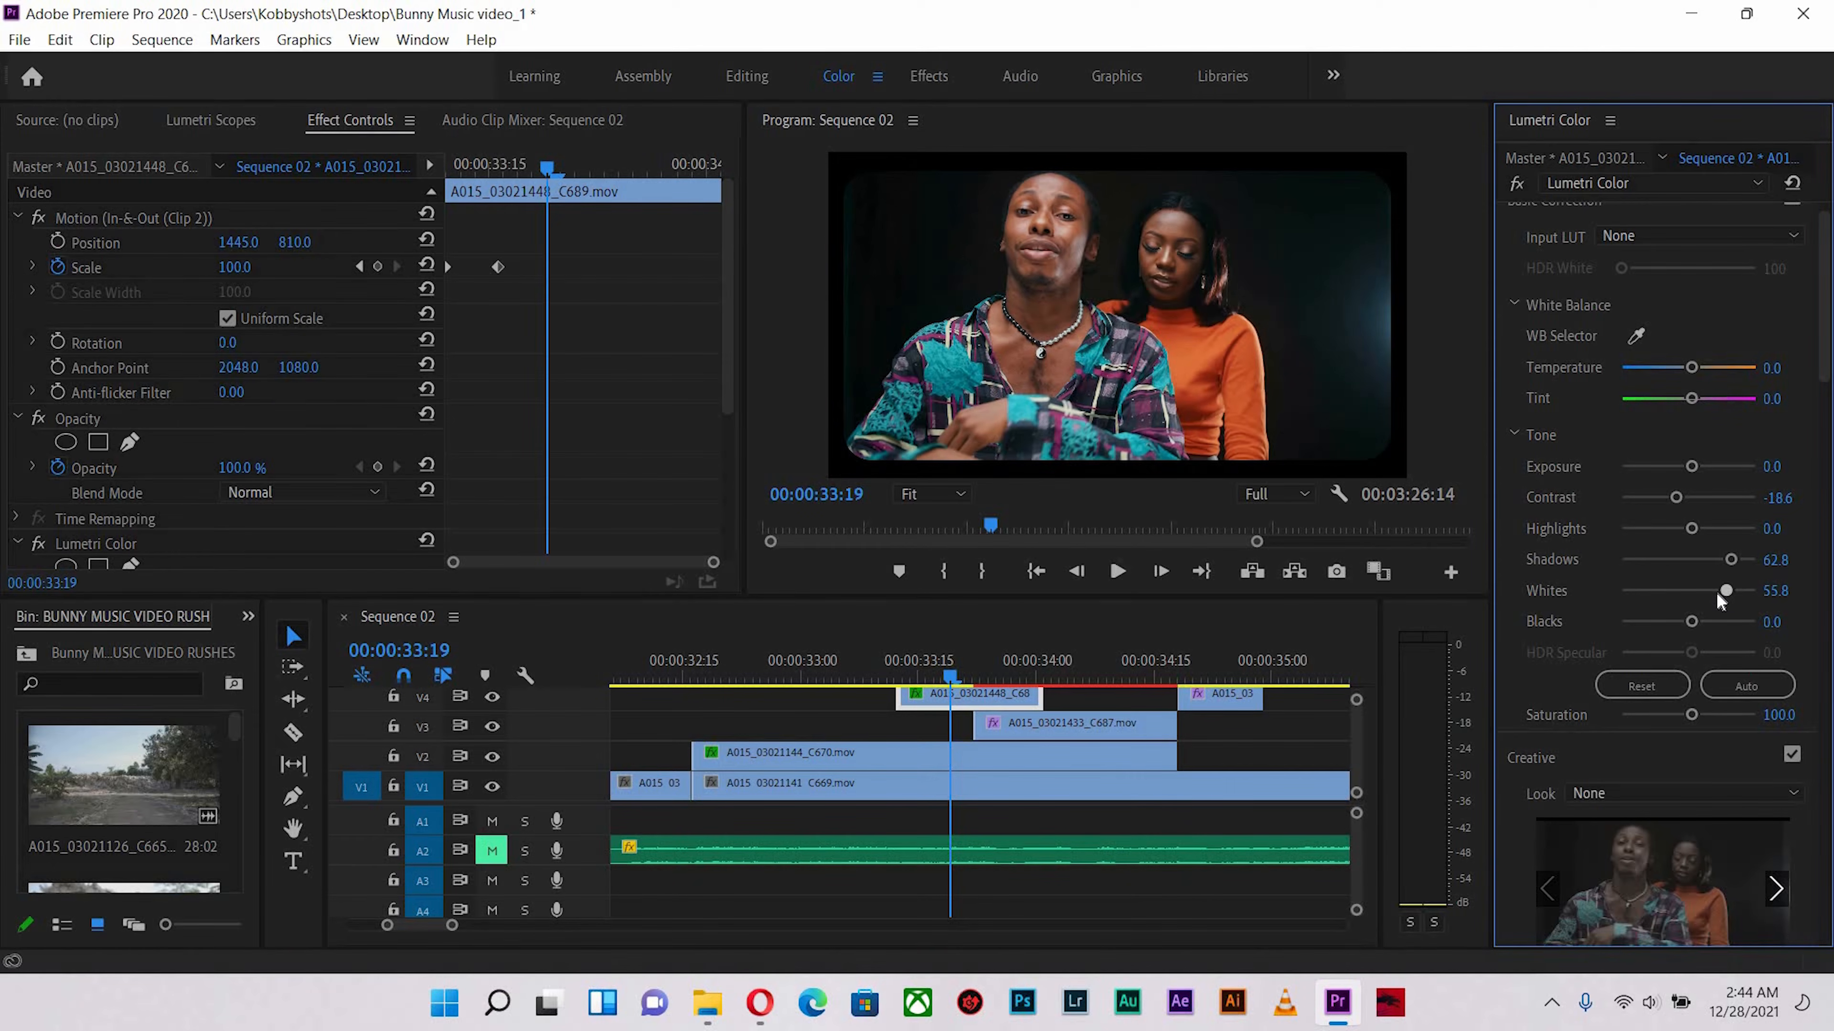
click(1713, 530)
drag(1708, 533, 1708, 533)
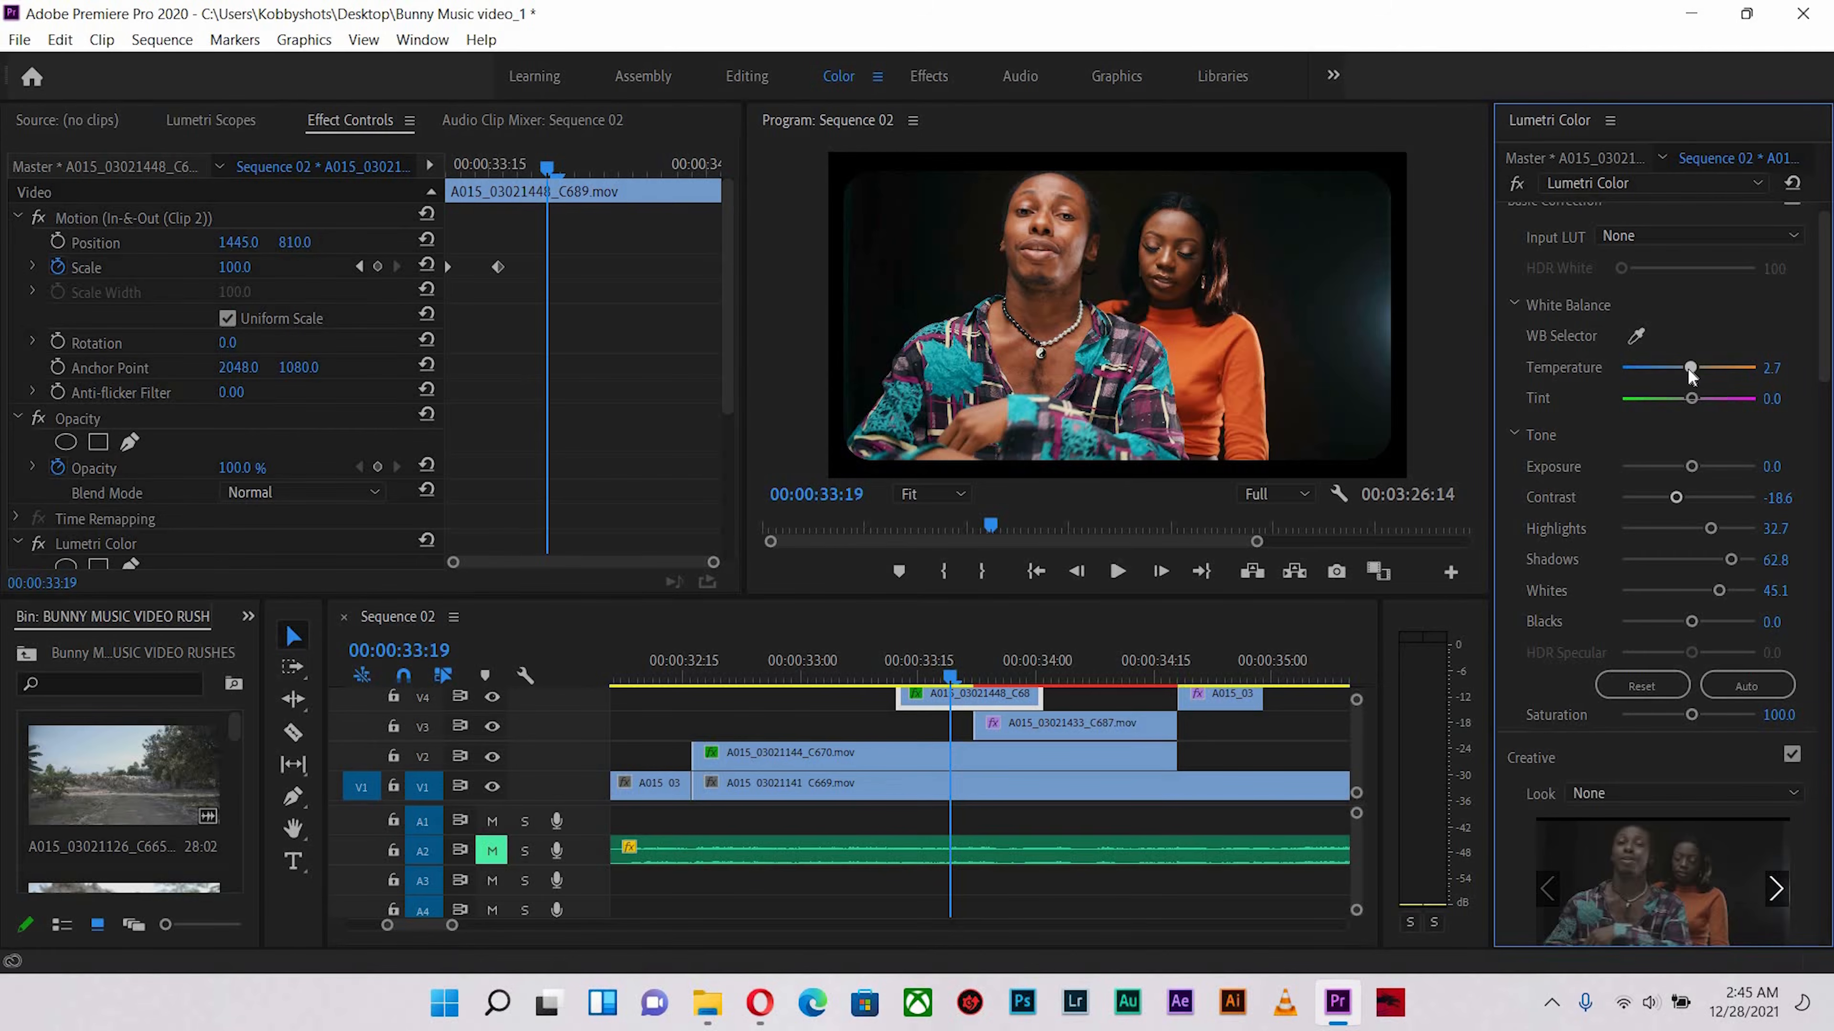
Copy the Lumetri Color effect of A015_03021448_C689.mov onto A015_03021433_C687.mov on V3 near 00:00:34
drag(1035, 686, 977, 682)
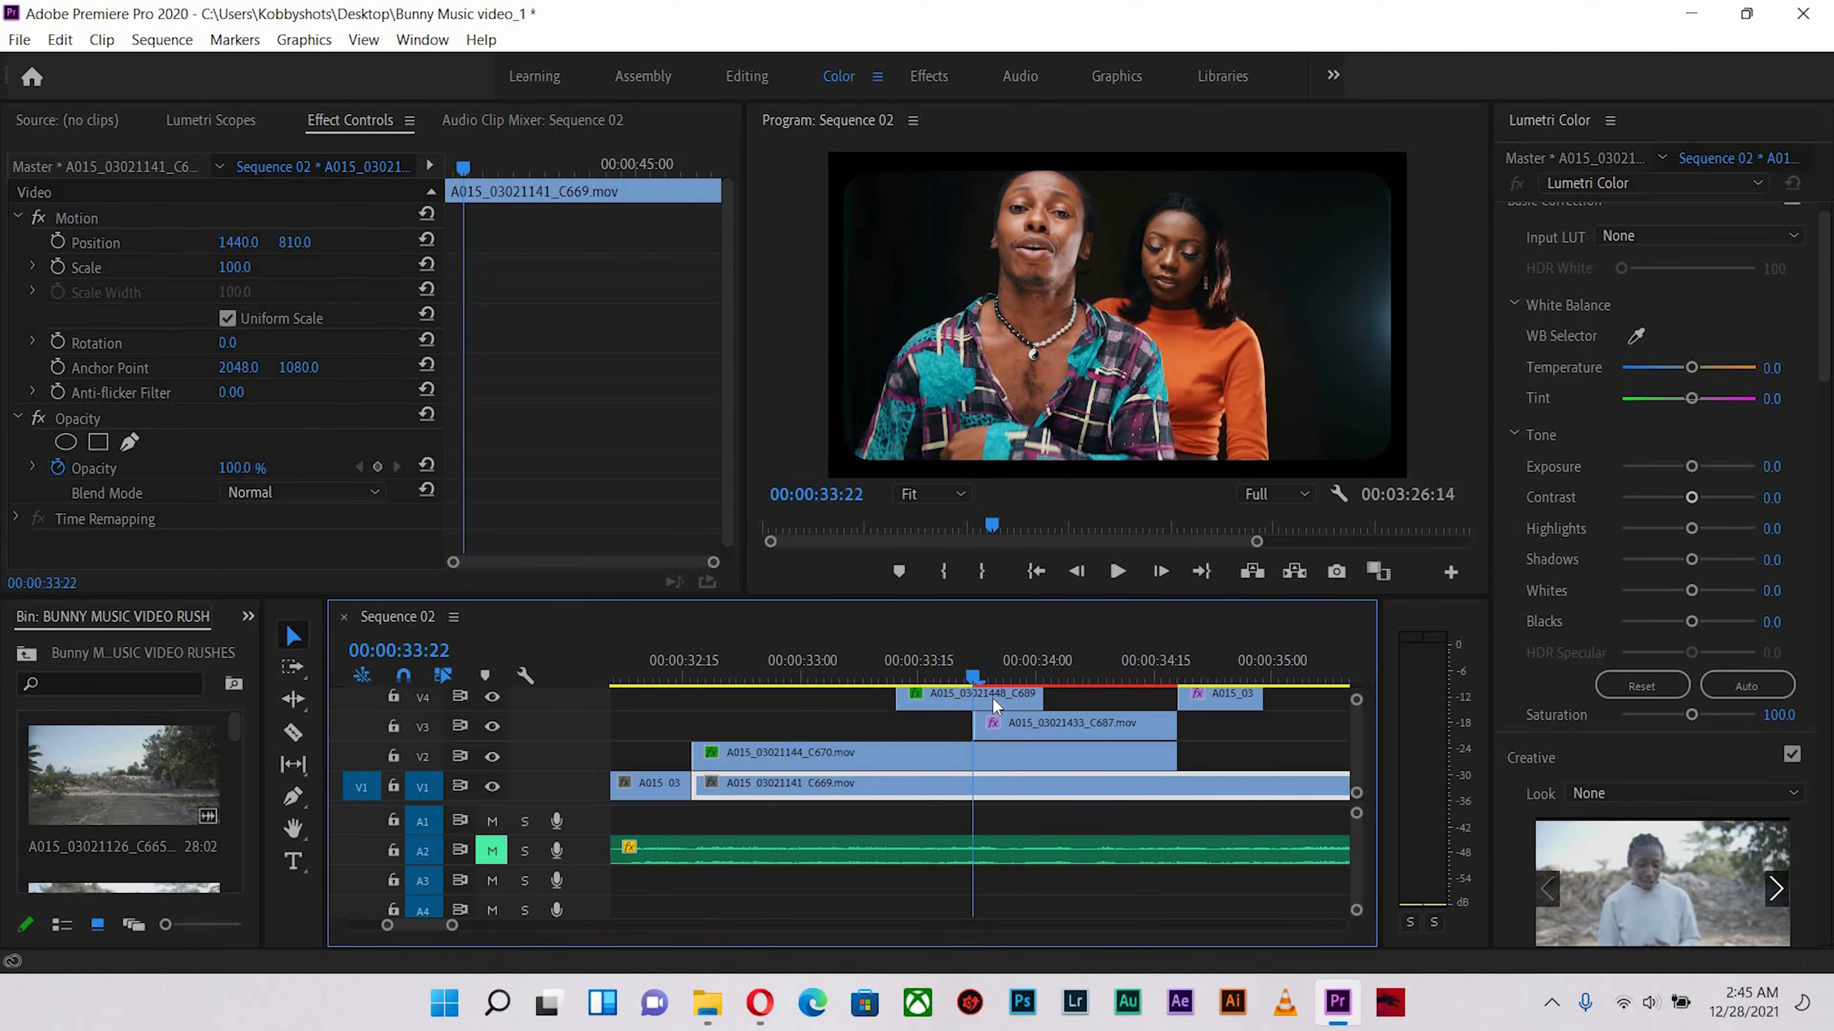
click(992, 695)
click(106, 547)
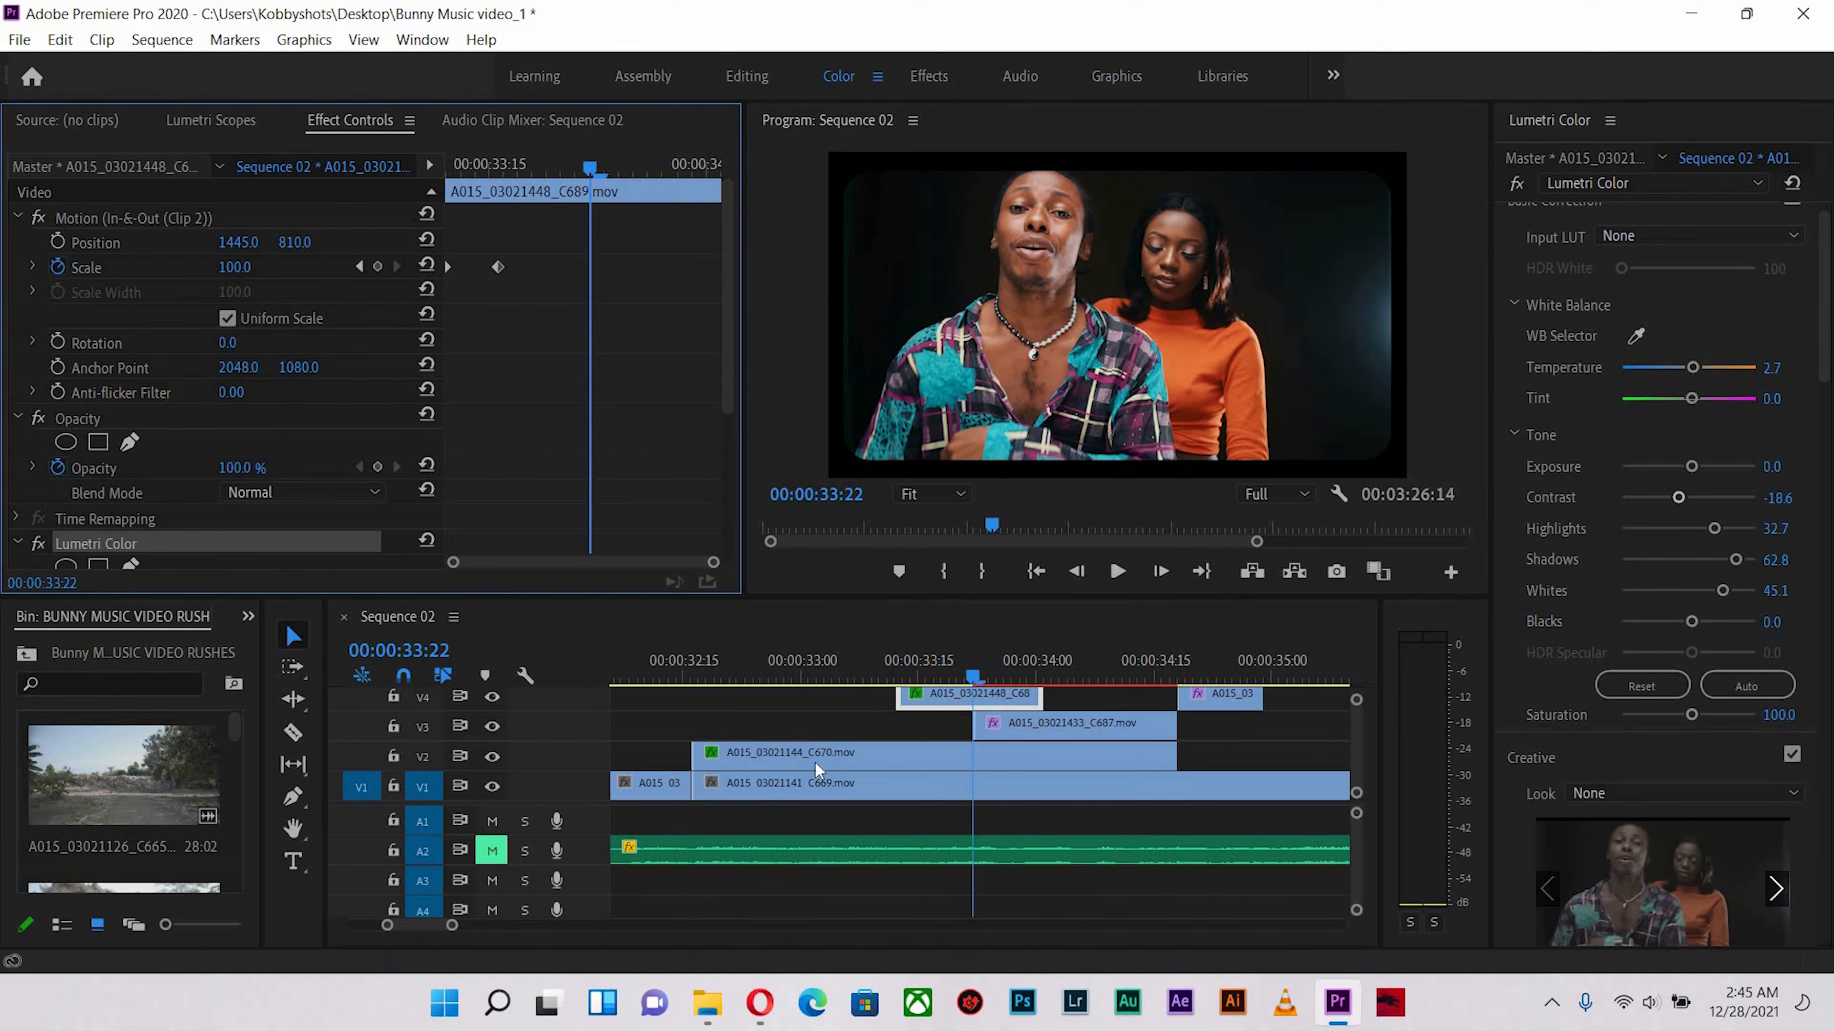
click(1114, 679)
click(1109, 729)
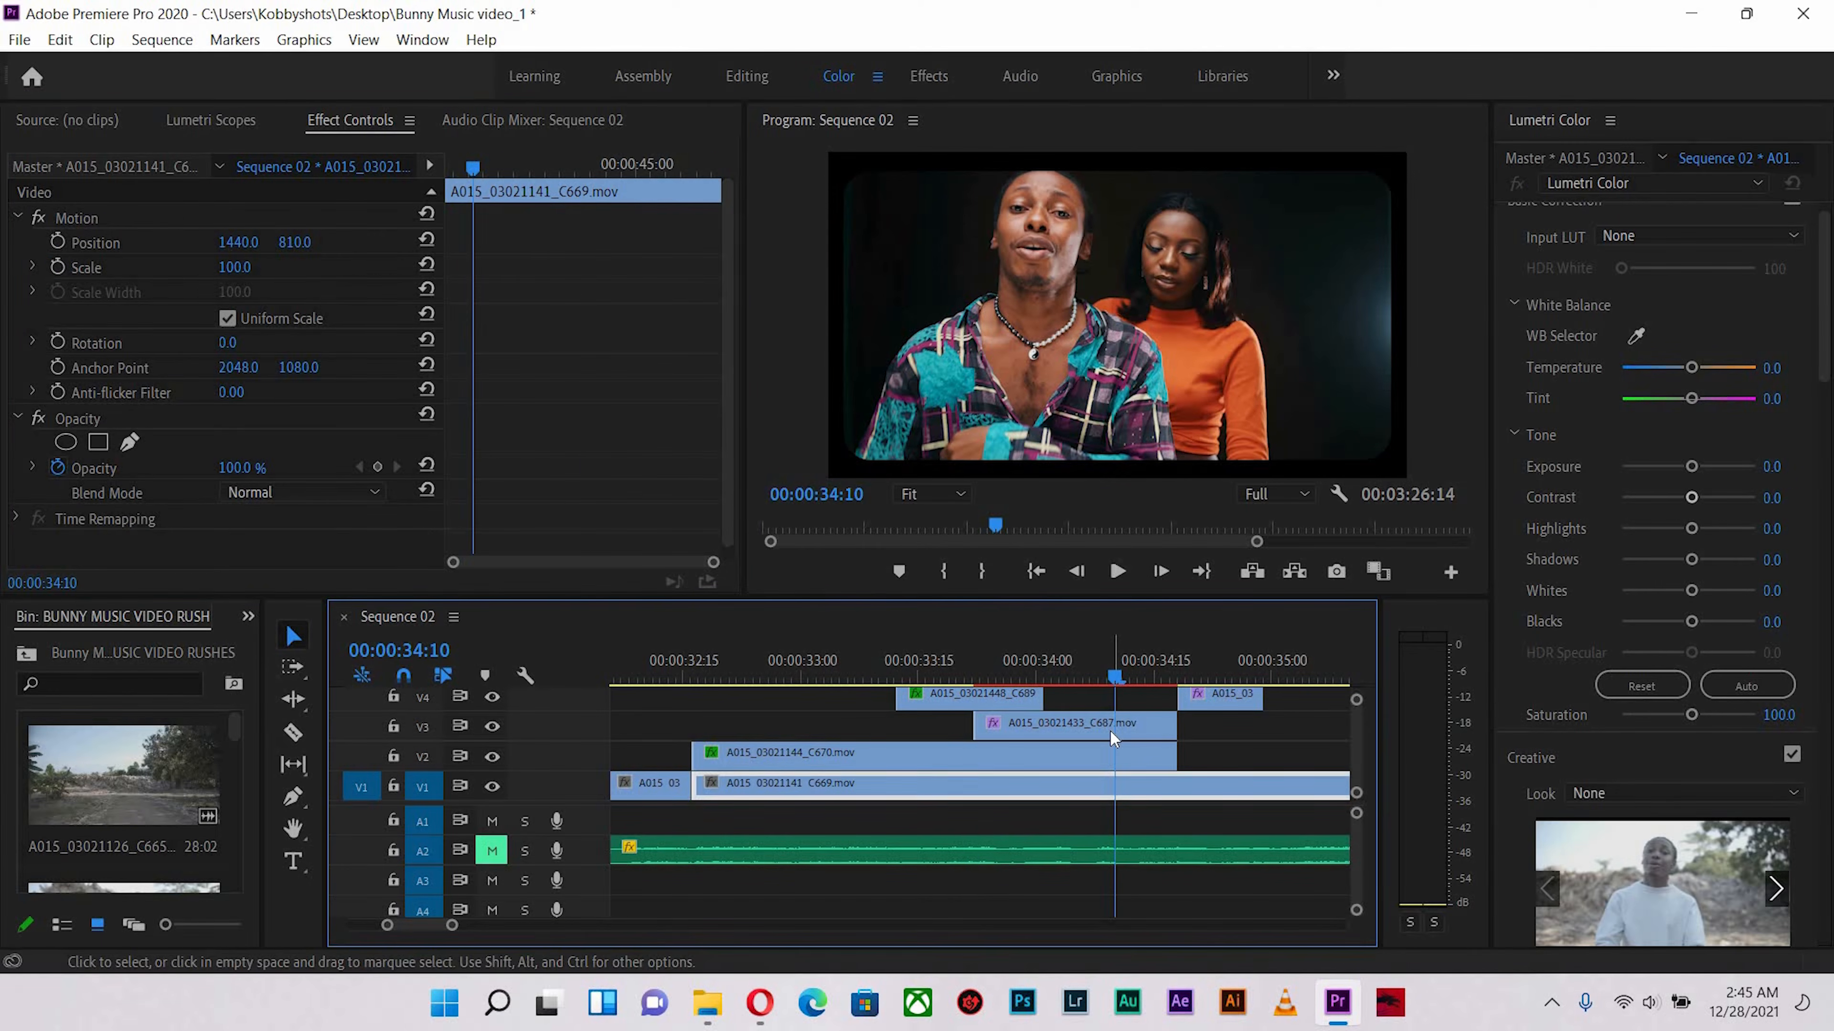
key(Left)
key(Left)
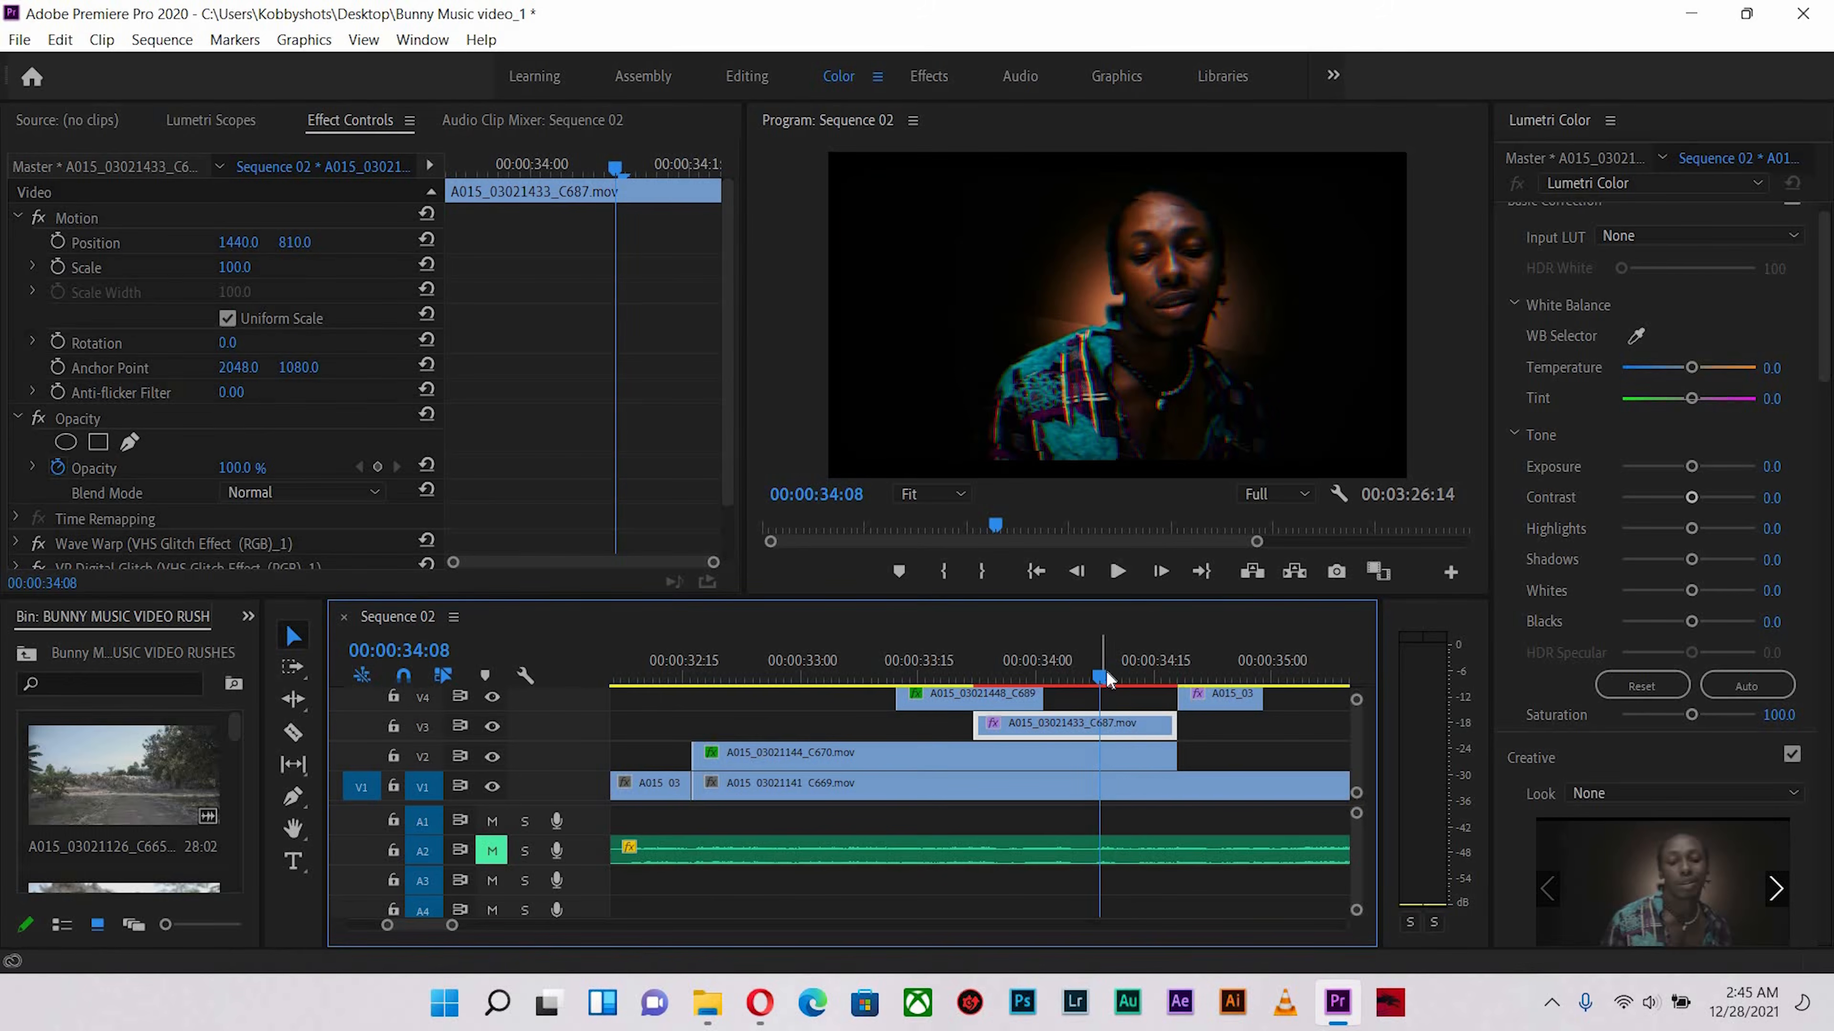
key(ctrl+v)
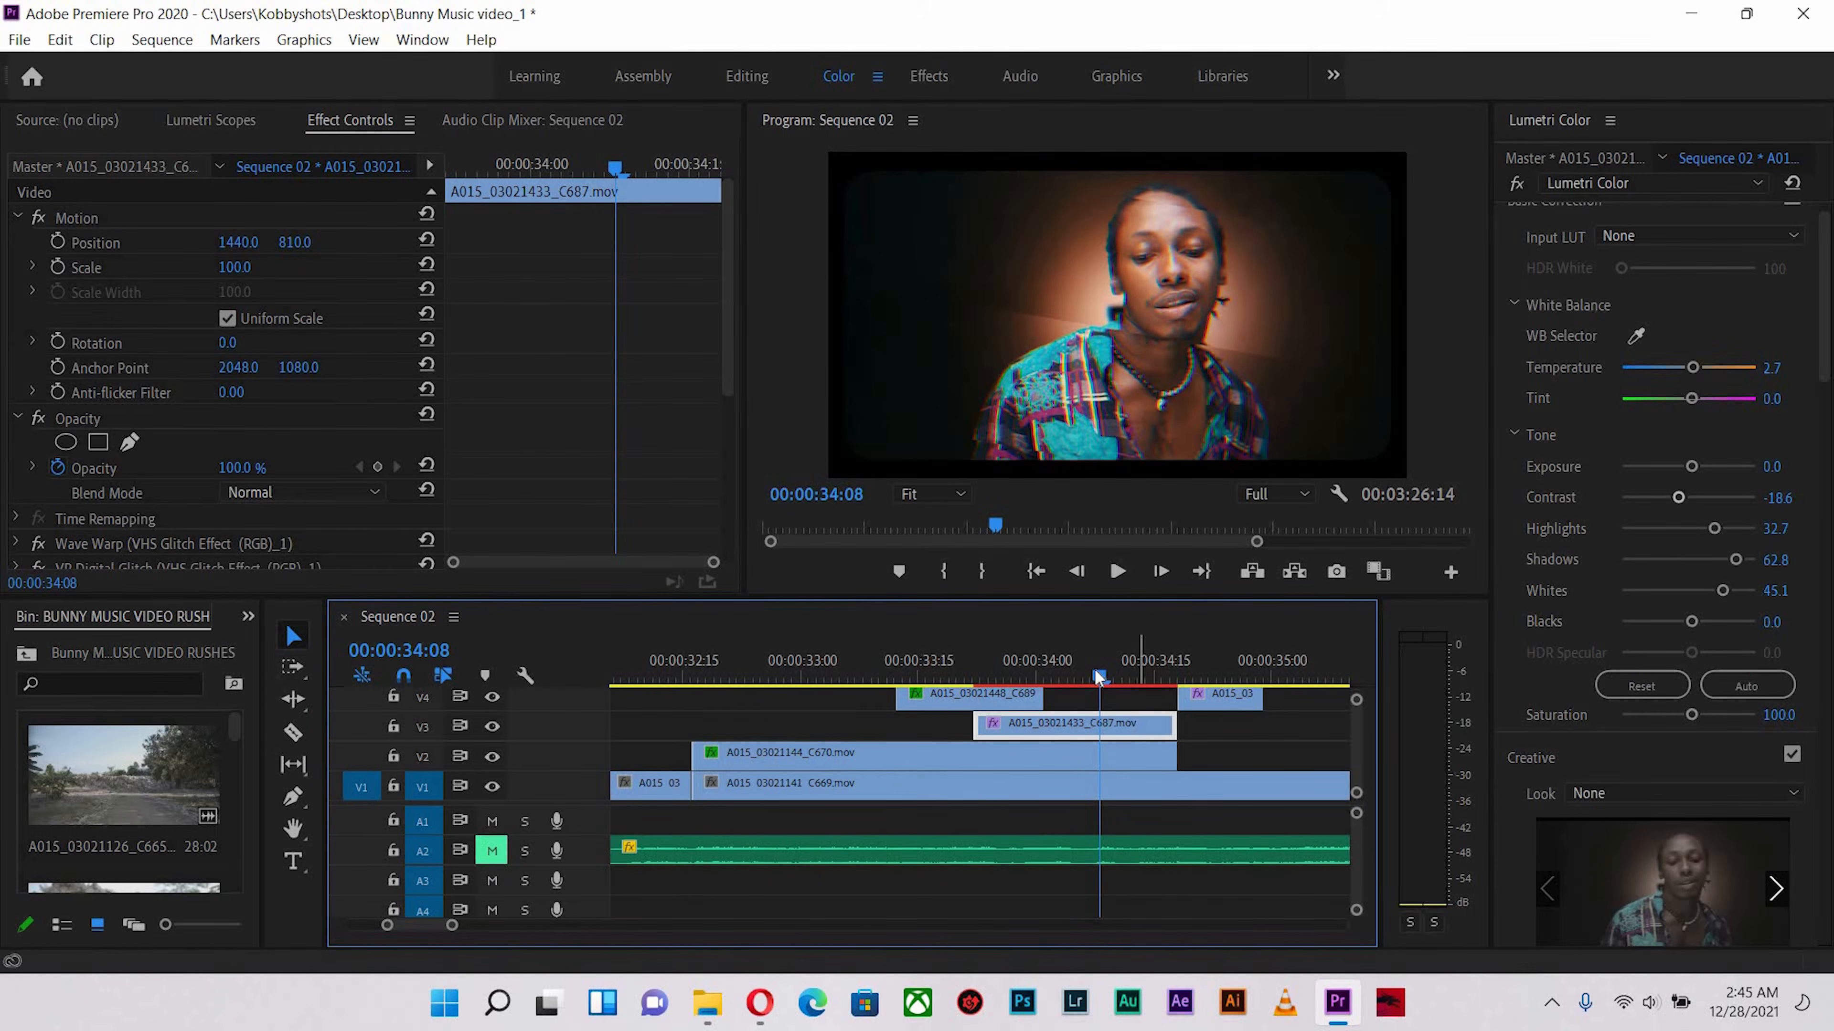
Set the shadows of the V3 clip A015_03021433_C687.mov to 48.7 and move the playhead towards the next V4 clip
drag(1065, 677, 1108, 681)
key(Left)
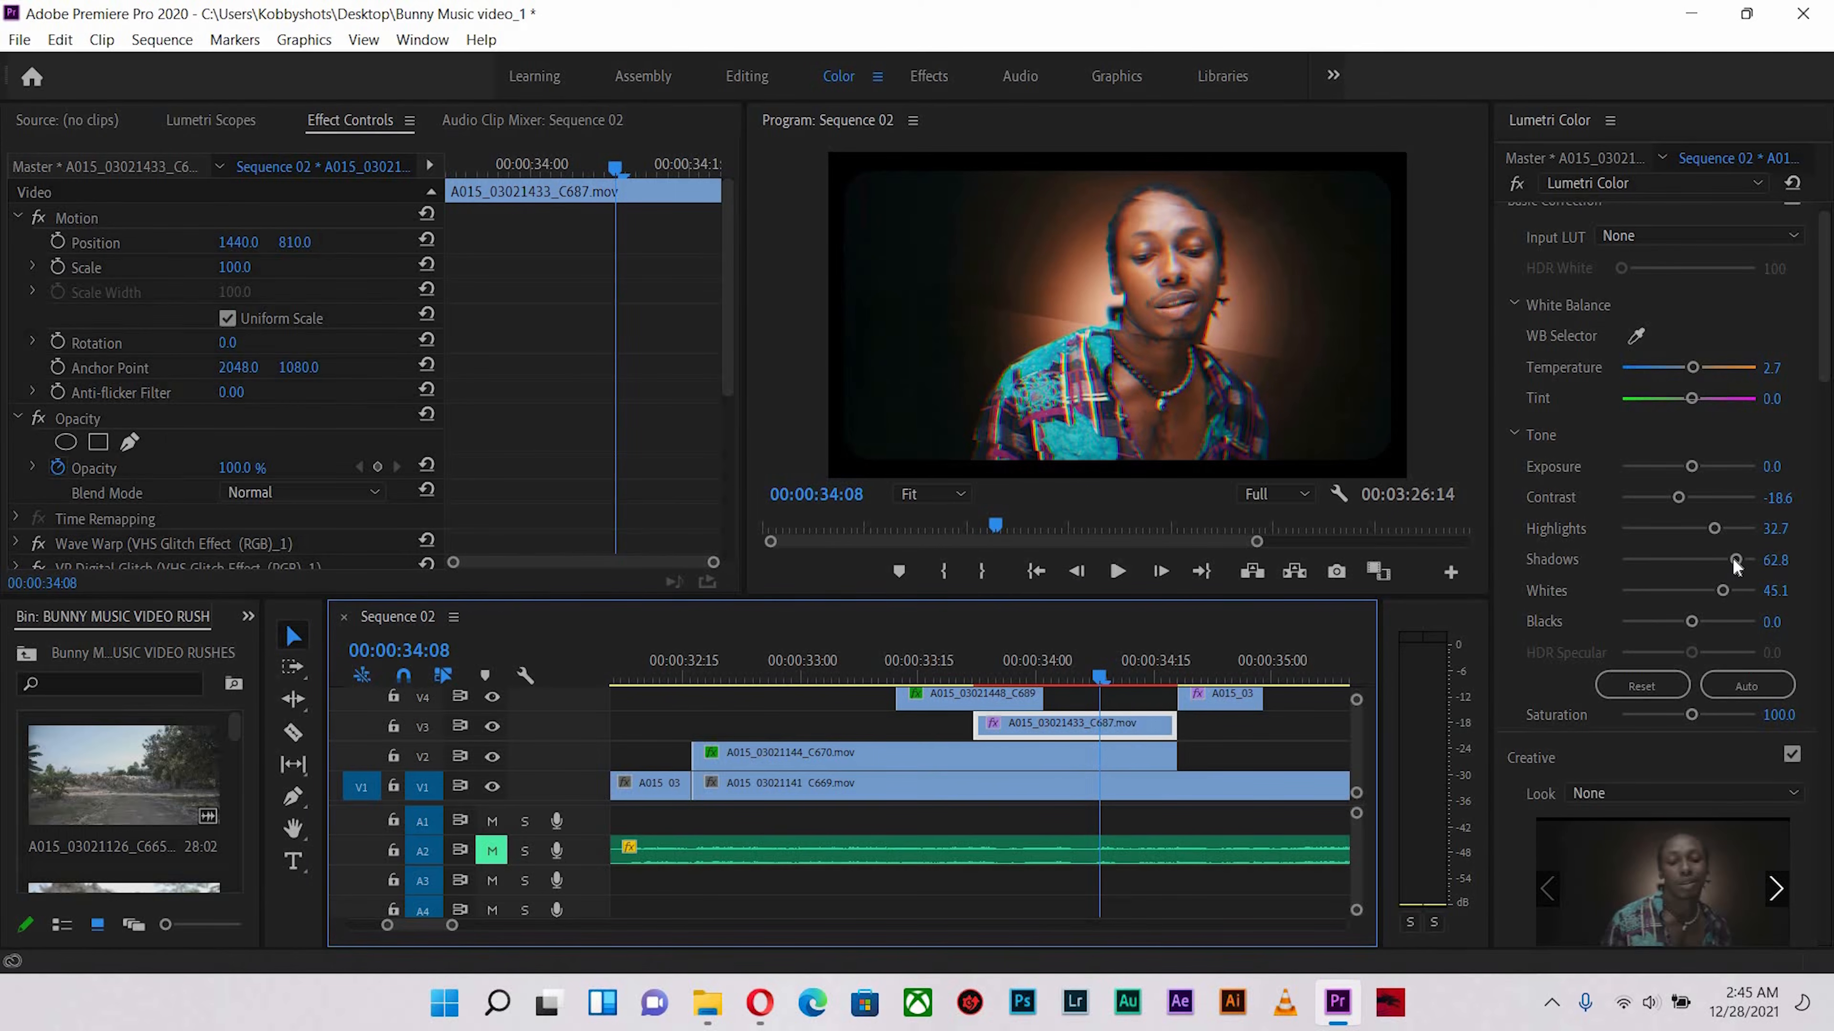
click(1718, 558)
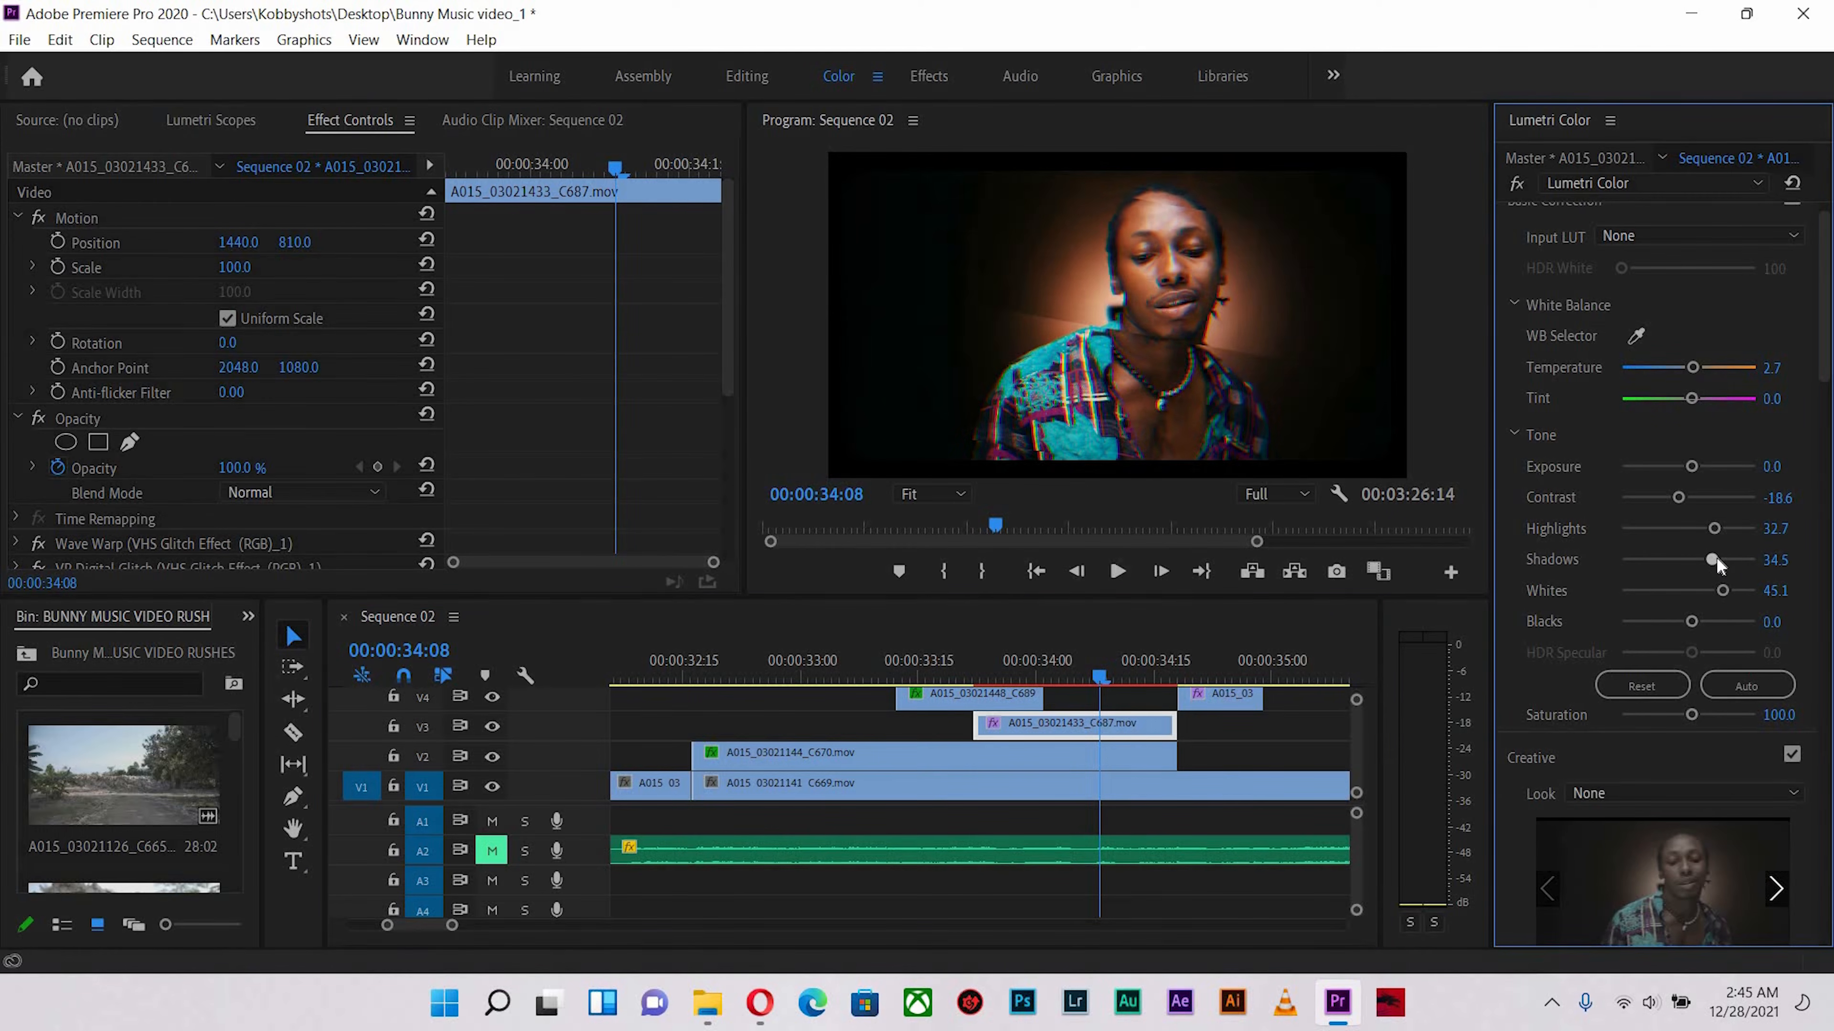
drag(1719, 560, 1722, 561)
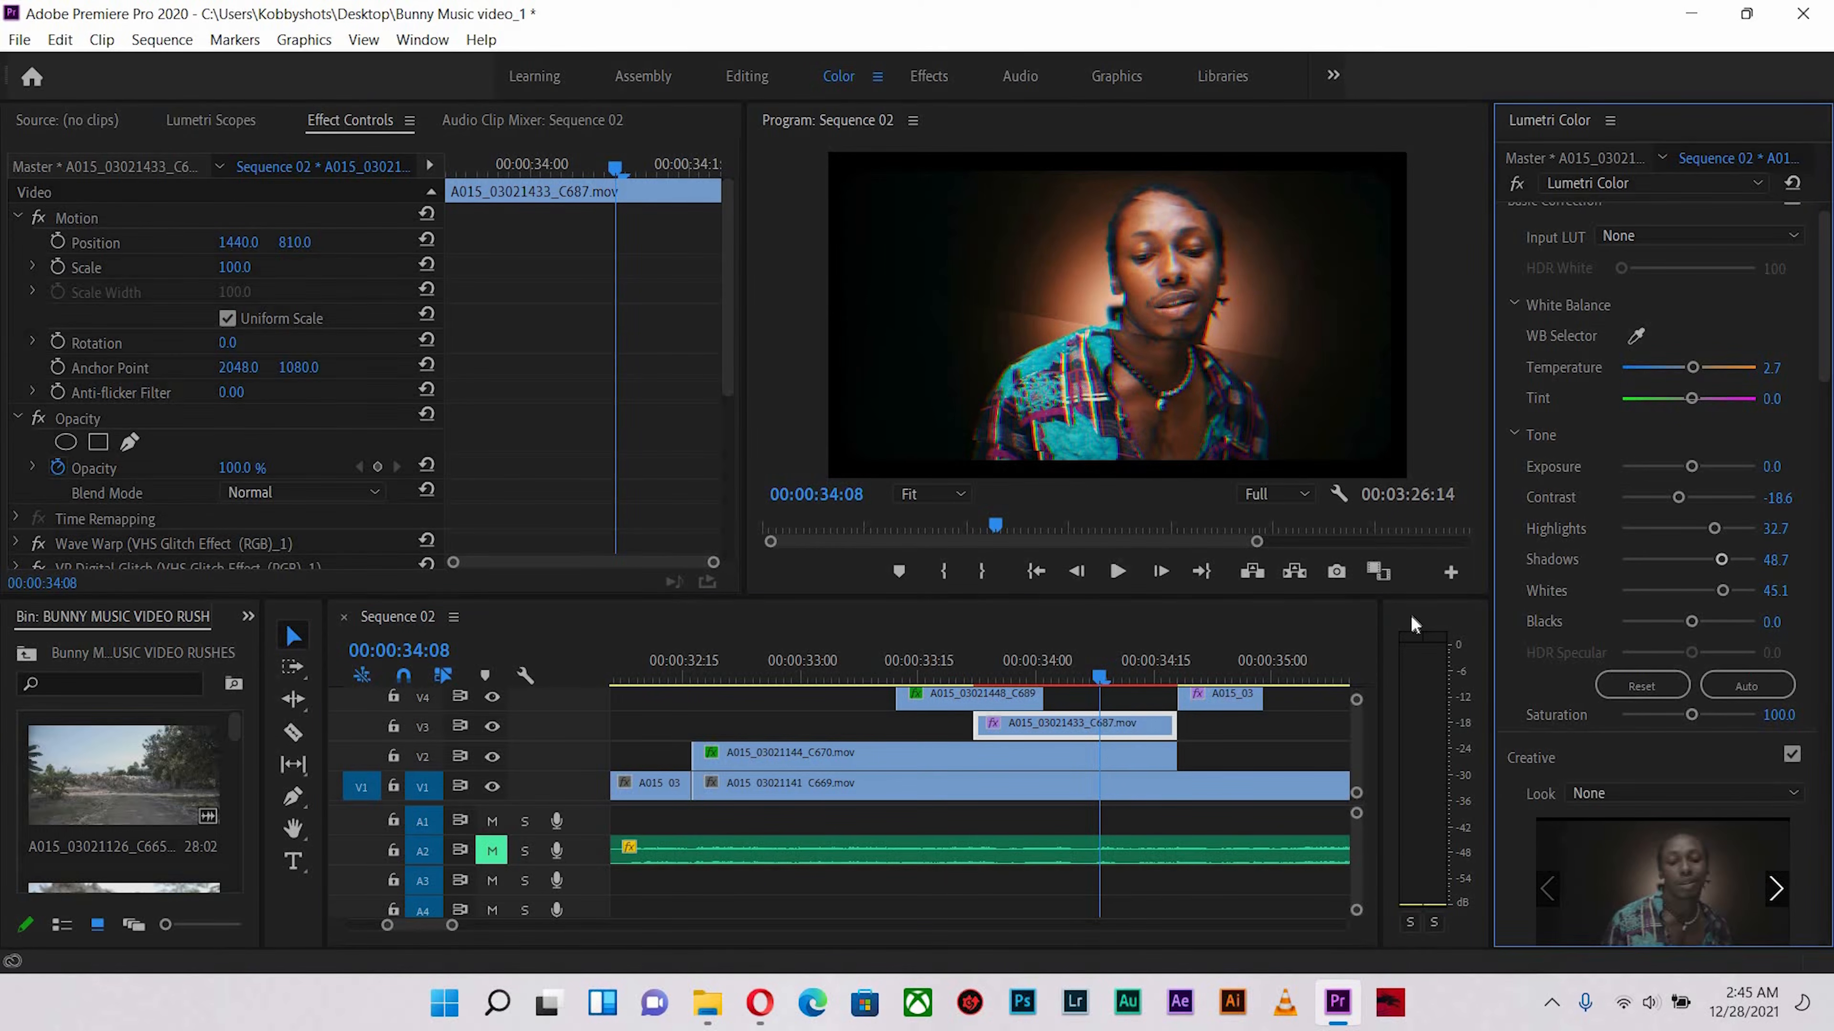
click(1228, 664)
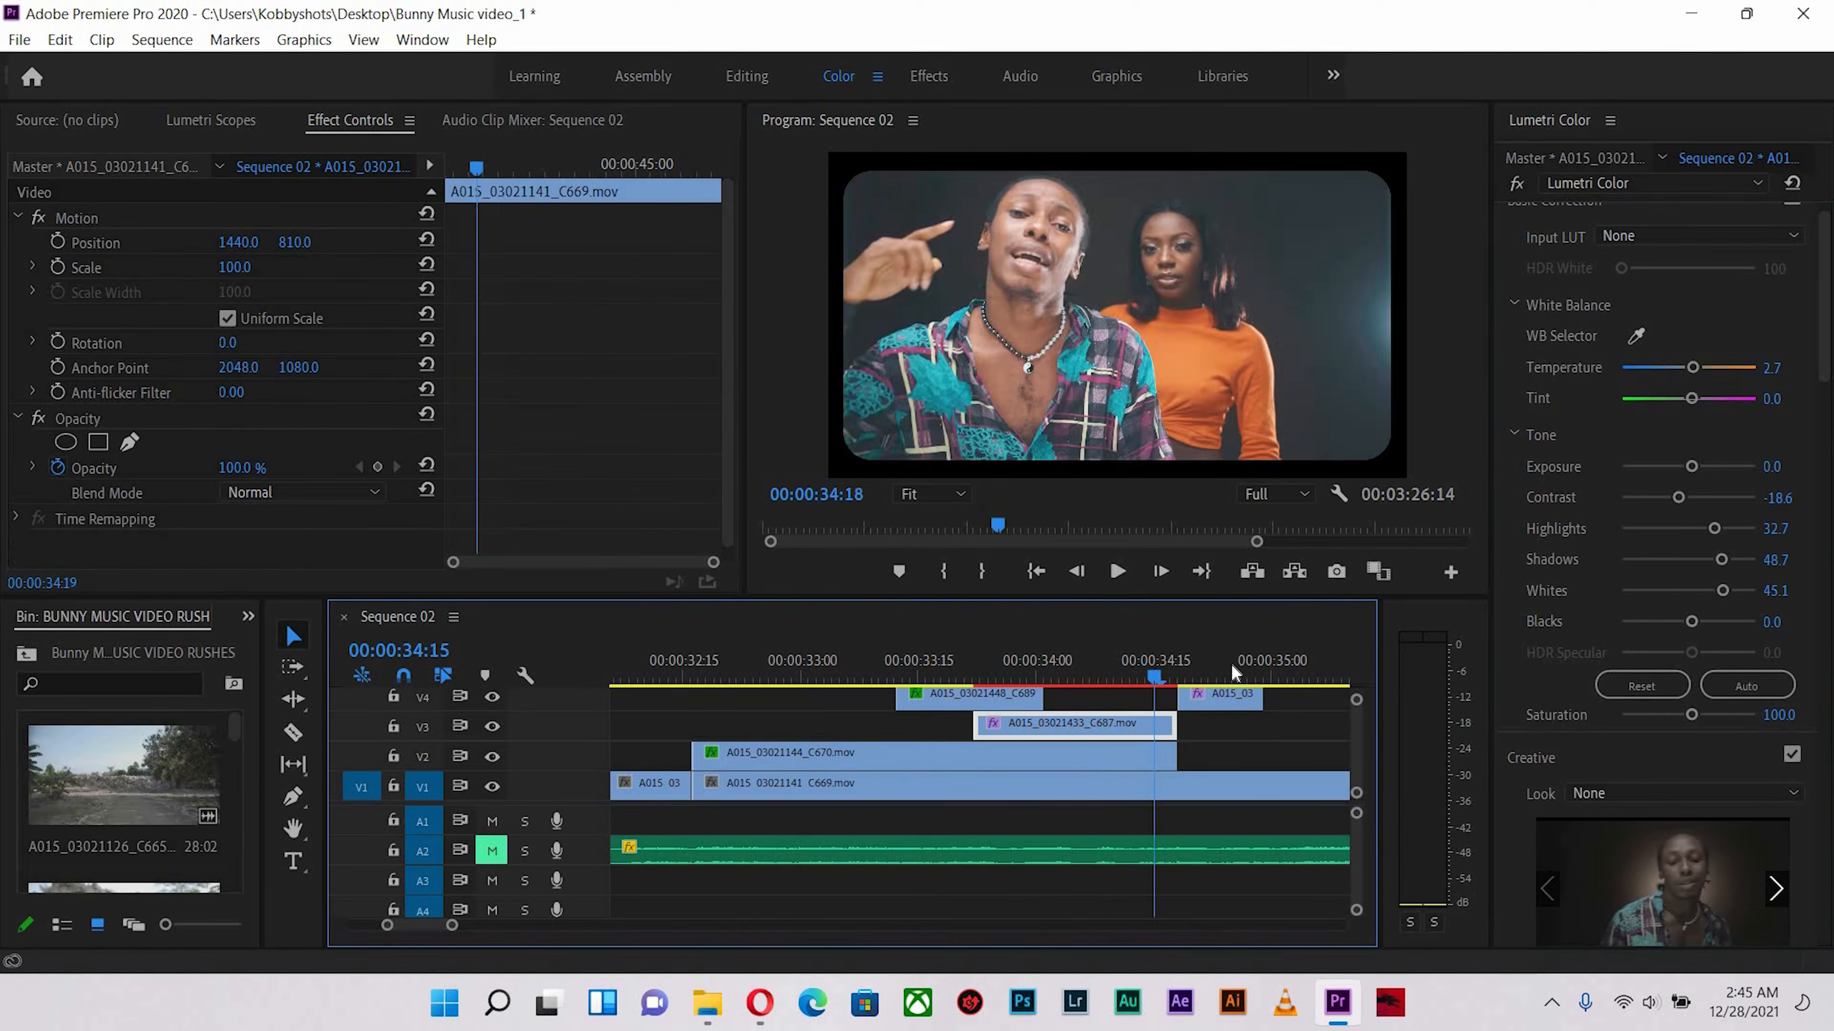
Apply the copied Lumetri Color effect to the V4 clip A015_03021448_C689.mov near 00:00:34:24
click(1227, 699)
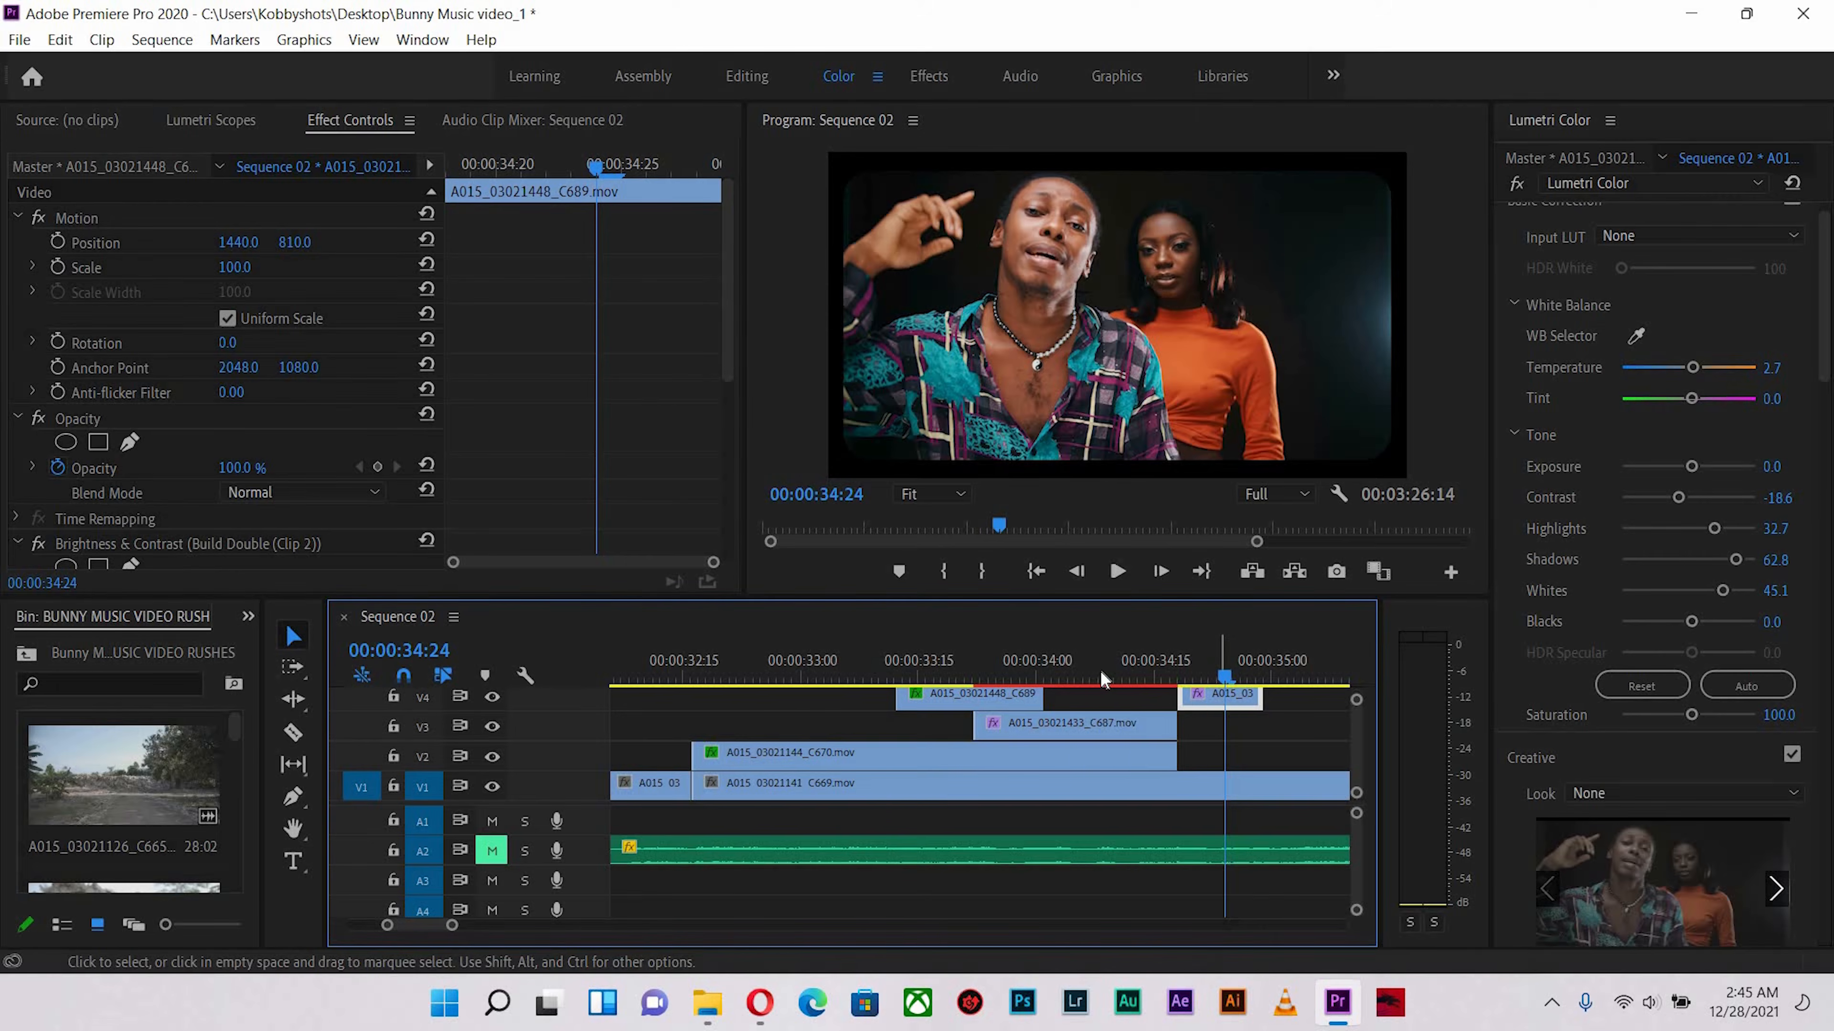
key(minus)
key(space)
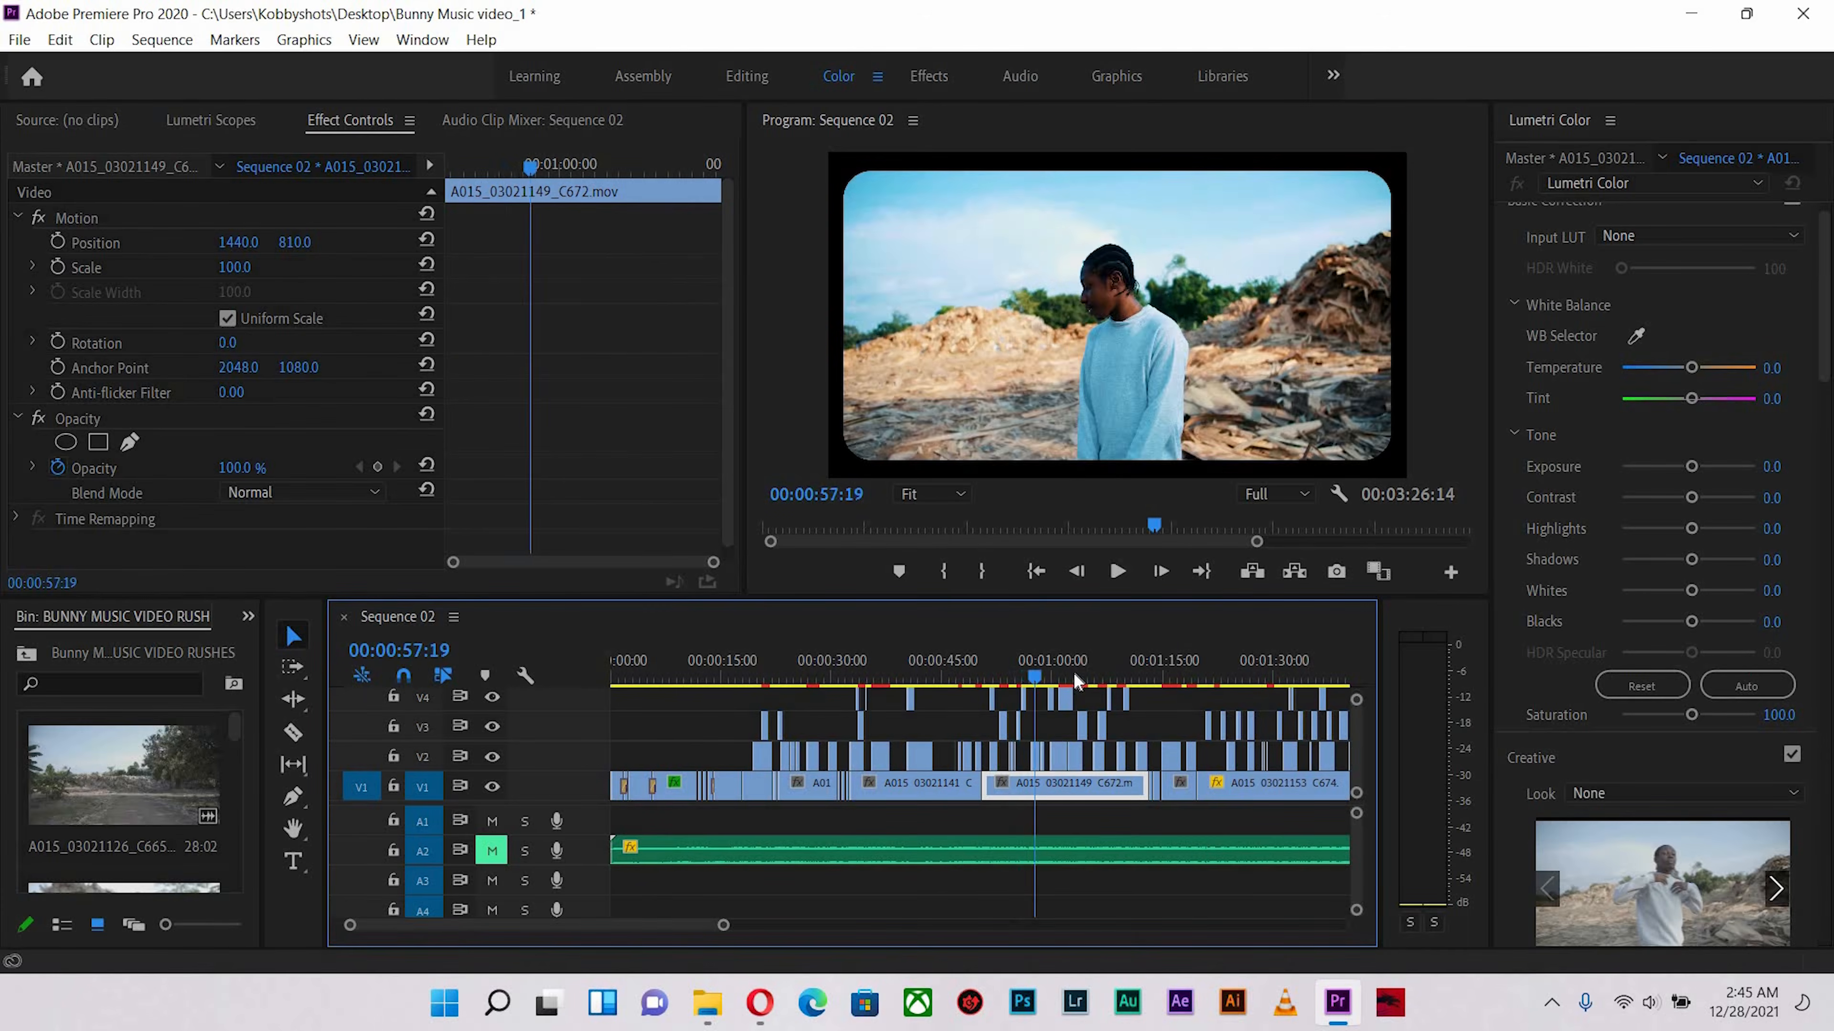
Paste the copied Lumetri Color effect onto the split-screen clips A015_03021513_C692.mov on V5 and A015_03021636_C699.mov on V4 near 00:01:01:11
drag(1058, 678, 1062, 678)
key(equal)
key(equal)
key(equal)
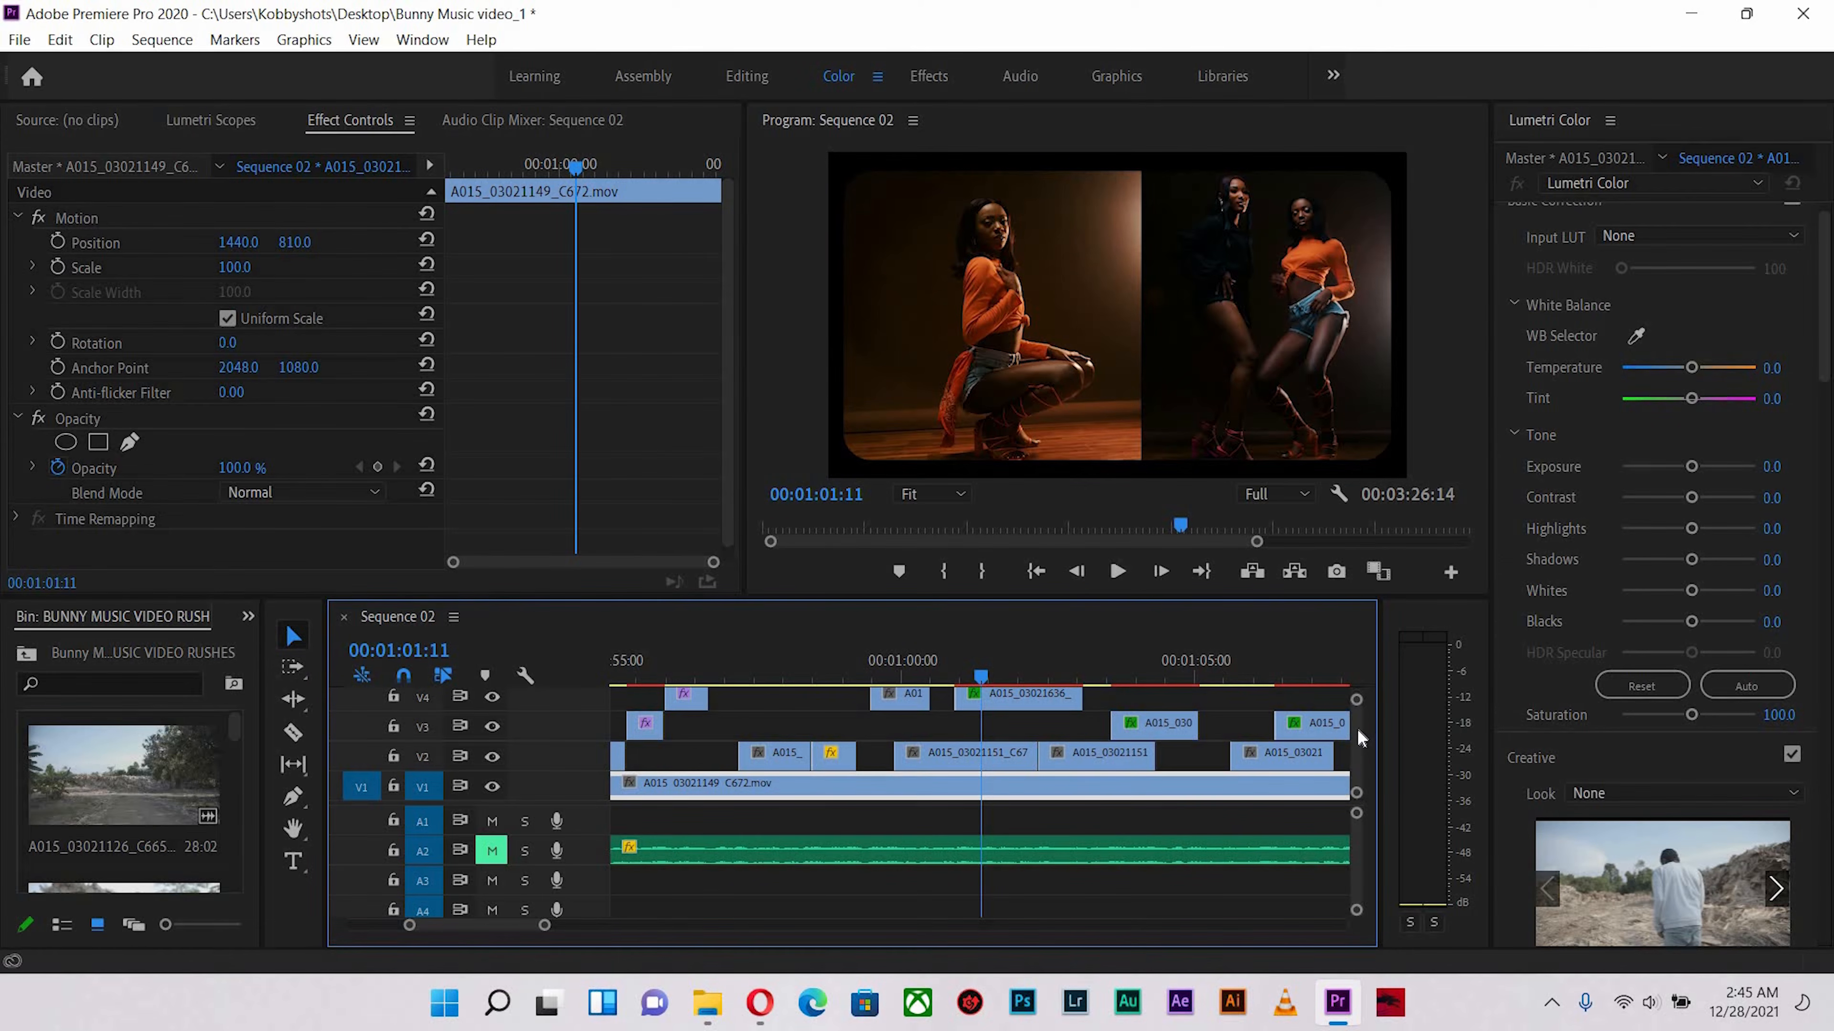
scroll(1356, 727, up, 2)
scroll(1358, 731, down, 2)
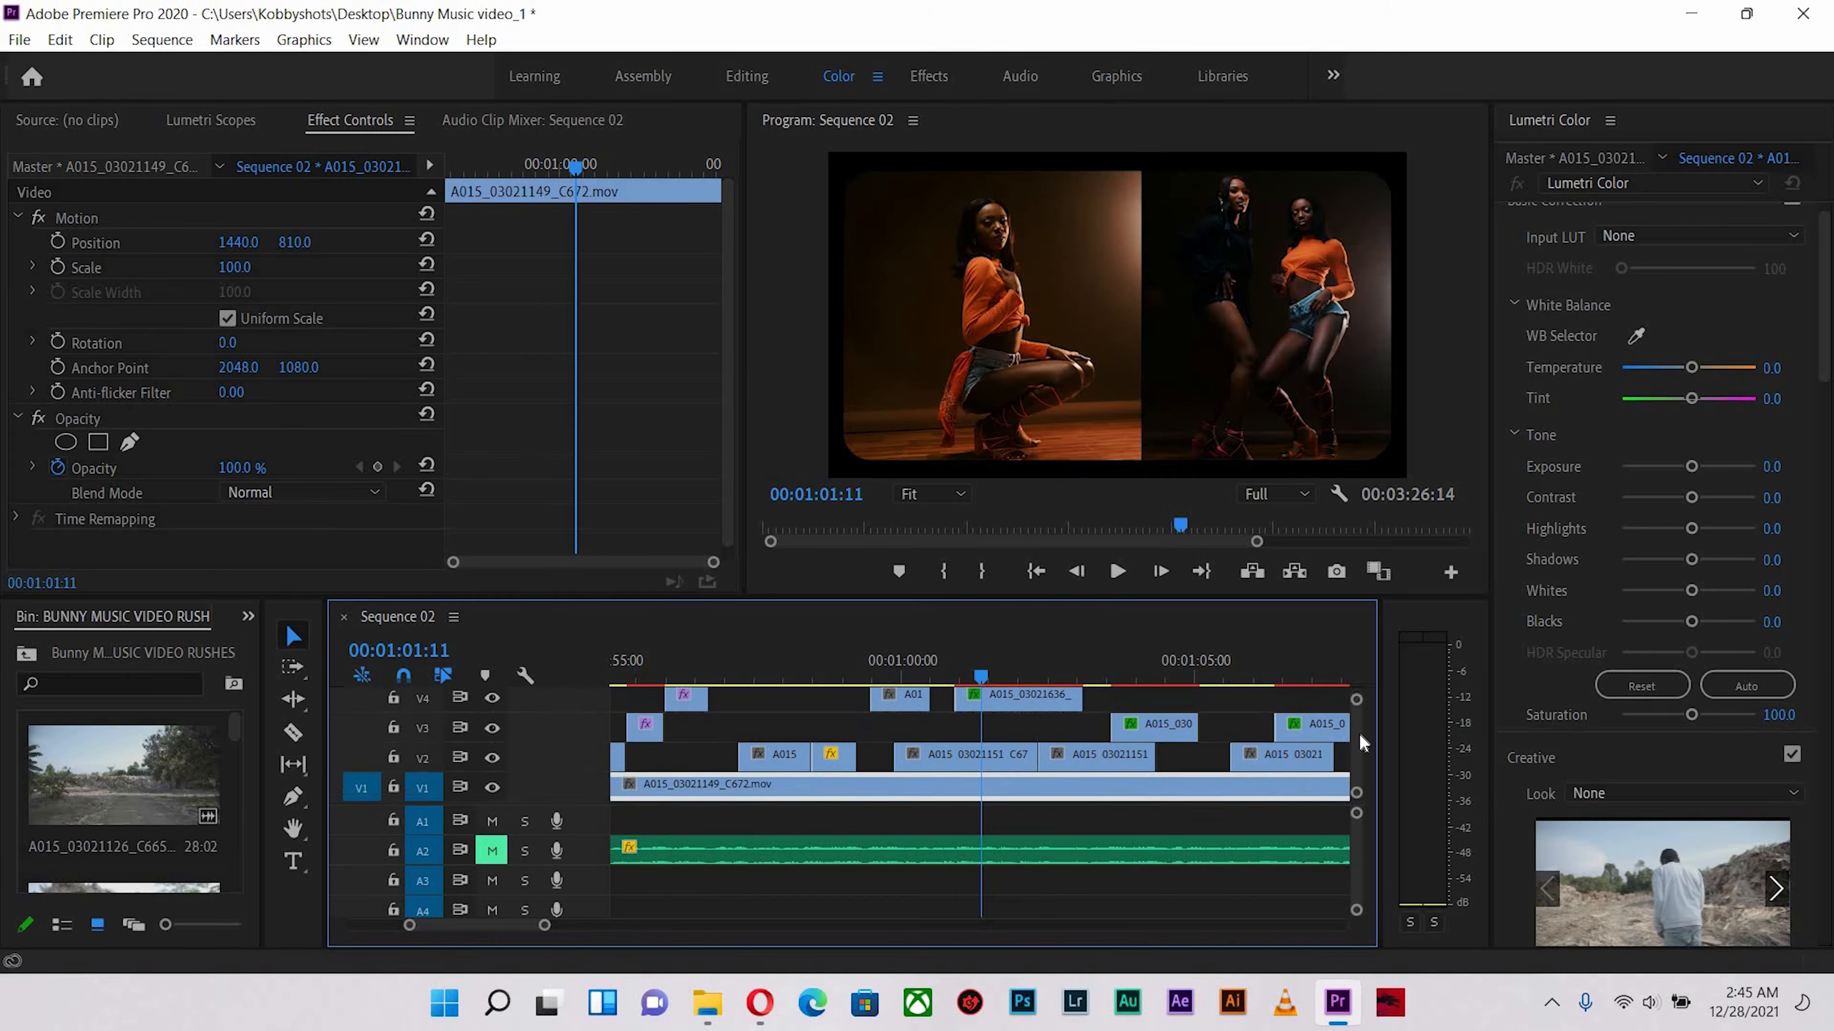
scroll(1358, 731, up, 2)
click(985, 713)
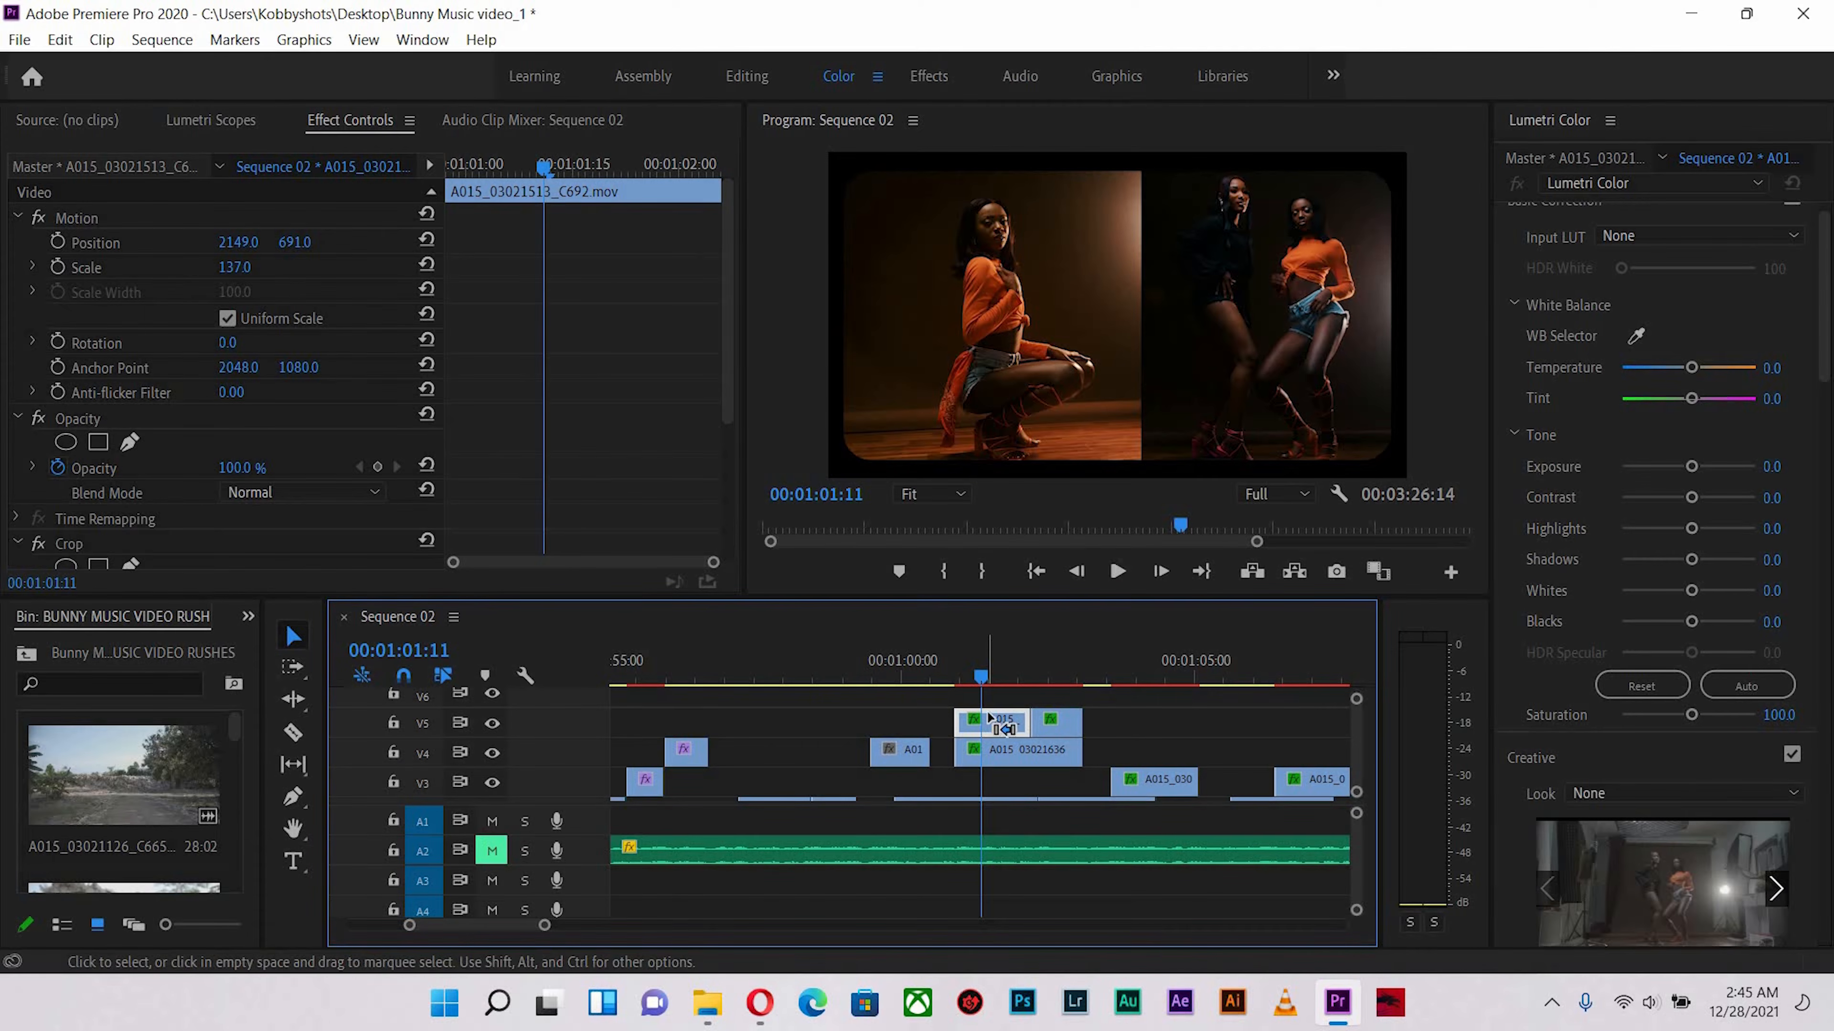
key(ctrl+v)
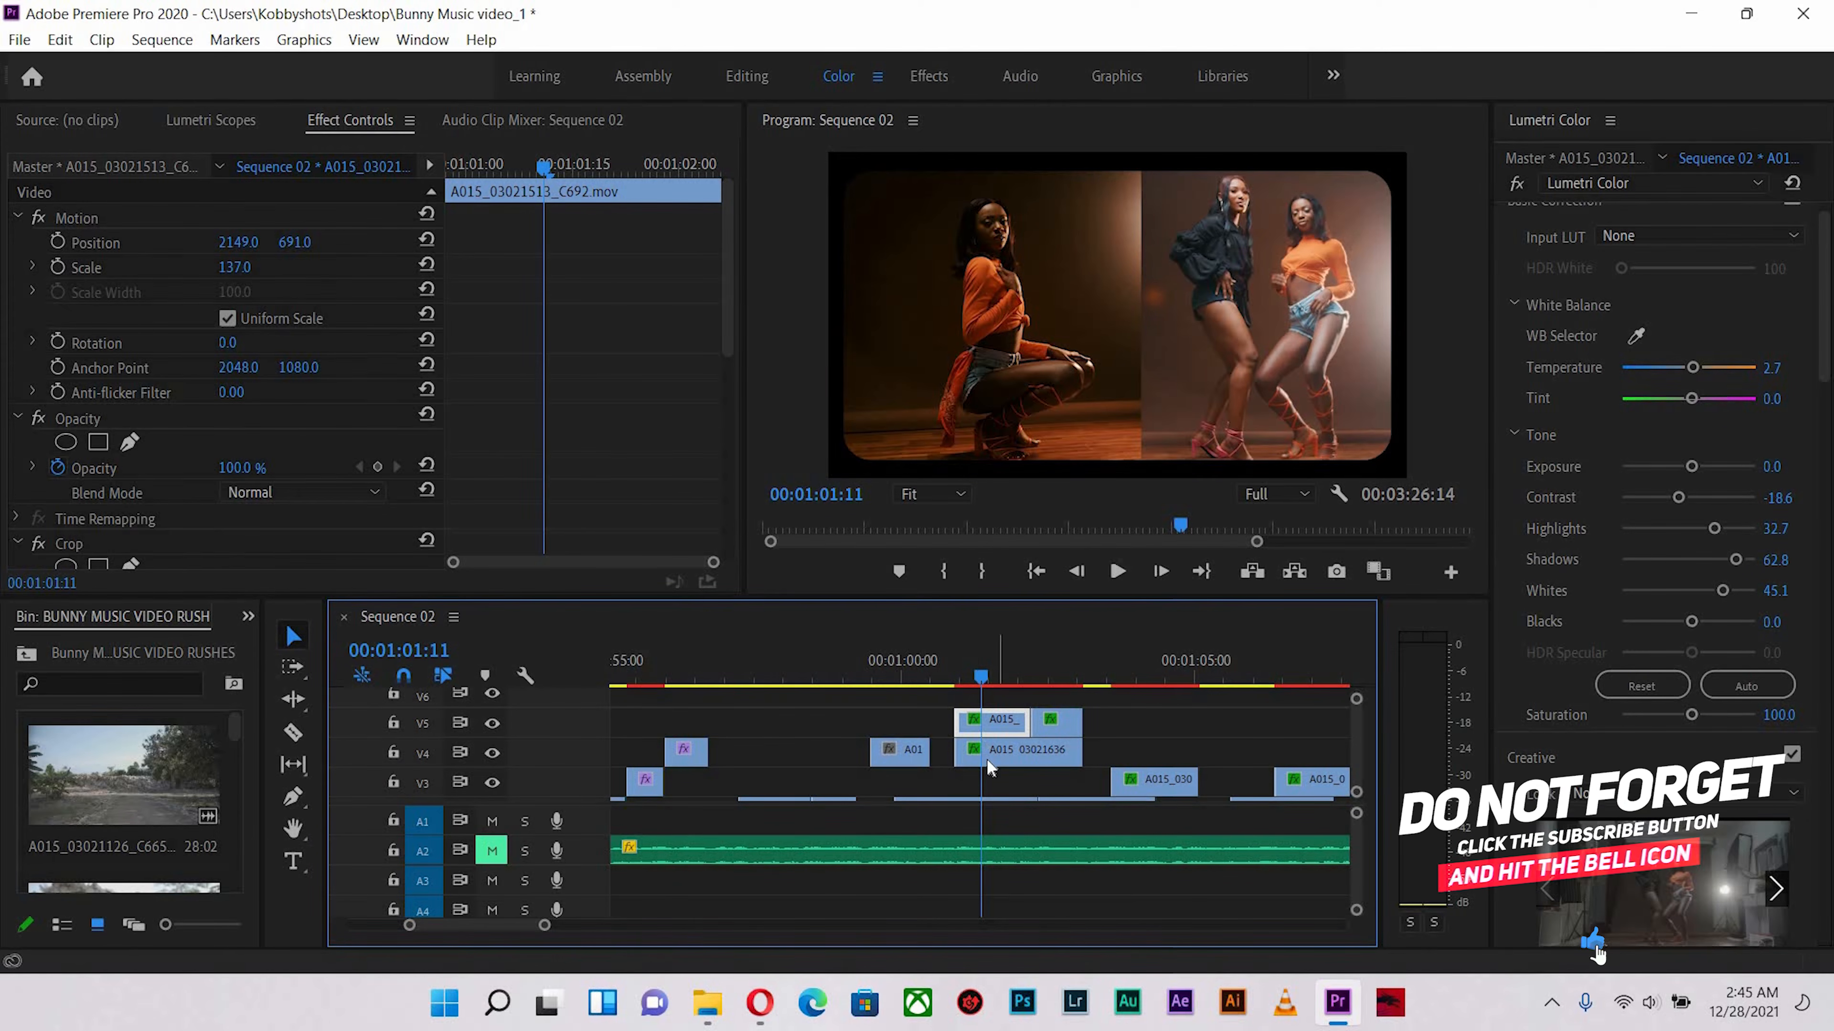
click(988, 755)
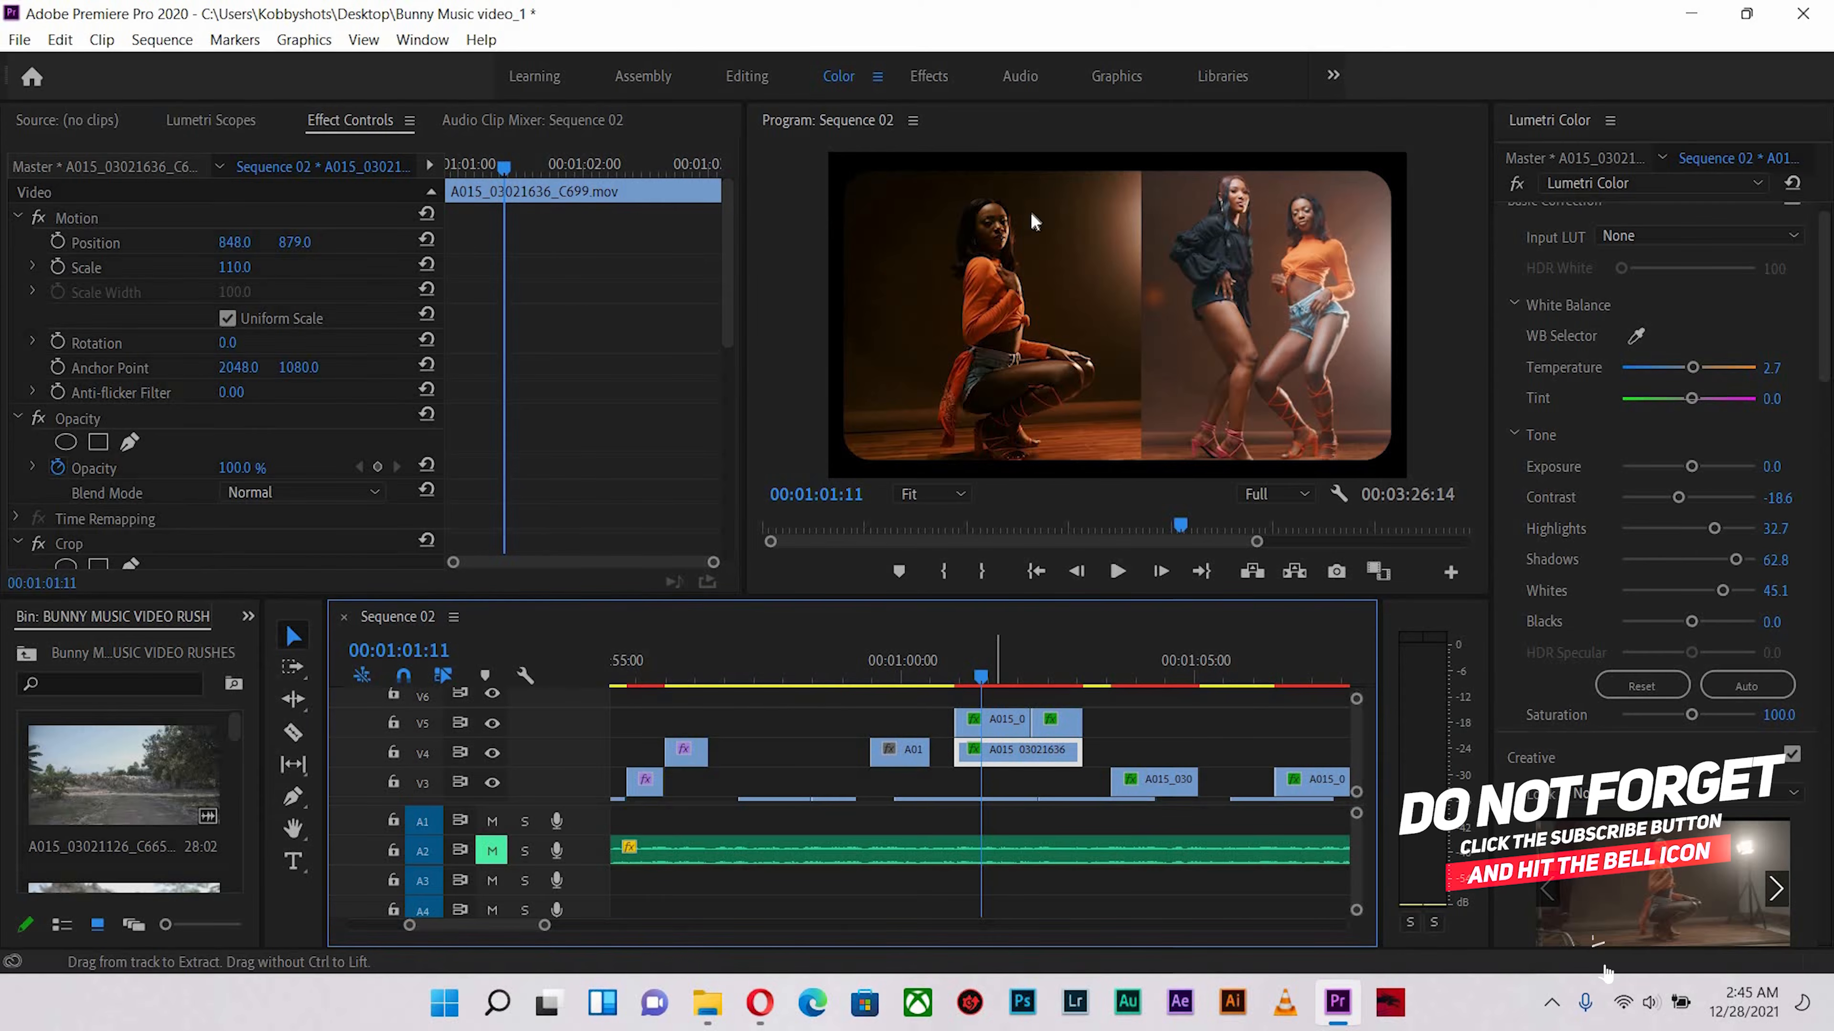
key(ctrl+v)
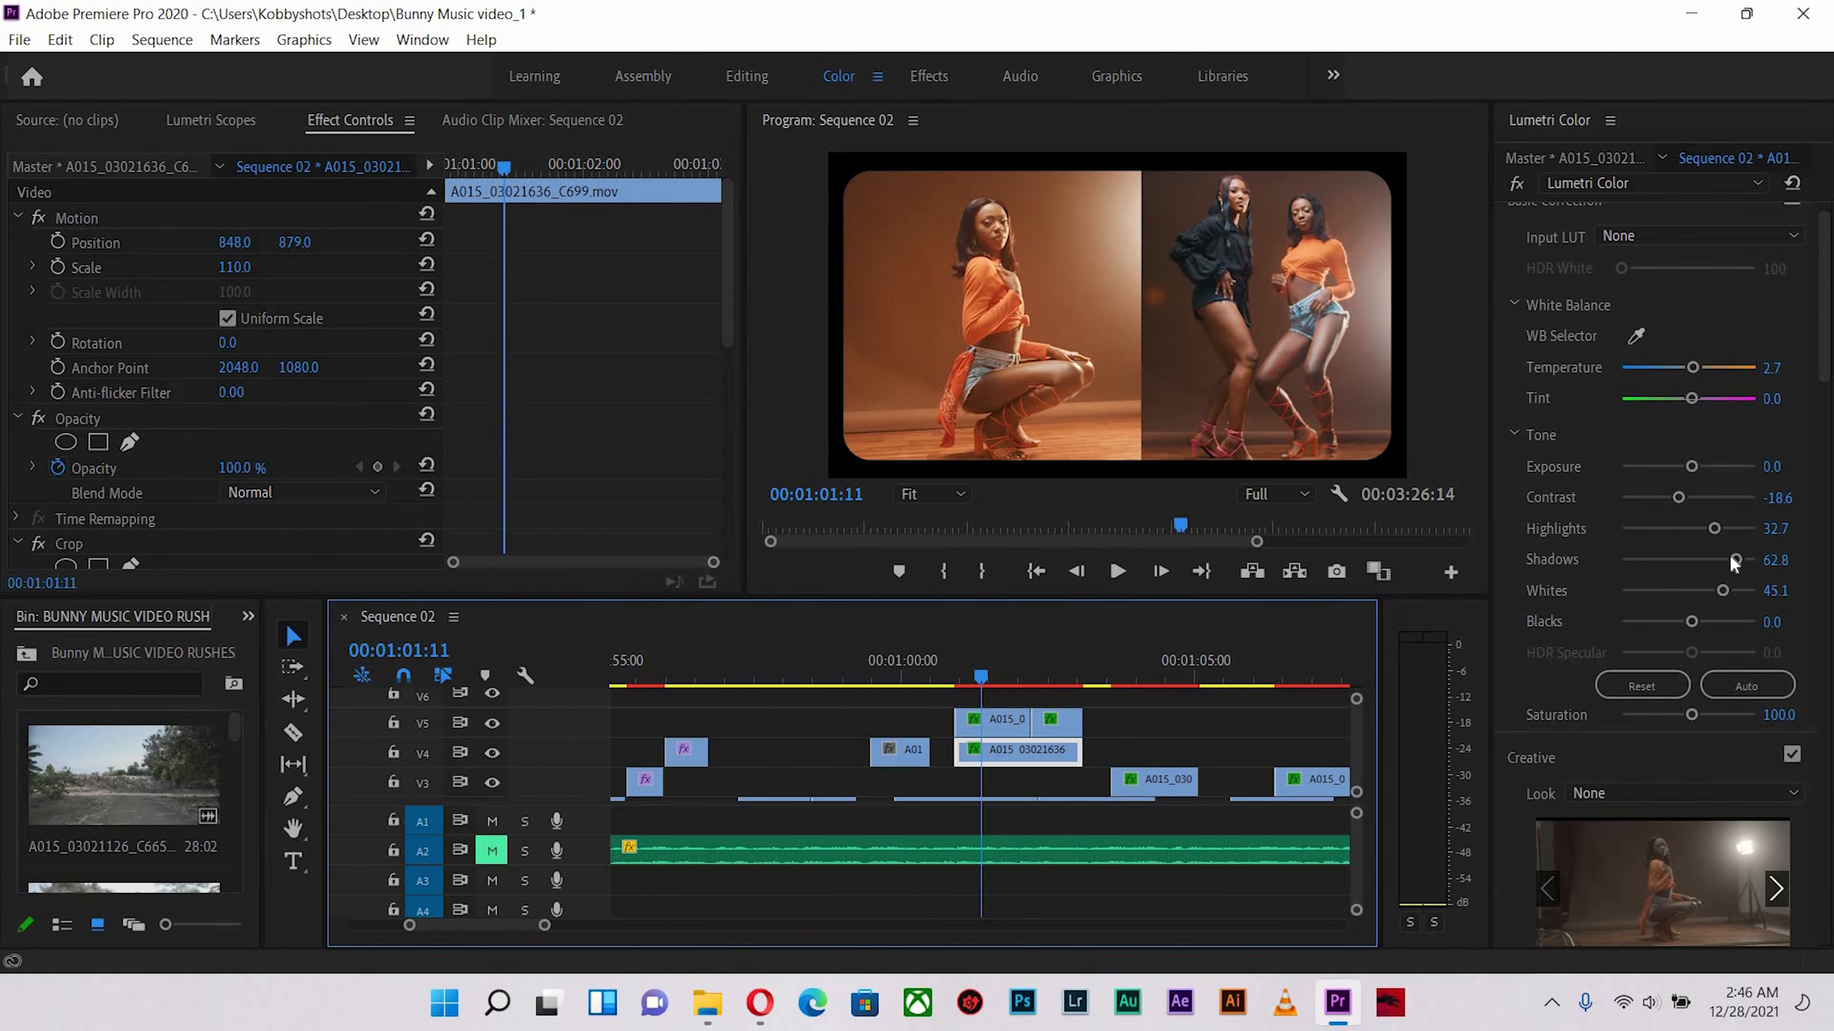
Correct the V4 clip A015_03021636_C699.mov with shadows 25.7, highlights -15.0, whites -9.7 and temperature -8.0
mouse_move(1681, 553)
mouse_down()
mouse_move(1707, 559)
mouse_move(1677, 528)
mouse_up()
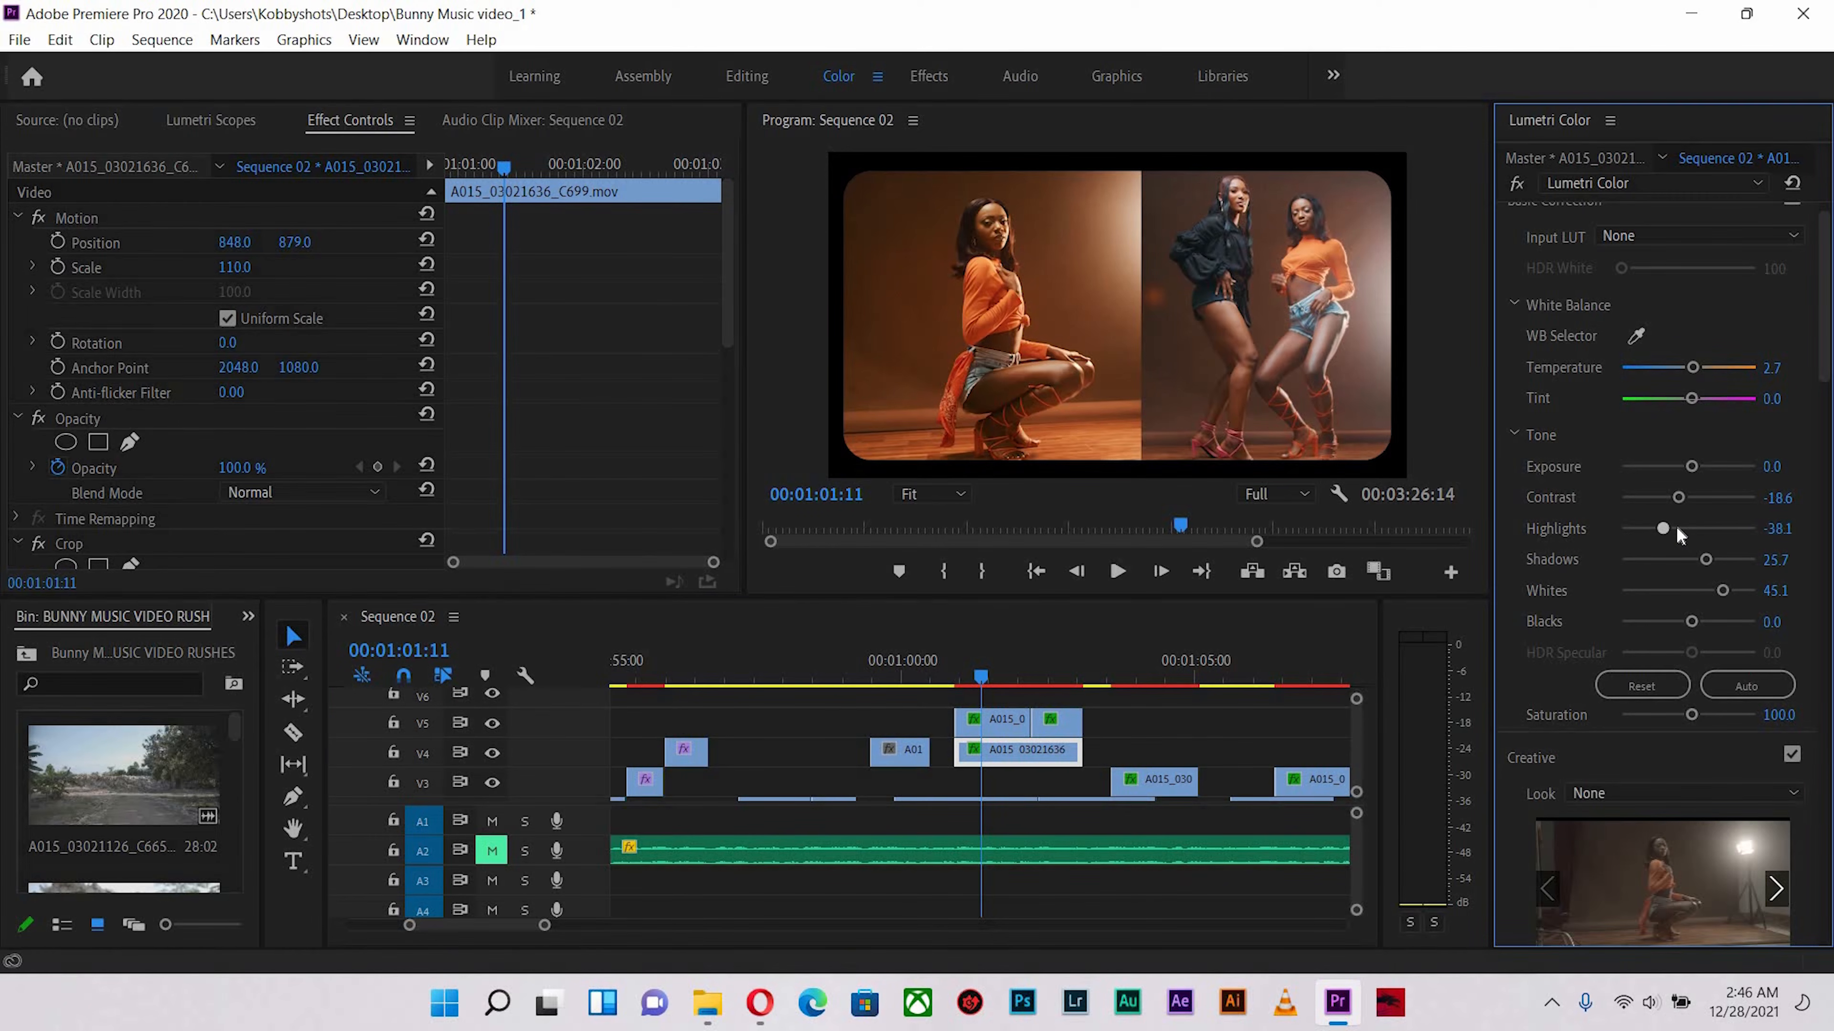
click(1673, 590)
click(1681, 592)
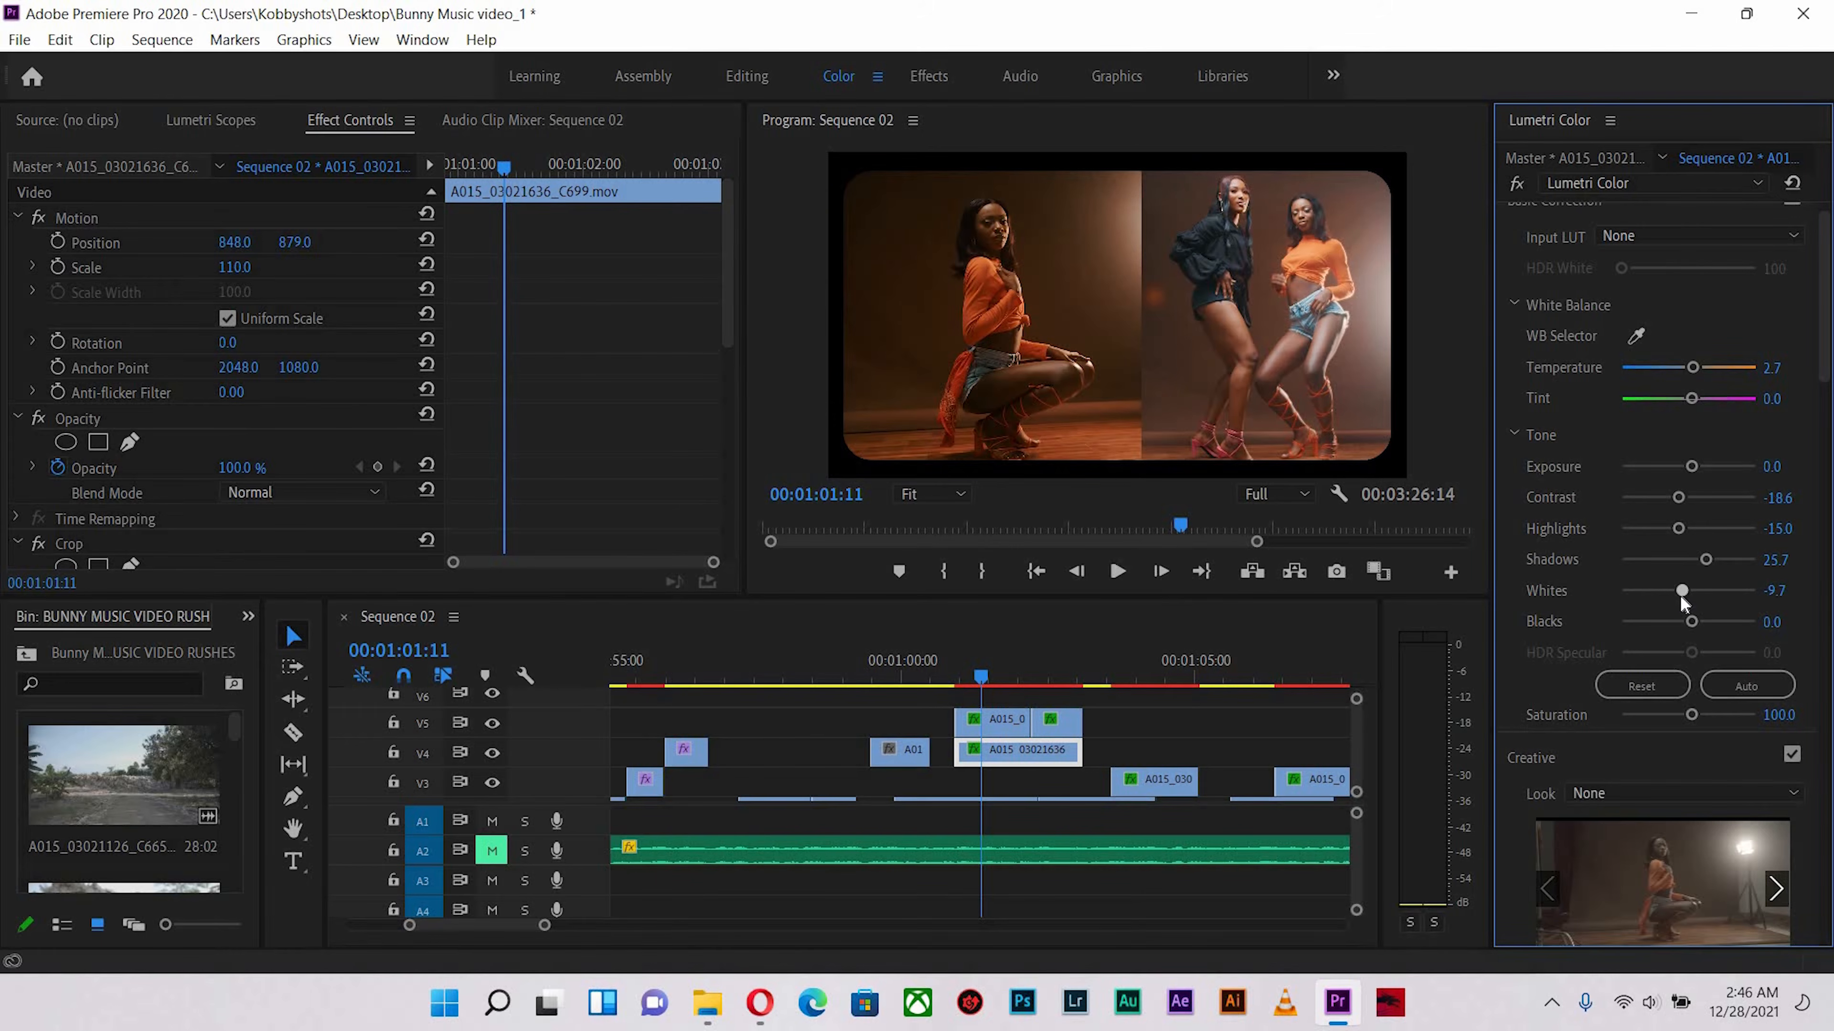
click(1683, 367)
click(1671, 366)
click(1681, 370)
drag(1684, 467, 1685, 466)
drag(965, 665, 1000, 621)
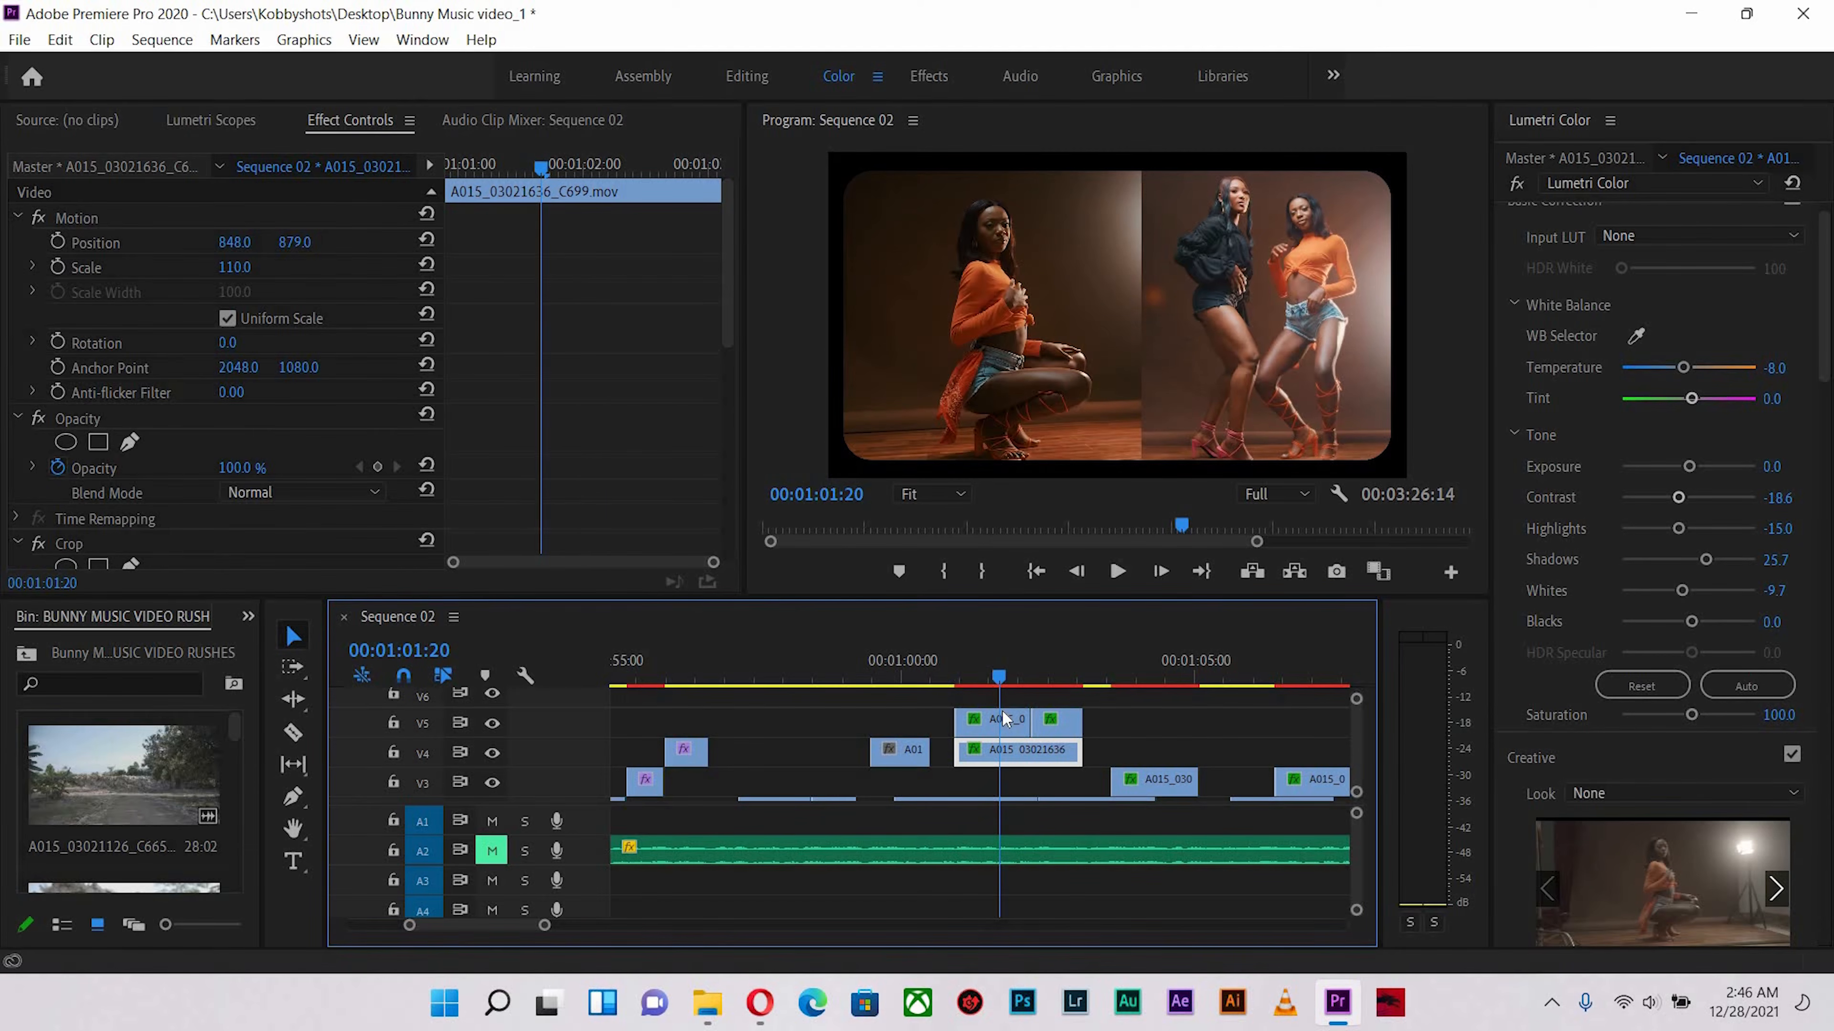
key(Left)
key(Left)
key(Left)
Copy the Lumetri Color effect of A015_03021636_C699.mov onto the second A015_03021513_C692.mov clip on V5 near 00:01:02:12
scroll(662, 470, down, 8)
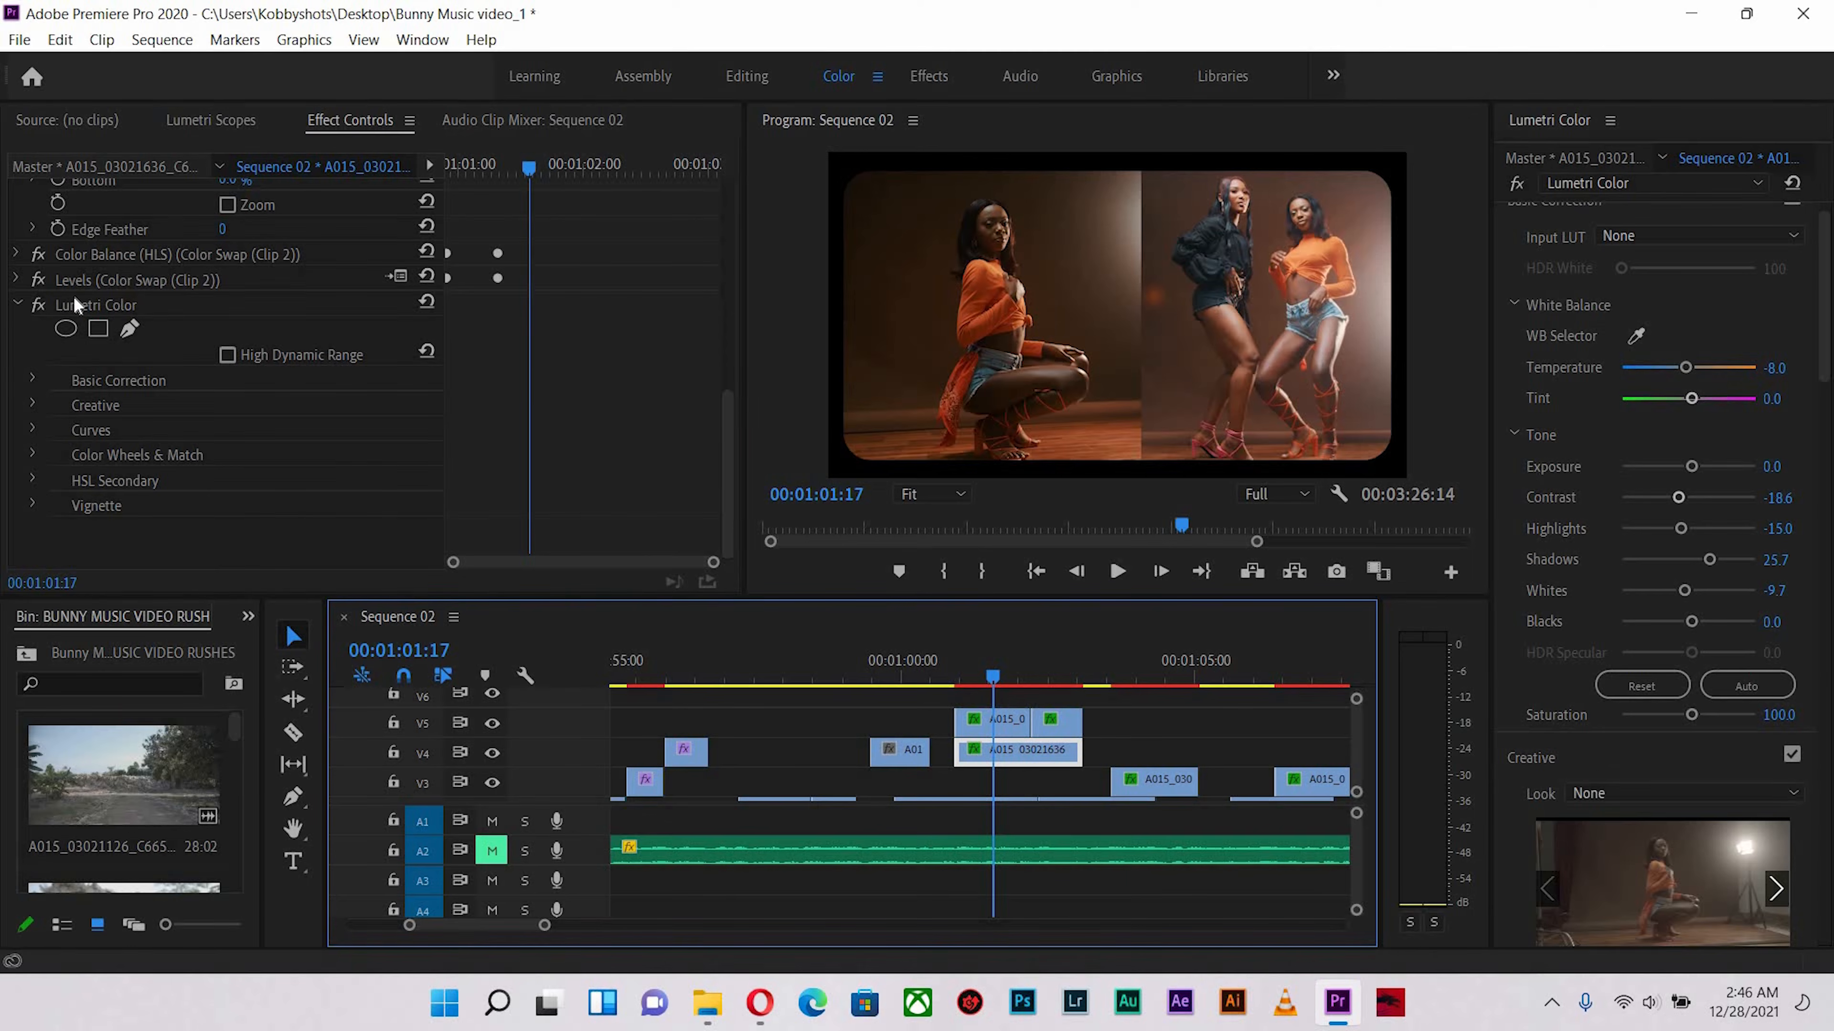
click(83, 302)
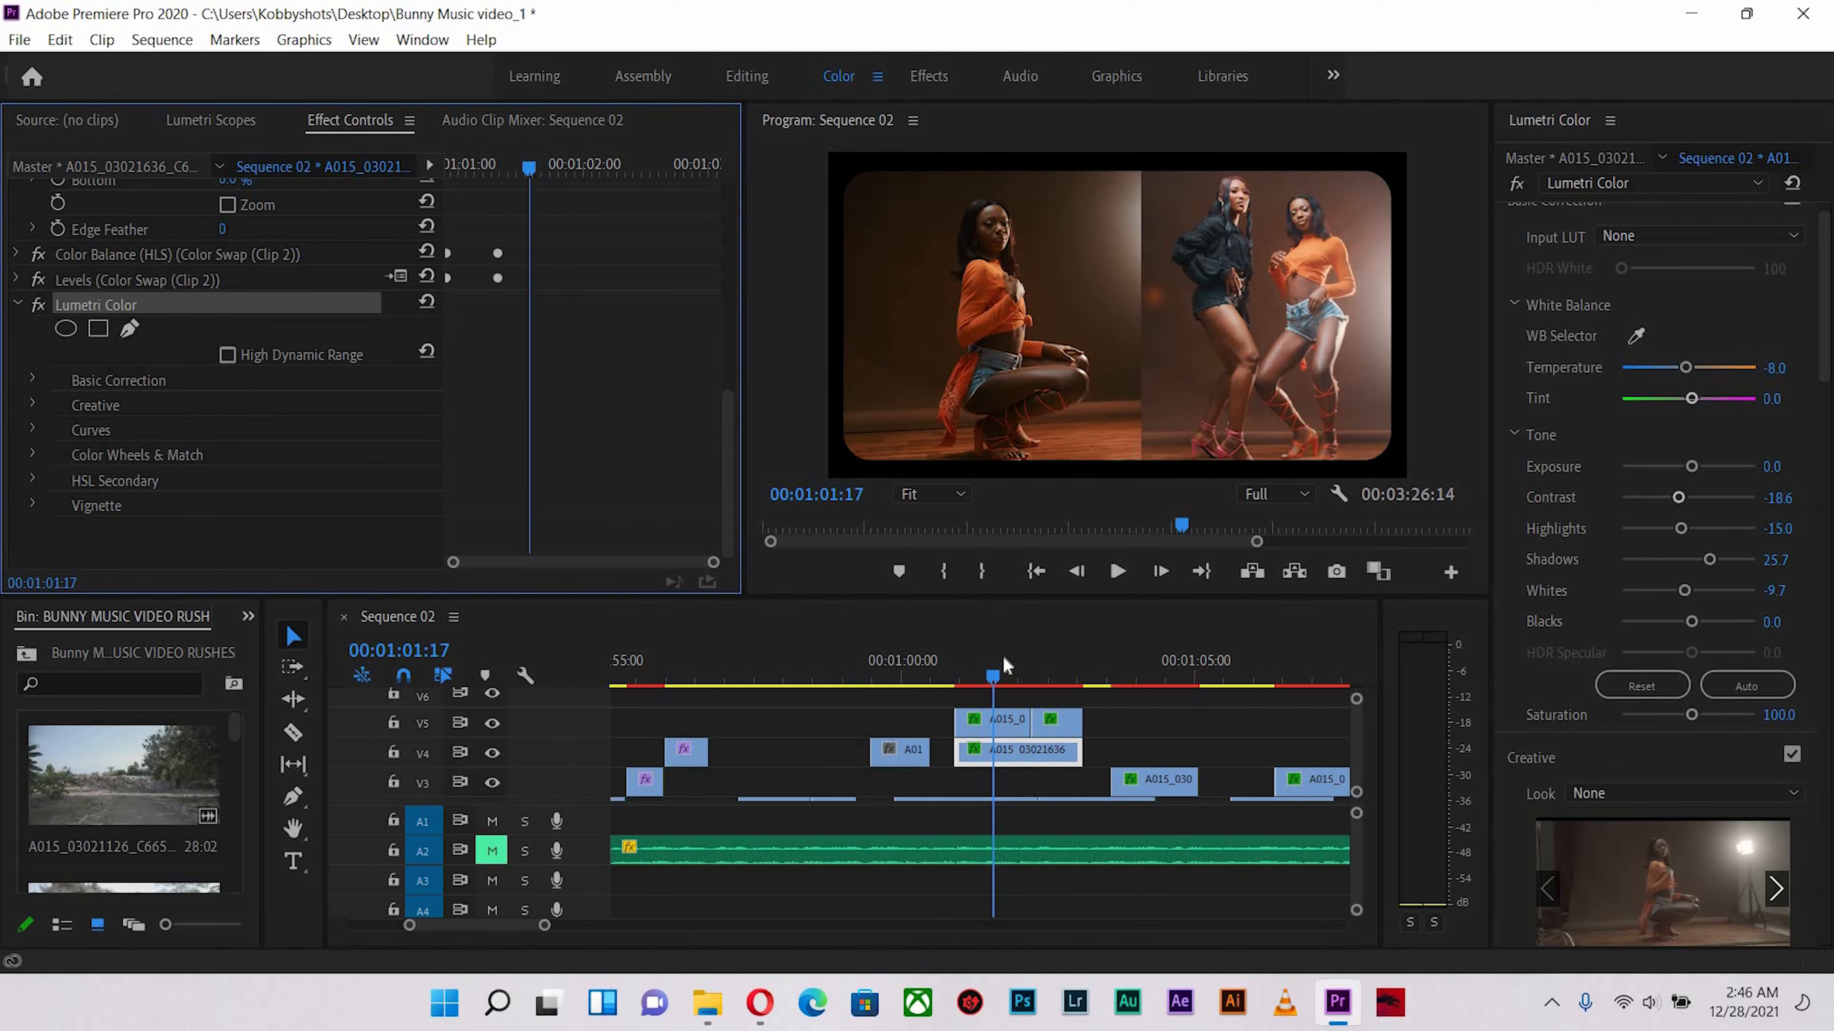
click(1049, 723)
scroll(144, 325, down, 2)
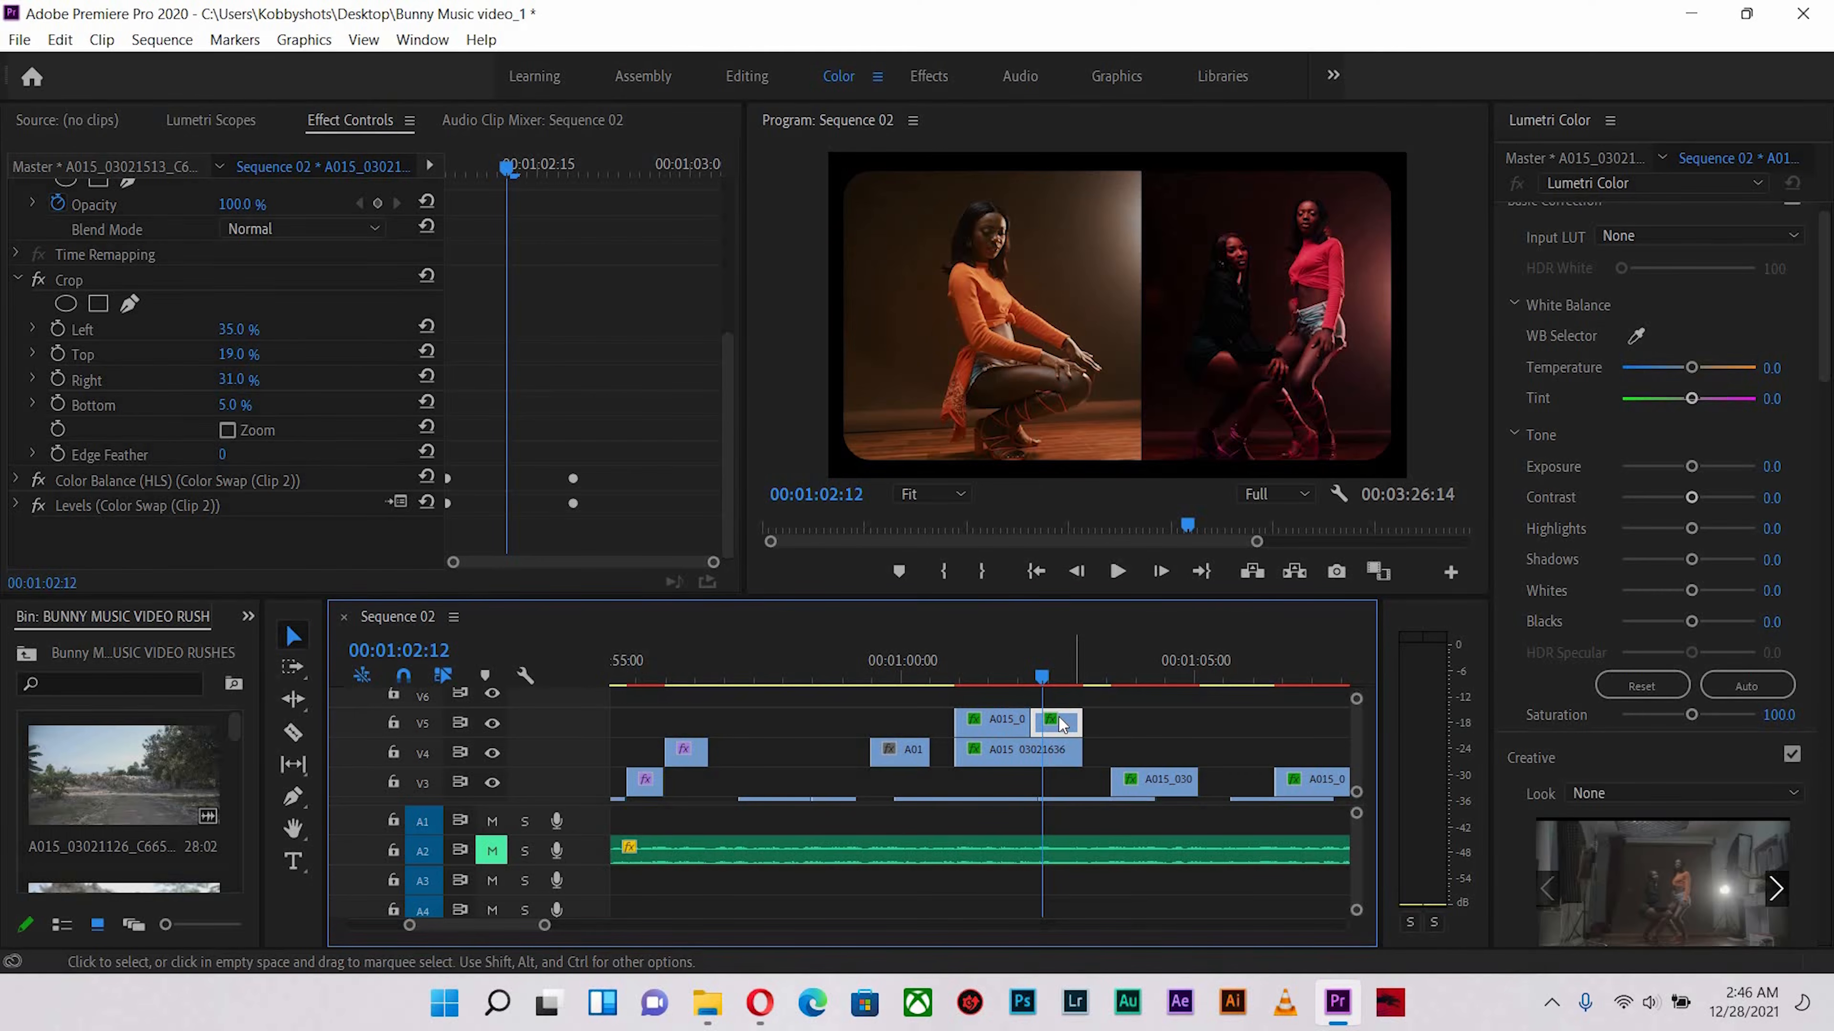
key(ctrl+v)
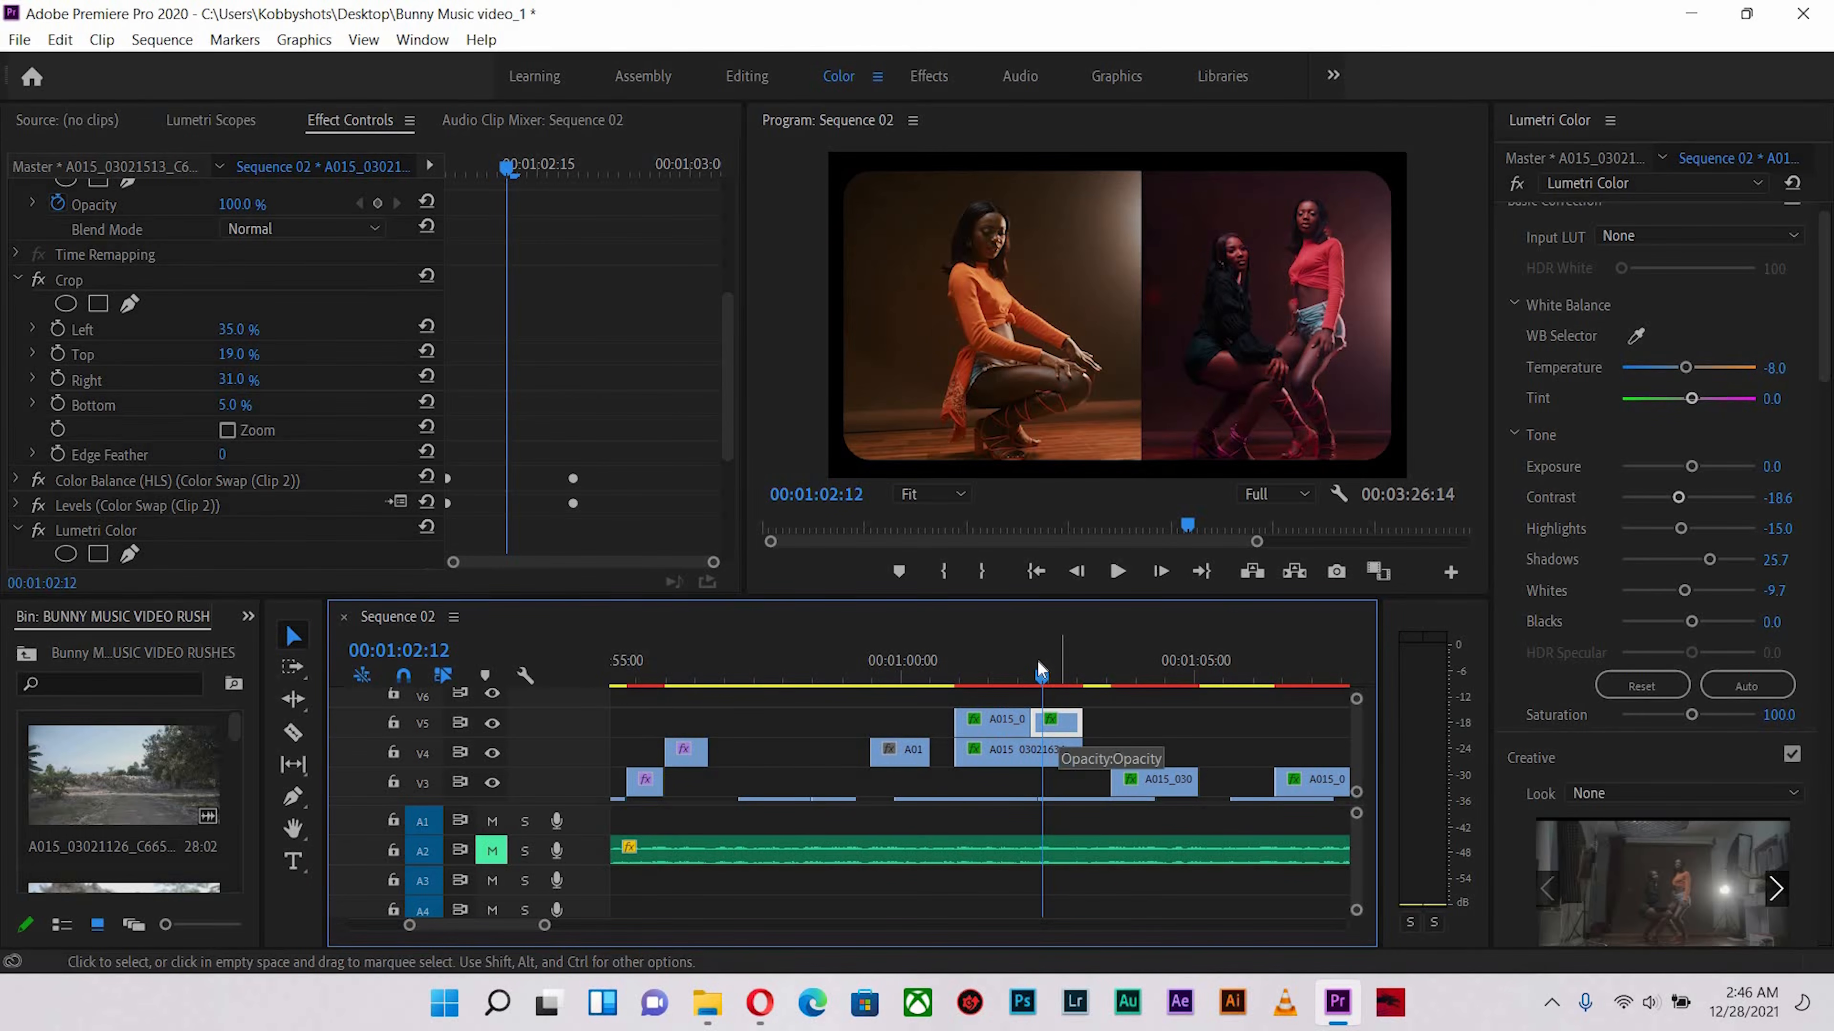
Scrub the split-screen section from about 00:01:02 to 00:01:03 to compare the grade of the V5 and V4 clips
key(Left)
key(Left)
key(Left)
key(Left)
key(Left)
key(Left)
key(Left)
key(Left)
key(Left)
key(Left)
key(Left)
key(Left)
key(Left)
key(Left)
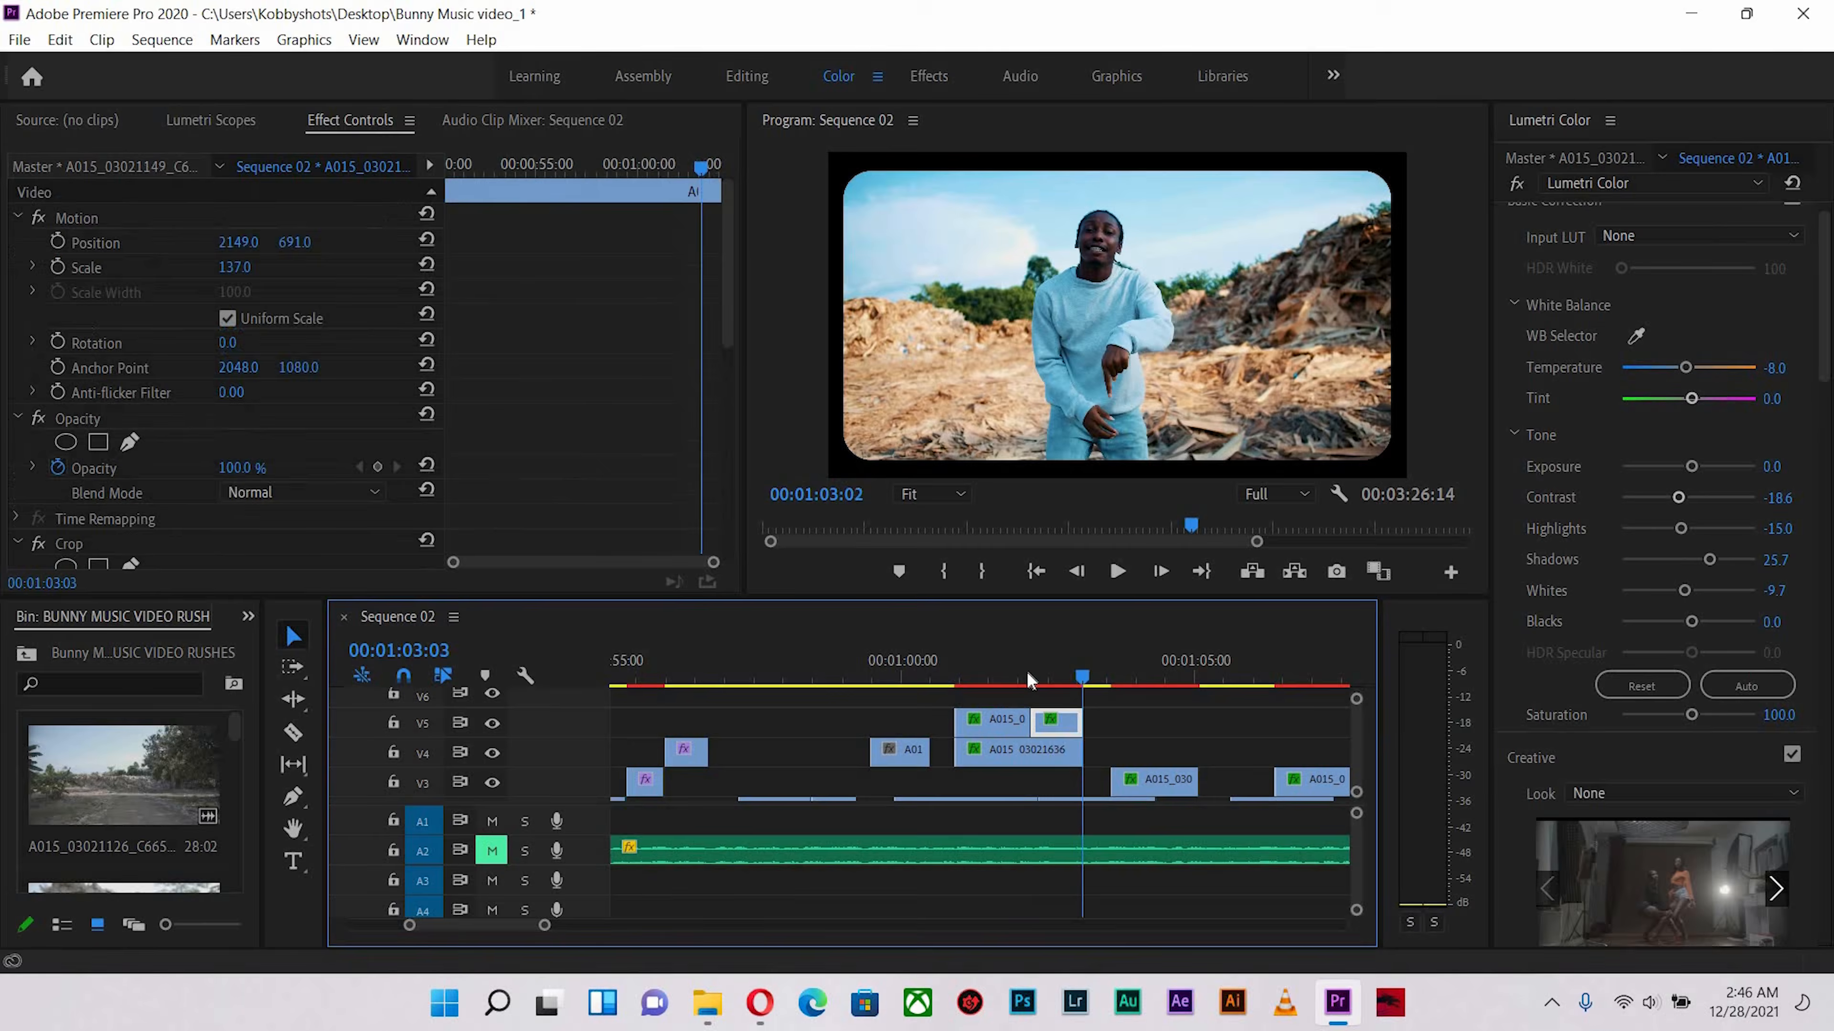
click(1044, 675)
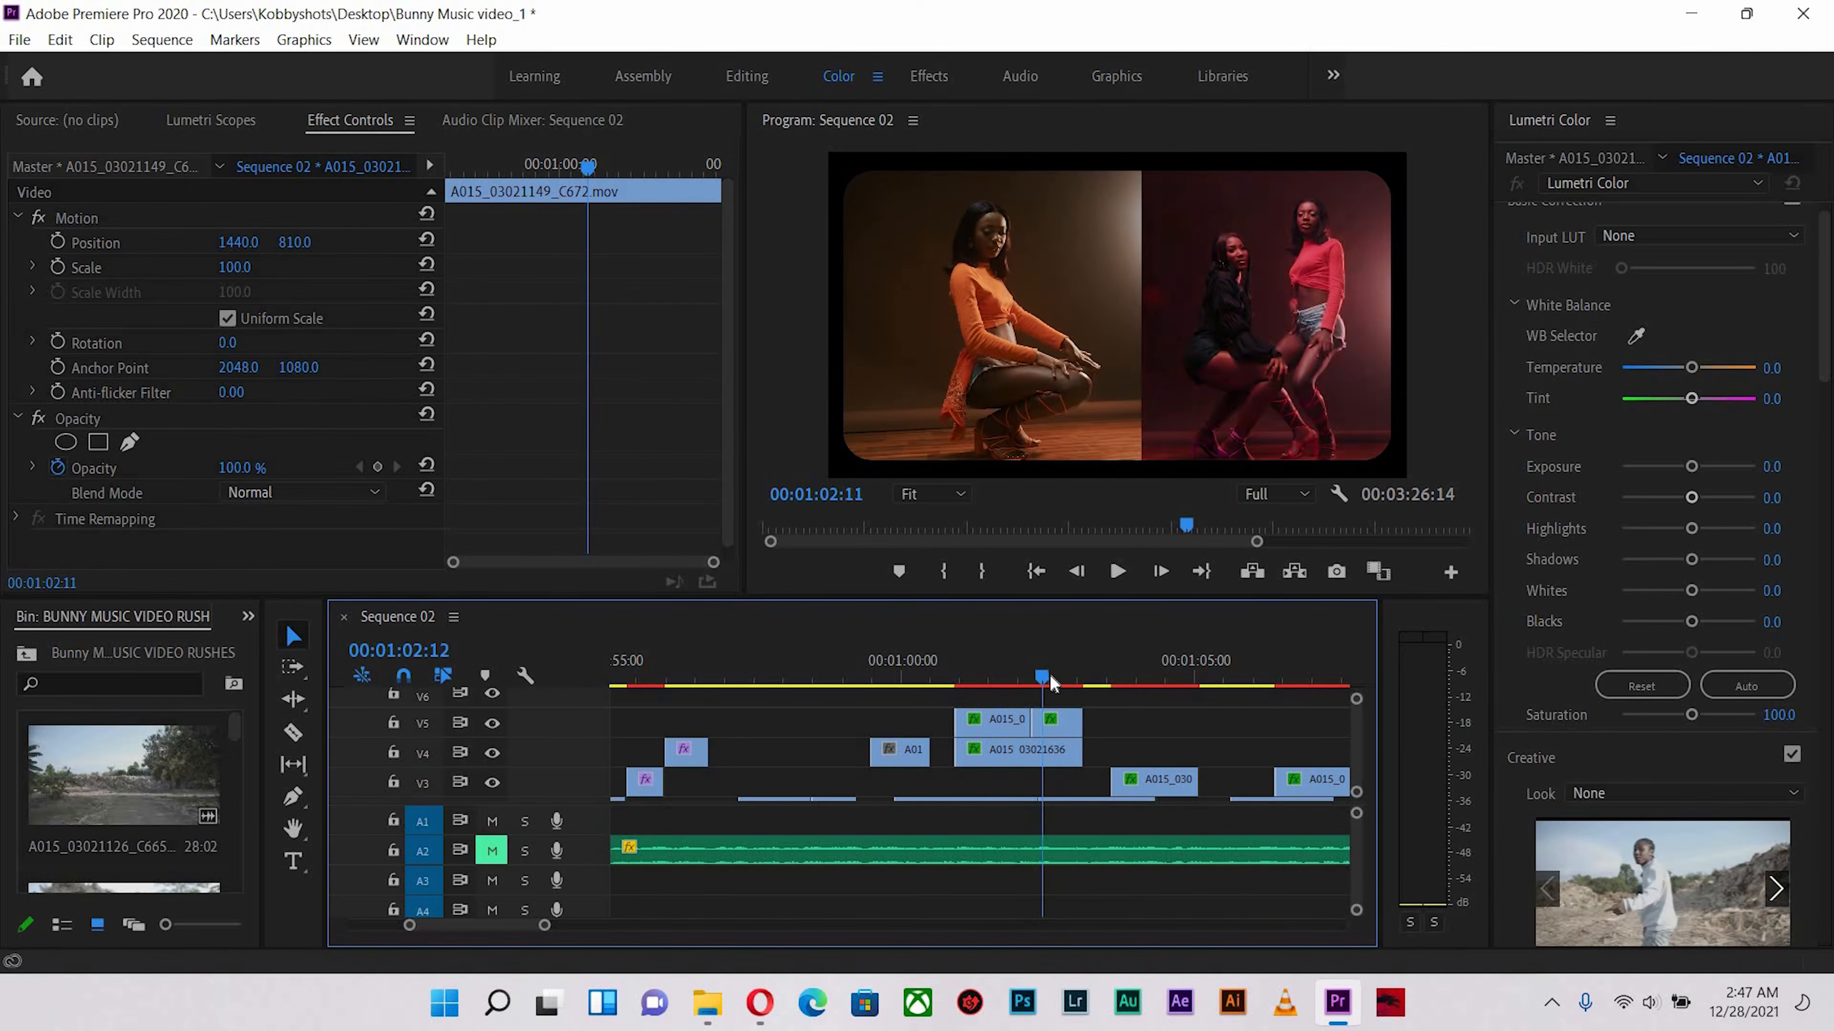
drag(1040, 685, 1052, 679)
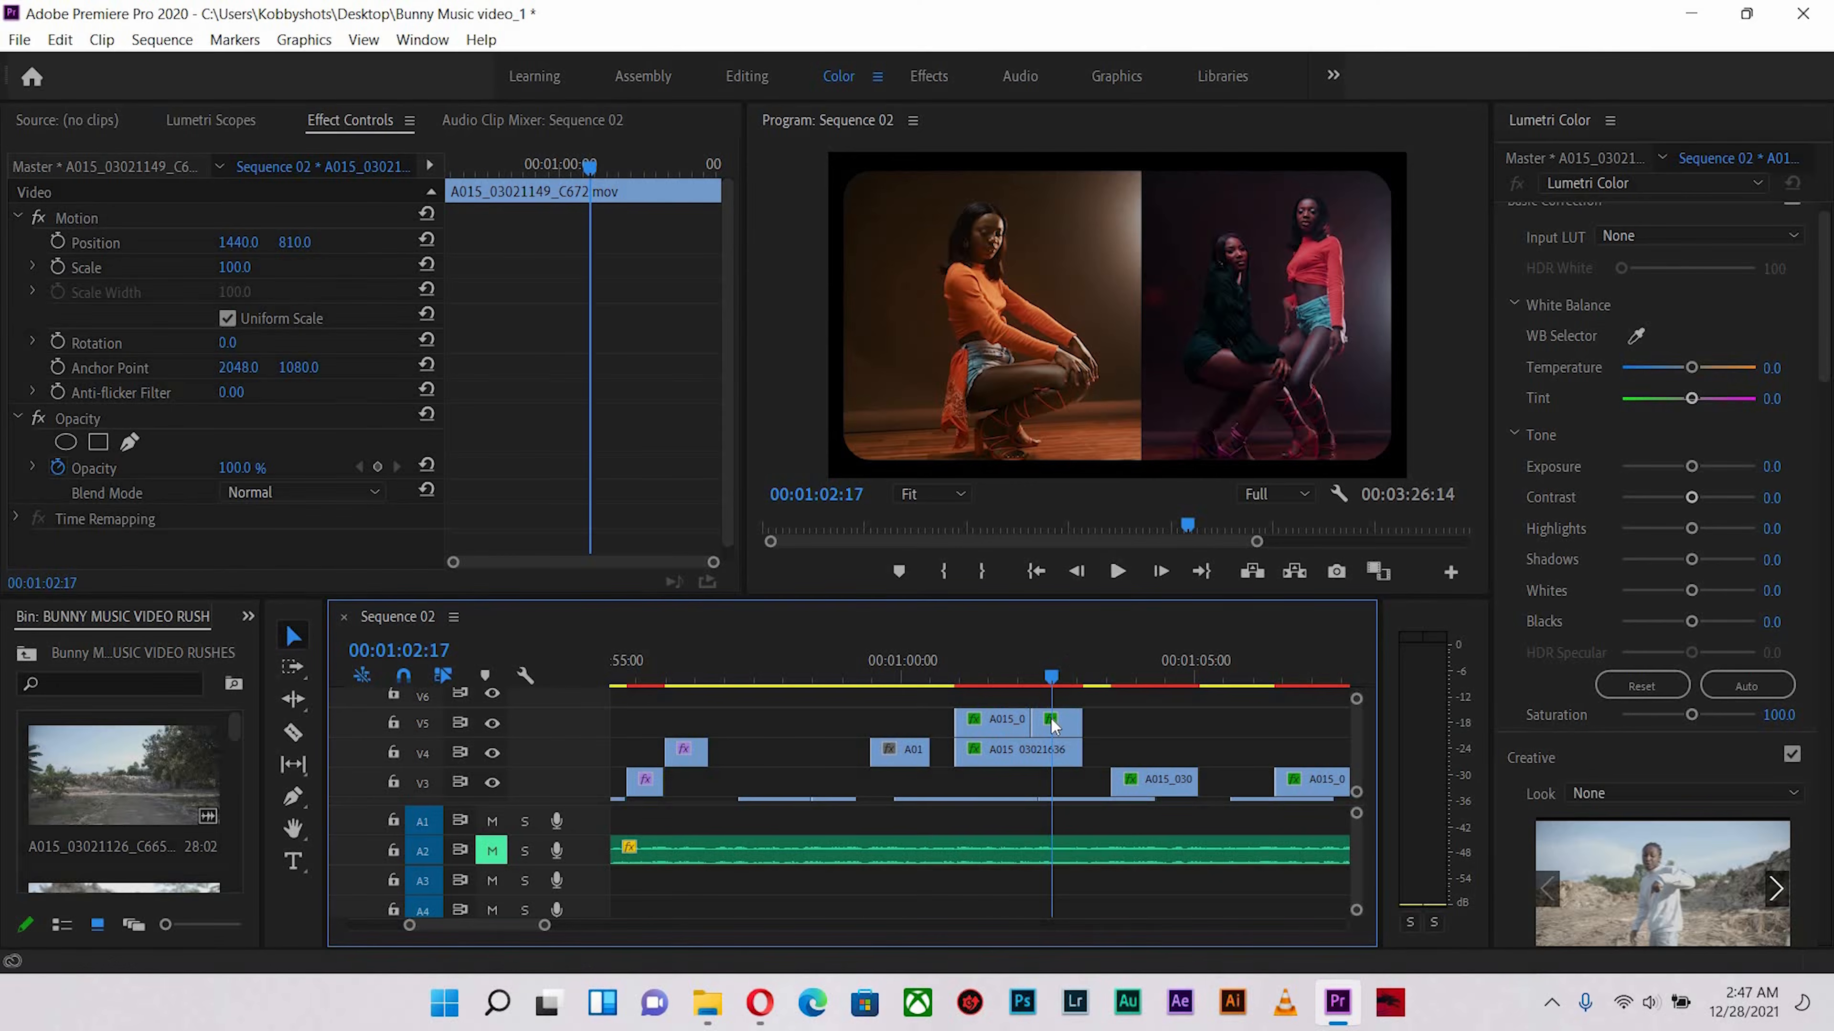
drag(1054, 659, 1046, 711)
click(1038, 745)
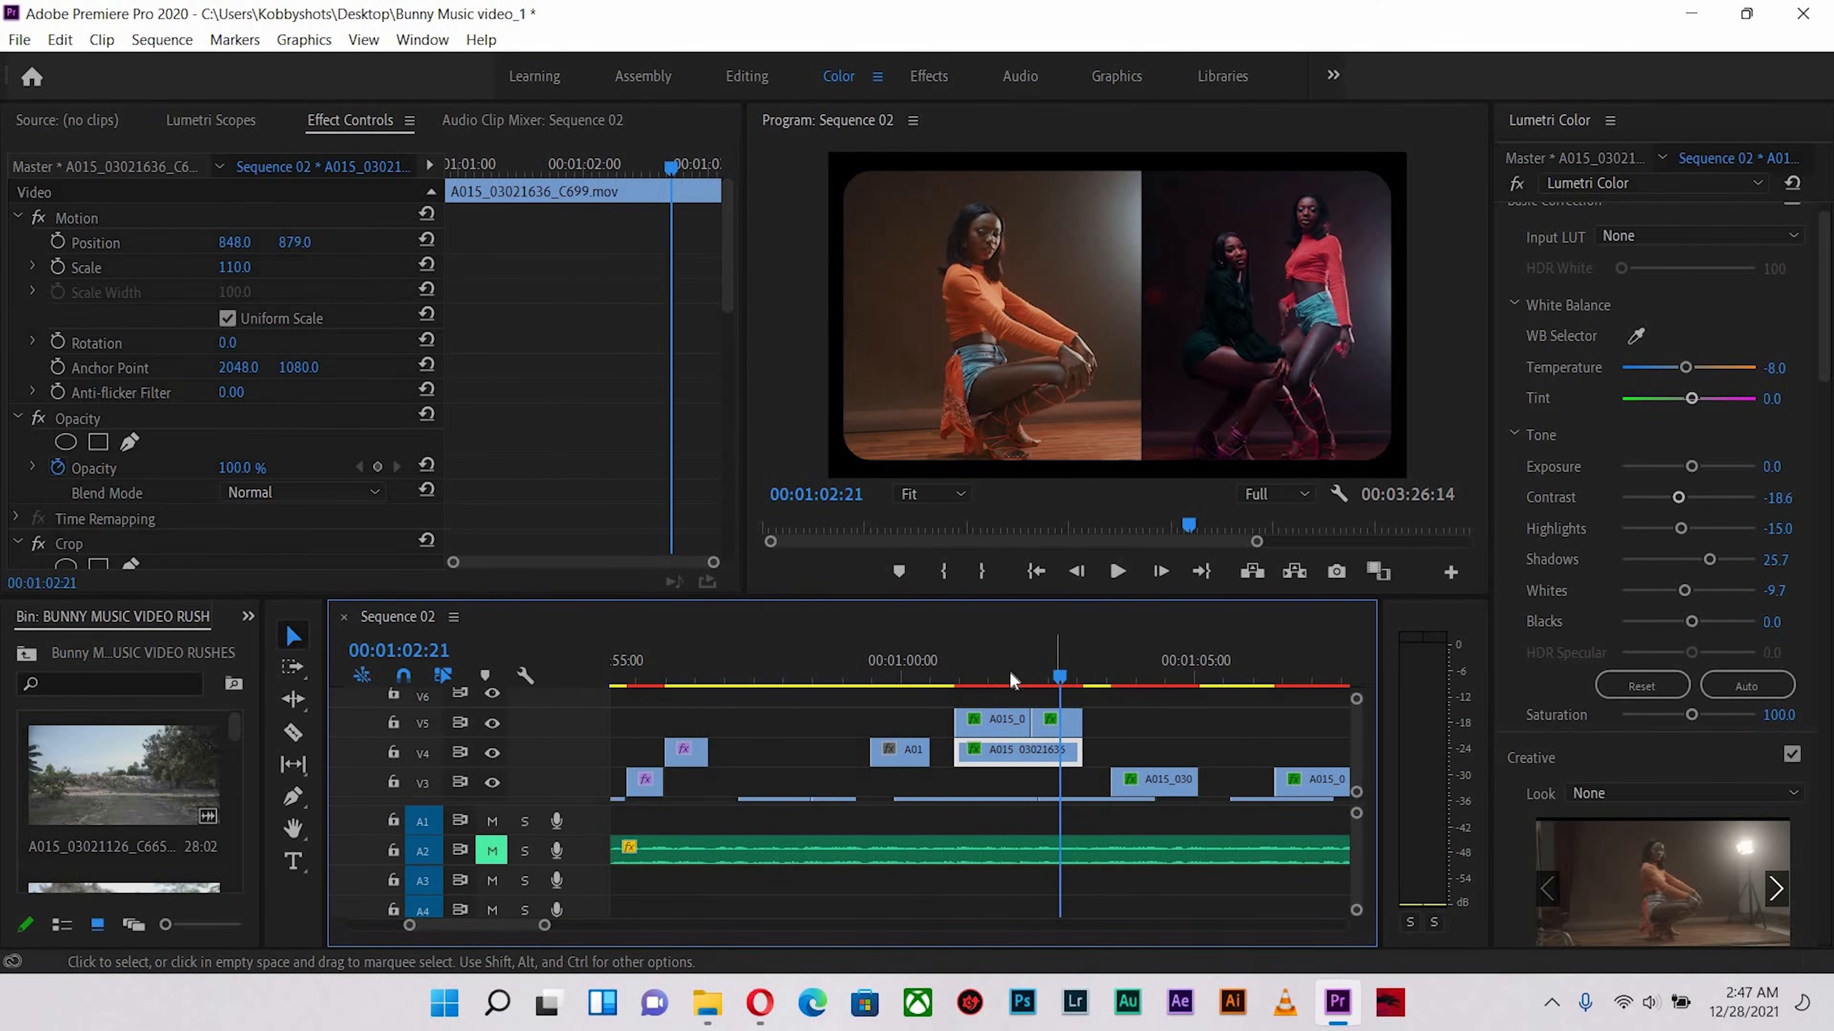
Replace the Lumetri Color effect on the first V5 clip A015_03021513_C692.mov with the one copied from A015_03021636_C699.mov
click(1005, 721)
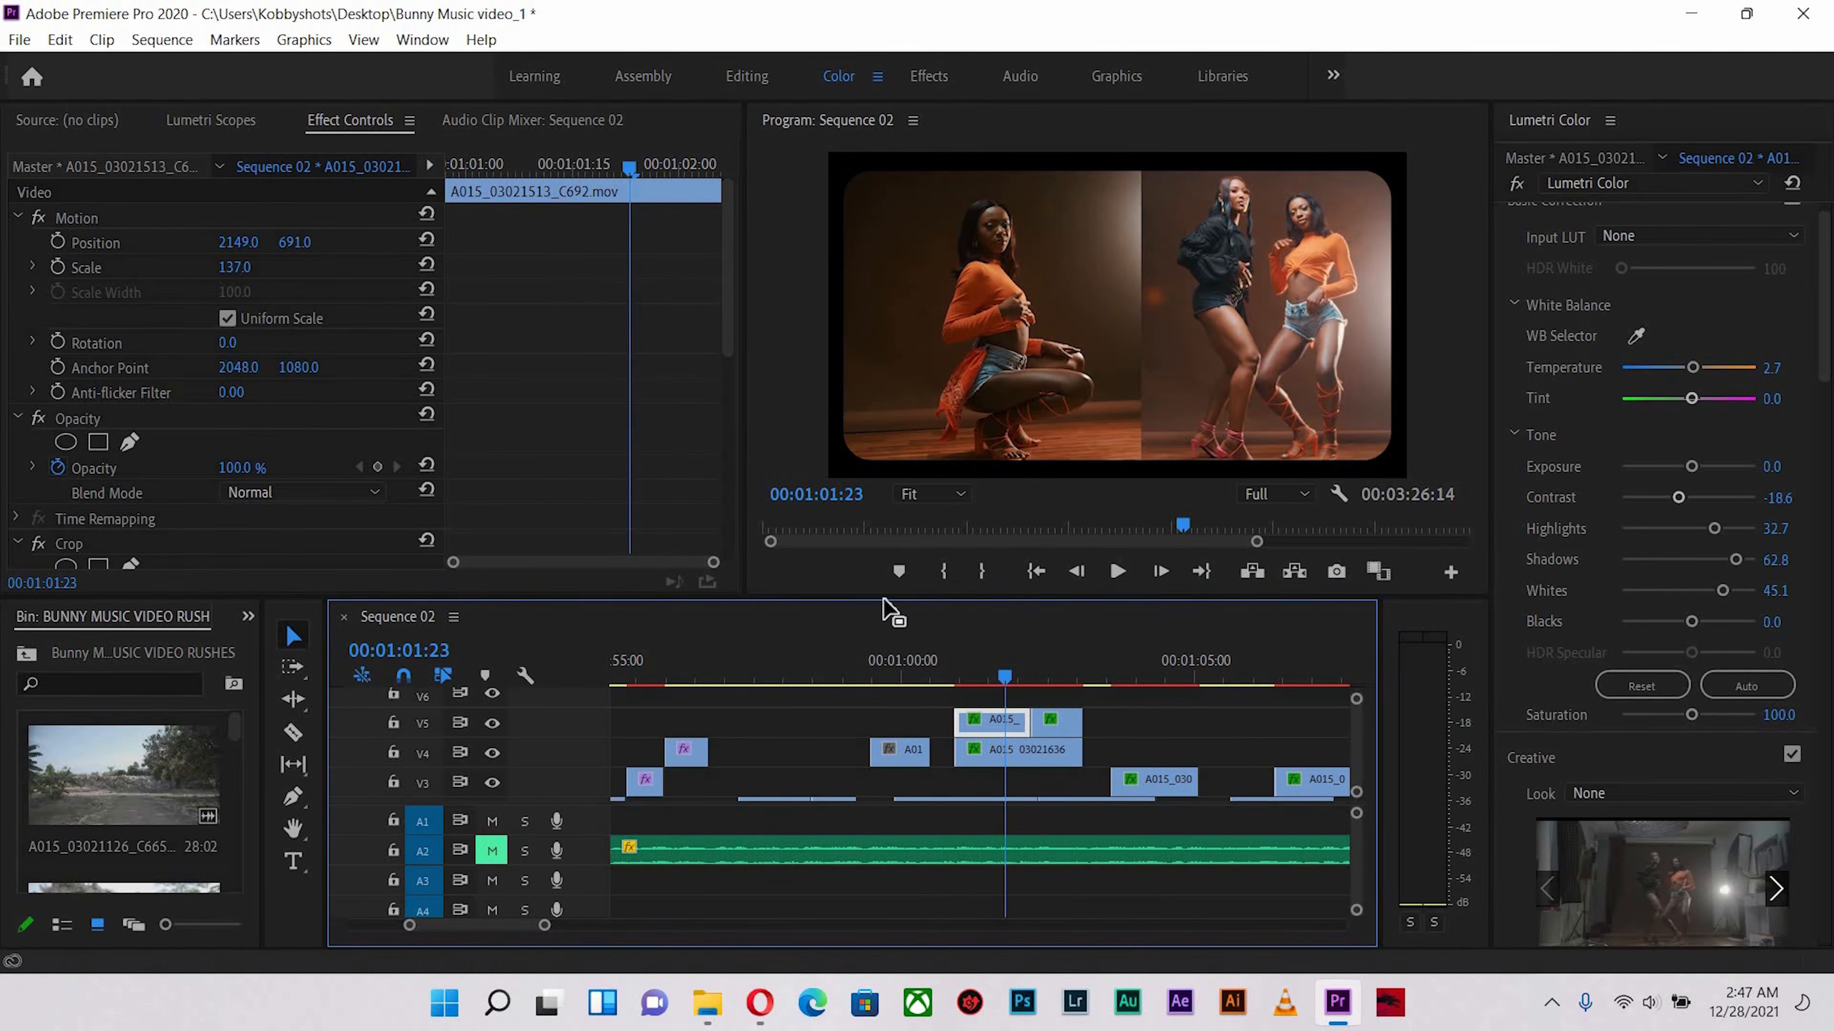
scroll(523, 470, down, 3)
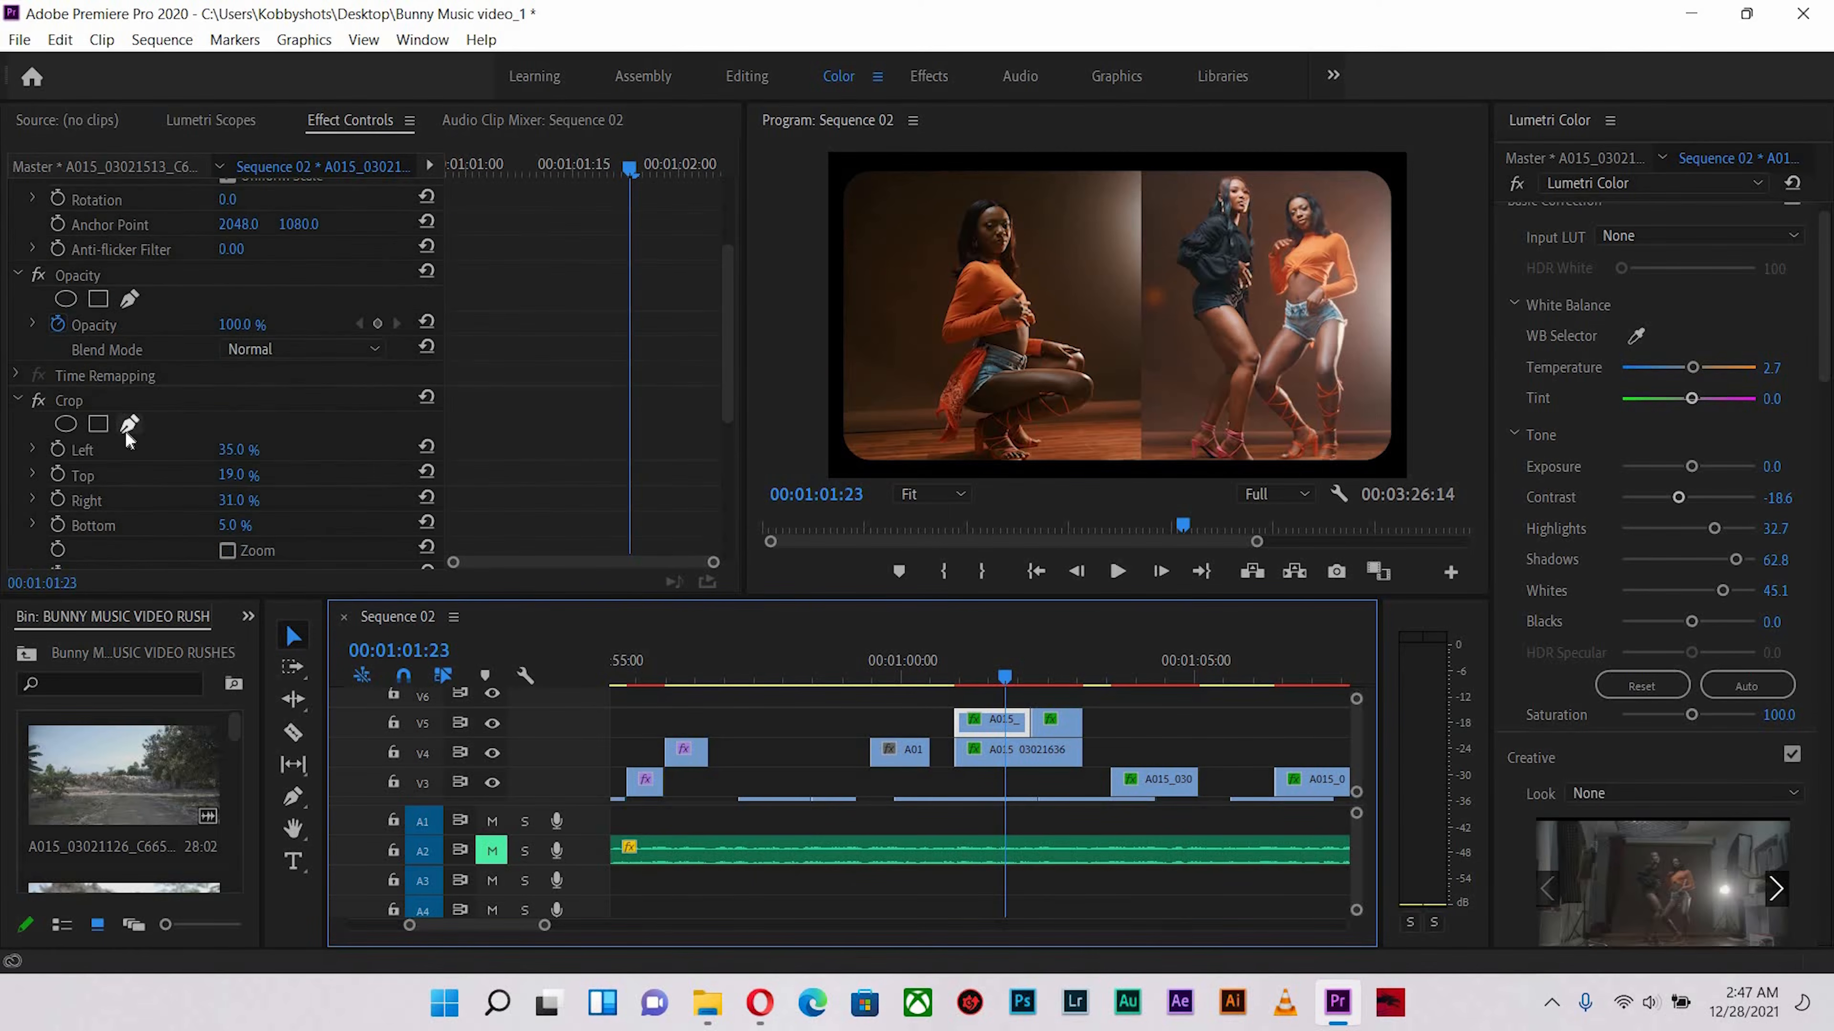
scroll(116, 390, down, 5)
click(105, 340)
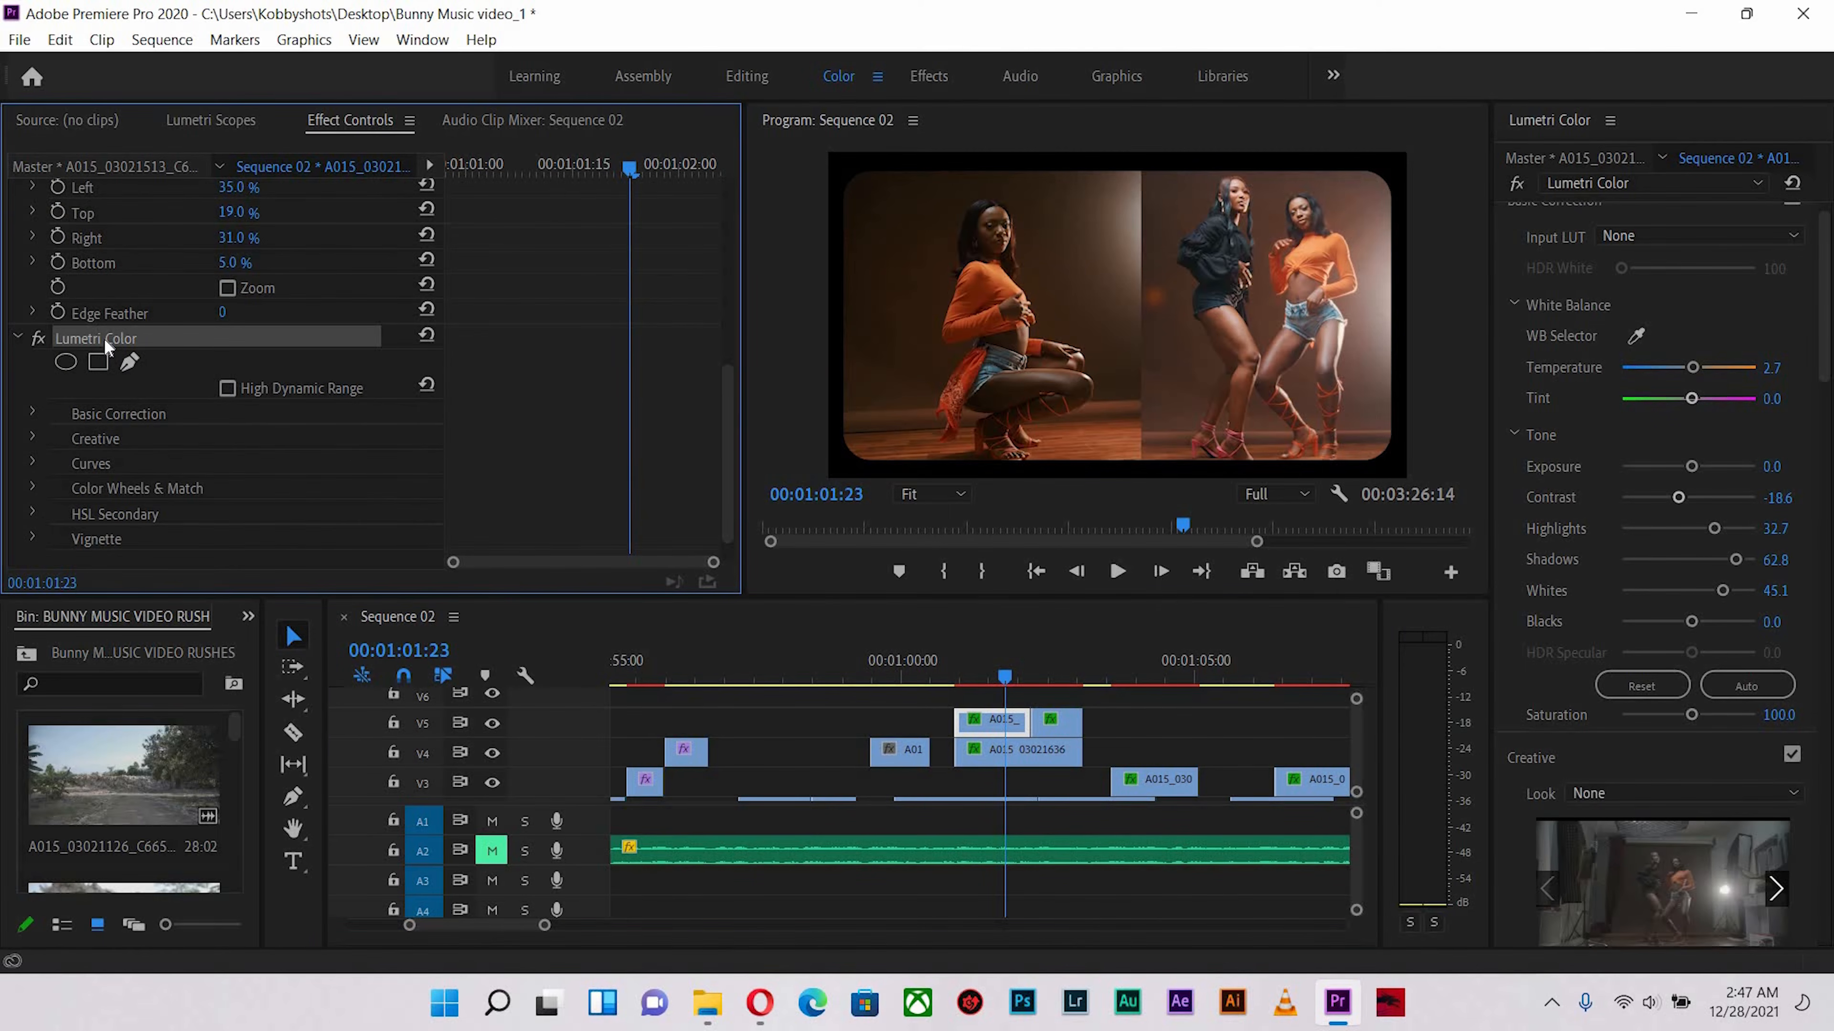
key(Delete)
key(ctrl+v)
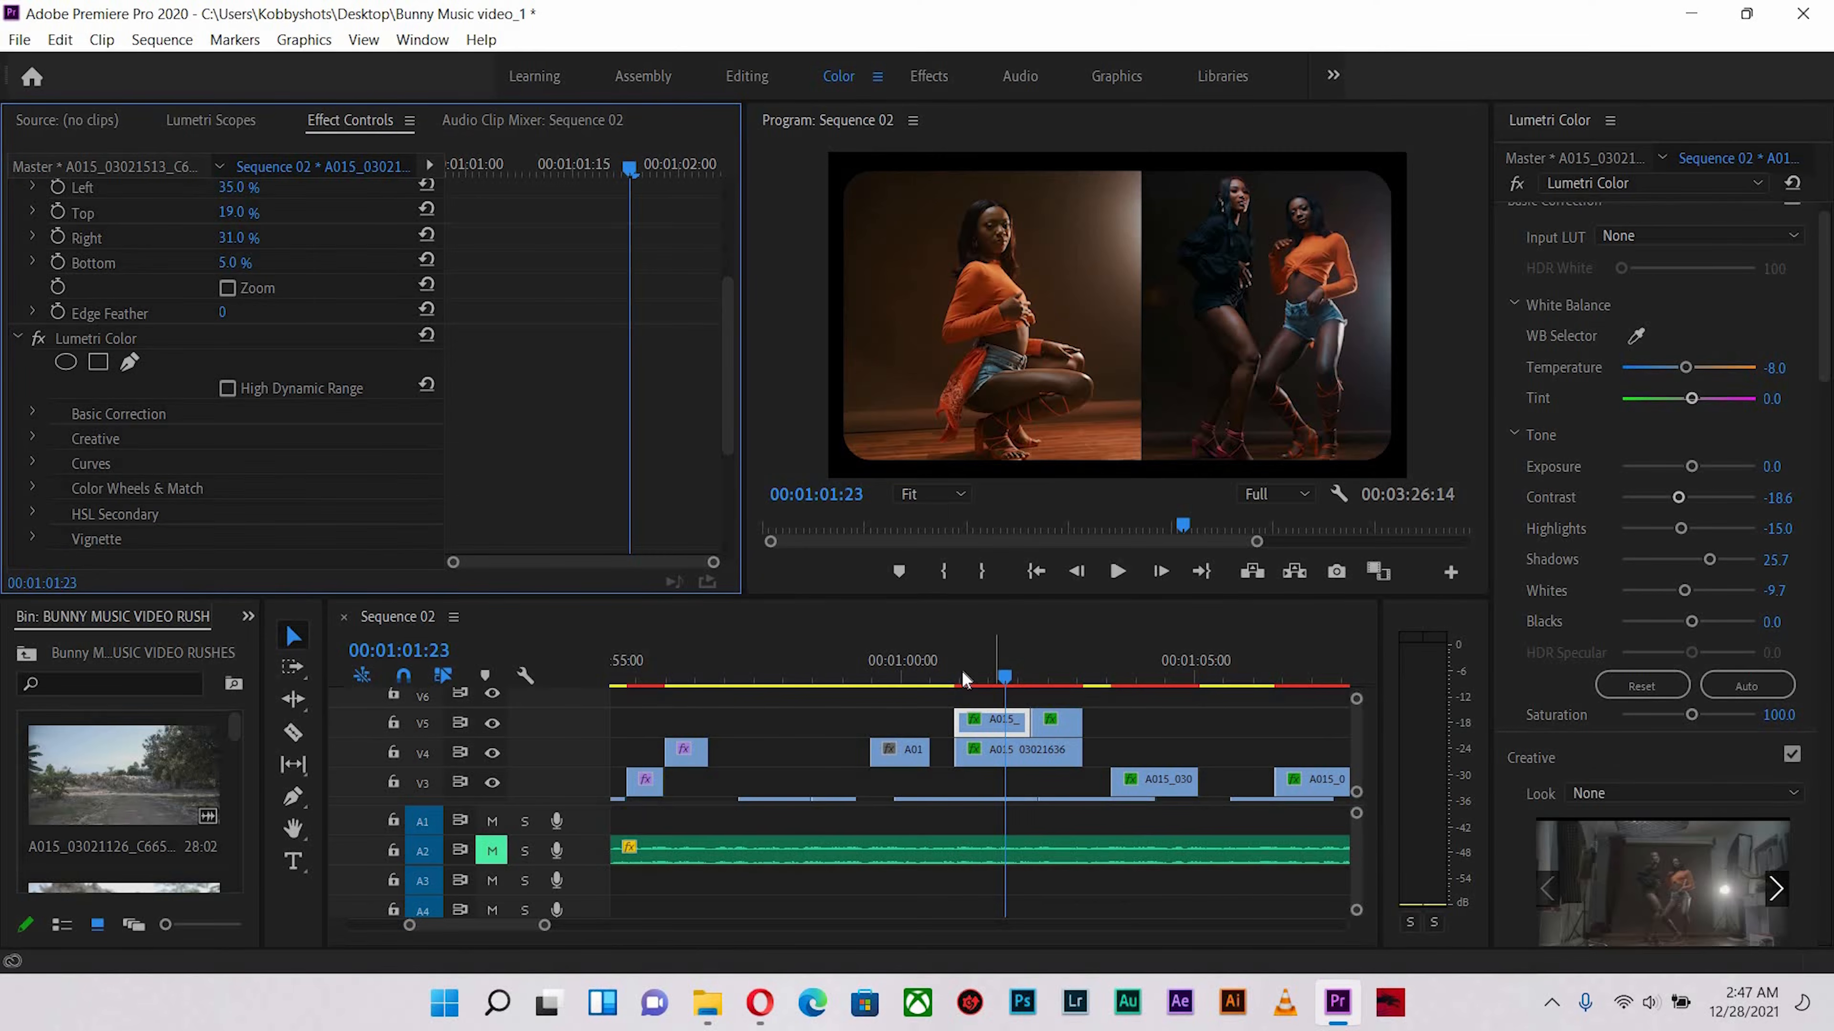
Set the temperature of the first V5 clip A015_03021513_C692.mov to 9.7 and play back the split-screen section
drag(956, 671, 997, 667)
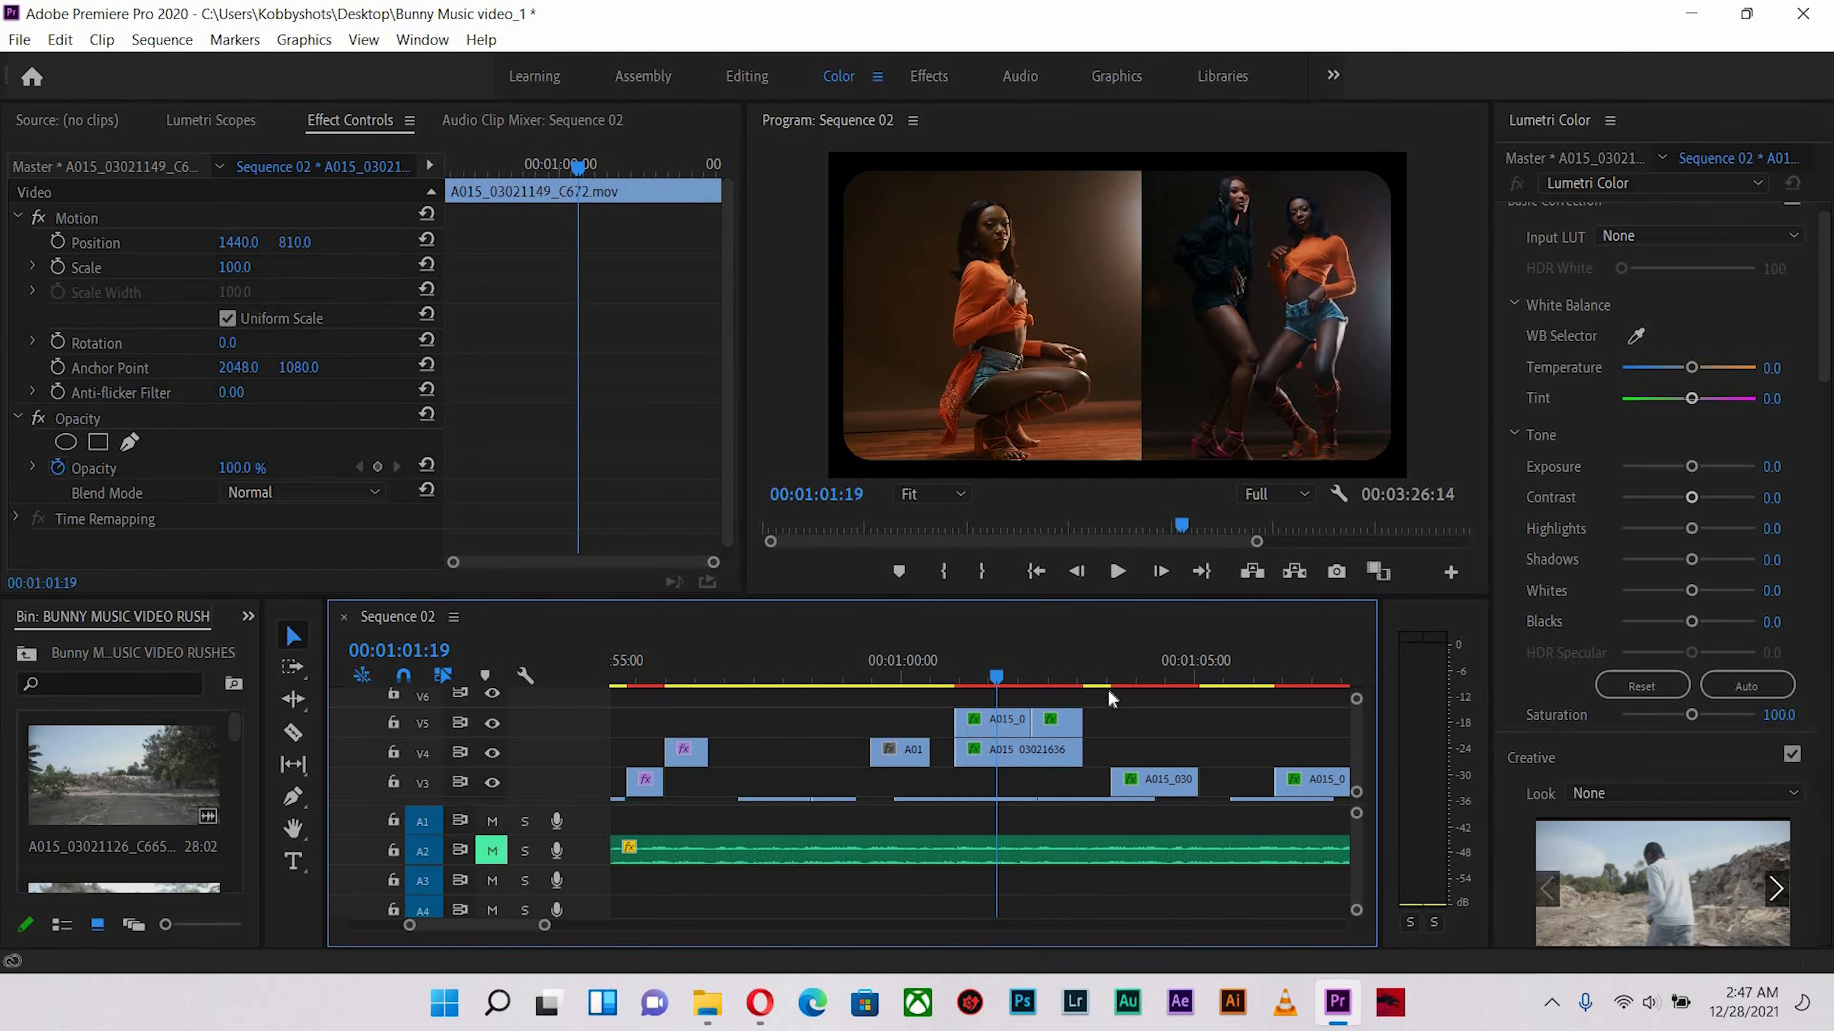
drag(1685, 370, 1694, 365)
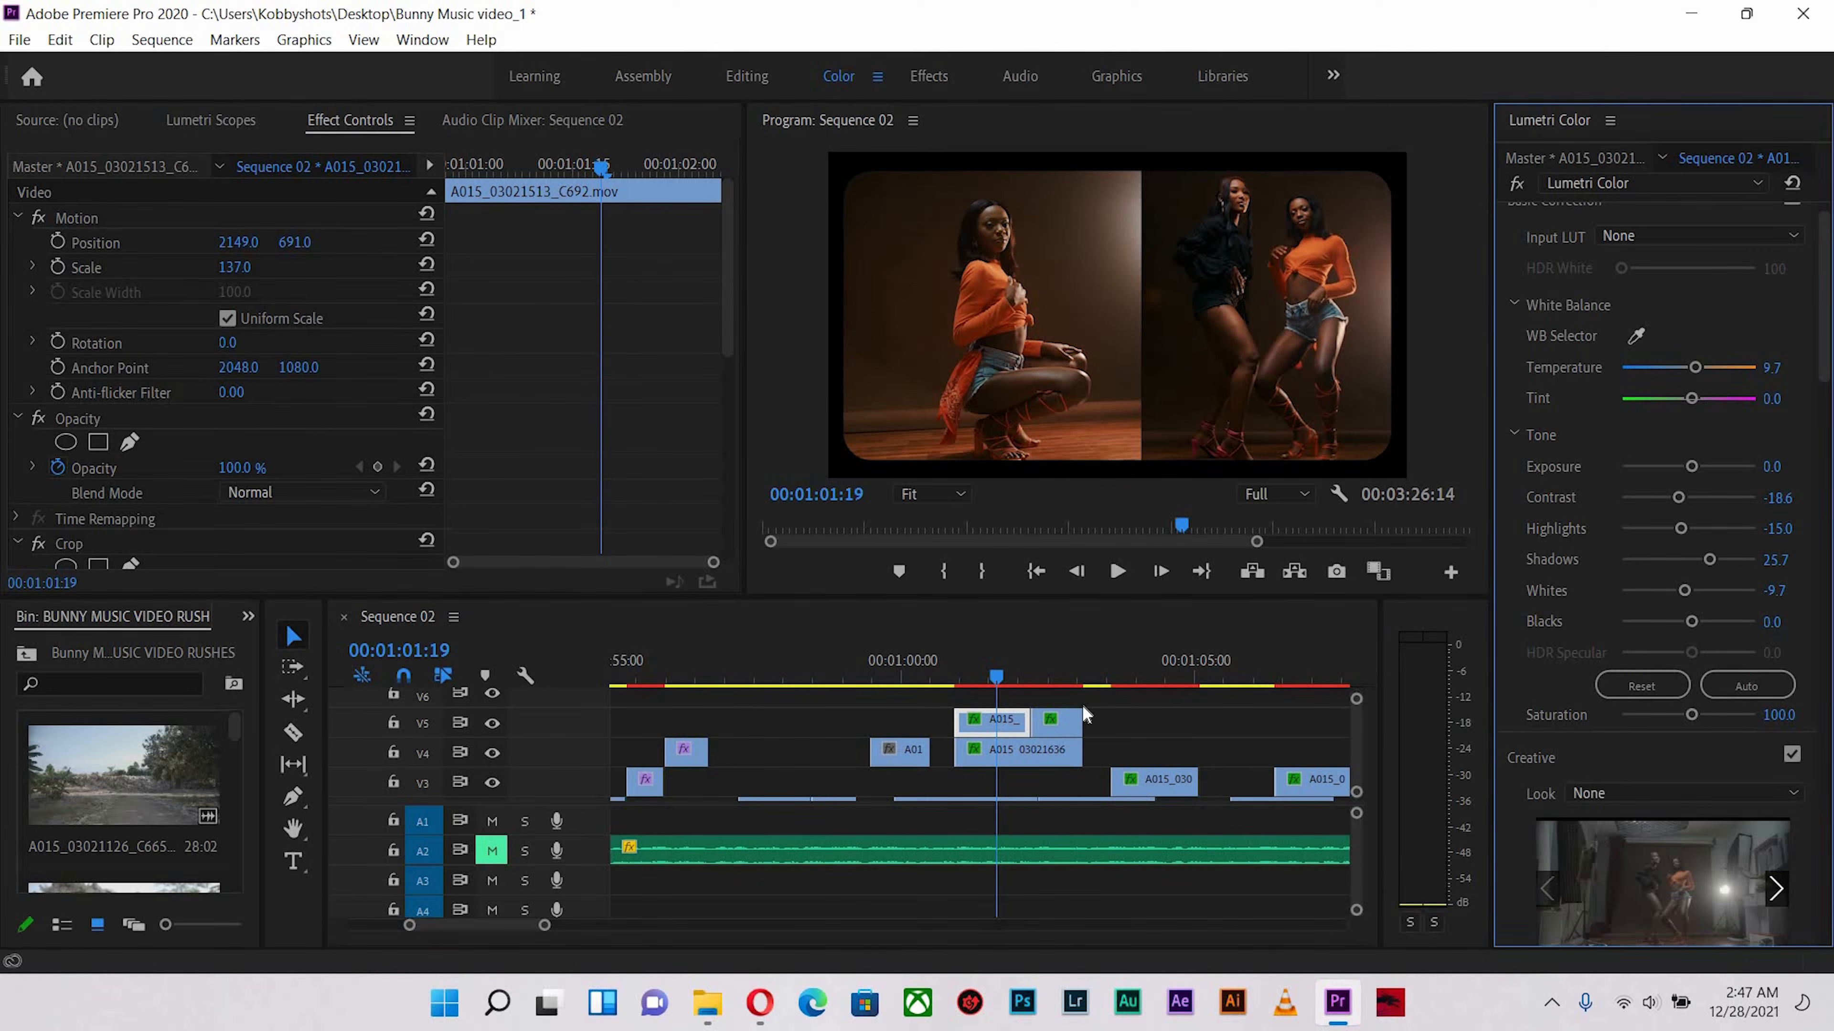
key(space)
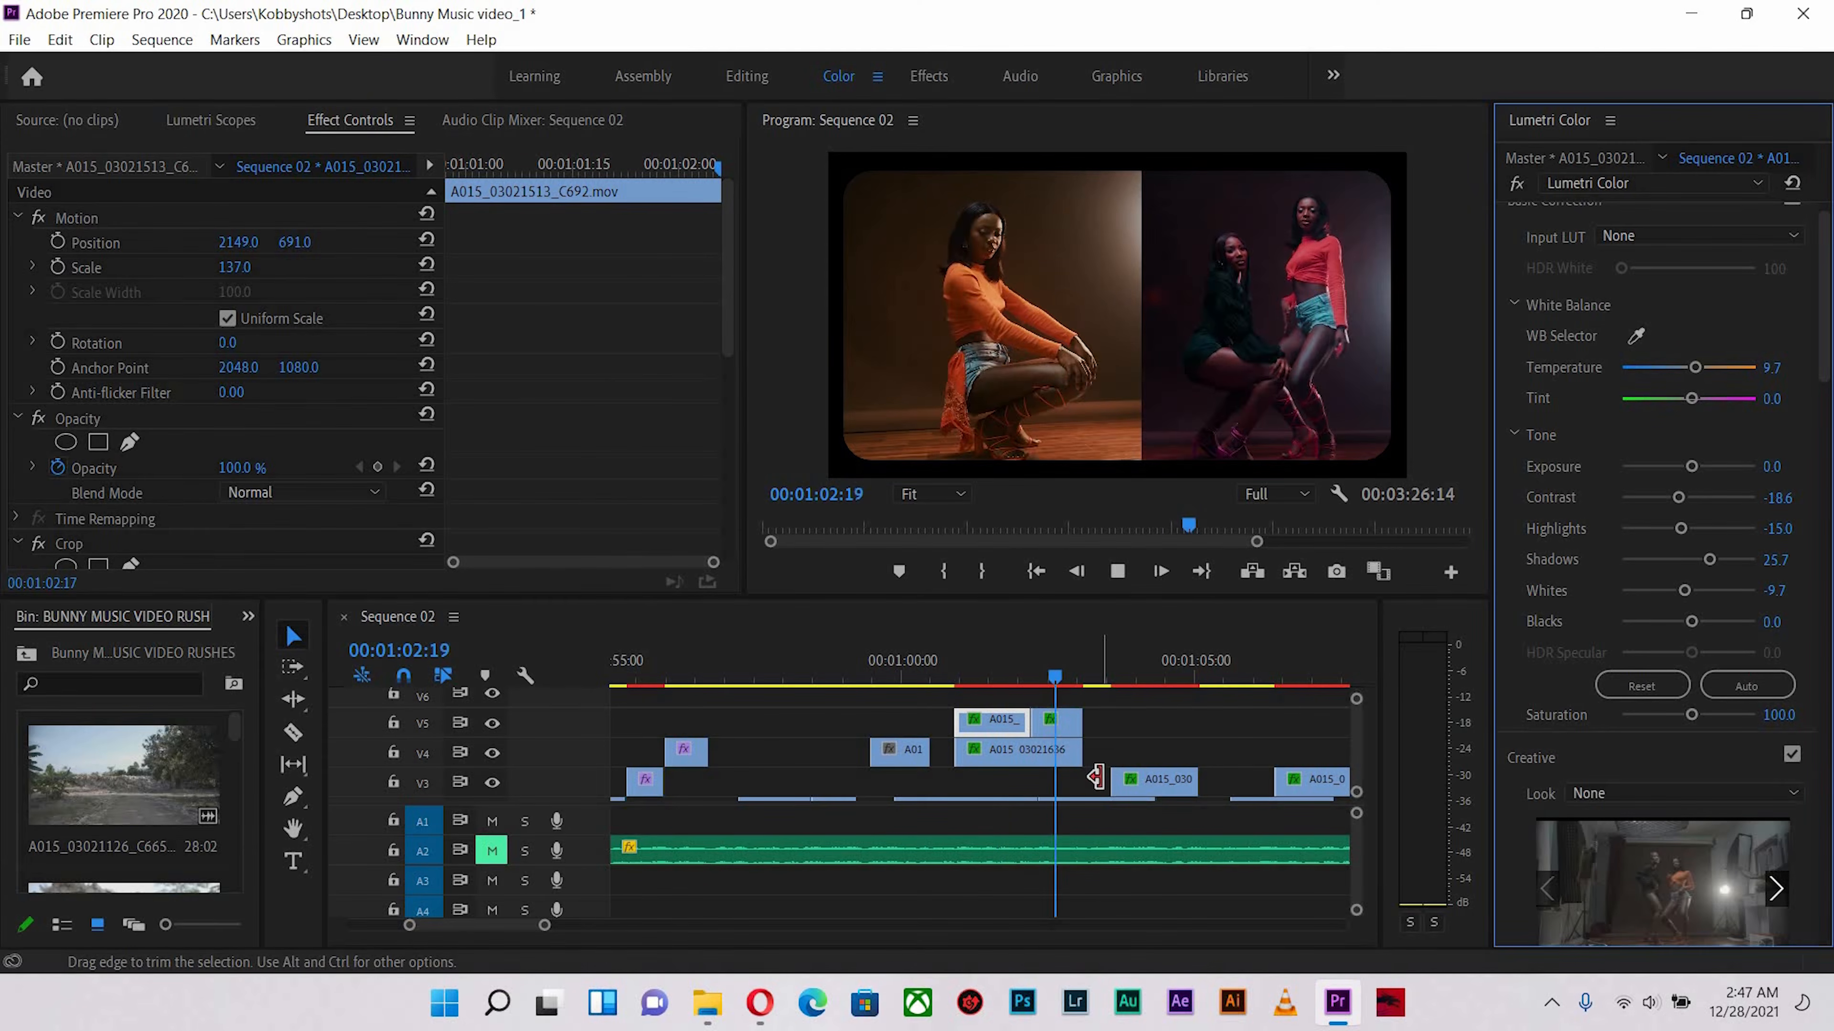
Paste the copied Lumetri Color effect onto the V5 clip A015_03021555_C693.mov near 00:01:19:26
click(1226, 677)
key(minus)
key(minus)
click(1109, 660)
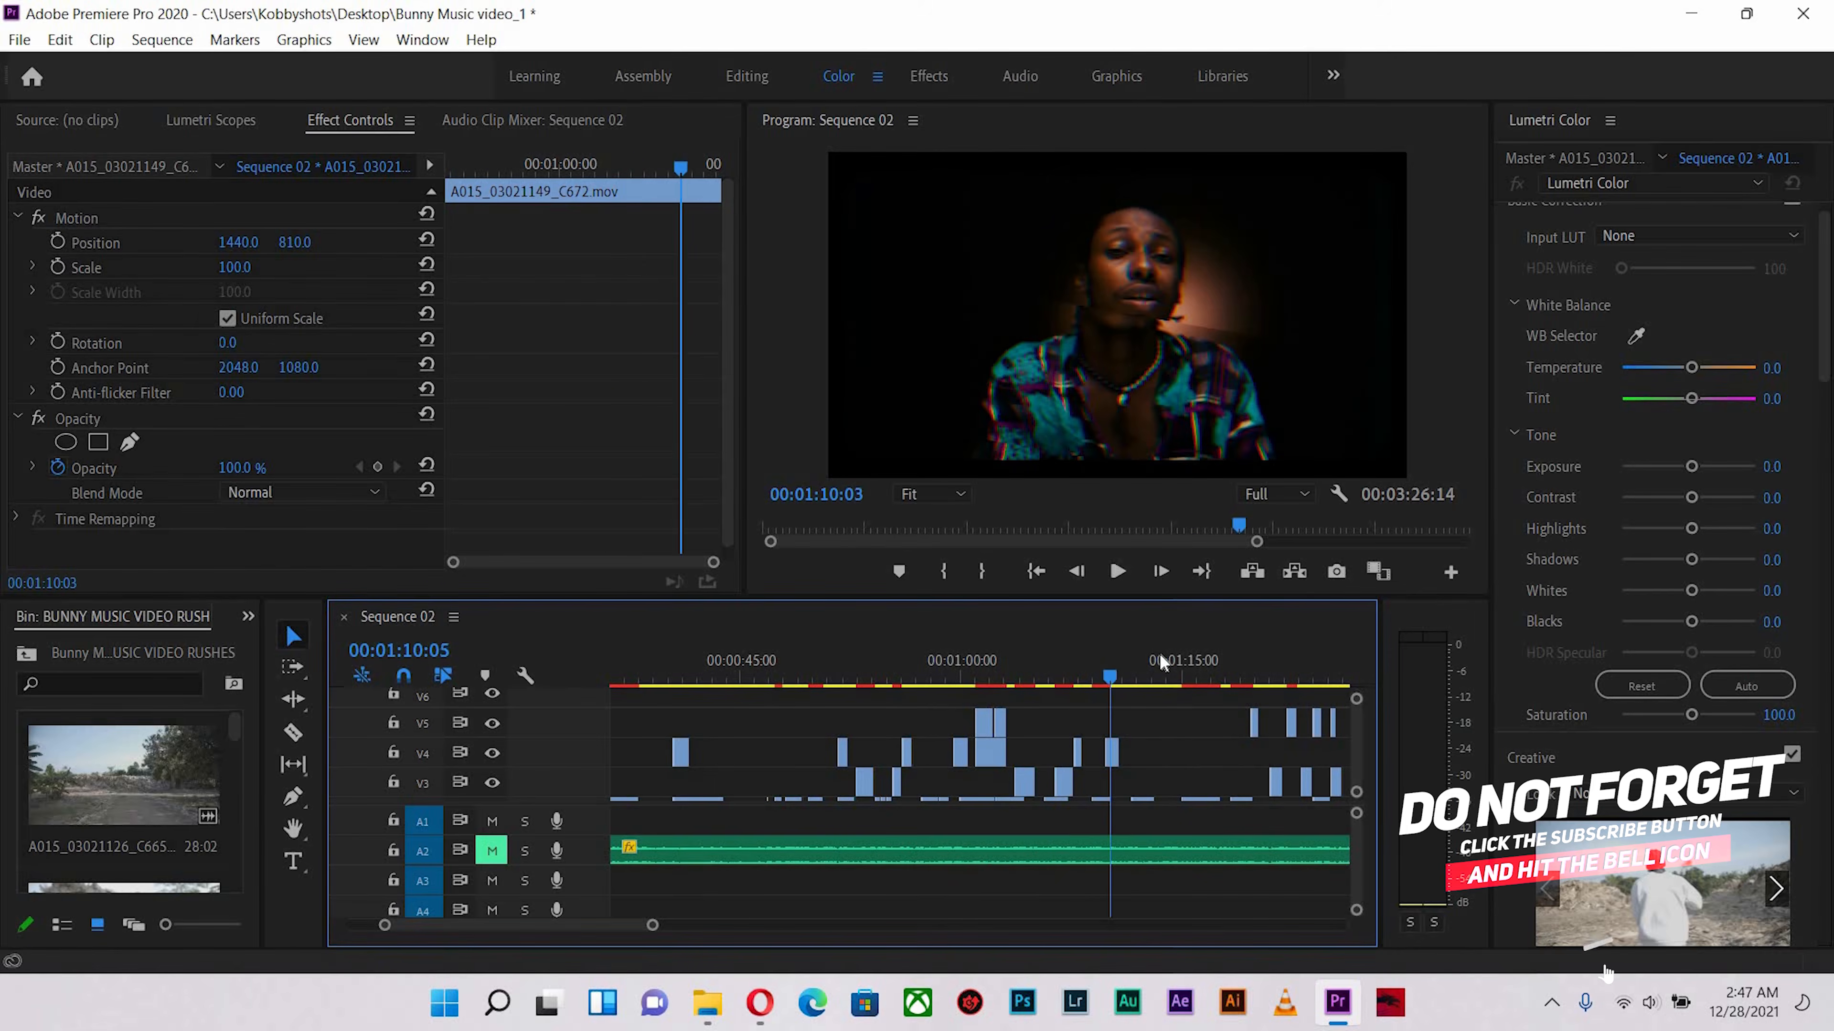
drag(1160, 654, 1260, 659)
key(=)
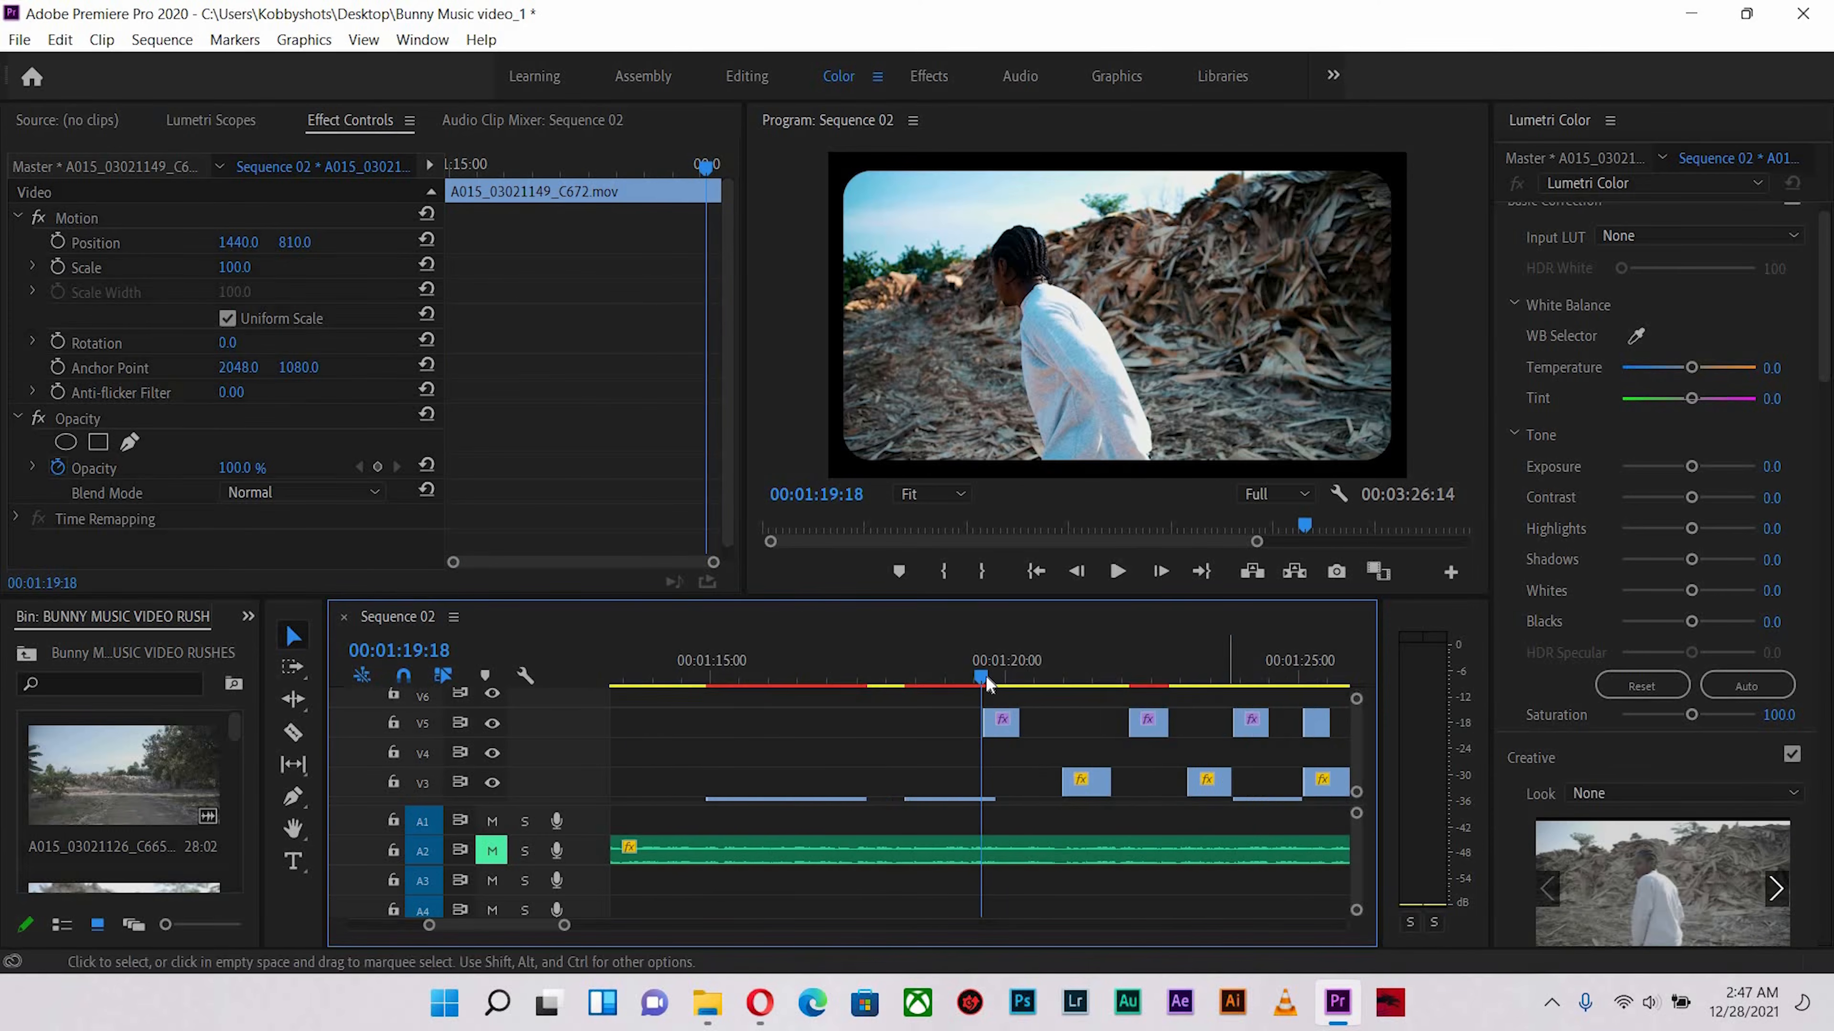
key(=)
key(=)
drag(1008, 667, 1043, 666)
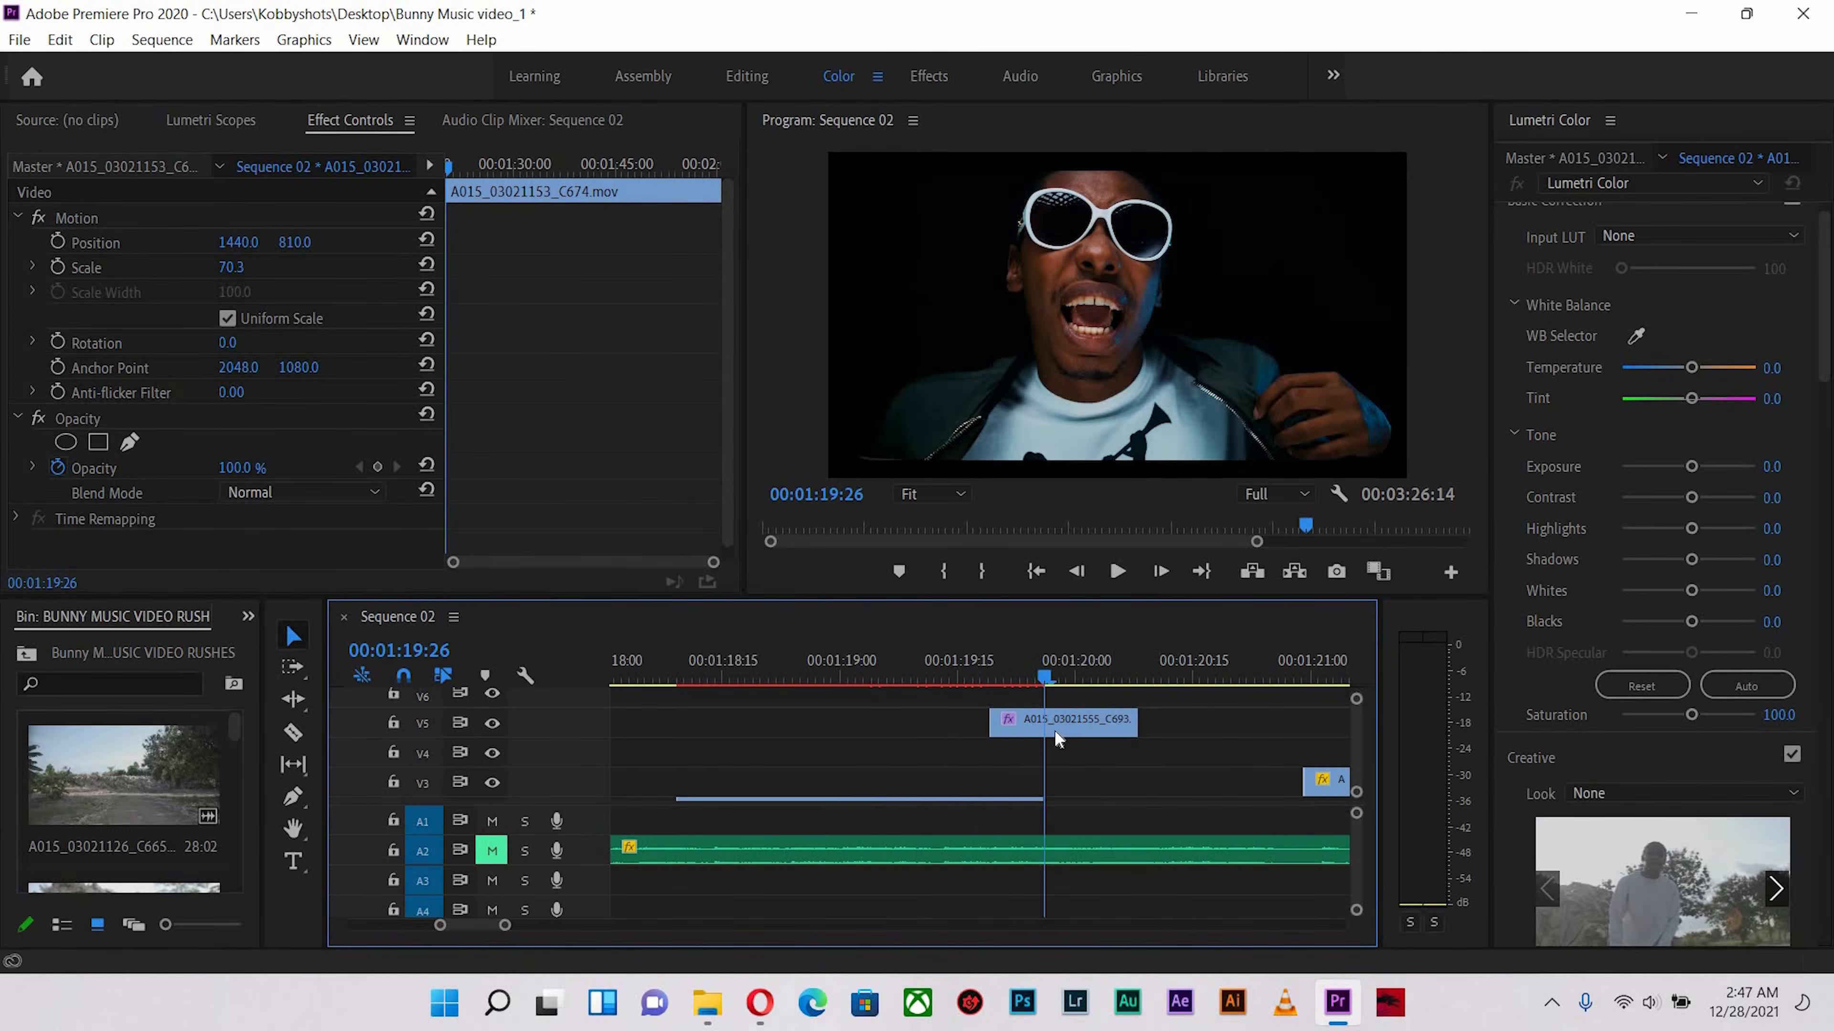
click(1054, 730)
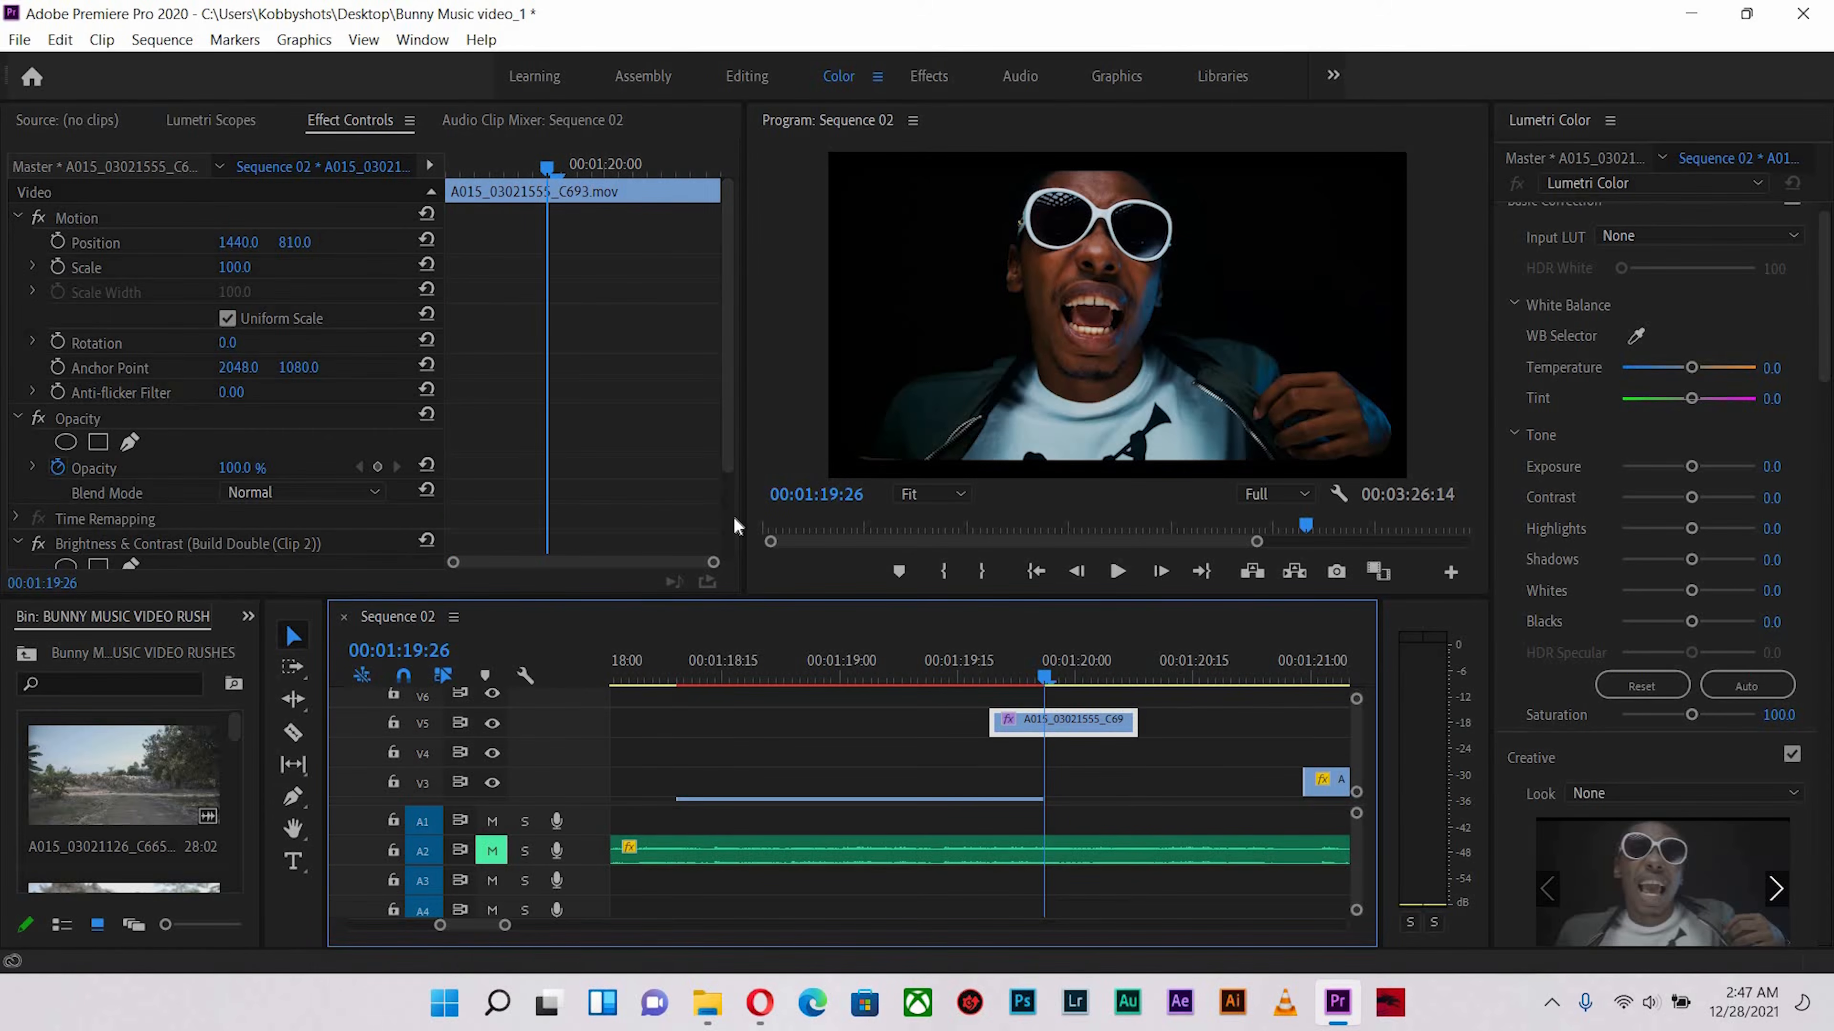
scroll(735, 525, down, 3)
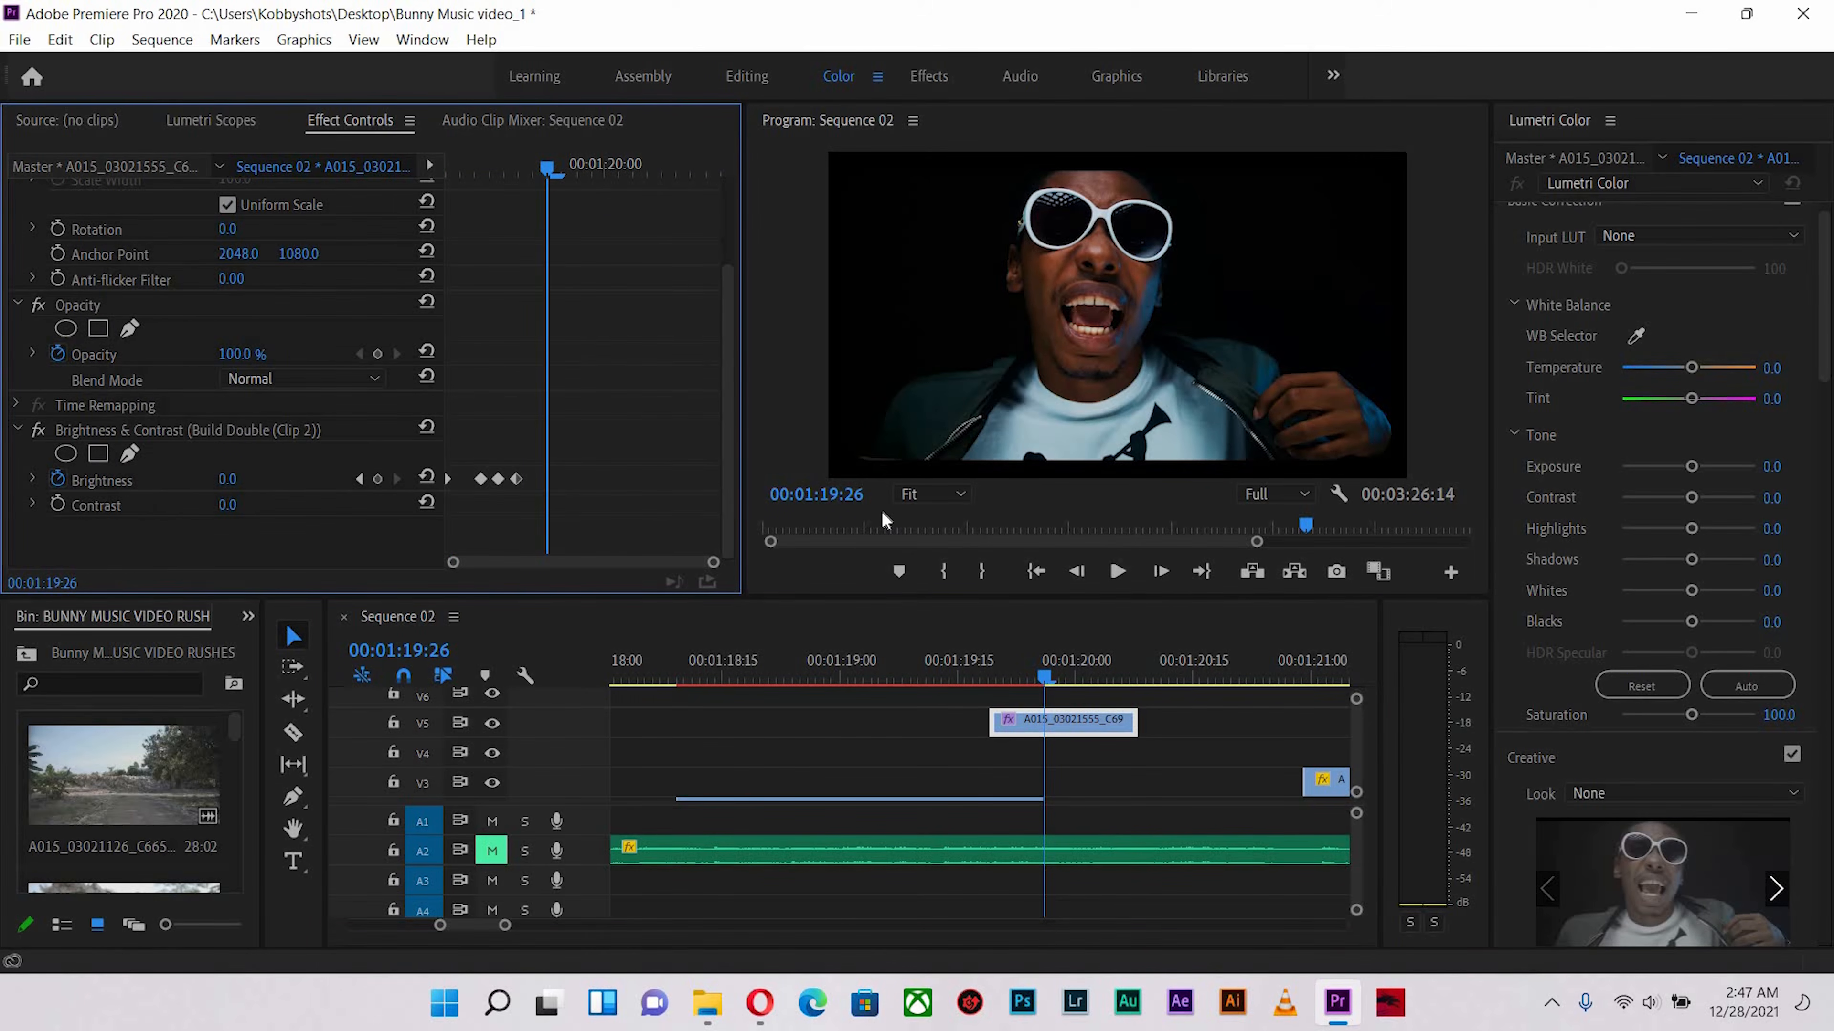
key(ctrl+v)
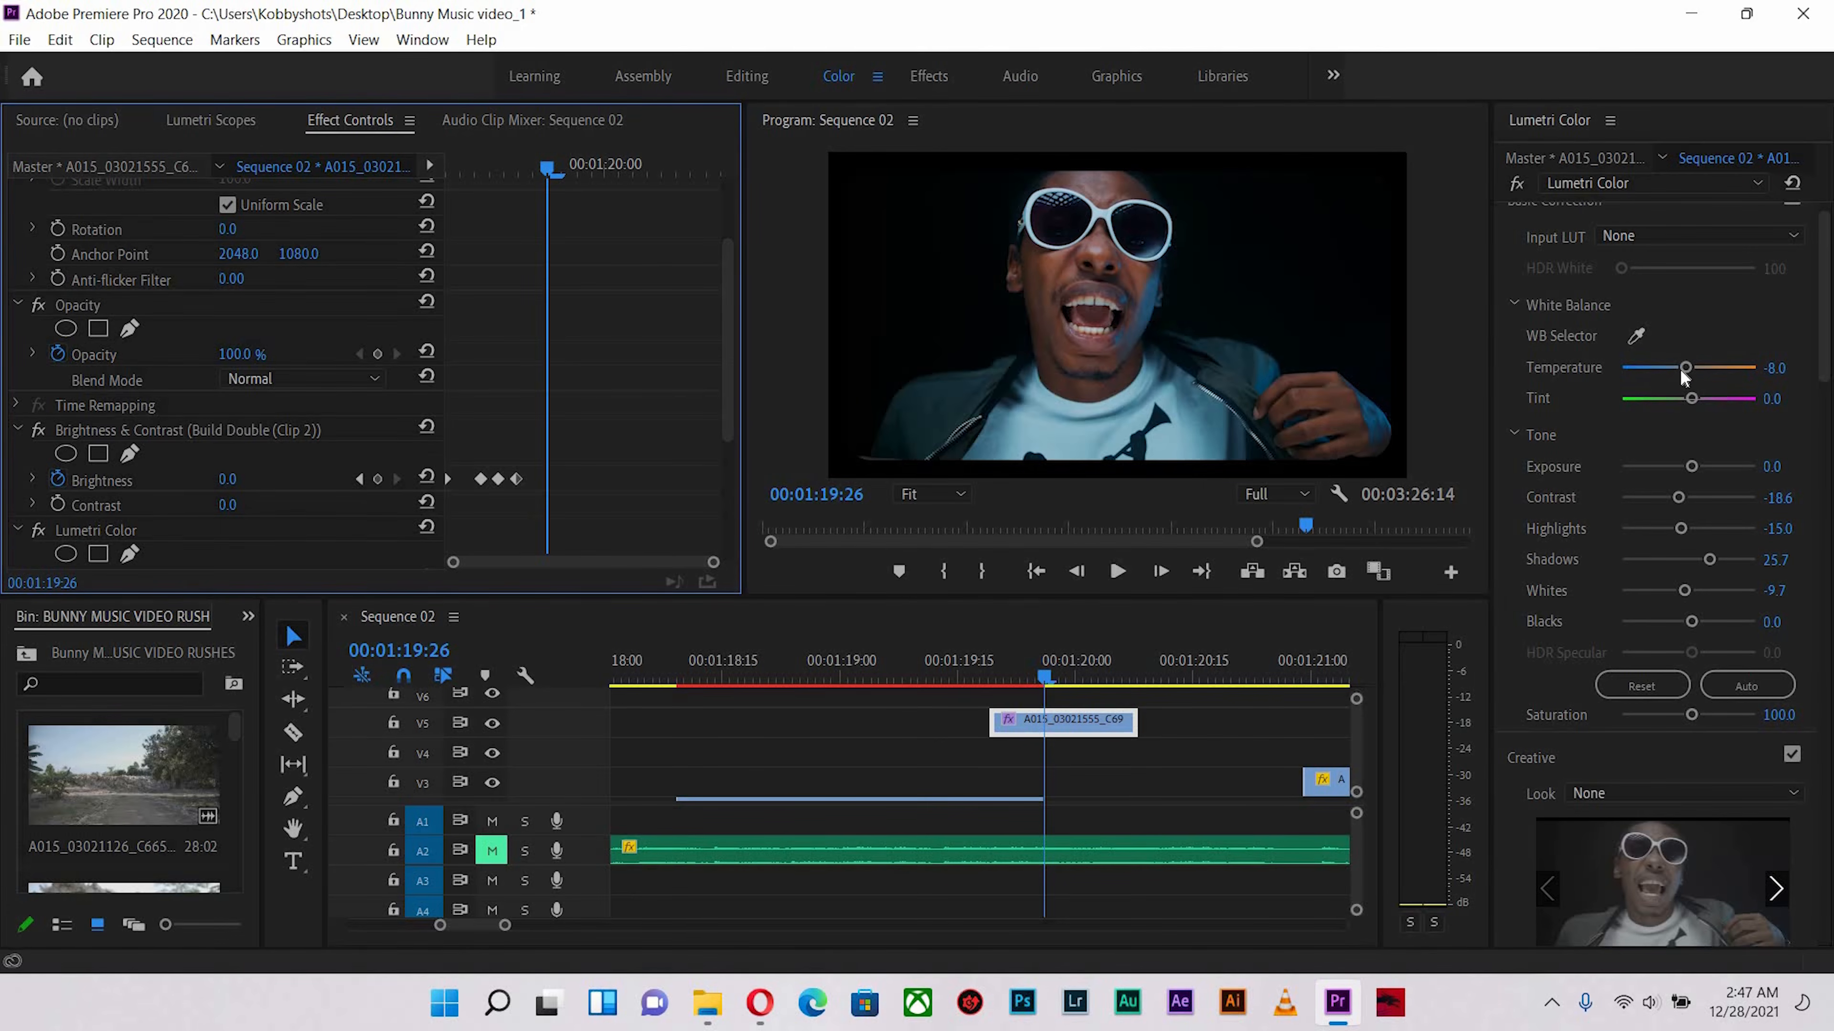
Set the temperature of A015_03021555_C693.mov to 9.7 and its shadows to 45.1
click(1695, 368)
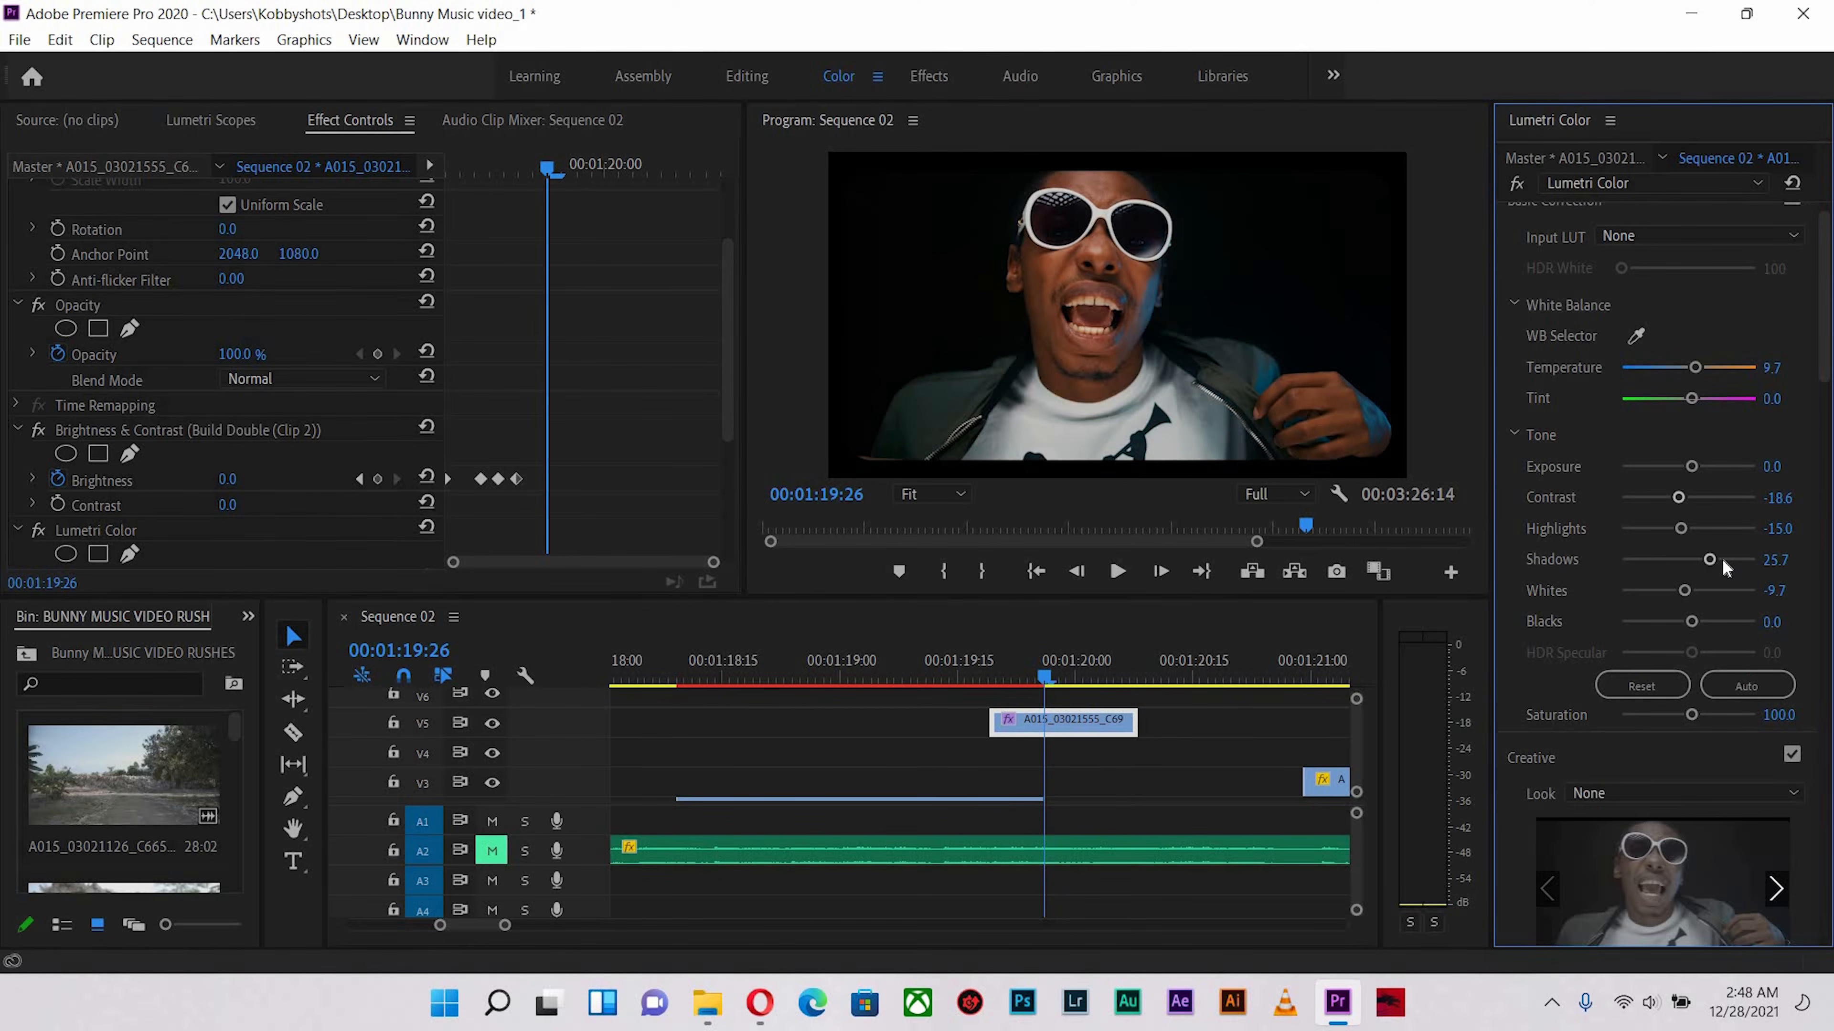
drag(1725, 561, 1730, 562)
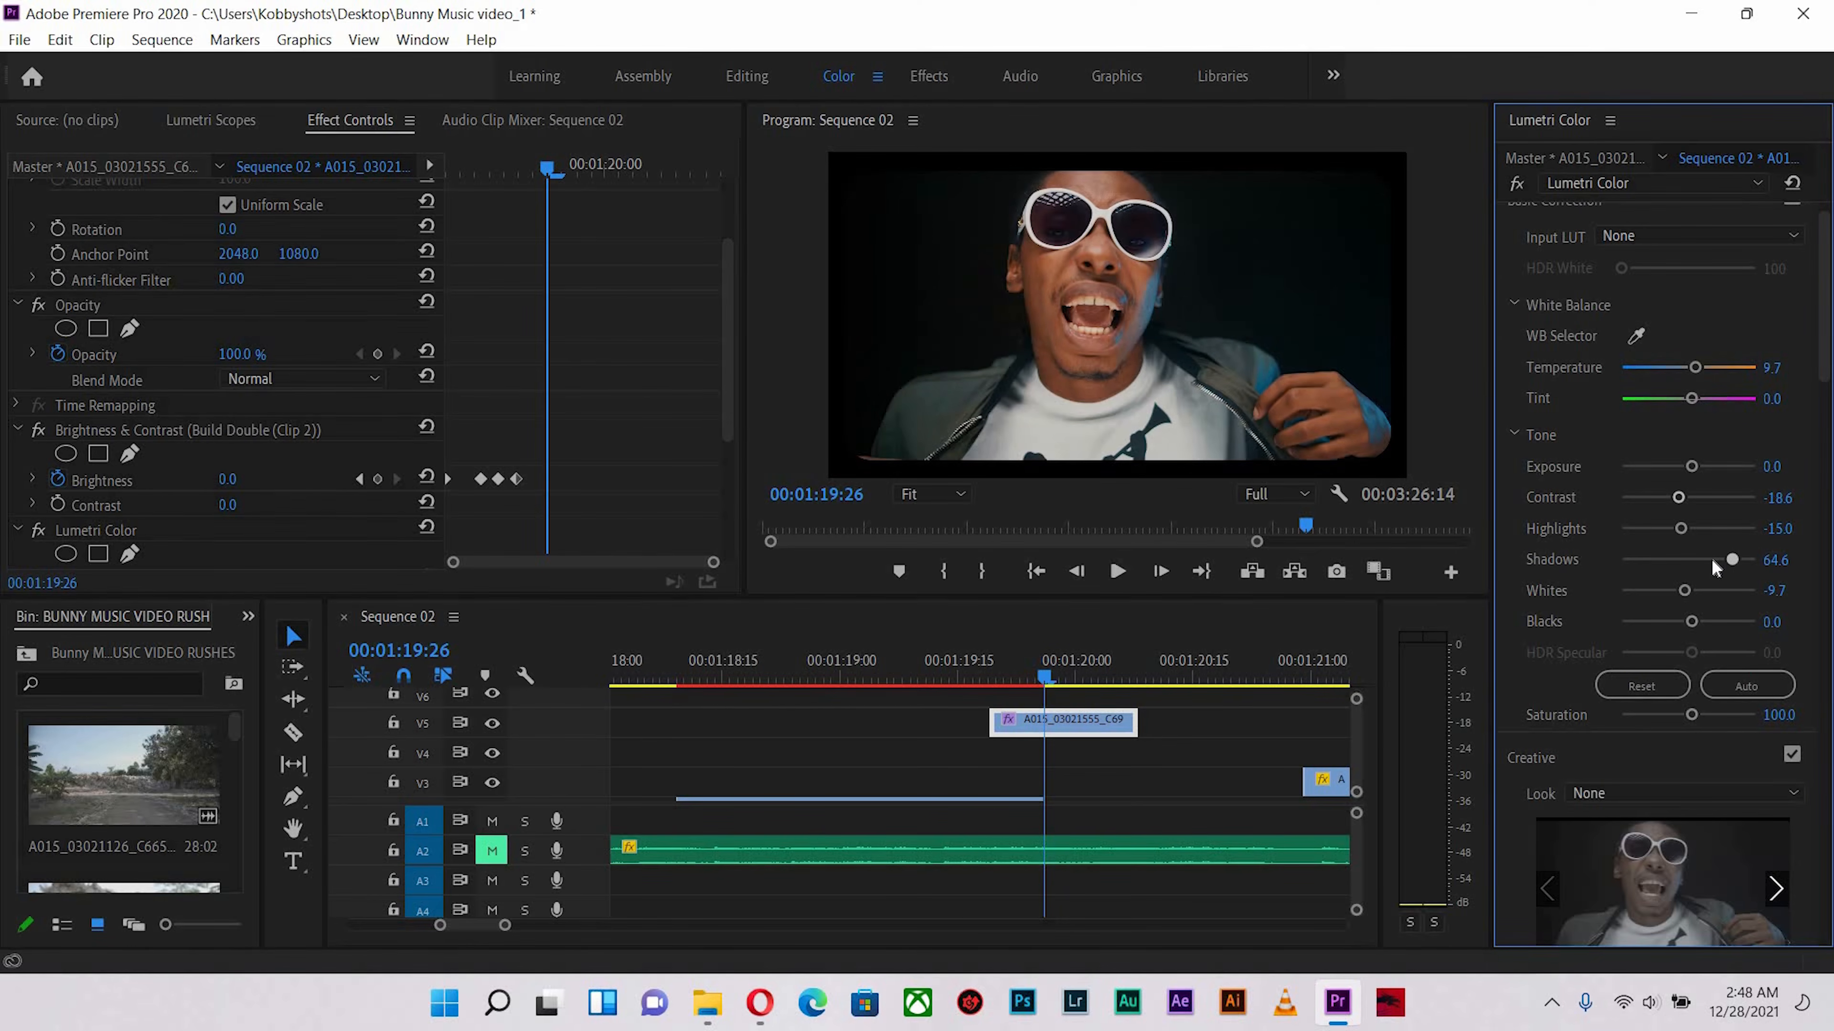
click(1714, 559)
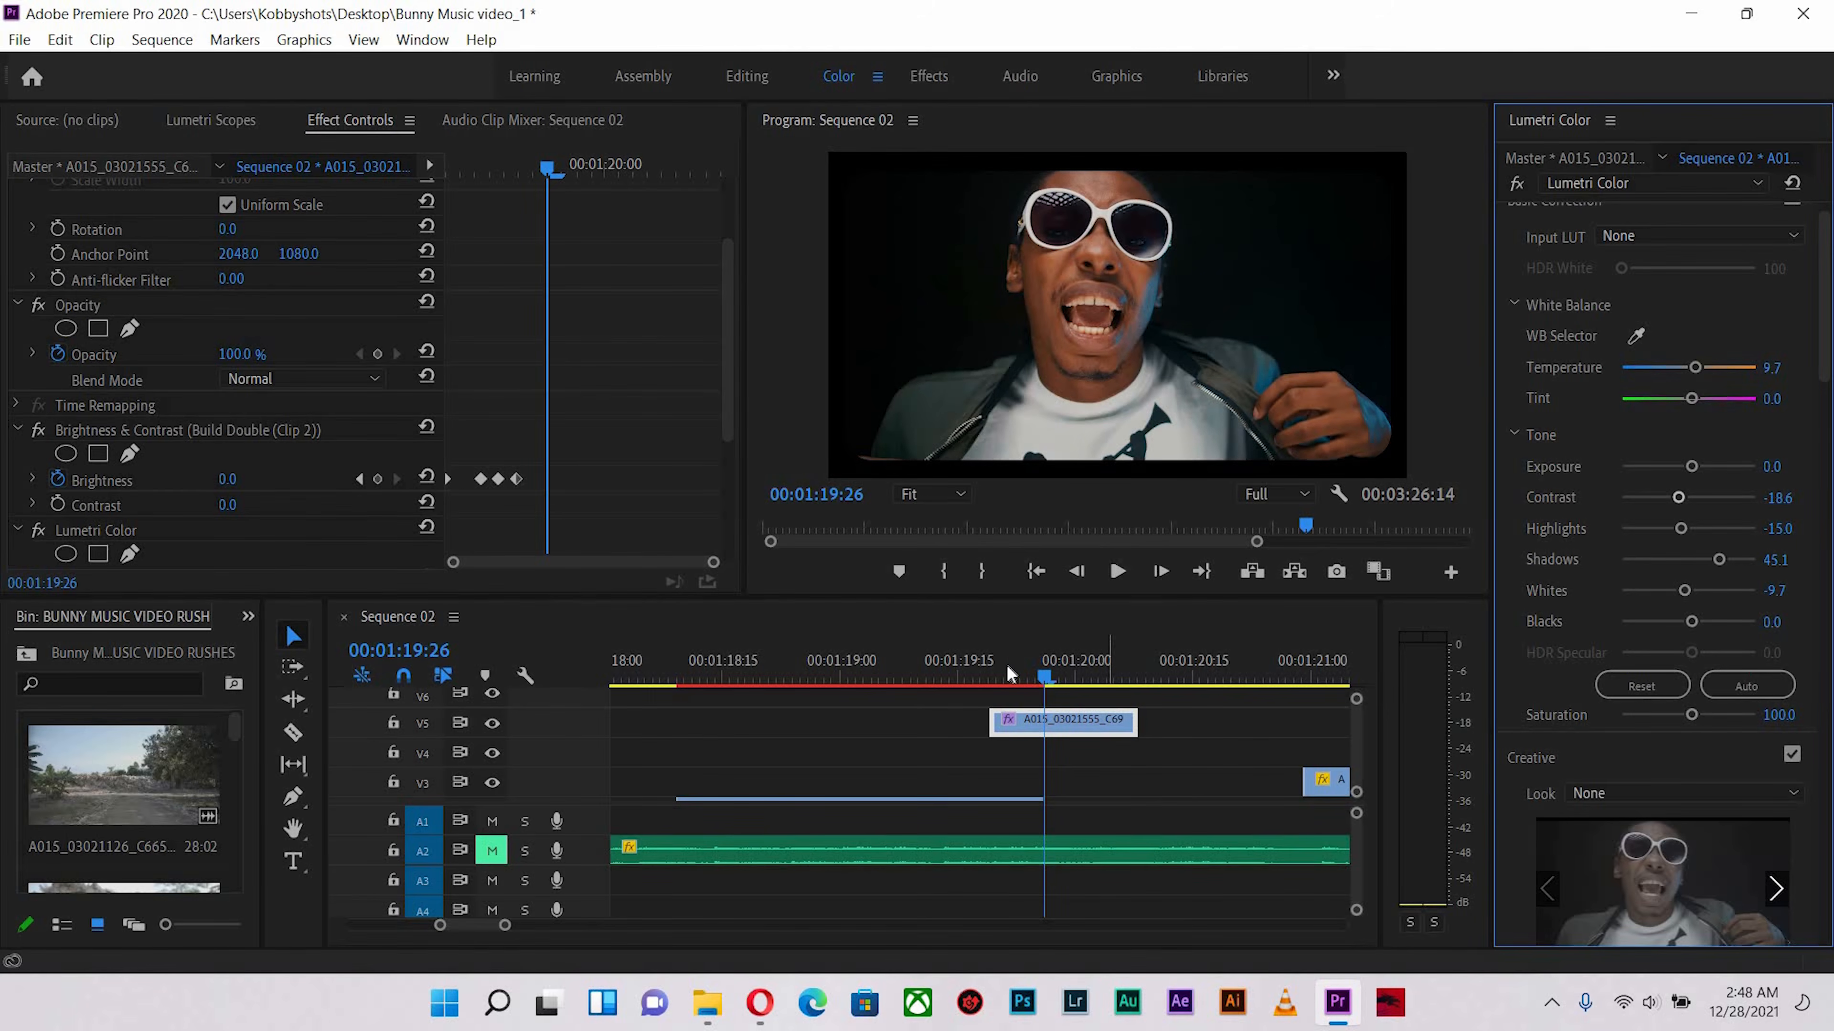
Check the frames up to 00:01:20:05 and set the whites of the V5 clip A015_03021555_C693.mov to 32.7
click(1091, 669)
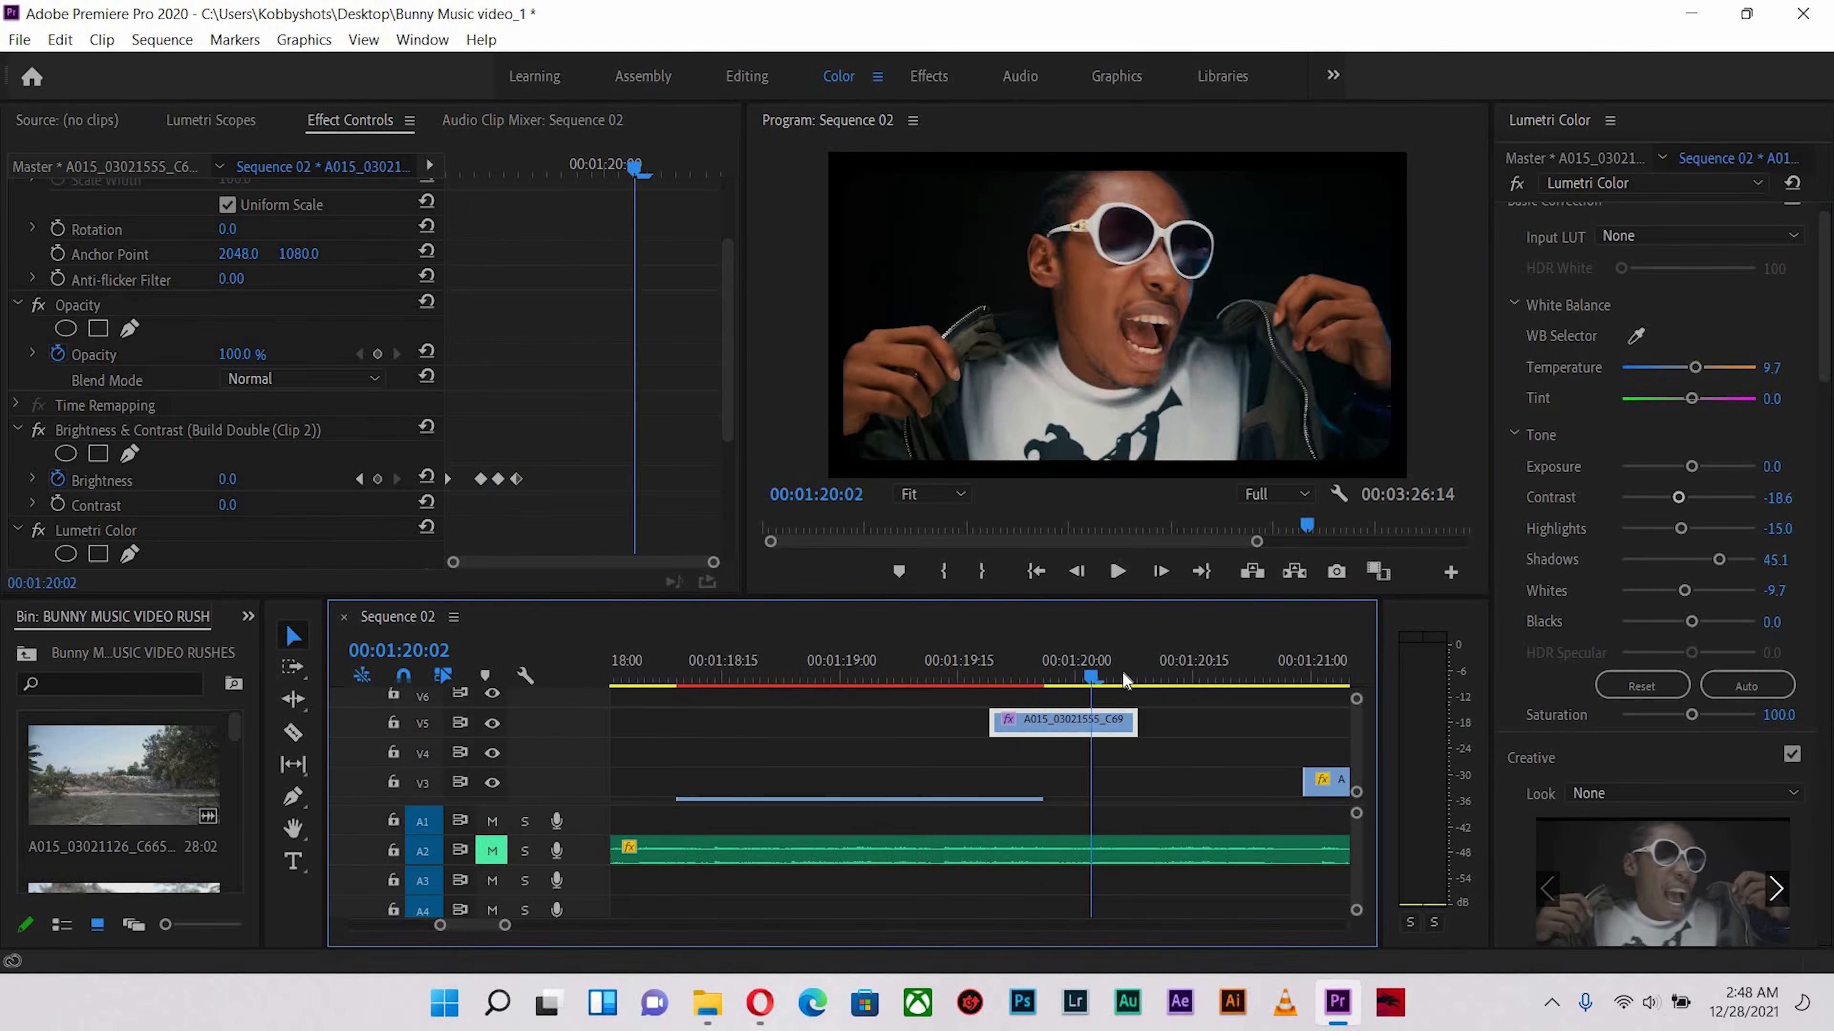
click(1123, 673)
click(1031, 460)
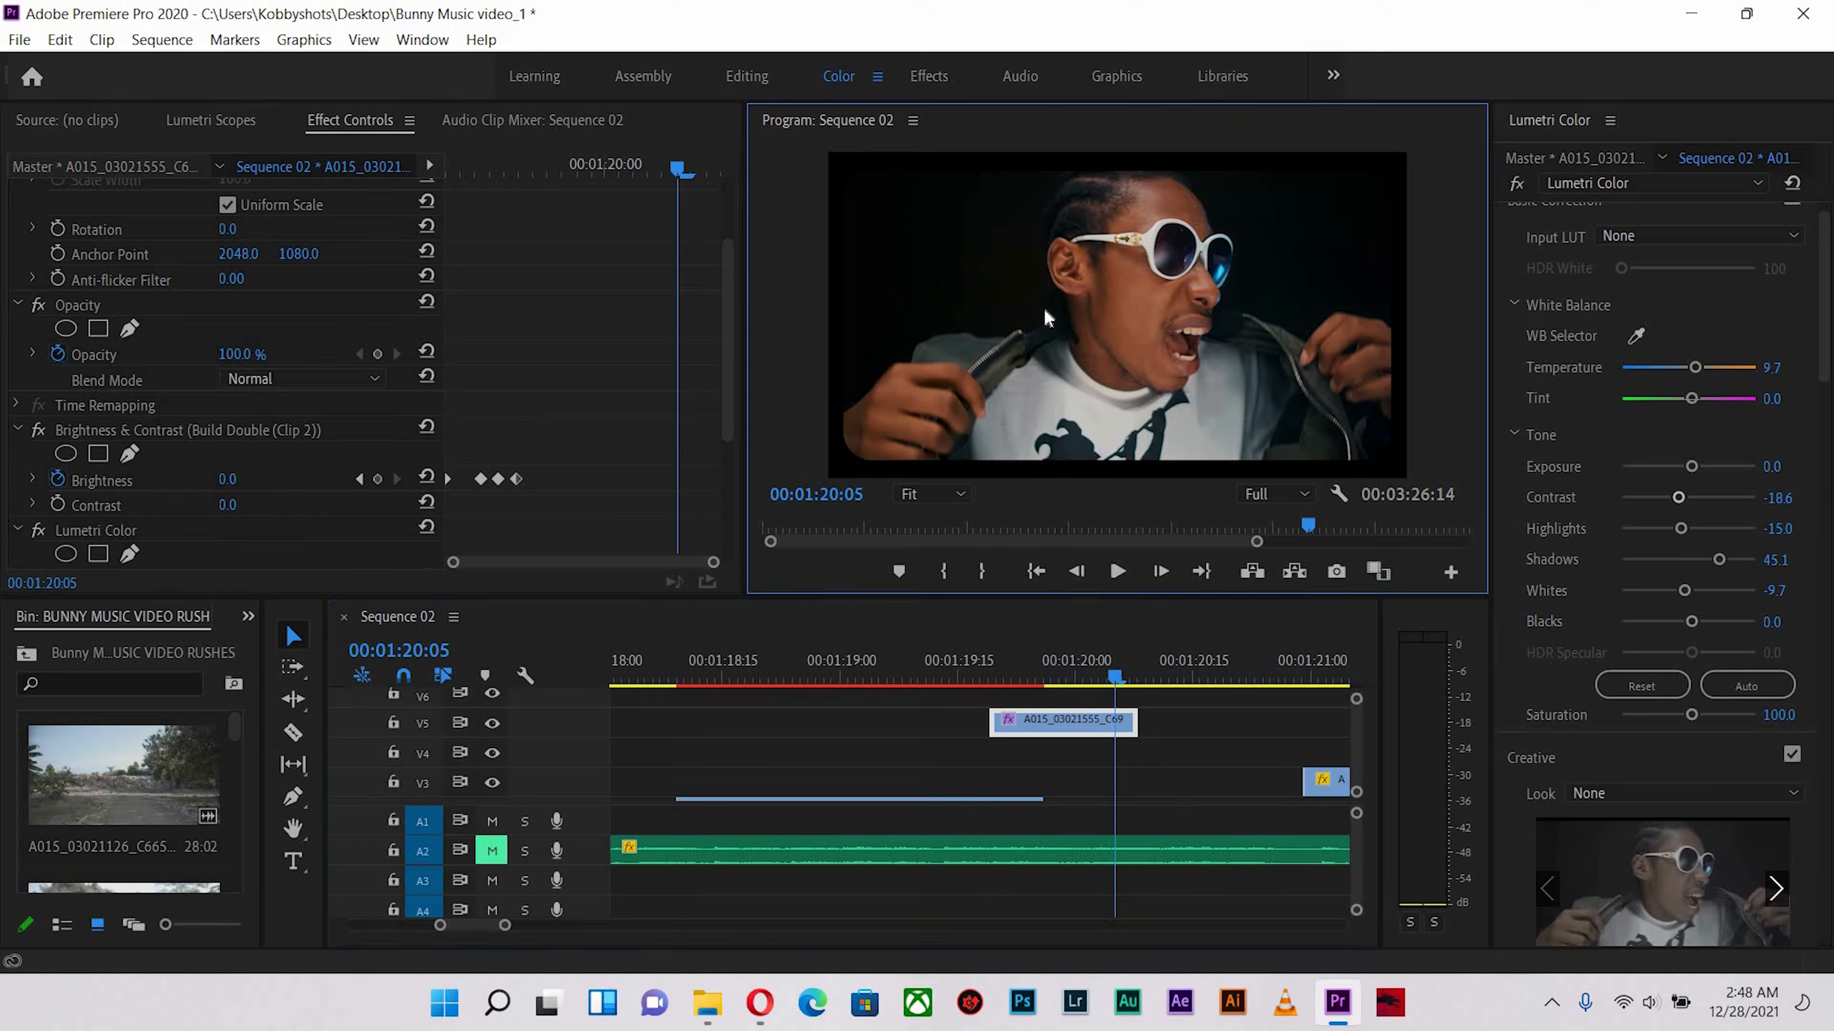
key(grave)
key(grave)
drag(1710, 594, 1707, 606)
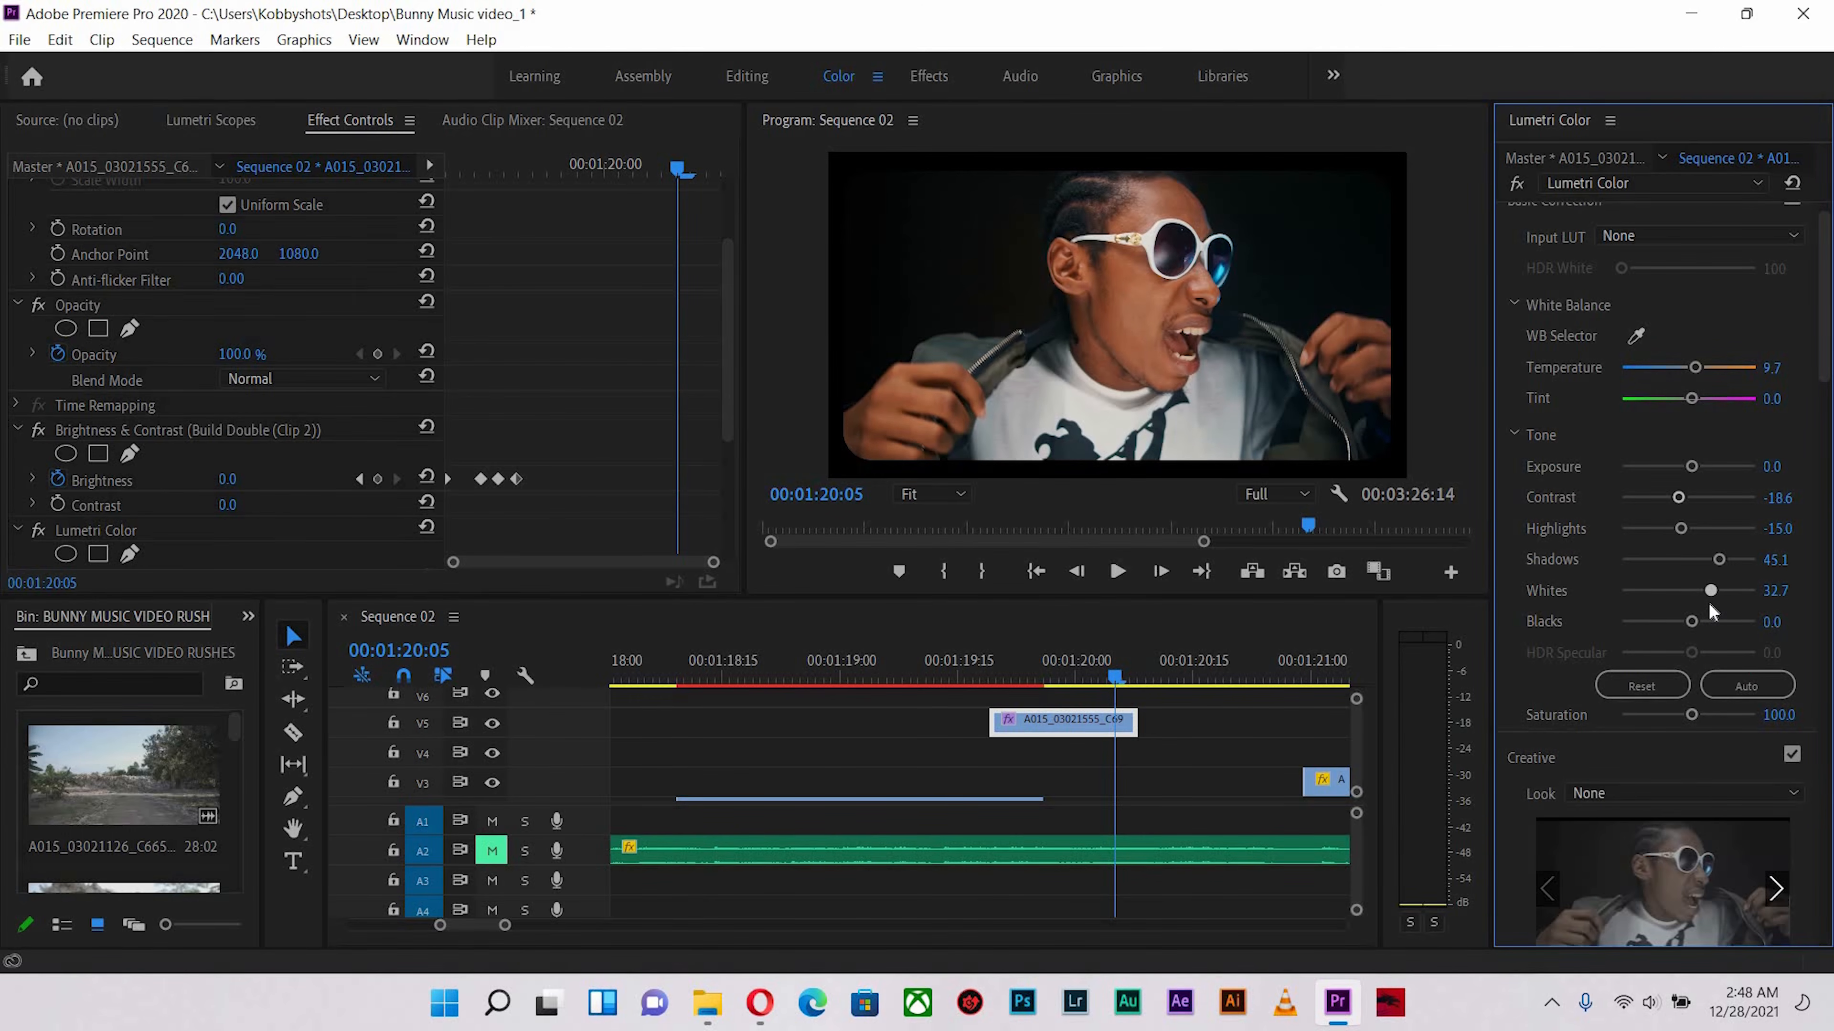
Copy the Lumetri Color effect from the V5 clip A015_03021555_C693.mov onto the V3 clip A015_03021613_C696.mov near 00:01:21:13
click(1256, 670)
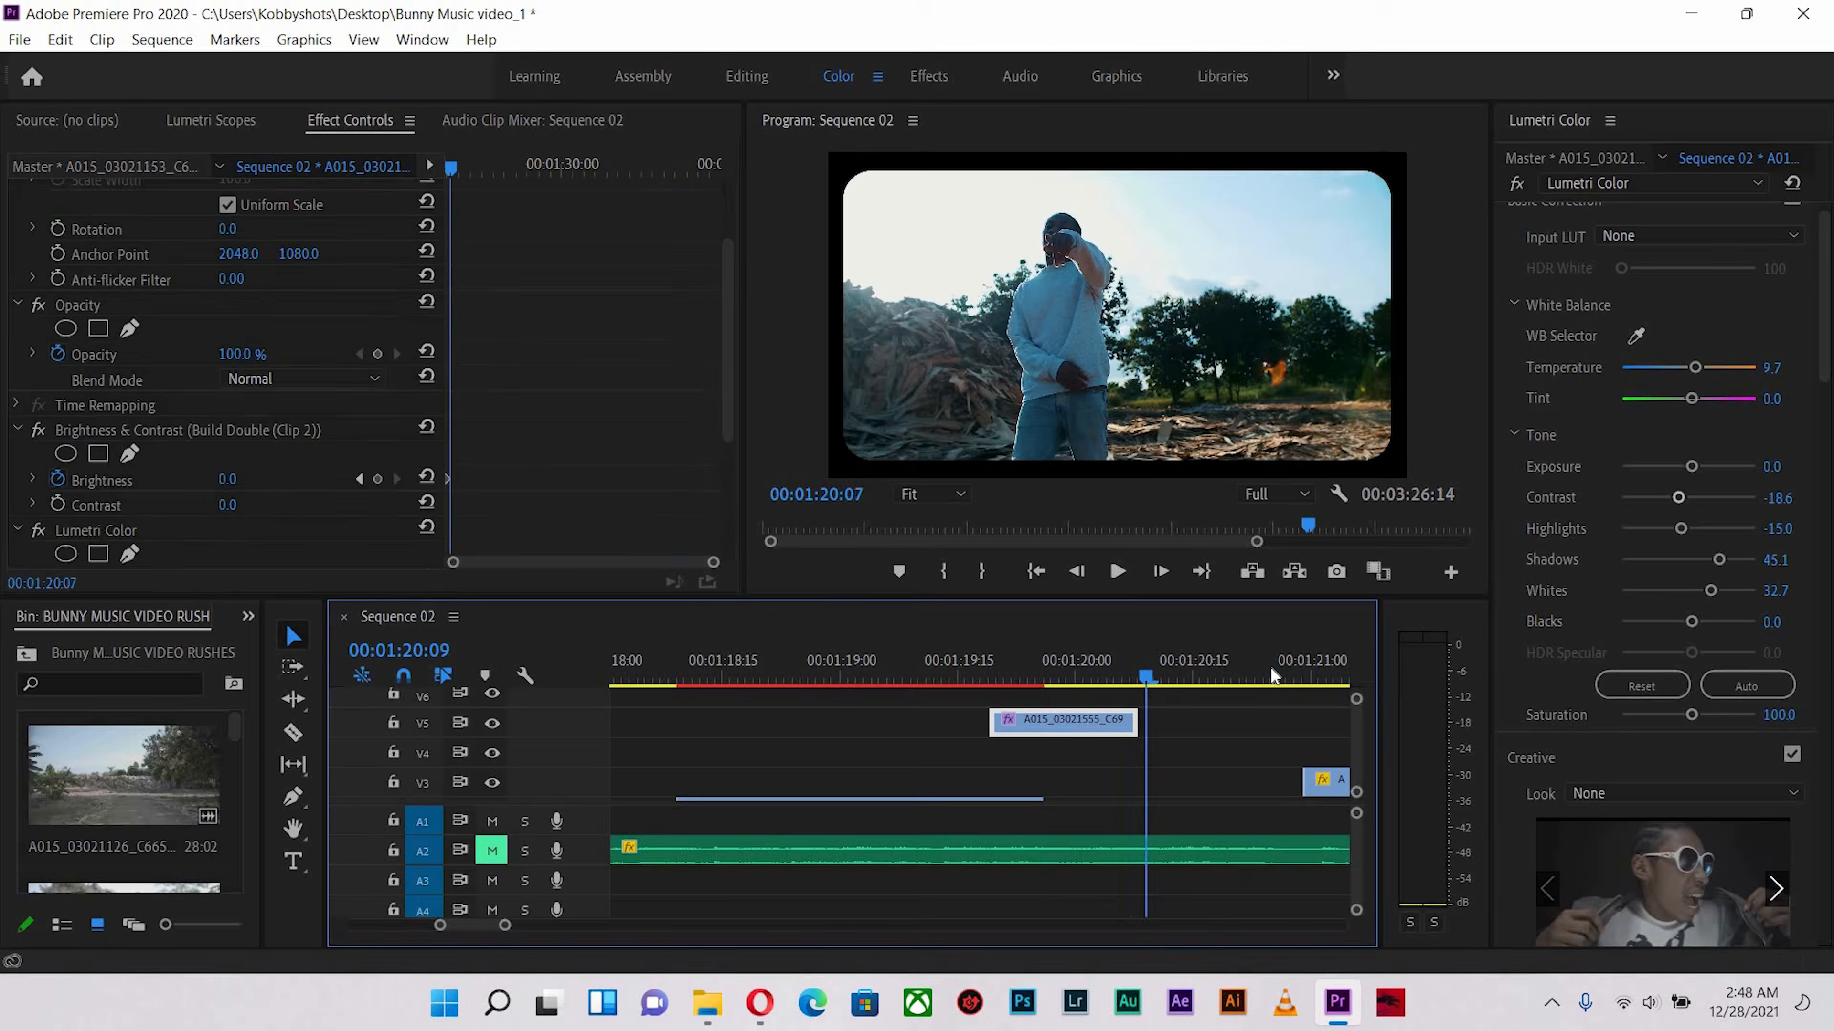
drag(1271, 666, 1268, 667)
key(minus)
key(minus)
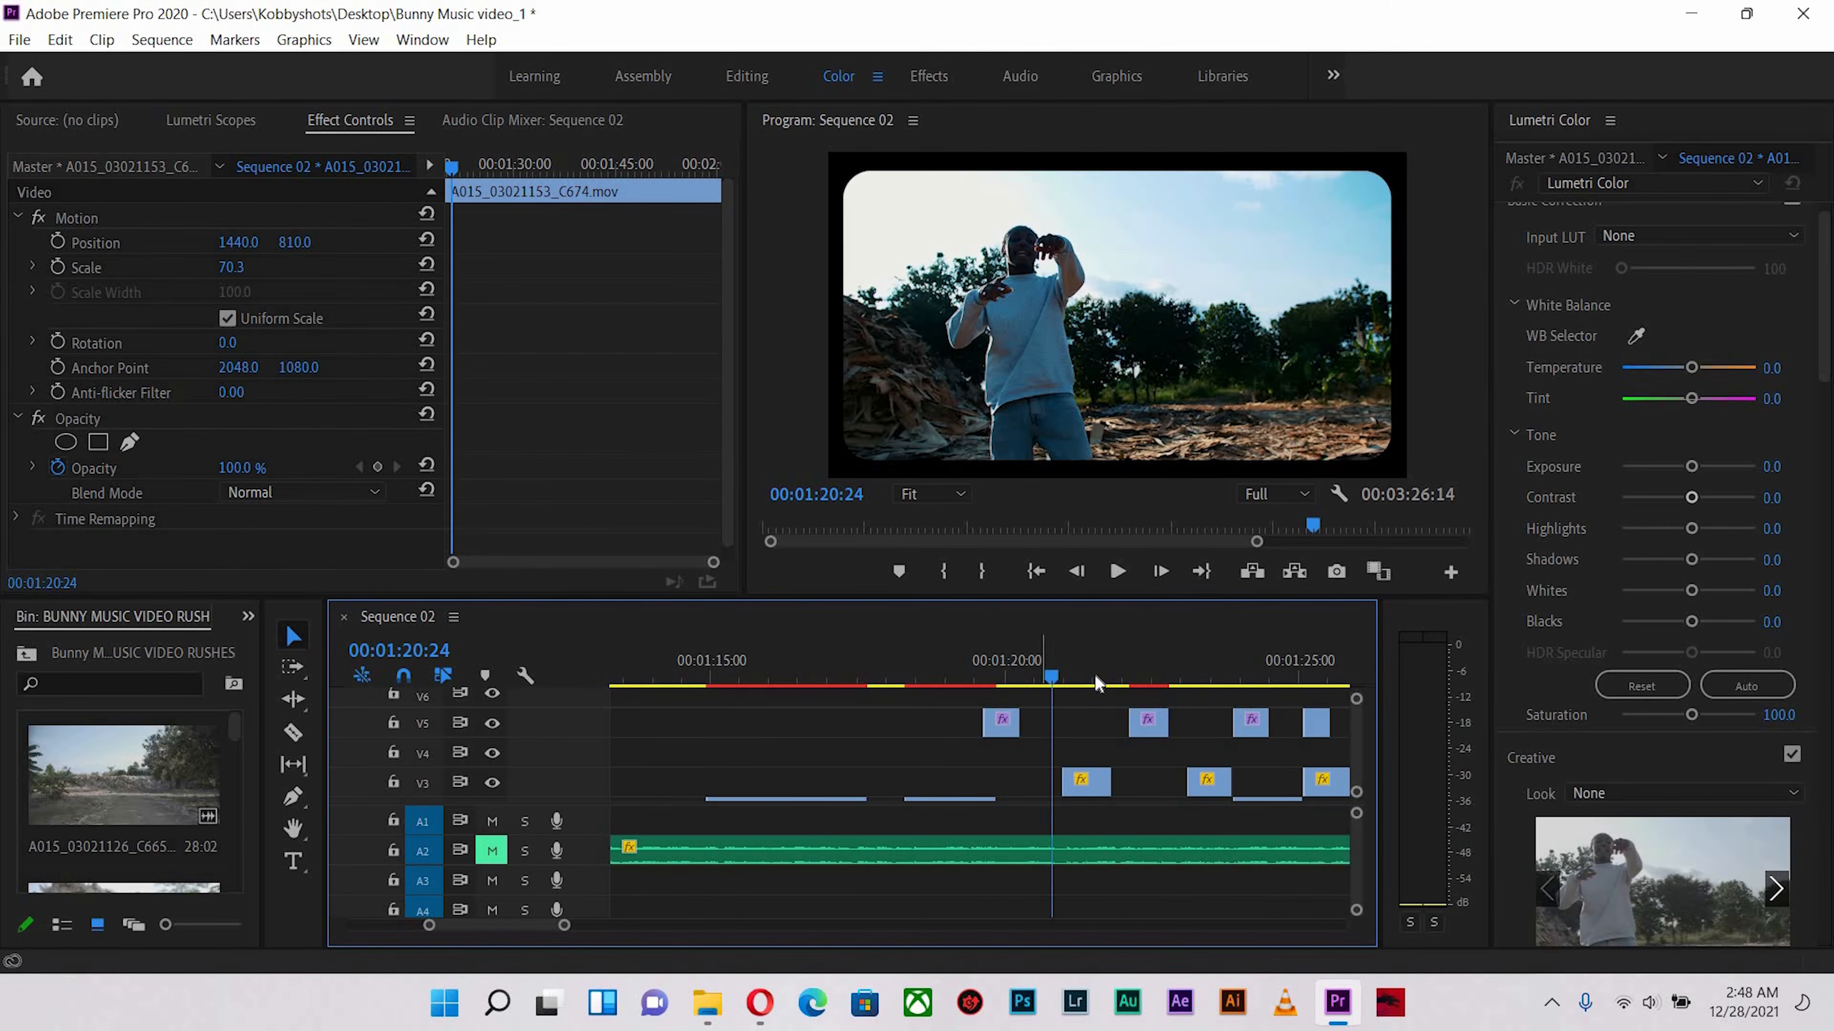
drag(1051, 675, 1100, 679)
click(1093, 780)
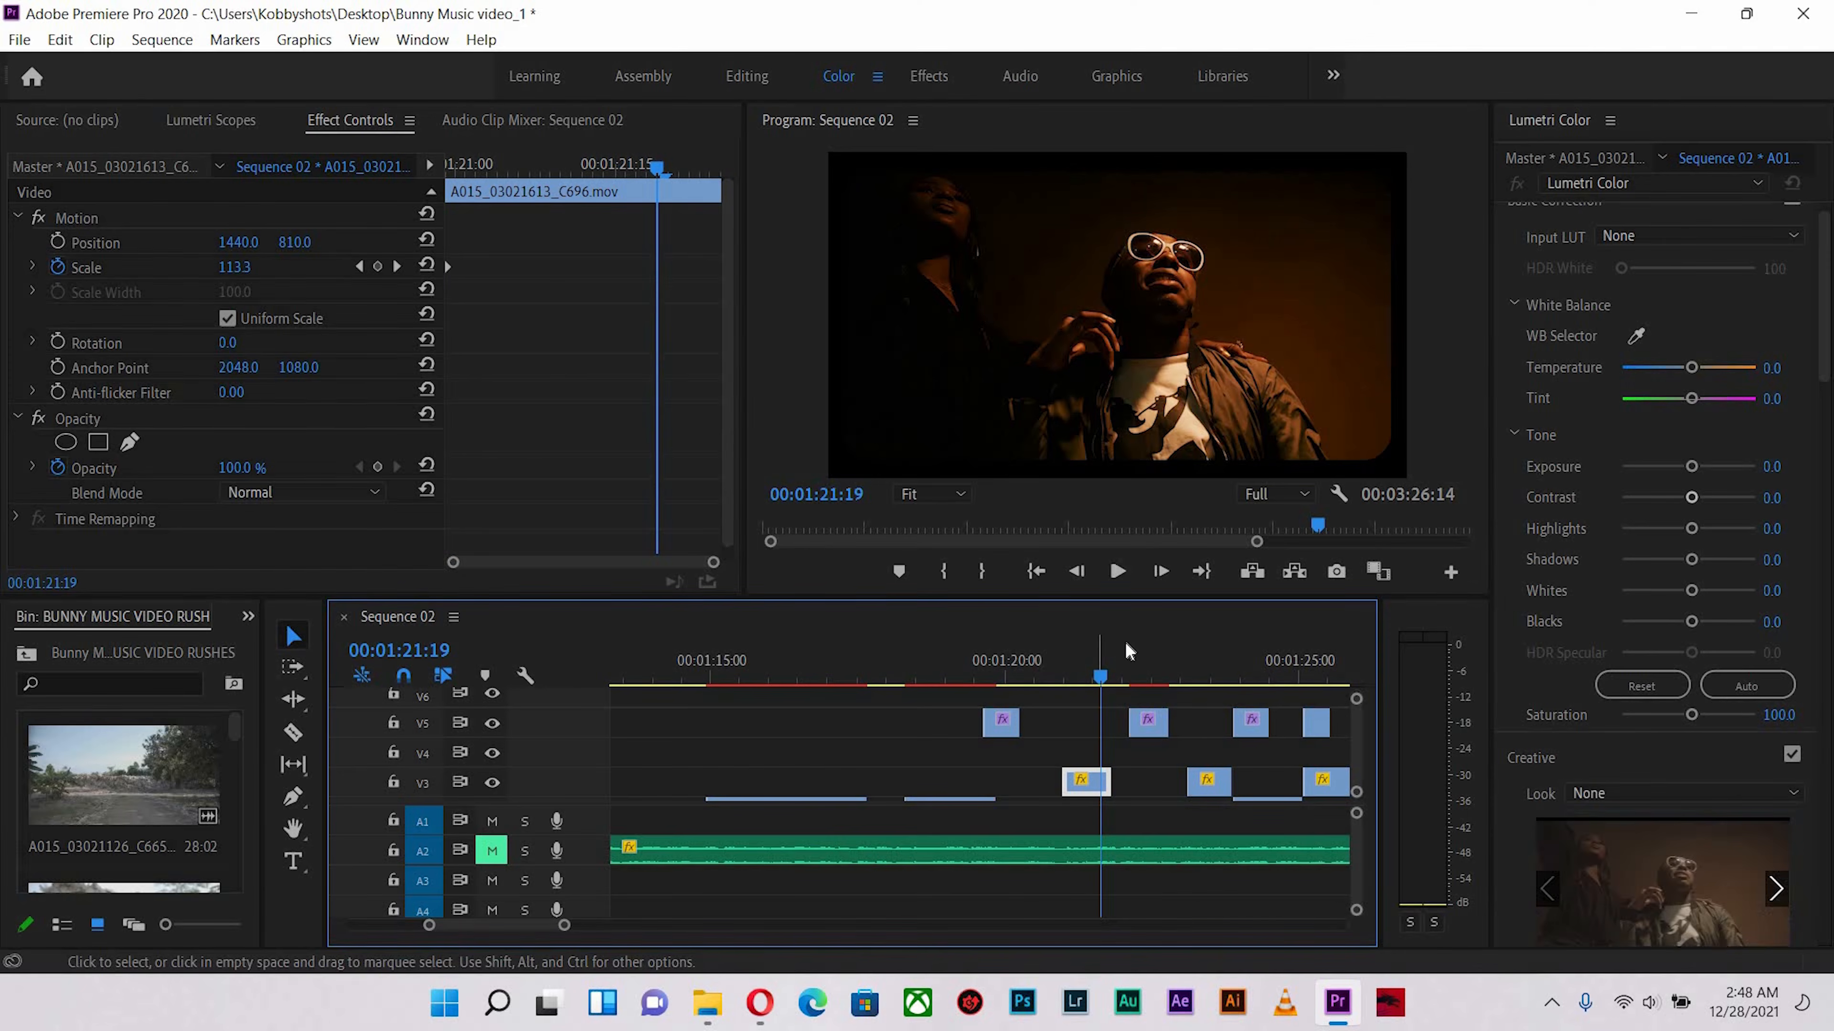
key(equal)
key(equal)
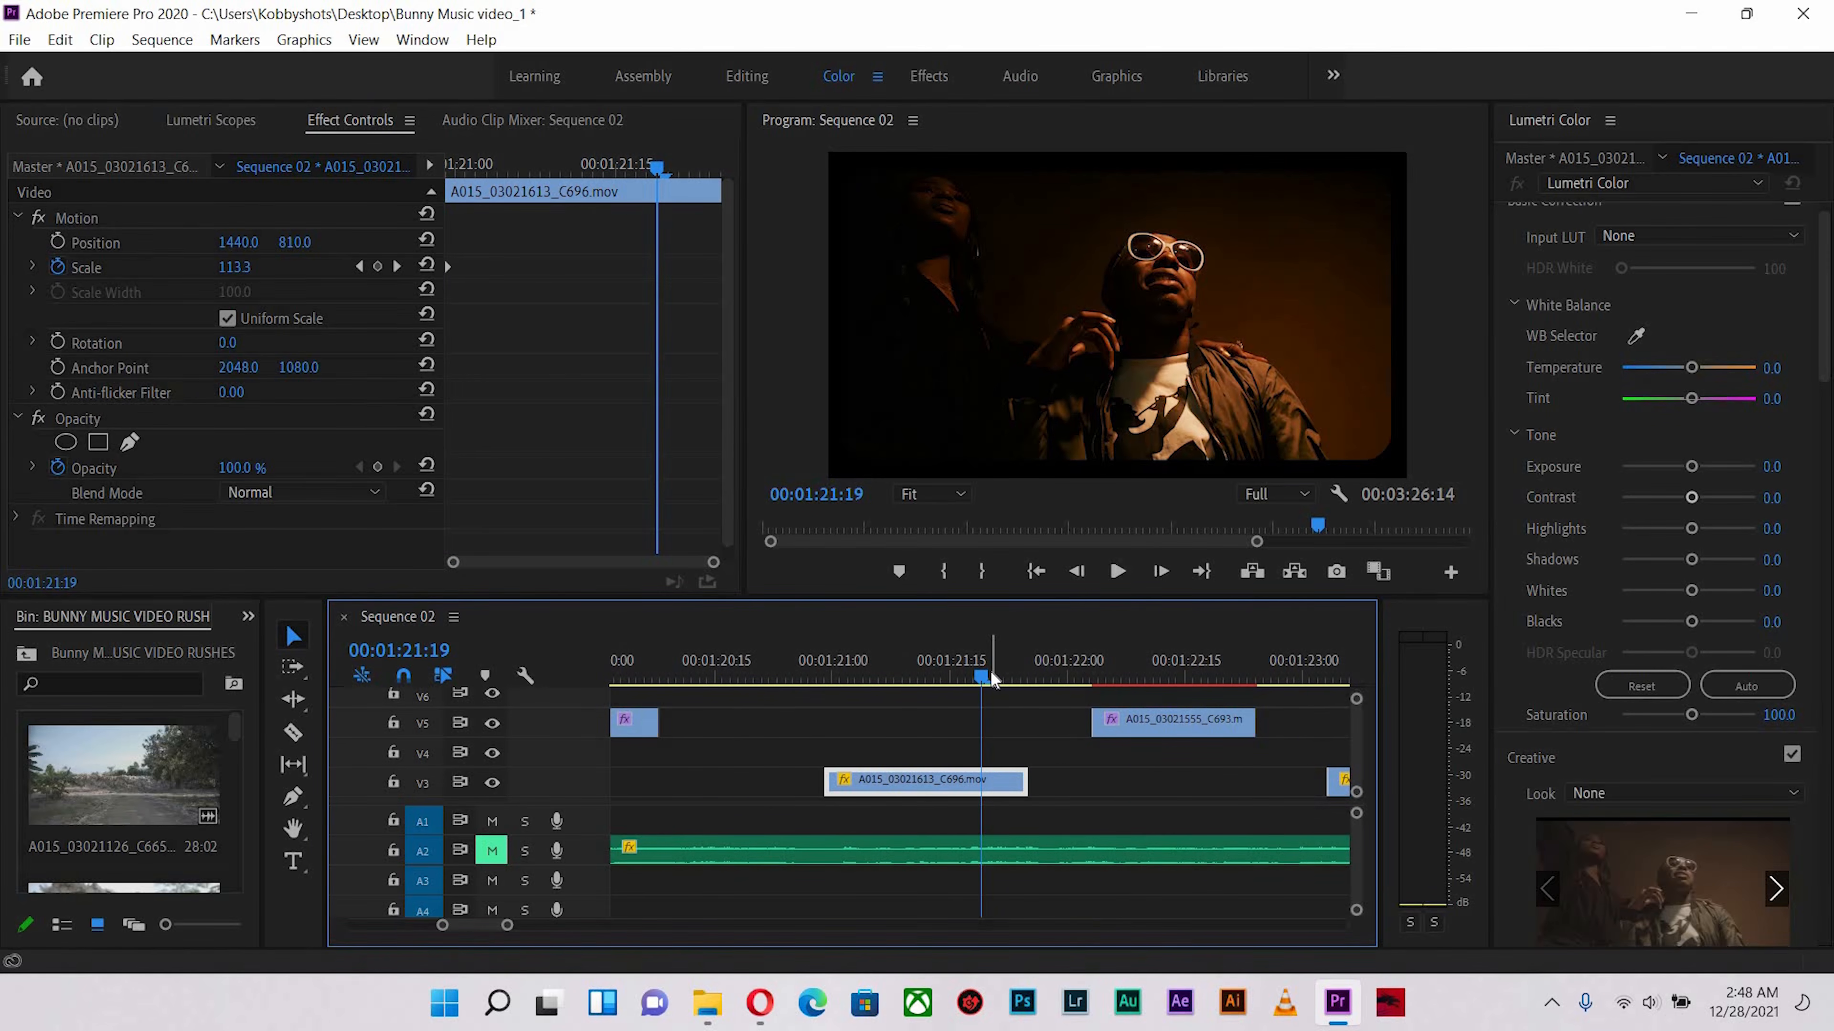
click(637, 663)
click(645, 717)
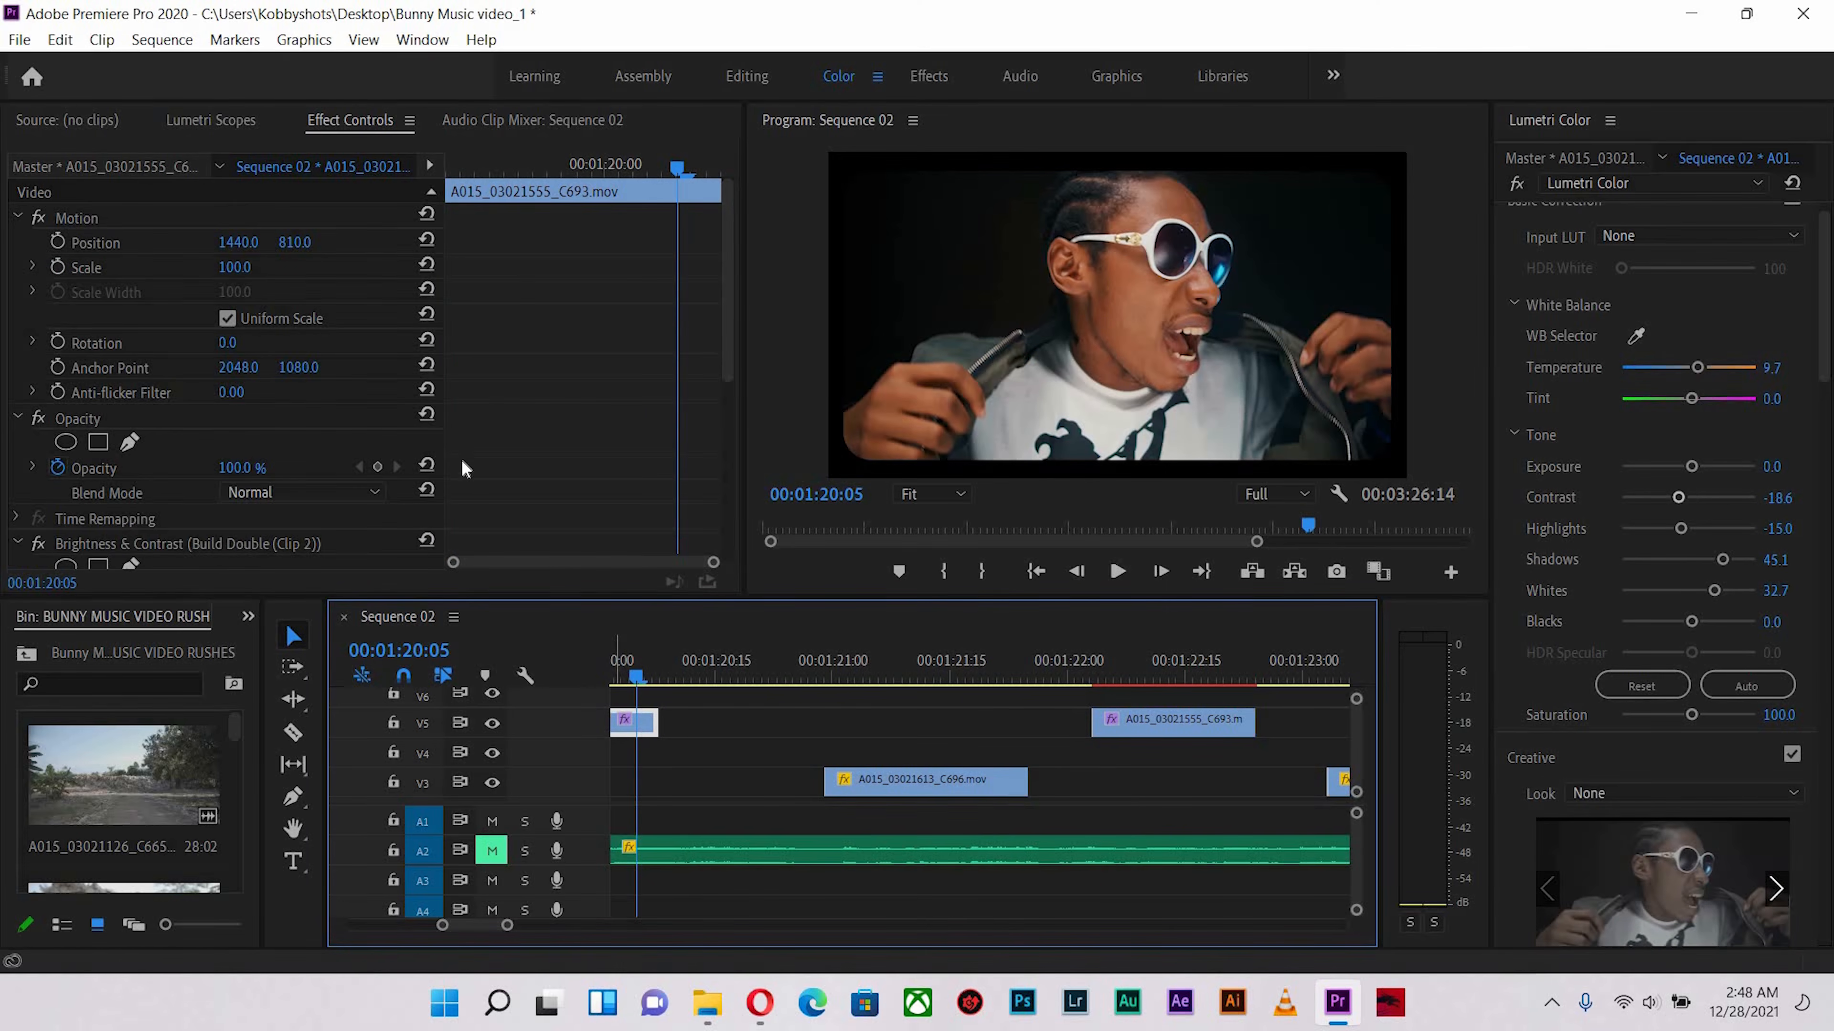
scroll(98, 323, down, 5)
click(96, 302)
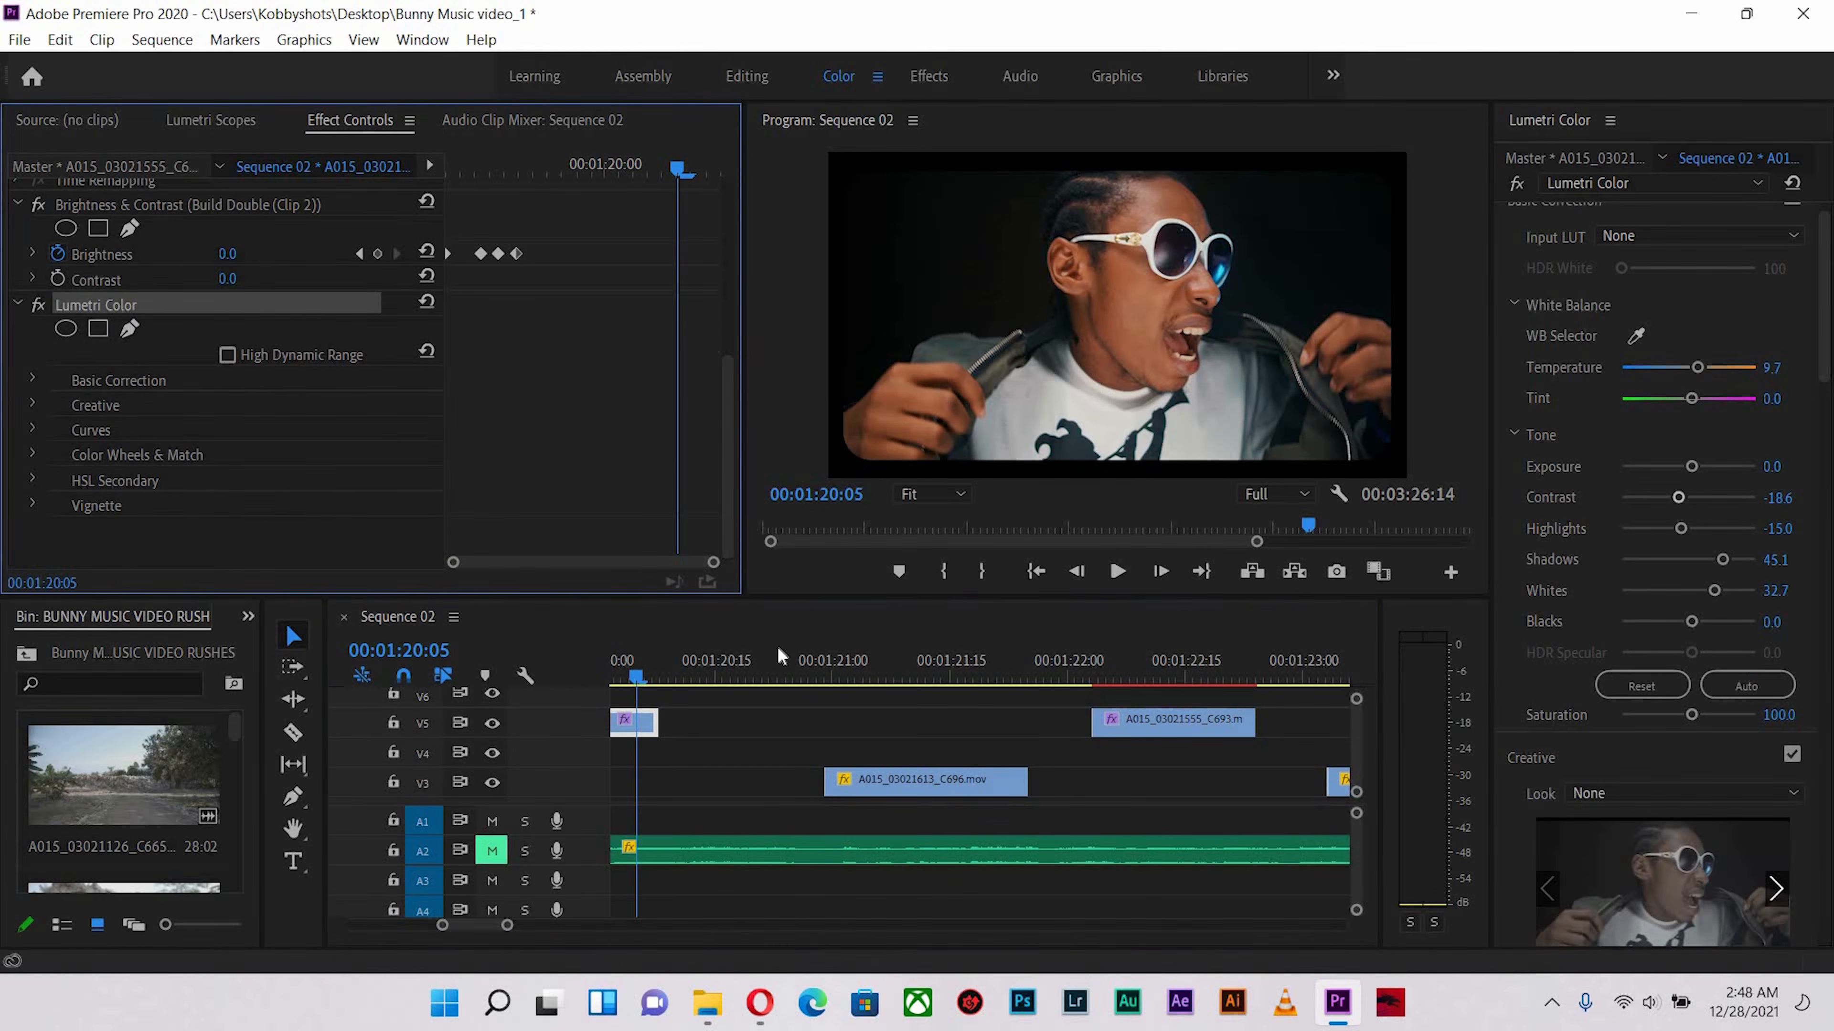
click(949, 771)
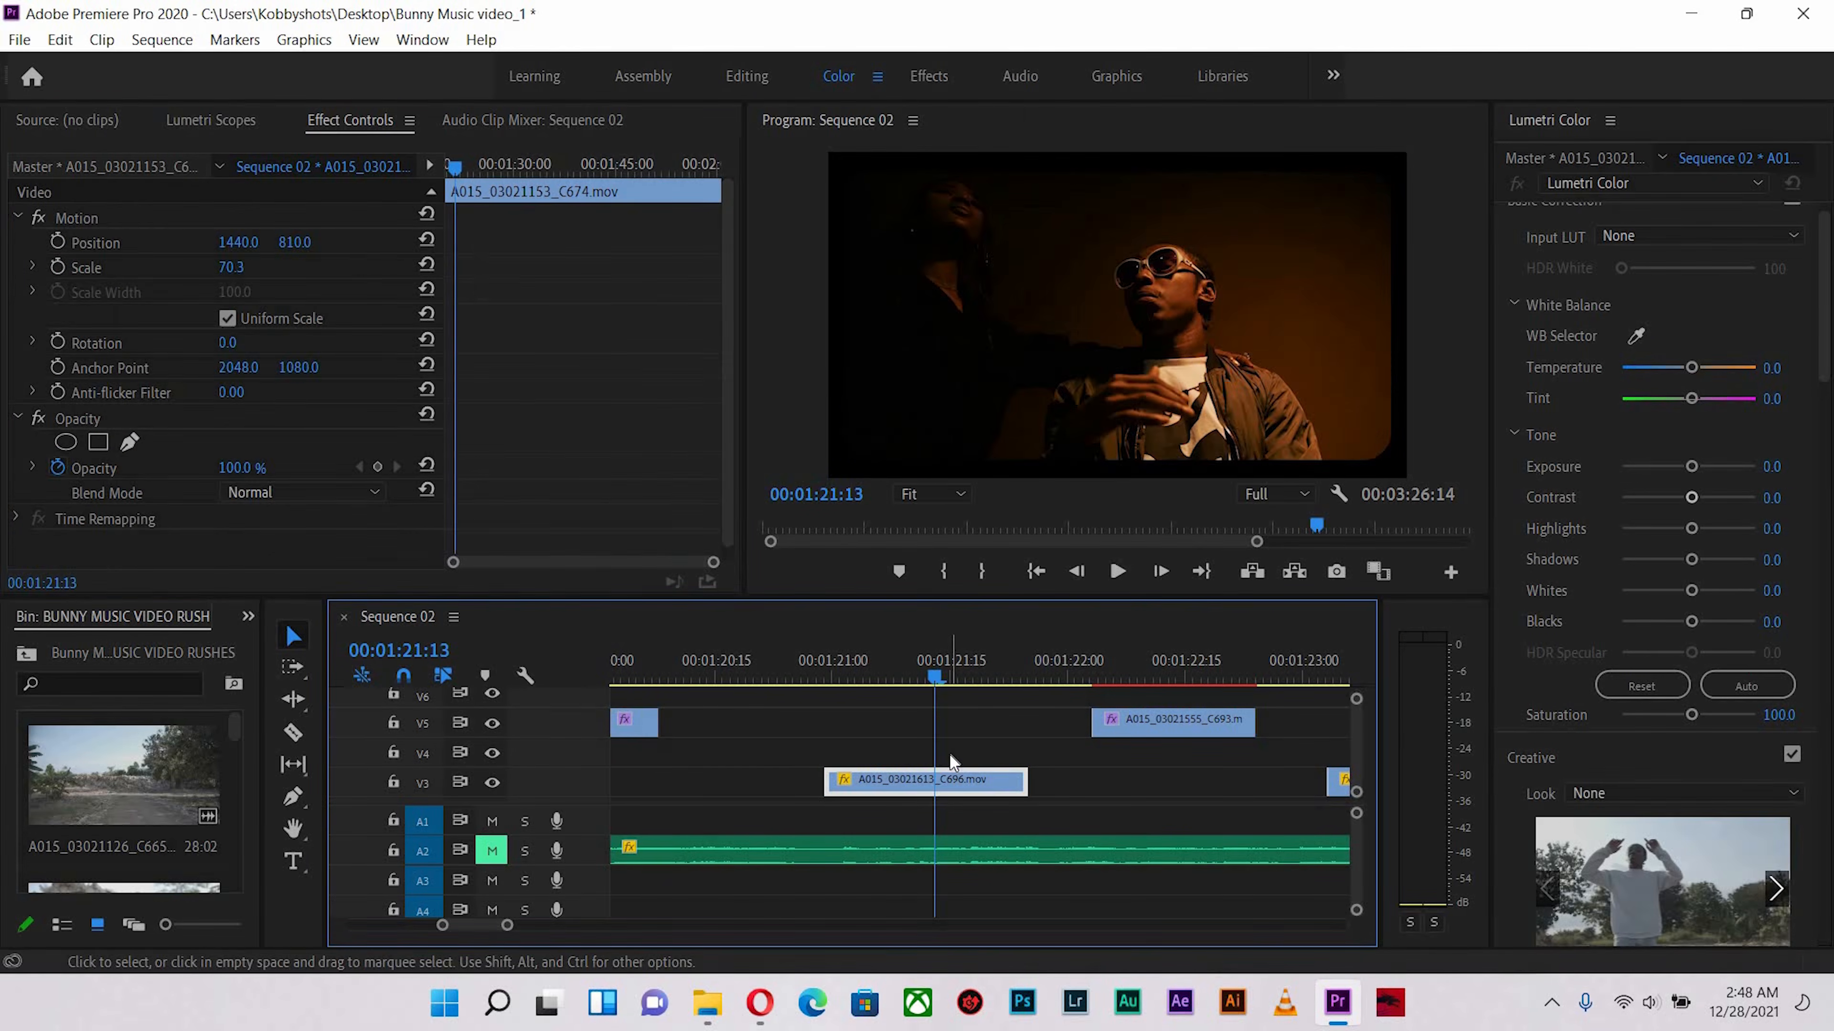
Set the temperature of the V3 clip A015_03021613_C696.mov to -22.1, exposure to 0.5, highlights to -32.7 and whites to -11.5
click(911, 684)
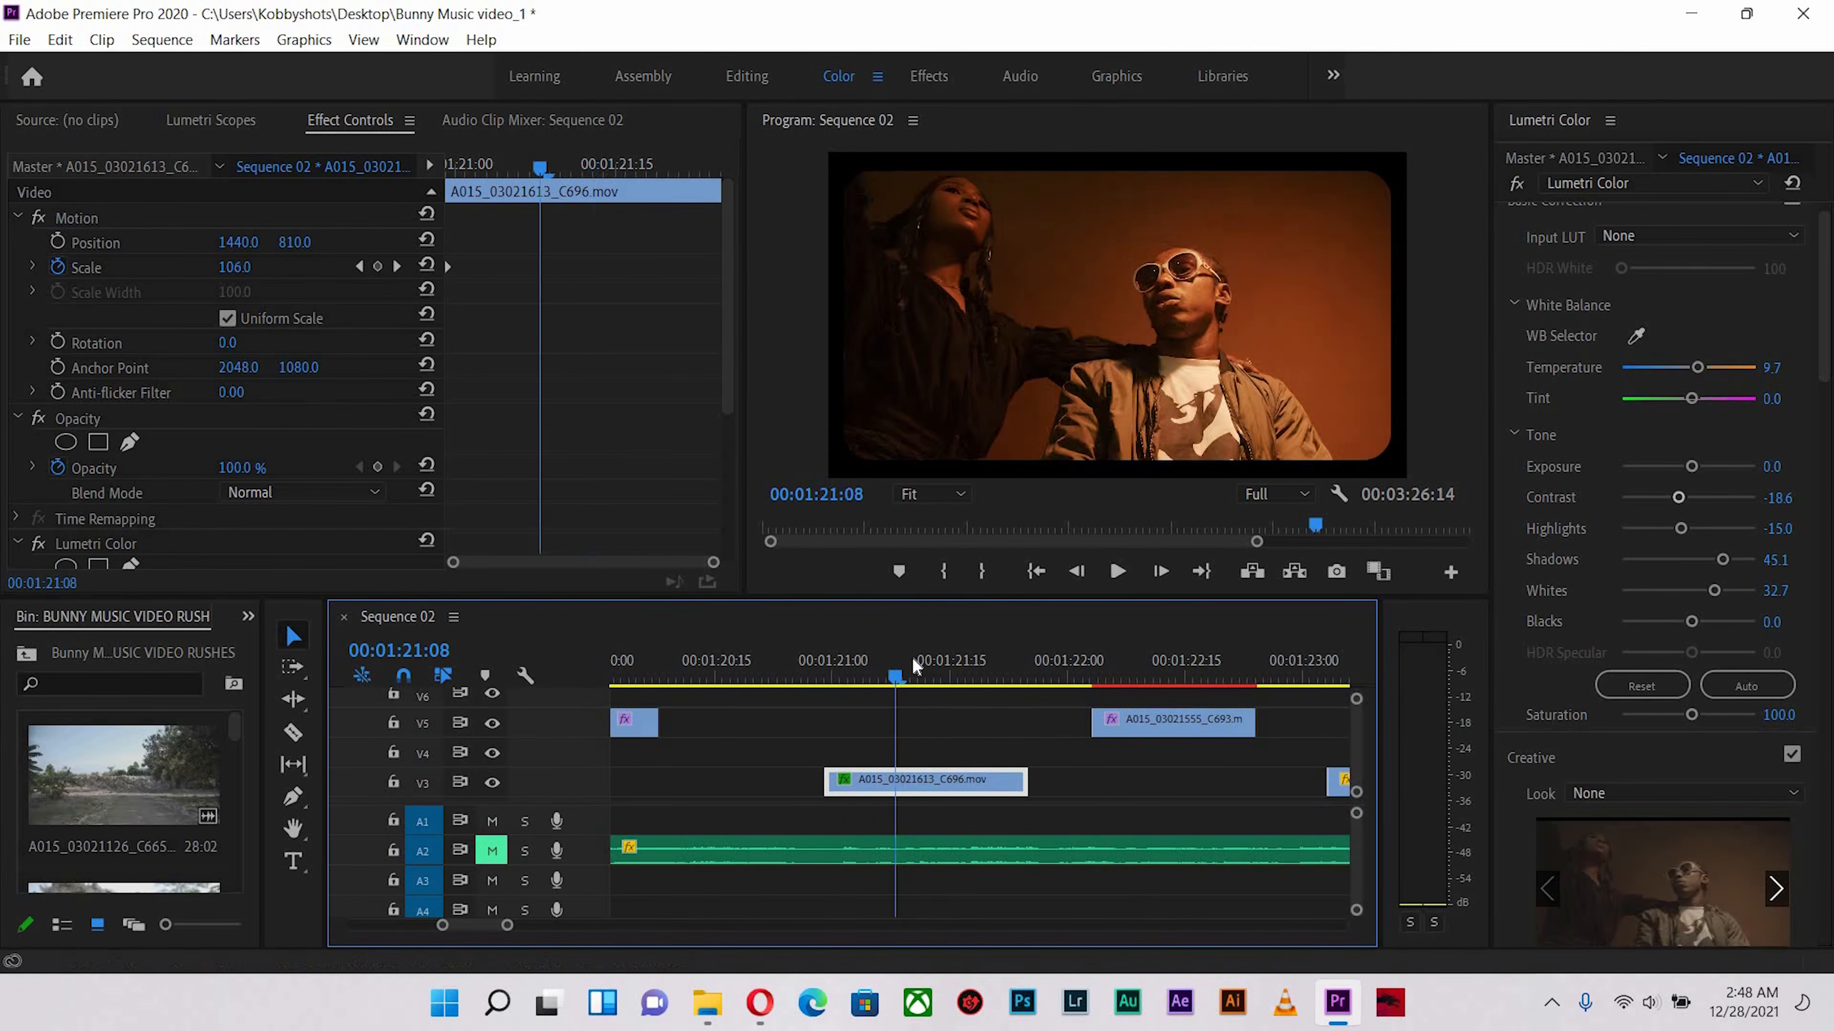
click(863, 654)
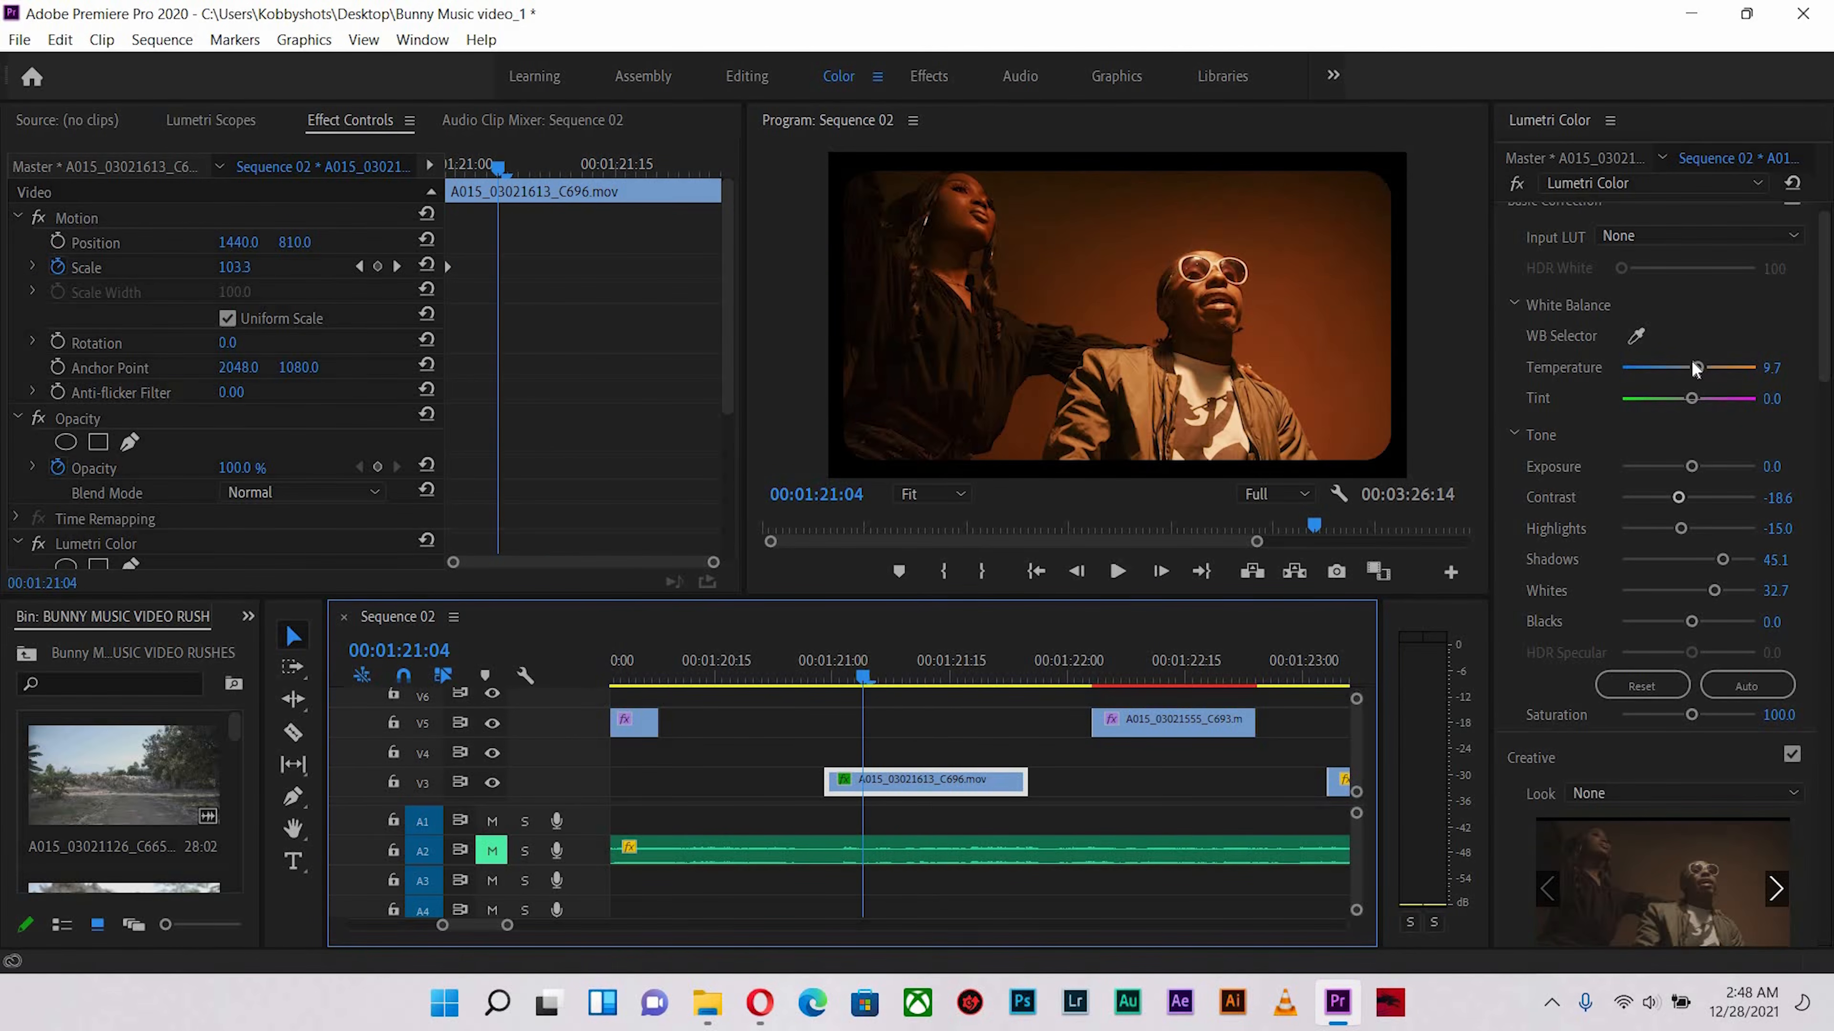
drag(1695, 369, 1692, 368)
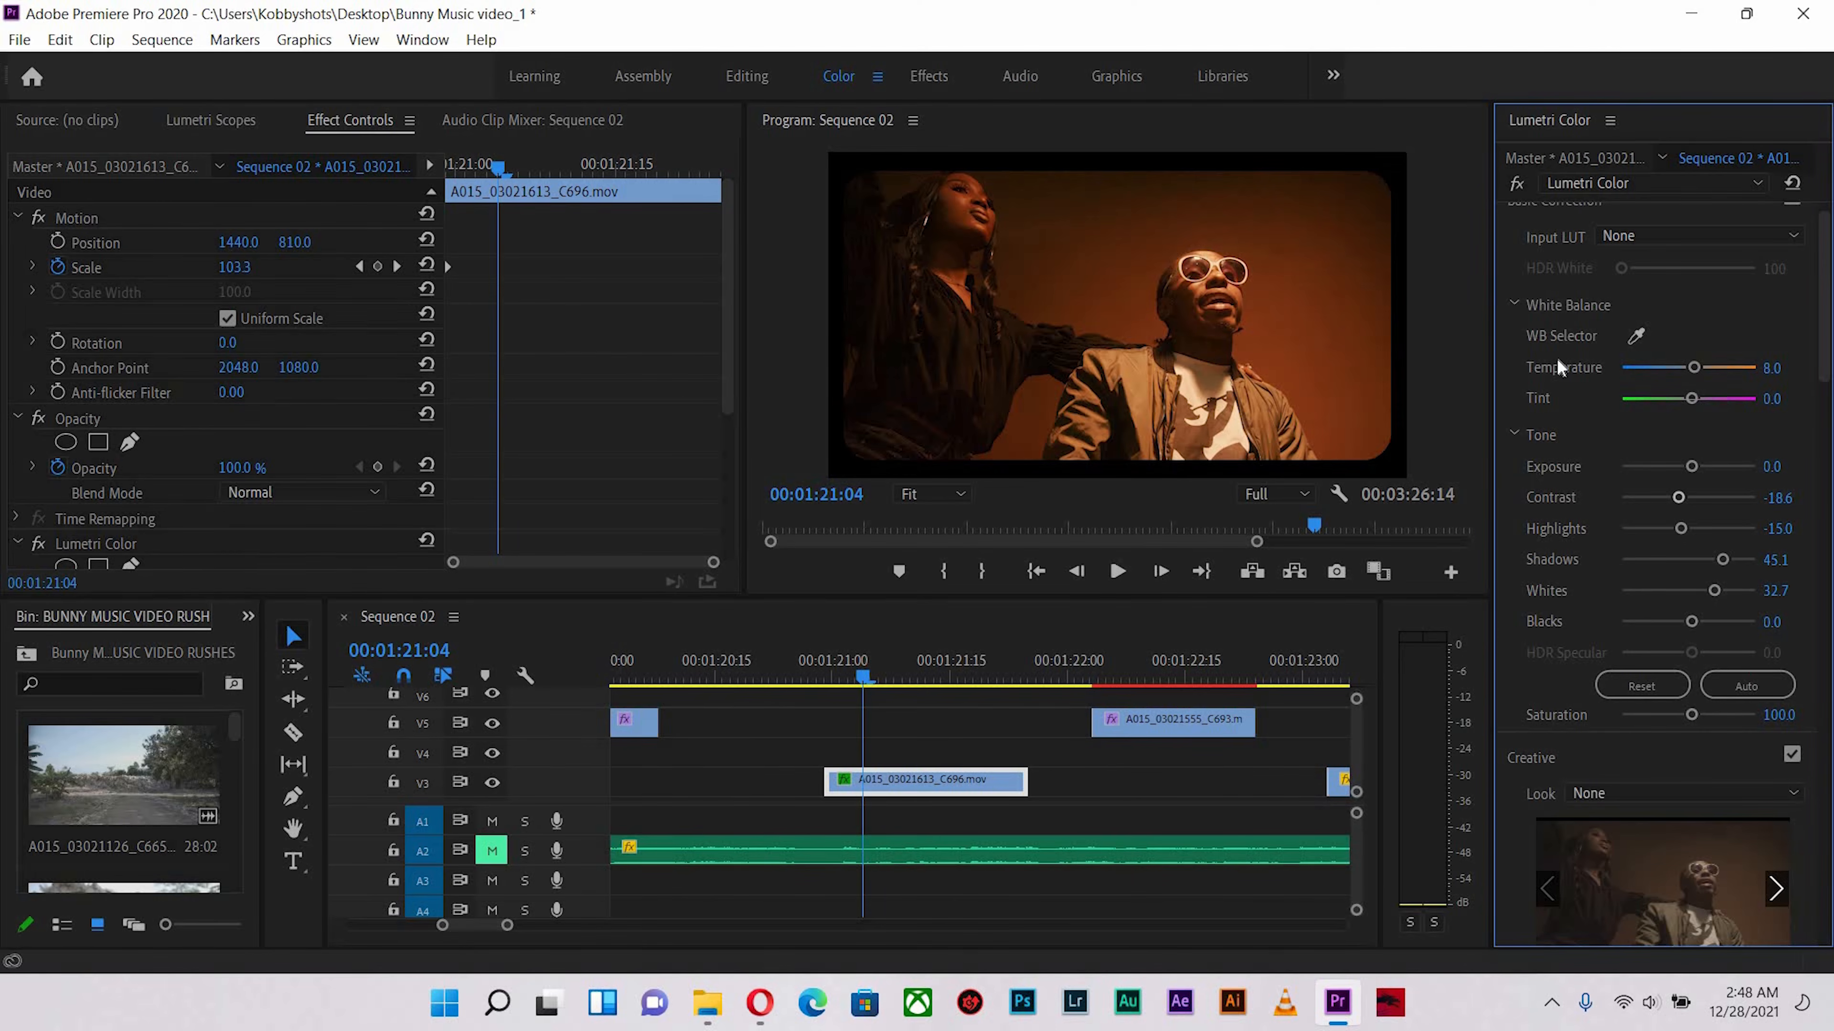
drag(1684, 370, 1670, 369)
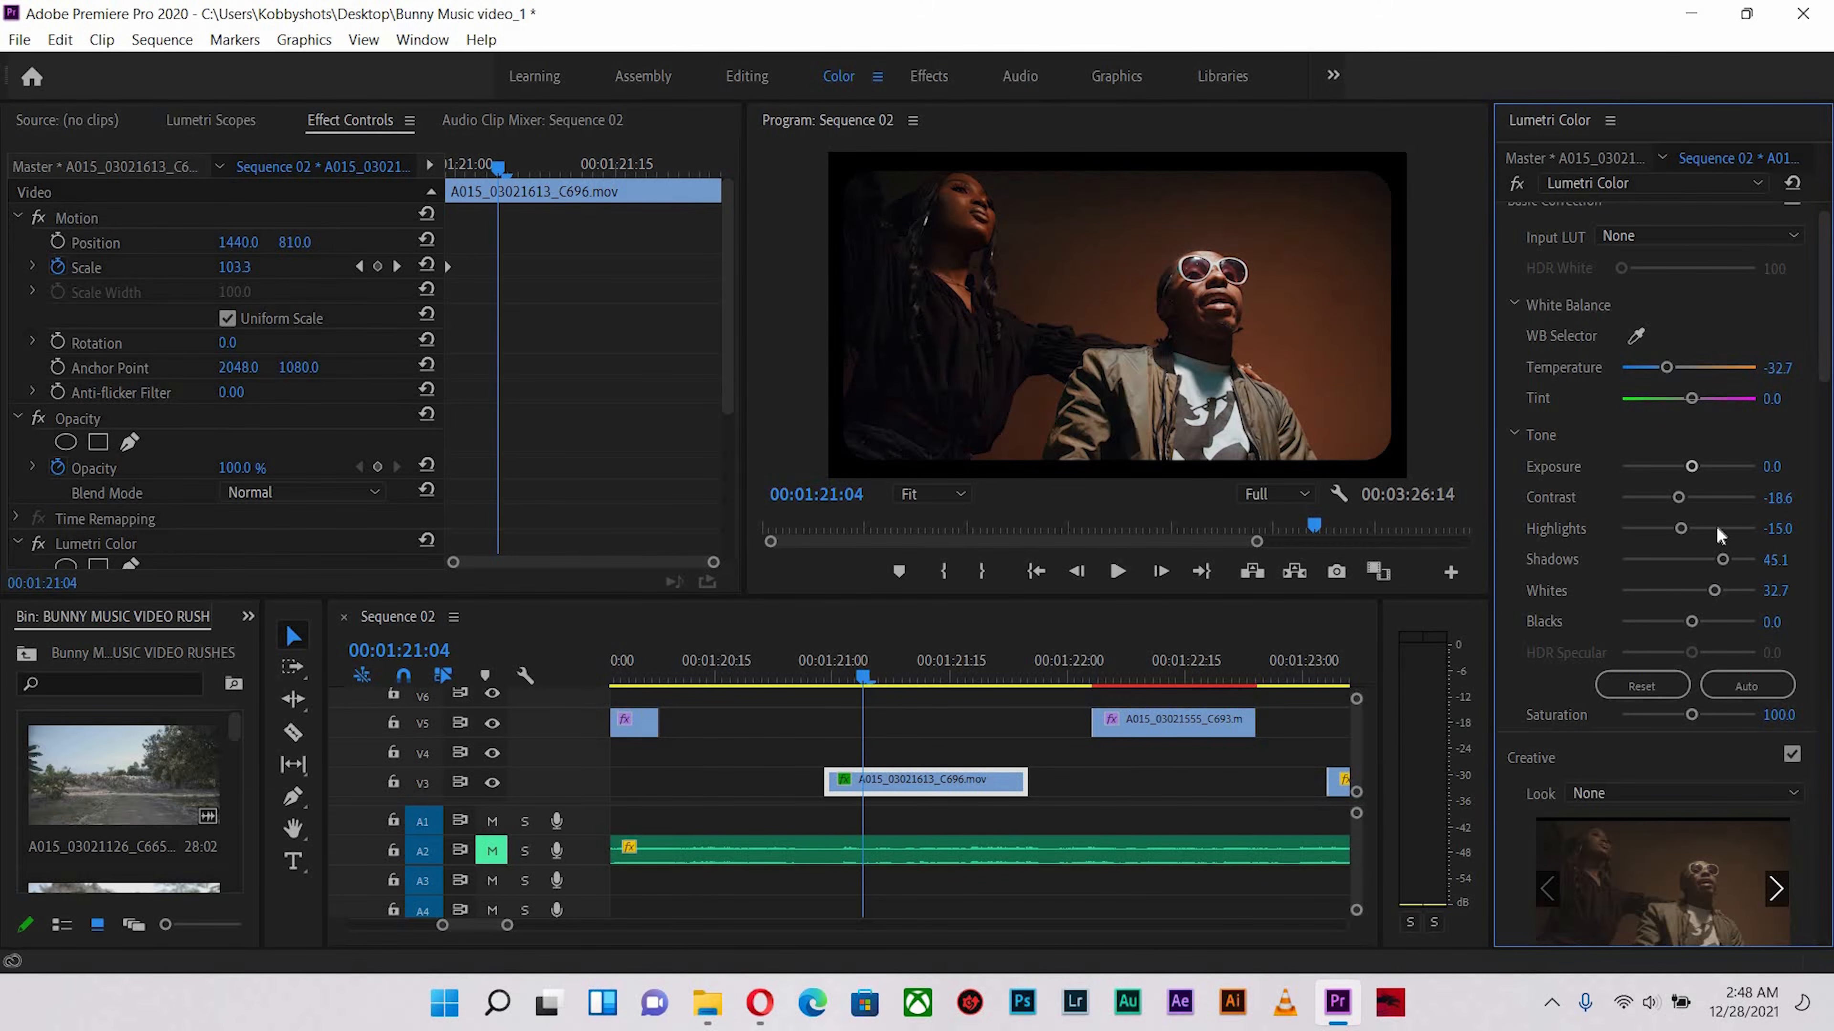
drag(1682, 529, 1654, 530)
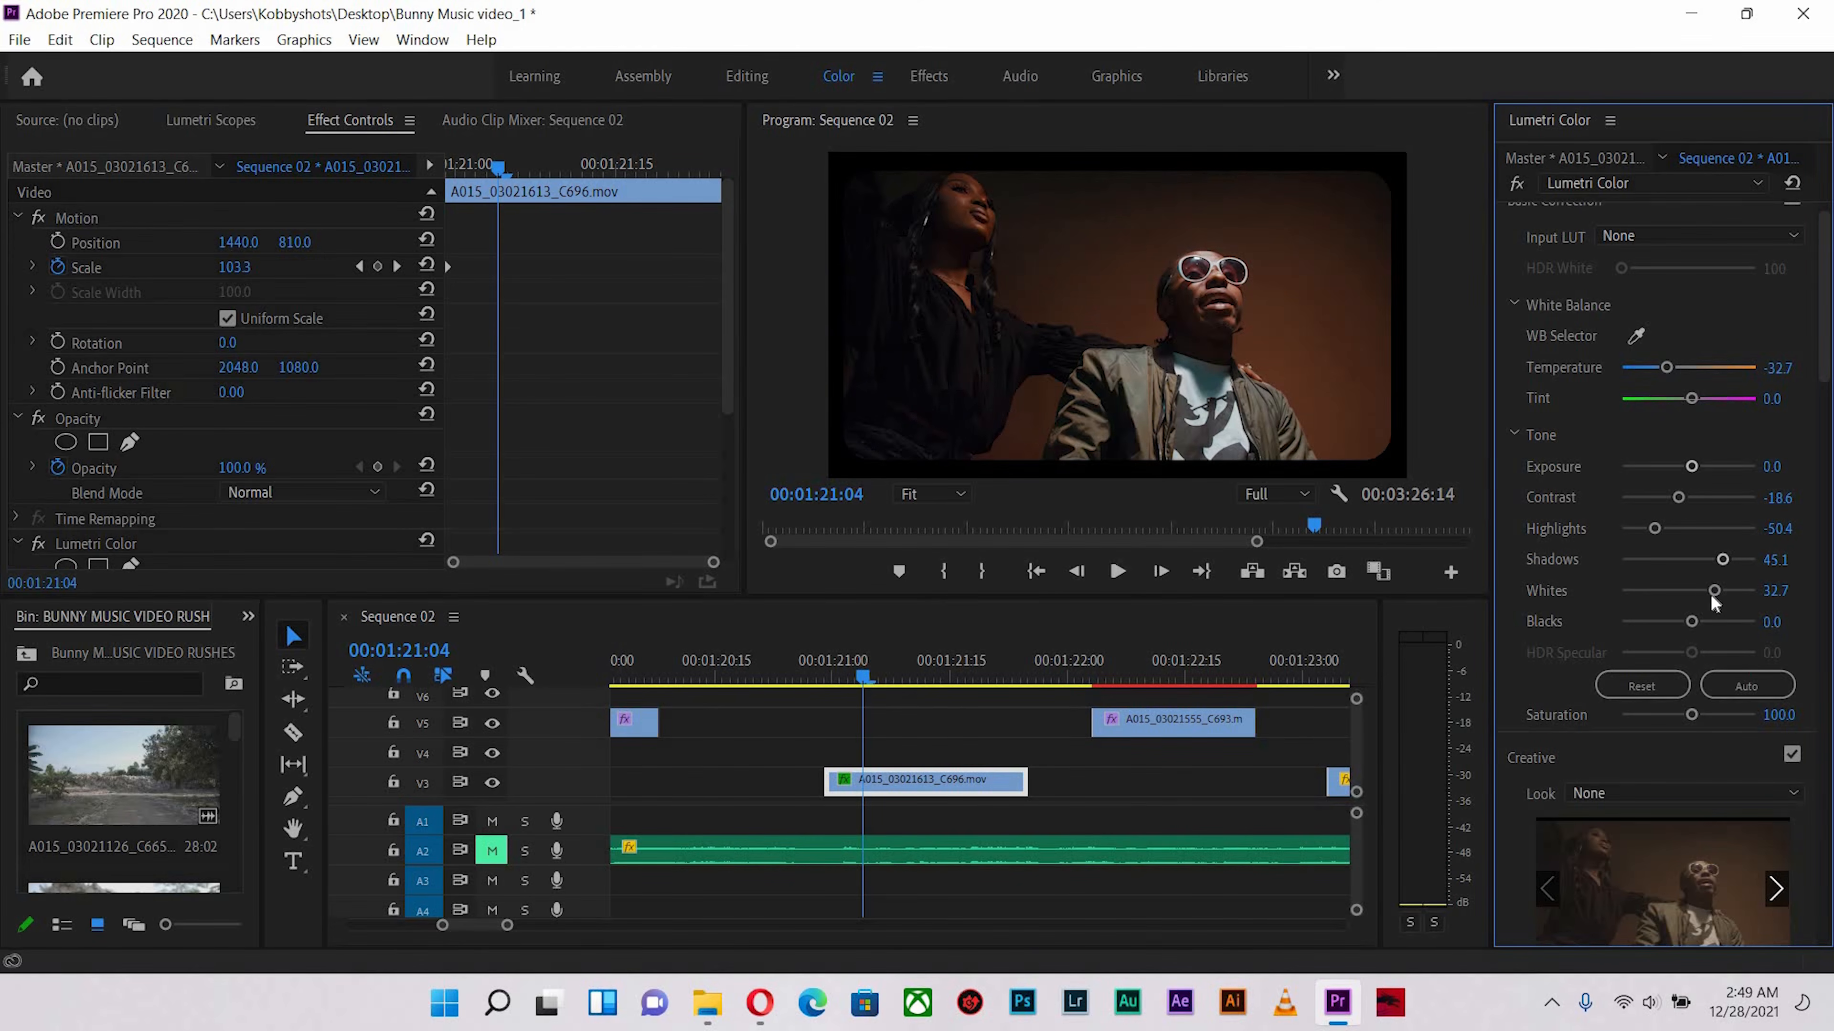
drag(1670, 595, 1675, 599)
drag(1663, 528, 1676, 527)
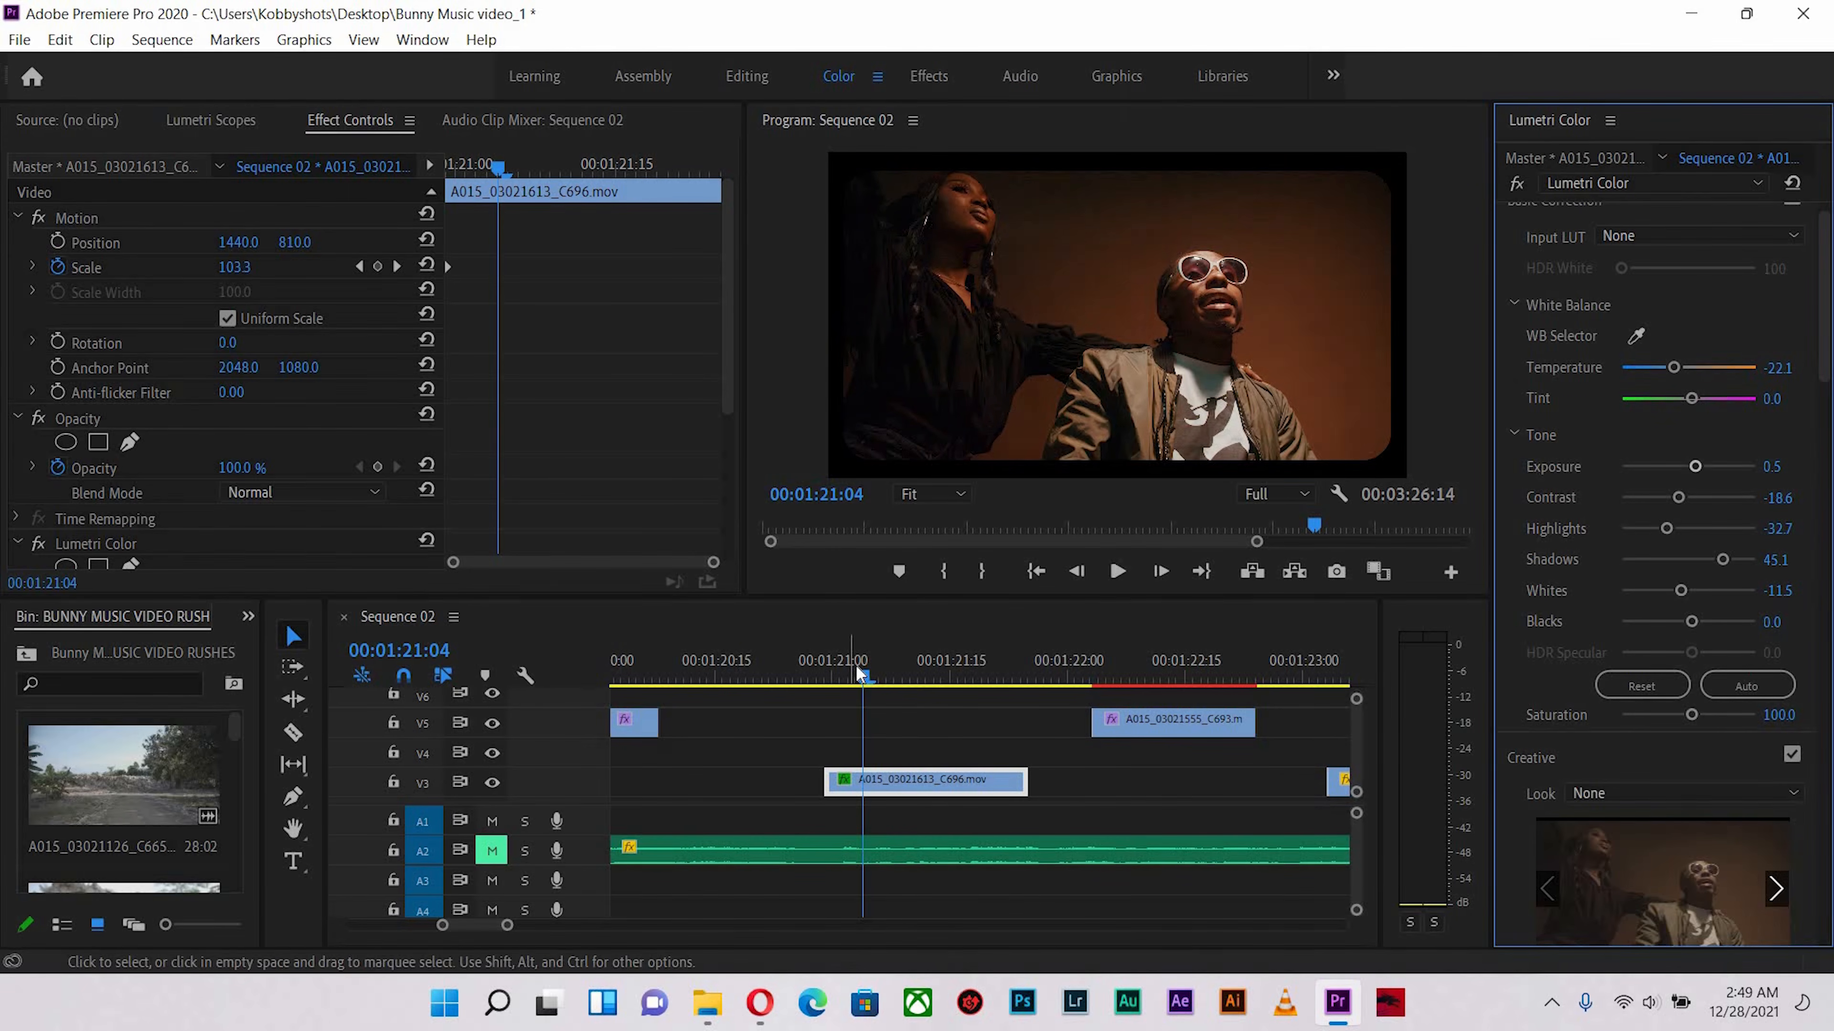
Review A015_03021613_C696.mov in the enlarged preview and set its highlights to -61.1 and whites to -25.7
drag(856, 670, 893, 694)
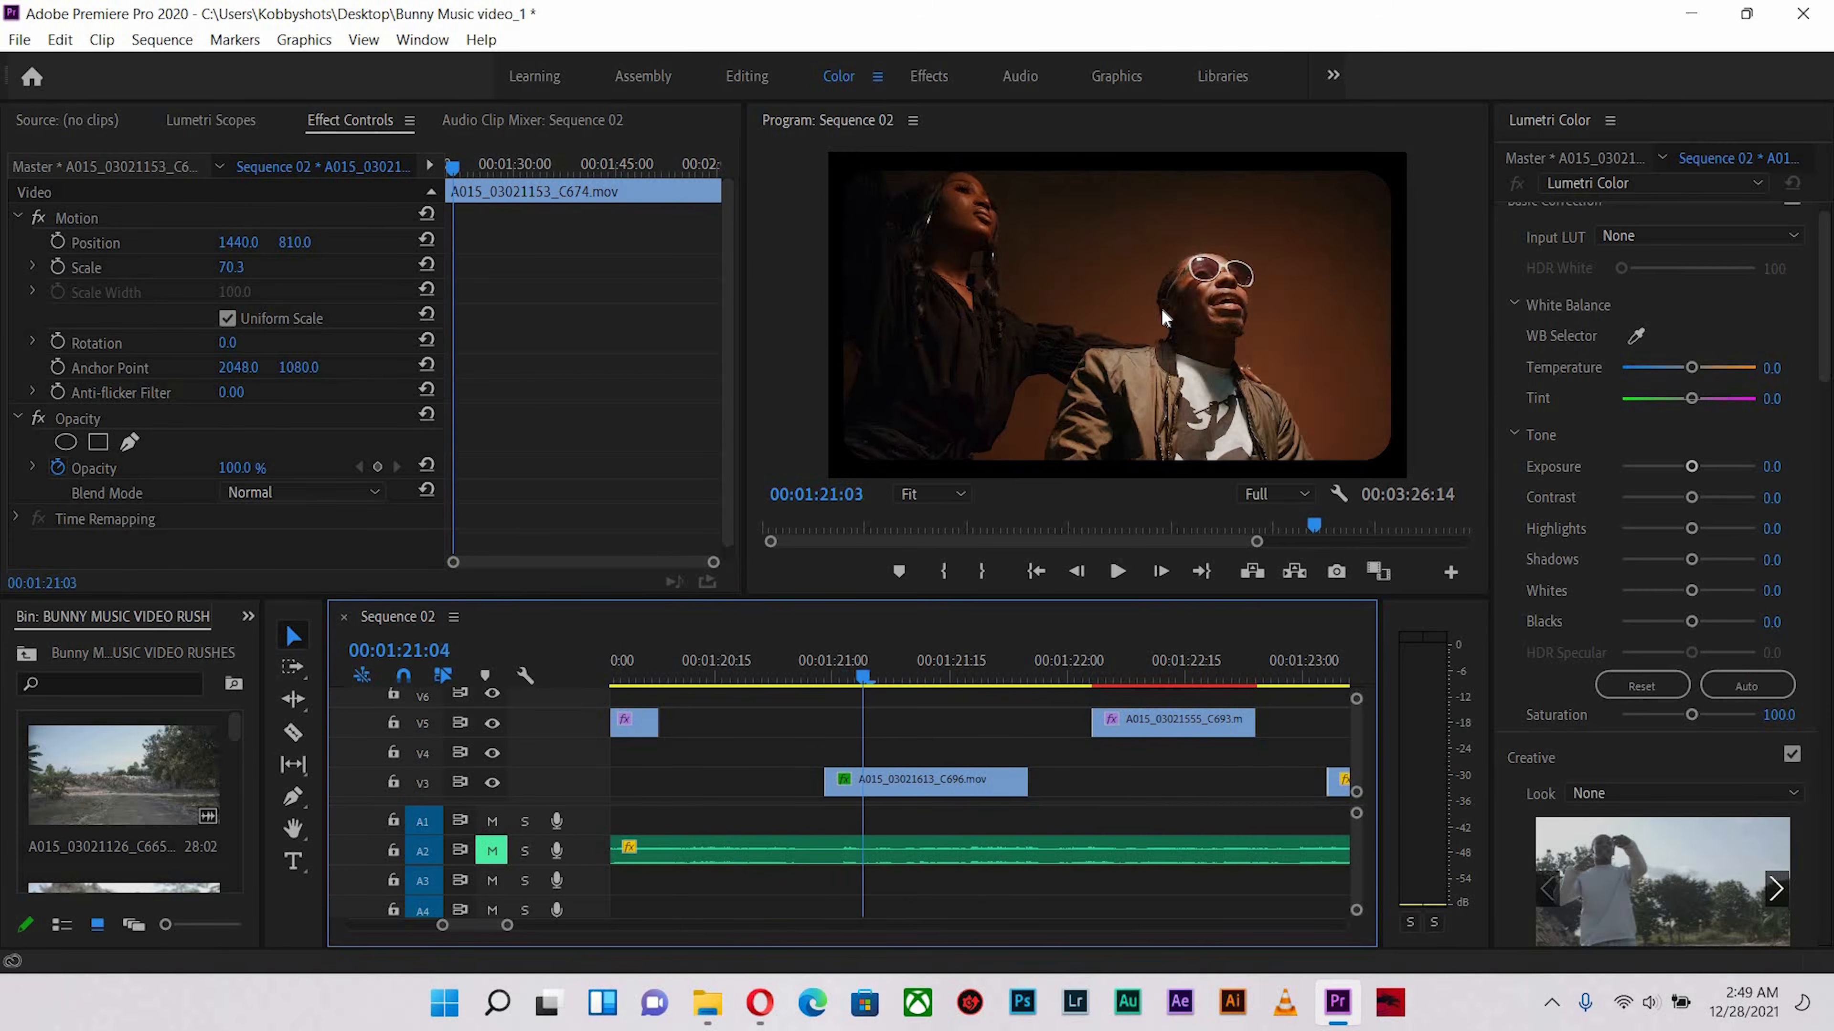
click(1134, 344)
key(shift+grave)
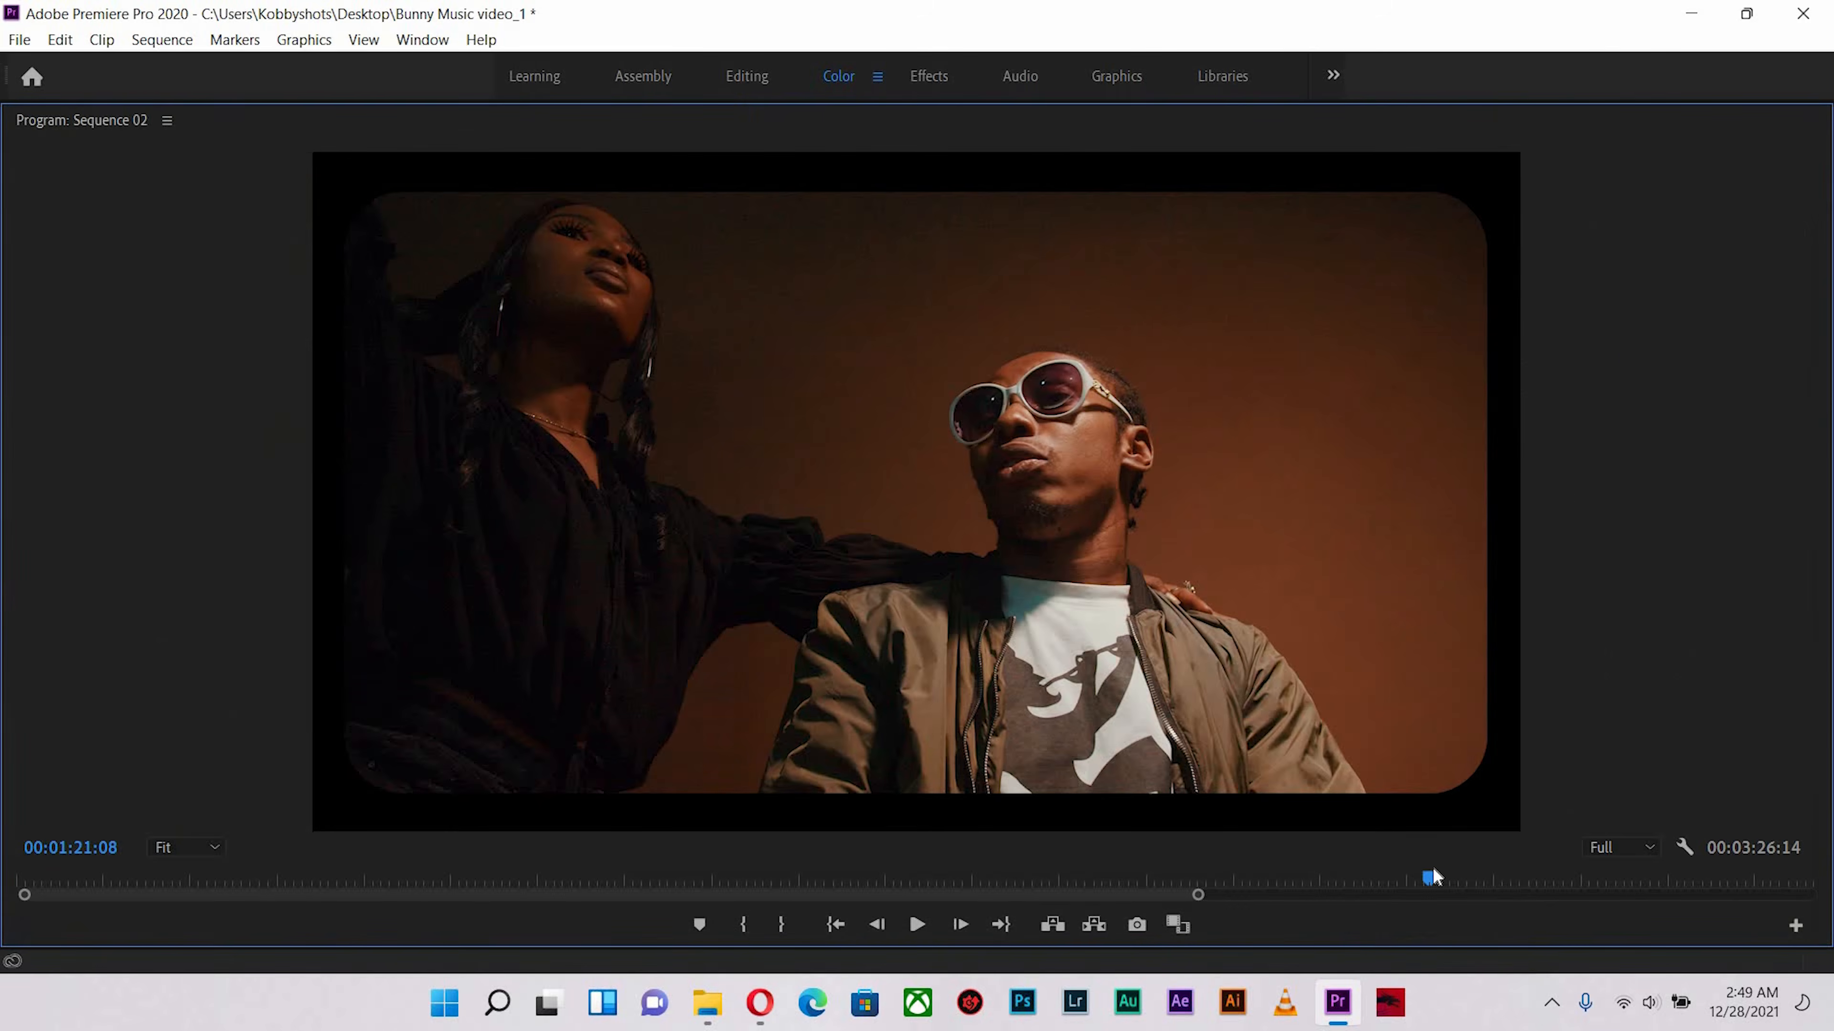
drag(1377, 878, 1437, 877)
key(shift+grave)
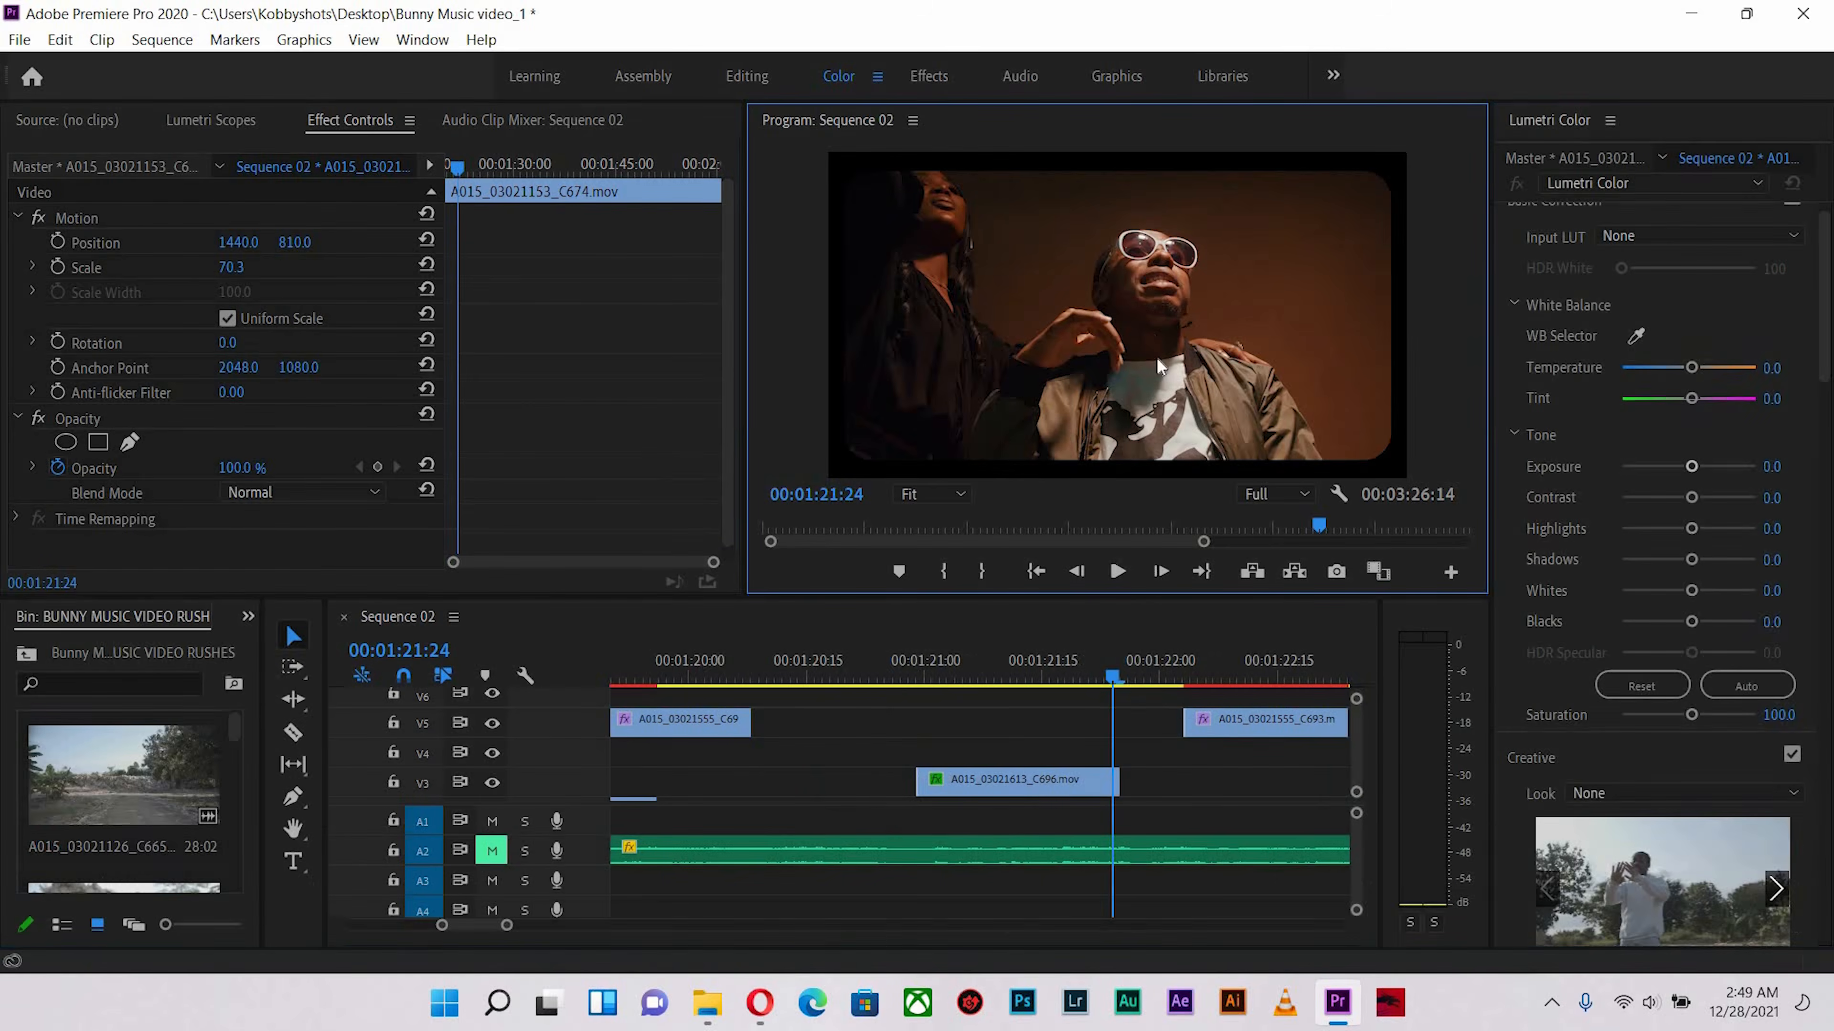
key(shift+grave)
click(1091, 772)
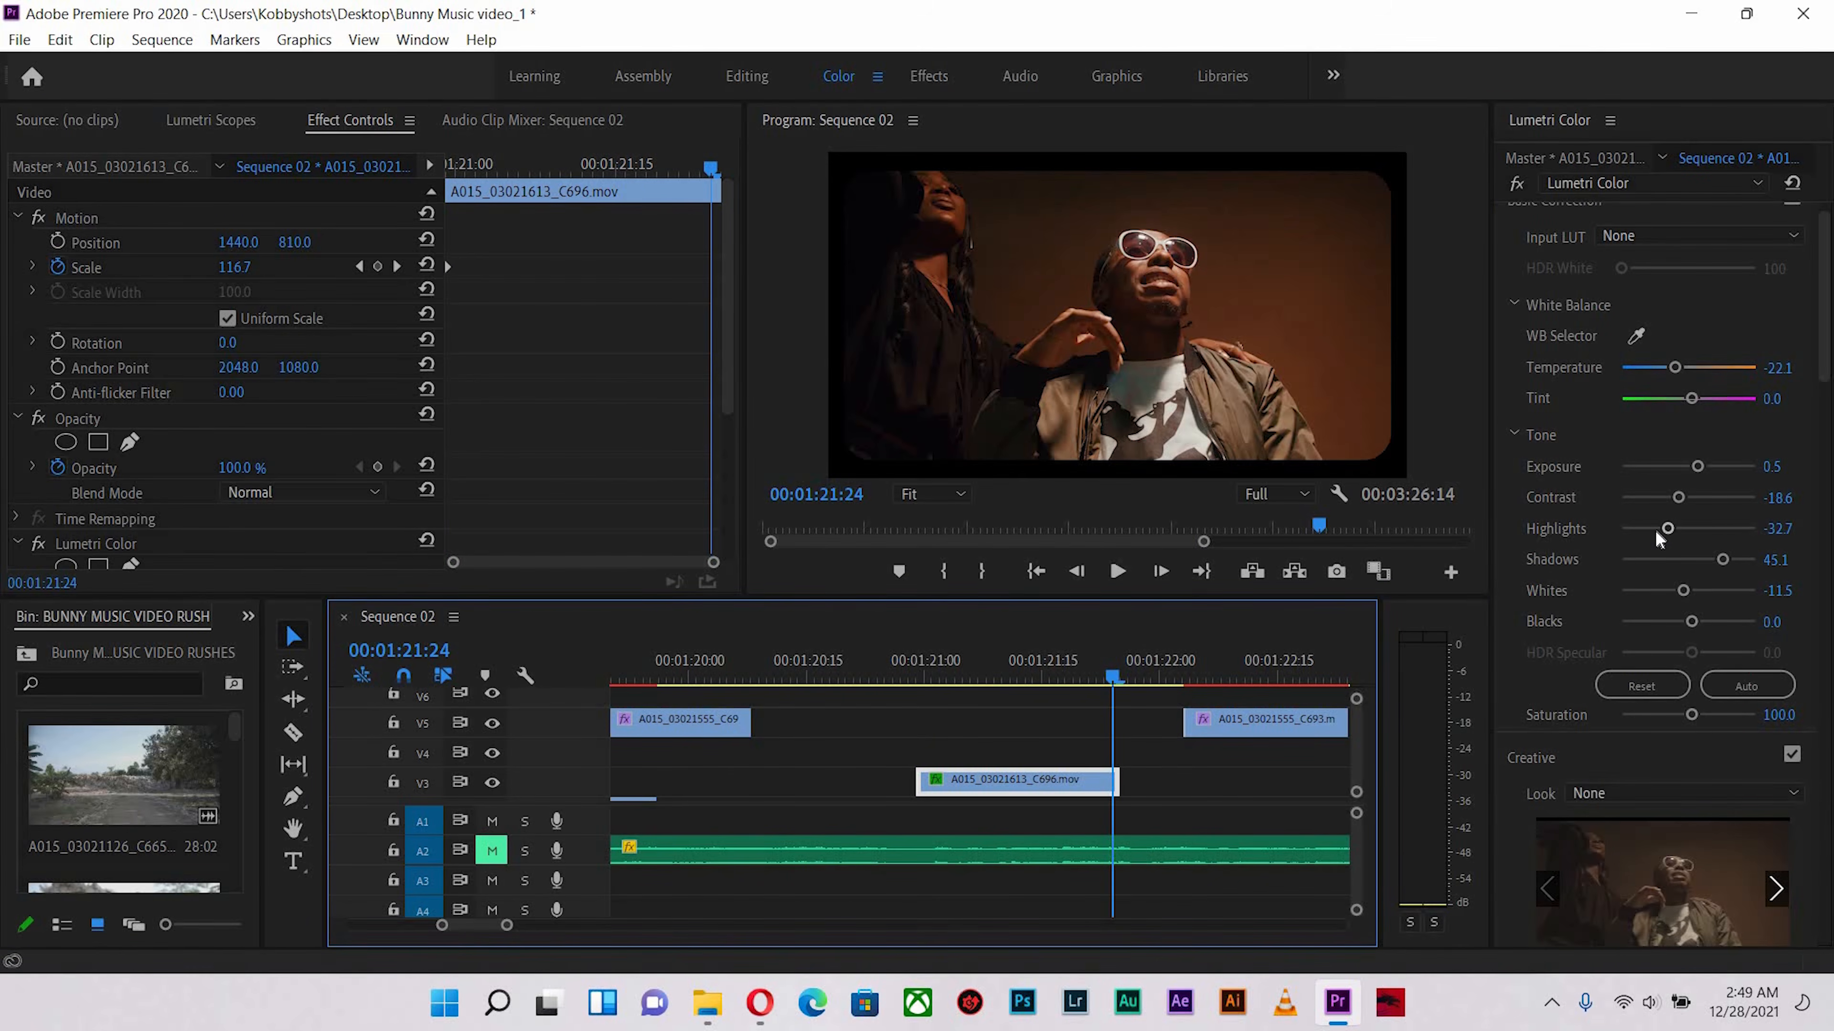
drag(1639, 529, 1663, 589)
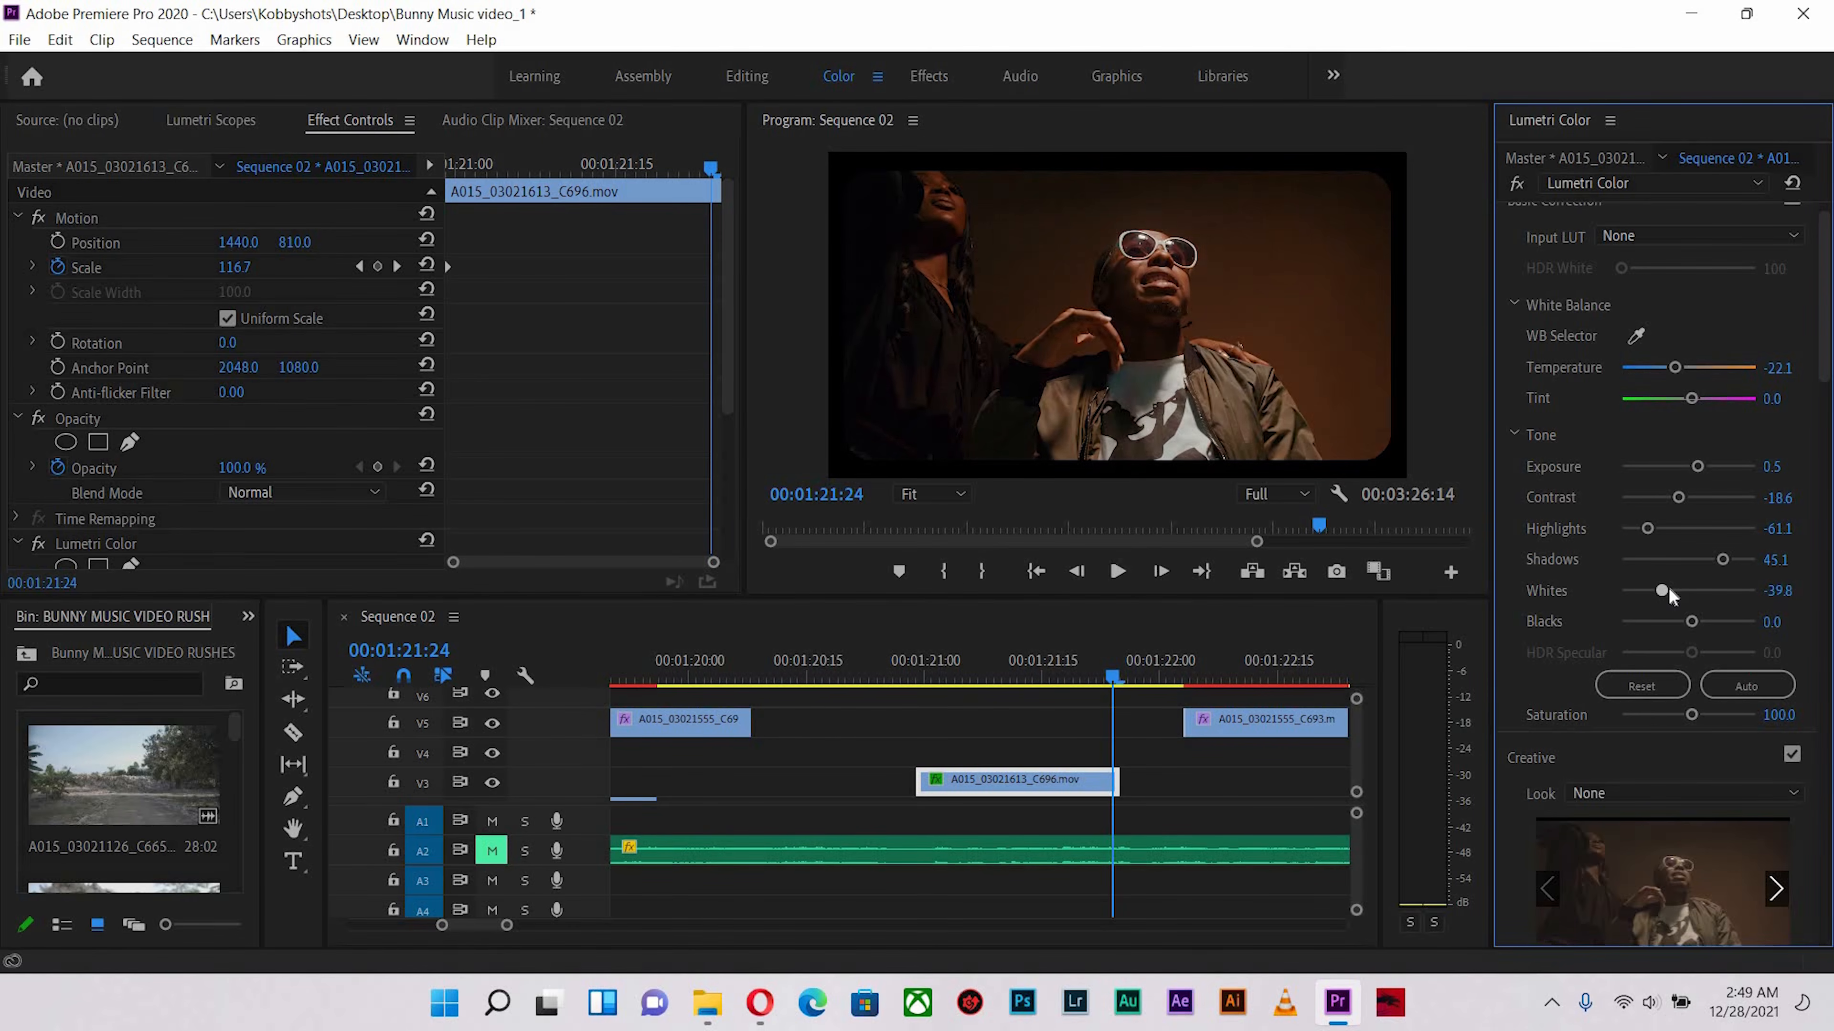
click(930, 674)
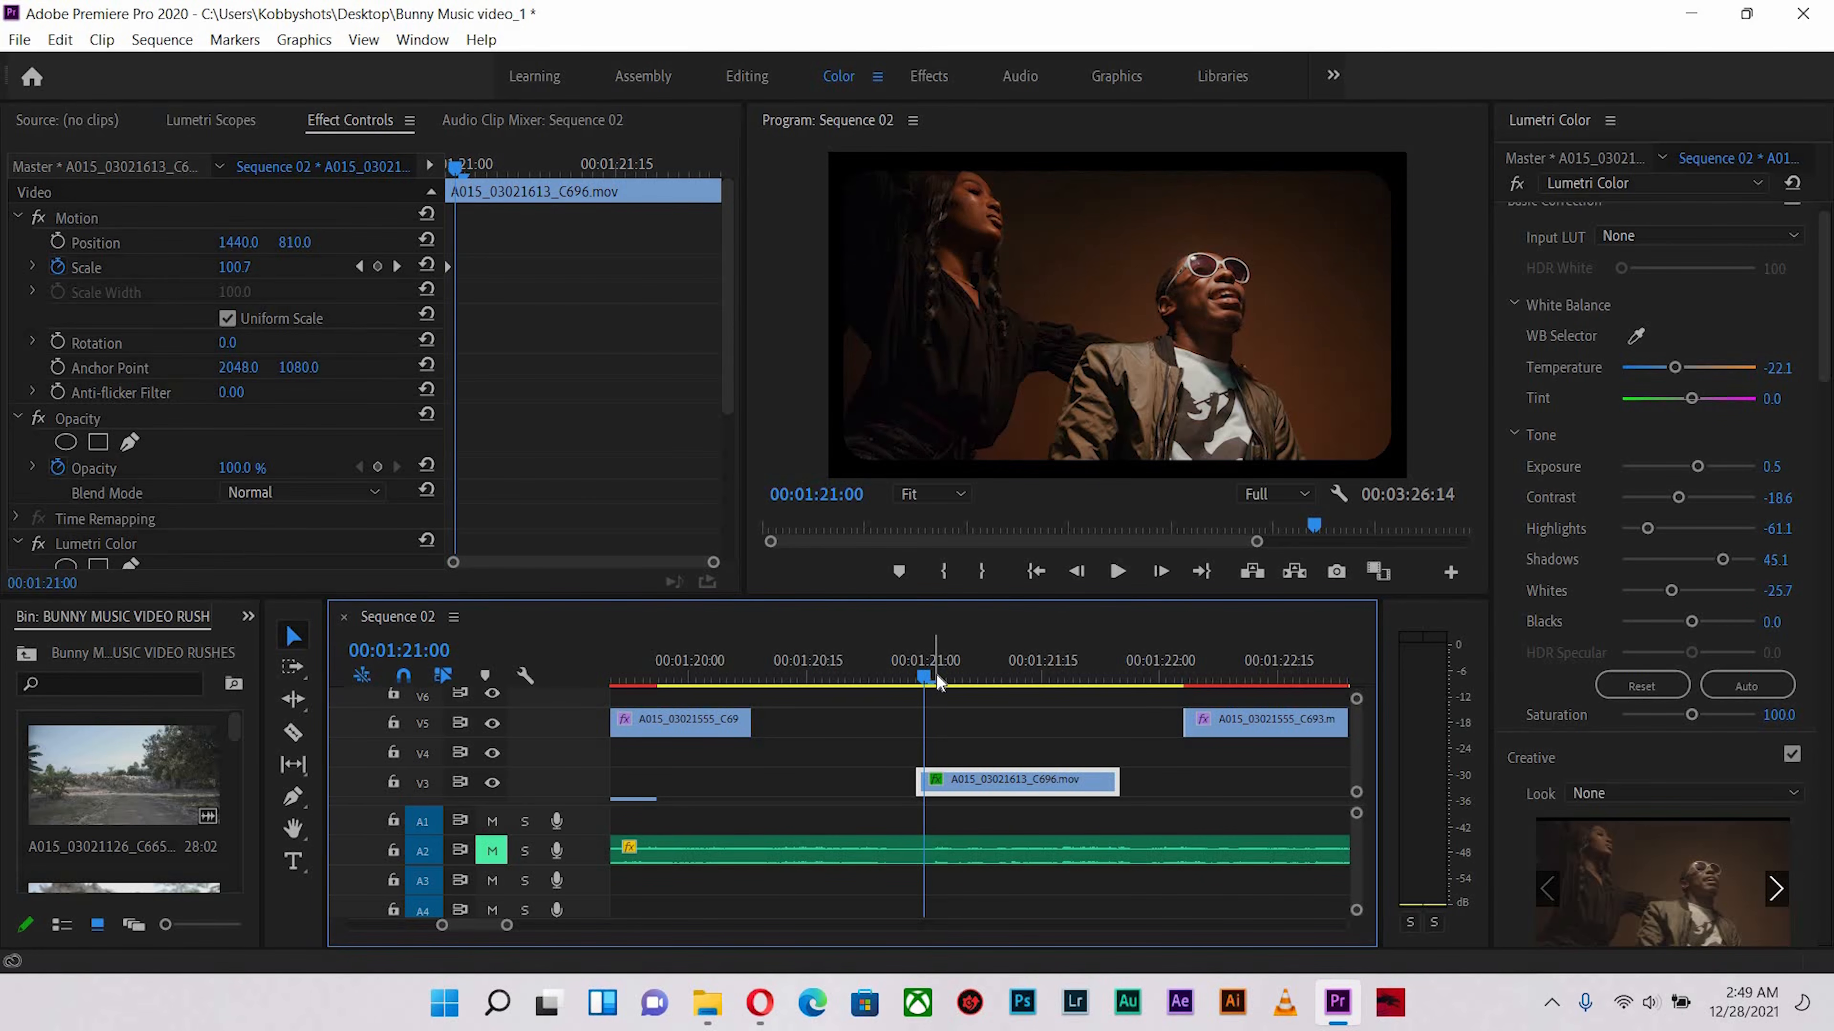
click(1037, 679)
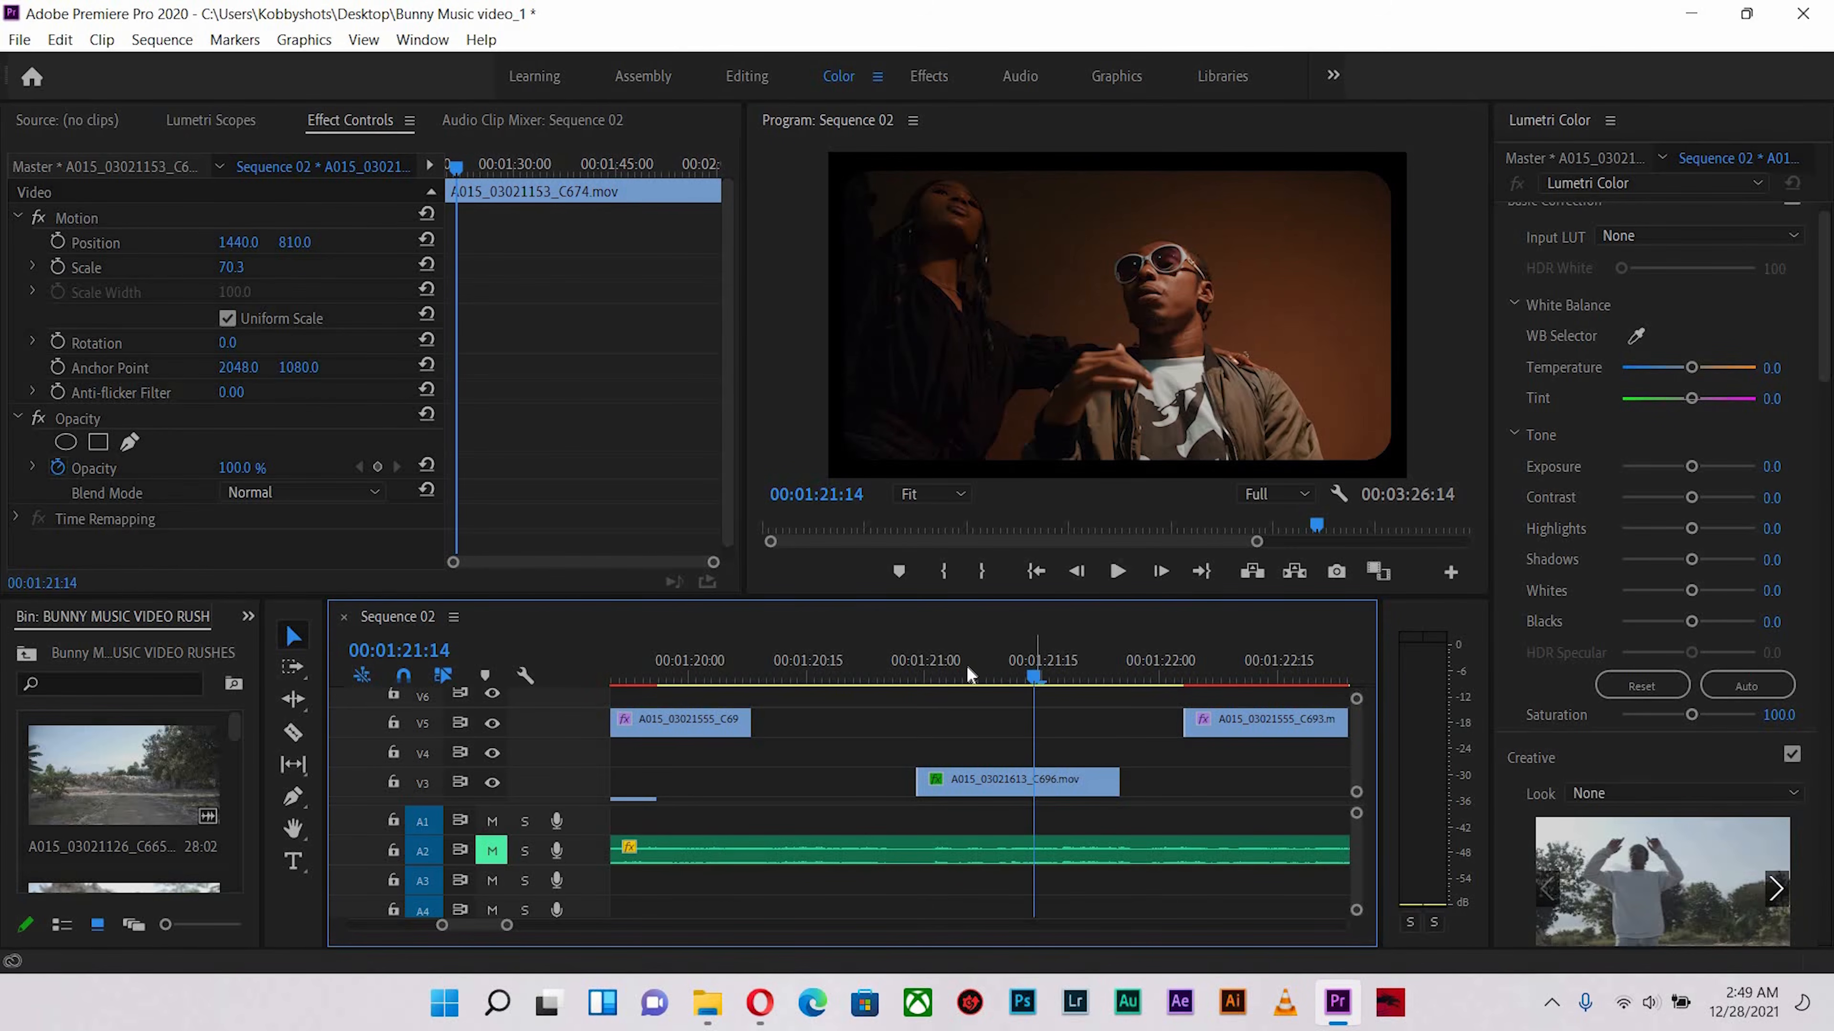
Copy the adjusted Lumetri Color effect from A015_03021613_C696.mov onto the next V3 clip near 00:01:23:18
key(minus)
drag(967, 672, 1259, 662)
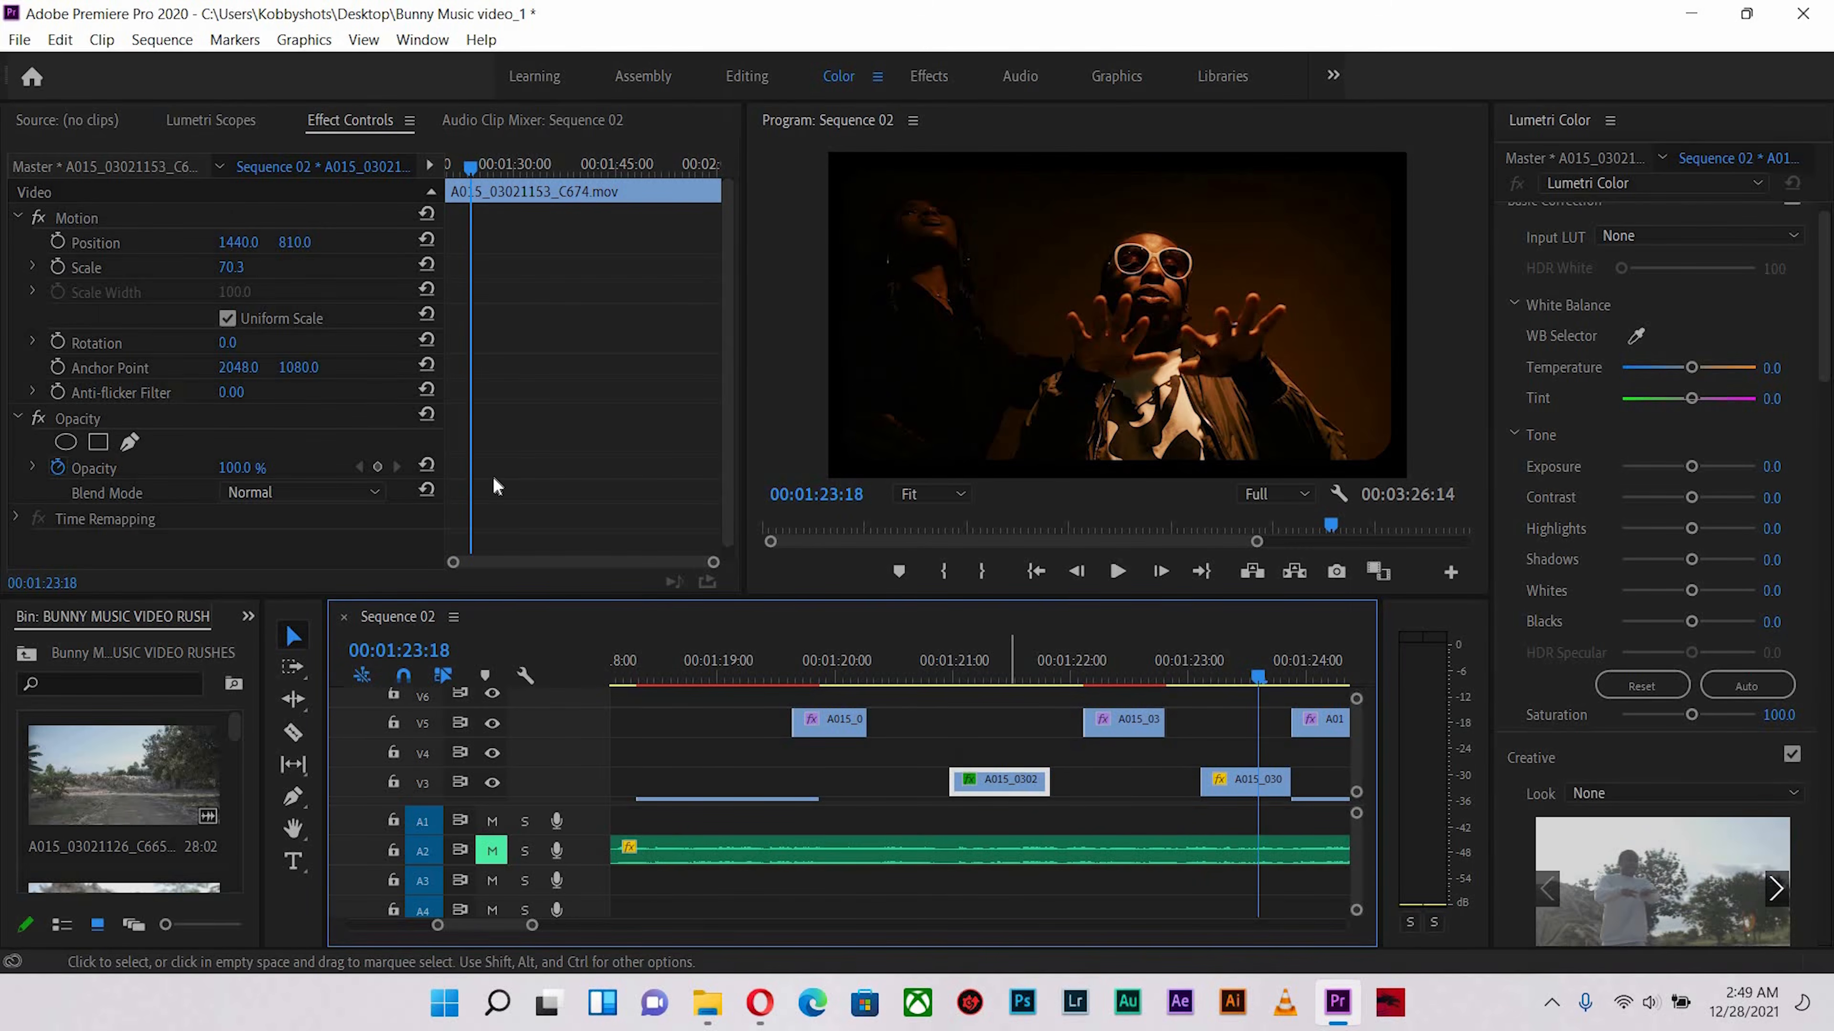
scroll(69, 298, down, 5)
click(71, 306)
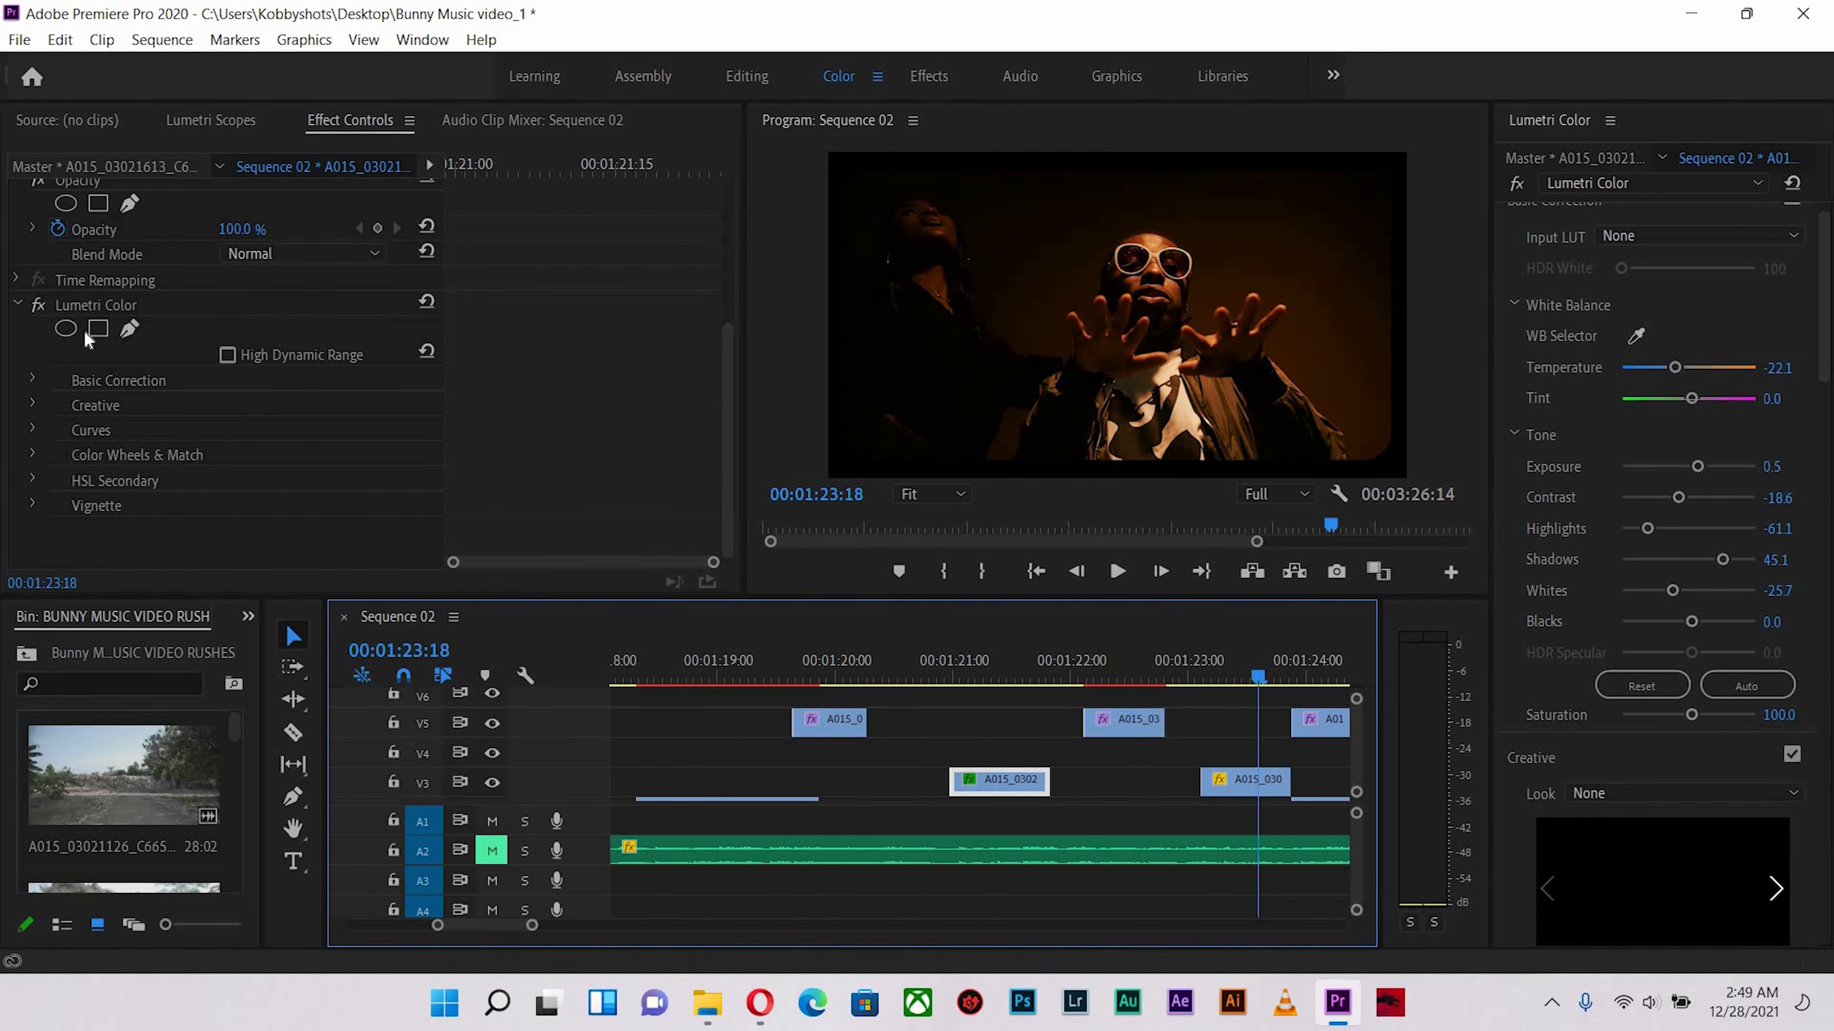
click(1252, 780)
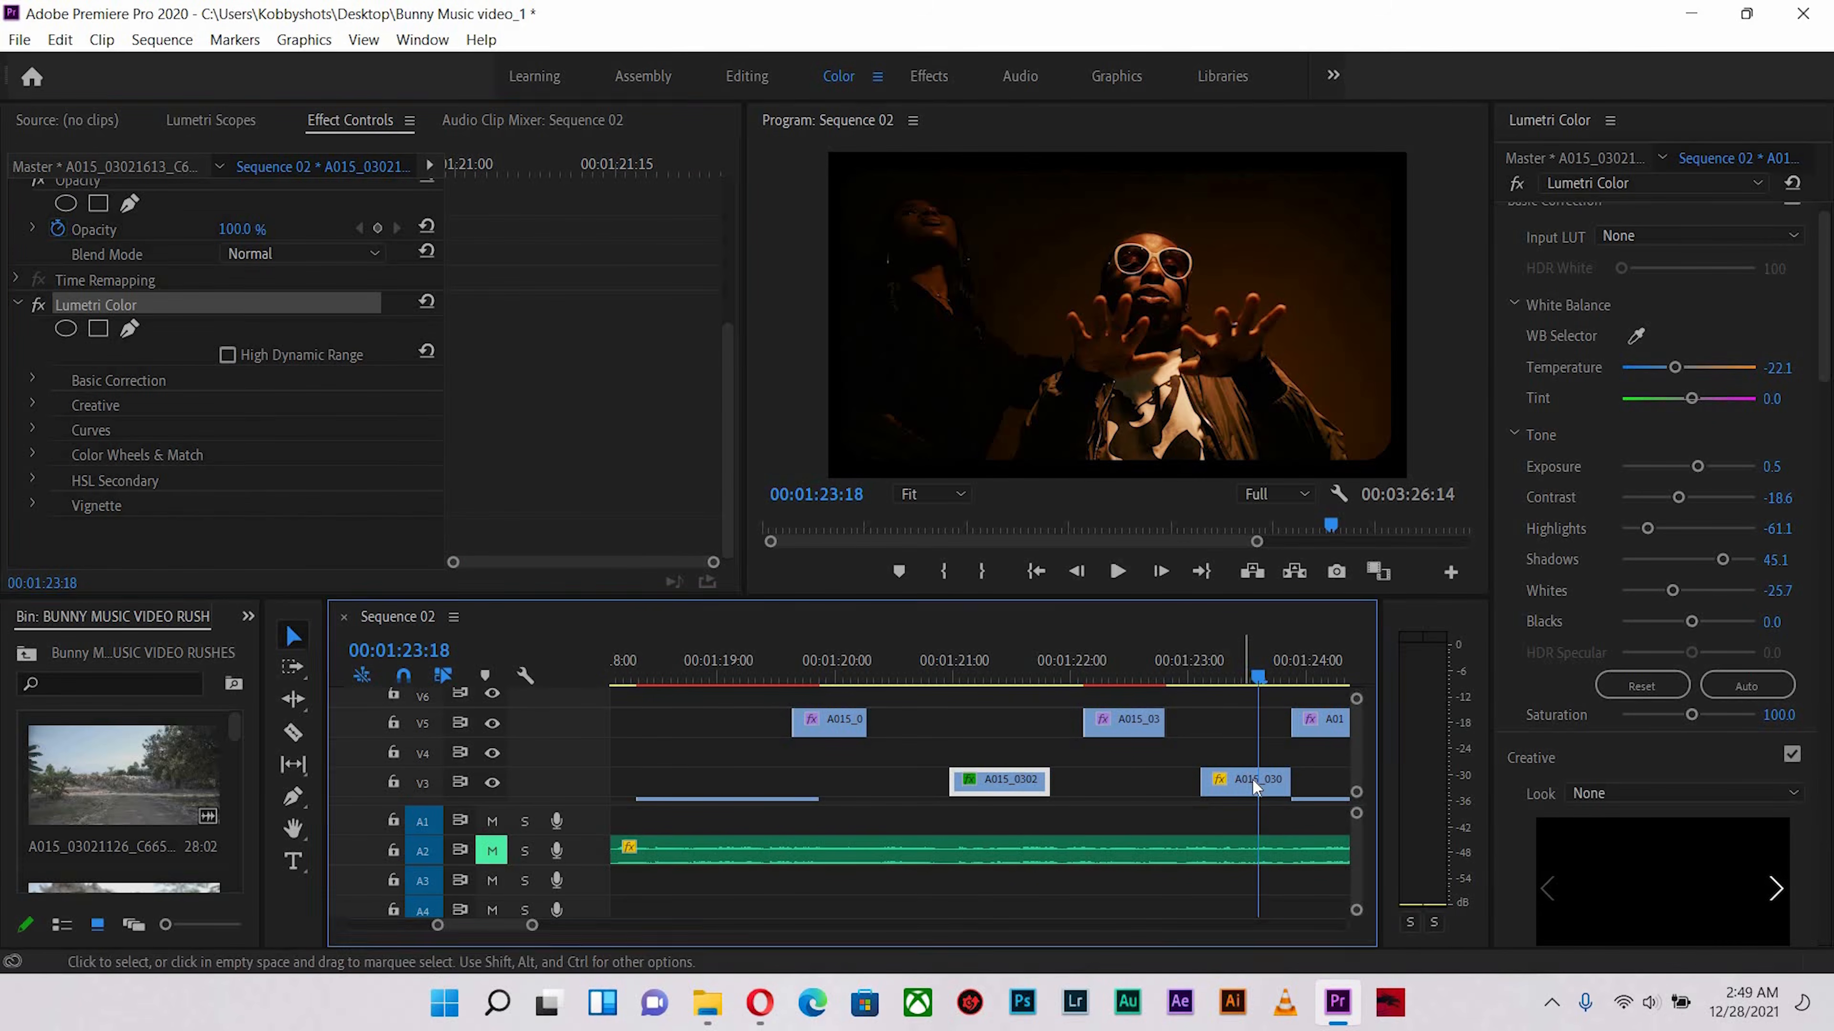
key(ctrl+v)
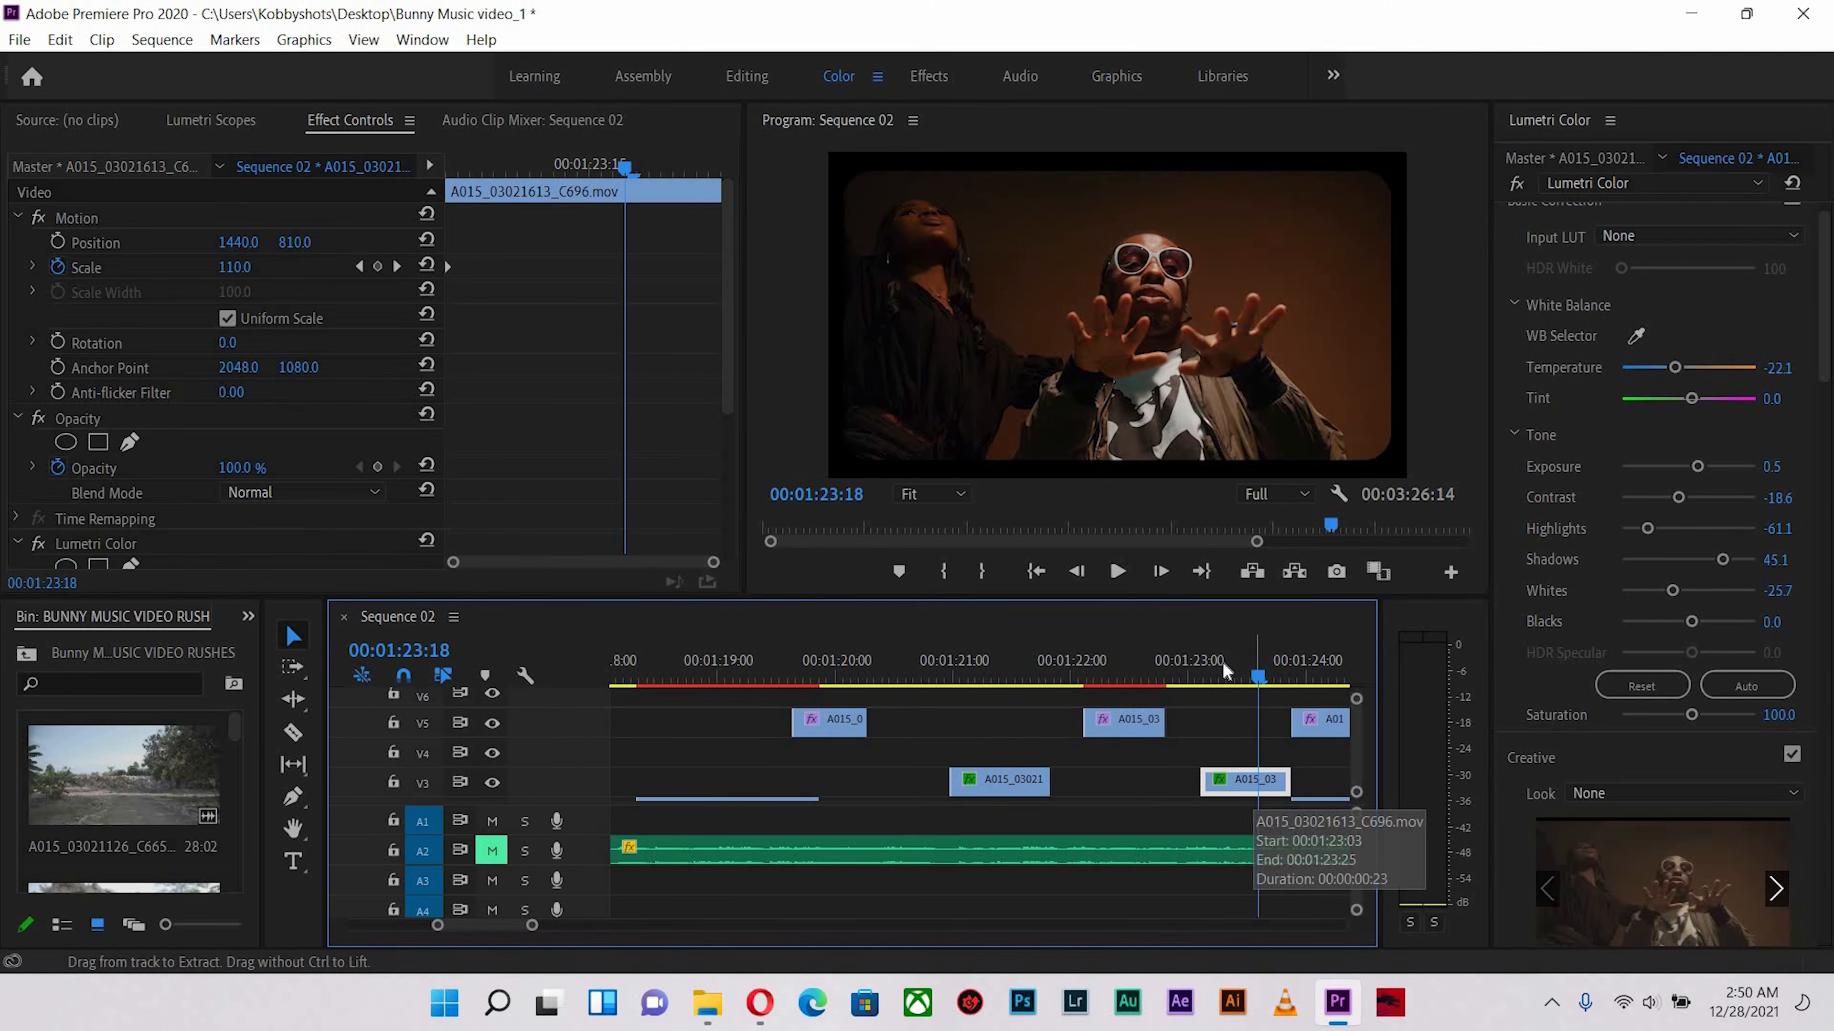
click(1211, 677)
click(1258, 675)
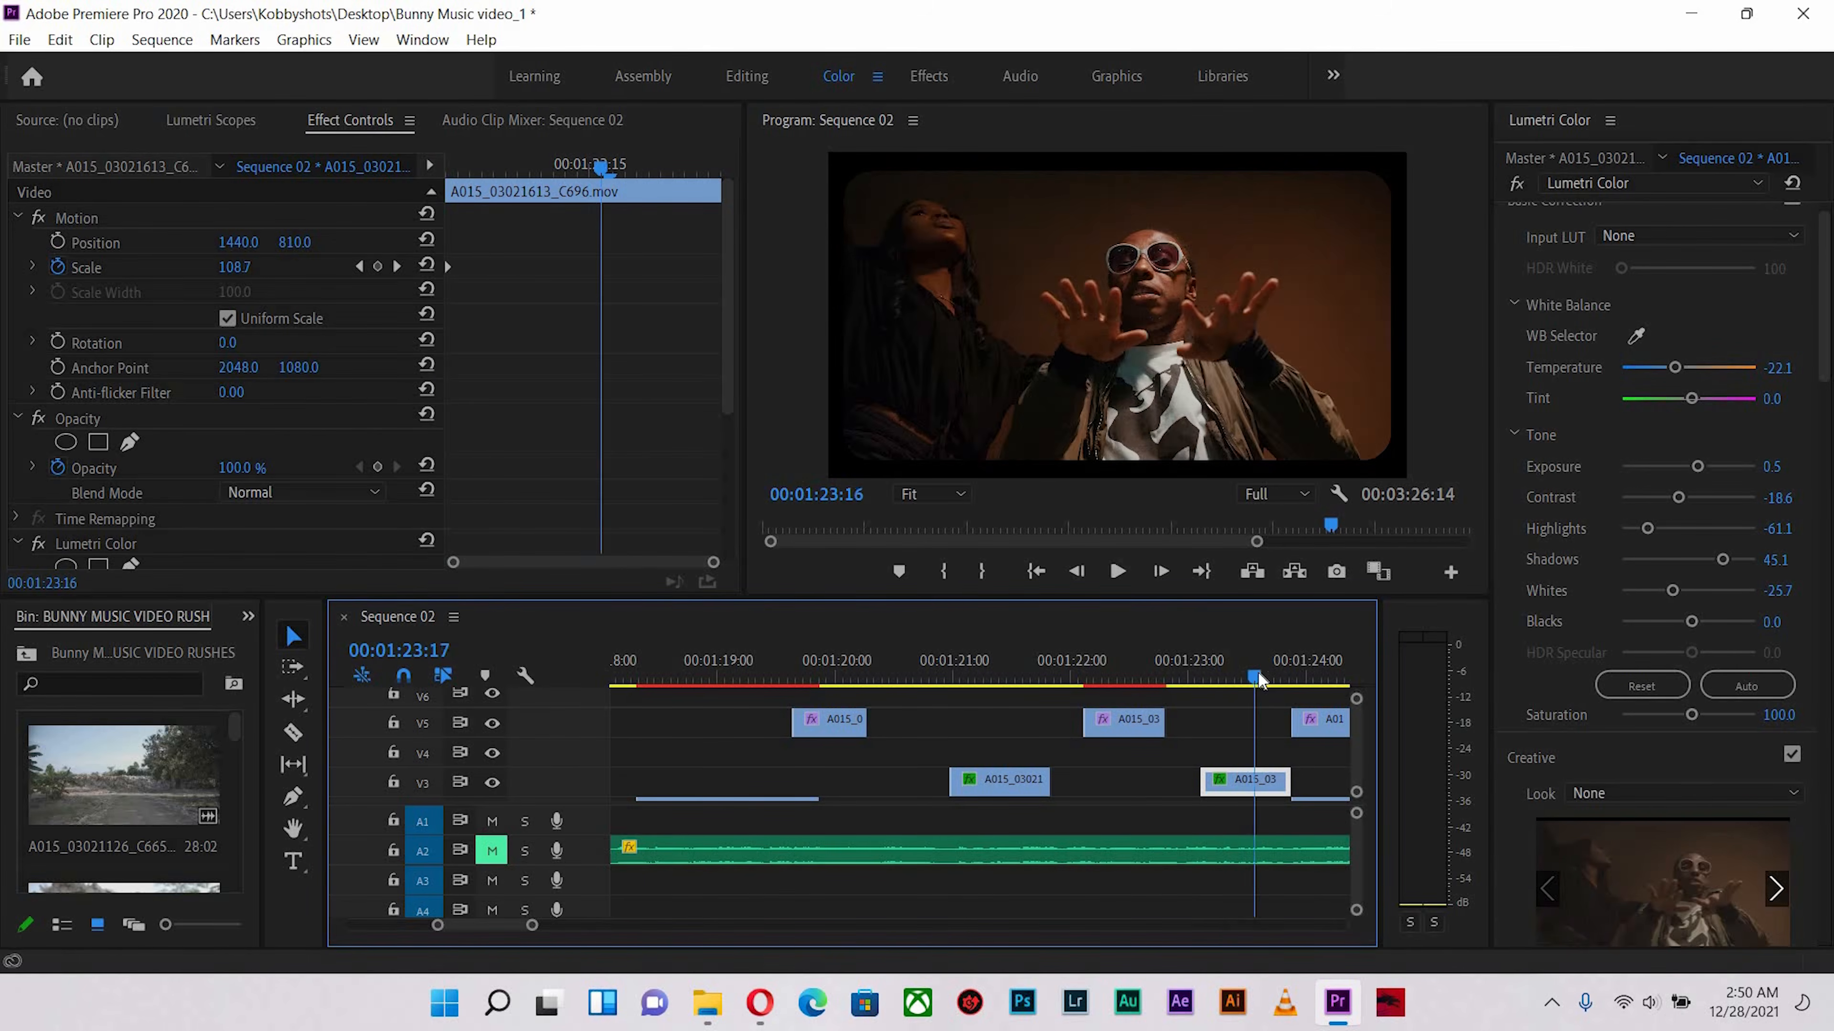
Paste the copied Lumetri Color effect onto the V3 clip near 00:01:25:22
key(minus)
click(1157, 676)
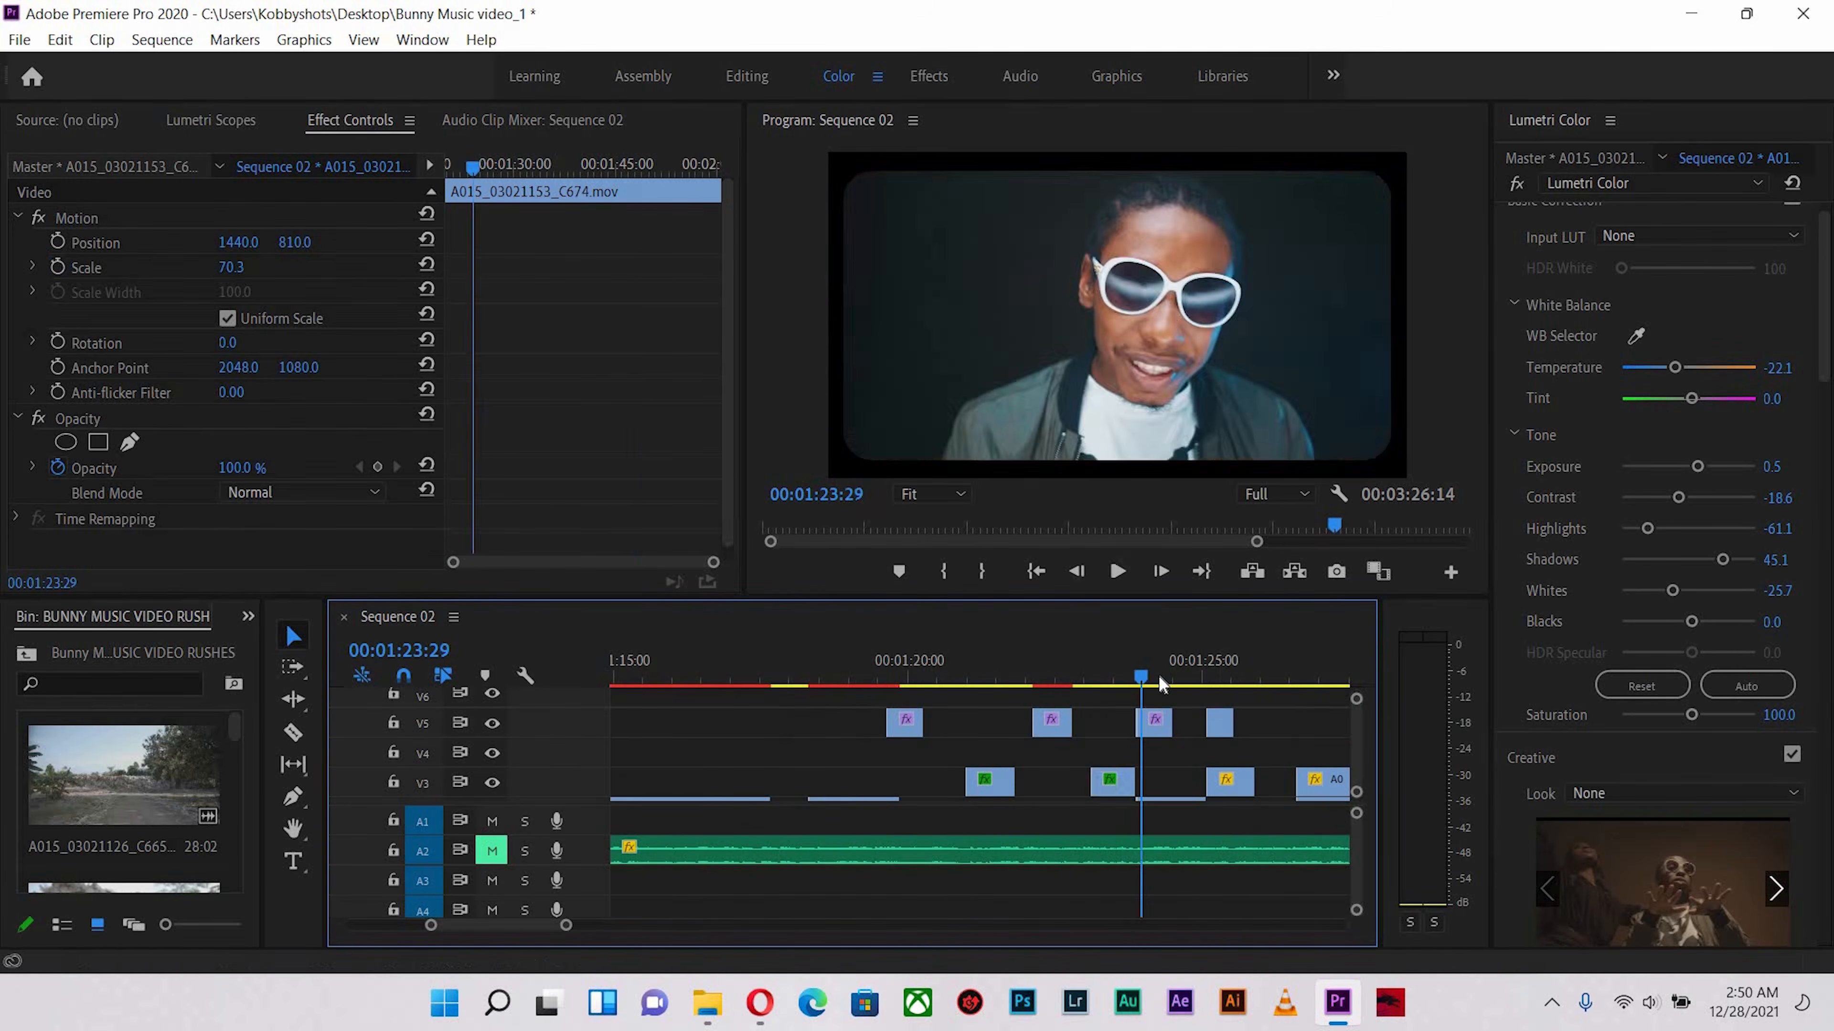
drag(1081, 681, 1260, 679)
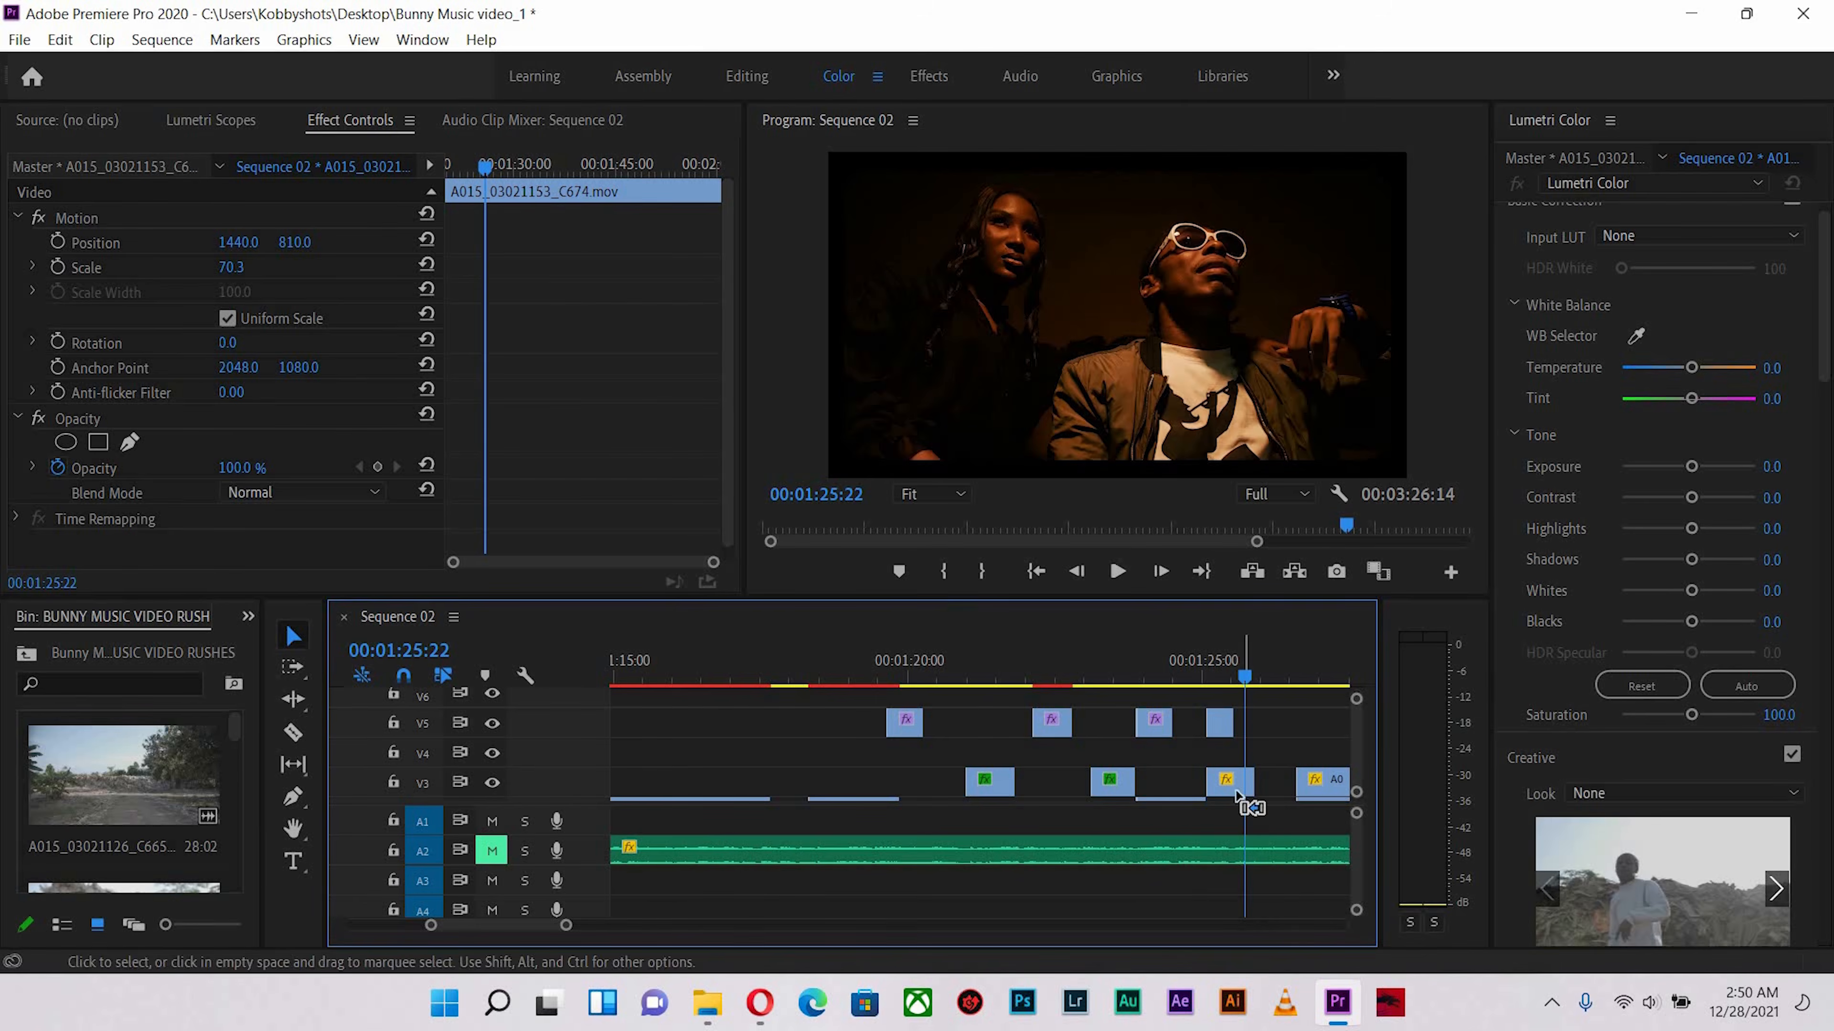
click(1239, 785)
key(ctrl+v)
click(1235, 672)
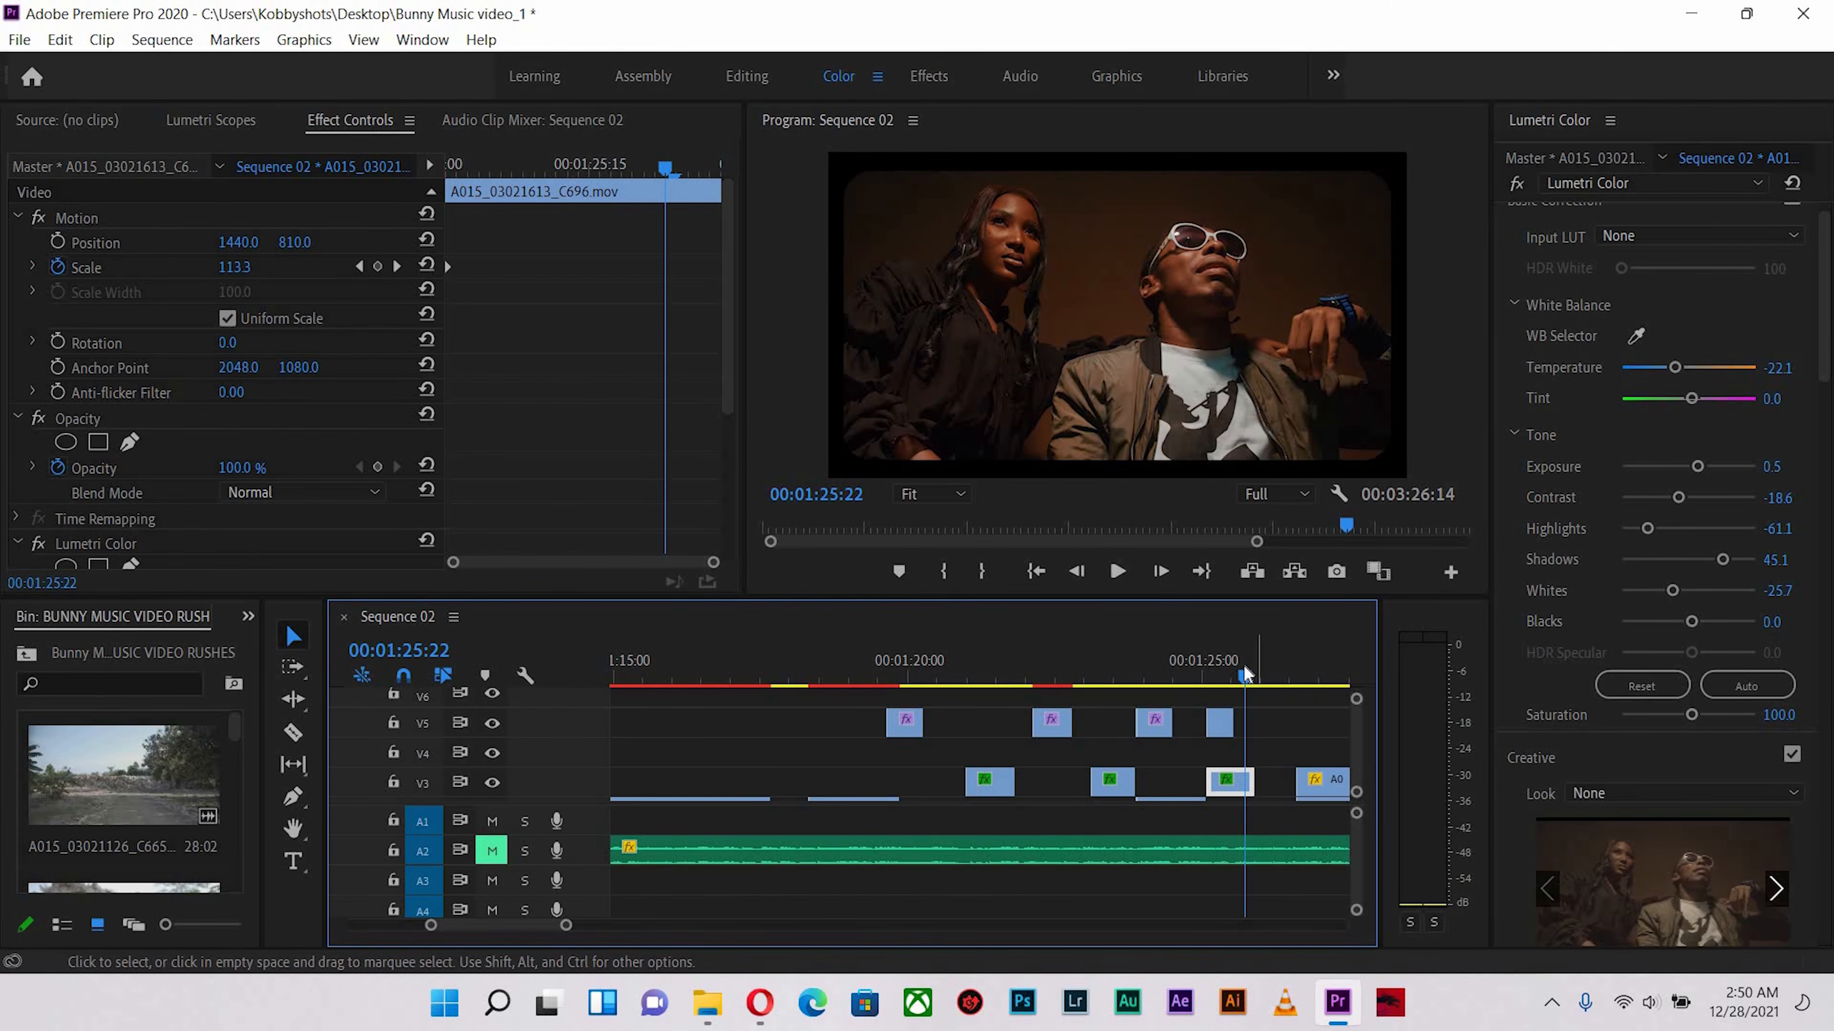
Scrub and play through the sequence from 00:01:26:12 to about 00:01:54:06 to look for further clips that need correction
click(1290, 661)
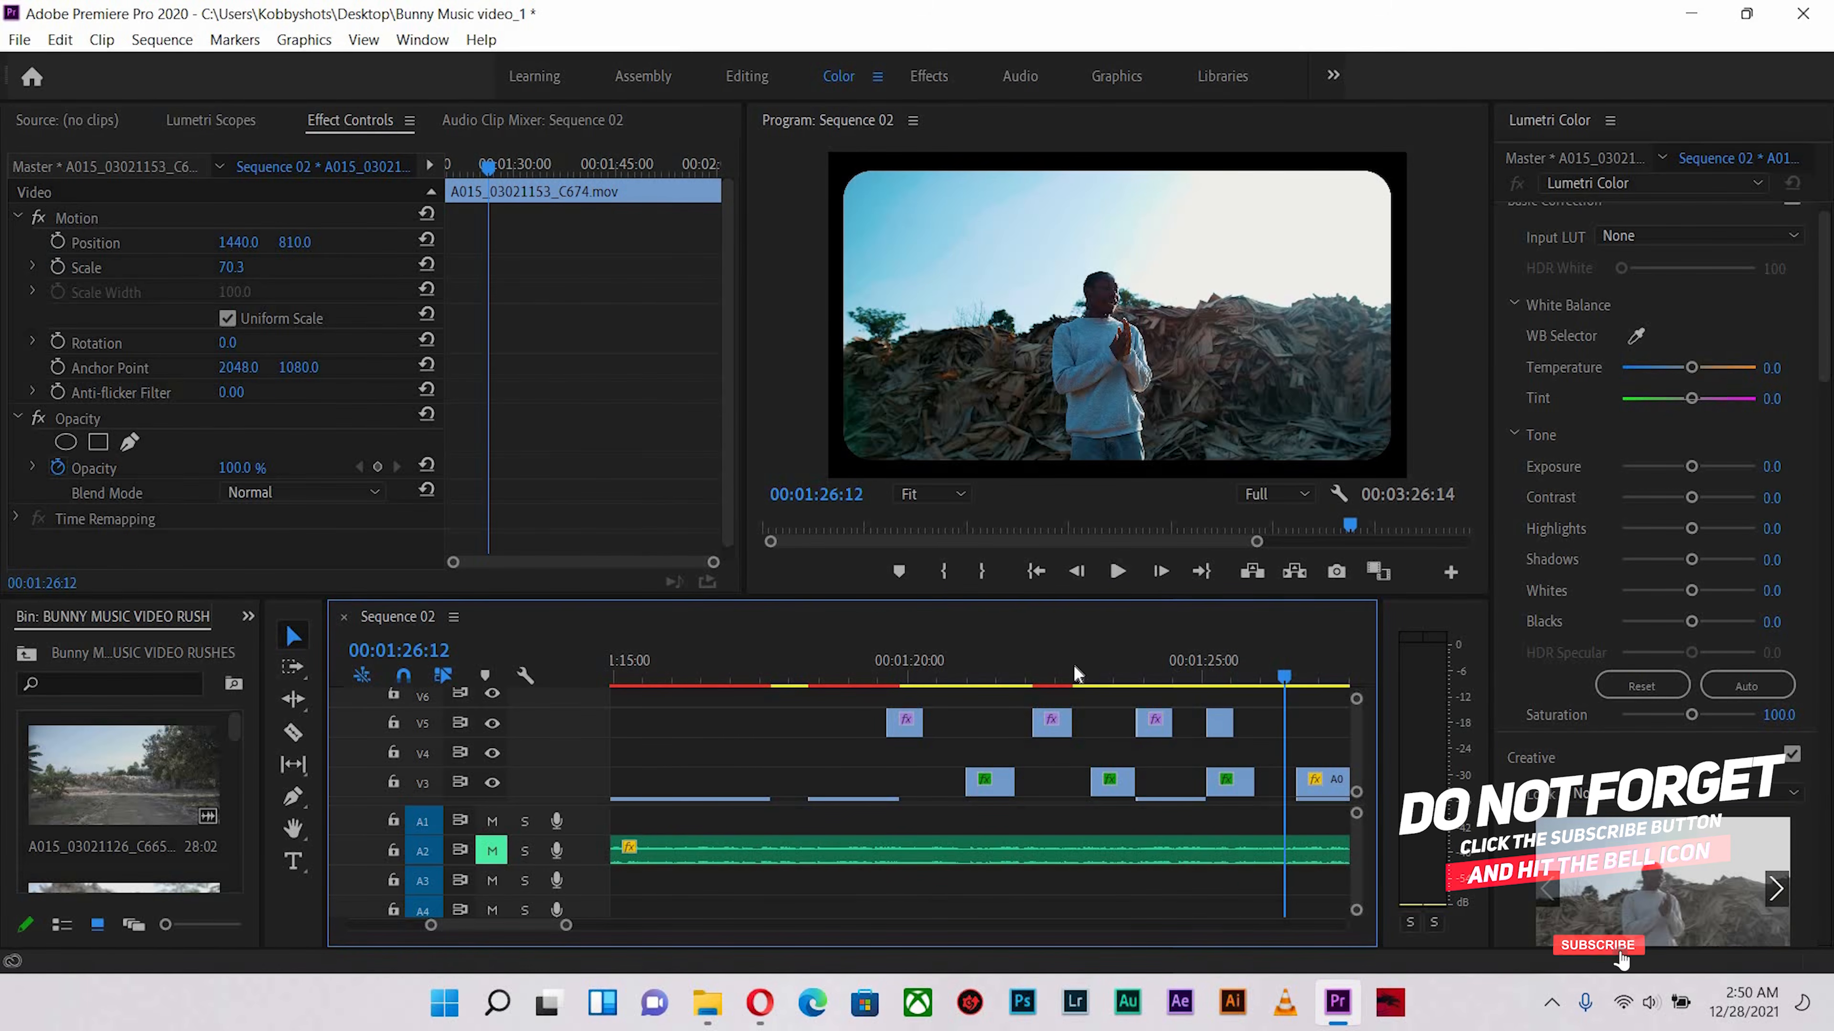
key(minus)
key(minus)
drag(1059, 682, 1298, 681)
key(equal)
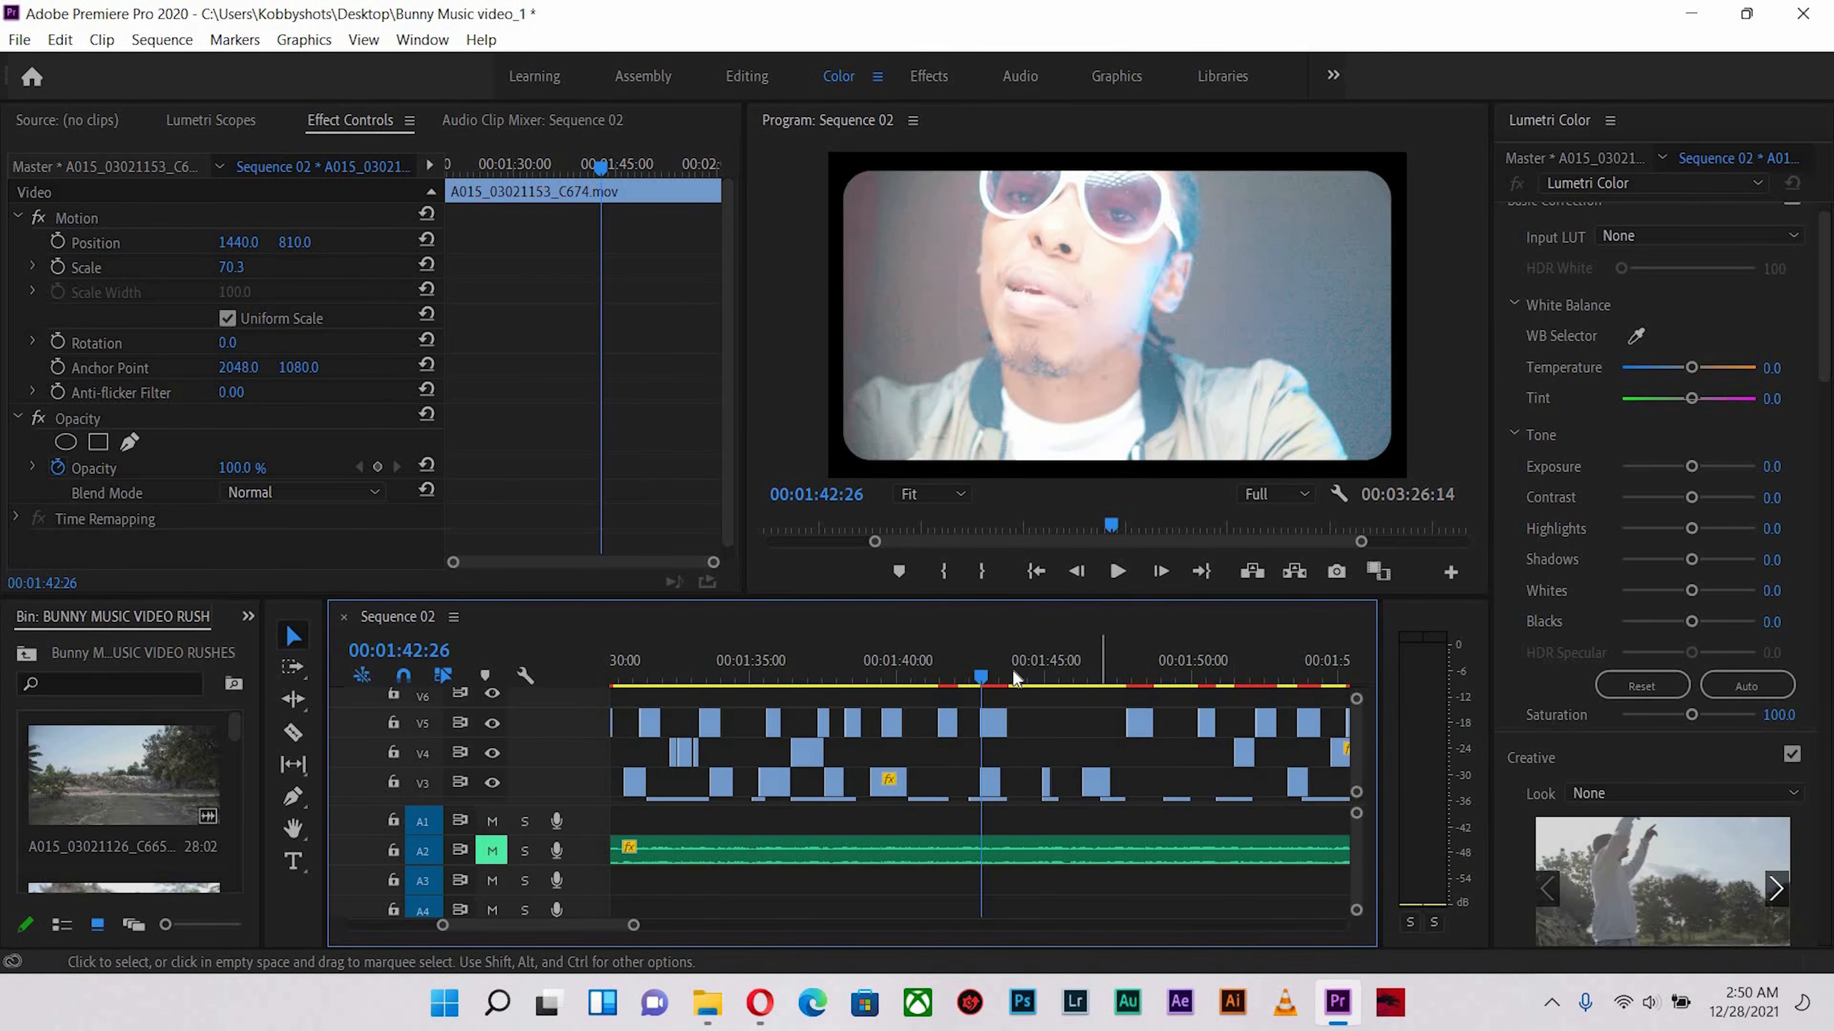
click(1007, 674)
key(space)
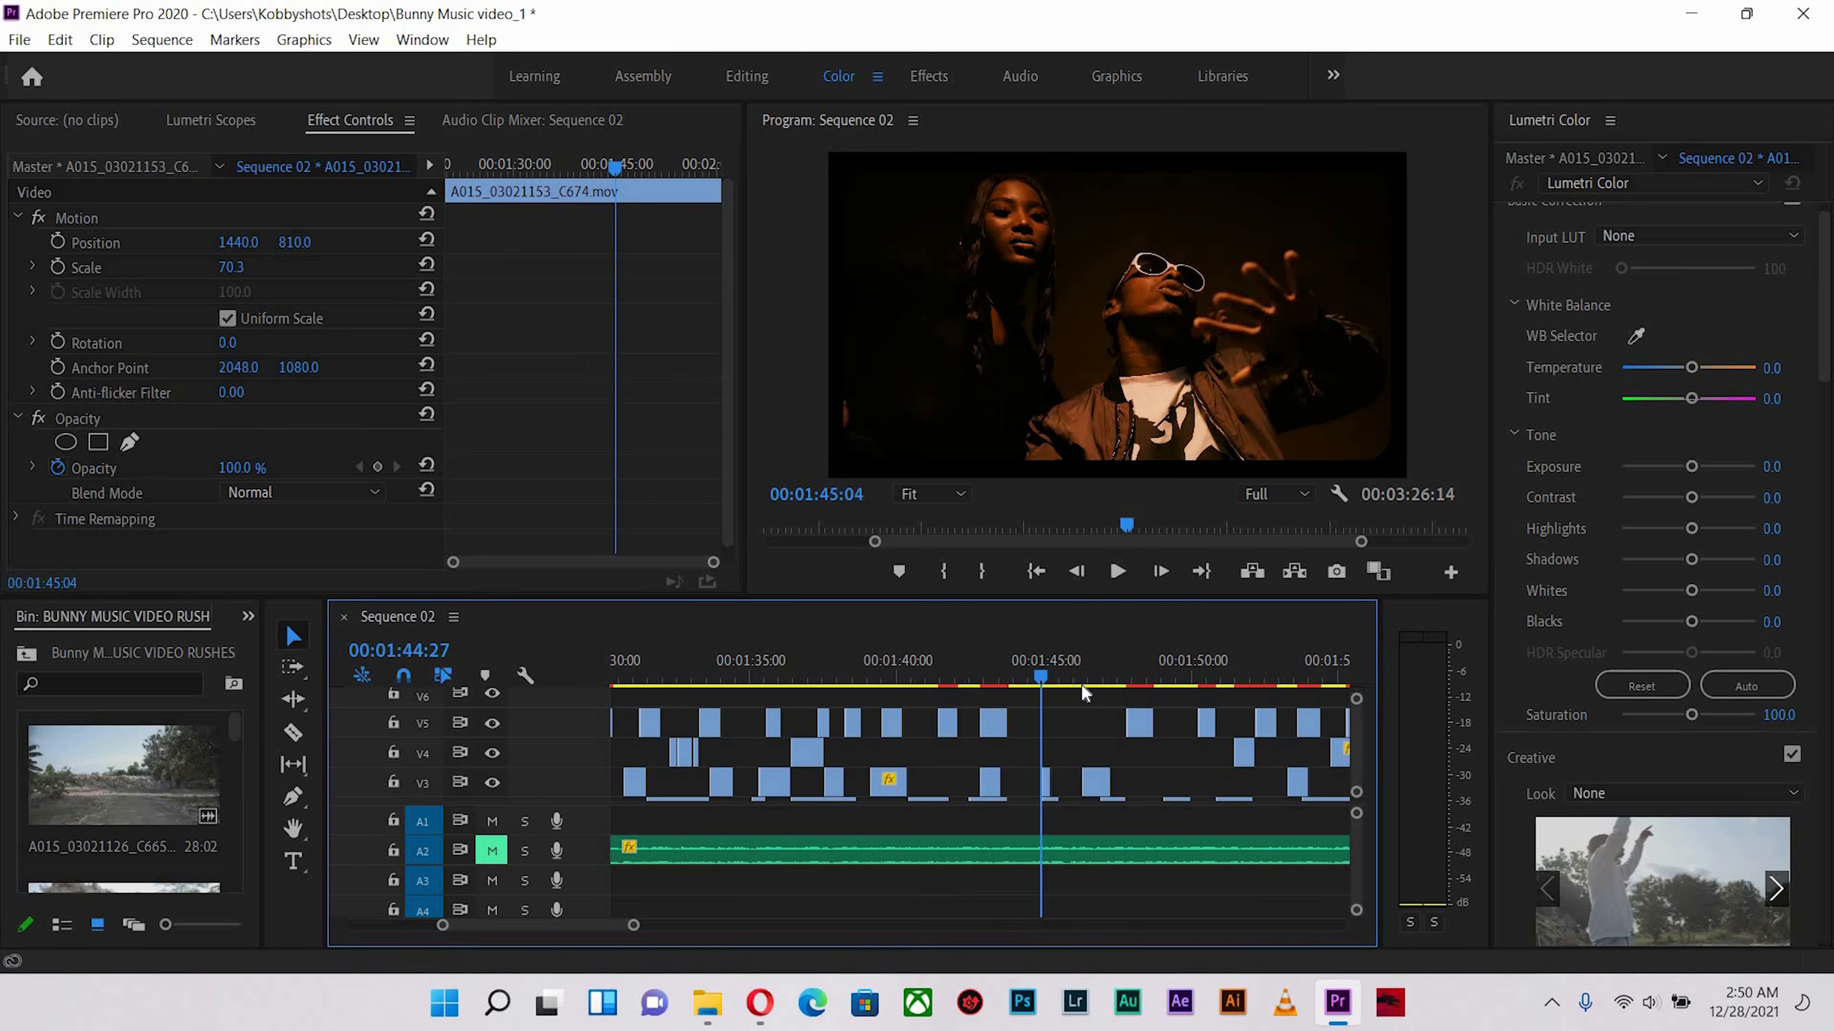
drag(1103, 688, 1102, 689)
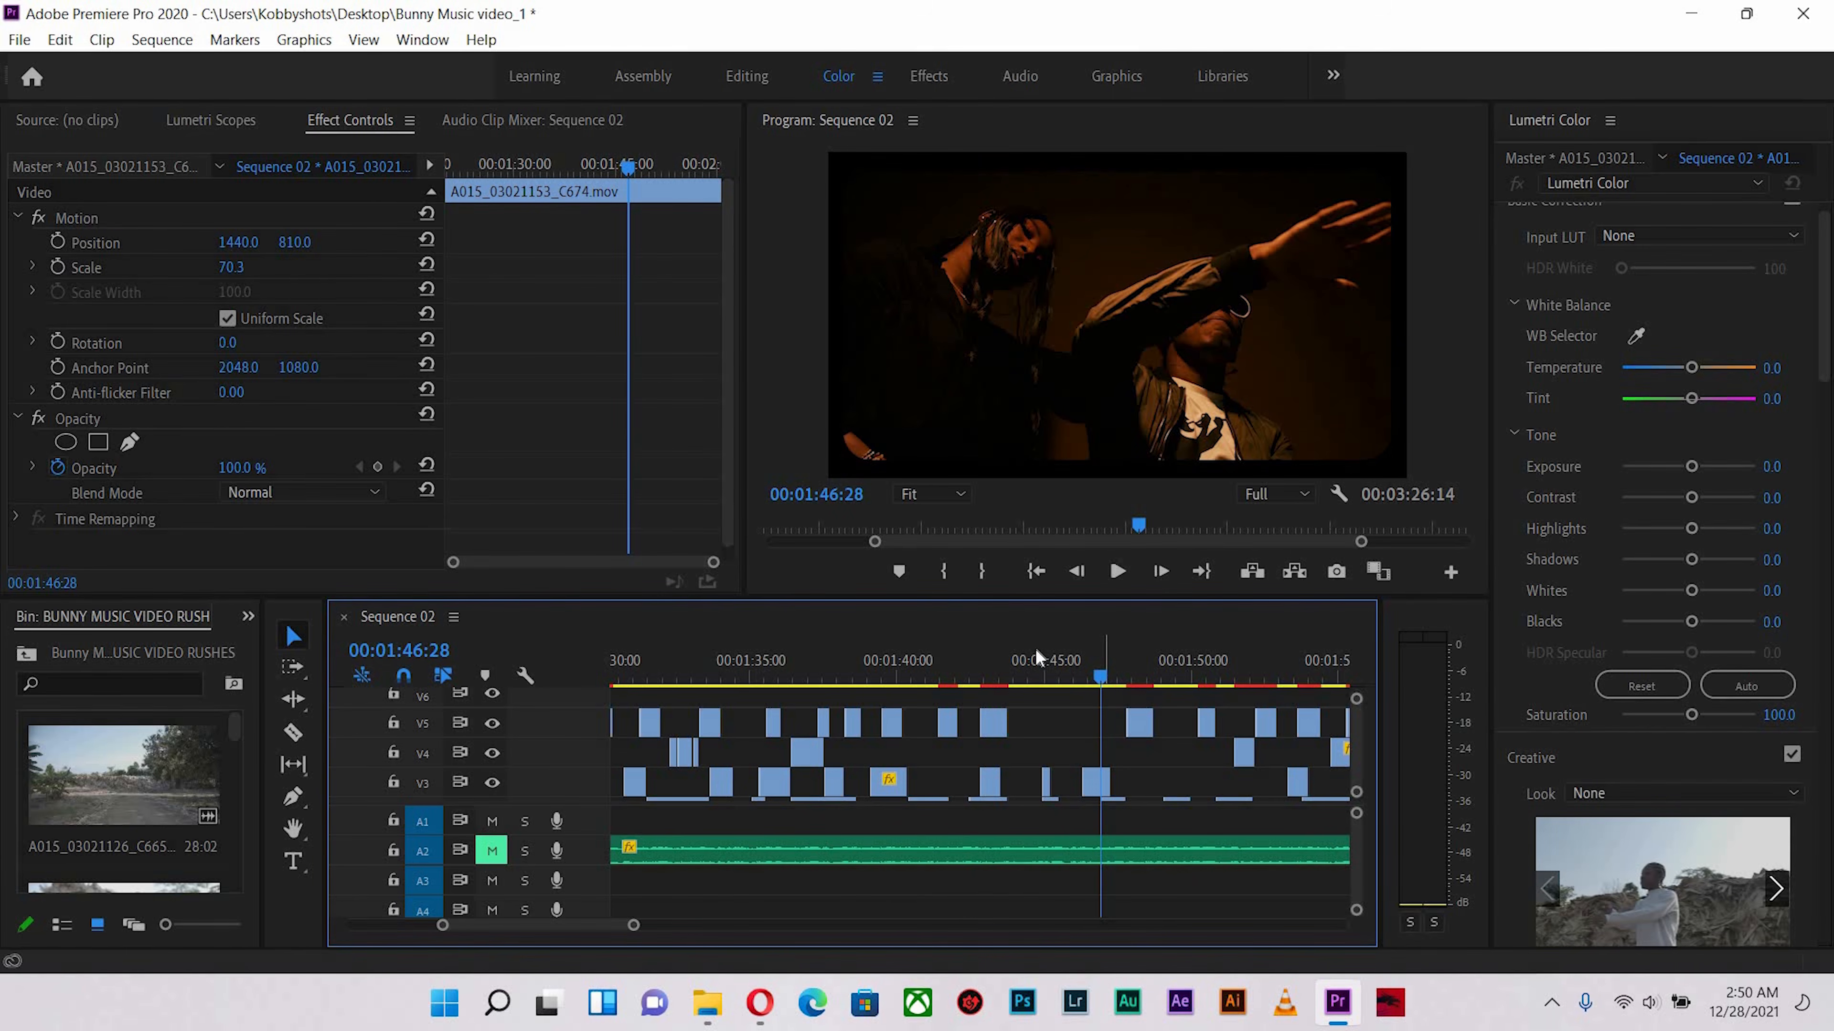
key(space)
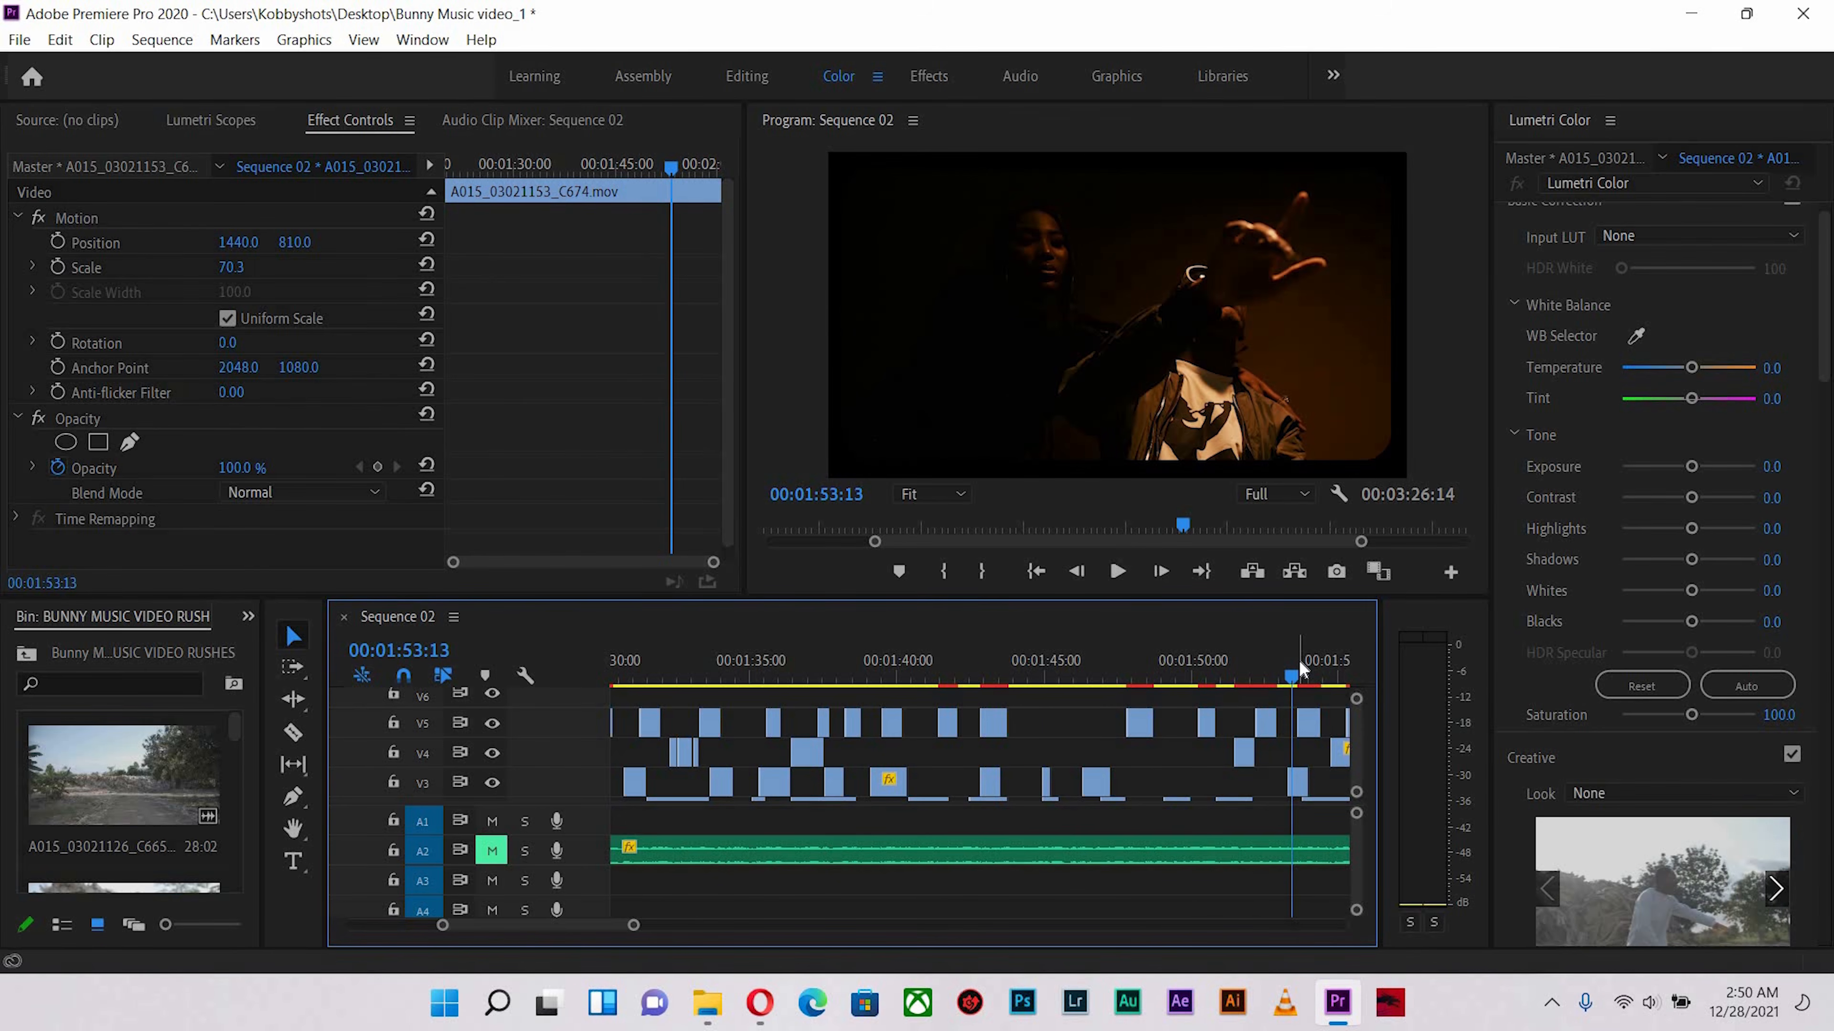
key(minus)
key(equal)
key(equal)
scroll(989, 681, up, 1)
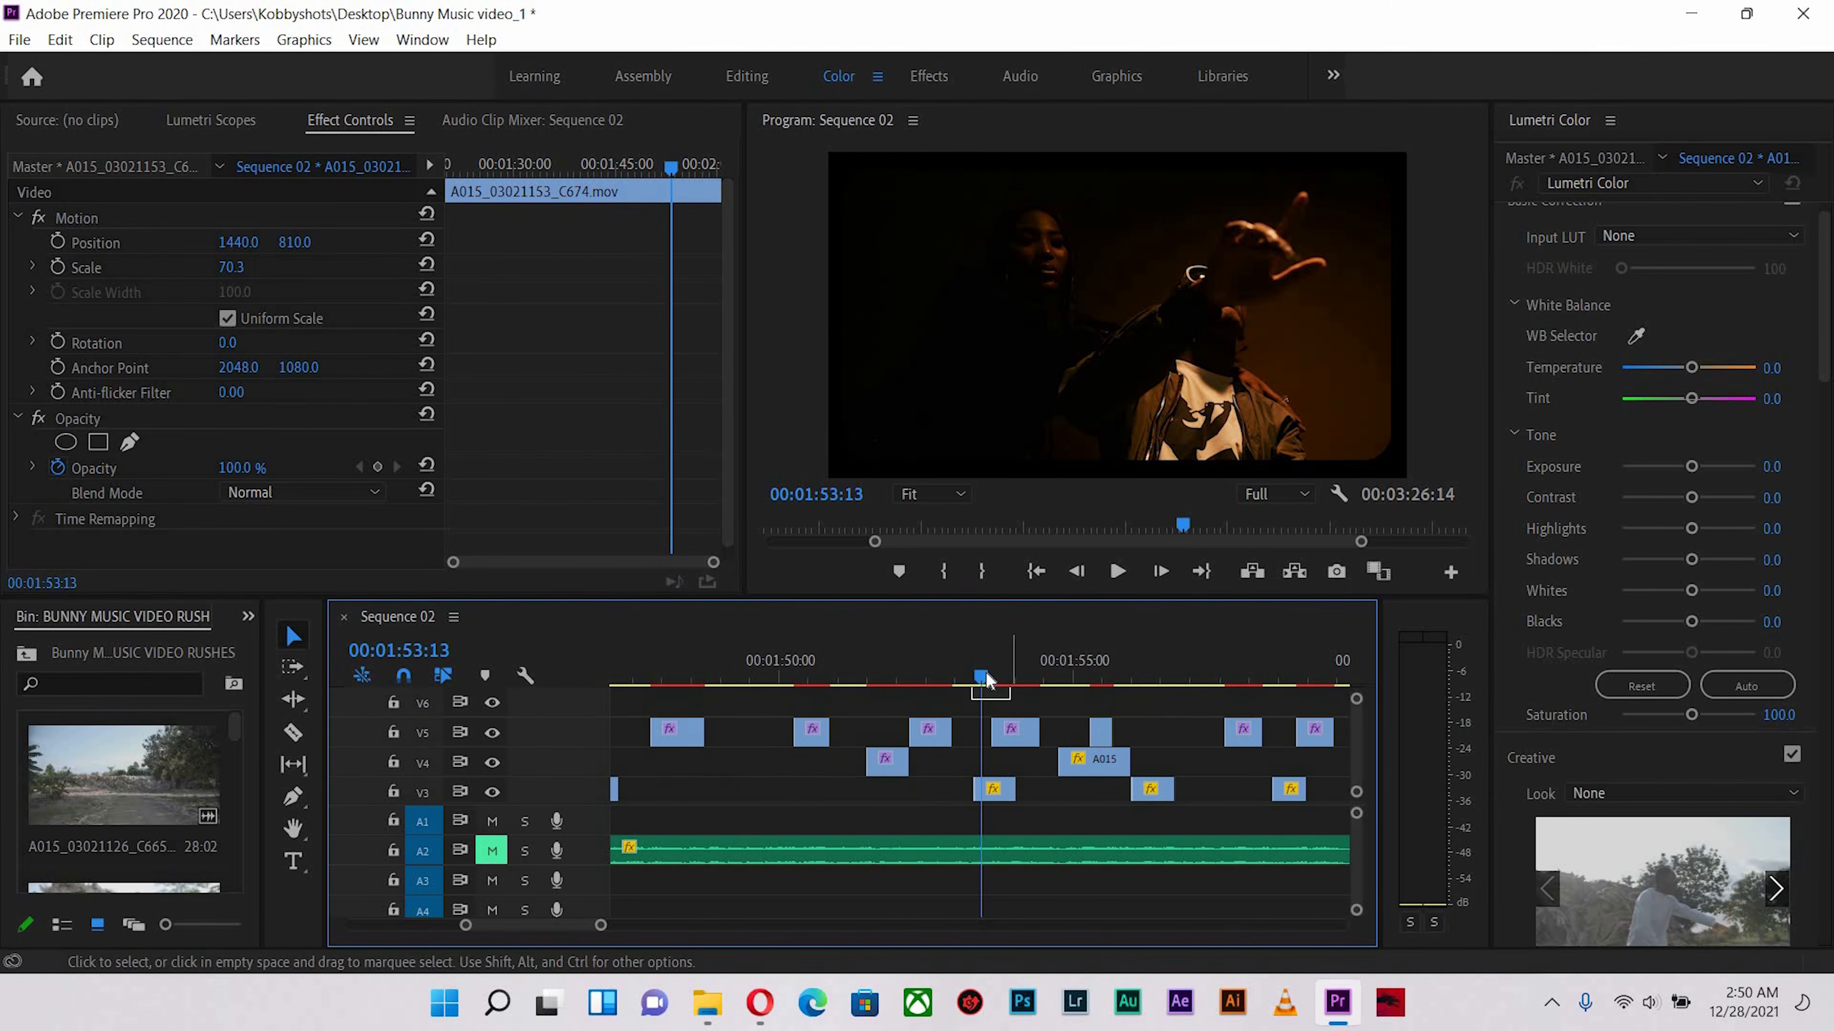
key(space)
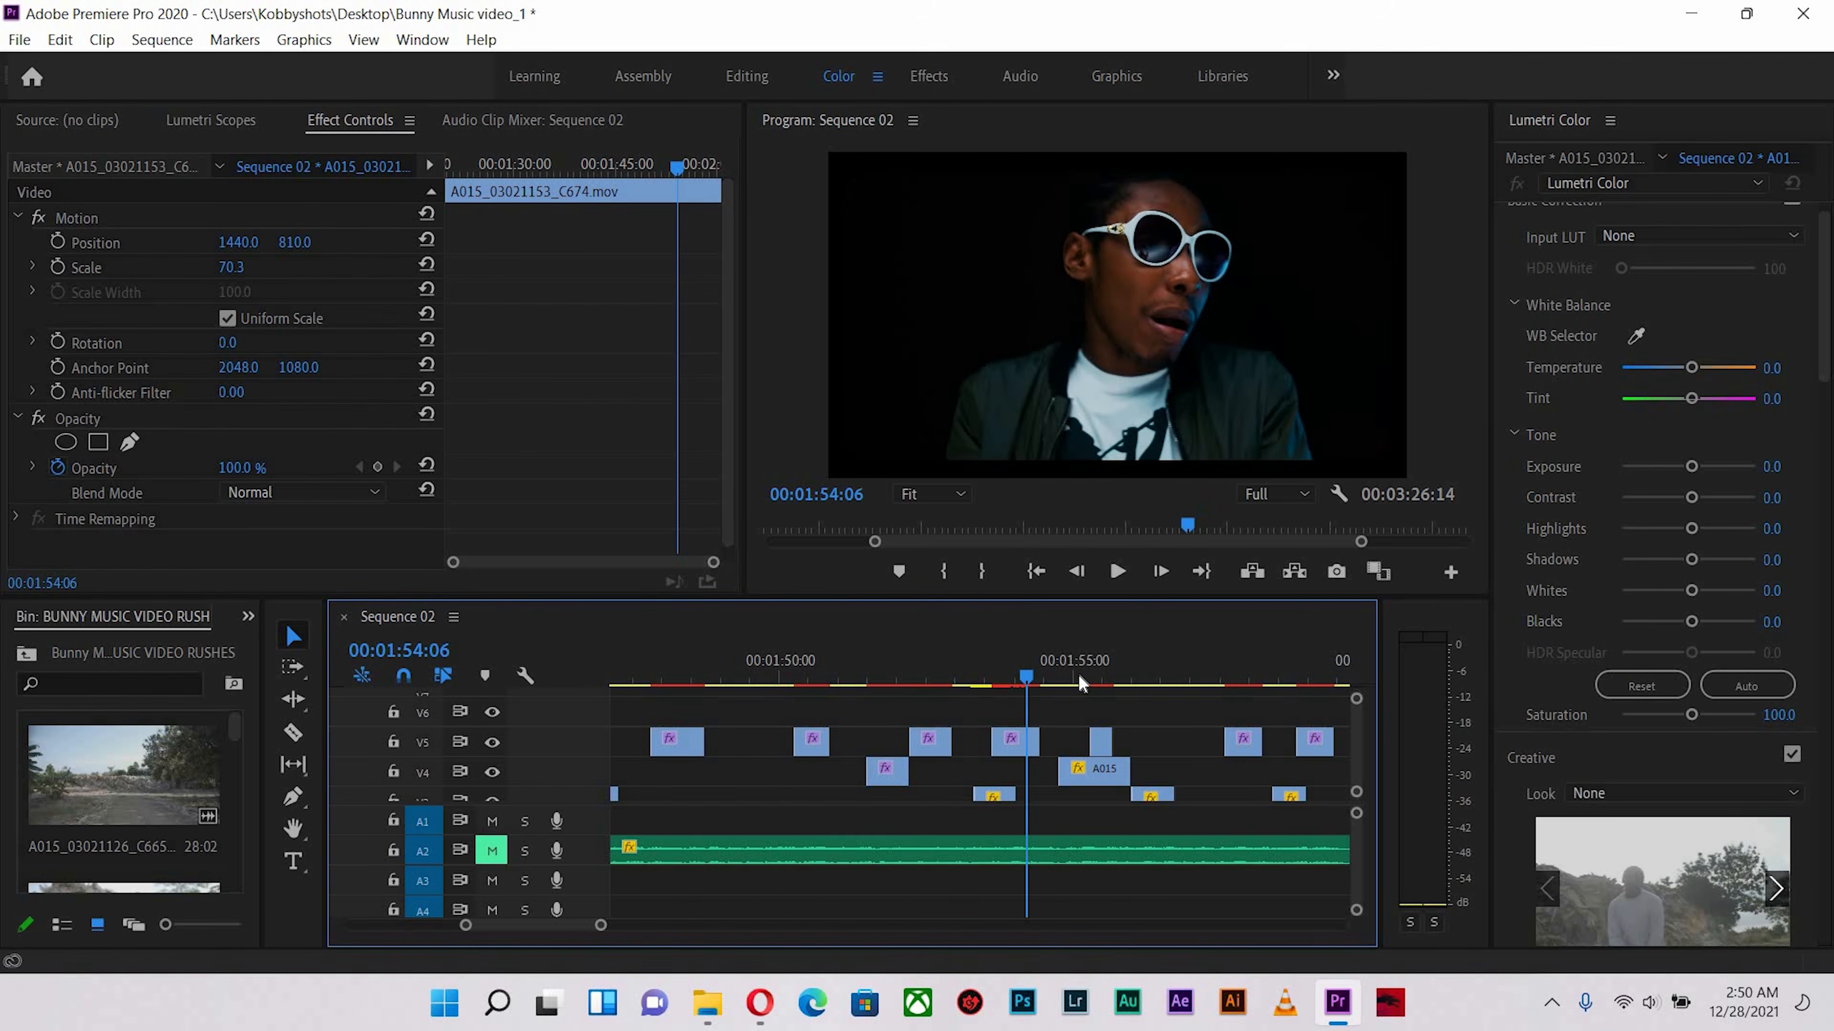